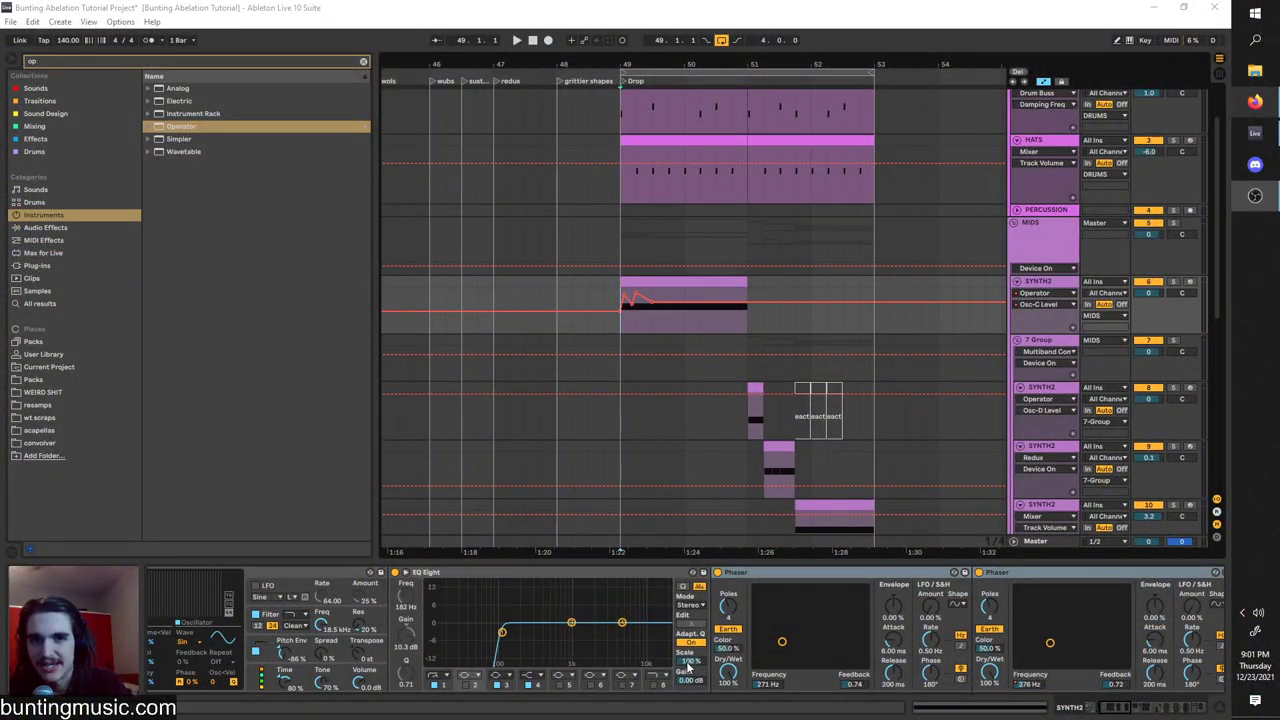
Review the existing synth's device chain and play the drop from bar 49.
scroll(687, 668, "up", 5)
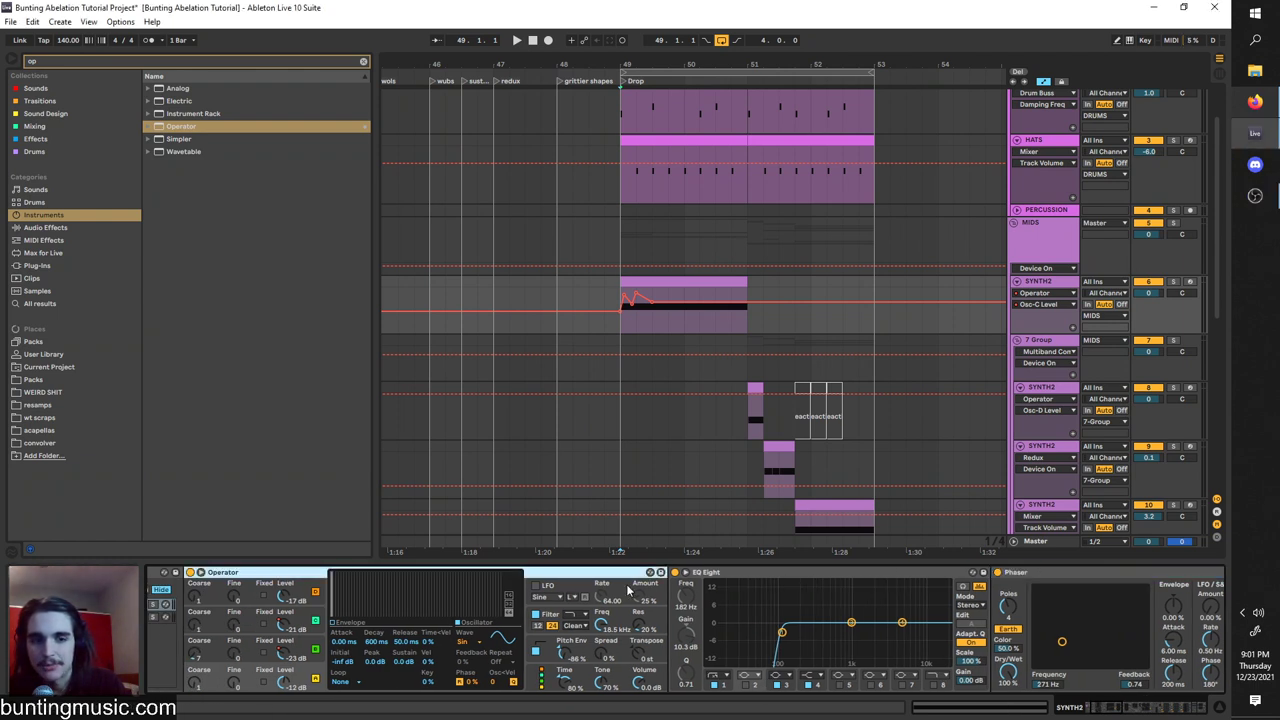
scroll(628, 590, "down", 6)
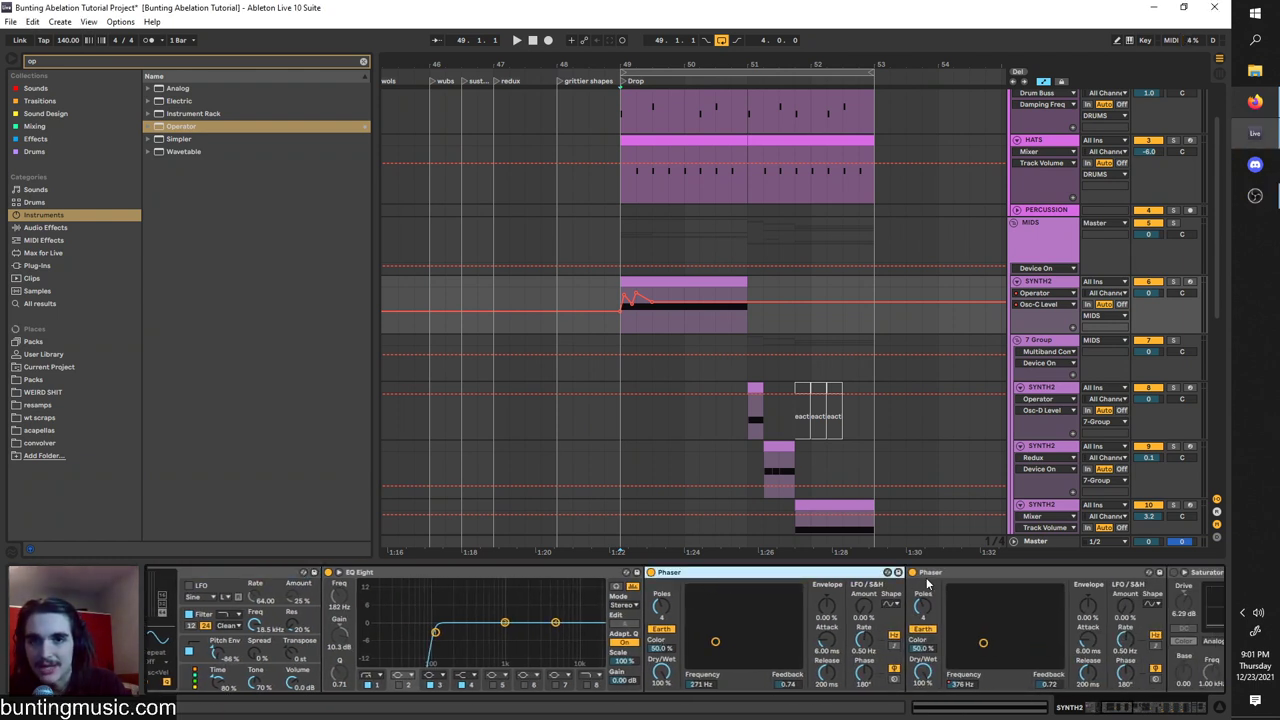
left_click(940, 574)
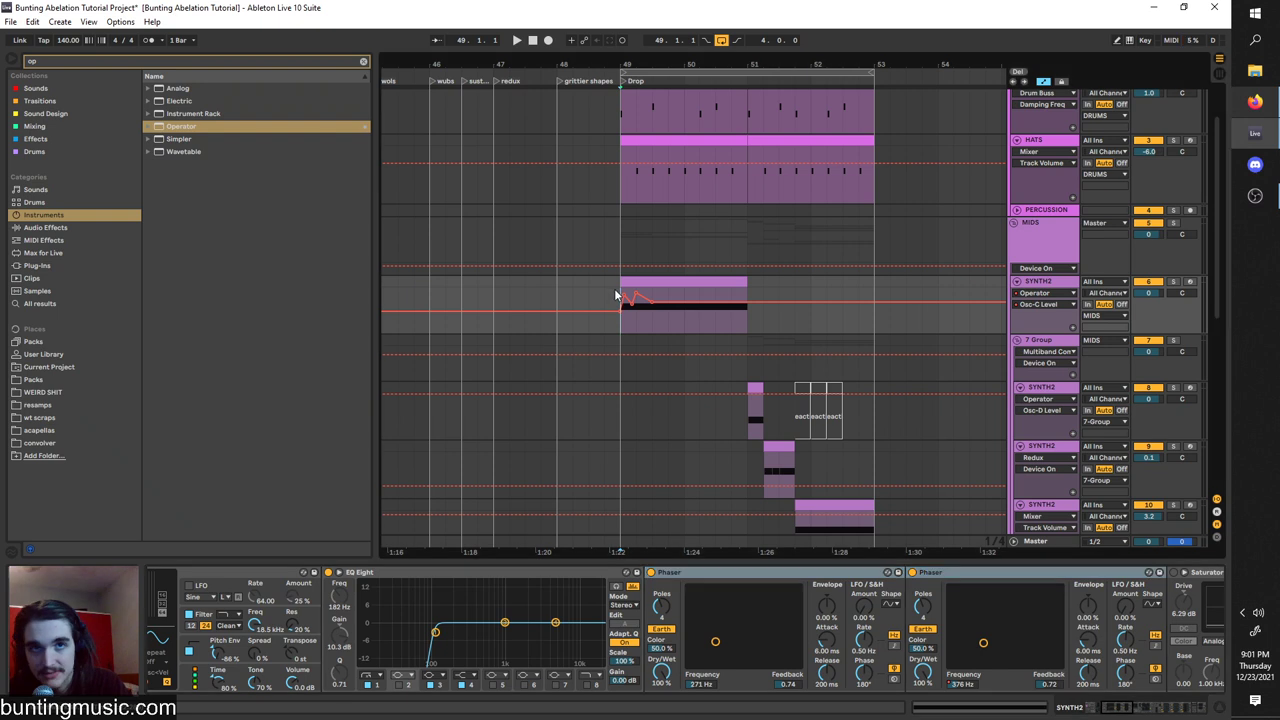
key("space")
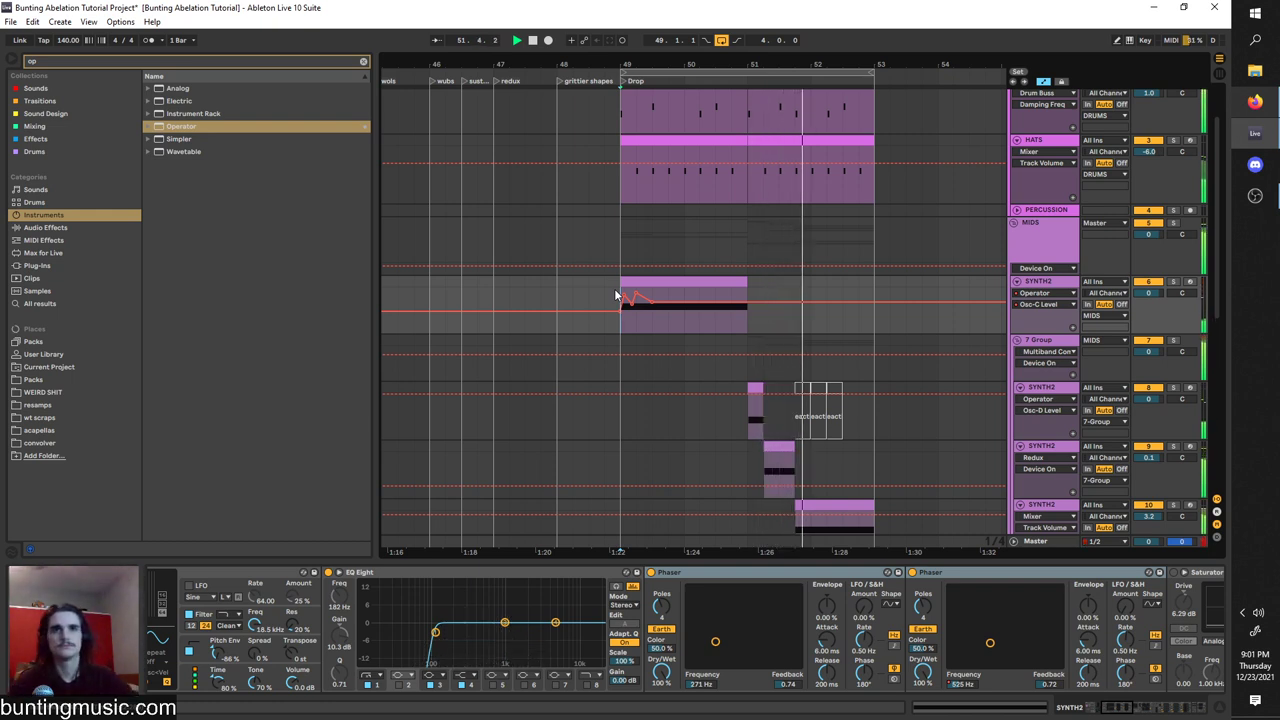
left_click_drag(542, 62, 449, 82)
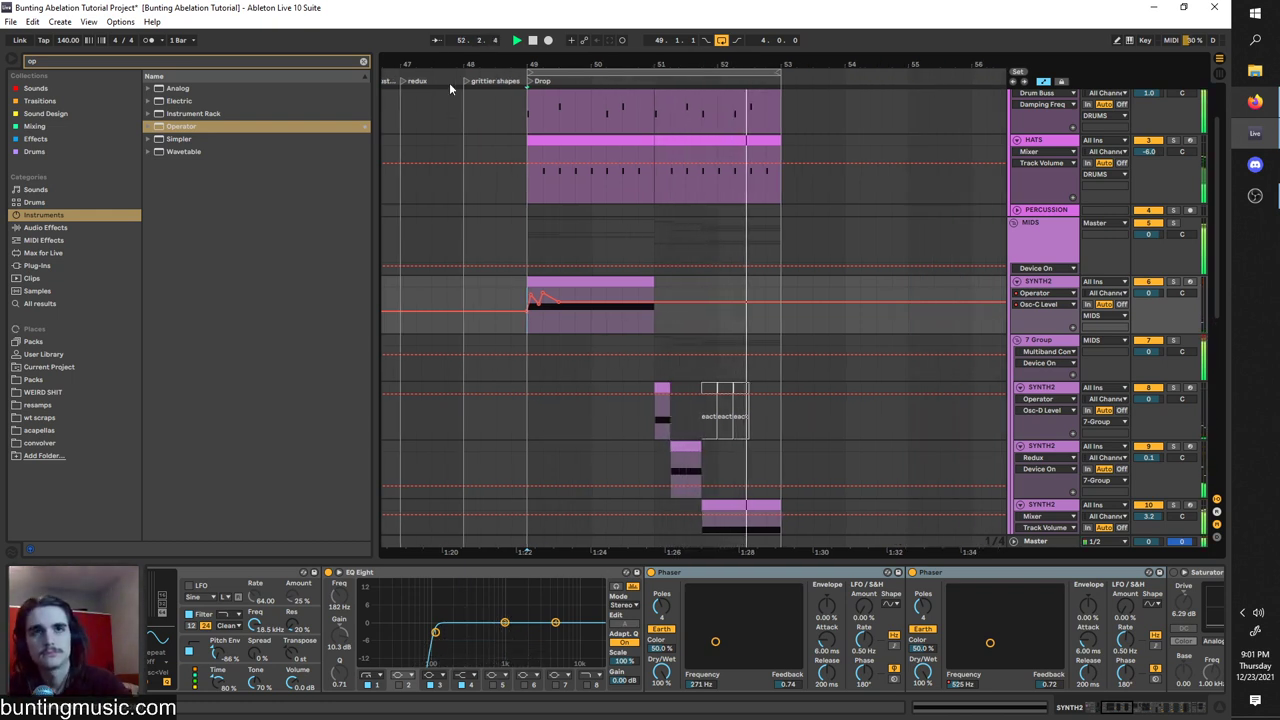
left_click(533, 42)
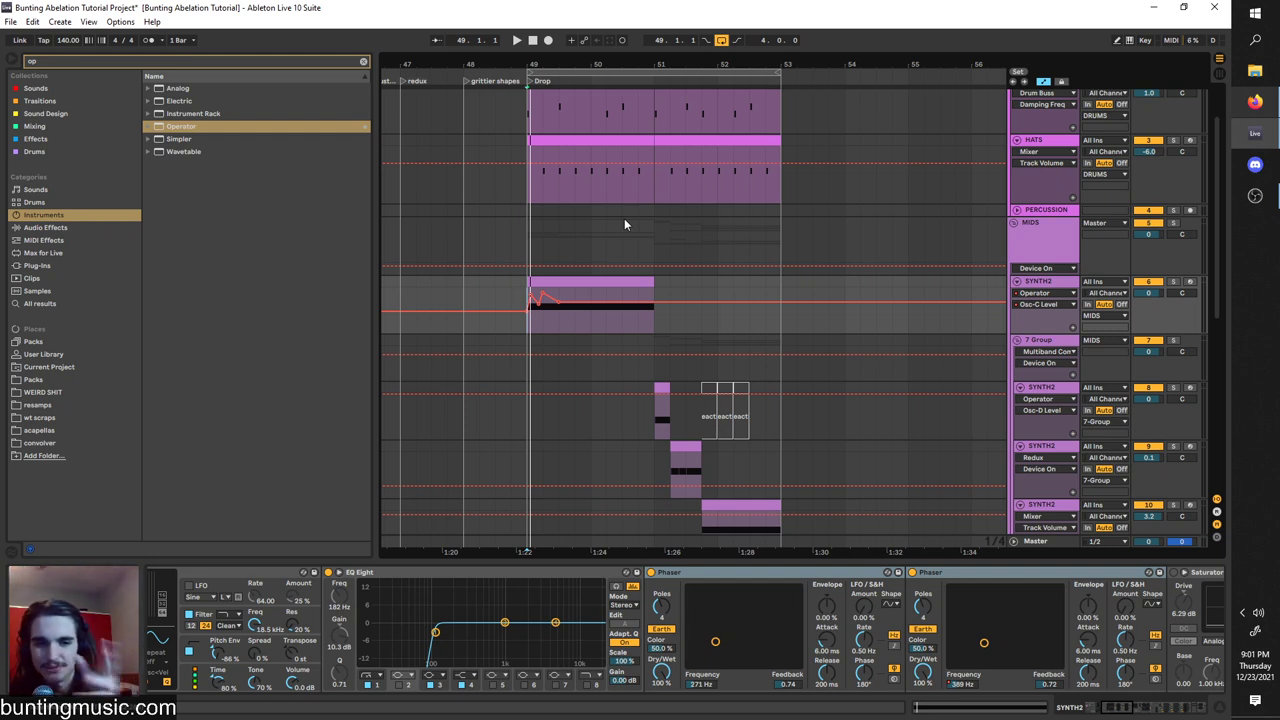
Examine the two-bar SYNTH2 clip in the drop and the grouped synth clips that follow it.
left_click_drag(654, 318, 531, 301)
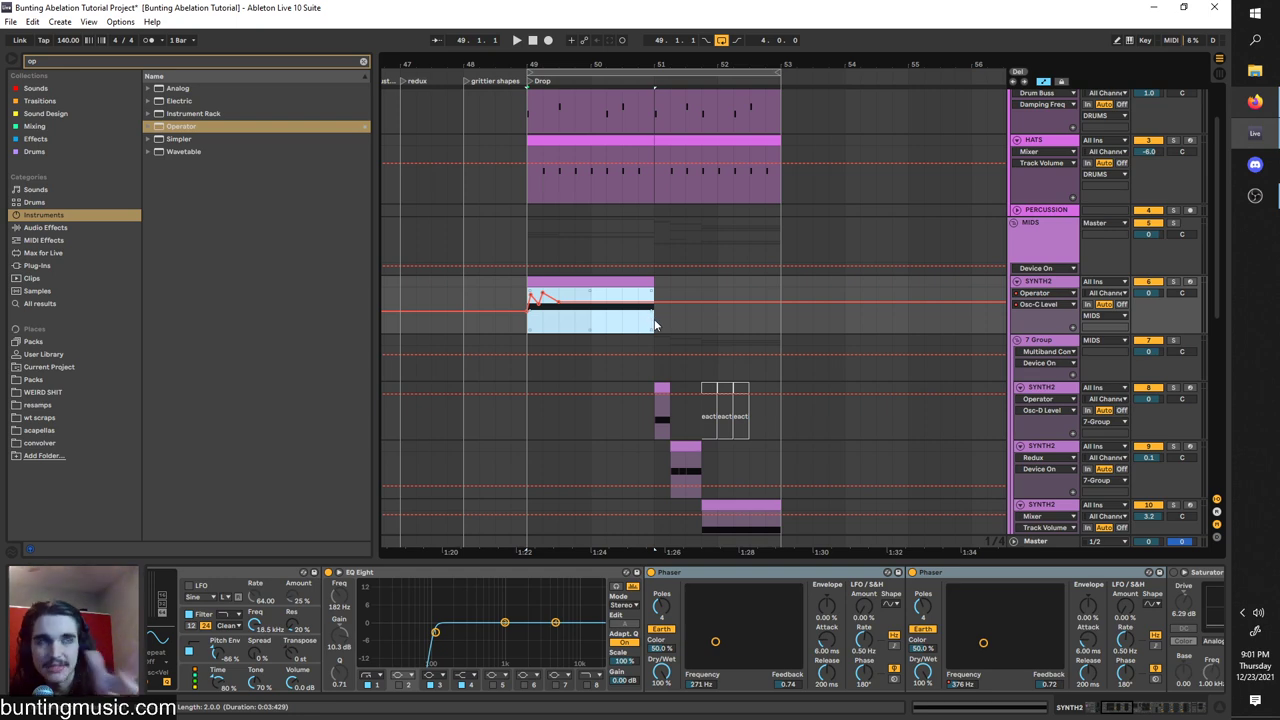
scroll(654, 320, "down", 3)
left_click_drag(654, 320, 772, 520)
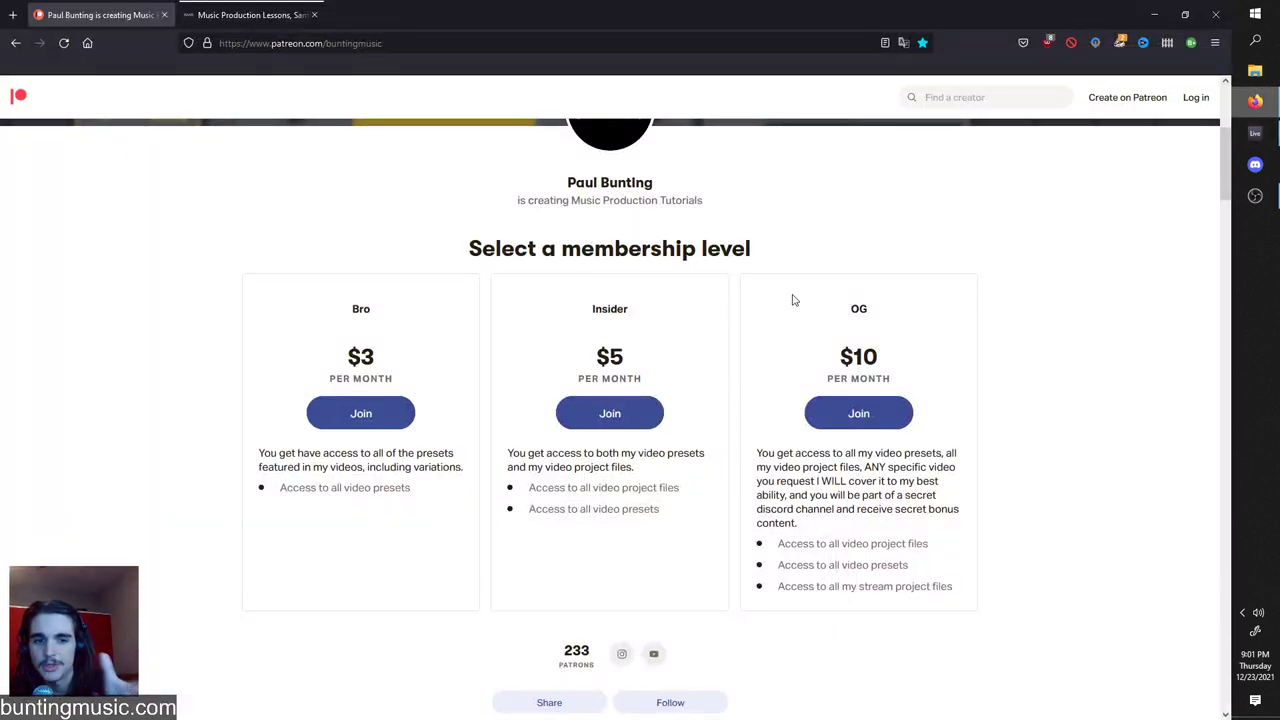
scroll(792, 300, "down", 2)
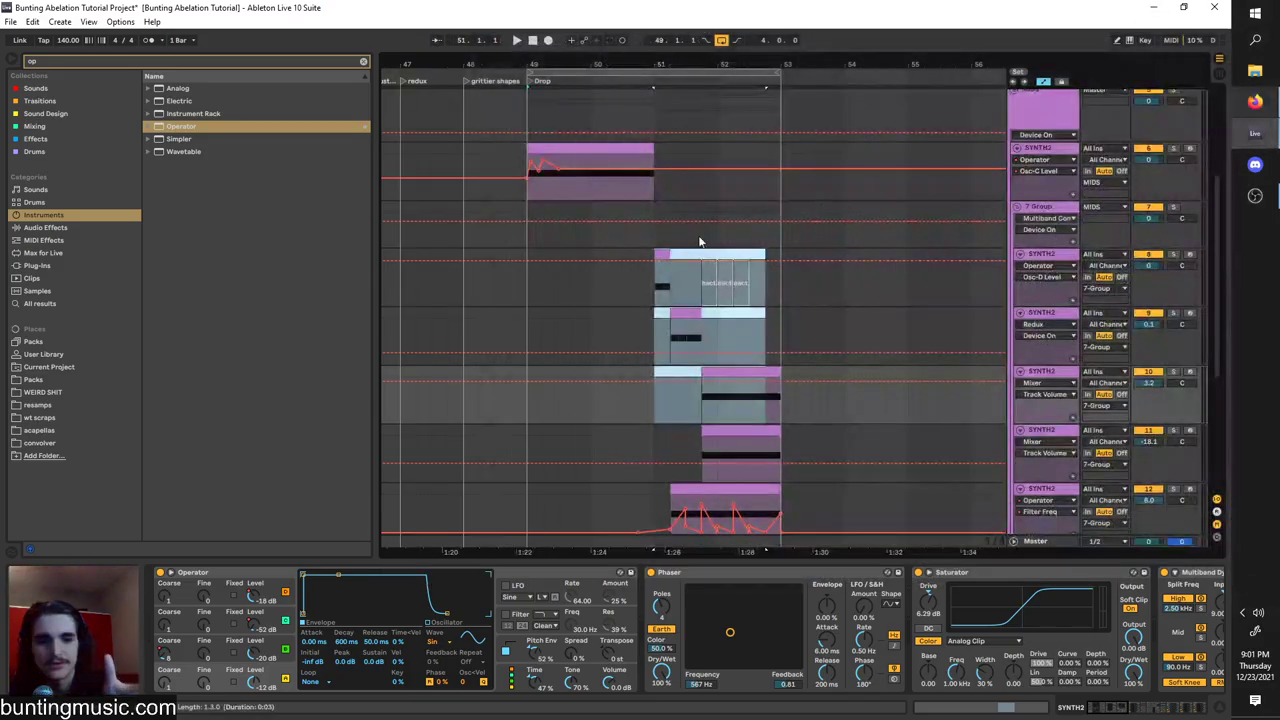
scroll(617, 372, "up", 2)
Solo the first SYNTH2 track and play its clip from bar 49.
left_click(536, 321)
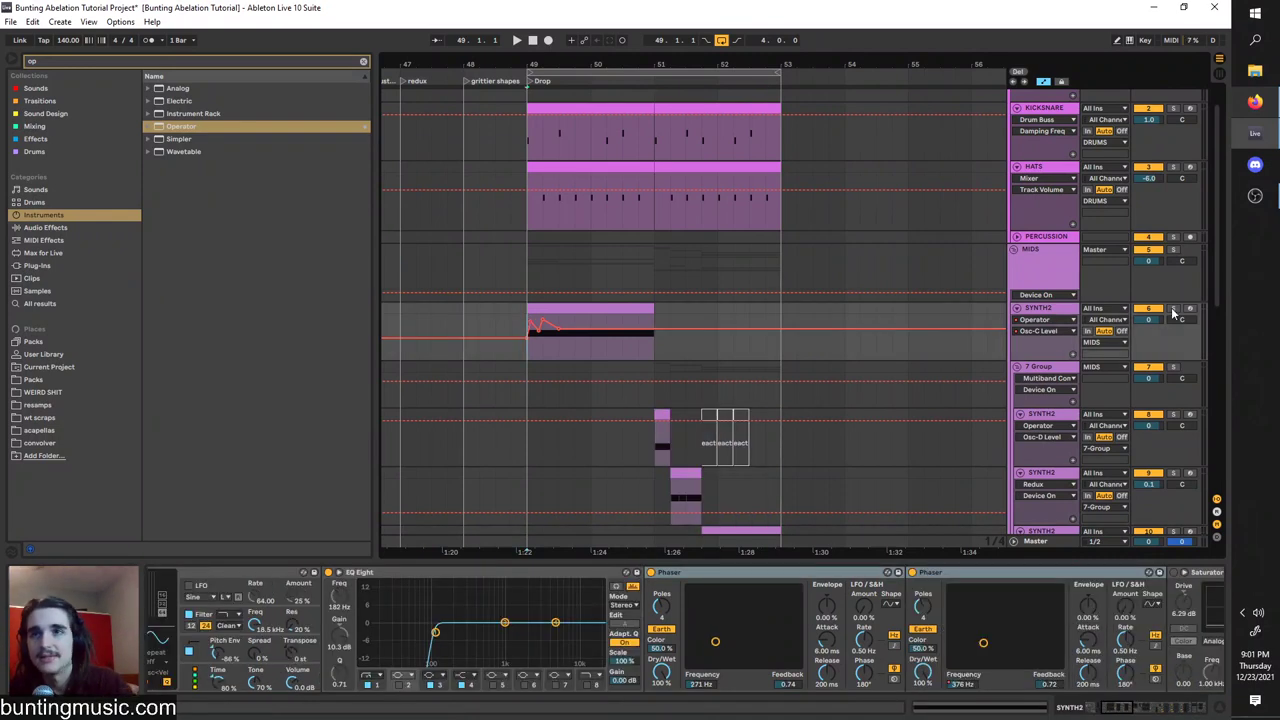
key("space")
scroll(558, 310, "up", 3)
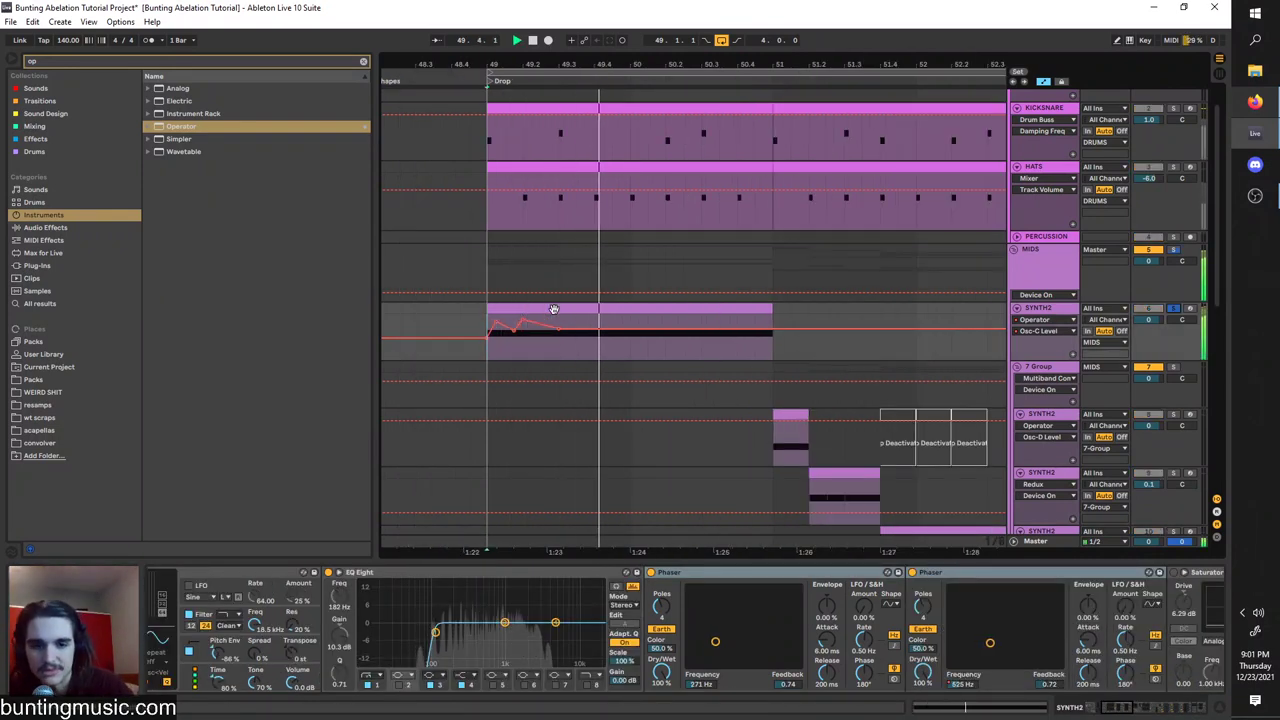
Insert a new MIDI track below the first SYNTH2 track, unfold it and load an Operator instrument on it.
right_click(1034, 312)
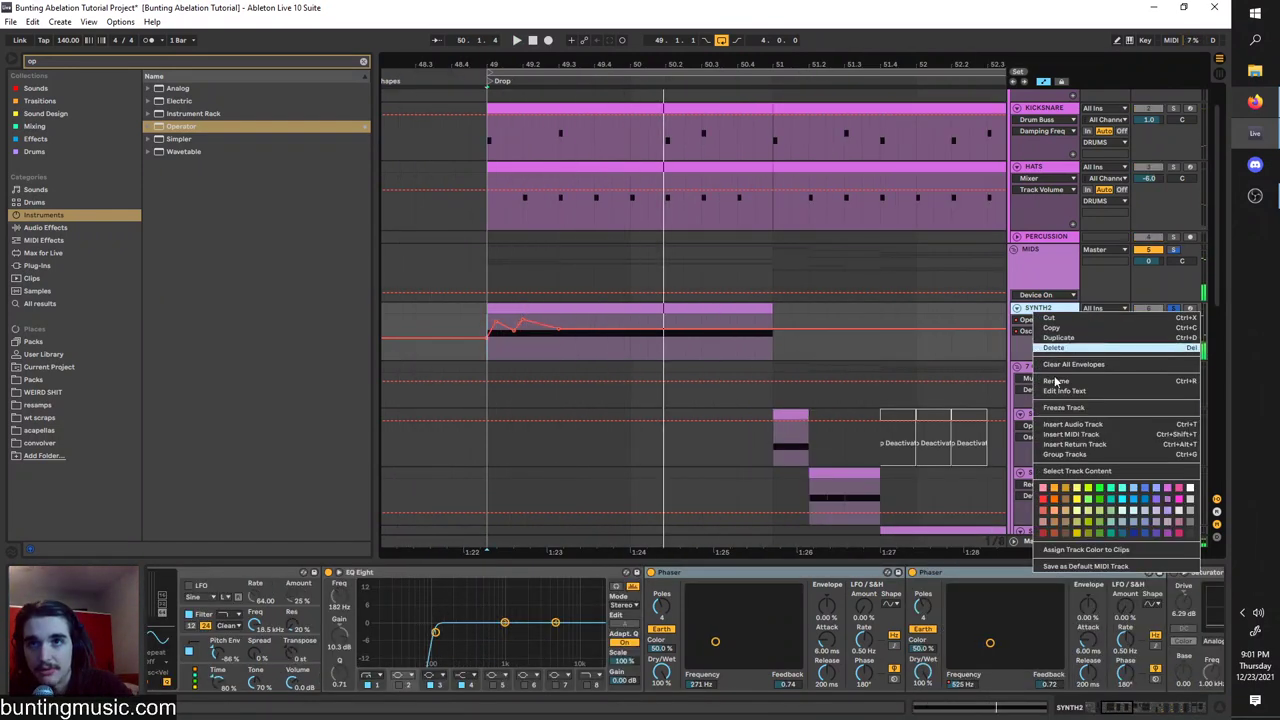
left_click(1053, 406)
left_click(1046, 368)
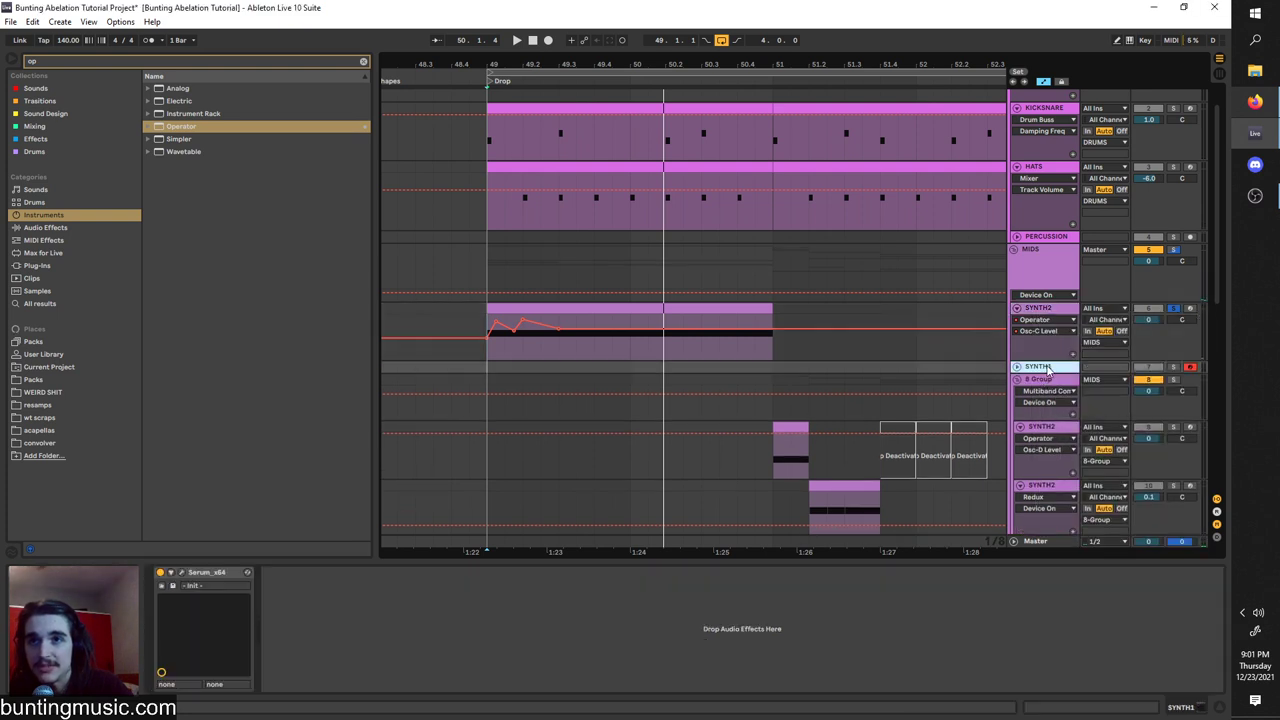
left_click(1015, 367)
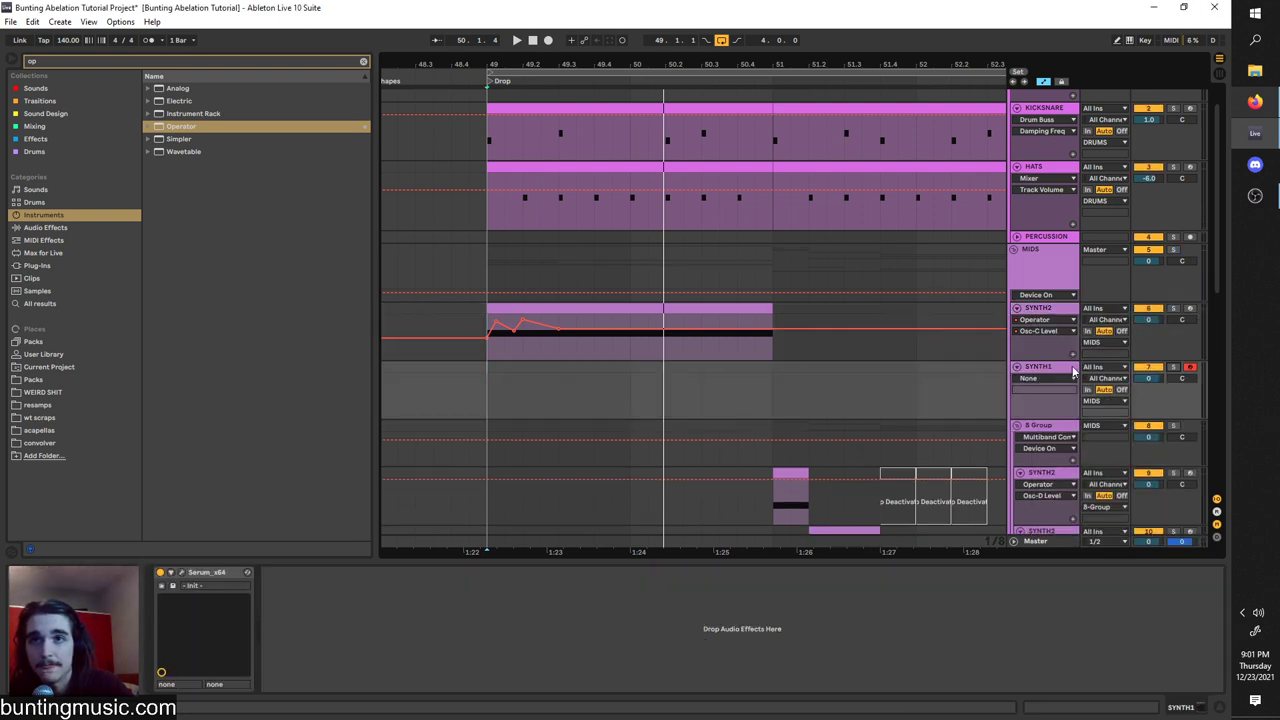
left_click_drag(172, 126, 203, 623)
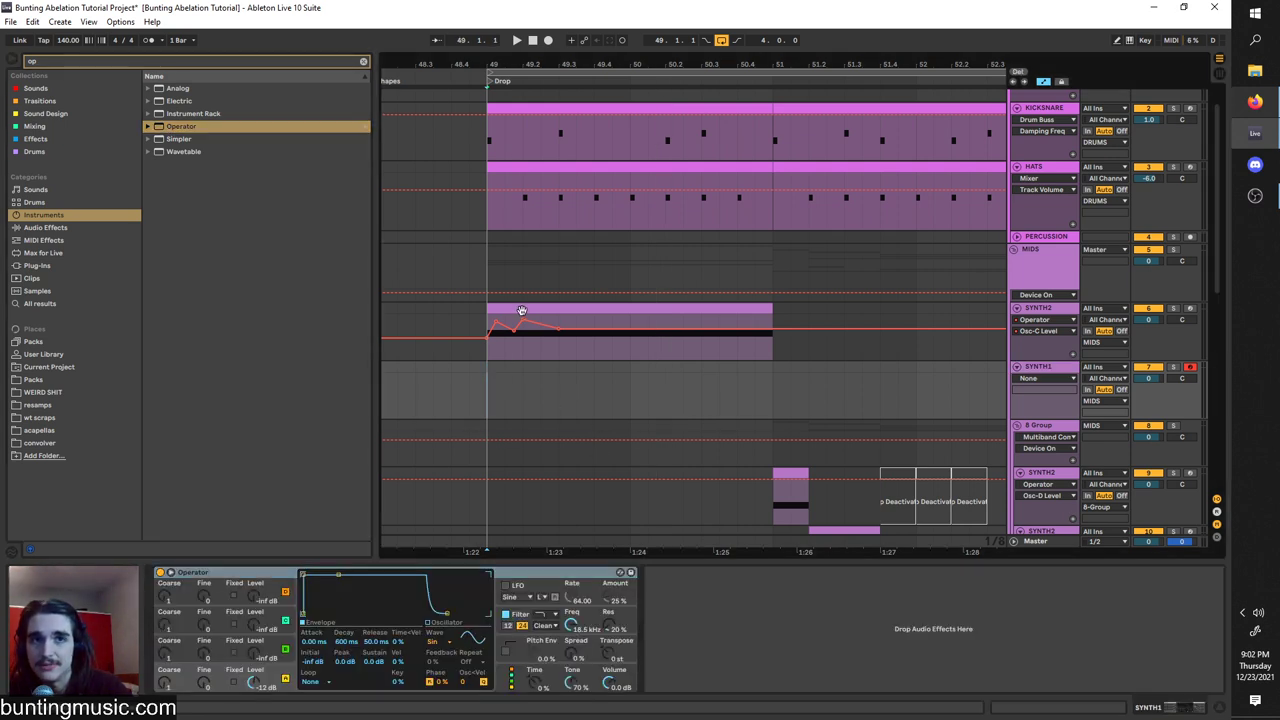
Create a two-bar MIDI clip at bar 49 on the SYNTH1 track and draw a G3 note across its full length.
left_click_drag(487, 368, 758, 393)
key("ctrl+shift+m")
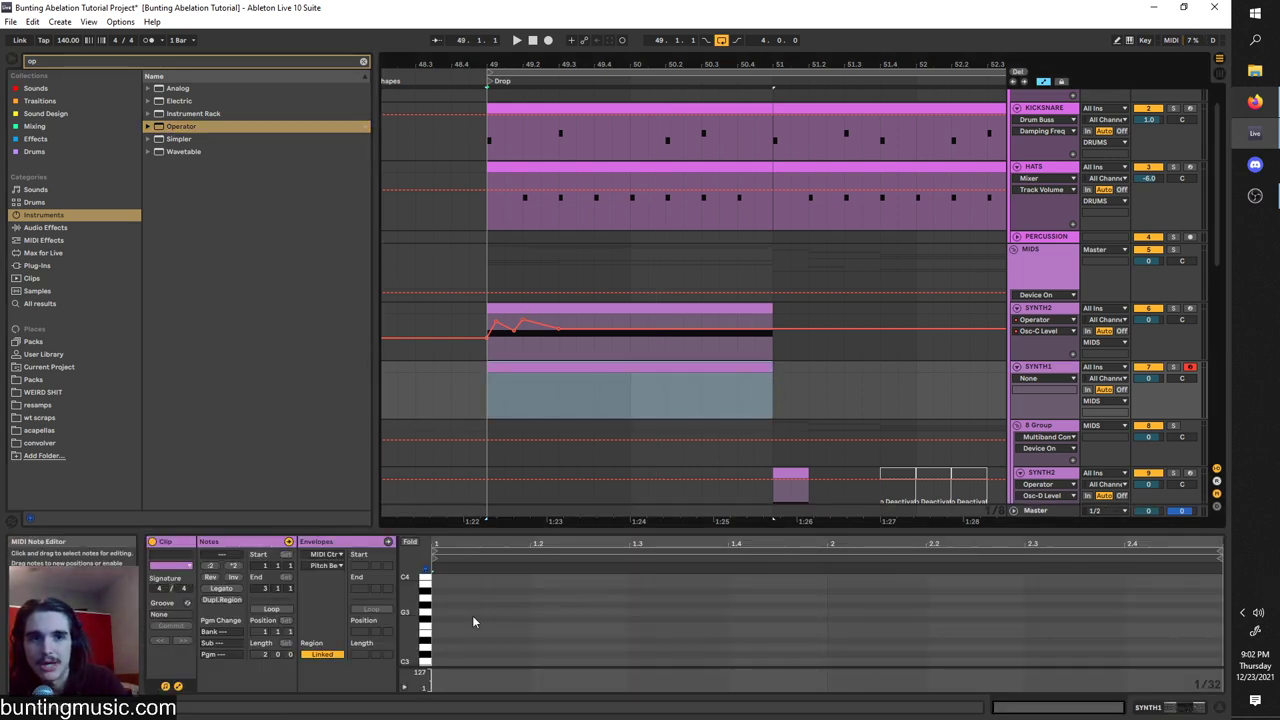
left_click_drag(438, 612, 1220, 612)
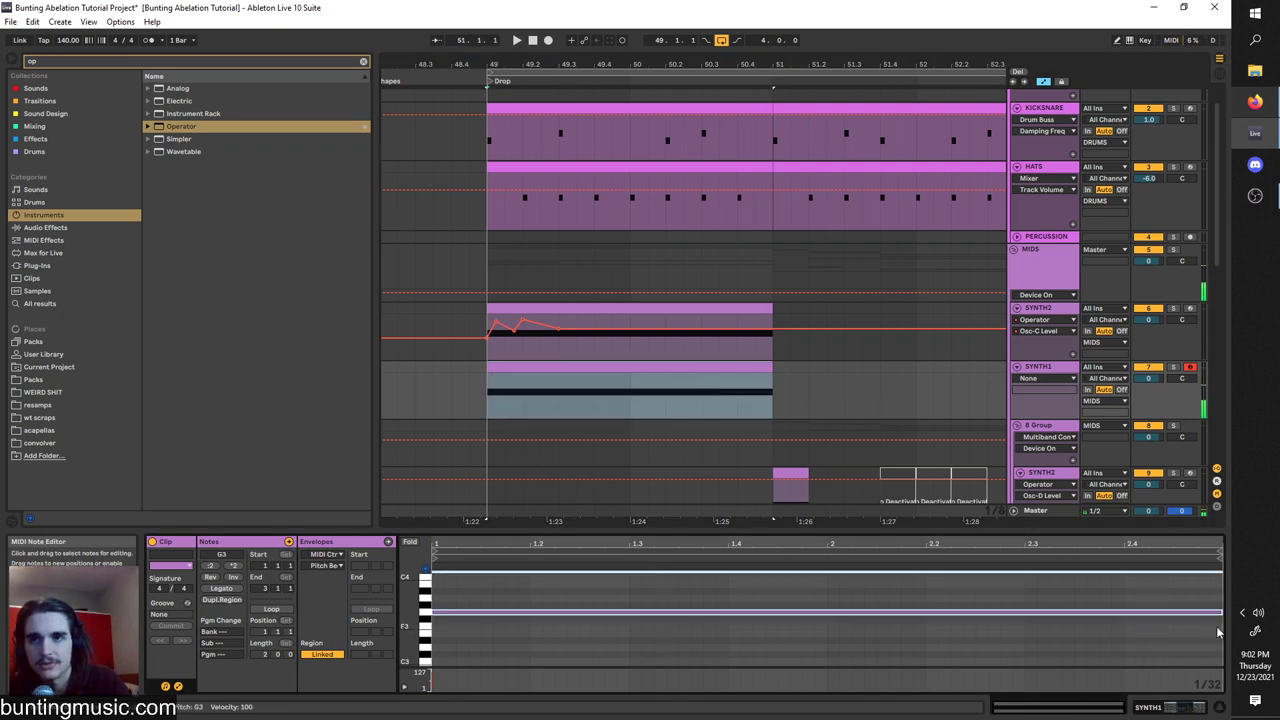
Transpose the clip's long note to D0.
key("Up")
key("Up")
key("Up")
key("Up")
key("Up")
key("Up")
key("Up")
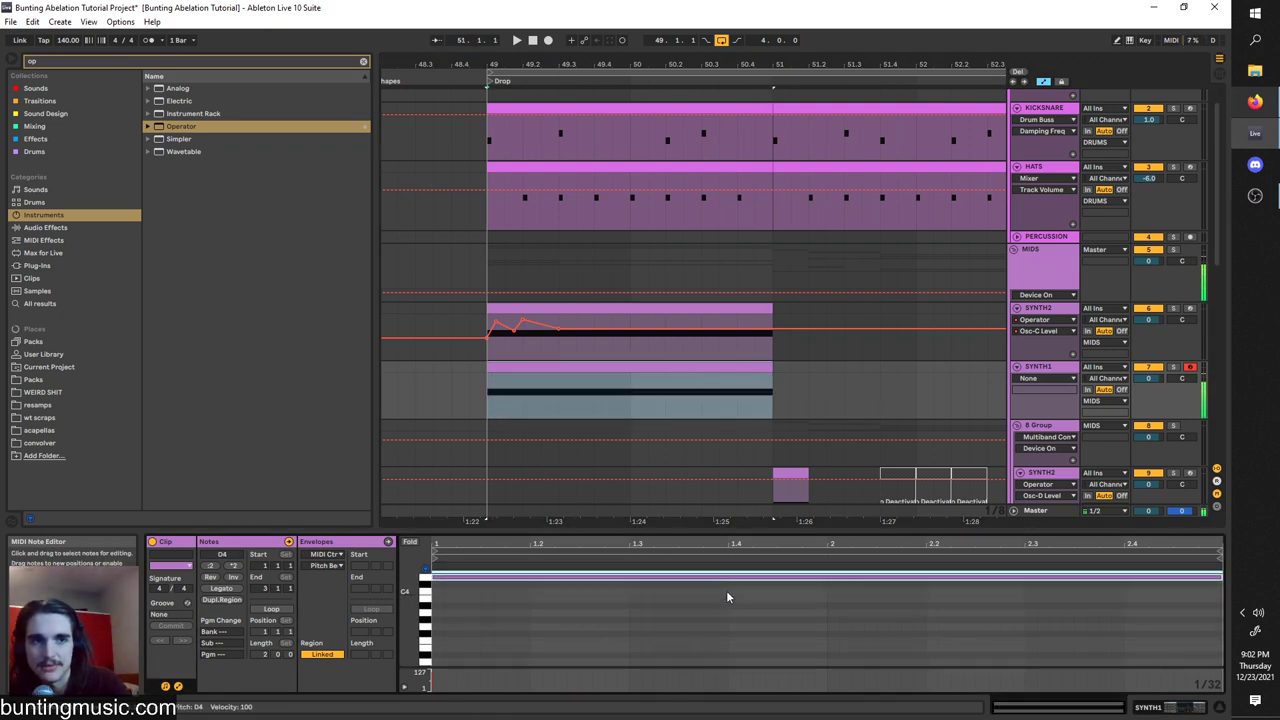
key("shift+Down")
key("shift+Down")
Solo the SYNTH1 track, show its Operator device and play the plain sine patch.
key("space")
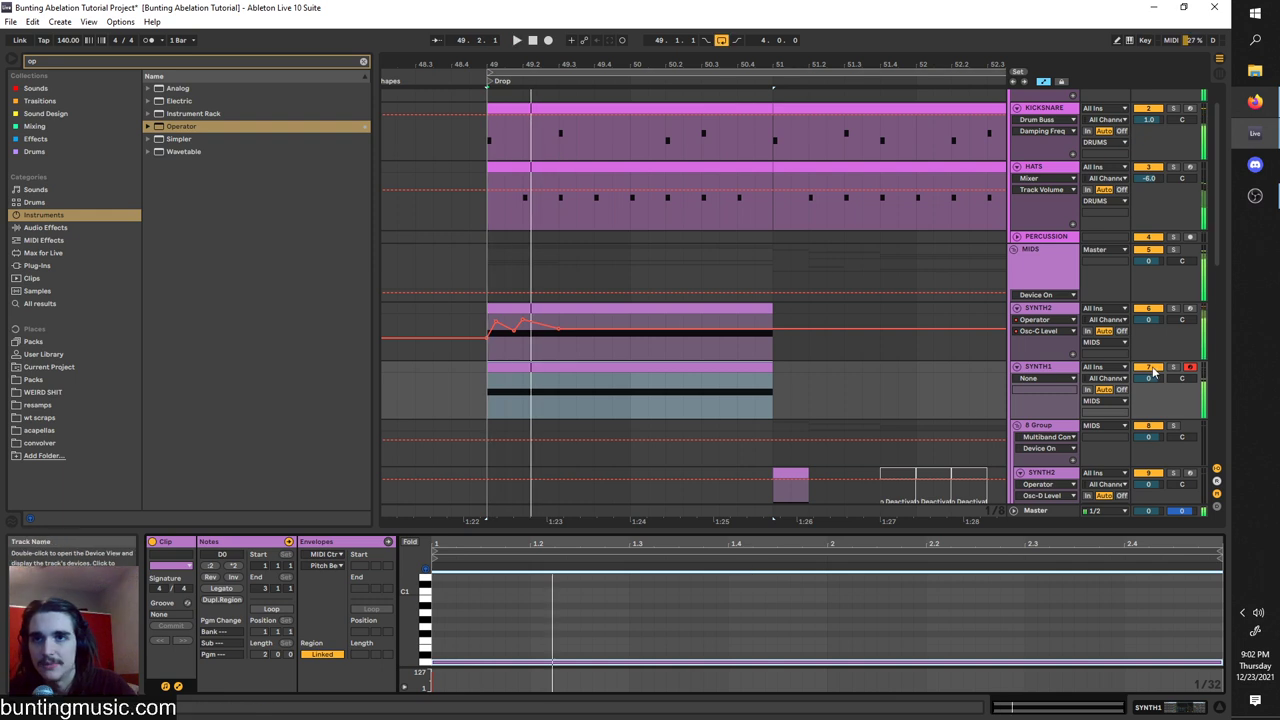
left_click(1173, 367)
double_click(1047, 369)
key("space")
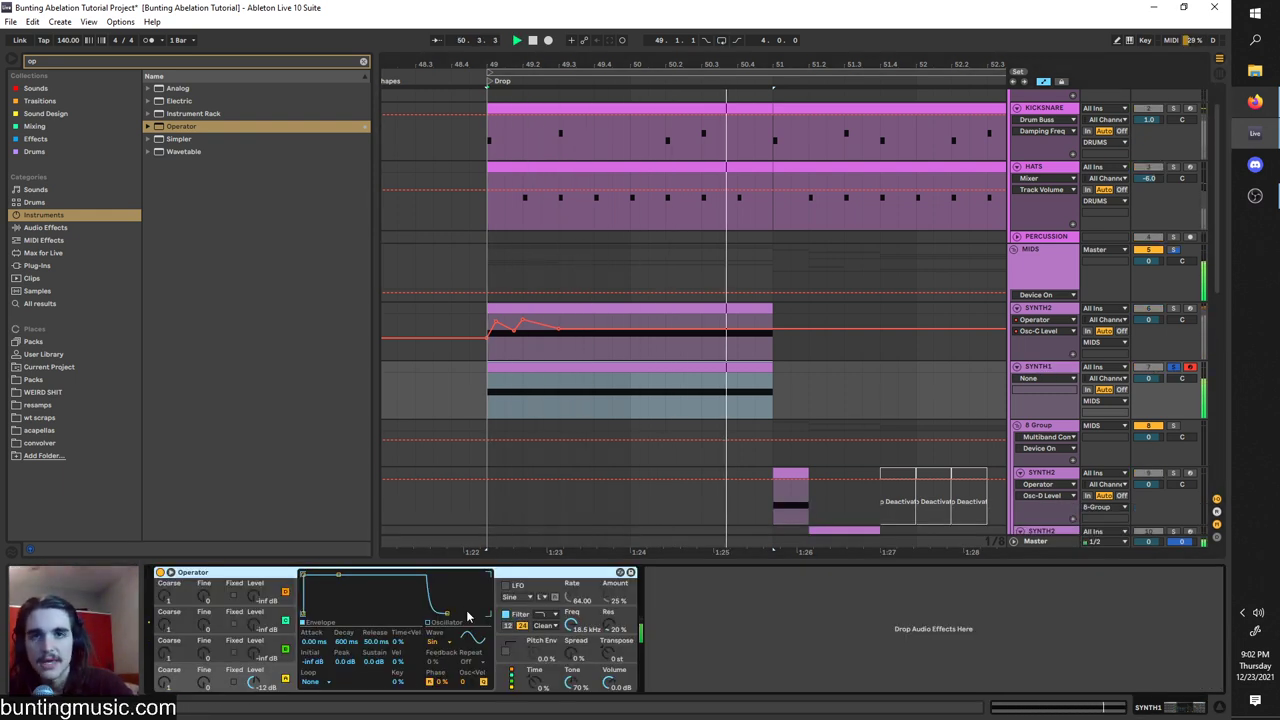
key("ctrl+l")
Set Operator's oscillator B level to -13 dB and choose the algorithm that stacks all four oscillators in series.
left_click(262, 684)
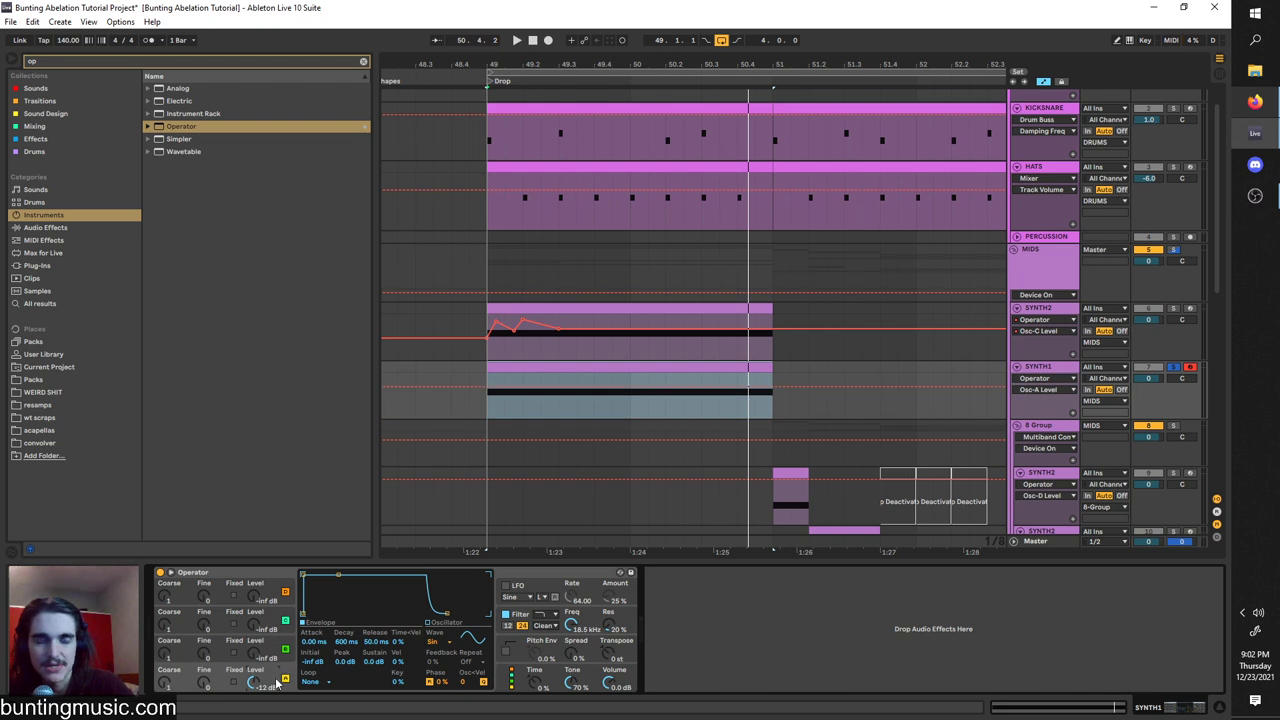
left_click_drag(262, 664, 262, 630)
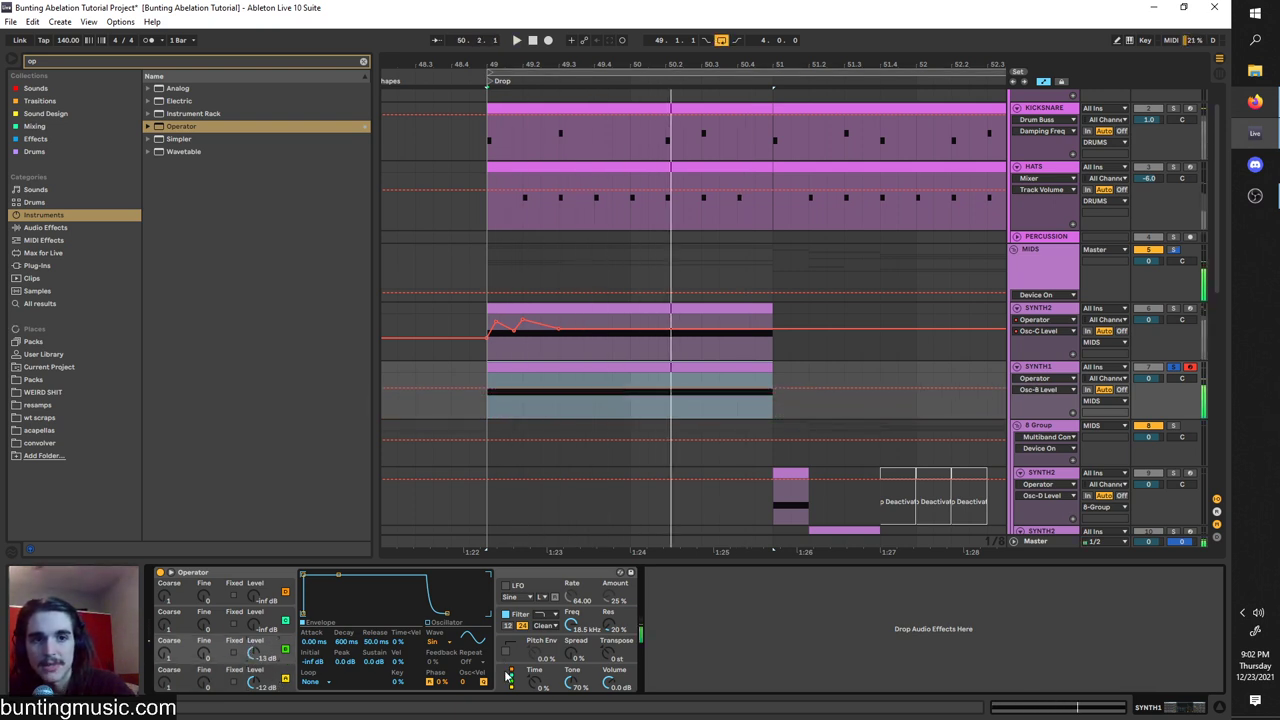
left_click(310, 590)
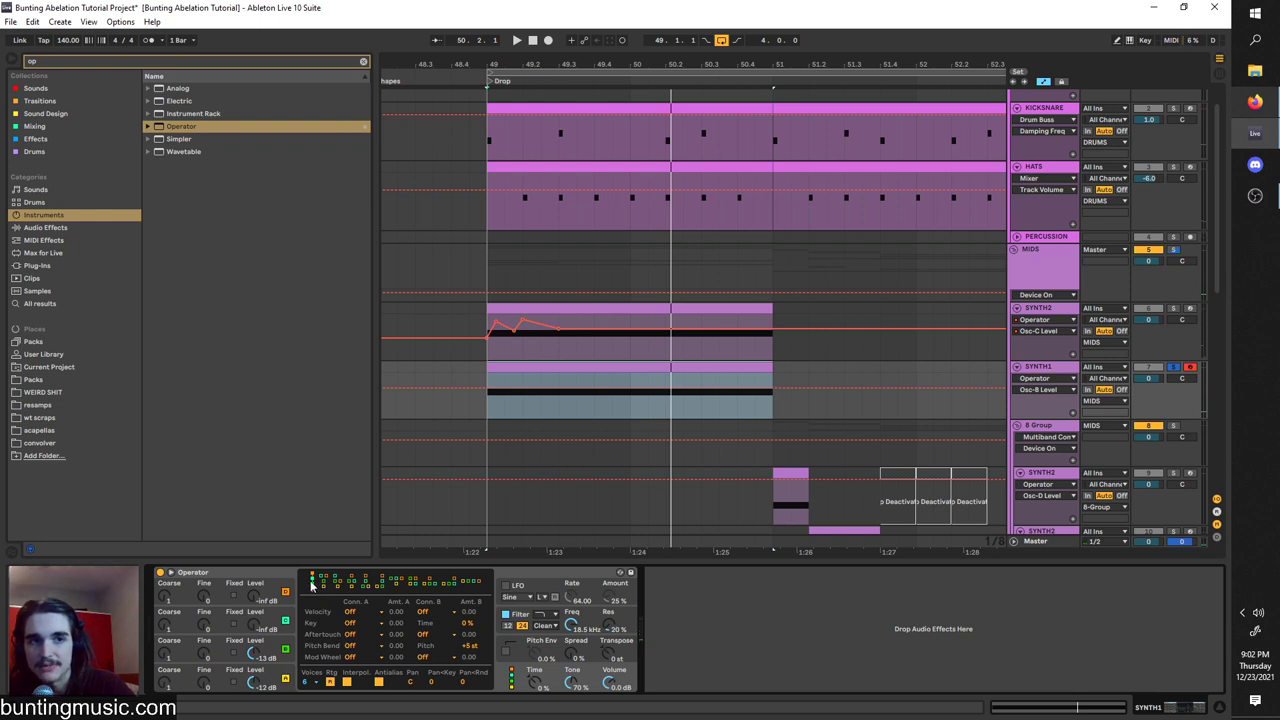
left_click(312, 584)
Set oscillator C's level to -14 dB and oscillator D's level to -17 dB while auditioning the sound.
left_click(272, 660)
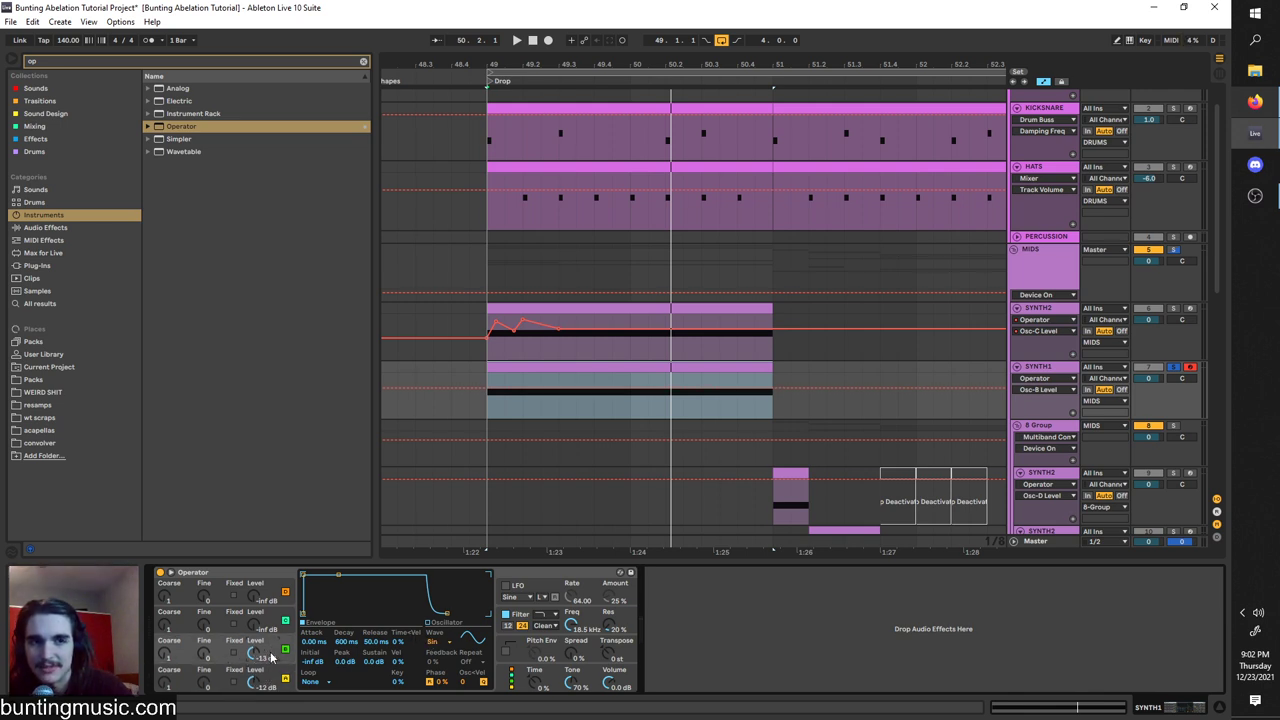
left_click_drag(256, 628, 258, 612)
key("space")
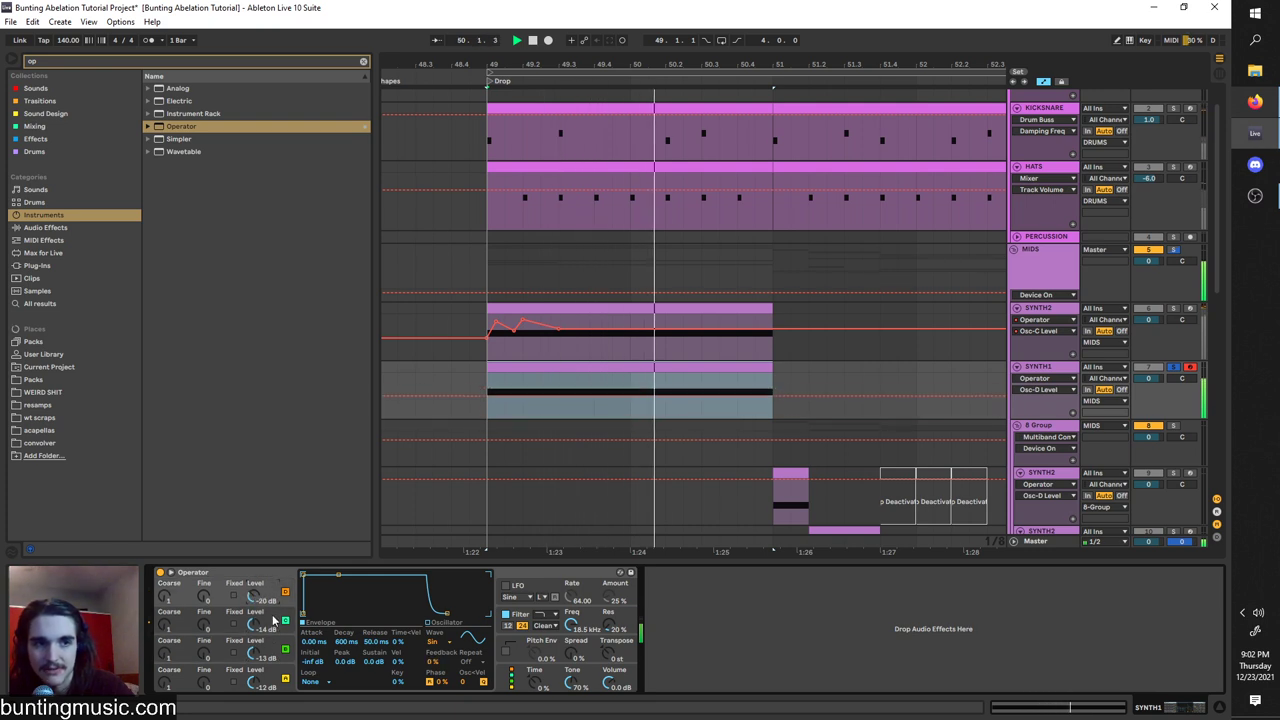
left_click_drag(257, 600, 259, 590)
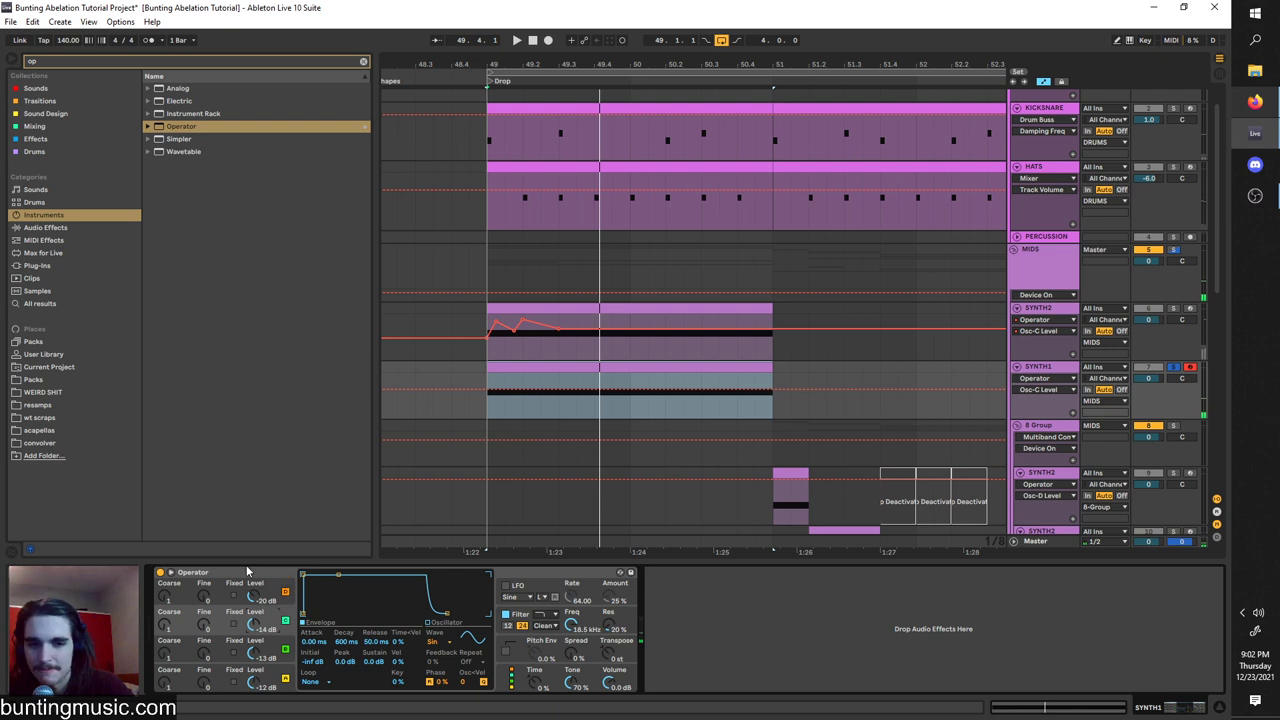
left_click_drag(253, 600, 254, 594)
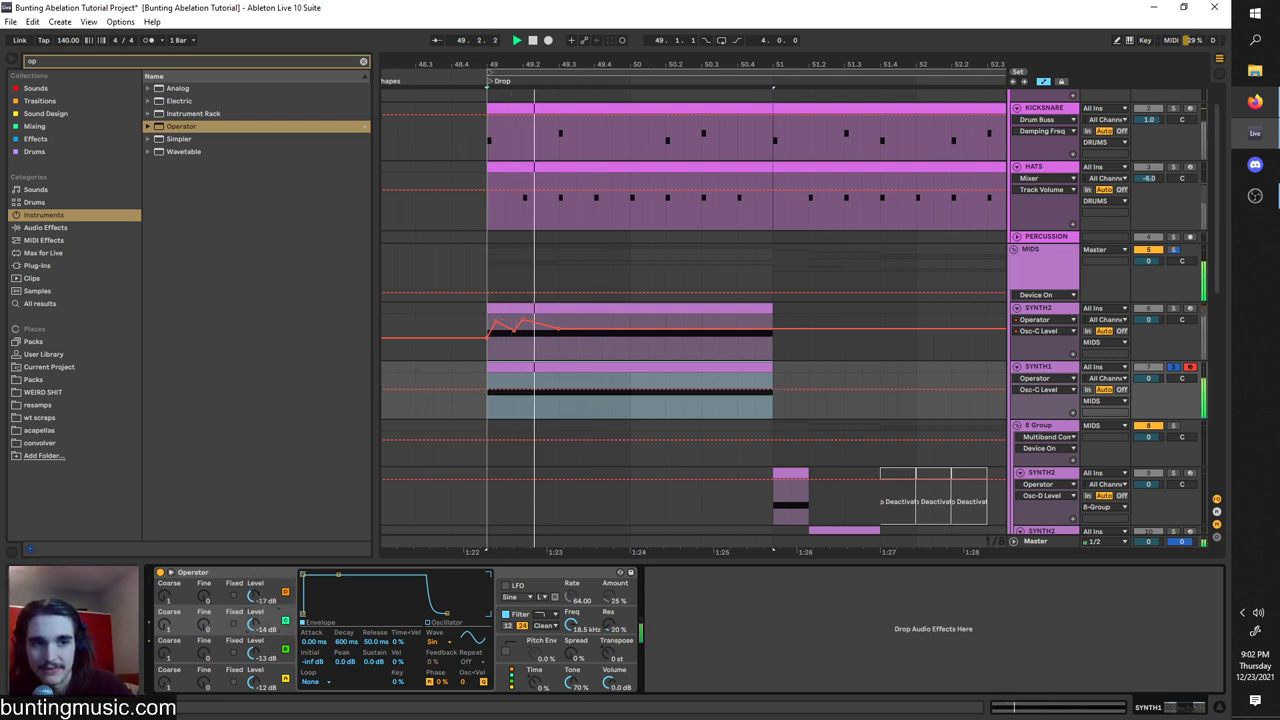
Lower oscillator C's level to -15 dB and replay the clip to check the tone.
left_click_drag(257, 649, 254, 620)
key("space")
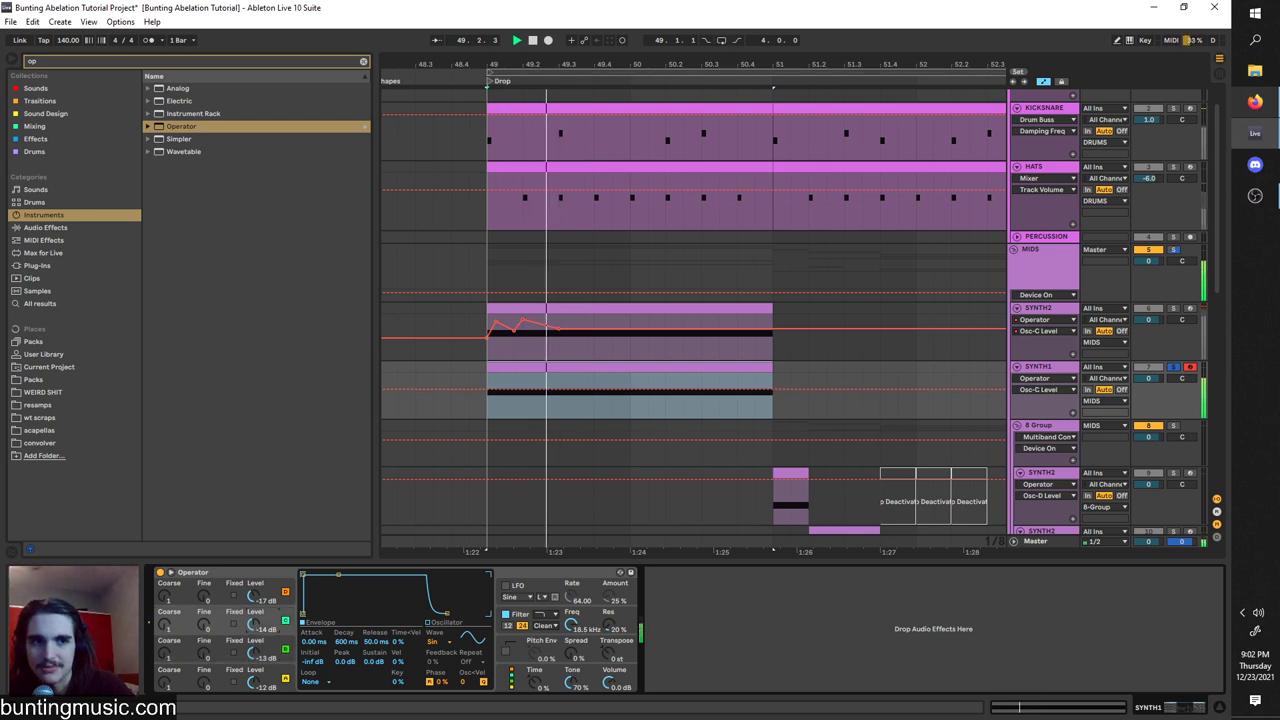
key("space")
key("space")
left_click(270, 651)
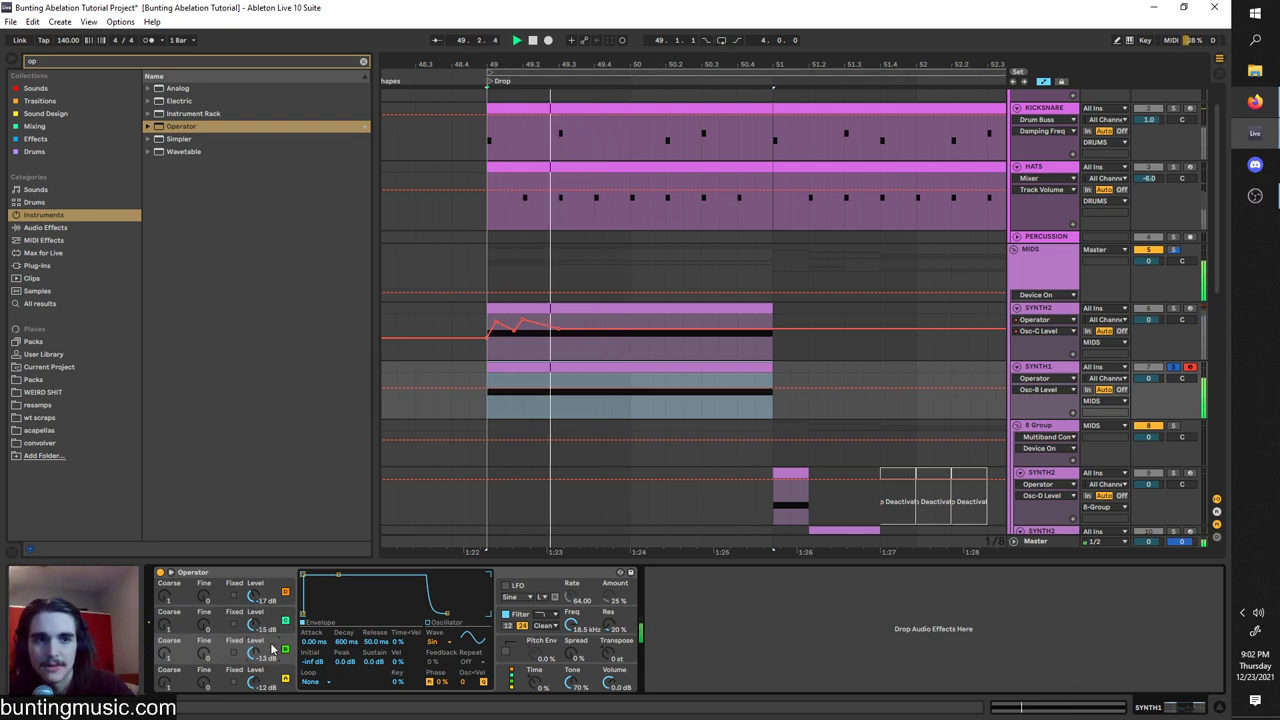
Display oscillator B's waveform editor and set its coarse tuning to 5 while auditioning the clip.
key("space")
key("ctrl+l")
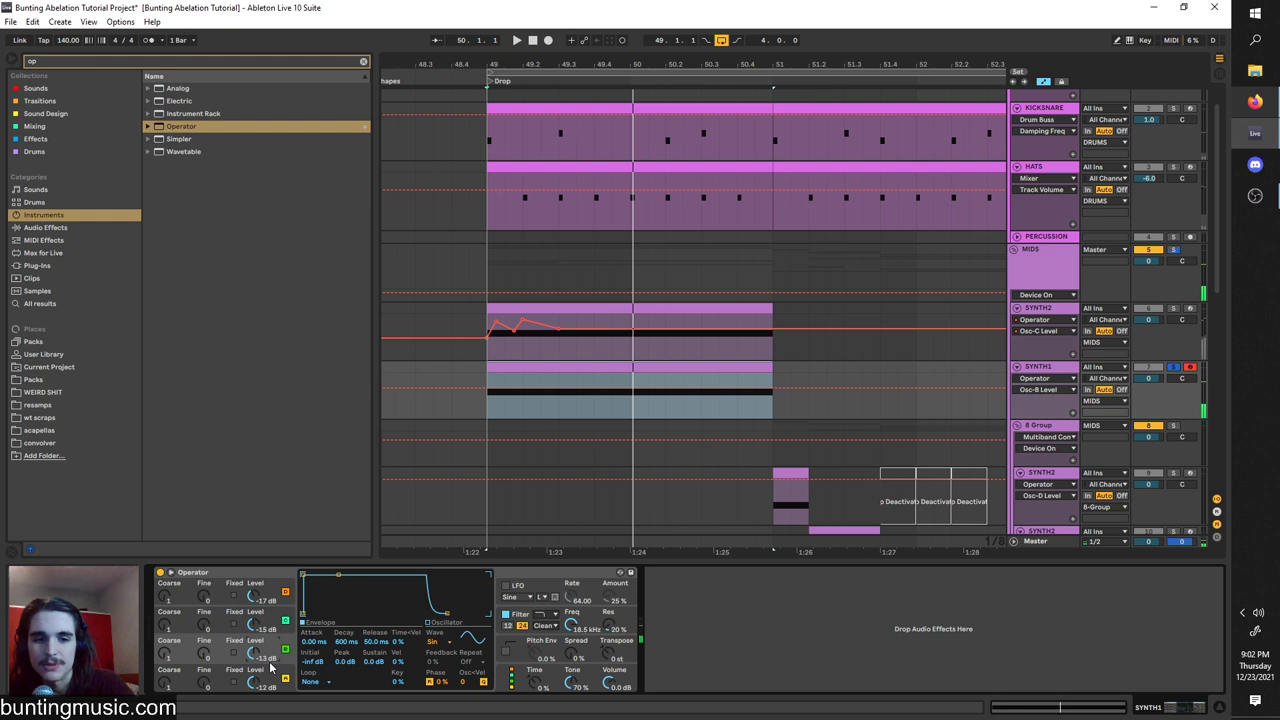
left_click(163, 657)
key("space")
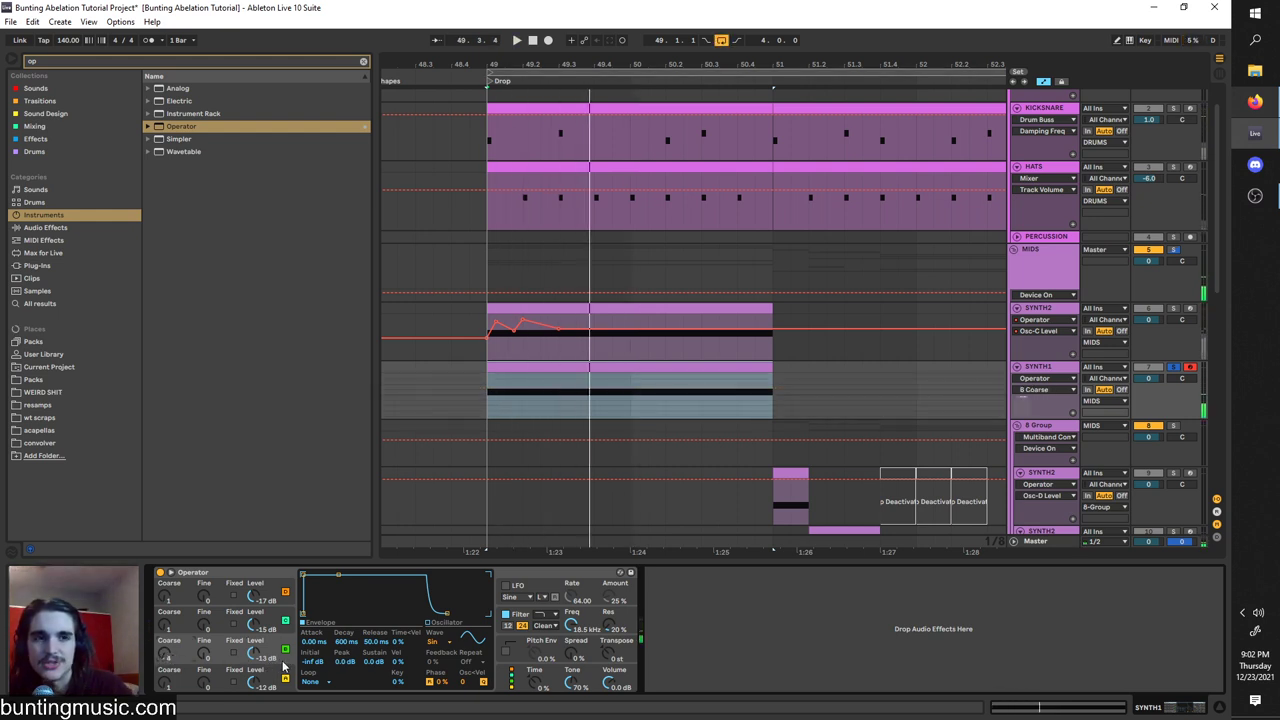
left_click(434, 650)
left_click(436, 650)
left_click(165, 655)
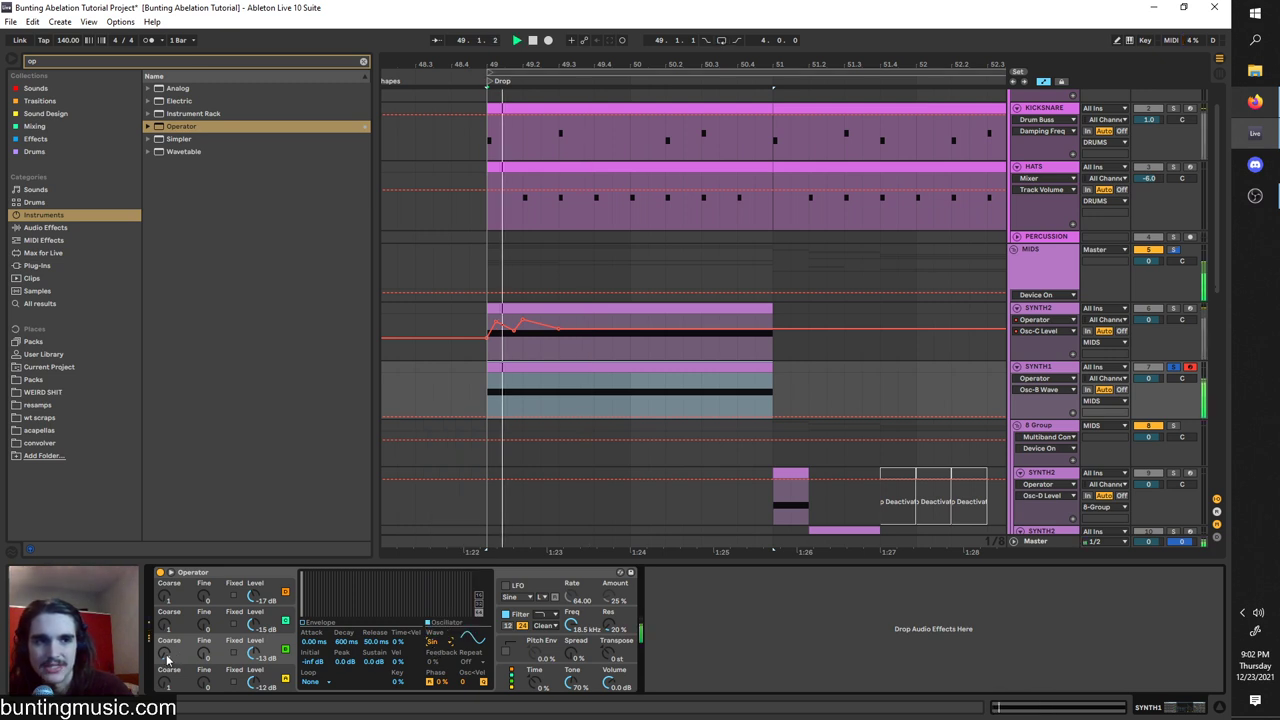
key("space")
key("space")
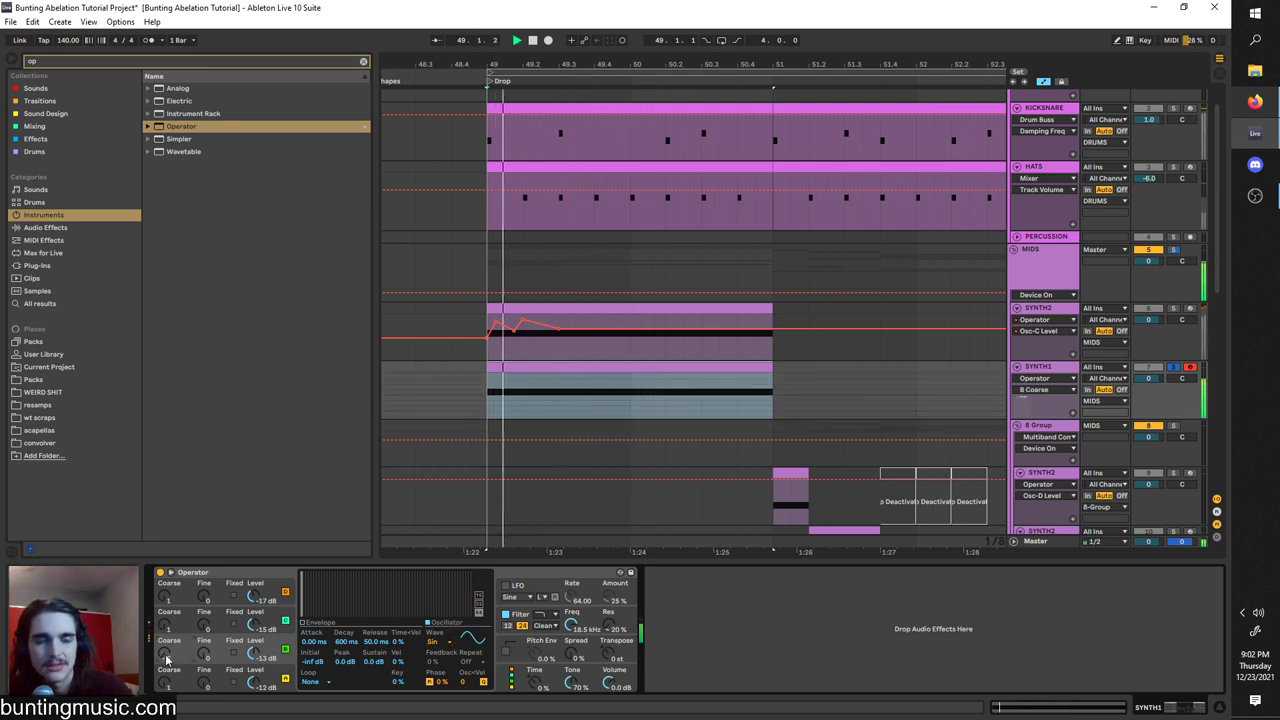
key("space")
Set oscillator B's level to -16 dB and play the clip again.
left_click_drag(256, 652, 256, 660)
key("space")
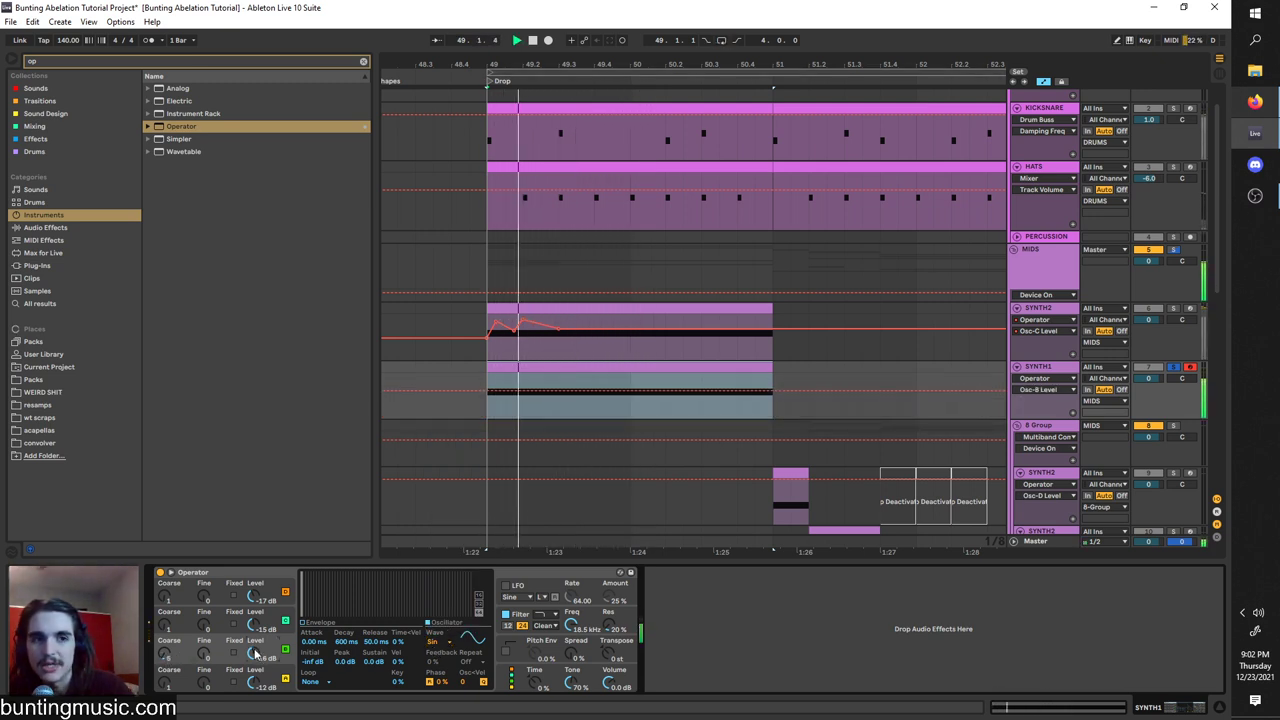
key("space")
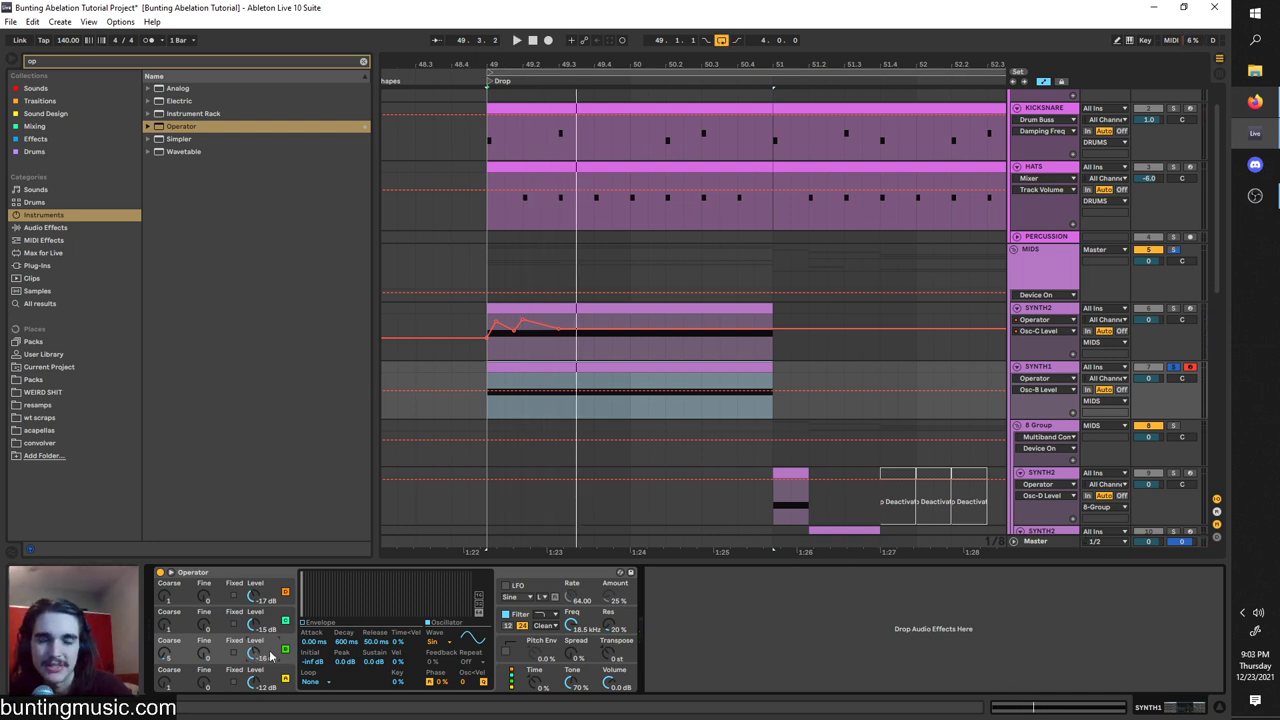
Try the Saw 3 and Square 3 waveforms on oscillator B while auditioning the clip.
left_click(440, 646)
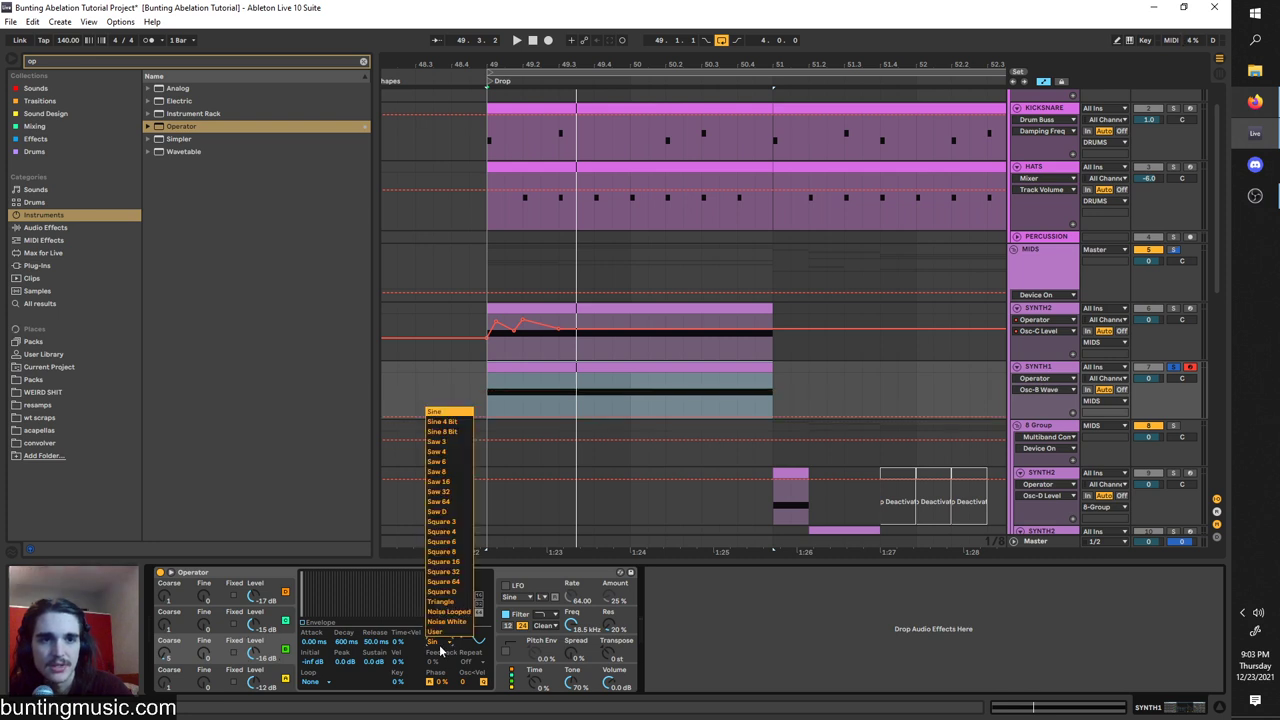
left_click(440, 648)
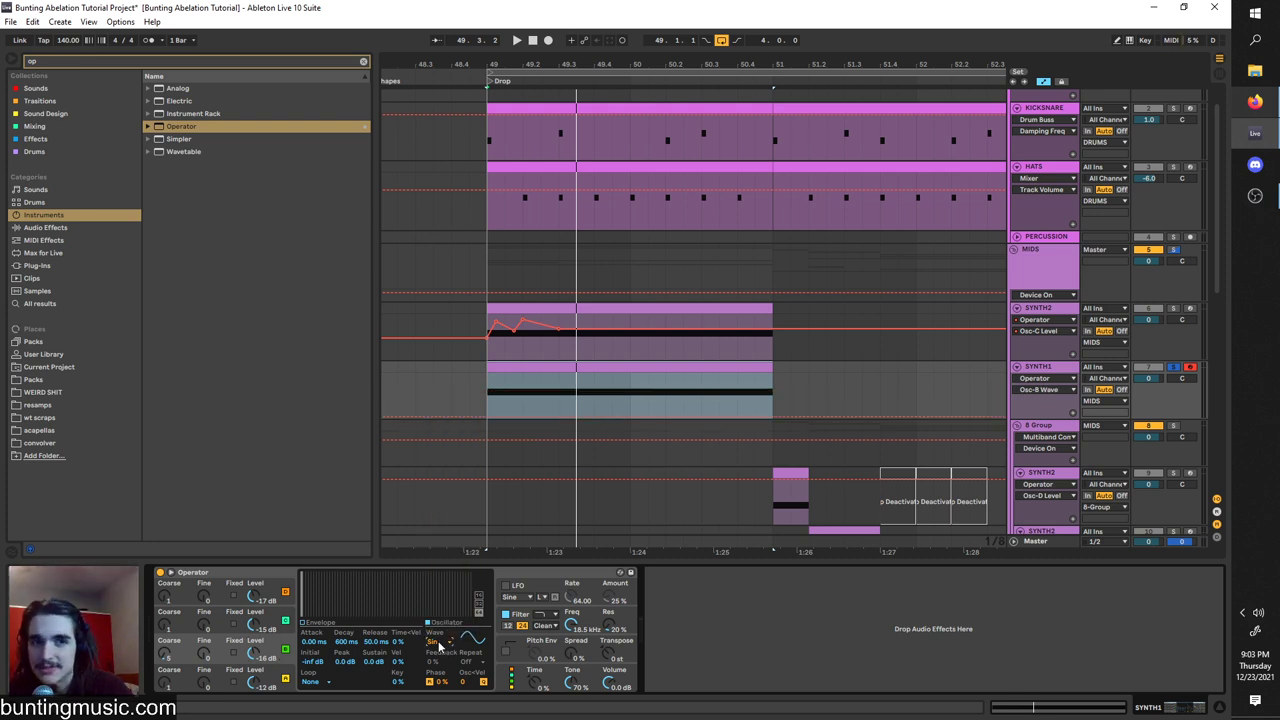
left_click(440, 646)
left_click(440, 646)
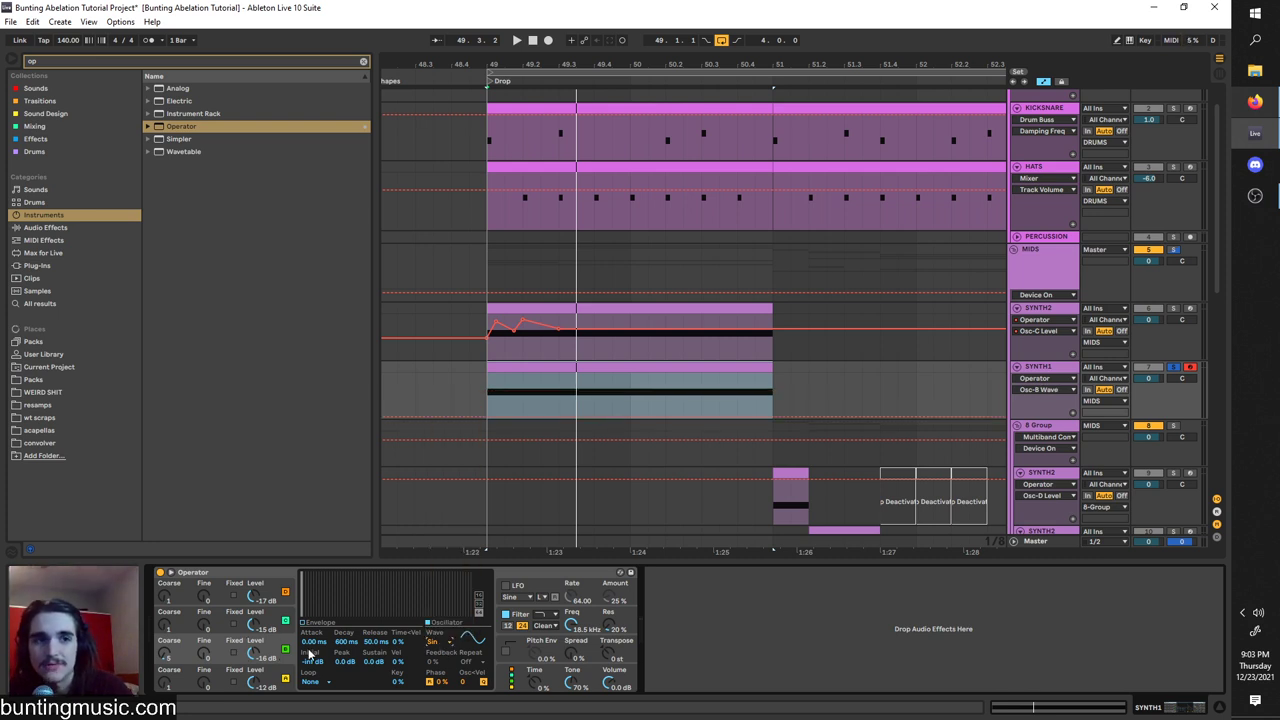
left_click(440, 646)
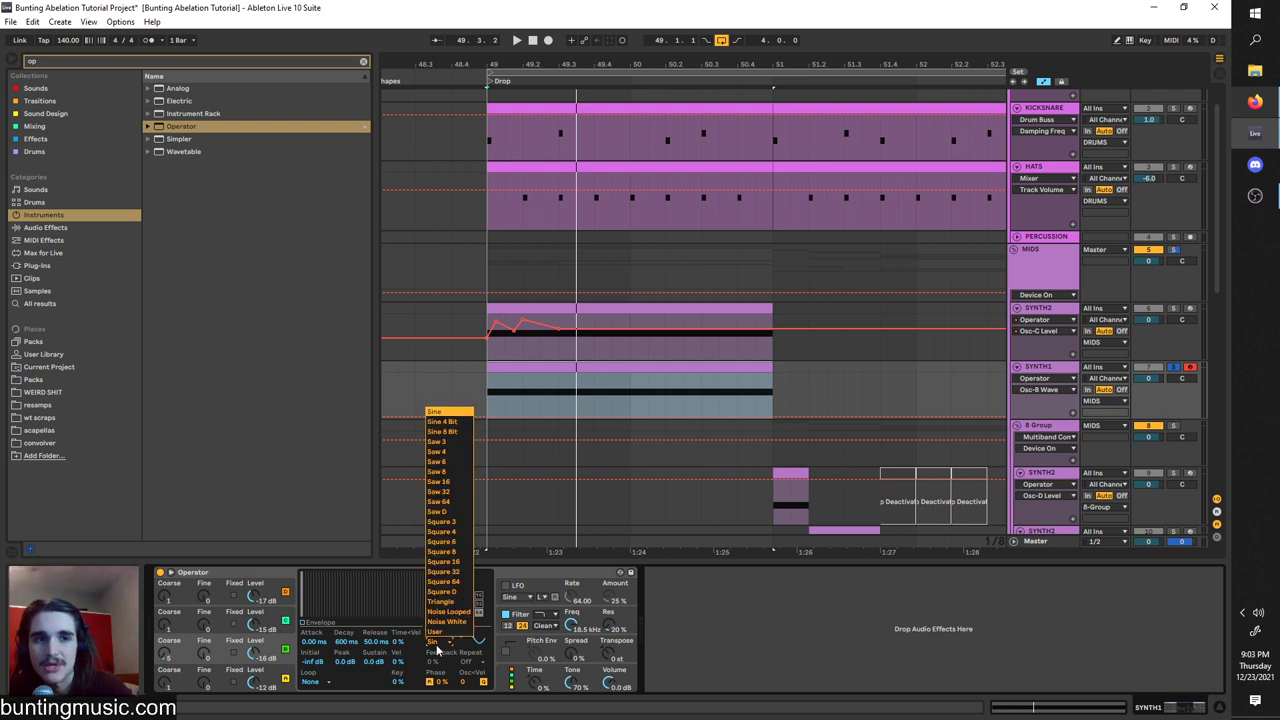
left_click(447, 441)
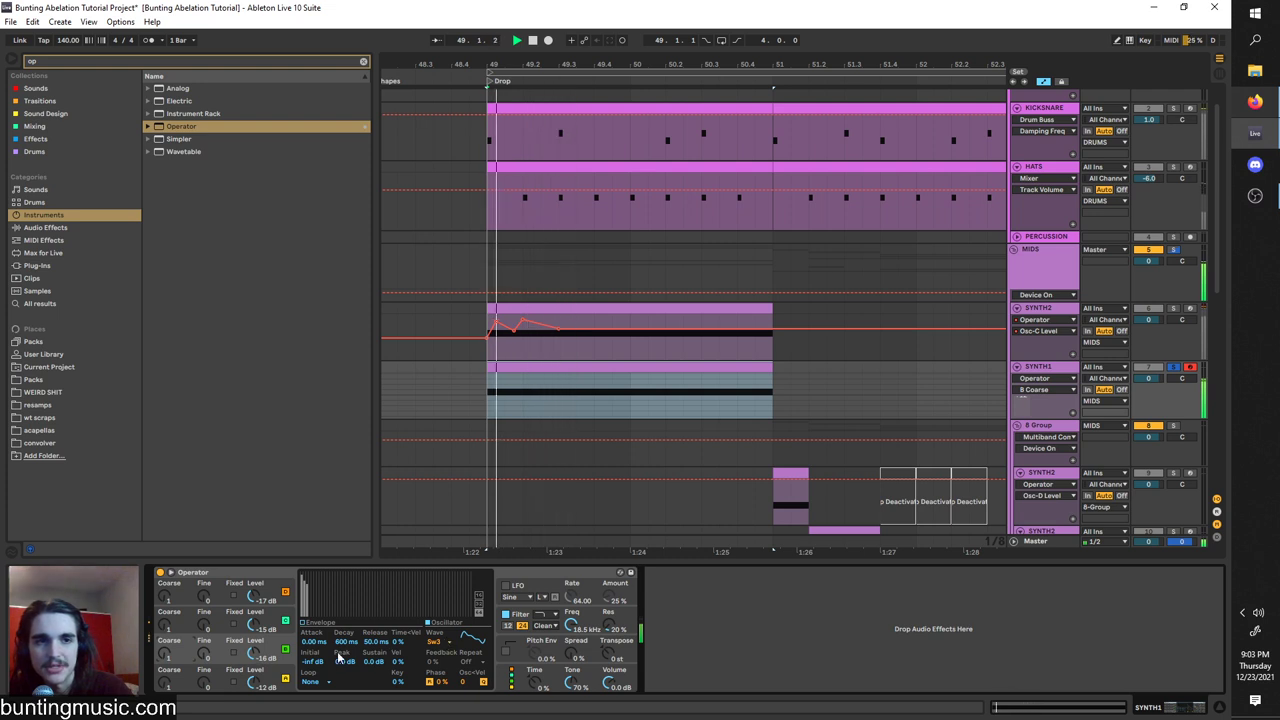
left_click(431, 644)
left_click(442, 522)
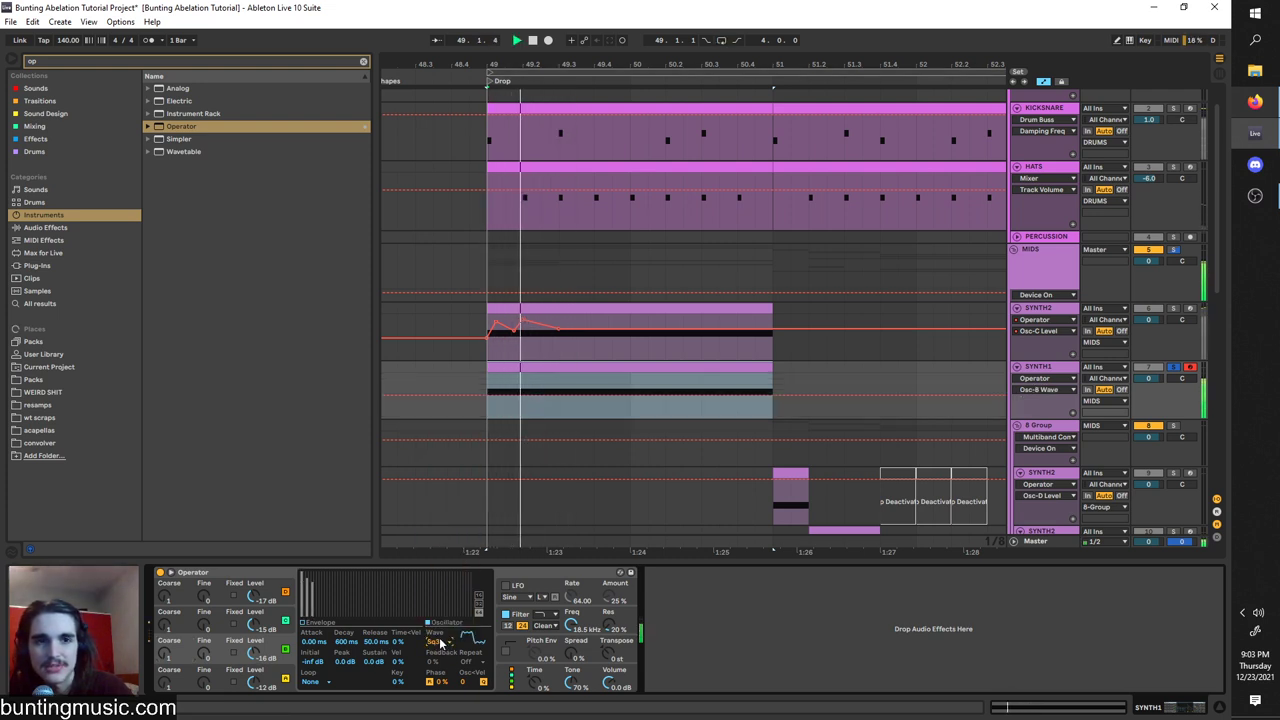
key("ctrl+l")
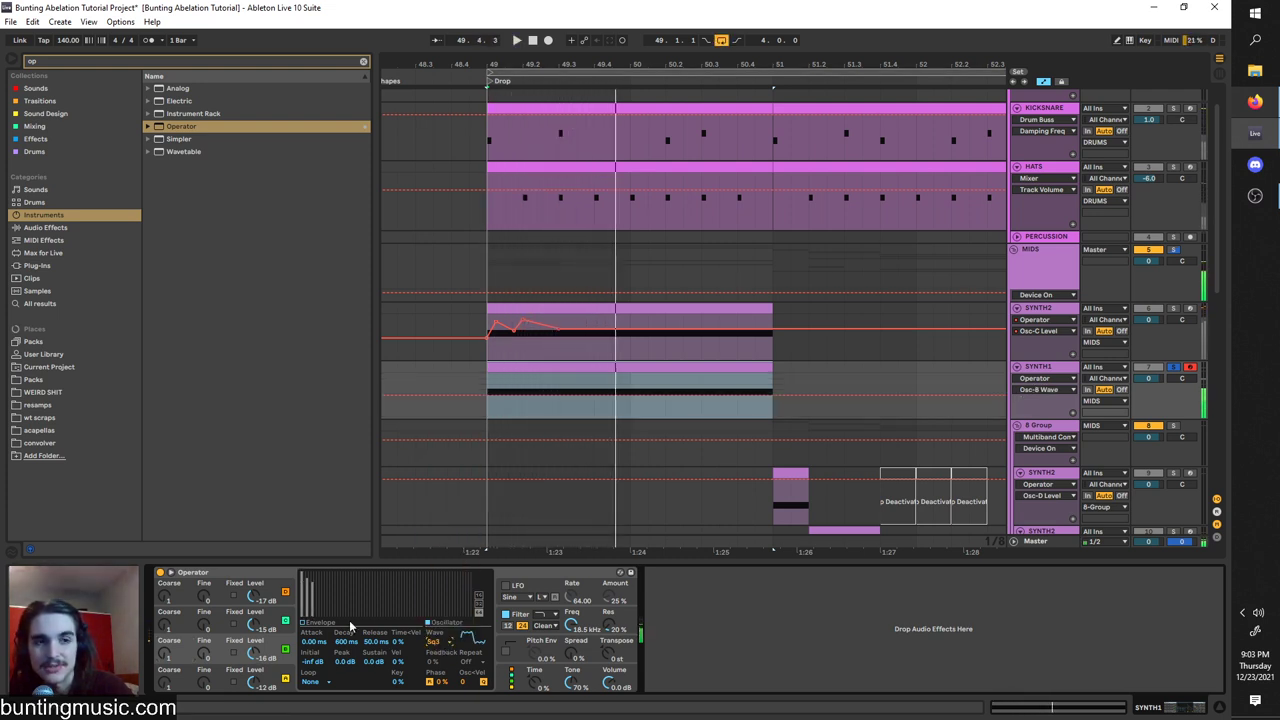
Try the Square D and Saw D waveforms on oscillator B and return it to Sine.
left_click(440, 644)
left_click(447, 593)
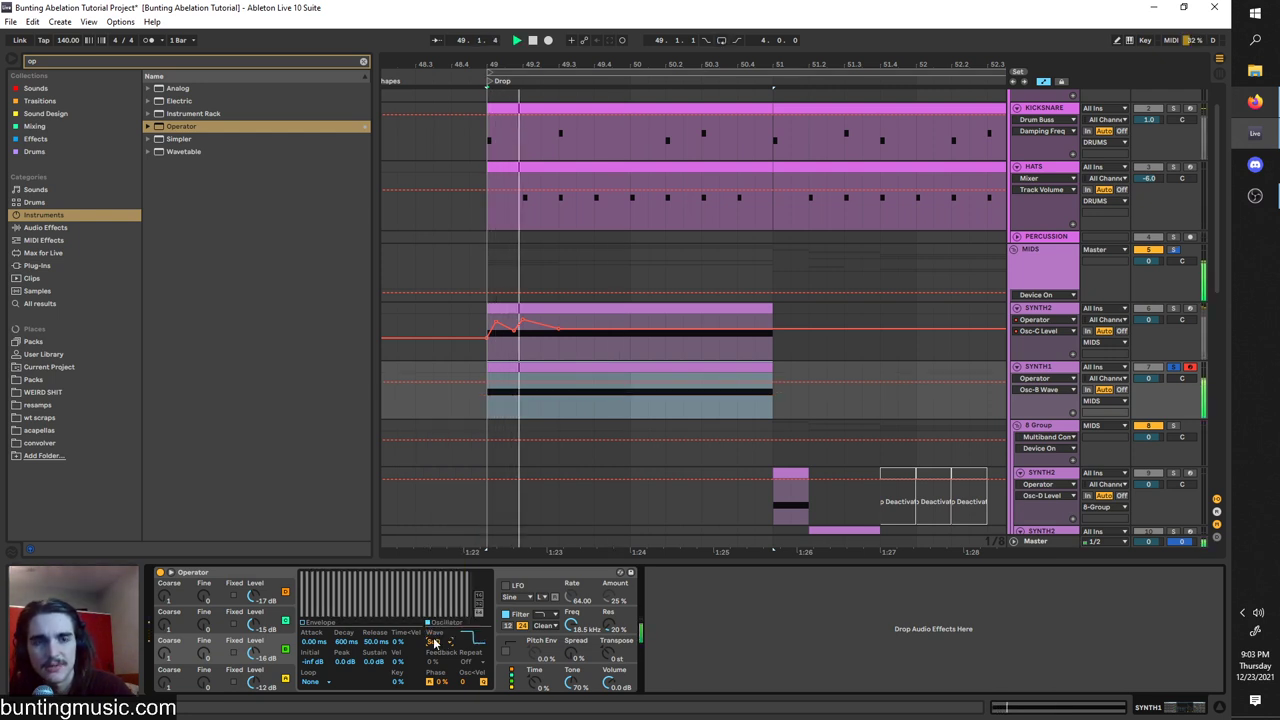
left_click(441, 647)
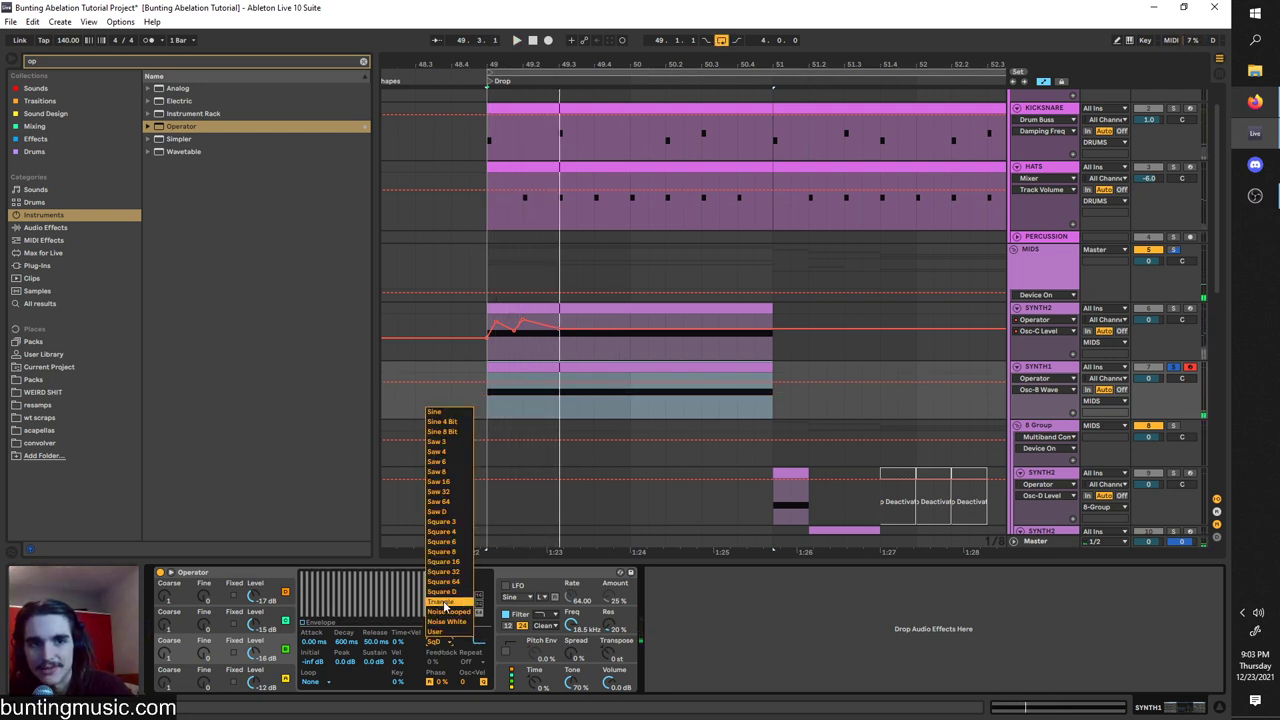
left_click(445, 514)
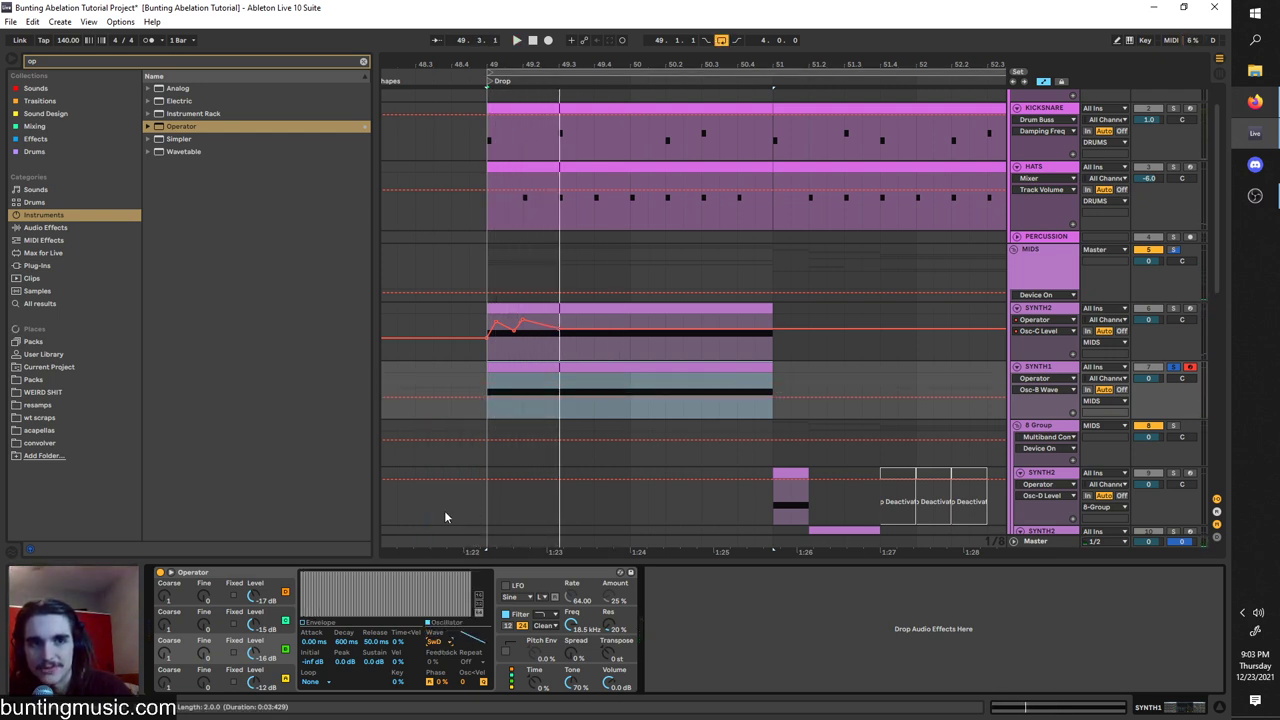
left_click(444, 644)
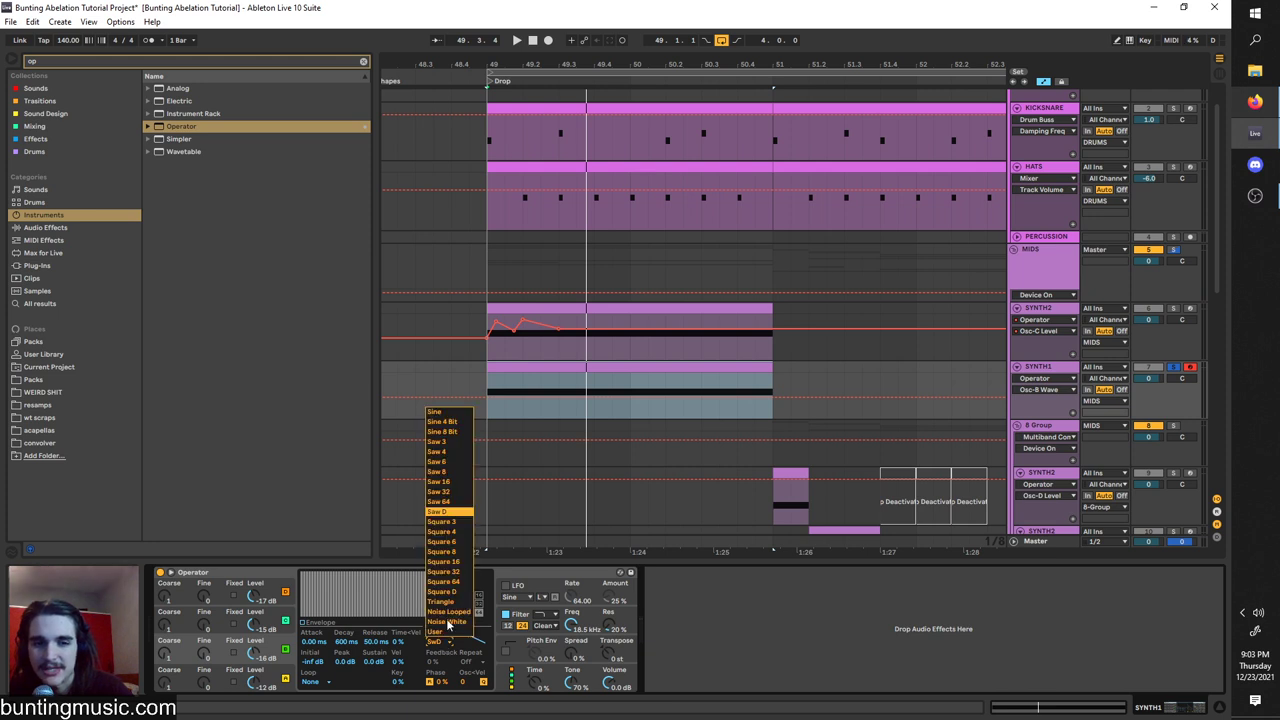
left_click(435, 411)
Set oscillator B's coarse tuning to 4 and play the clip to check the tone.
key("space")
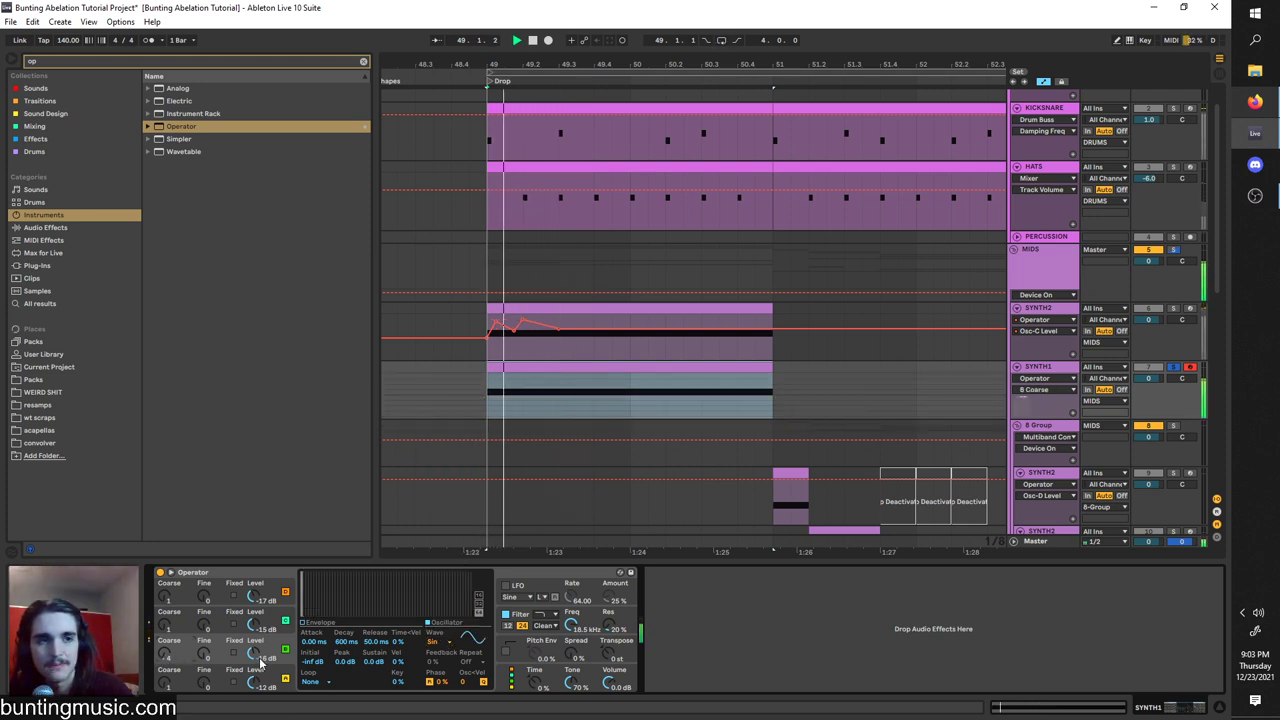
left_click_drag(261, 660, 261, 659)
key("space")
key("space")
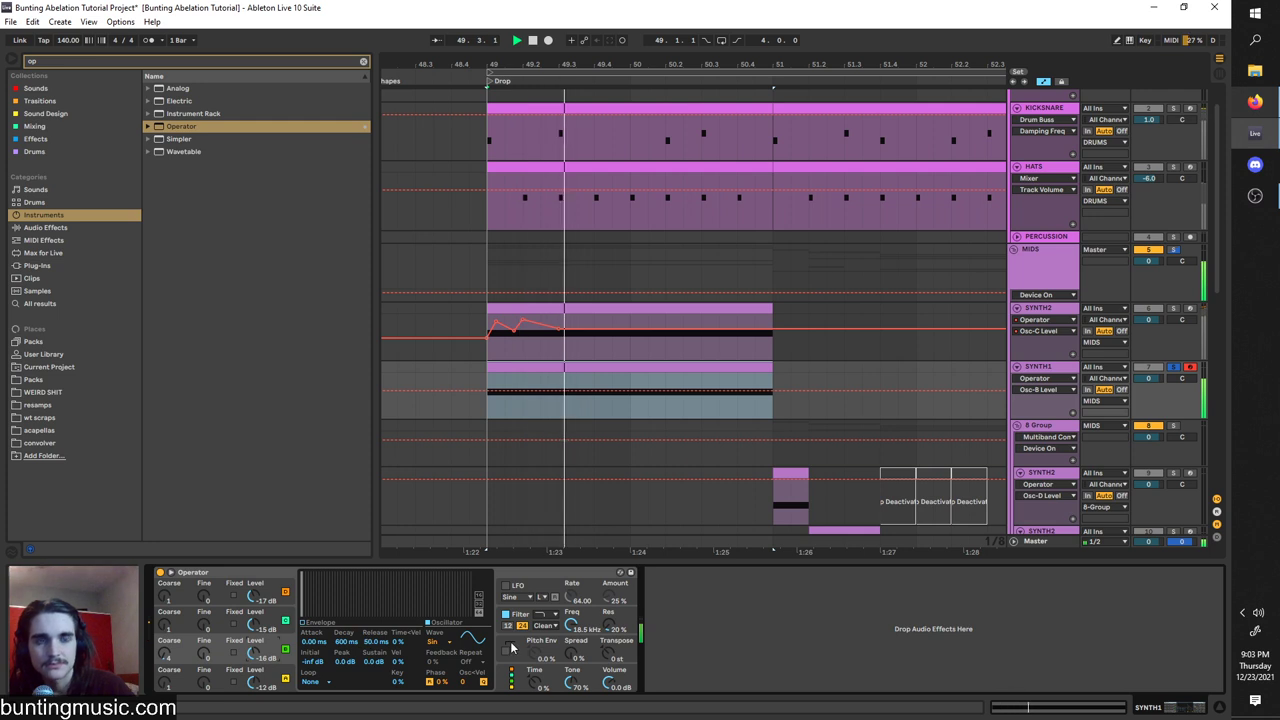
key("ctrl+l")
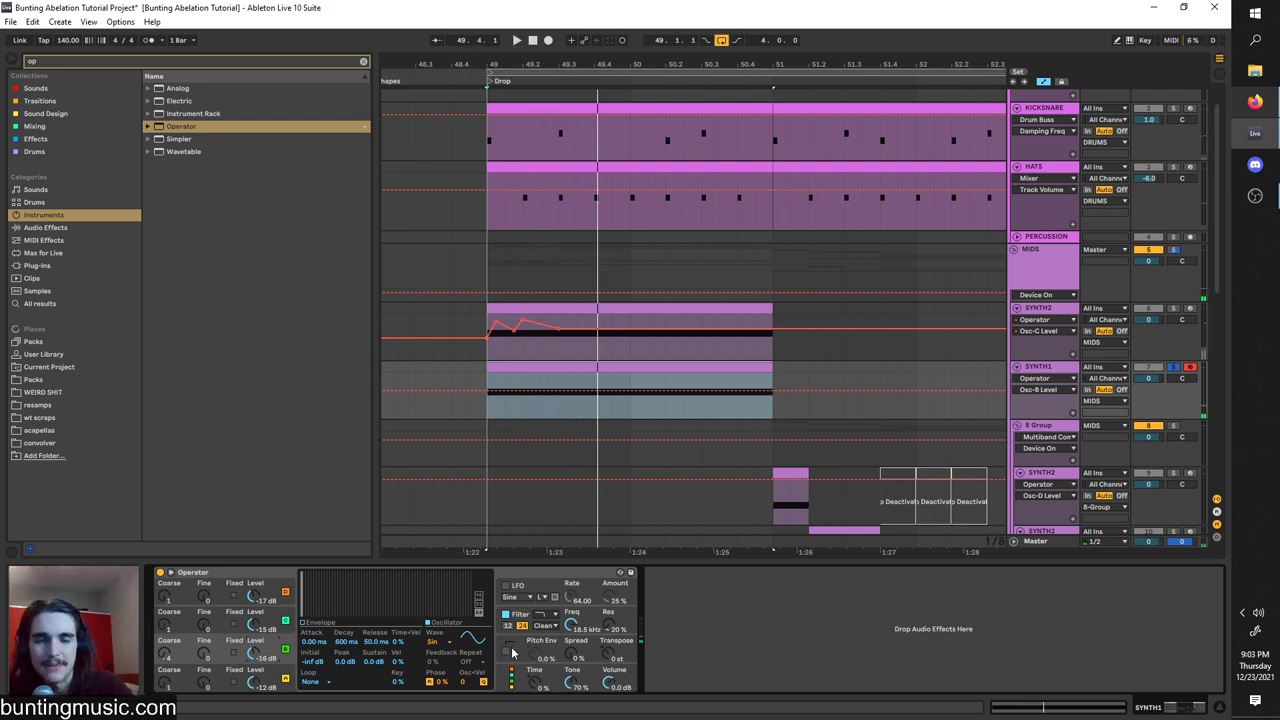
Enable Operator's pitch envelope and set its amount to -100 % while repeatedly auditioning the clip.
left_click(507, 652)
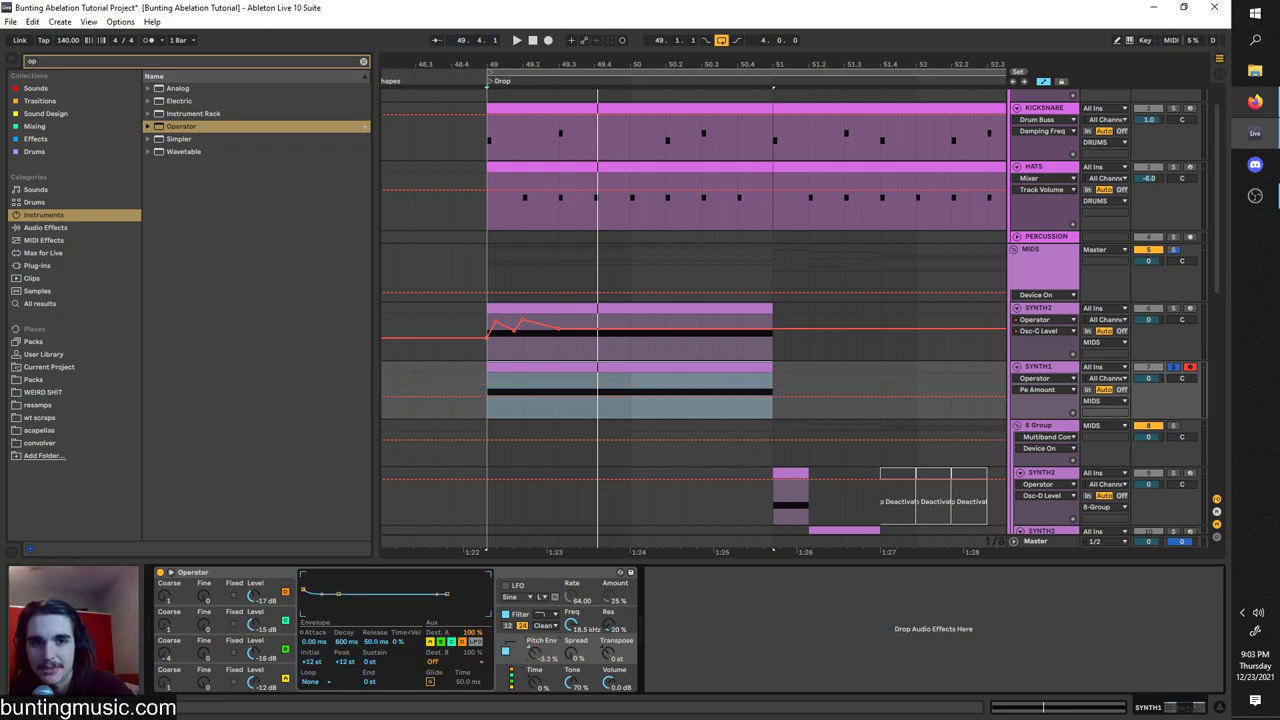
key("space")
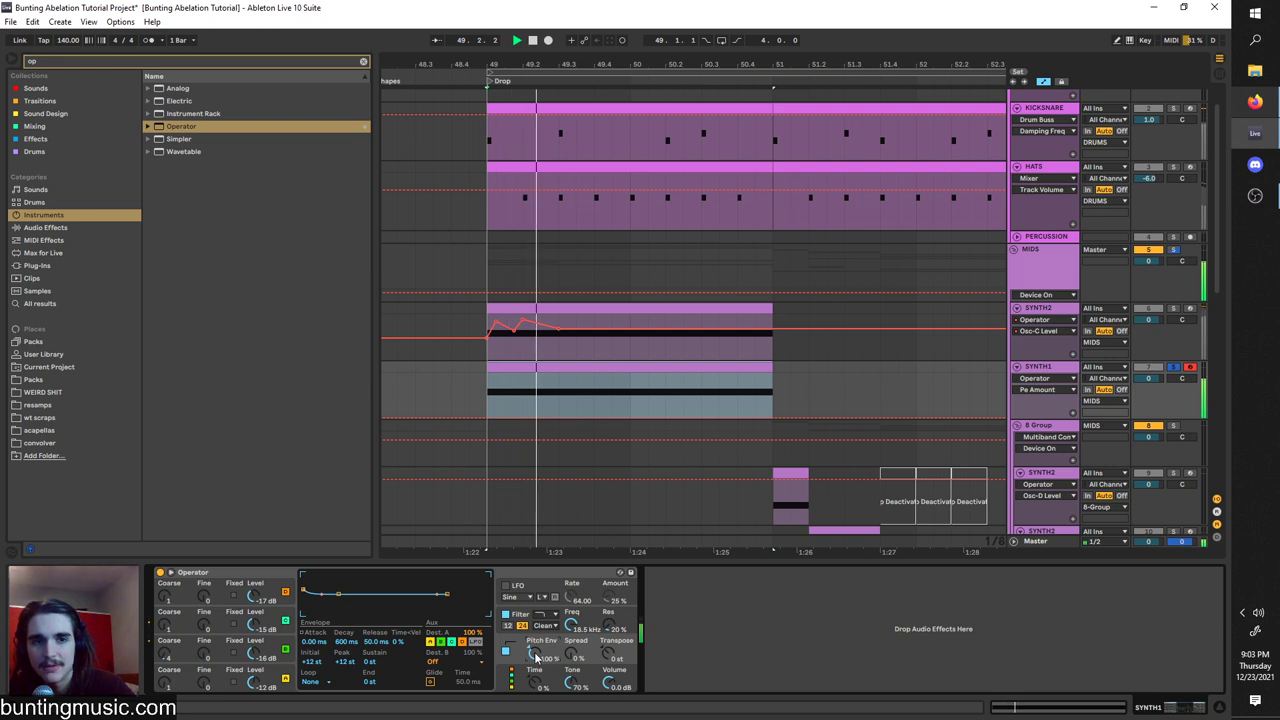
key("space")
key("space")
key("space")
mouse_move(536, 655)
left_mouse_down()
mouse_move(536, 597)
mouse_move(536, 656)
left_mouse_up()
key("space")
key("space")
key("space")
key("space")
key("space")
key("space")
key("ctrl+l")
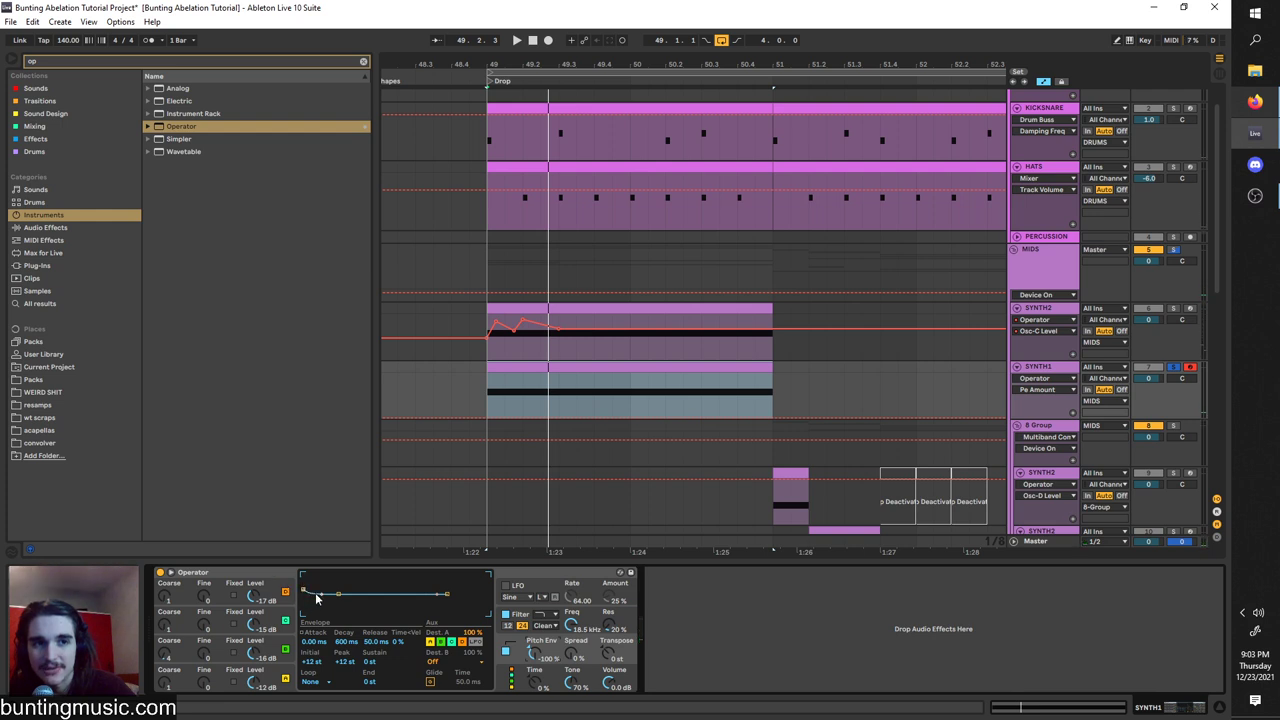
Try pitch envelope sustain levels of -33 st and +48 st while auditioning, and undo the envelope changes.
left_click_drag(338, 597, 352, 580)
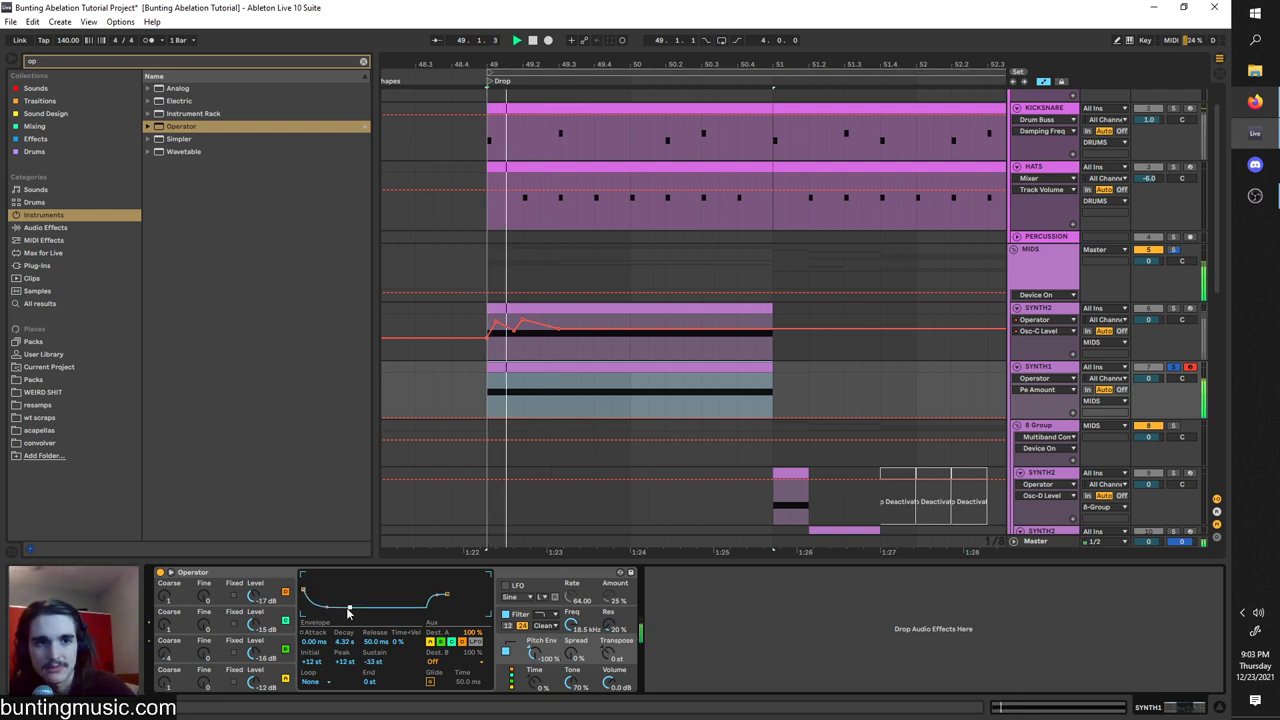
key("ctrl+l")
key("space")
key("space")
key("ctrl+l")
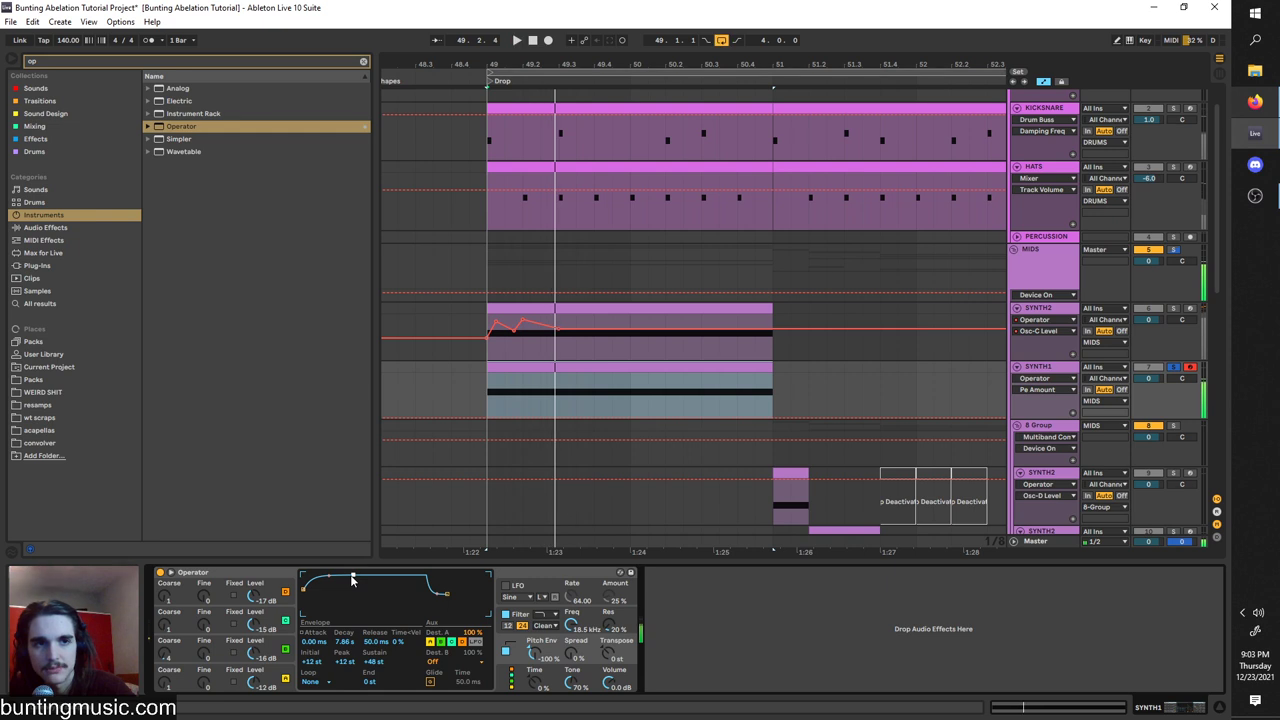
key("ctrl+z")
Raise Operator's global Time to 92 % and play the clip to check the longer pitch sweep.
left_click_drag(548, 682, 548, 640)
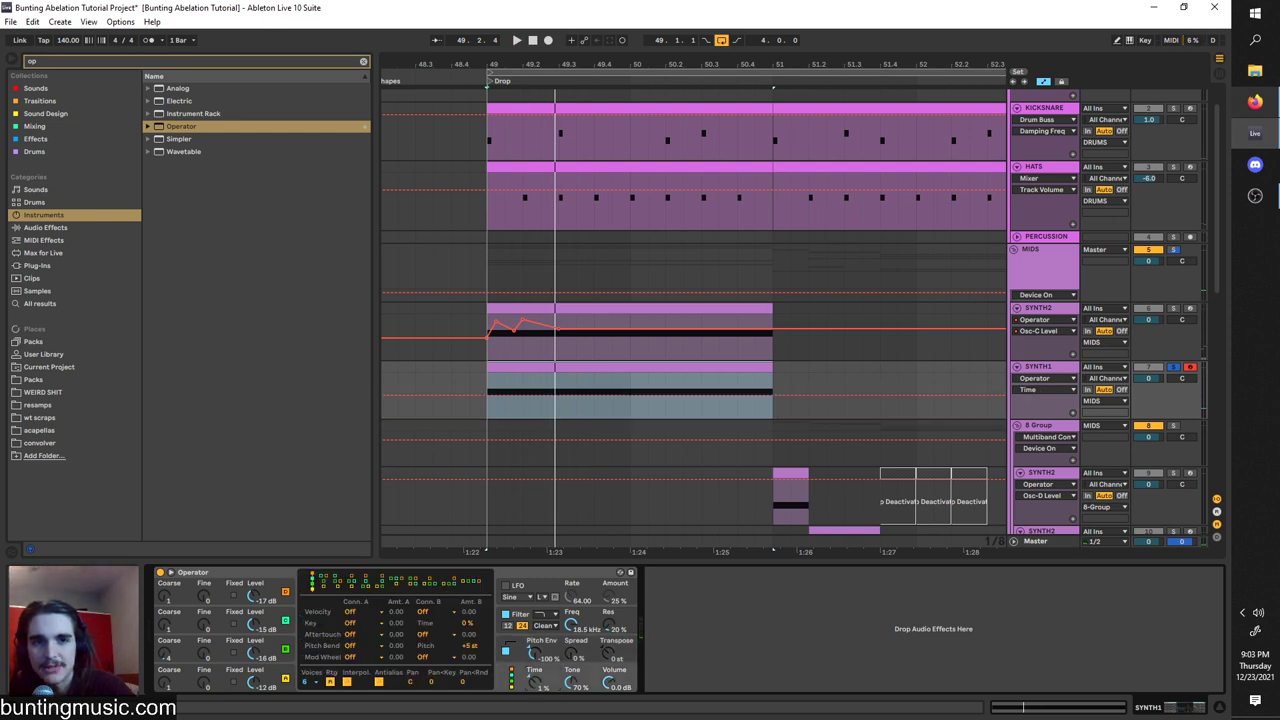
key("space")
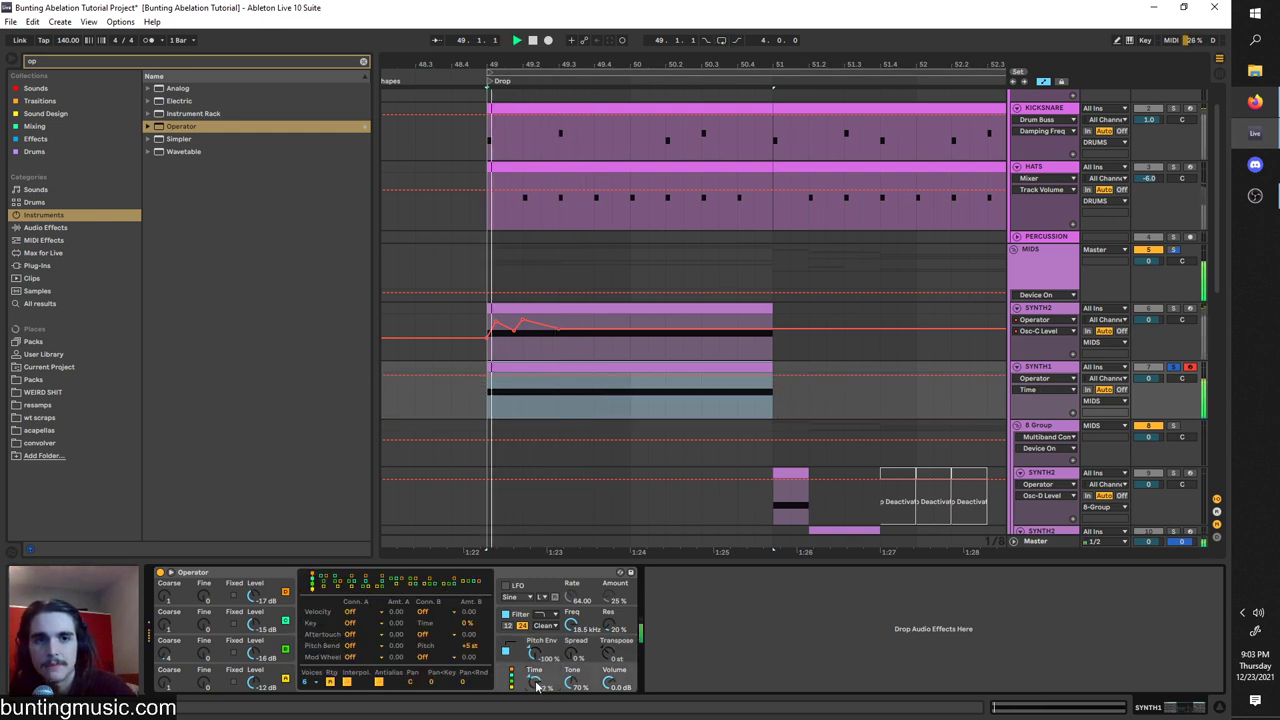
left_click_drag(540, 682, 551, 655)
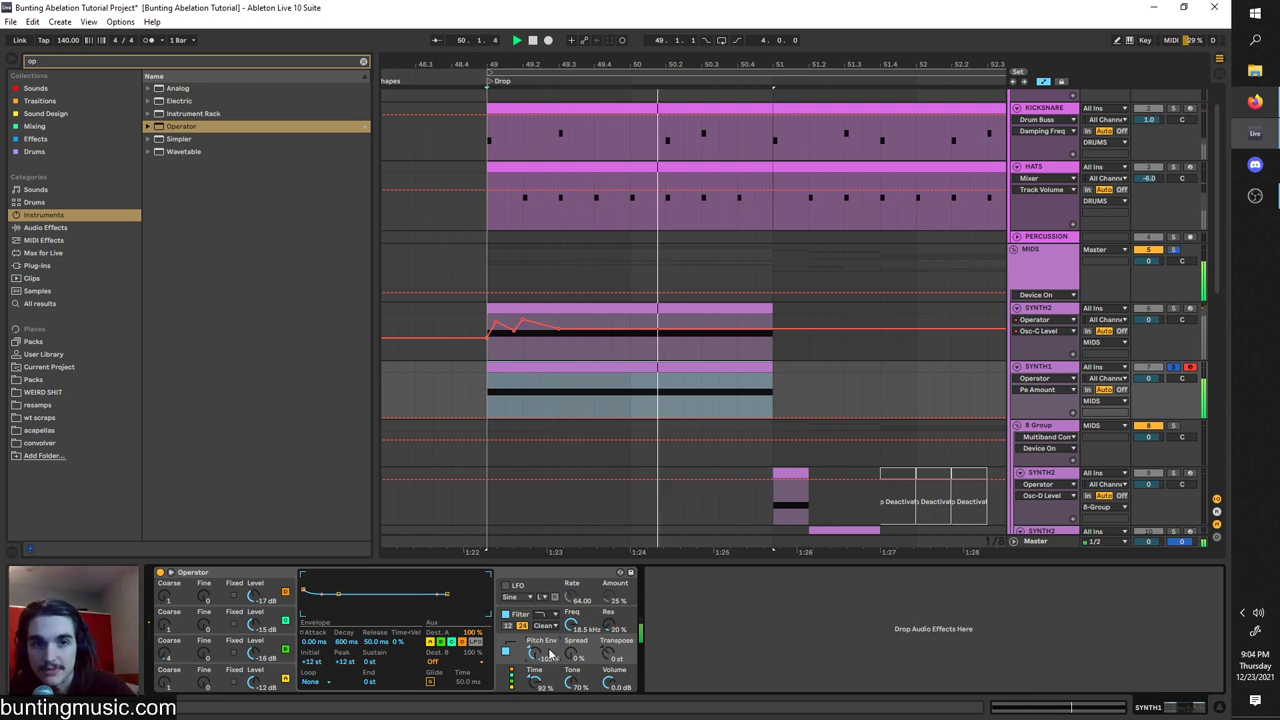
key("space")
key("ctrl+l")
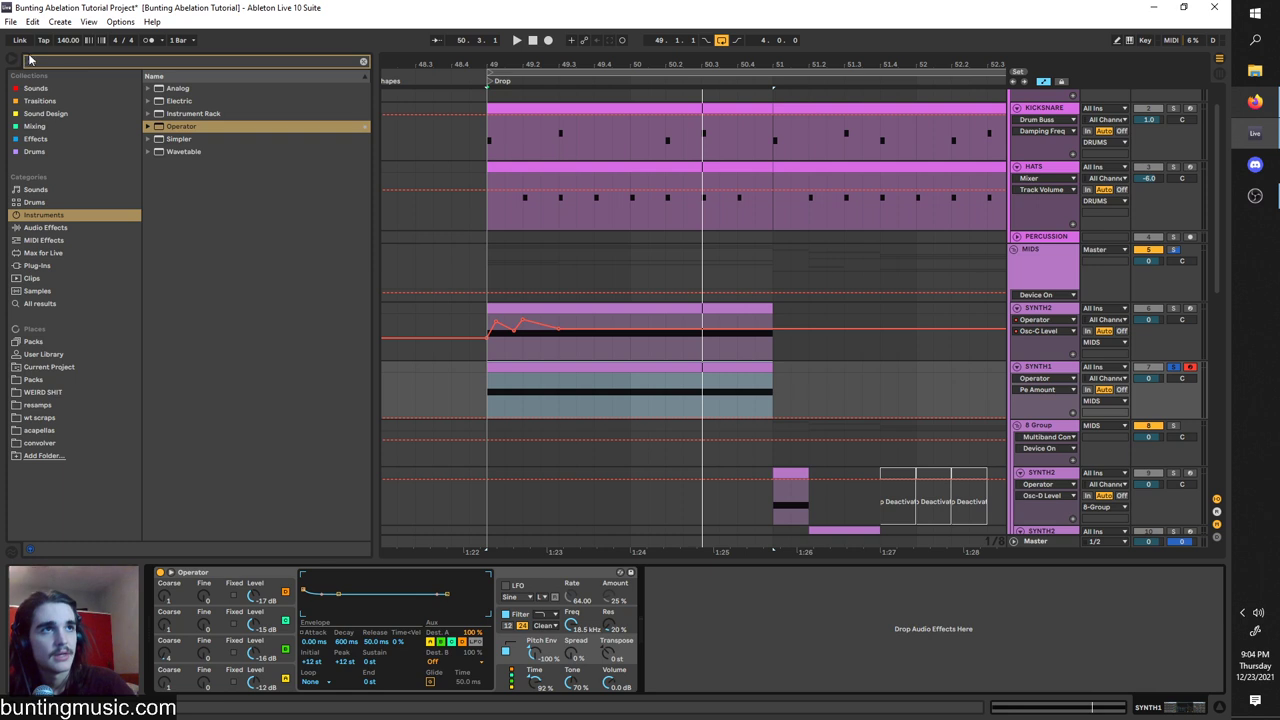
Search the audio effects for "phaser", add Phaser after Operator and play the clip.
type("op")
key("BackSpace")
key("BackSpace")
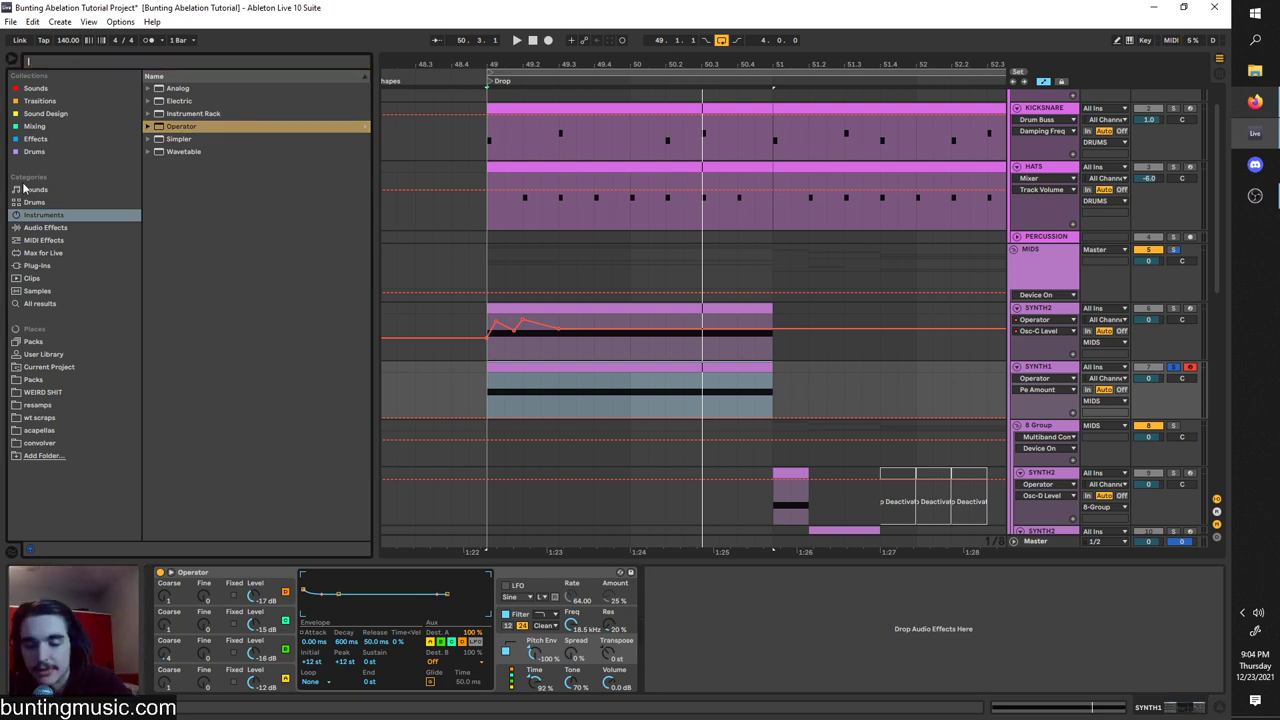
left_click(45, 227)
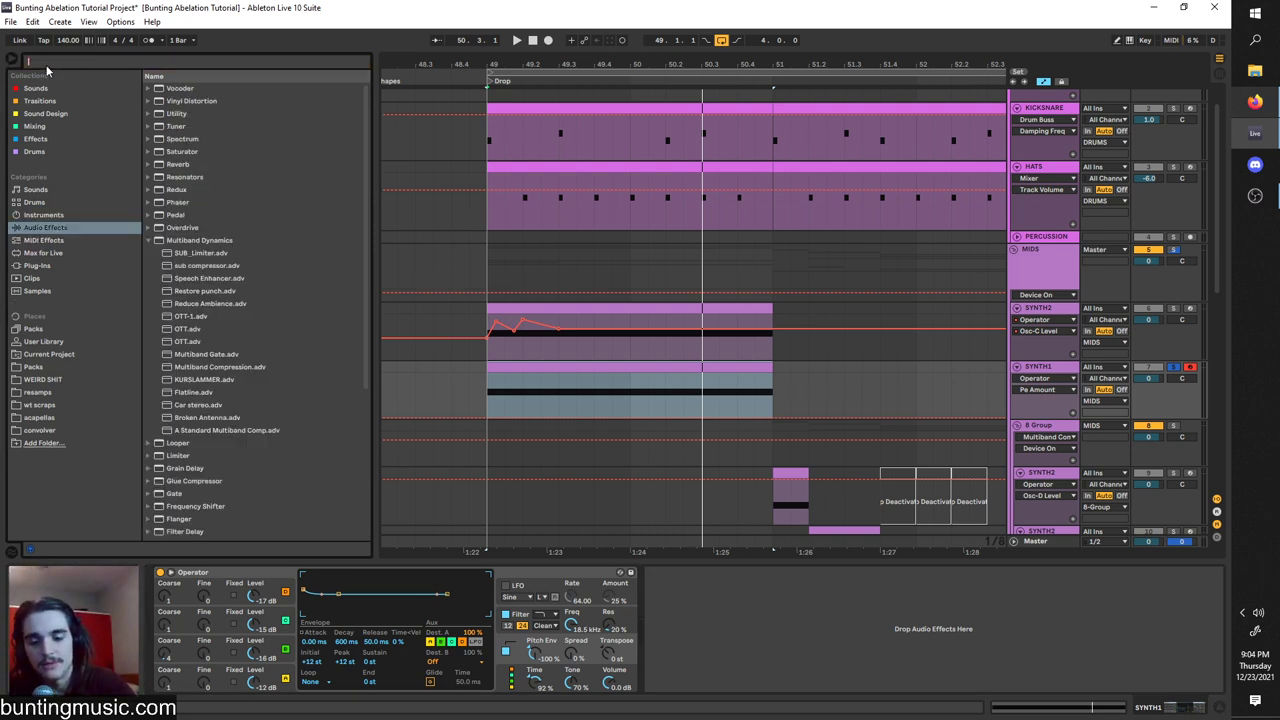
type("phaser")
left_click(163, 88)
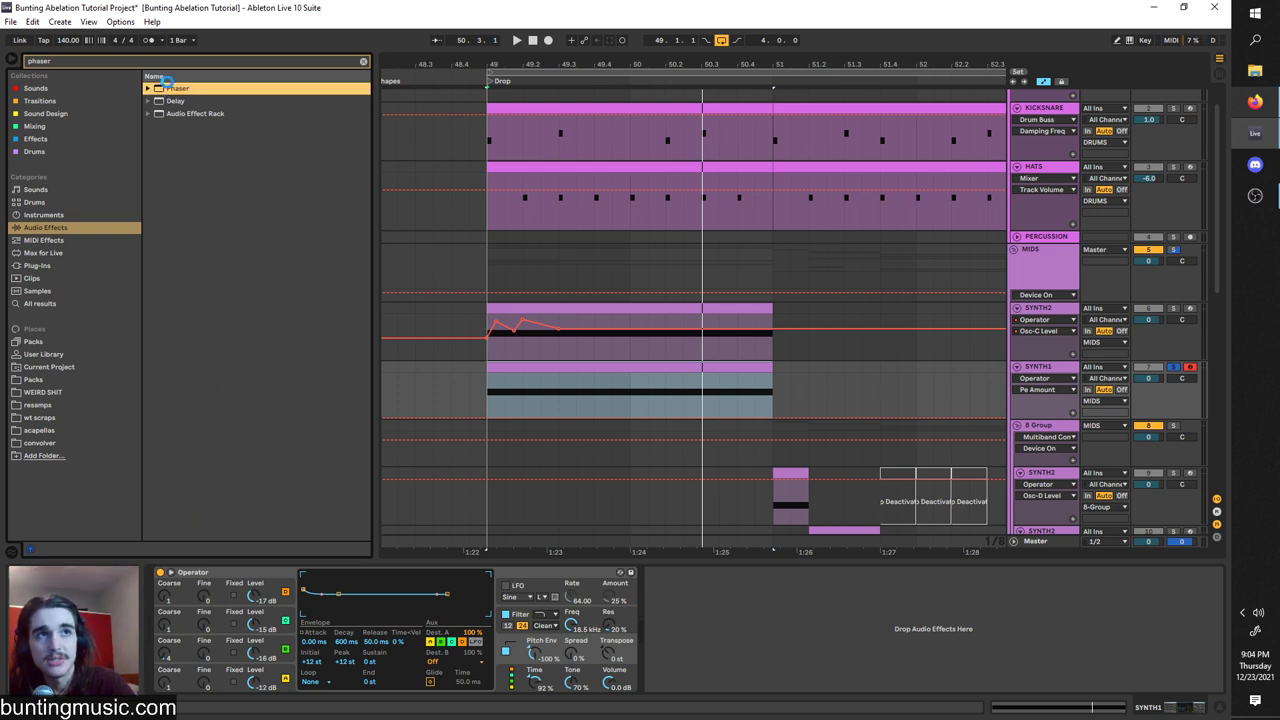
left_click_drag(163, 88, 730, 645)
key("space")
key("space")
key("space")
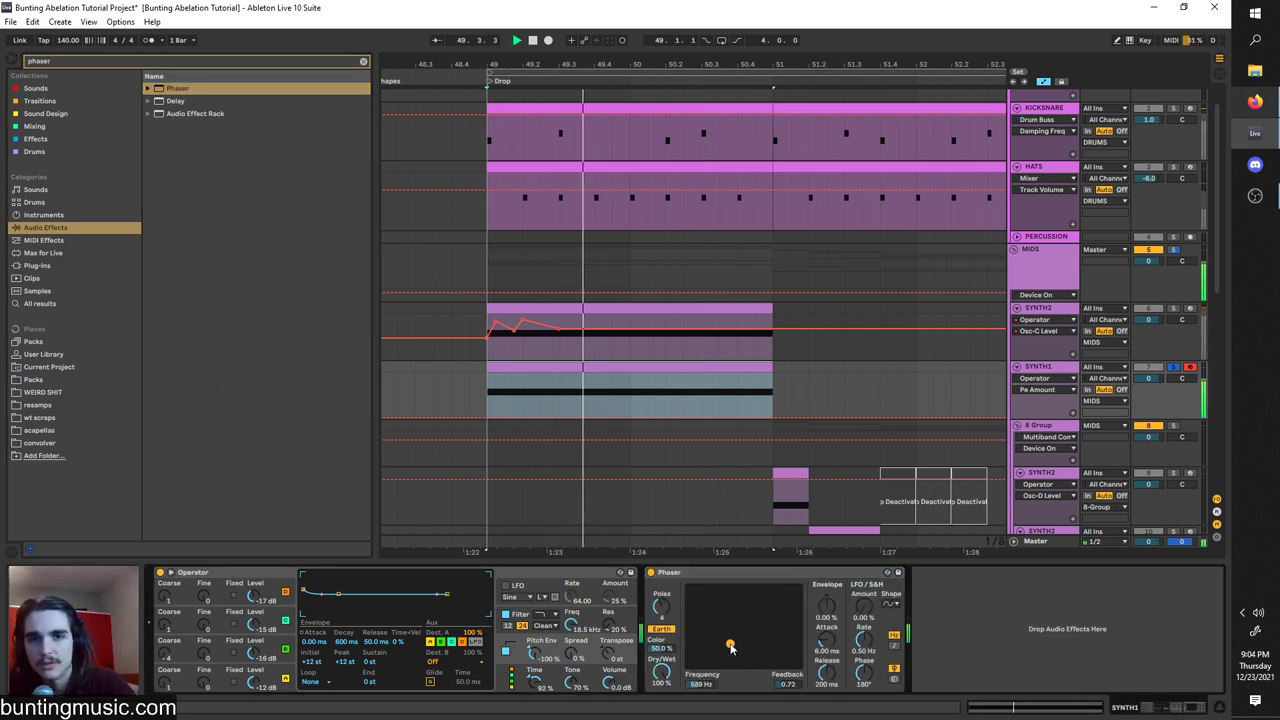
key("ctrl+l")
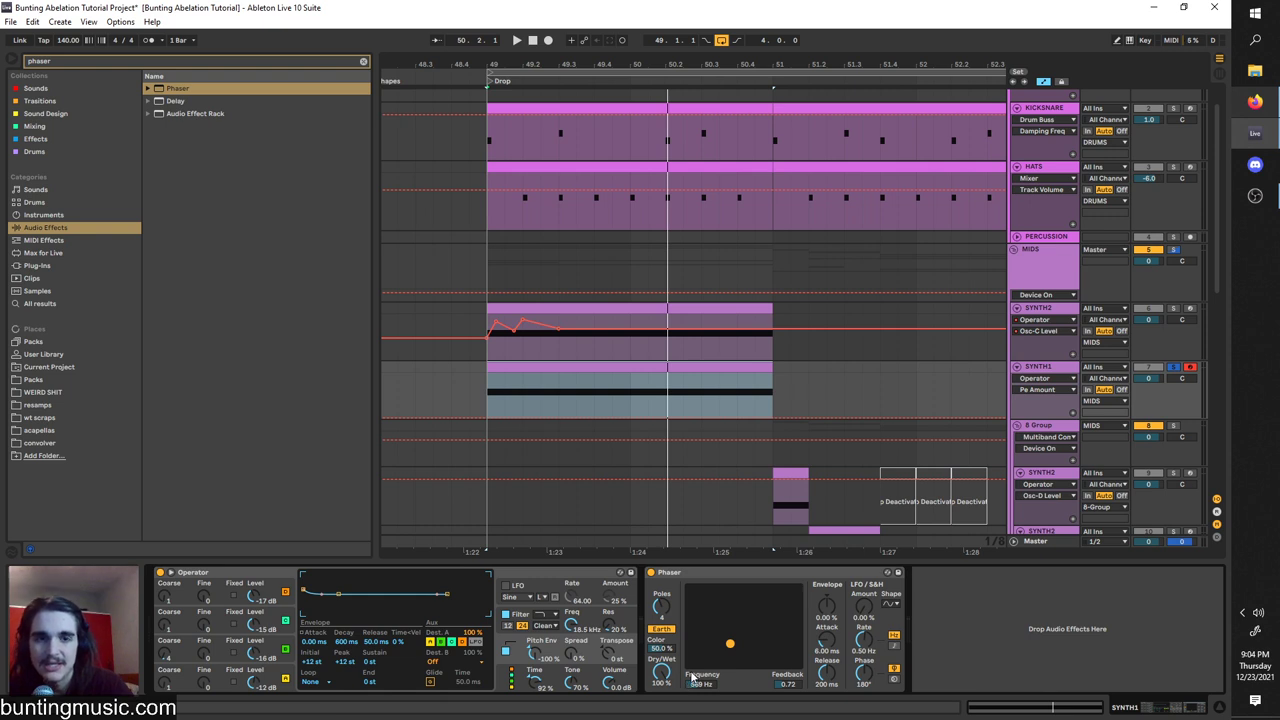
Duplicate the Phaser, set the copy's frequency to 999 Hz and audition the clip.
left_click(741, 573)
key("ctrl+d")
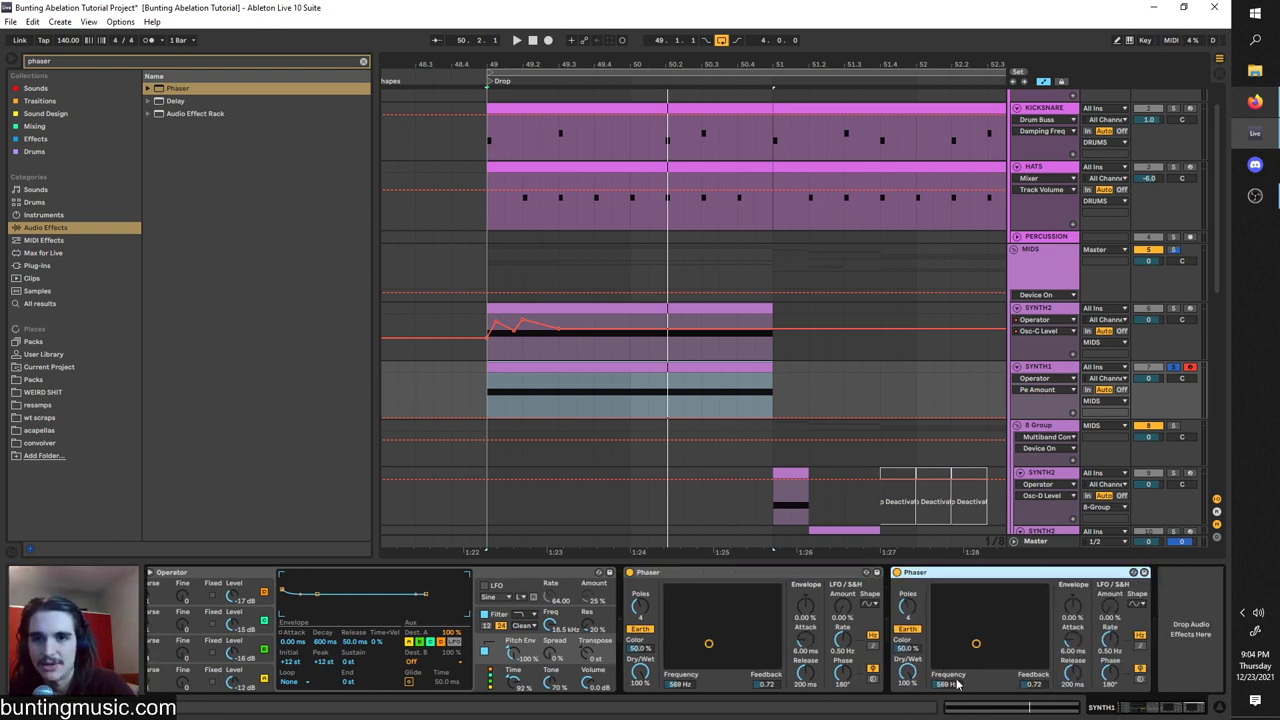
key("space")
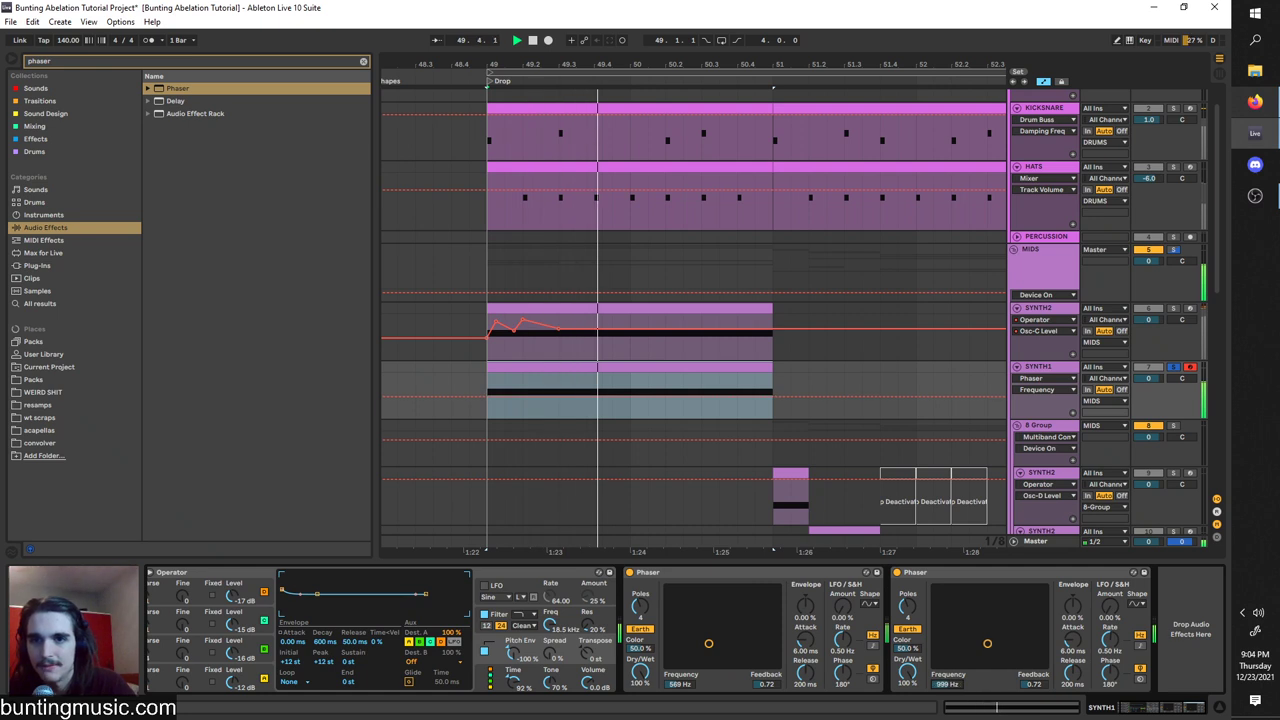
key("ctrl+l")
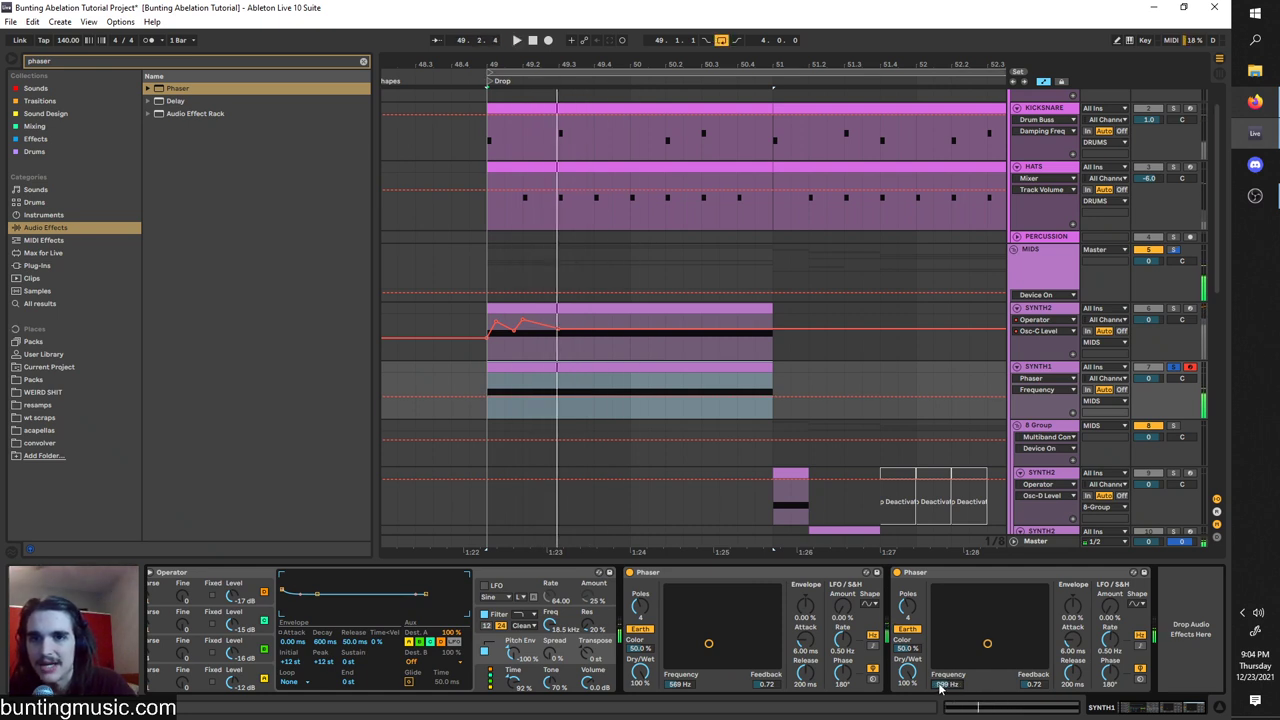
Automate the second Phaser's frequency to fall gradually across the SYNTH1 clip from 701 Hz at its start, and play it.
left_click(486, 396)
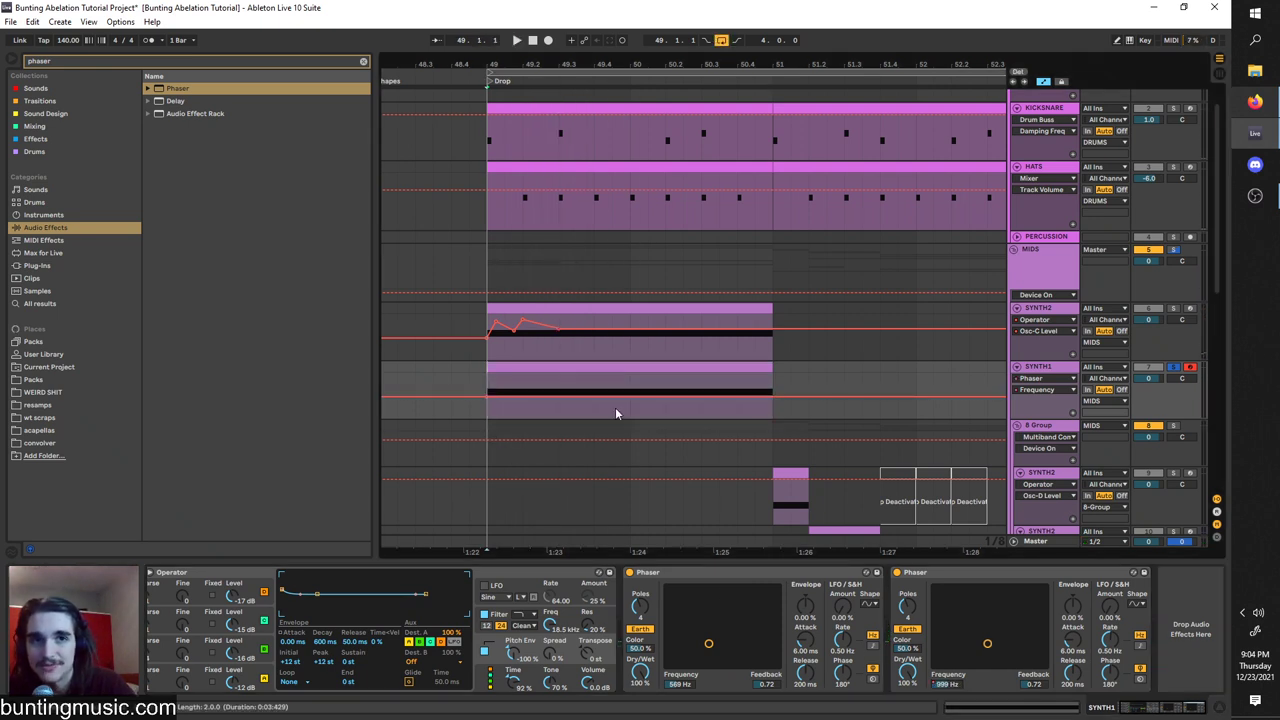
left_click_drag(626, 397, 773, 402)
key("space")
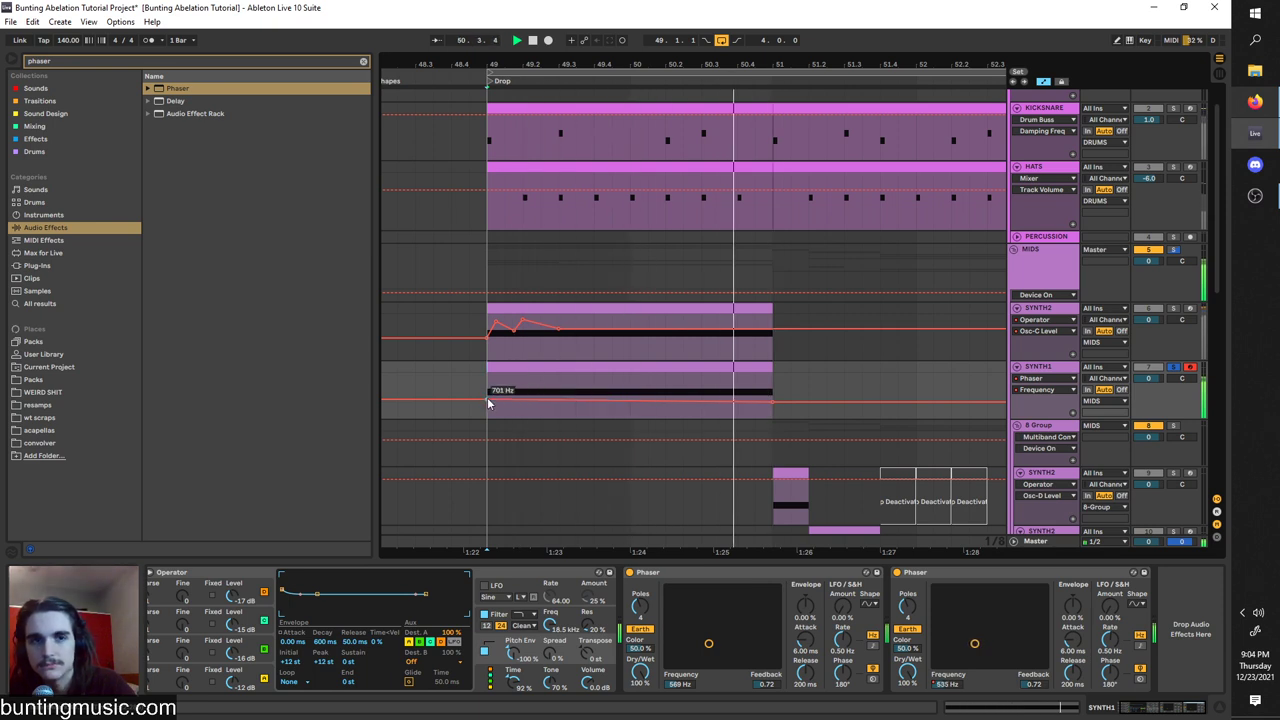
Automate oscillator B's level across the SYNTH1 clip, rising briefly after the start and falling to -17 dB at the end, and play it.
left_click(313, 641)
left_click(265, 653)
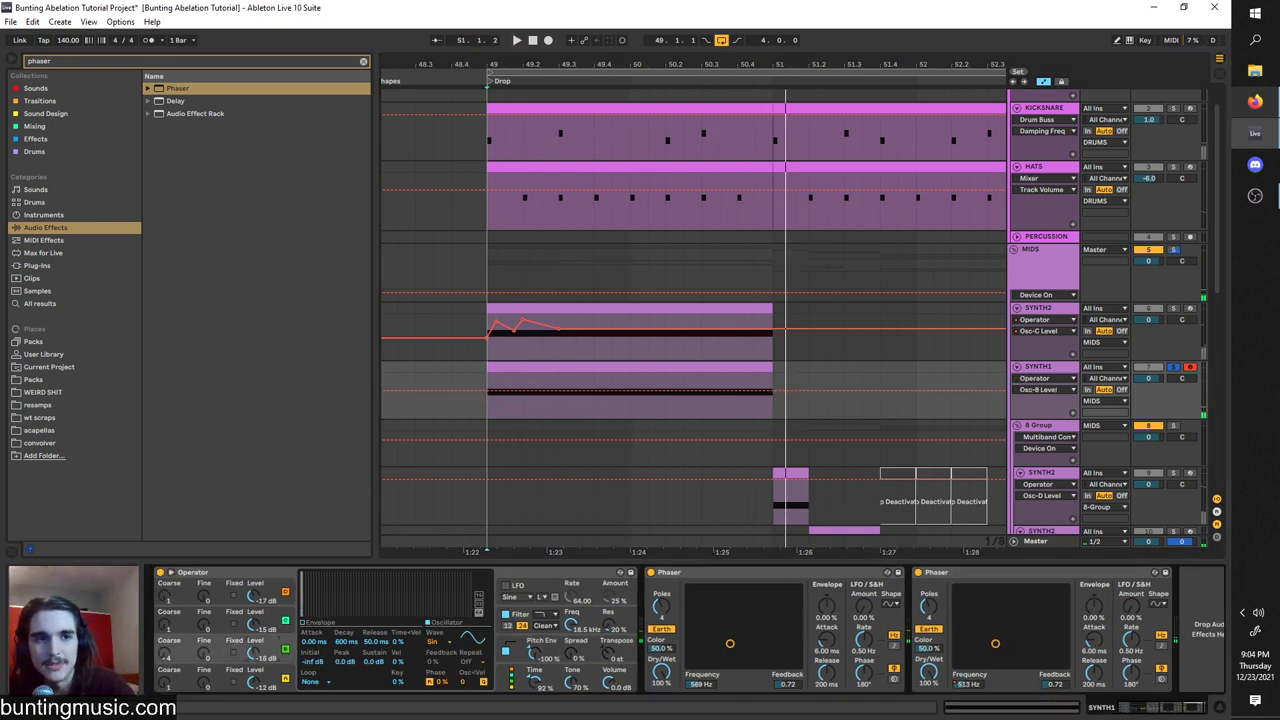
left_click(488, 391)
left_click_drag(523, 391, 701, 391)
key("space")
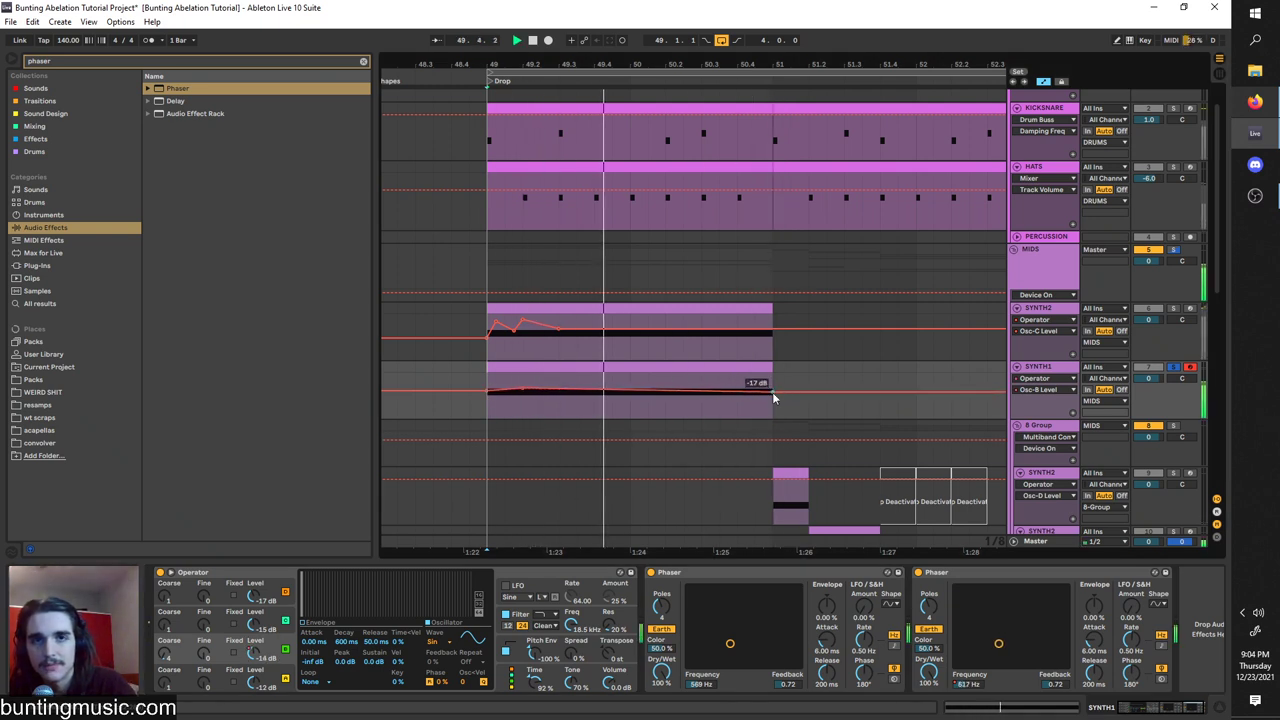
Automate oscillator C's level across the SYNTH1 clip, rising slightly after the start and easing down by the end.
left_click(254, 627)
left_click(487, 389)
mouse_move(525, 389)
left_mouse_down()
mouse_move(559, 389)
mouse_move(541, 387)
left_mouse_up()
double_click(595, 387)
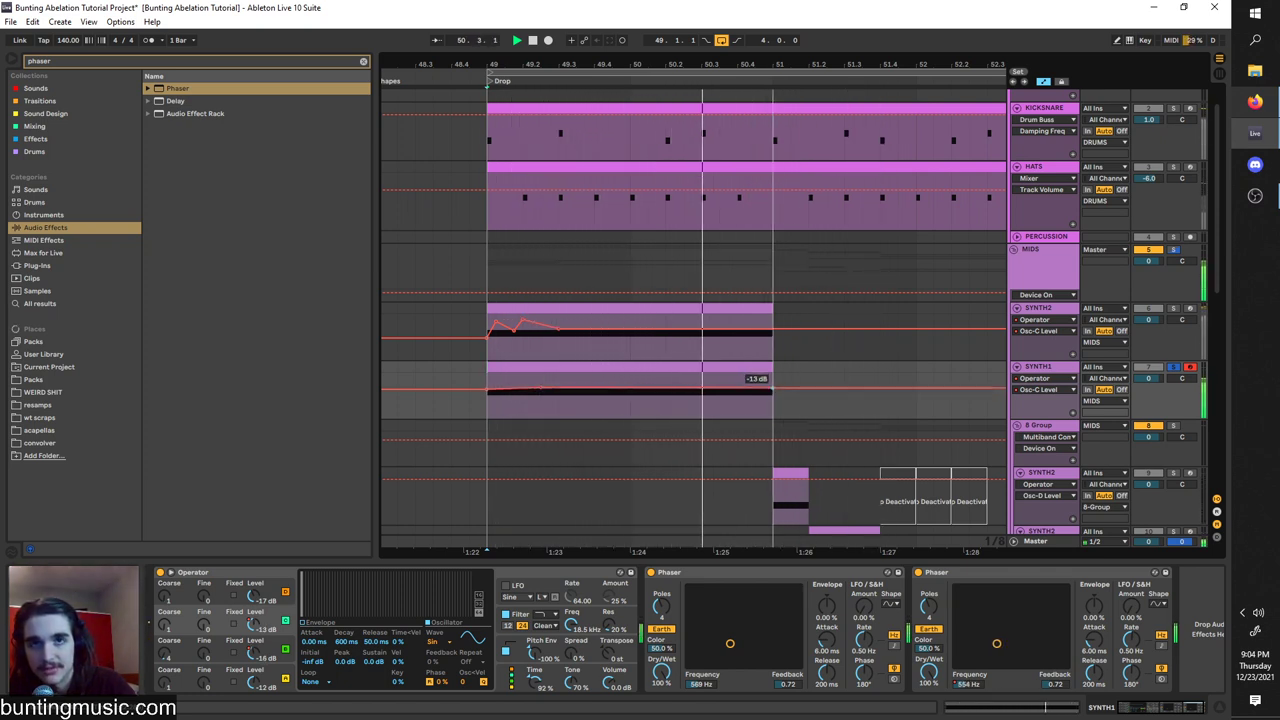
left_click_drag(773, 388, 773, 390)
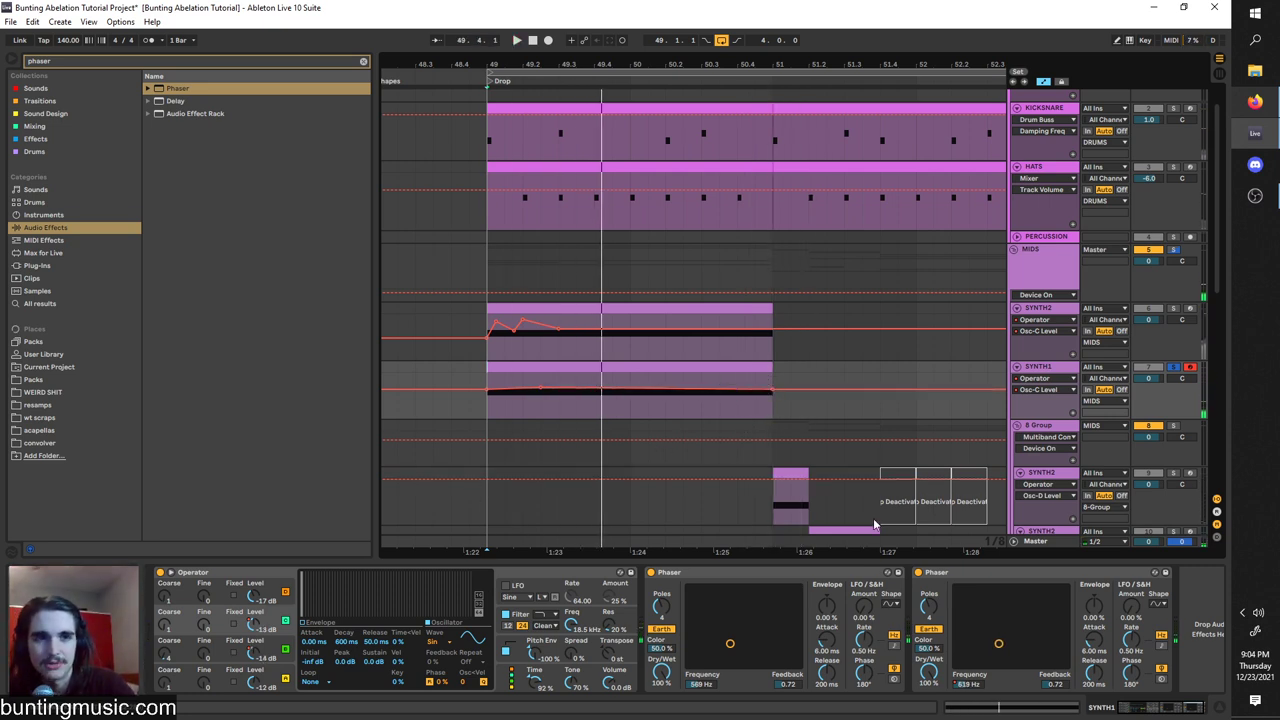
Lower the Dry/Wet of the first Phaser to 81.7% and the second to 78.6% while listening to the clip.
scroll(702, 646, "down", 1)
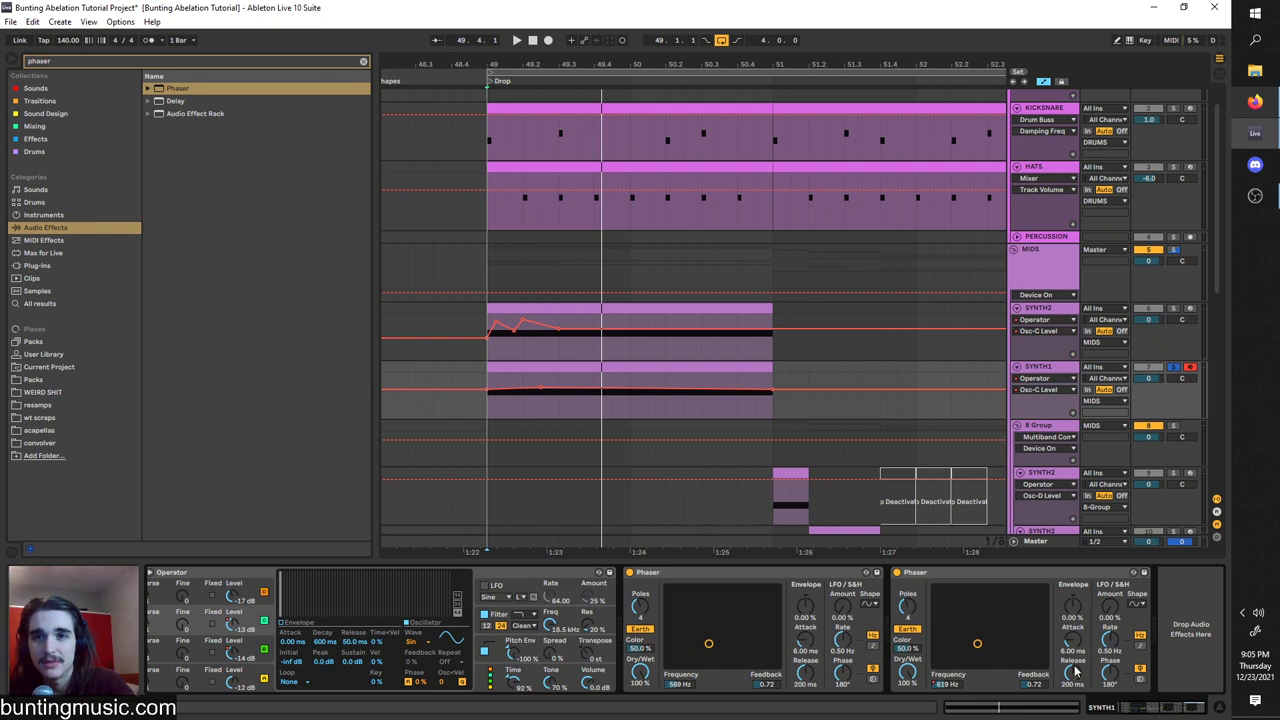
key("space")
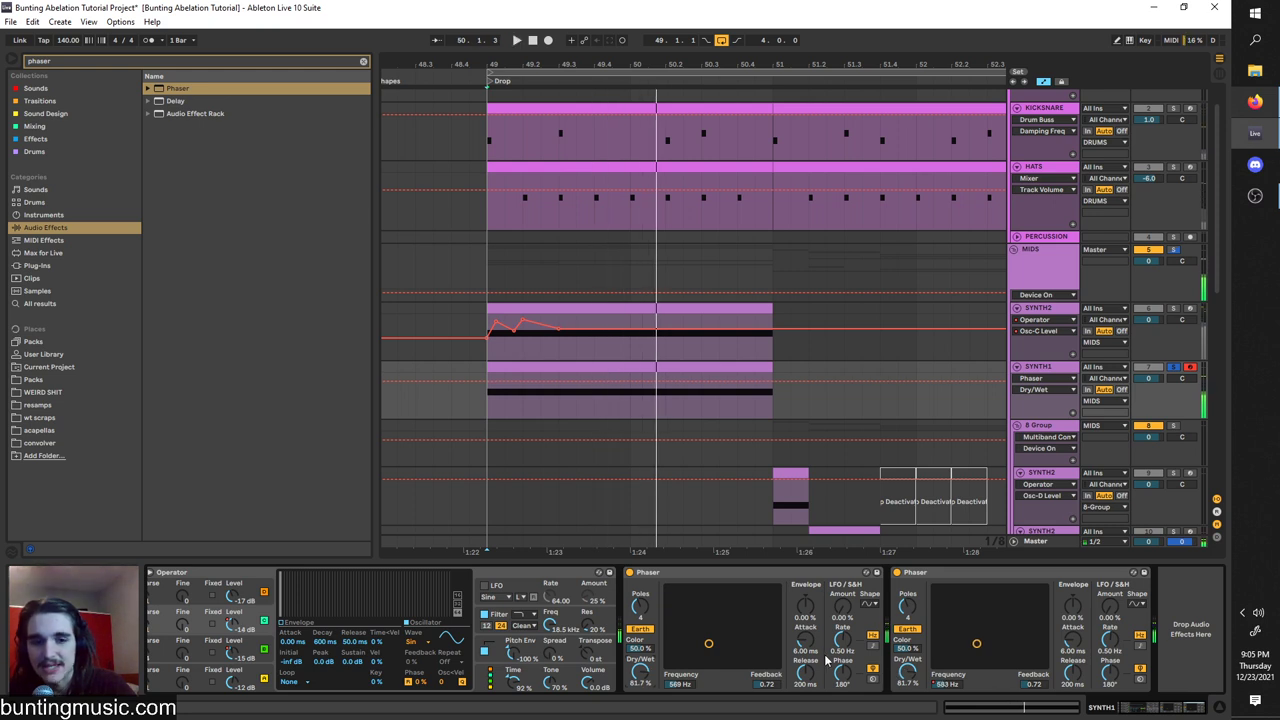
left_click_drag(908, 668, 908, 673)
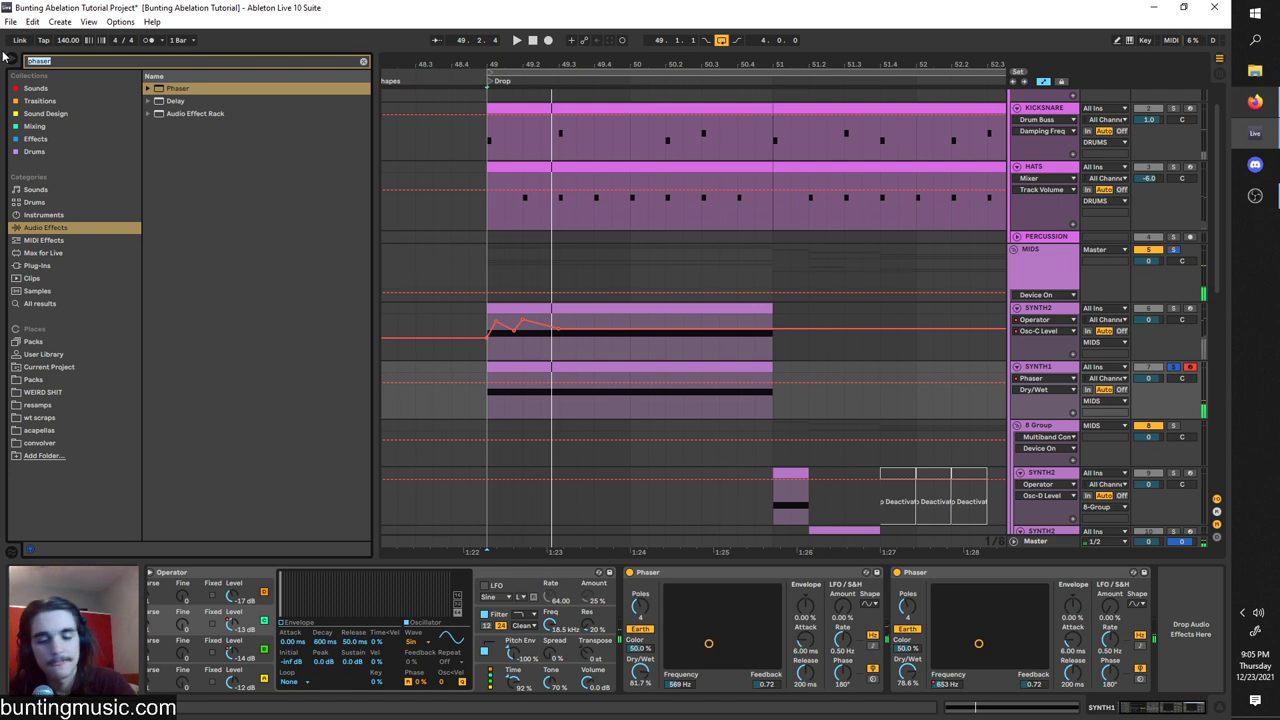
Search the audio effects for "over", add Overdrive after the second Phaser and set its band to 4.10 kHz with a width of 3.51.
type("over")
left_click(174, 102)
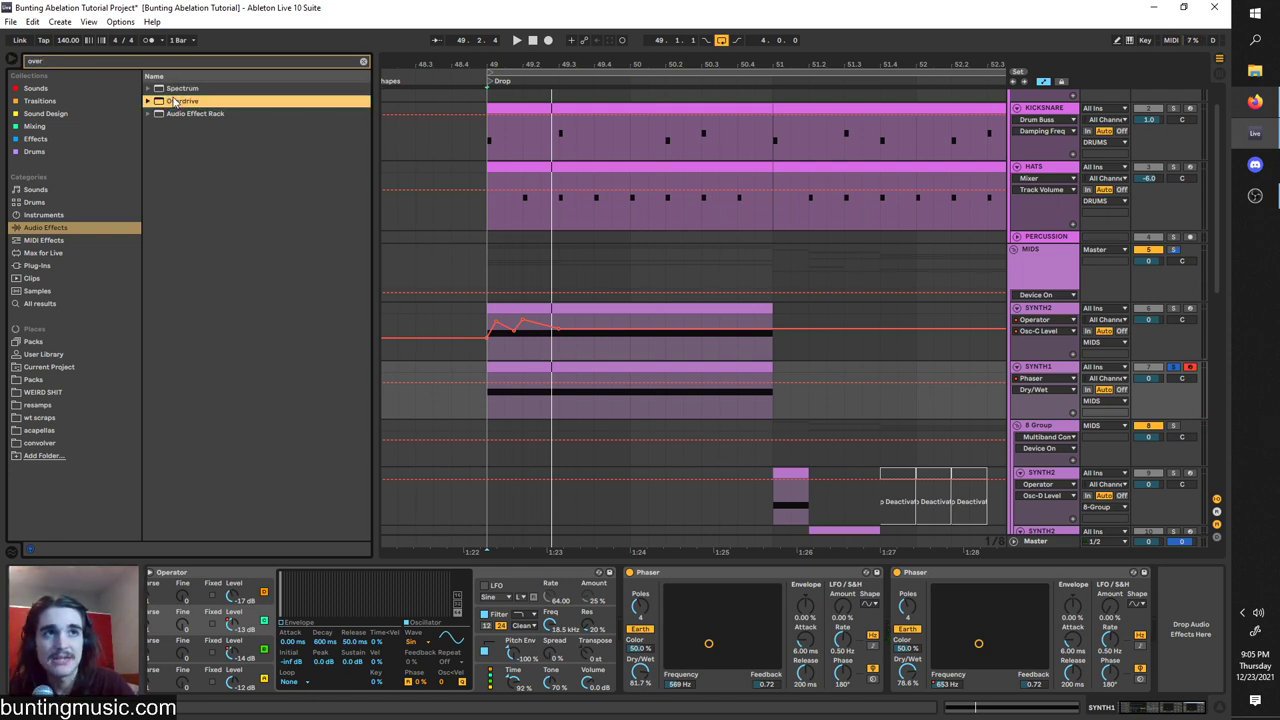
left_click_drag(259, 276, 1190, 630)
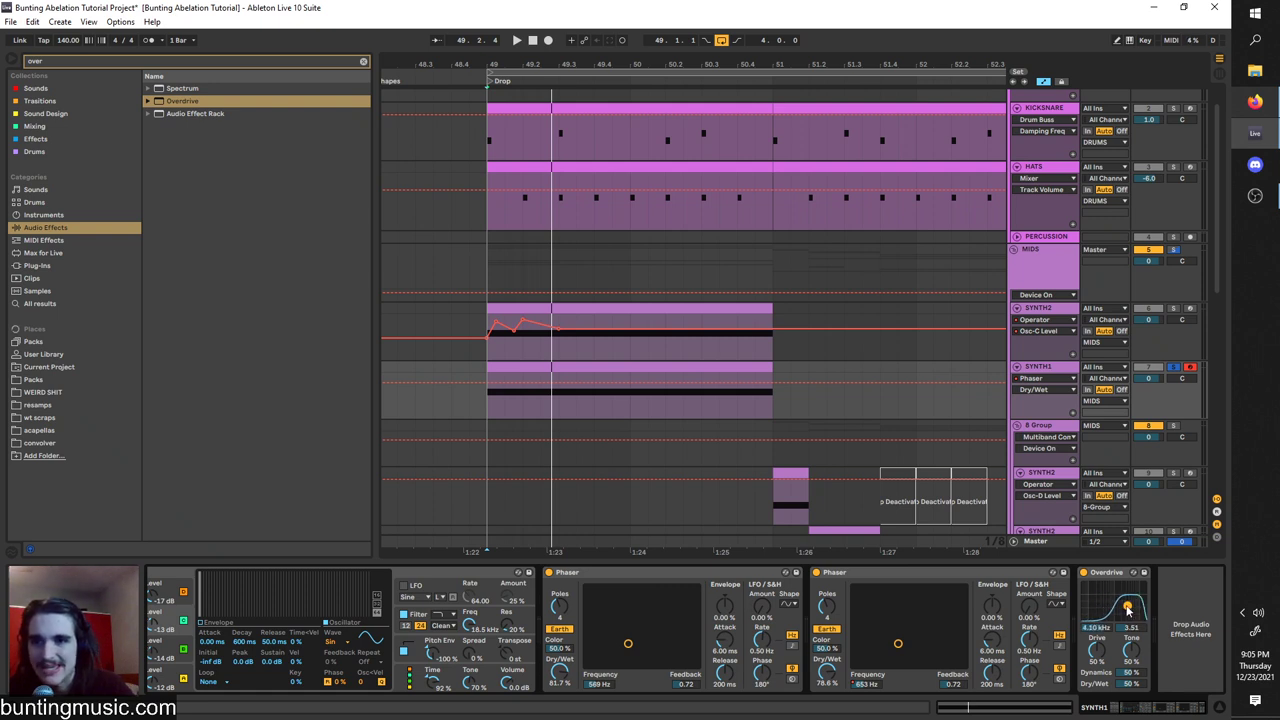
Compare different Overdrive mix amounts during playback and set its Dry/Wet to 25%.
key("space")
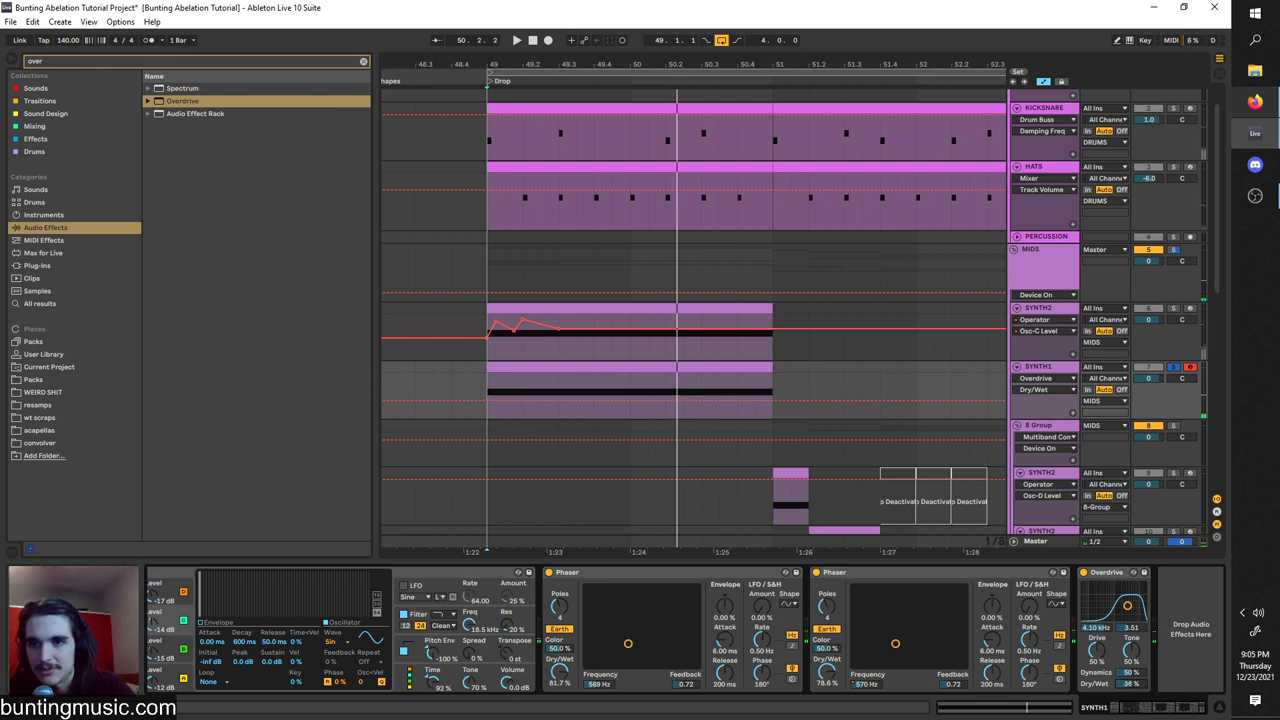
key("space")
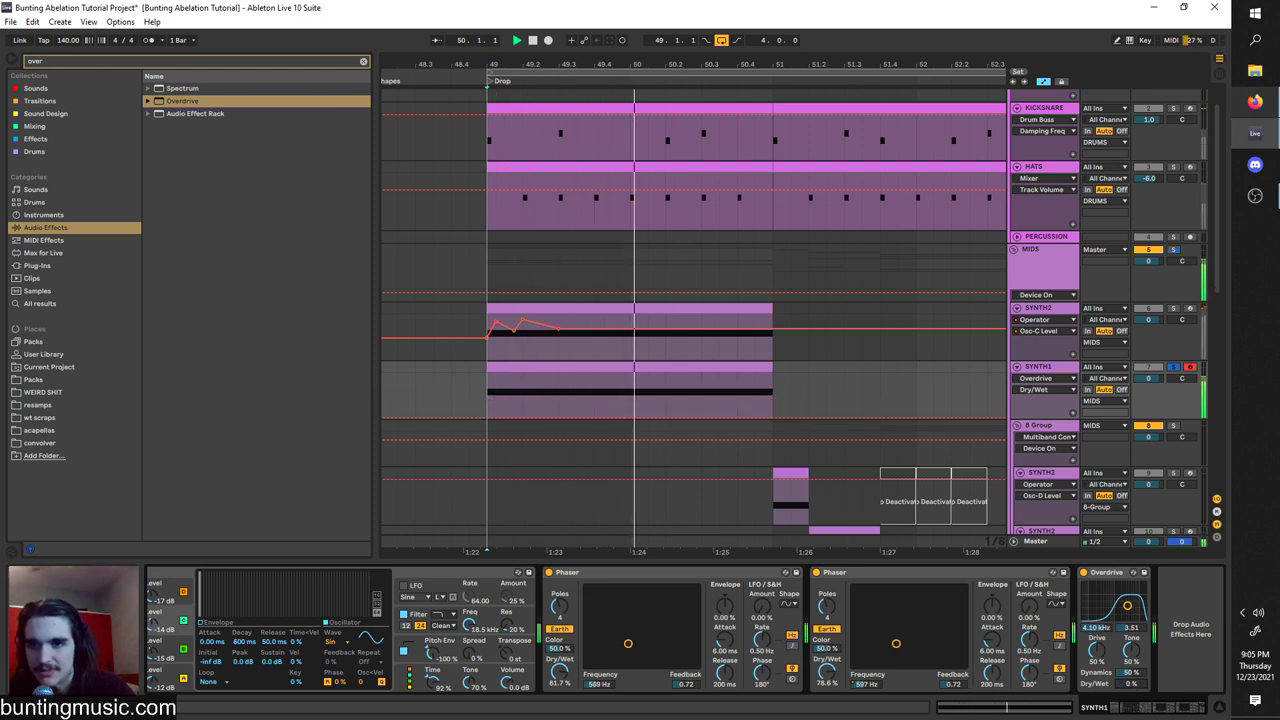
key("space")
key("space")
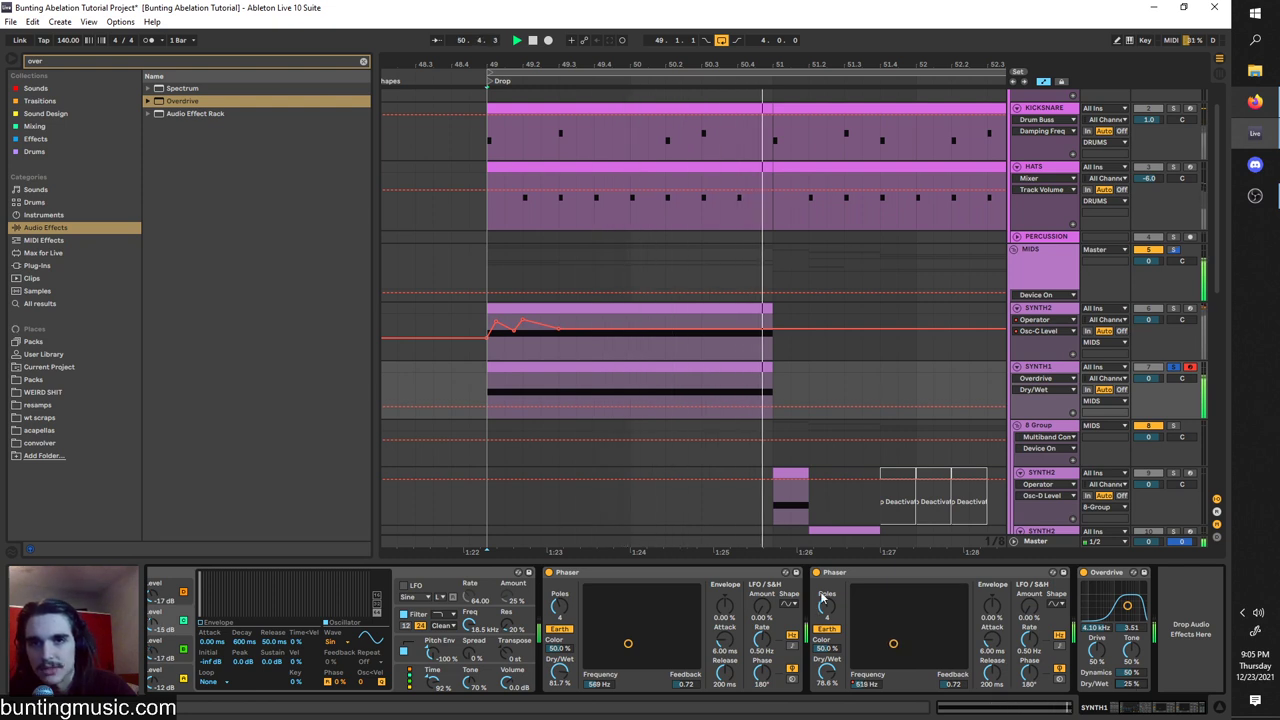
Search the audio effects for "eq" and add EQ Eight after Overdrive.
left_click(101, 61)
type("eq")
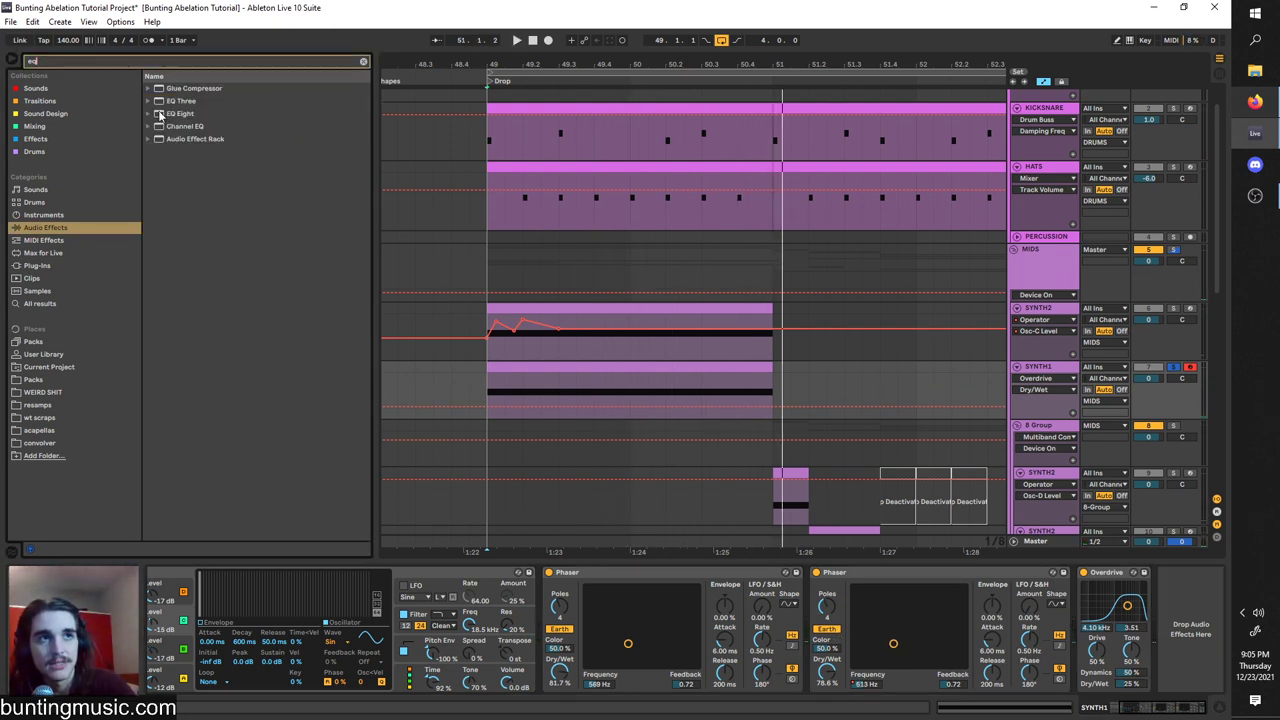
left_click(160, 115)
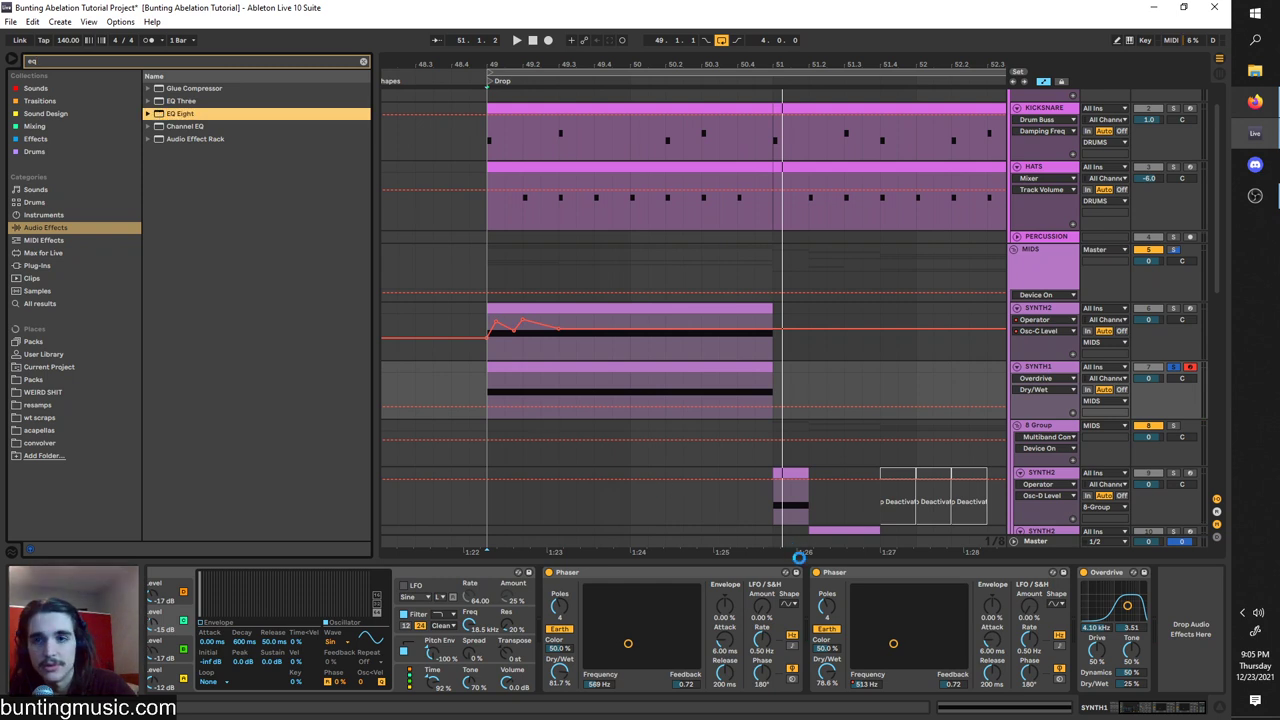
left_click_drag(800, 557, 995, 635)
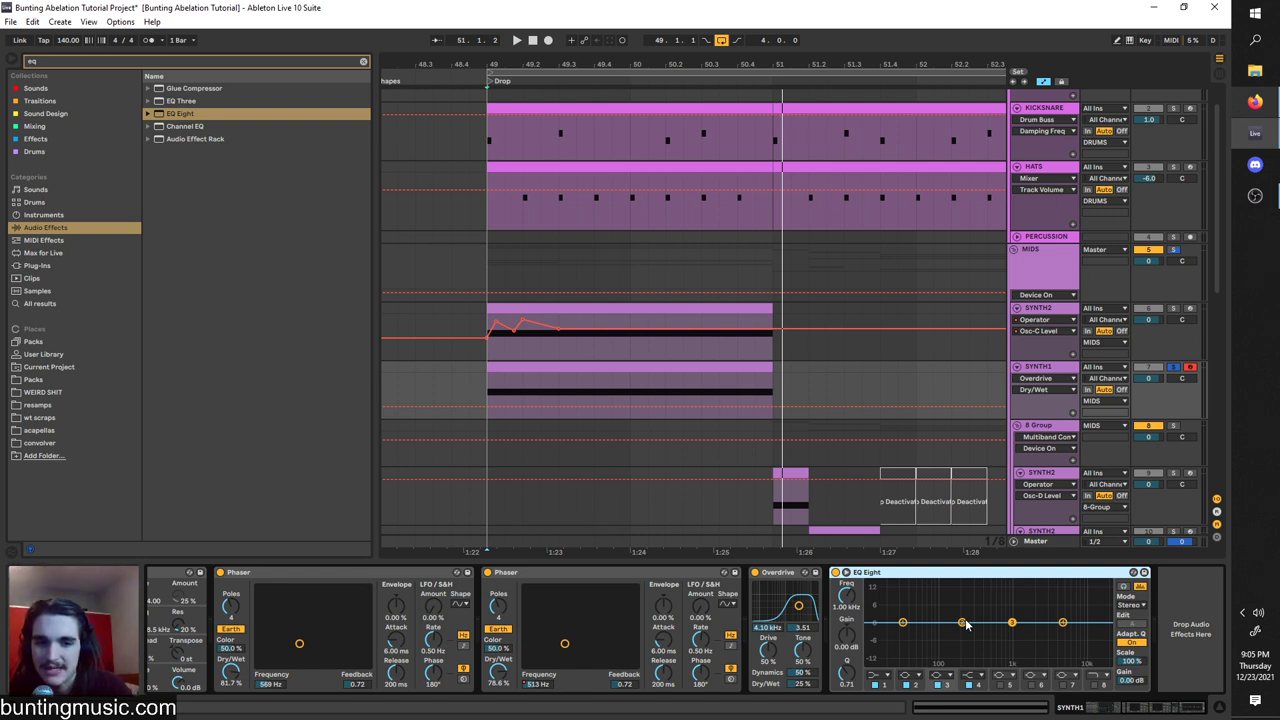
Boost EQ Eight bands 2 and 3 by 15 dB, place band 2 at 211 Hz and play the clip.
left_click_drag(962, 623, 960, 594)
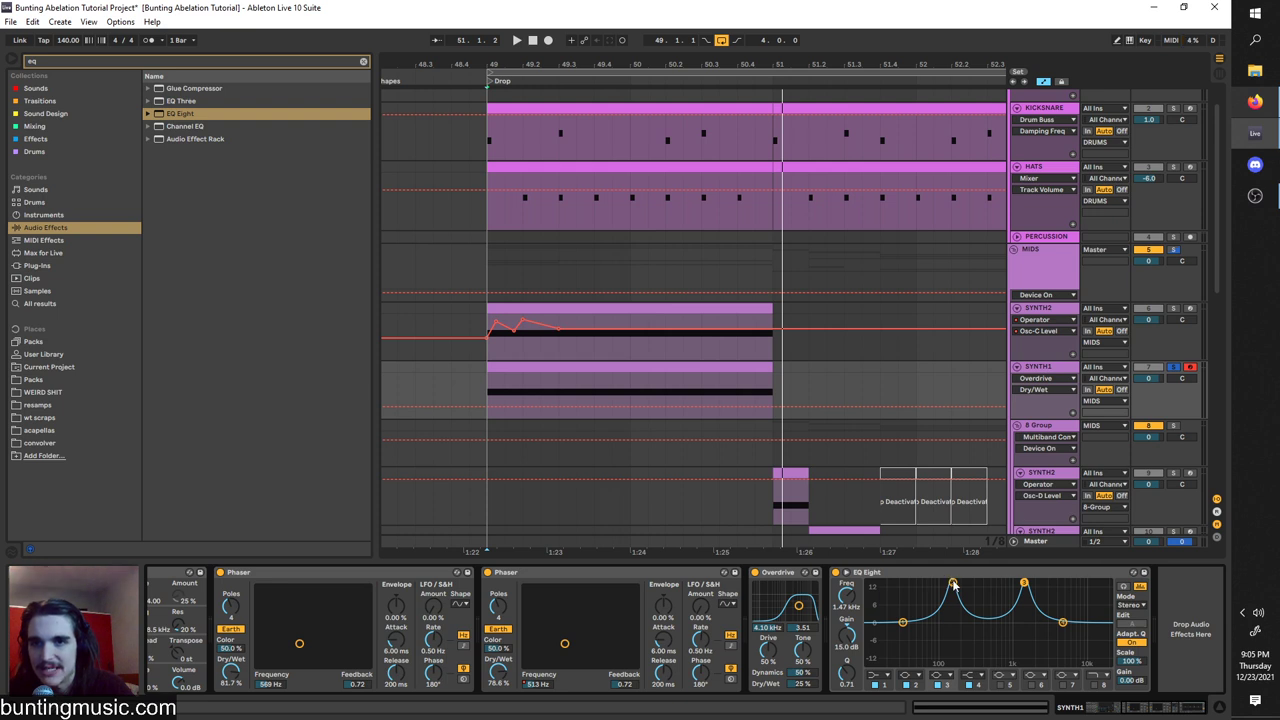
key("space")
mouse_move(953, 584)
left_mouse_down()
mouse_move(995, 584)
mouse_move(963, 584)
left_mouse_up()
key("space")
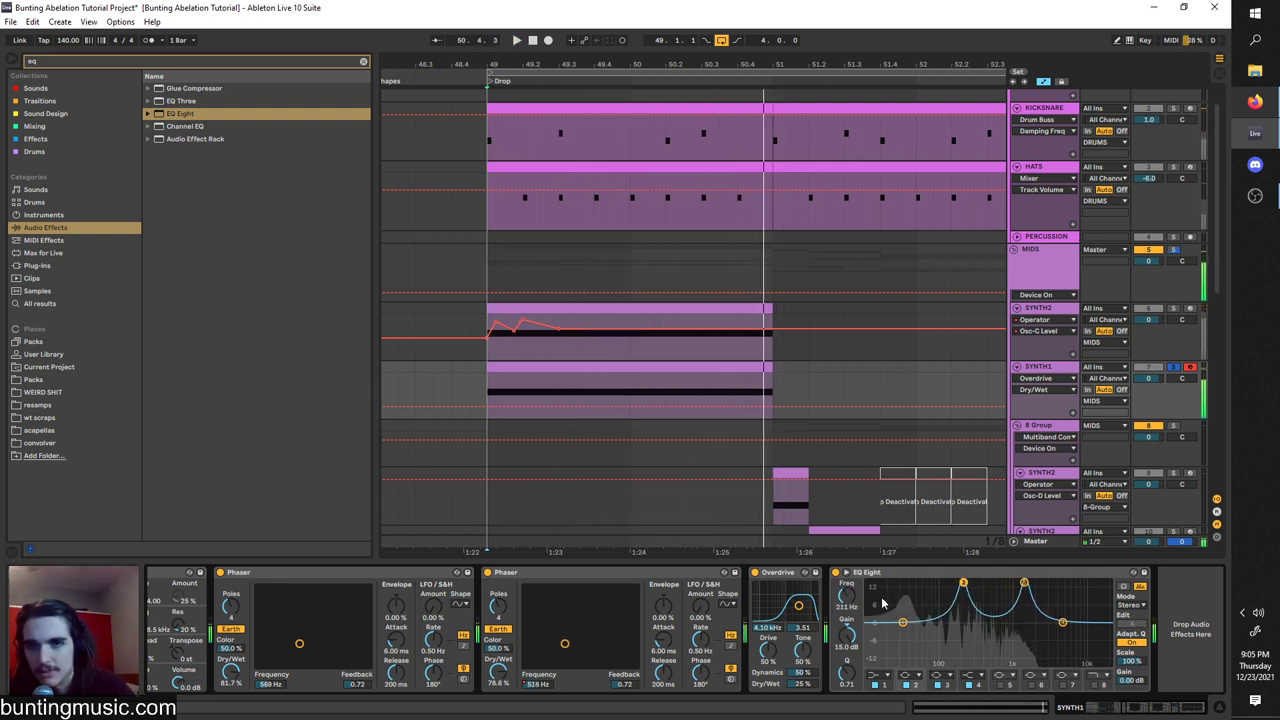
Automate EQ Eight band 2's frequency across the SYNTH1 clip, rising early, returning to 237 Hz midway and climbing towards the end.
left_click(851, 598)
left_click_drag(489, 405, 522, 392)
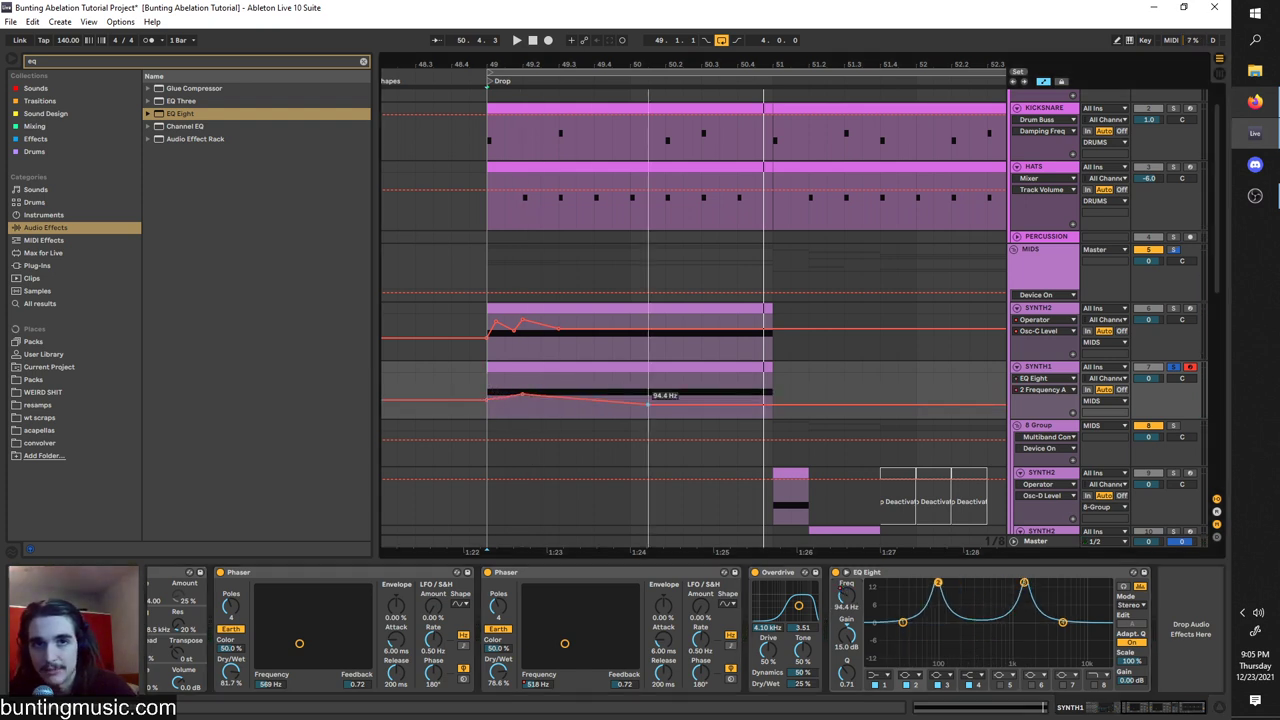
key("space")
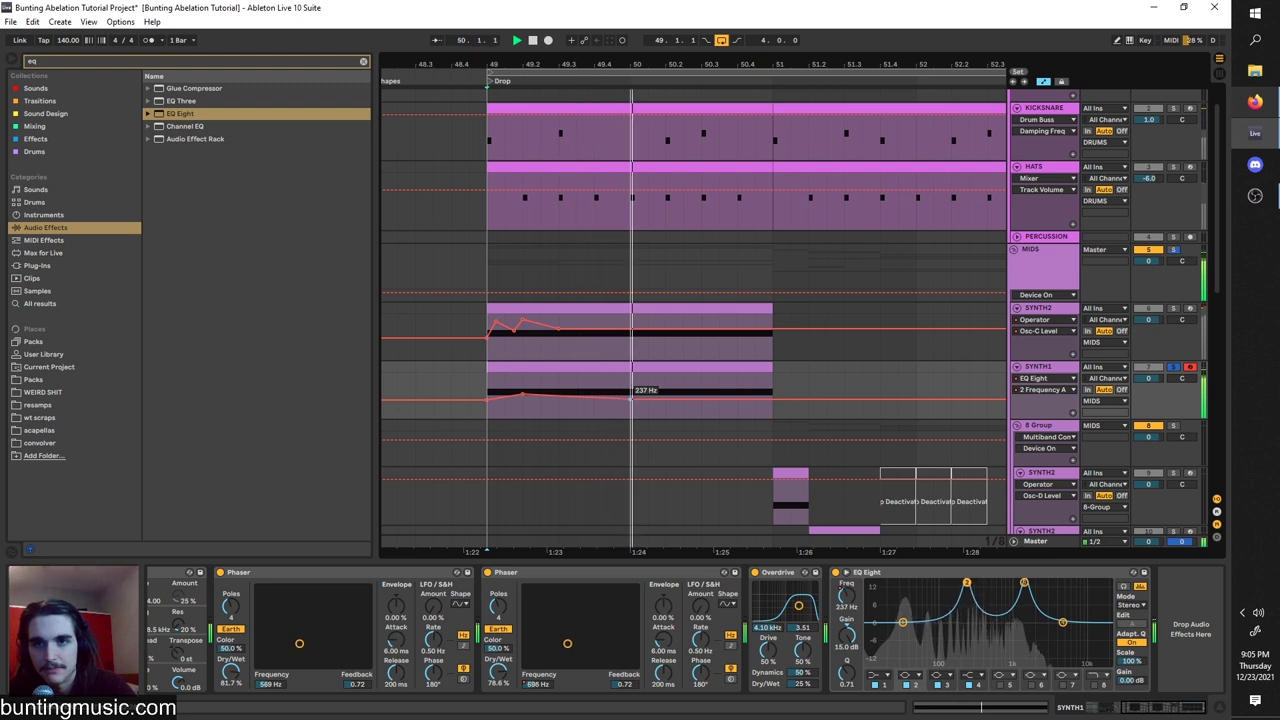
left_click_drag(772, 399, 772, 388)
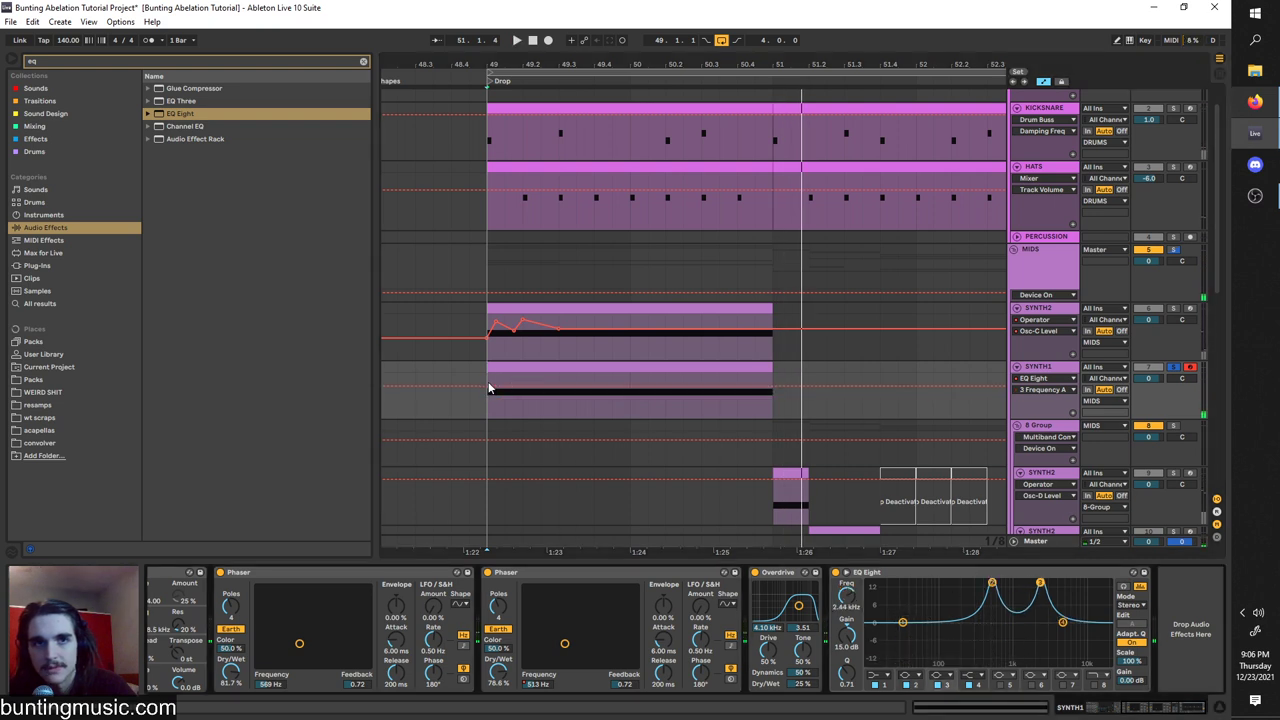
Automate EQ Eight band 3's frequency to dip at the middle of the SYNTH1 clip and rise again by its end.
left_click_drag(488, 386, 488, 383)
key("space")
left_click_drag(612, 383, 773, 384)
left_click(683, 390)
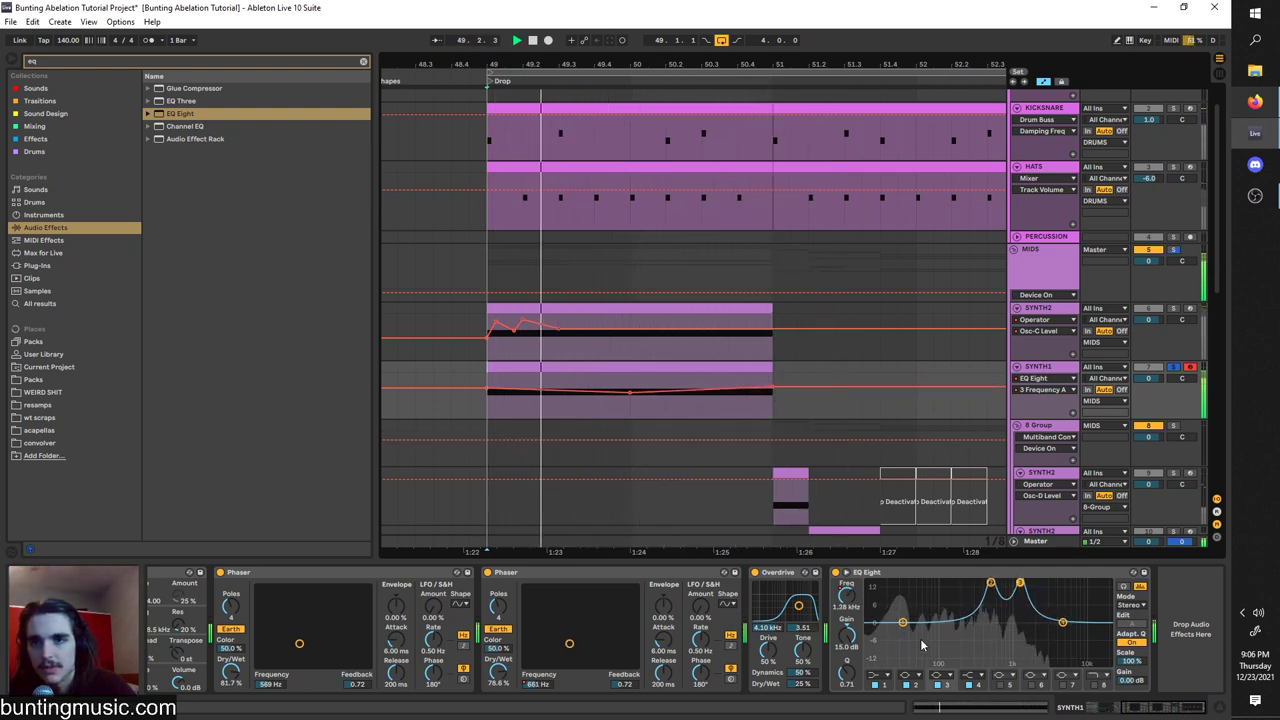
Enable EQ Eight band 5 as a notch and automate its frequency to fall across the clip, passing 228 Hz midway.
left_click(1000, 685)
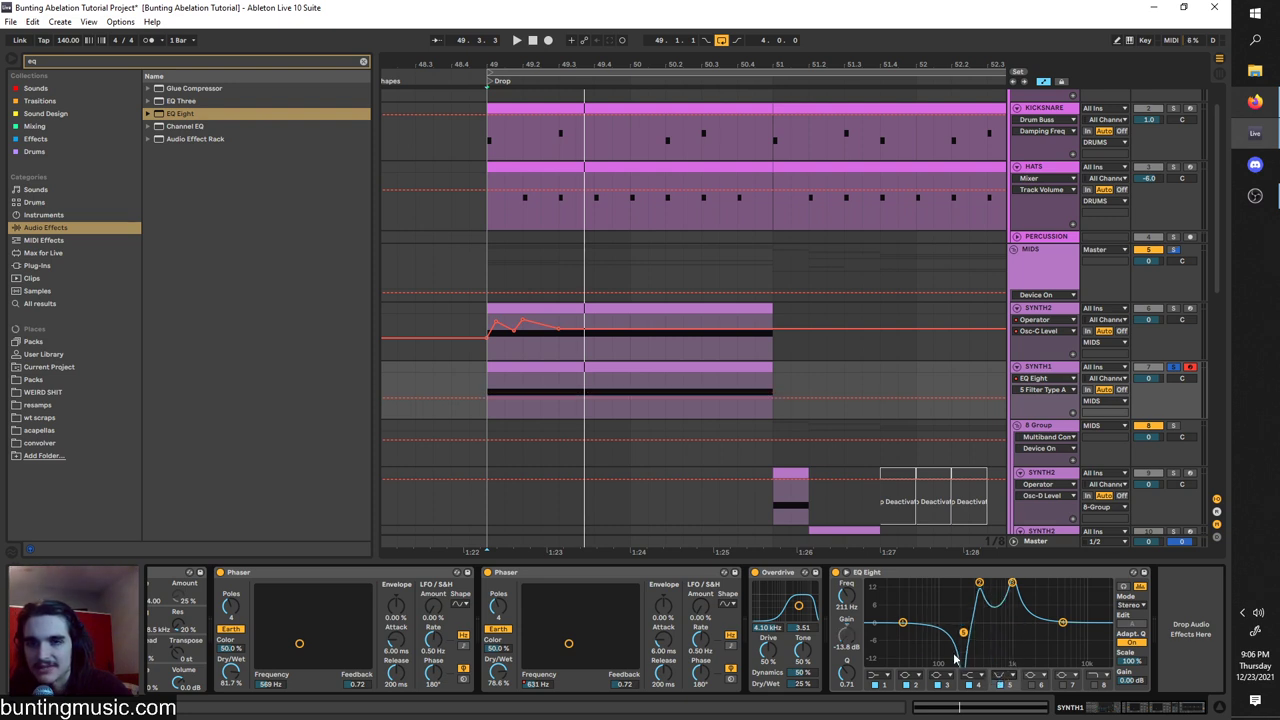
left_click_drag(846, 597, 848, 602)
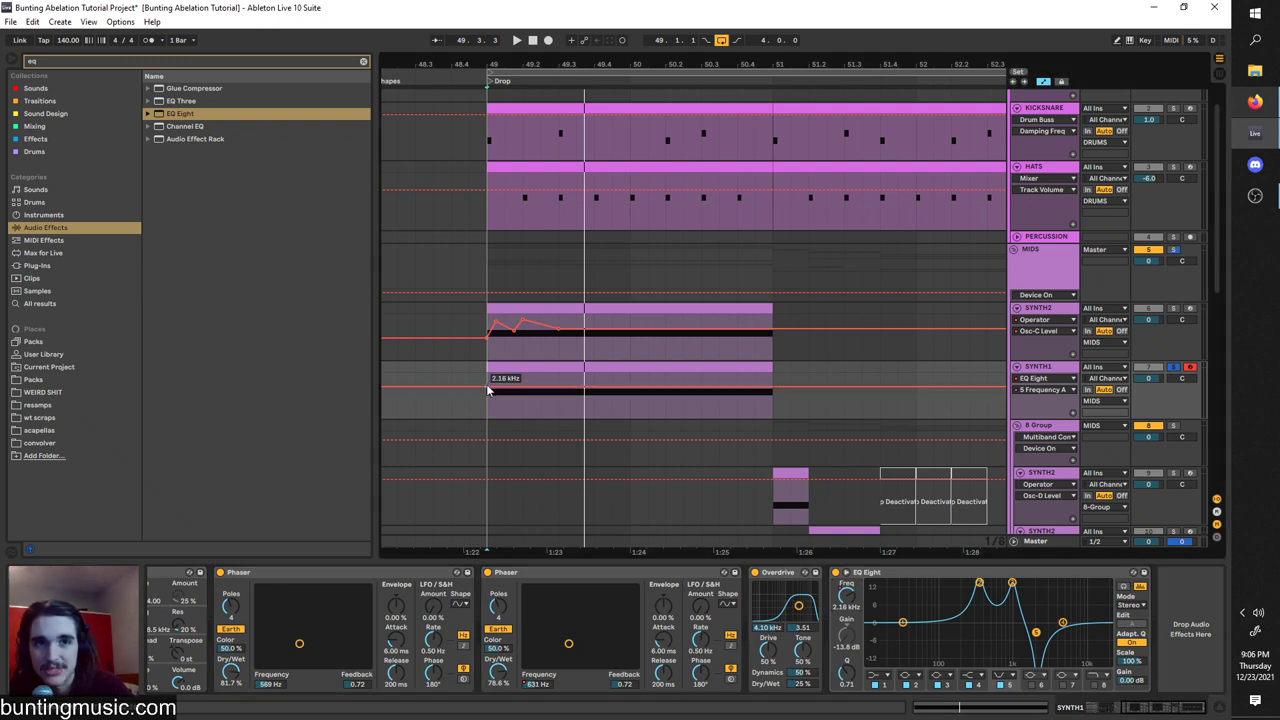
left_click_drag(488, 388, 630, 400)
key("space")
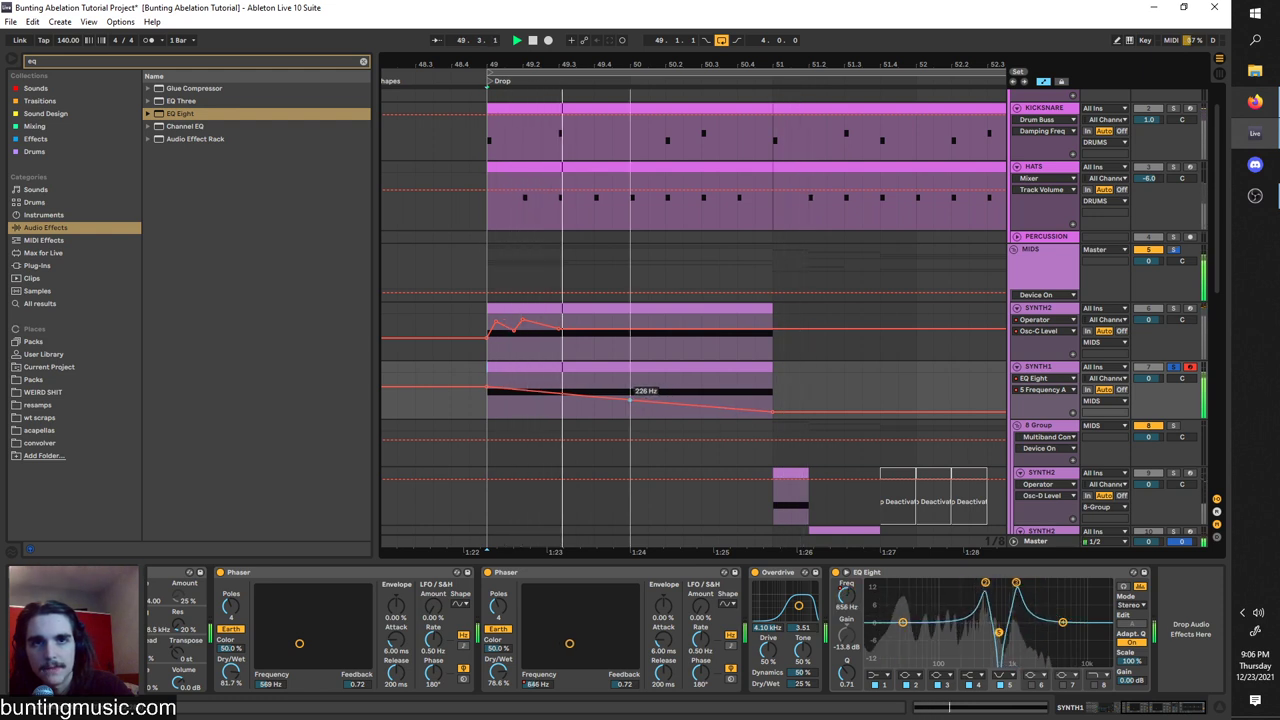
Reshape the notch frequency automation with a lower start, a dip at the clip's middle and a rise to about 6.81 kHz at its end.
key("space")
key("space")
left_click_drag(488, 387, 487, 392)
key("space")
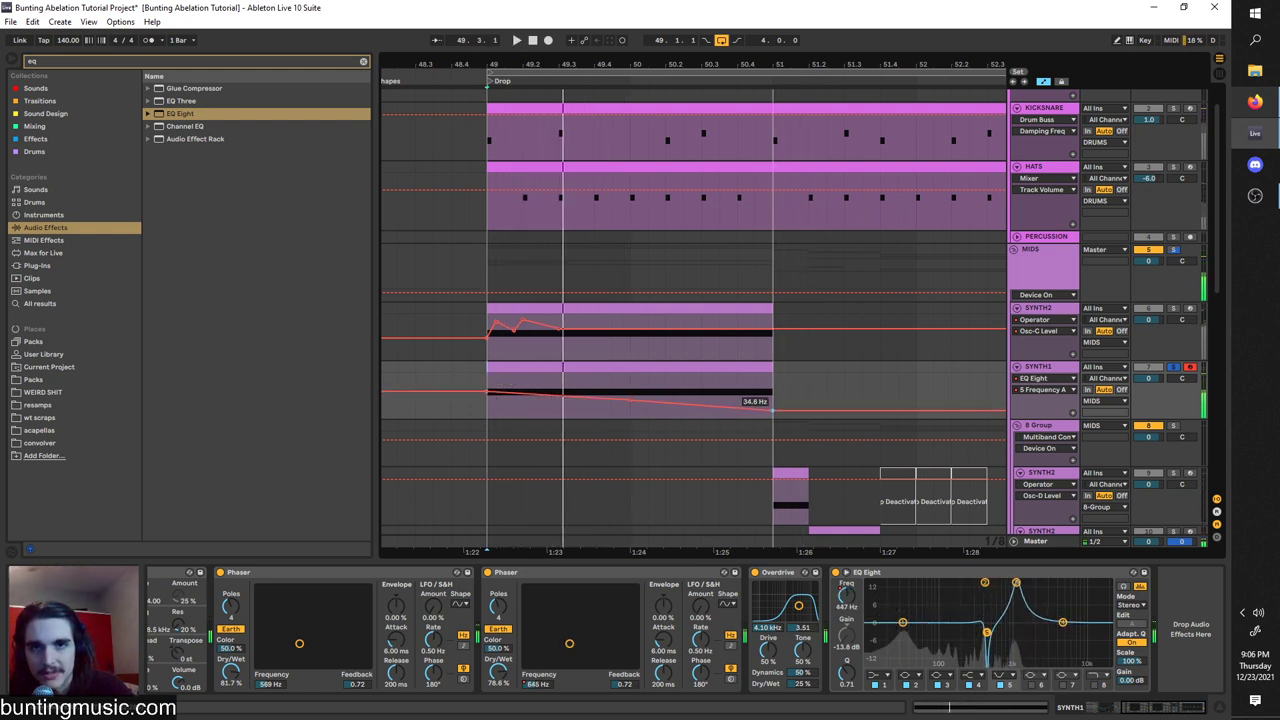
left_click_drag(772, 411, 772, 391)
key("space")
left_click_drag(630, 400, 639, 396)
left_click_drag(772, 390, 773, 376)
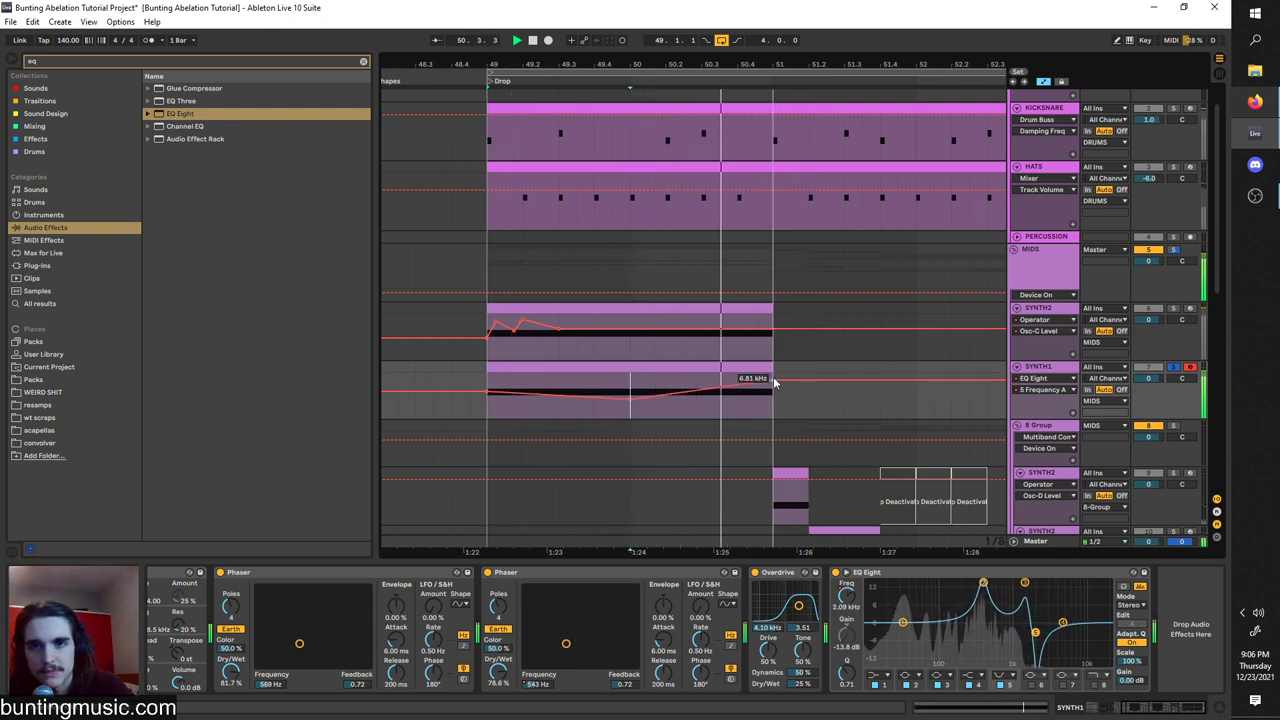
Audition the SYNTH1 clip from its start with the reshaped notch sweep.
left_click(497, 383)
key("space")
key("space")
key("space")
key("space")
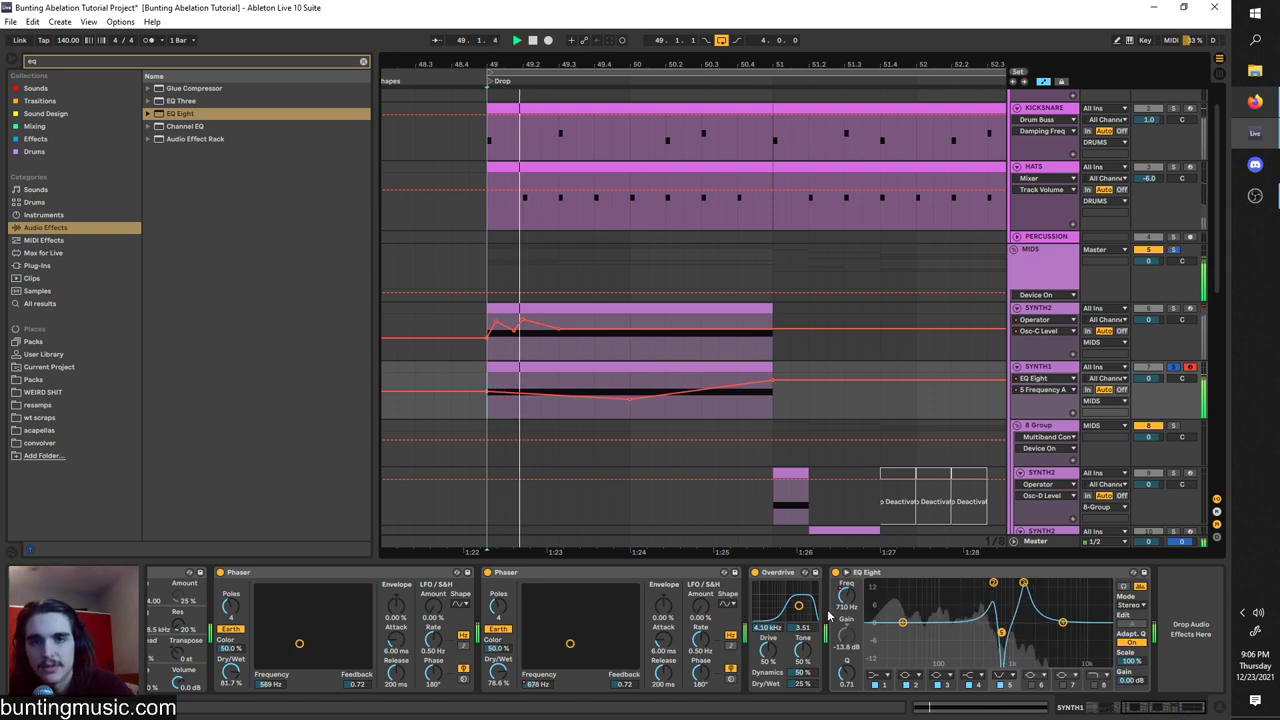
key("space")
Inspect the effect chain on the original SYNTH2 track through to its Corpus device.
left_click(1046, 310)
scroll(915, 620, "down", 8)
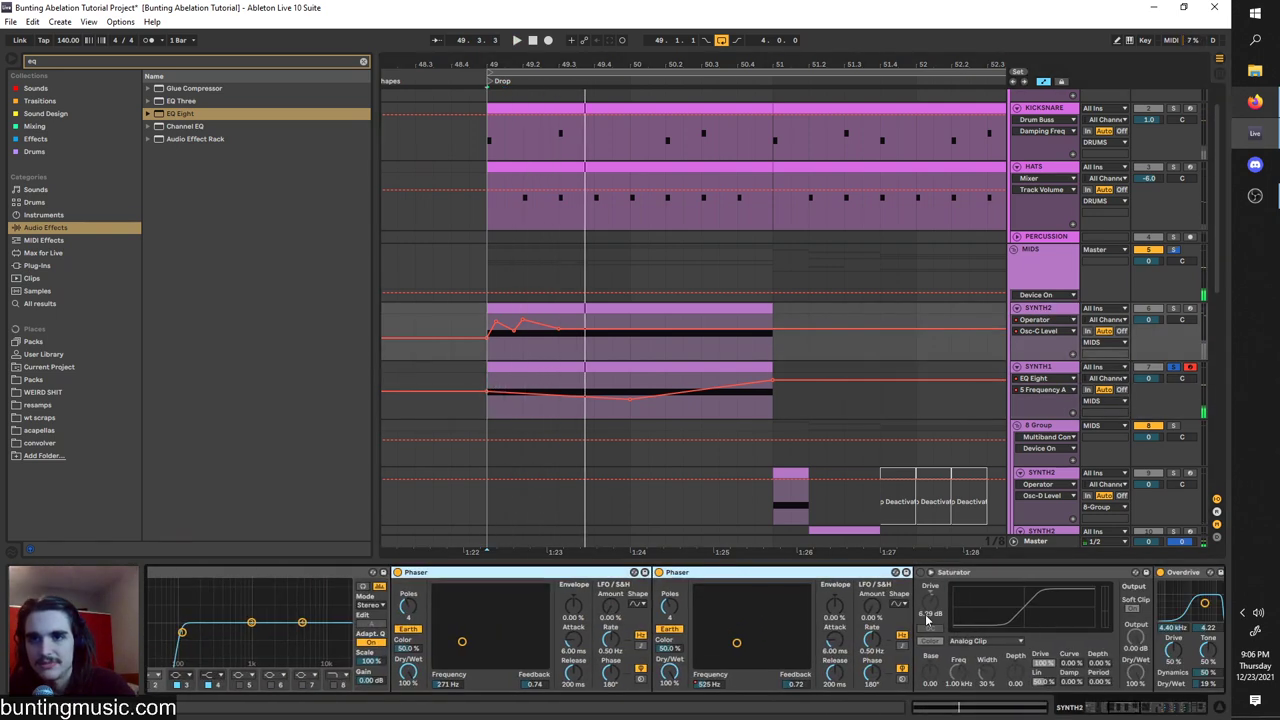
scroll(979, 628, "down", 6)
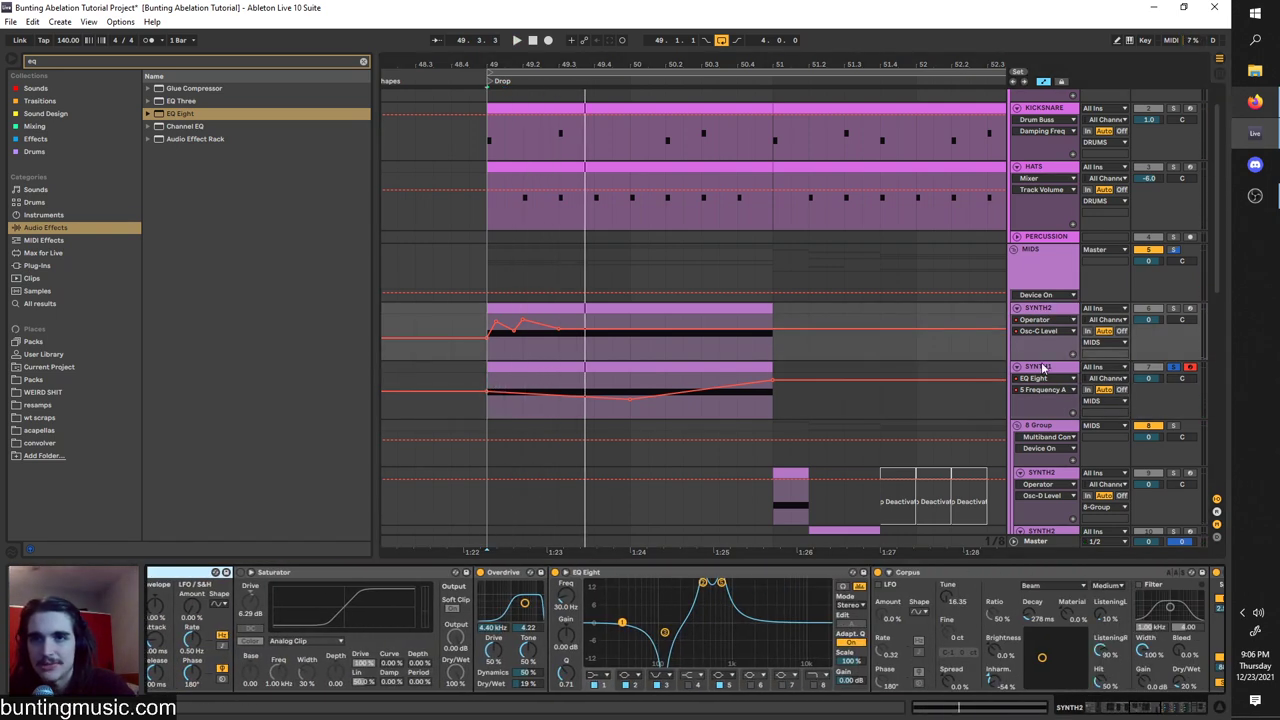
Search the audio effects for "corpus", add Corpus after EQ Eight on SYNTH1 and play the clip.
left_click(1043, 368)
key("ctrl+f")
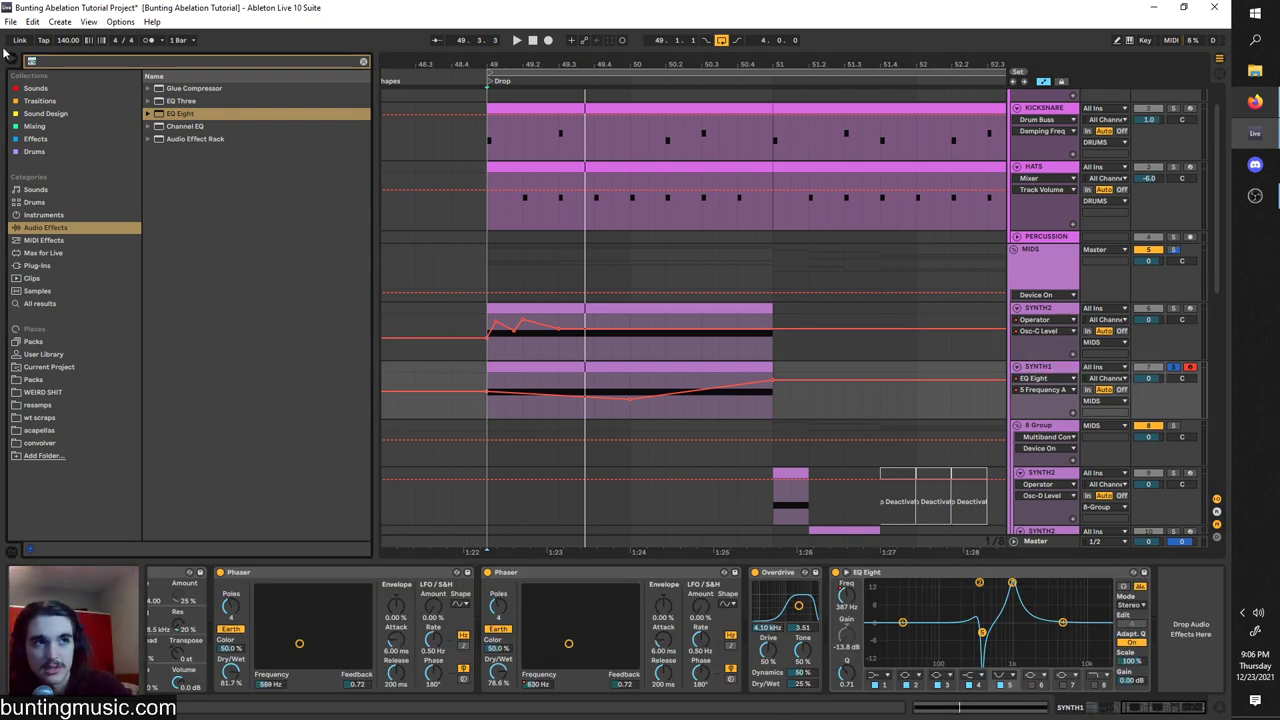
type("corpus")
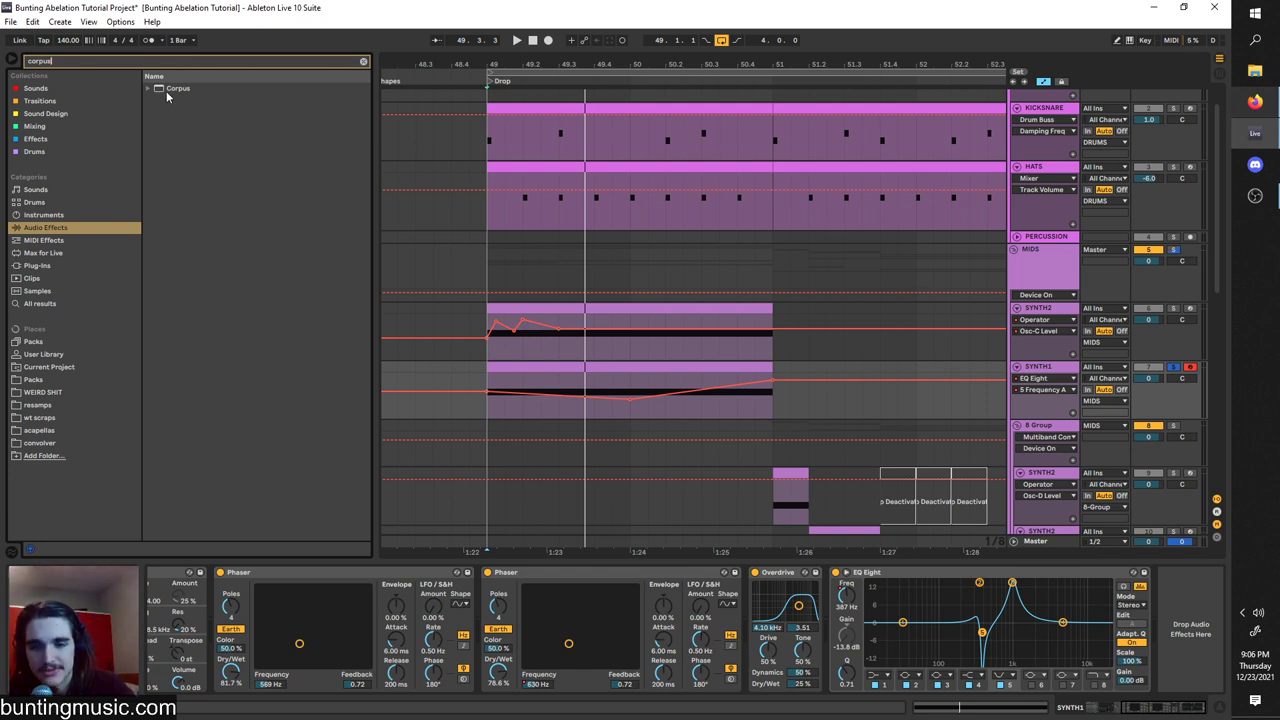
left_click_drag(166, 91, 460, 372)
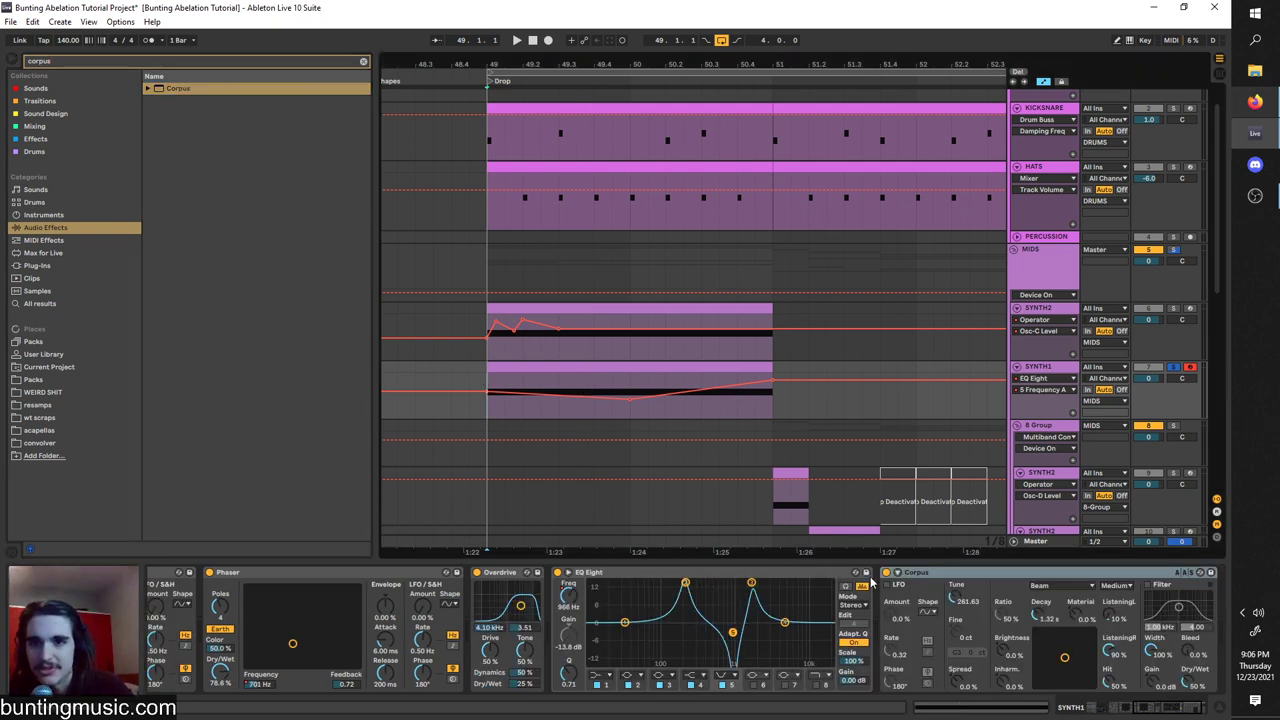
key("space")
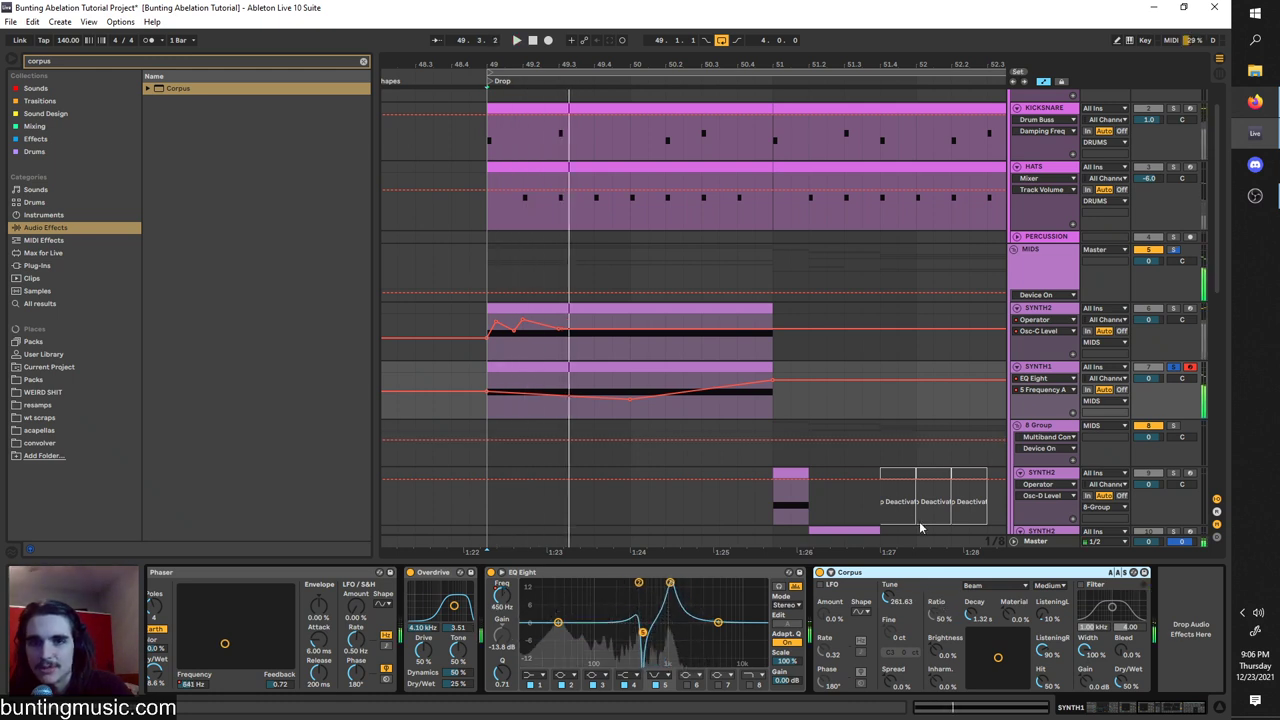
Audition Corpus on SYNTH1 with the Marimba, Tube and Pipe resonator types and return it to Beam.
left_click(972, 589)
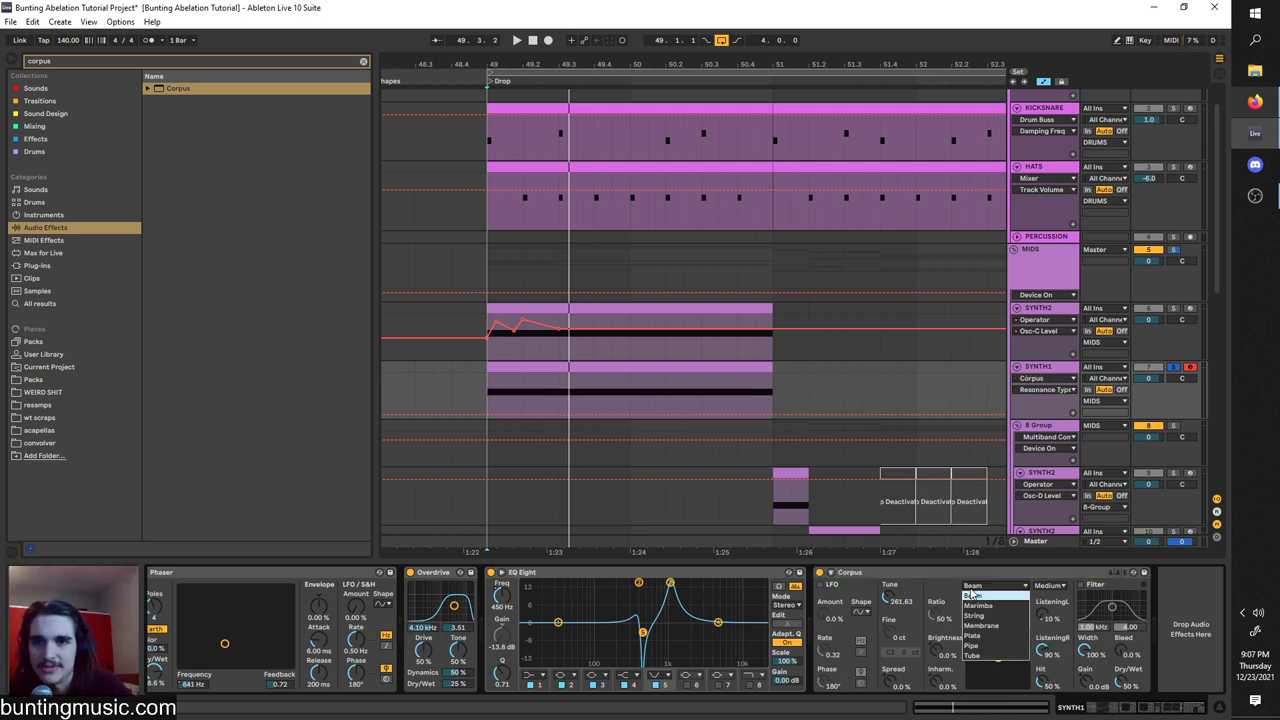
left_click(980, 597)
key("space")
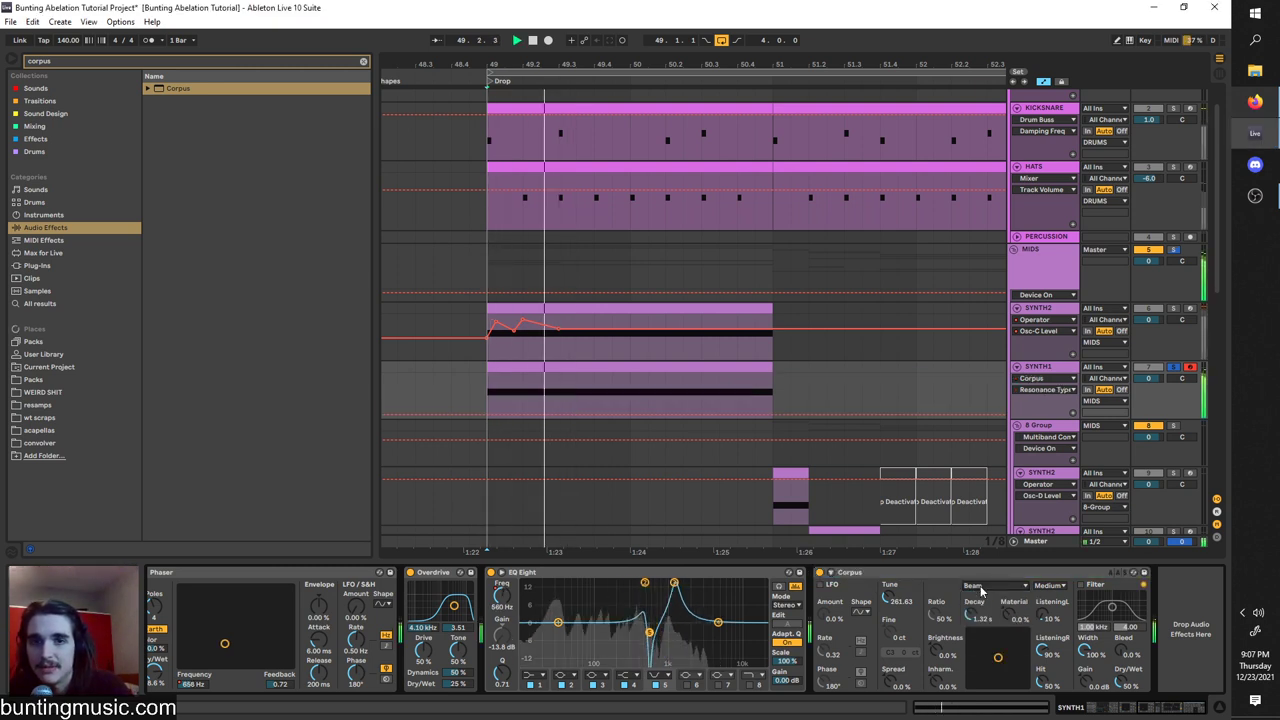
left_click(977, 586)
left_click(978, 605)
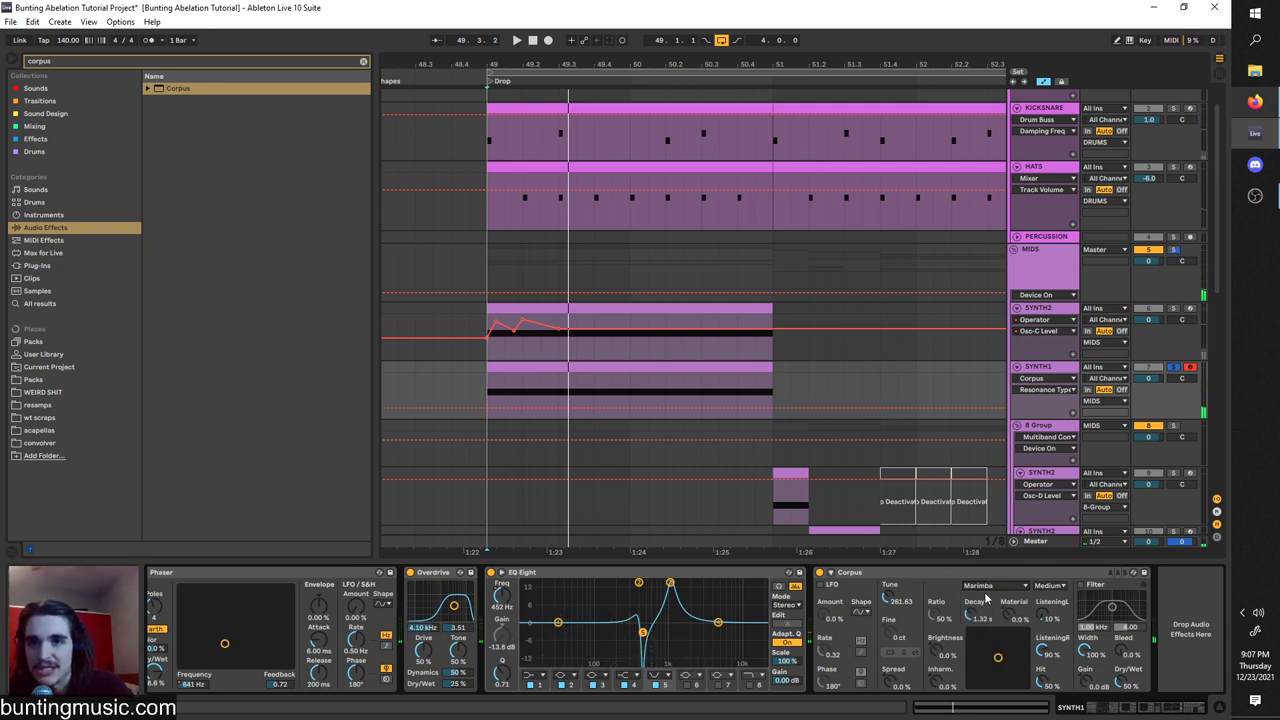
left_click(978, 586)
left_click(988, 656)
left_click(980, 586)
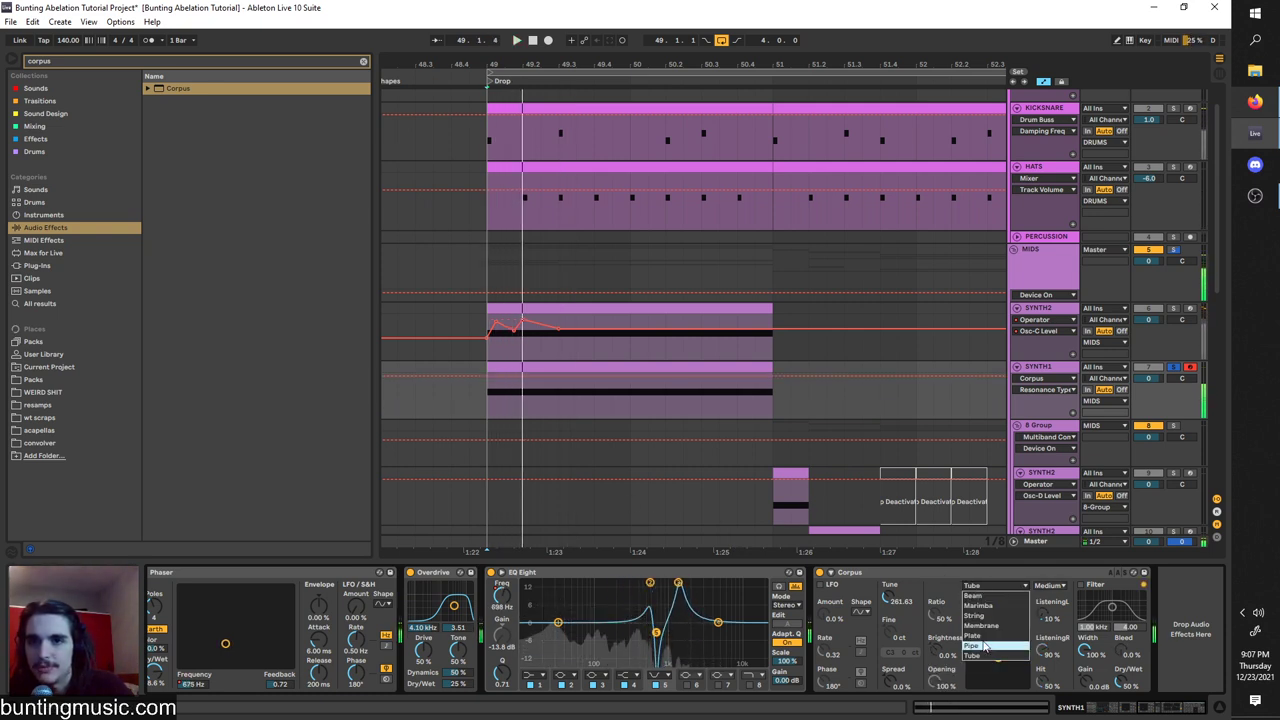
left_click(985, 646)
left_click(985, 586)
left_click(975, 596)
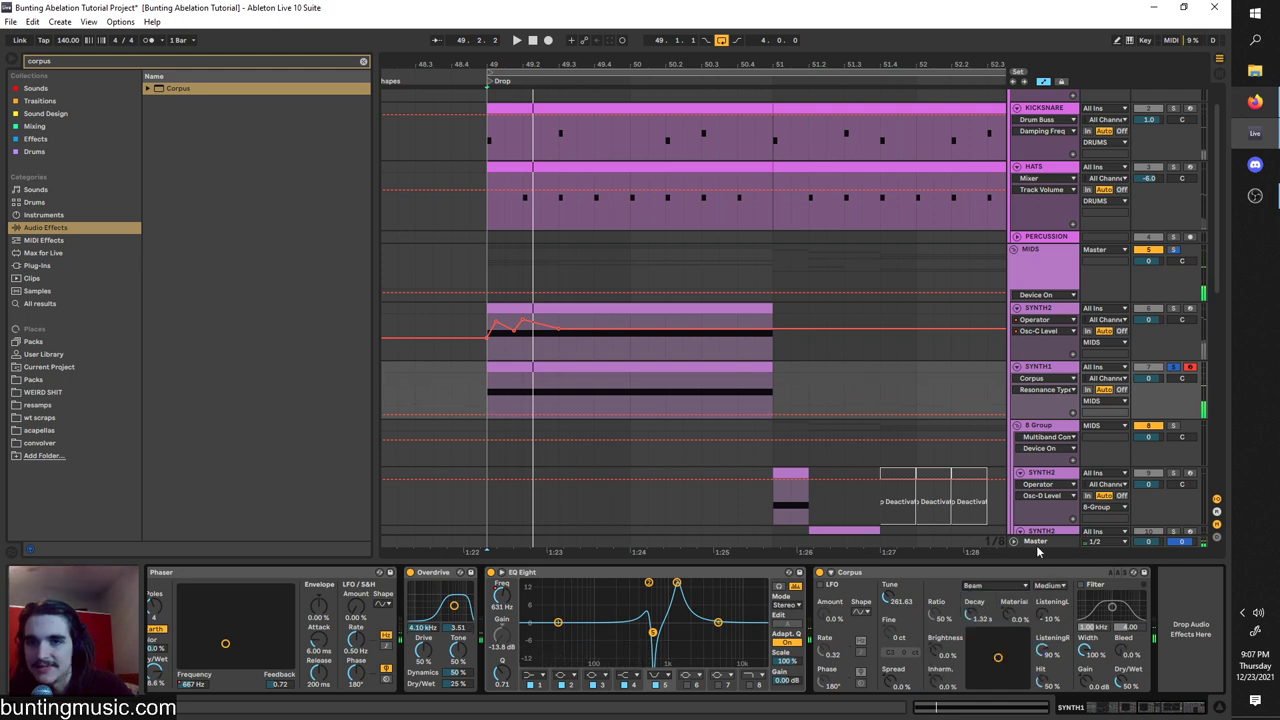
left_click(988, 588)
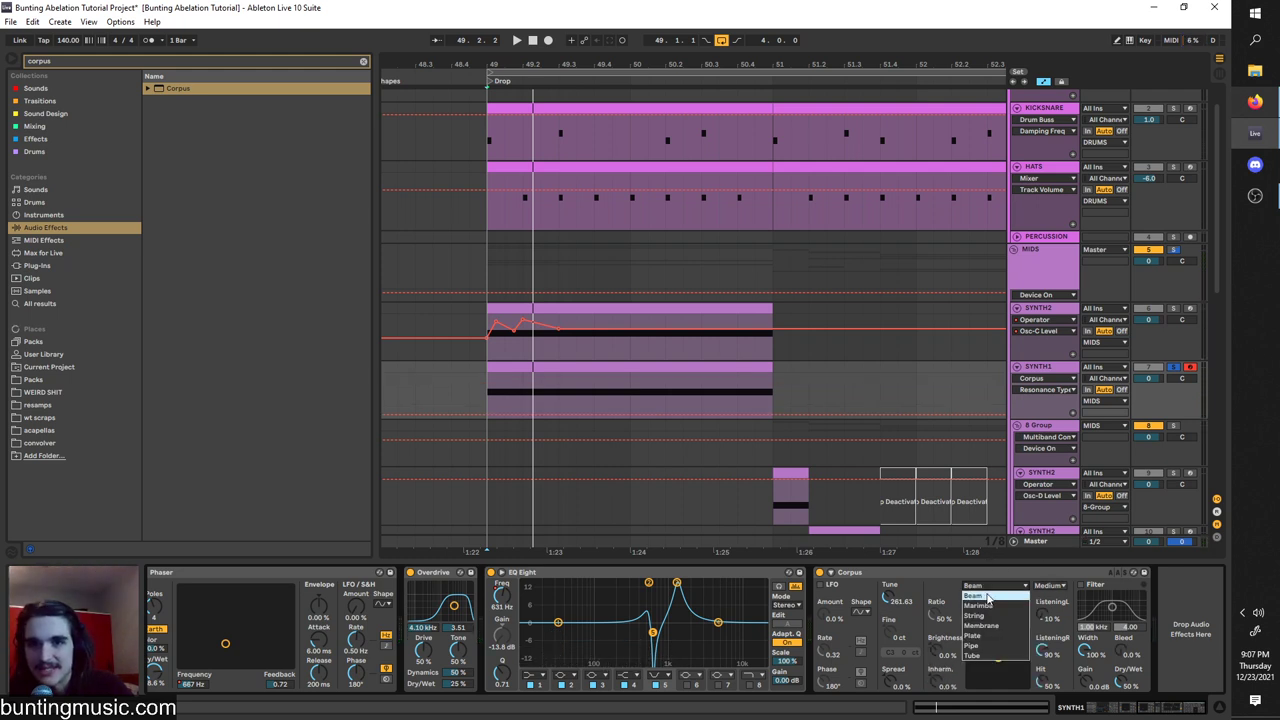
left_click(988, 597)
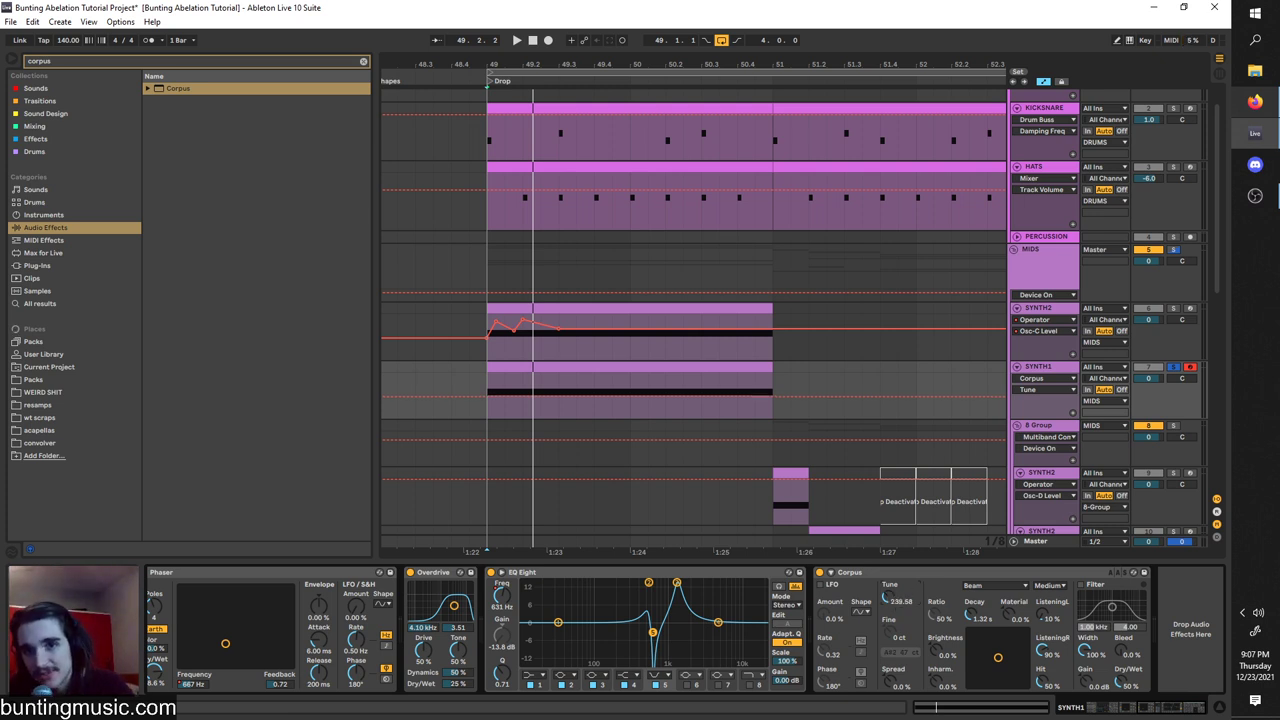
Try automating Corpus's Tune across the SYNTH1 clip with a fall to 34.49 Hz shortly before bar 50.
key("space")
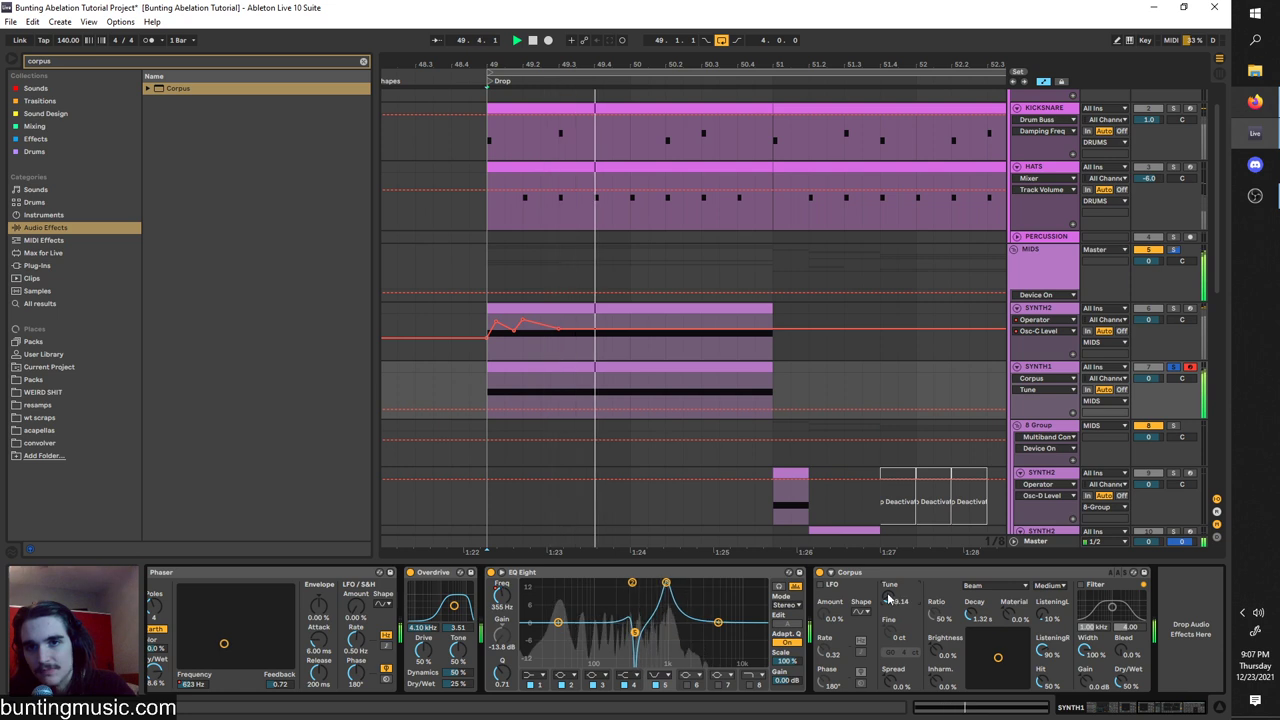
key("space")
left_click_drag(488, 409, 488, 405)
left_click_drag(612, 407, 612, 411)
key("space")
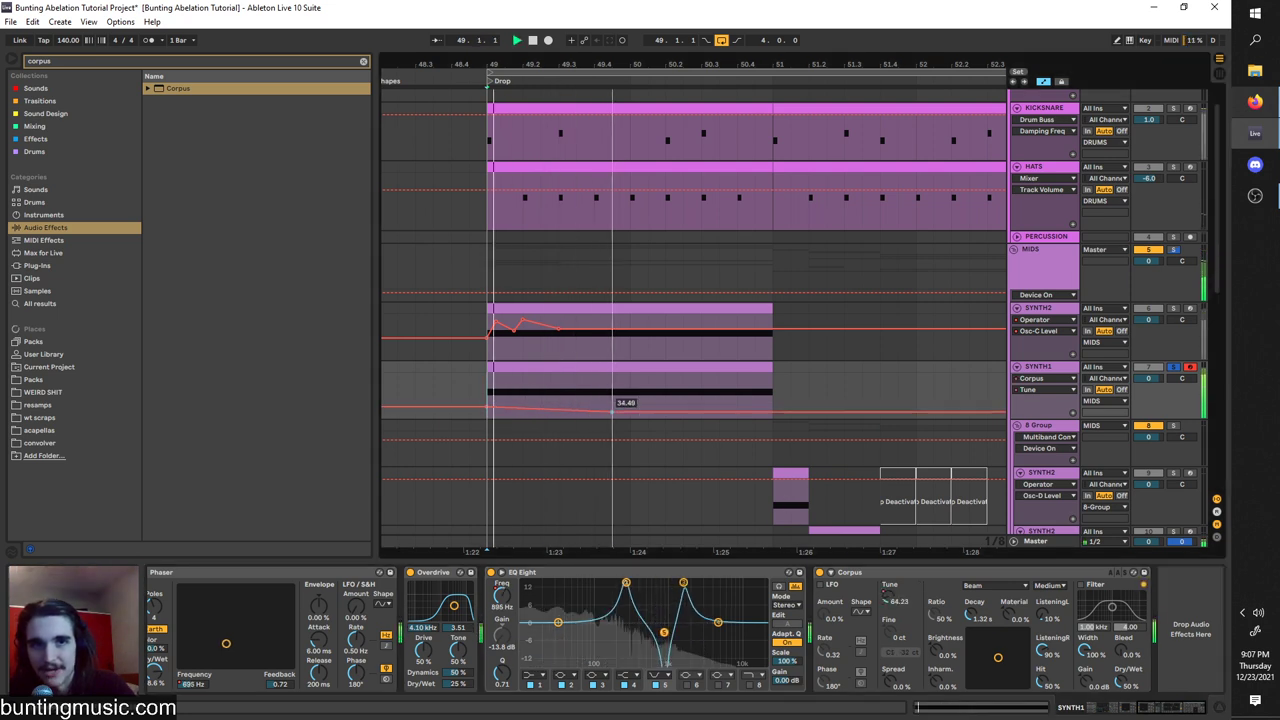
left_click(613, 410)
left_click(488, 405)
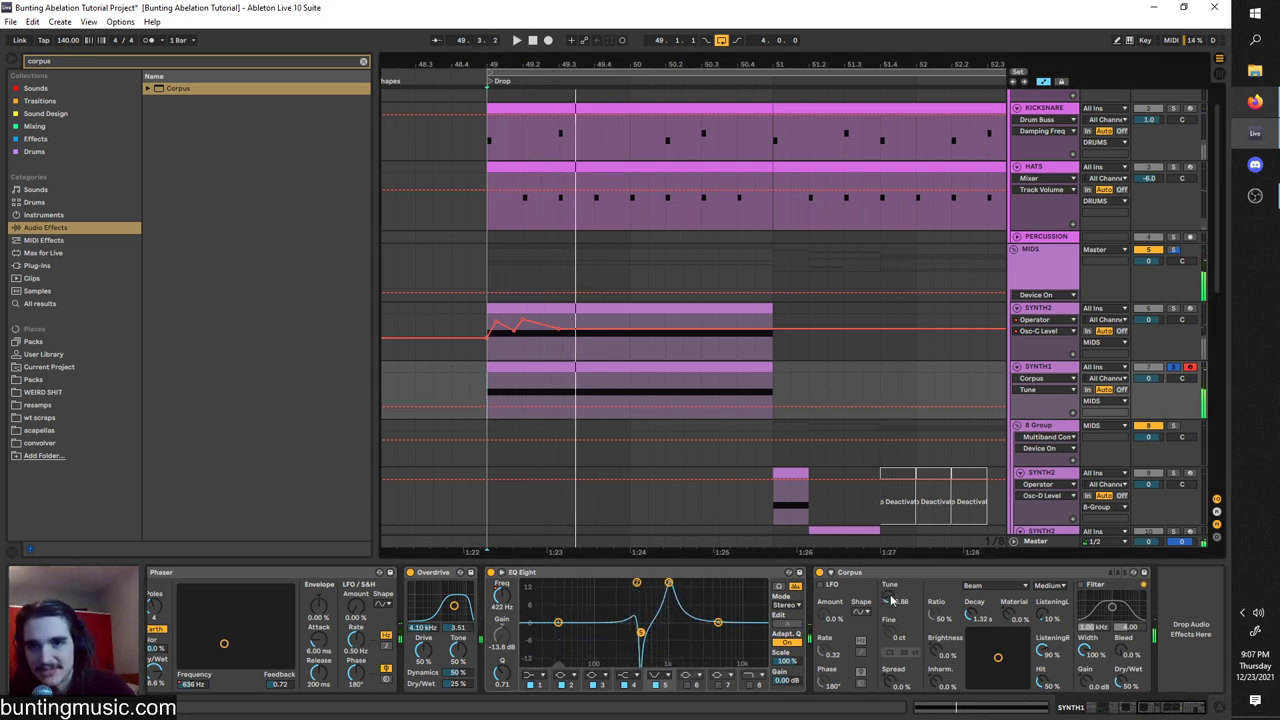
Lower Corpus's Tune to 16.35 Hz while auditioning the SYNTH1 clip.
key("space")
left_click_drag(891, 600, 891, 630)
key("space")
key("space")
key("space")
key("space")
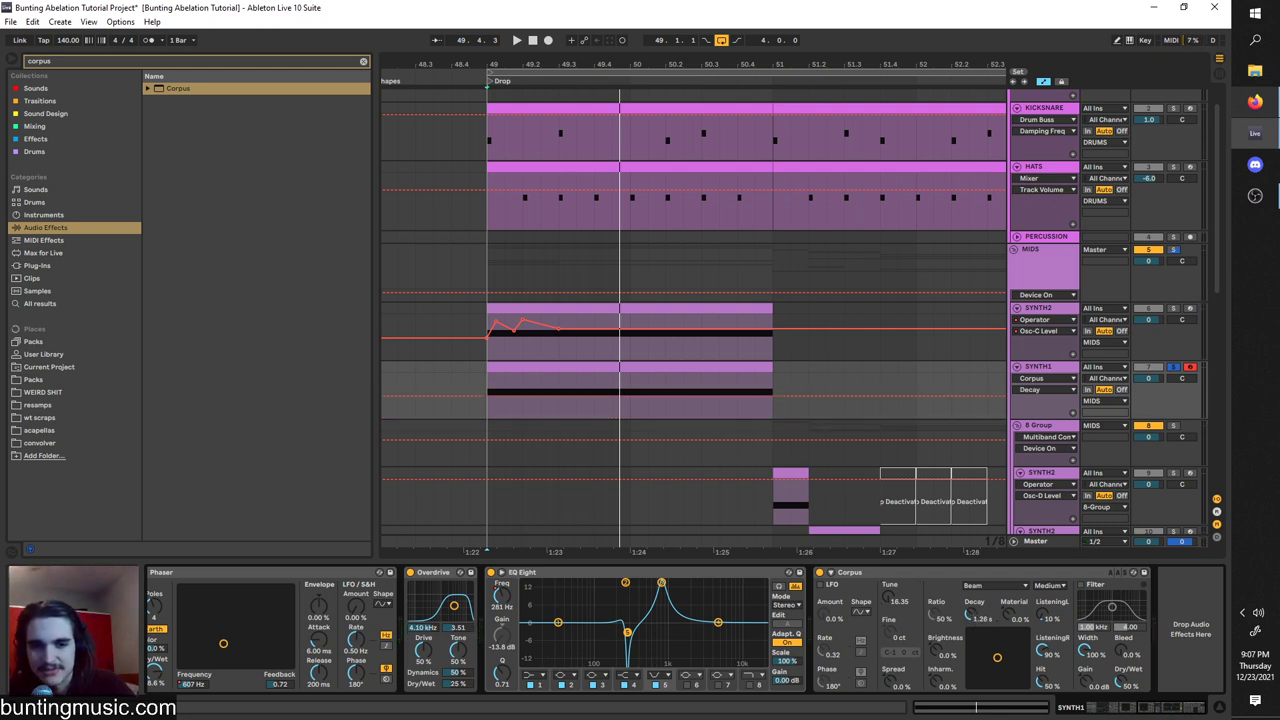
Shorten Corpus's Decay to 165 ms and audition the clip through to its end.
left_click_drag(975, 617, 975, 622)
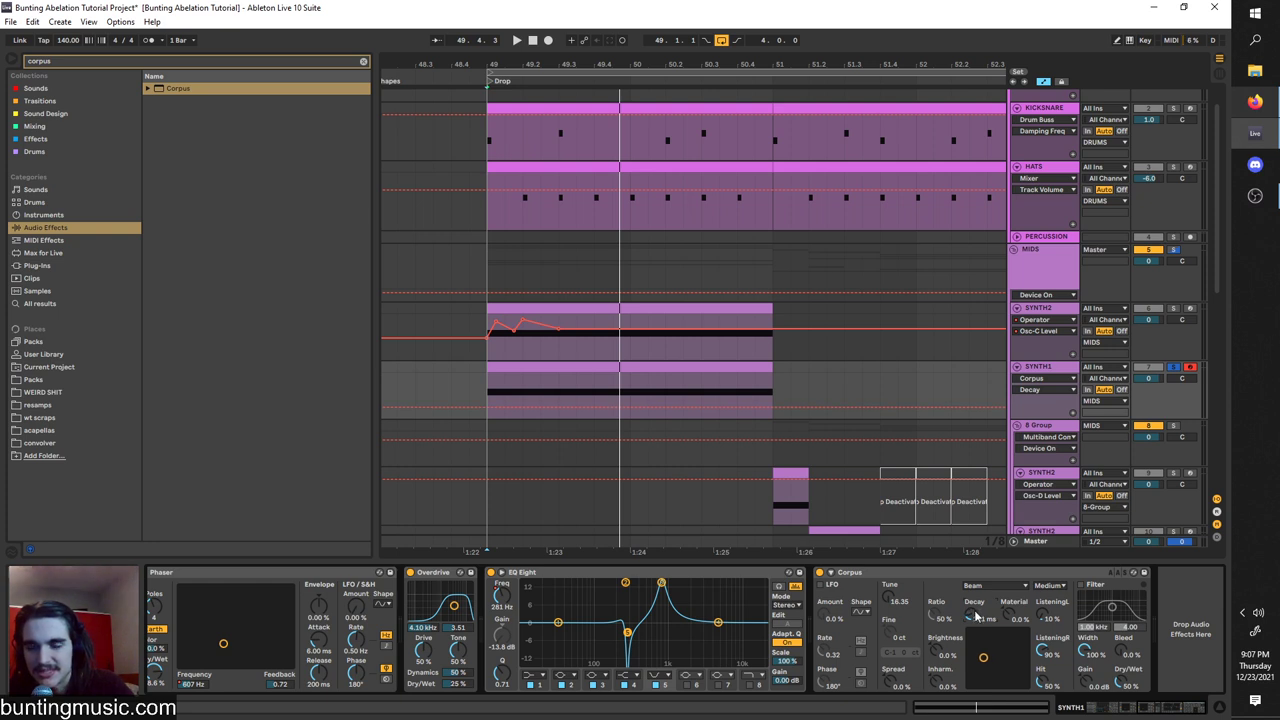
key("space")
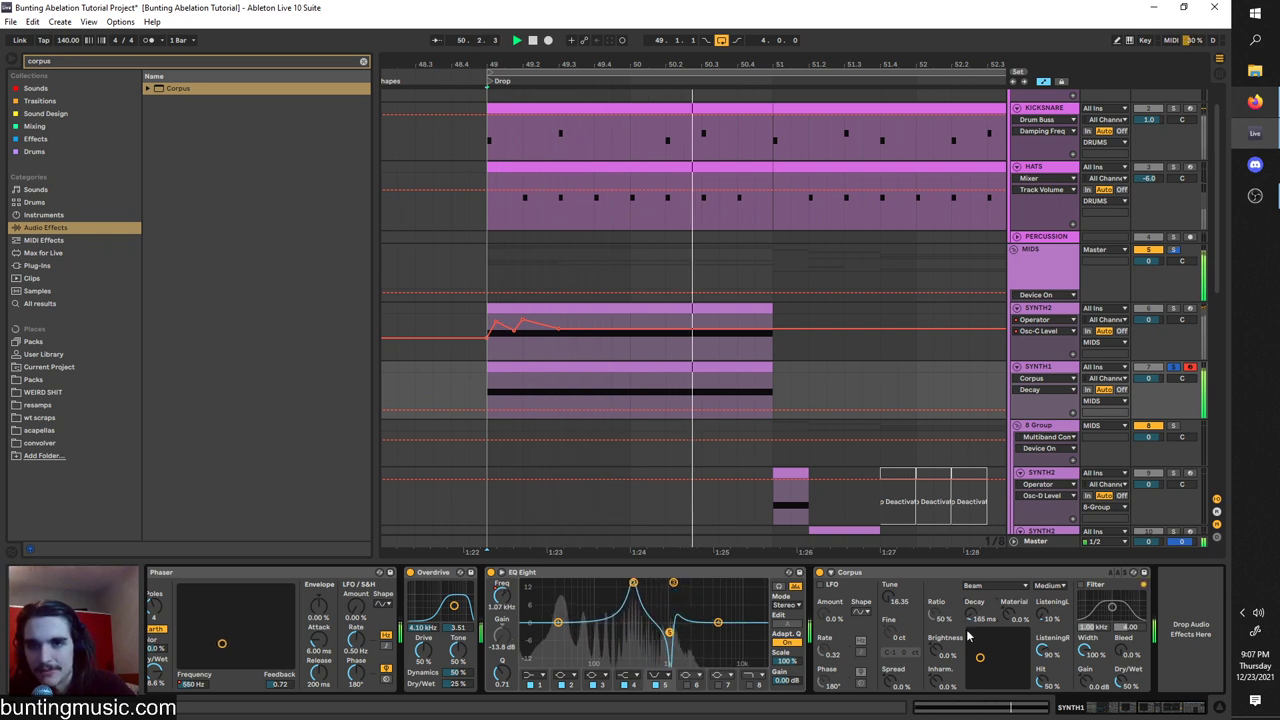
key("space")
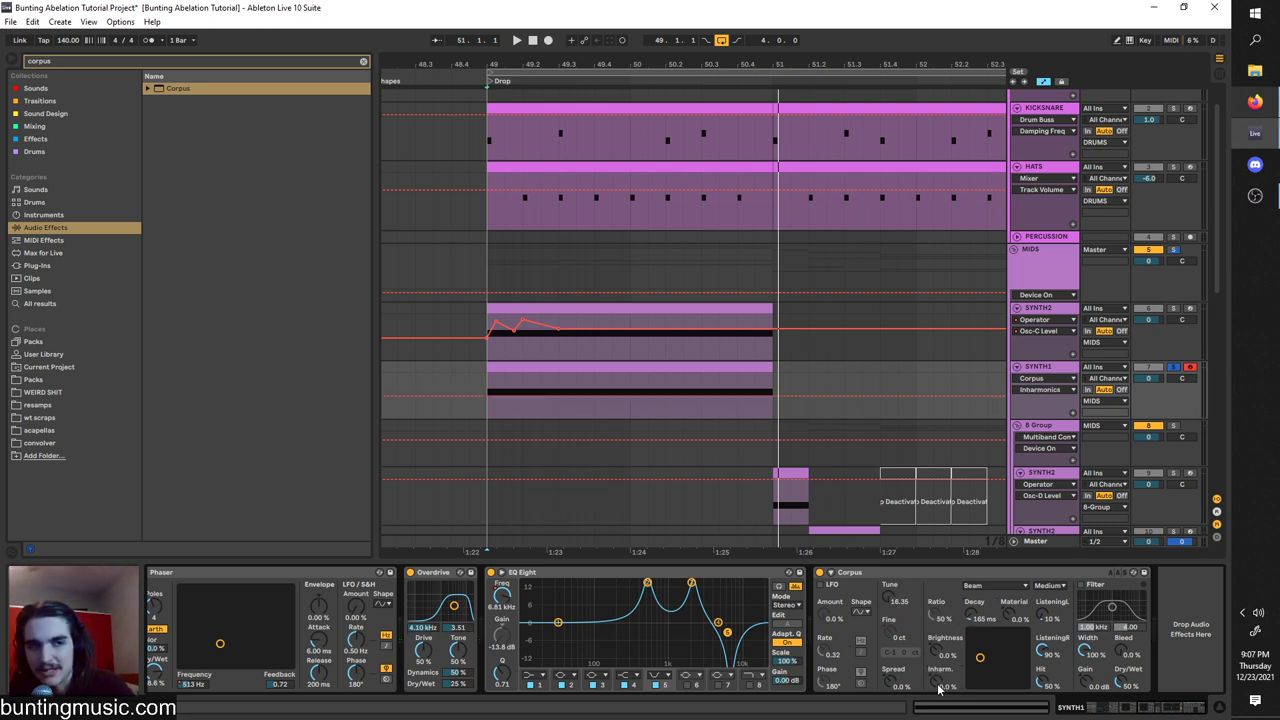
Try positive and negative Inharmonics amounts on Corpus during playback and settle on -41 %.
key("space")
key("space")
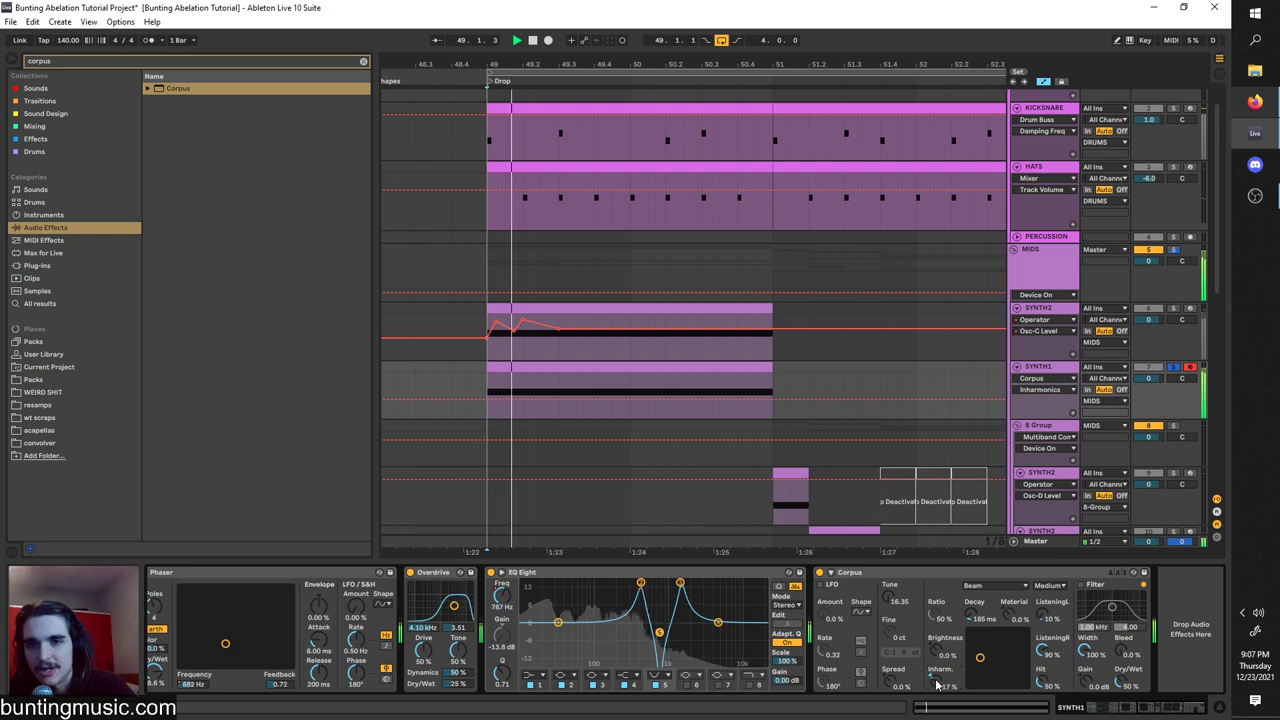
left_click_drag(936, 682, 936, 700)
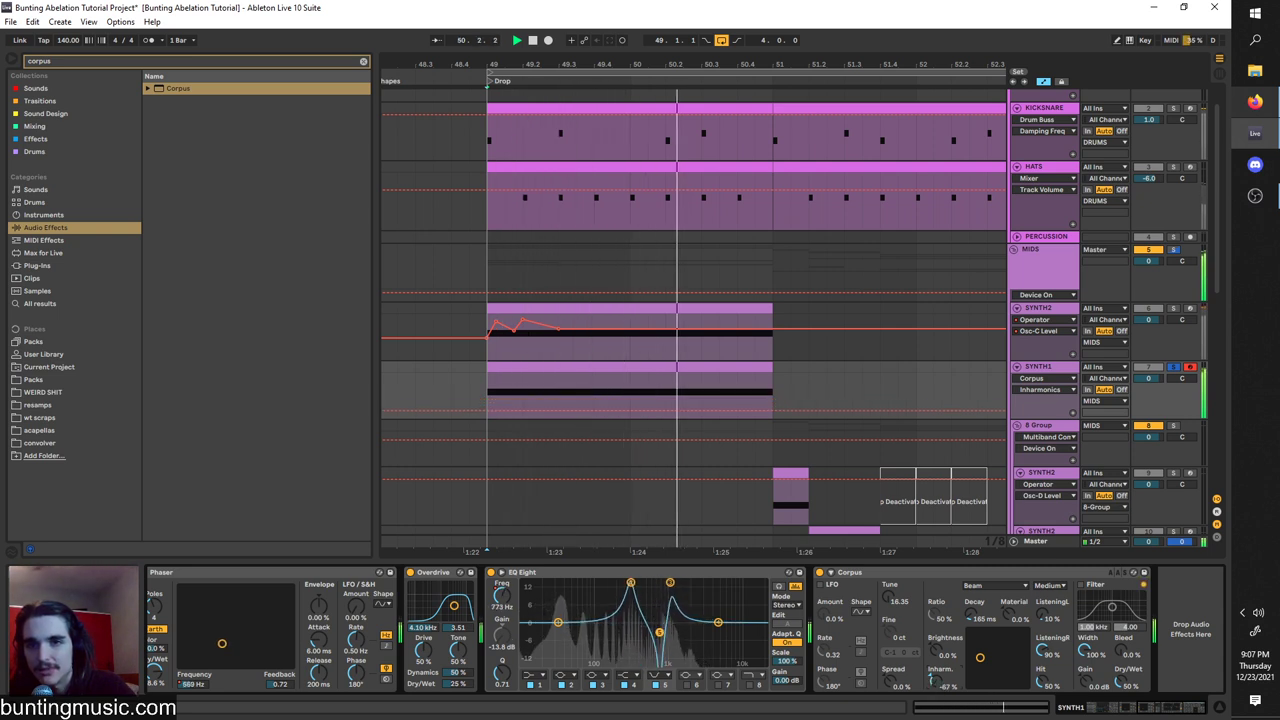
key("space")
key("space")
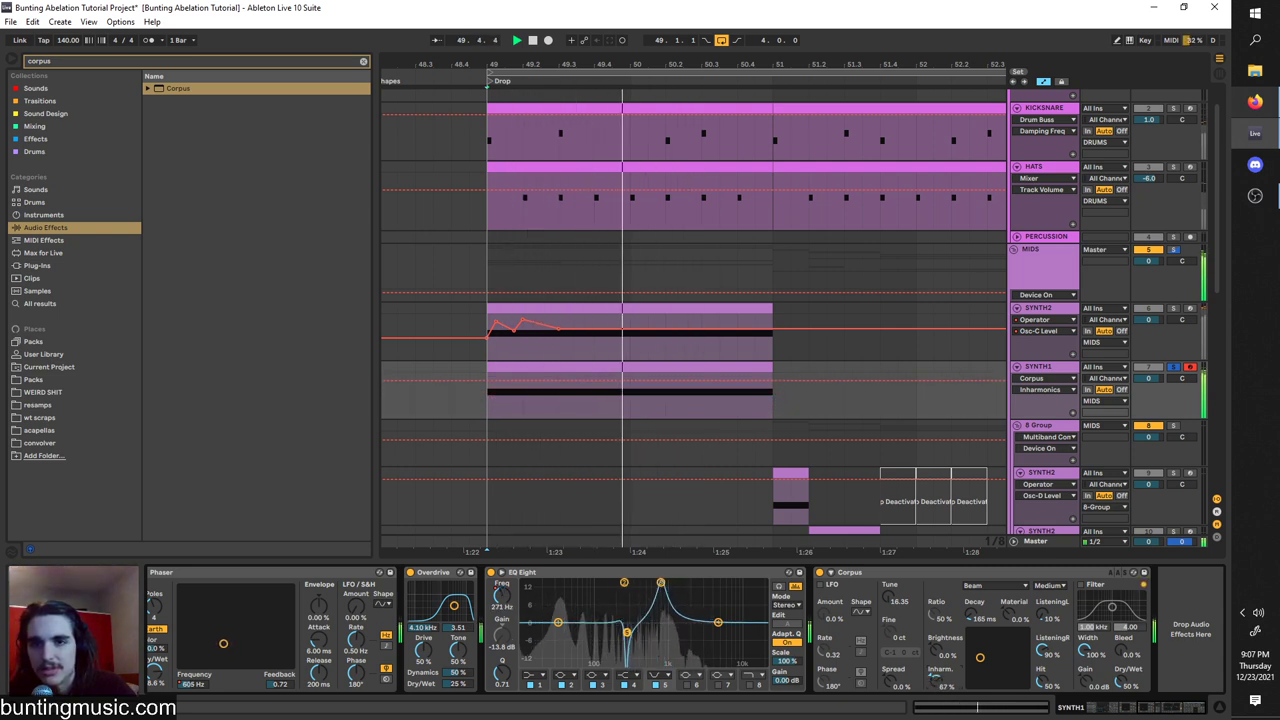
key("space")
key("space")
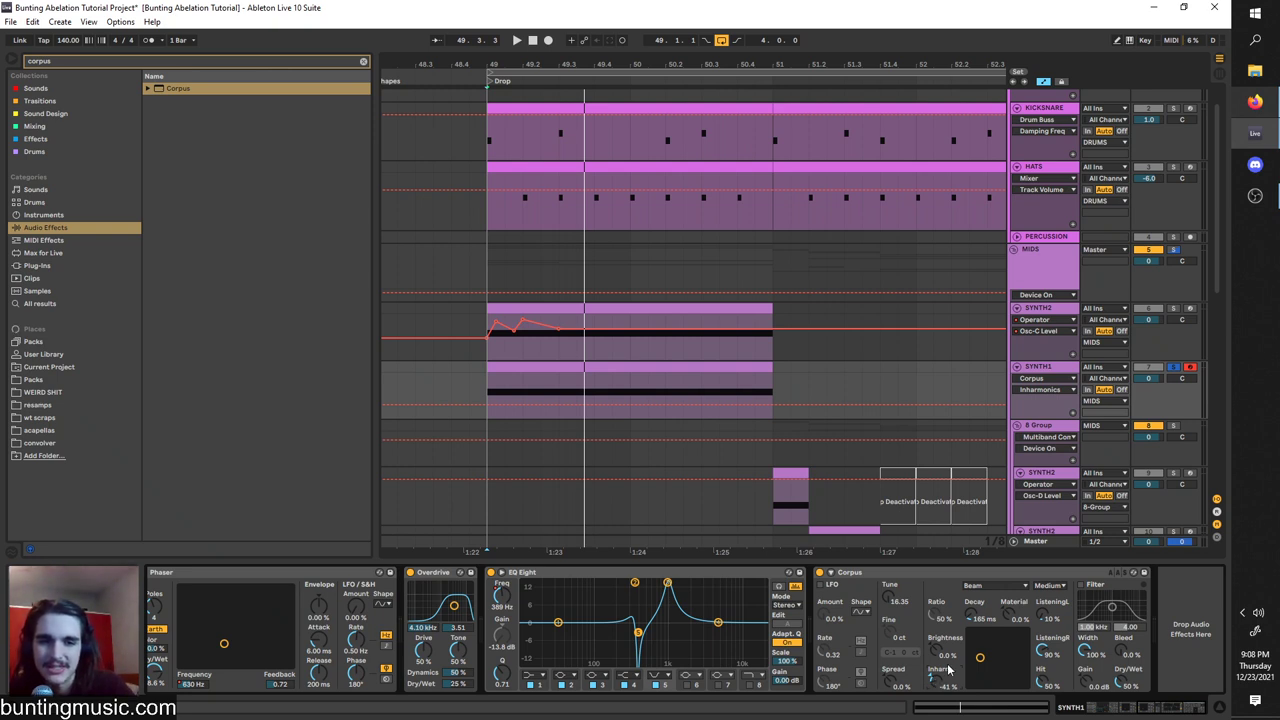
key("space")
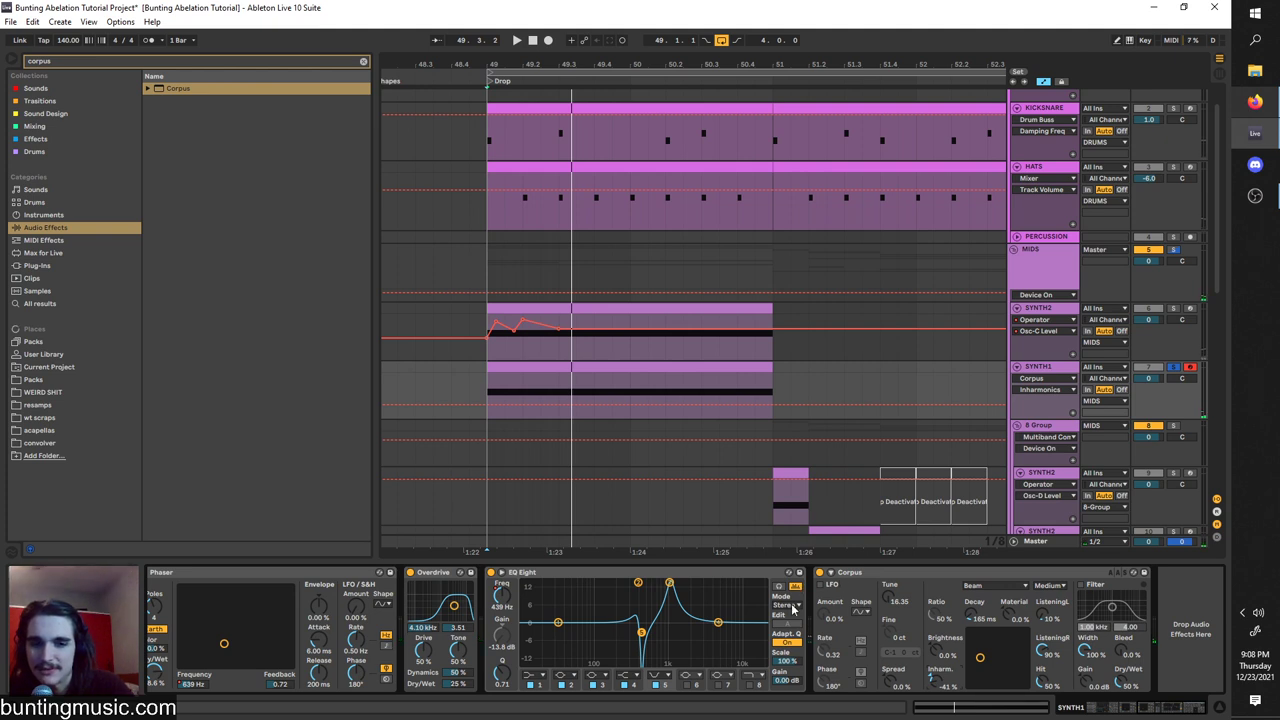
key("space")
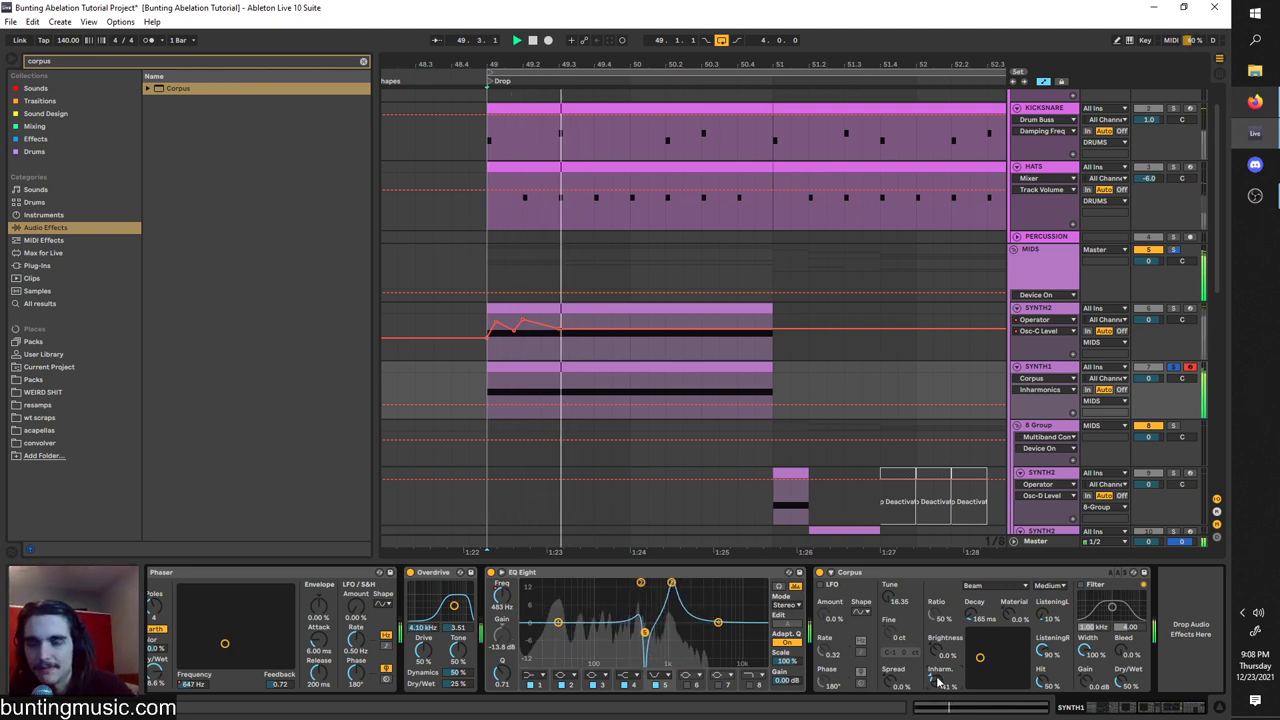
key("space")
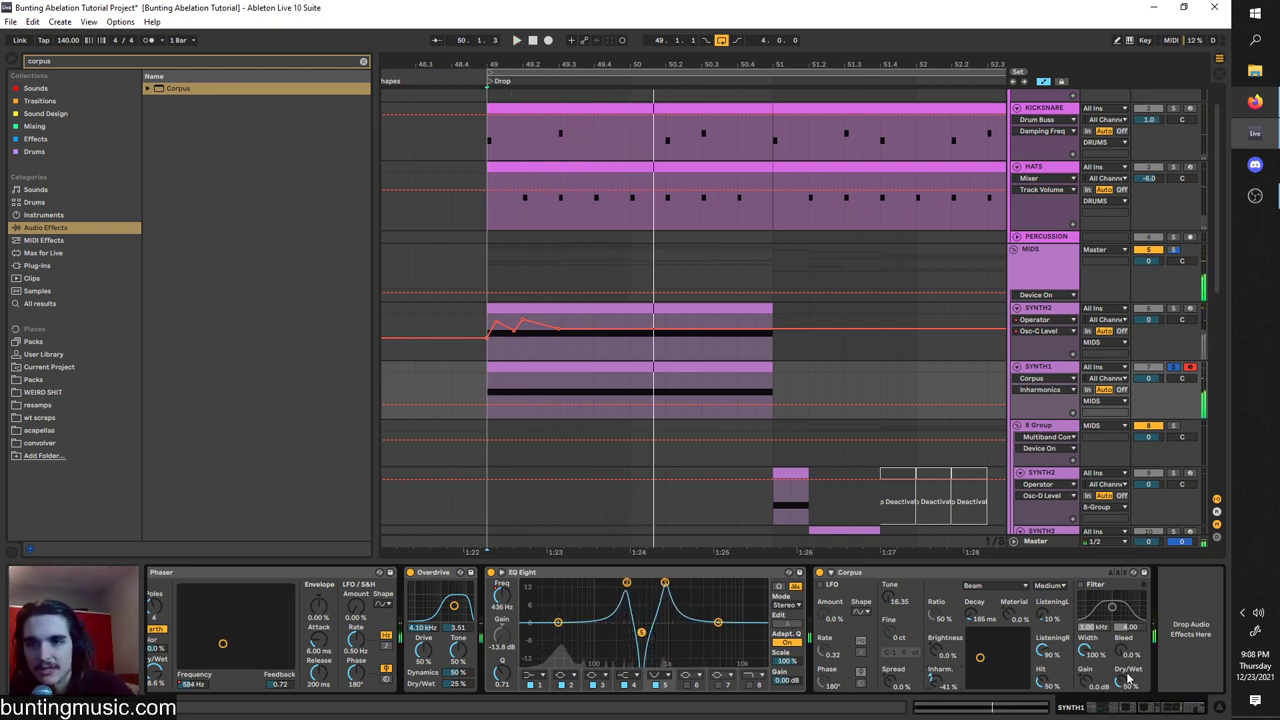
Compare the sound with Corpus bypassed and reduce its Dry/Wet to 20 % during playback.
key("space")
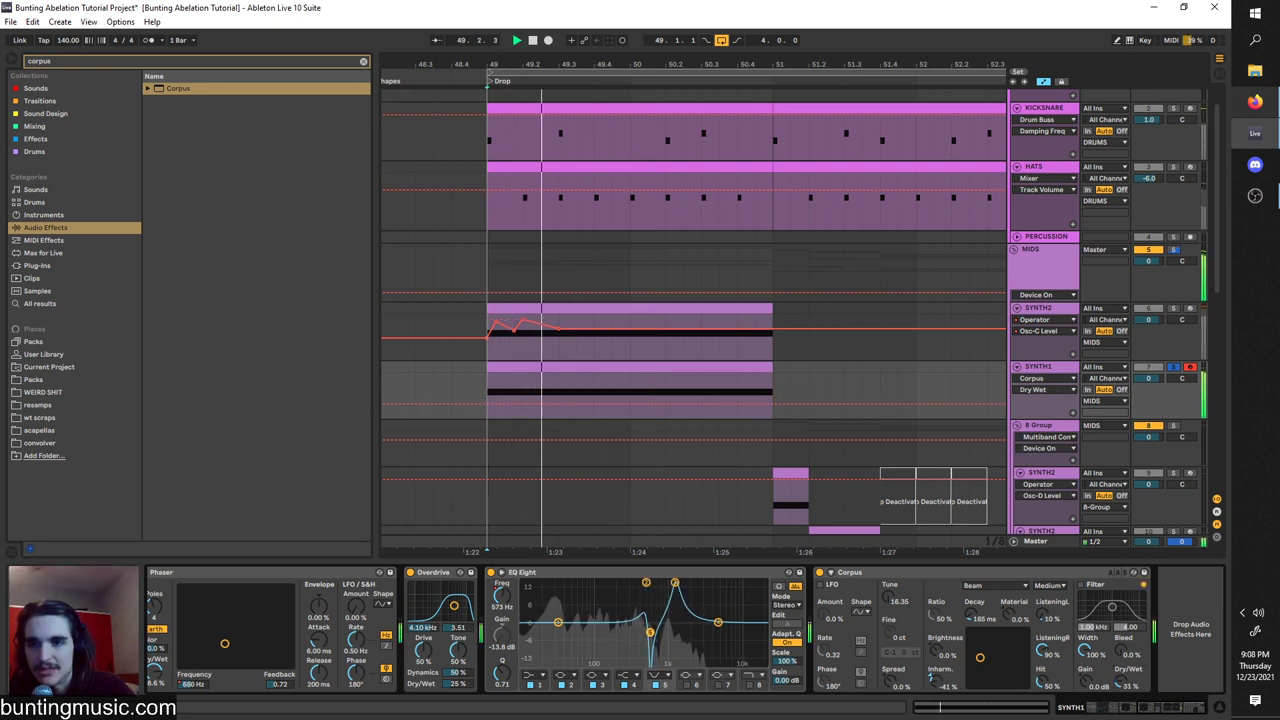
left_click(820, 573)
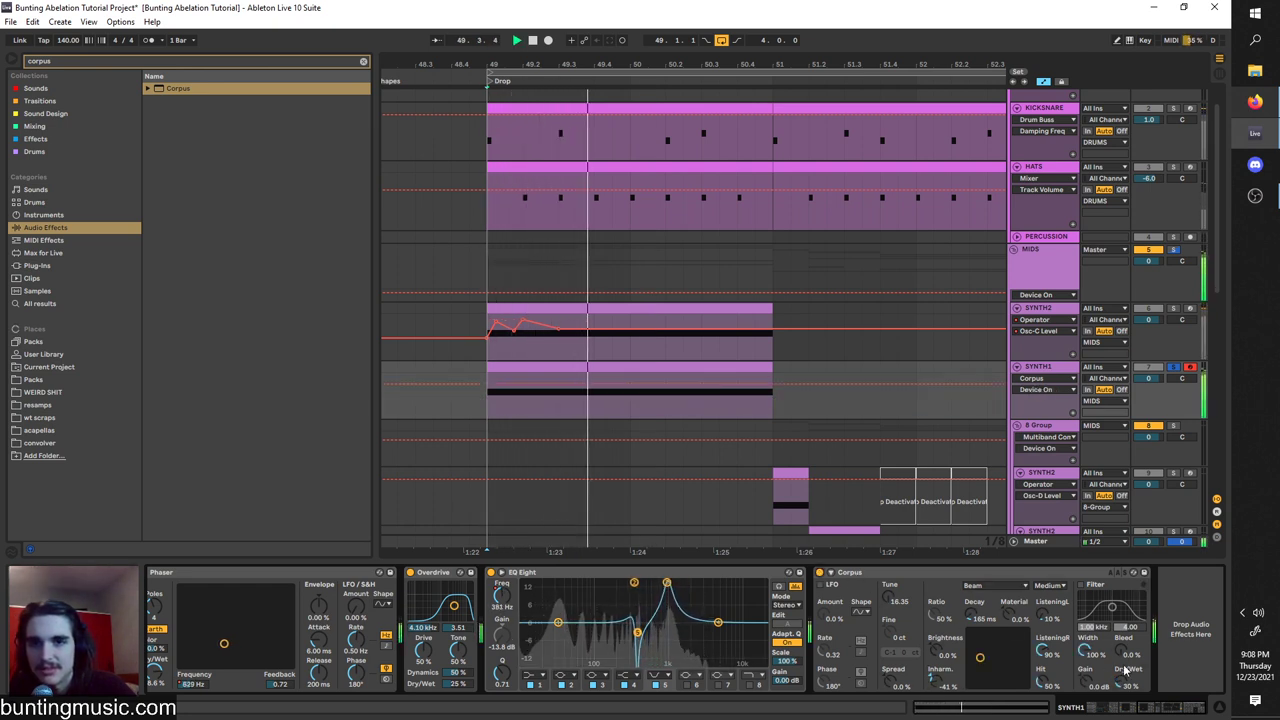
left_click_drag(1128, 673, 1128, 679)
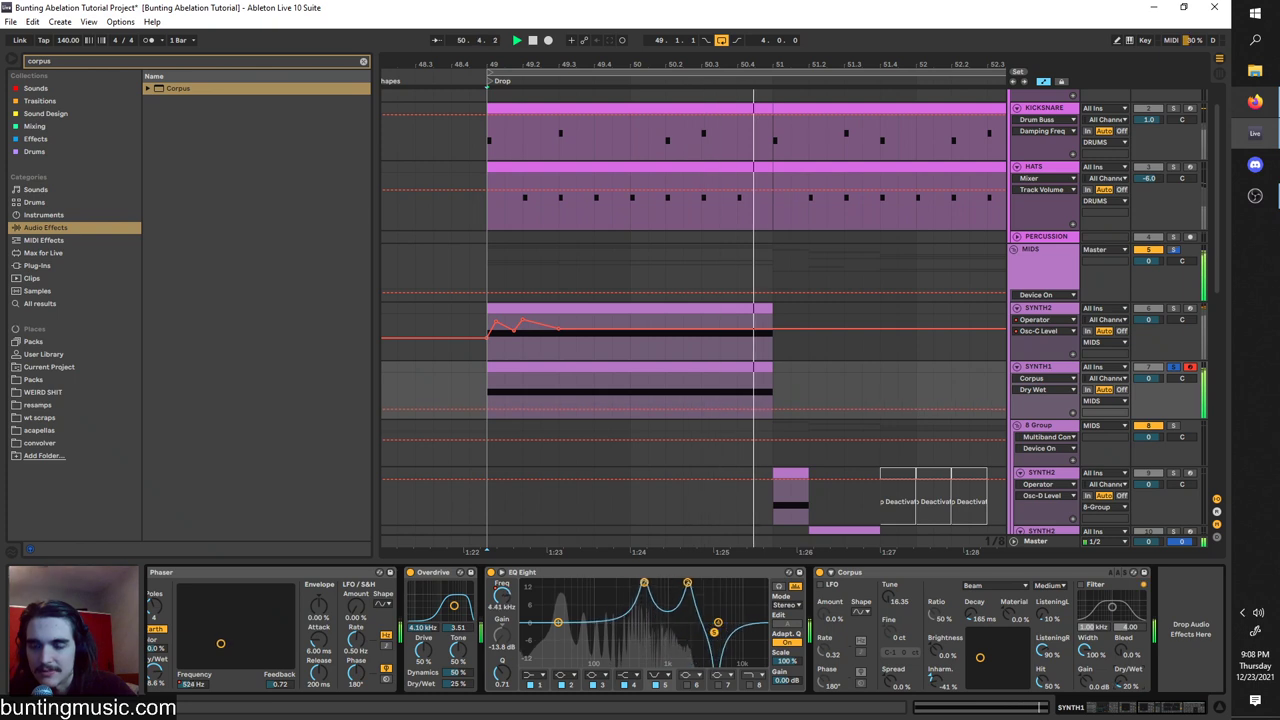
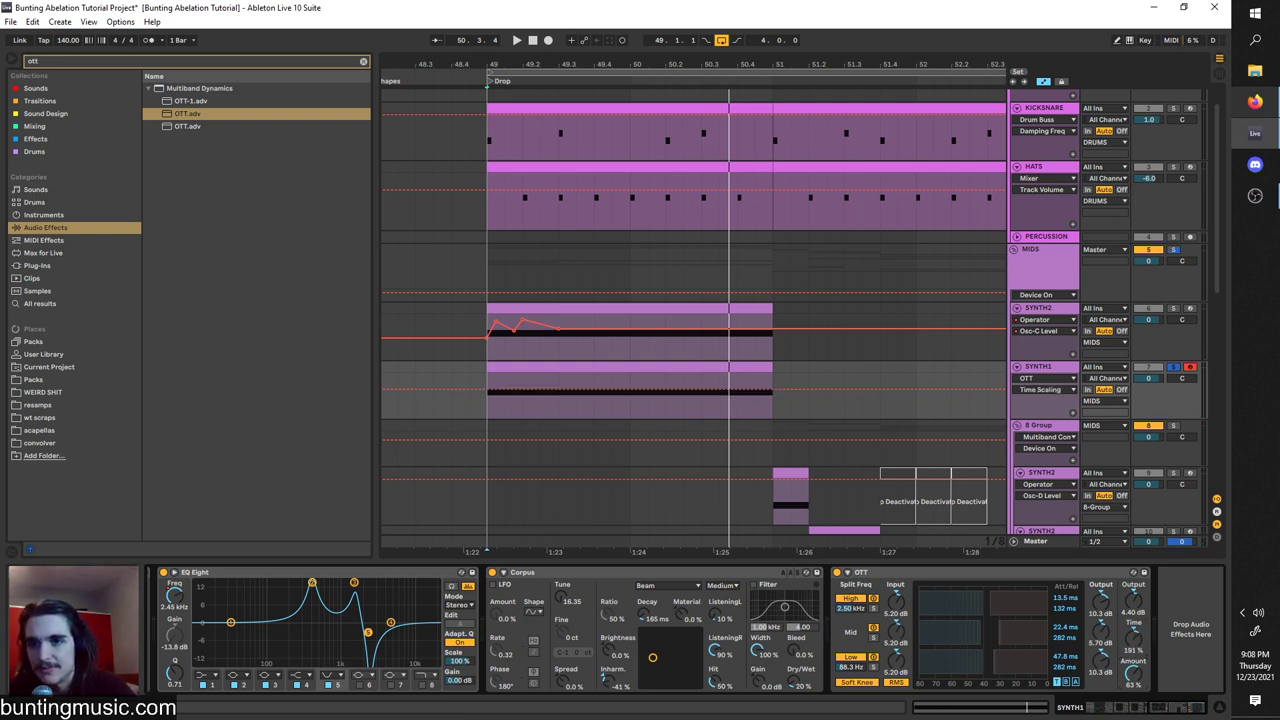
Set OTT's Time to 417 % and Amount to 55 %, and duplicate it with the copy at 759 % Time and 46 % Amount.
key("space")
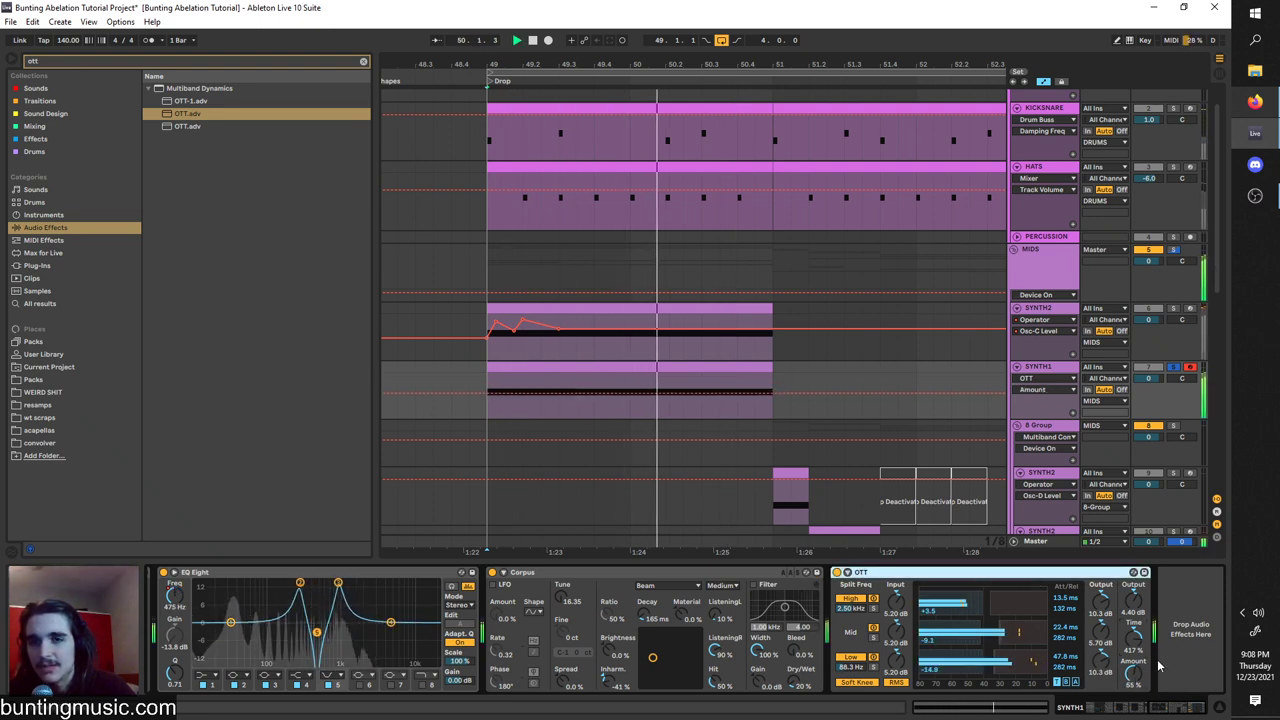
key("ctrl+d")
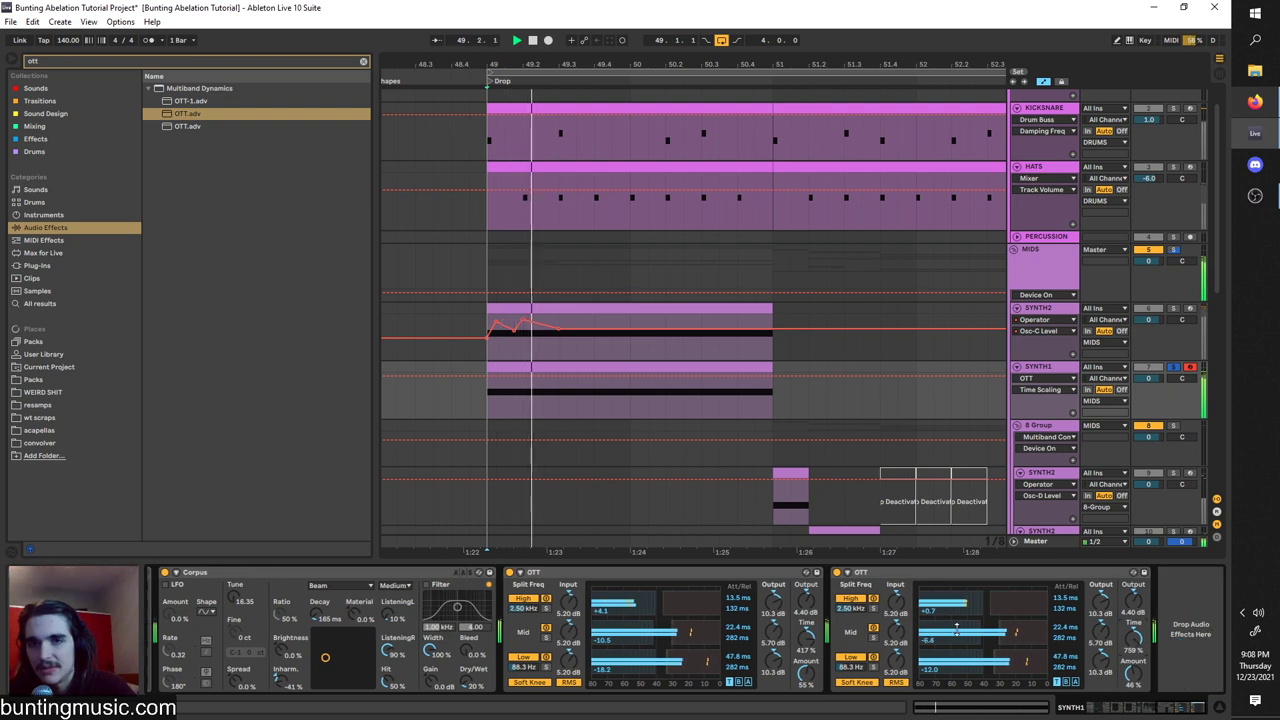
key("space")
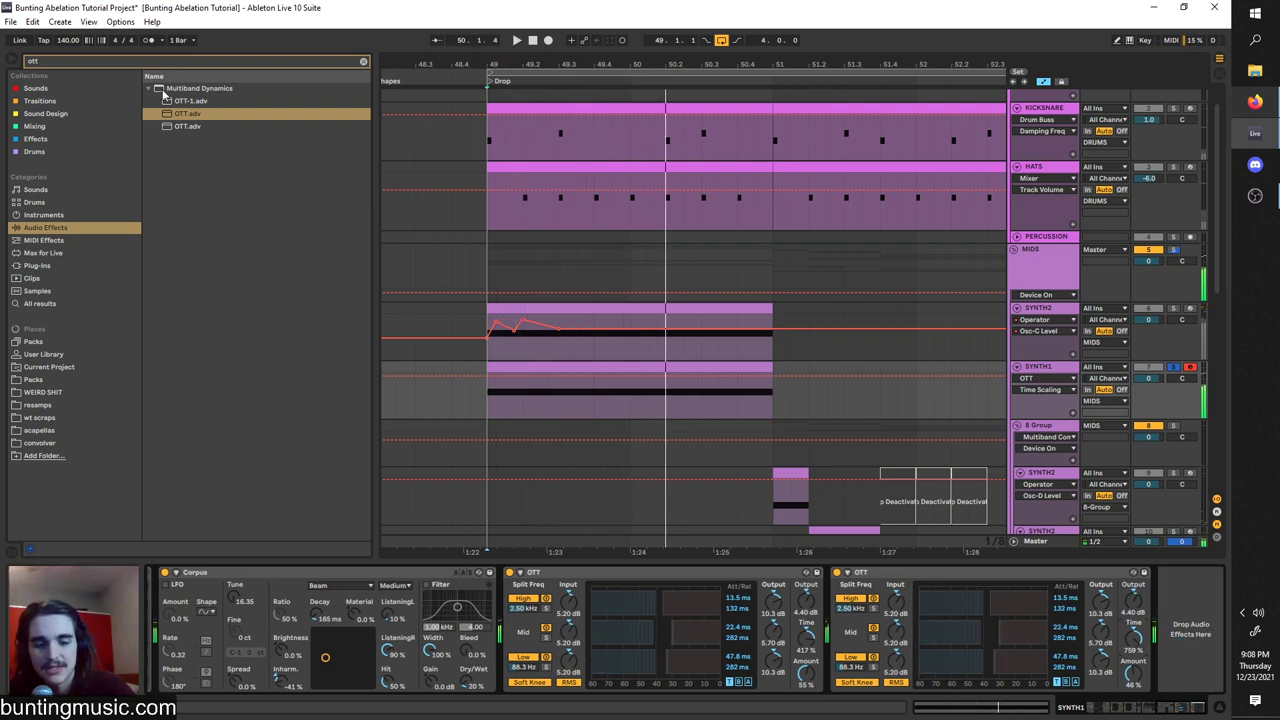
Add a default Multiband Dynamics after the second OTT, with high-band input gain at 9 dB and output gain at 10 dB.
left_click(165, 90)
left_click_drag(190, 113, 1035, 610)
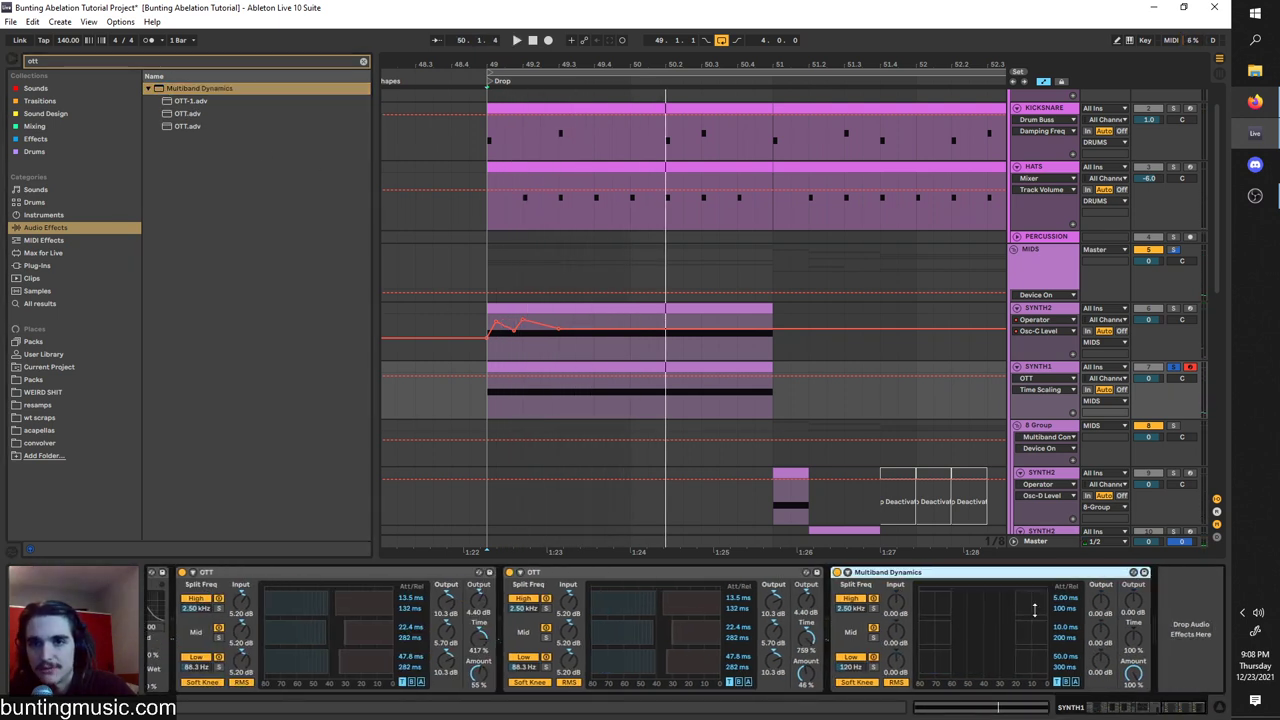
left_click(900, 617)
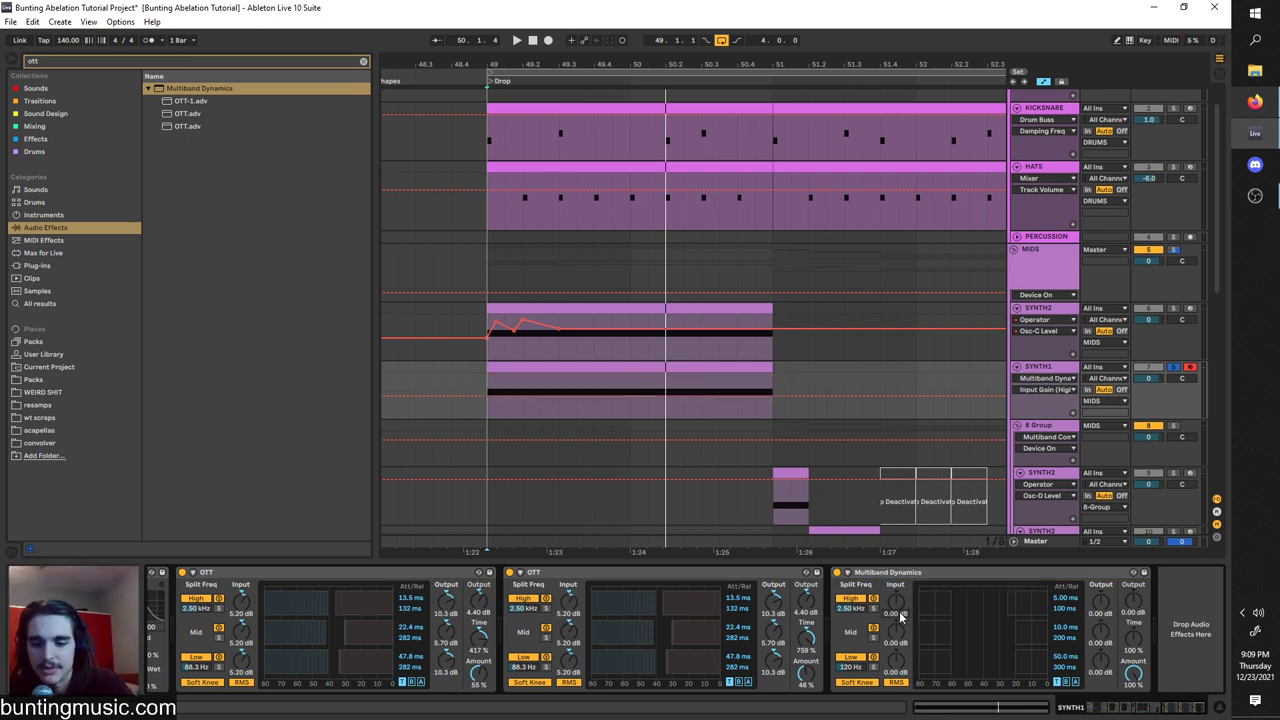
type("9")
key("Return")
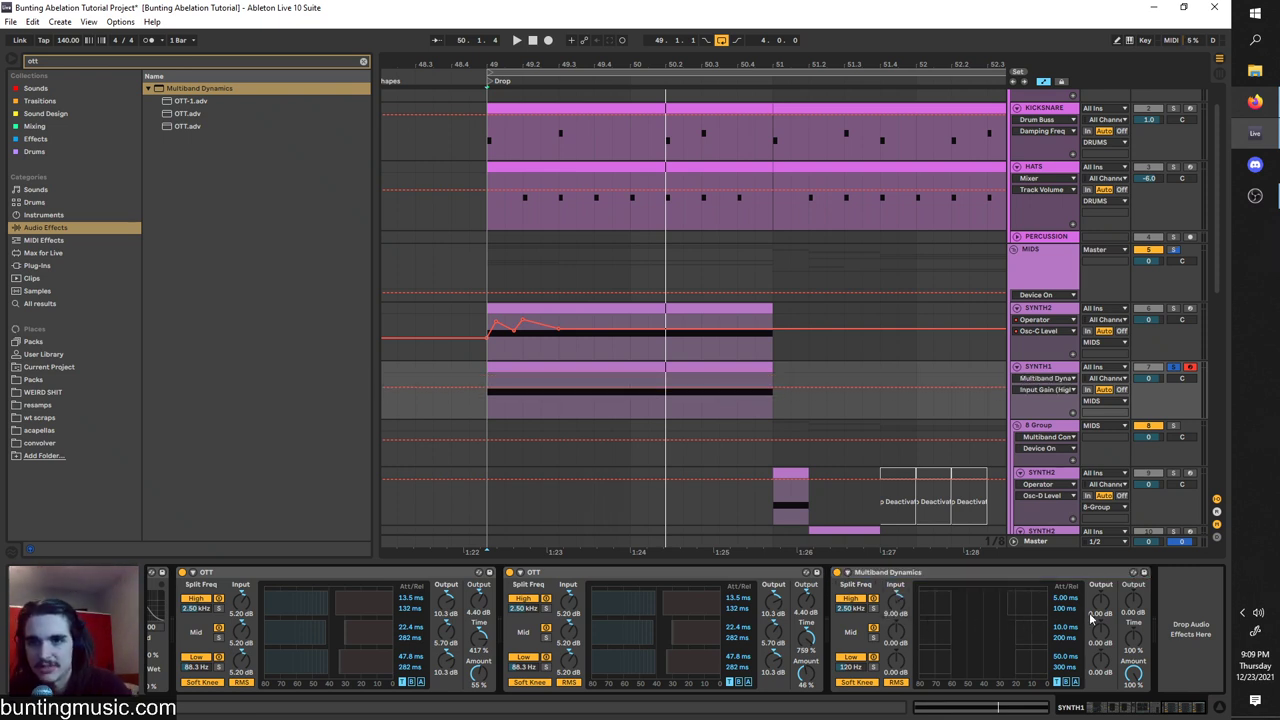
left_click(1096, 613)
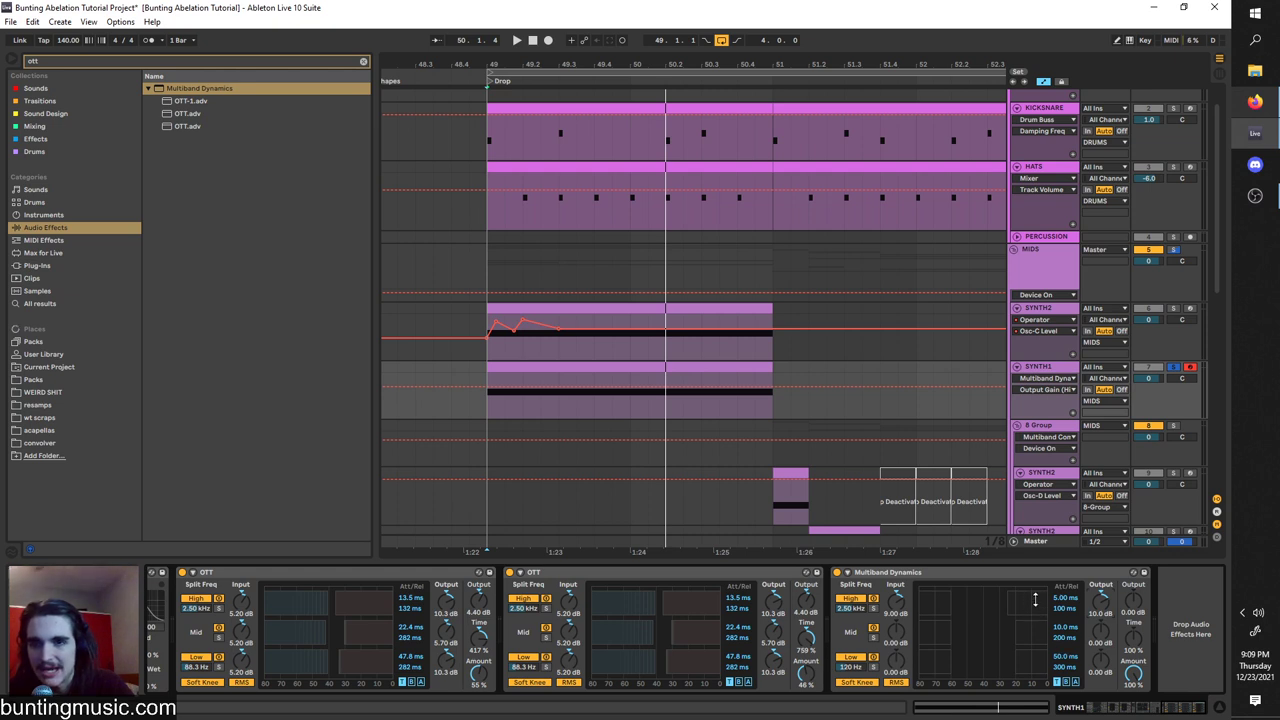
Adjust the high band's above-threshold compression in Multiband Dynamics and play the clip, switching the device off for comparison.
left_click_drag(1035, 600, 1035, 588)
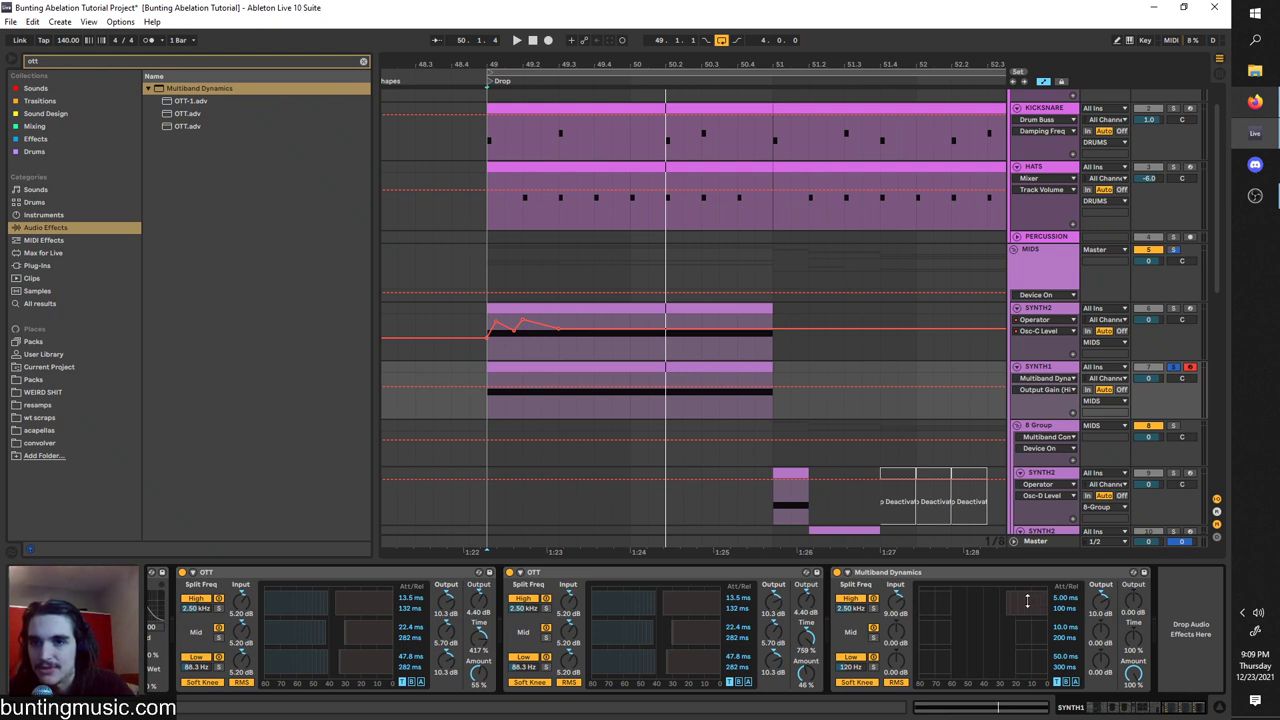
key("space")
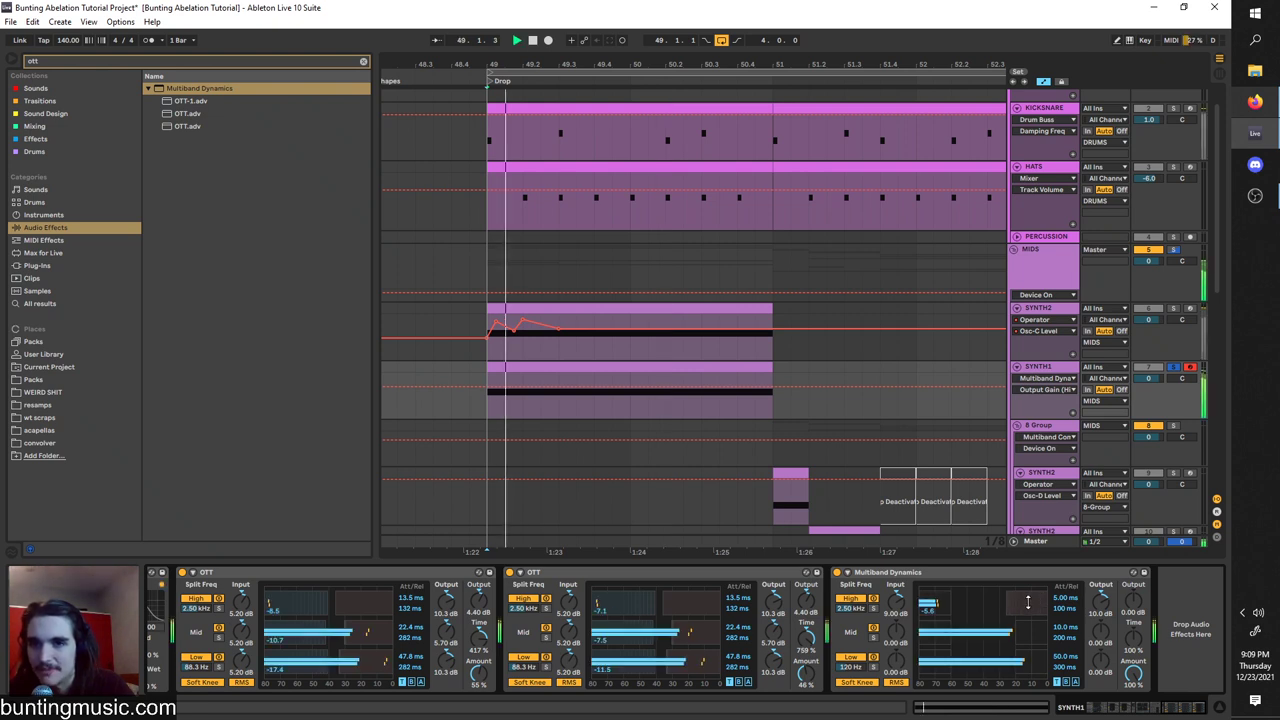
left_click(837, 573)
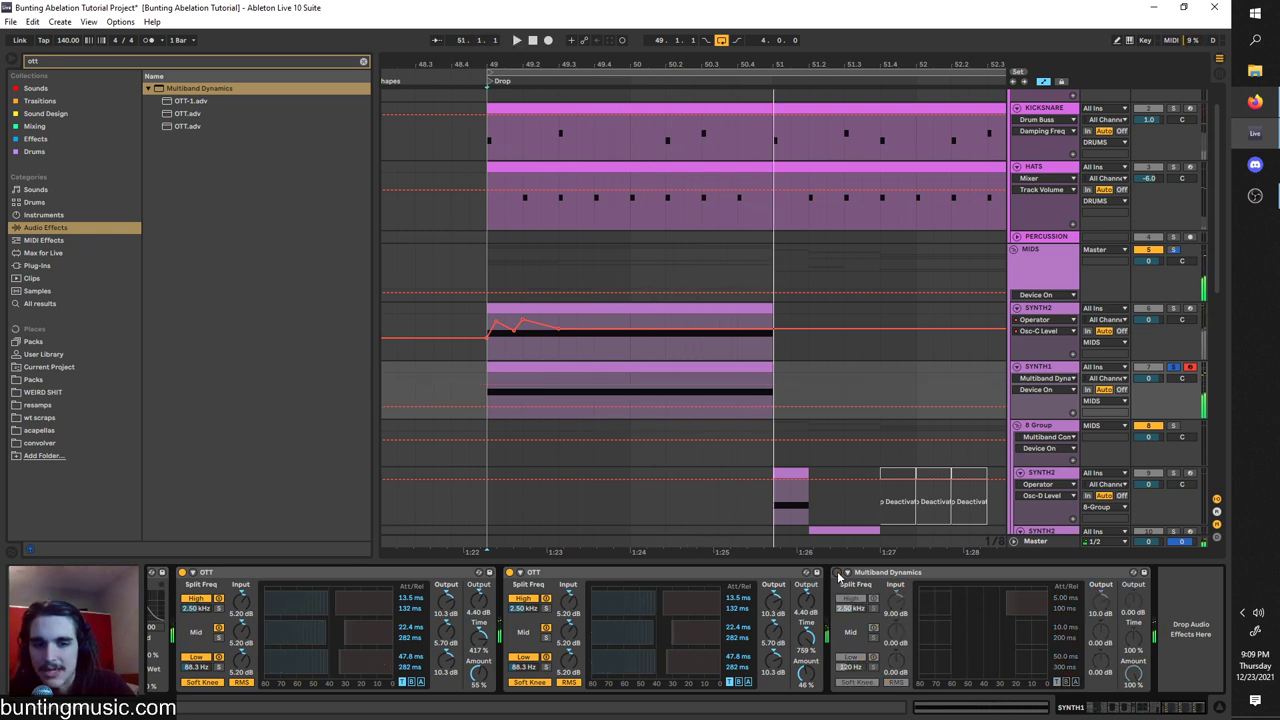
Switch Multiband Dynamics back on and play the clip to hear its effect on the bass.
left_click(837, 573)
key("space")
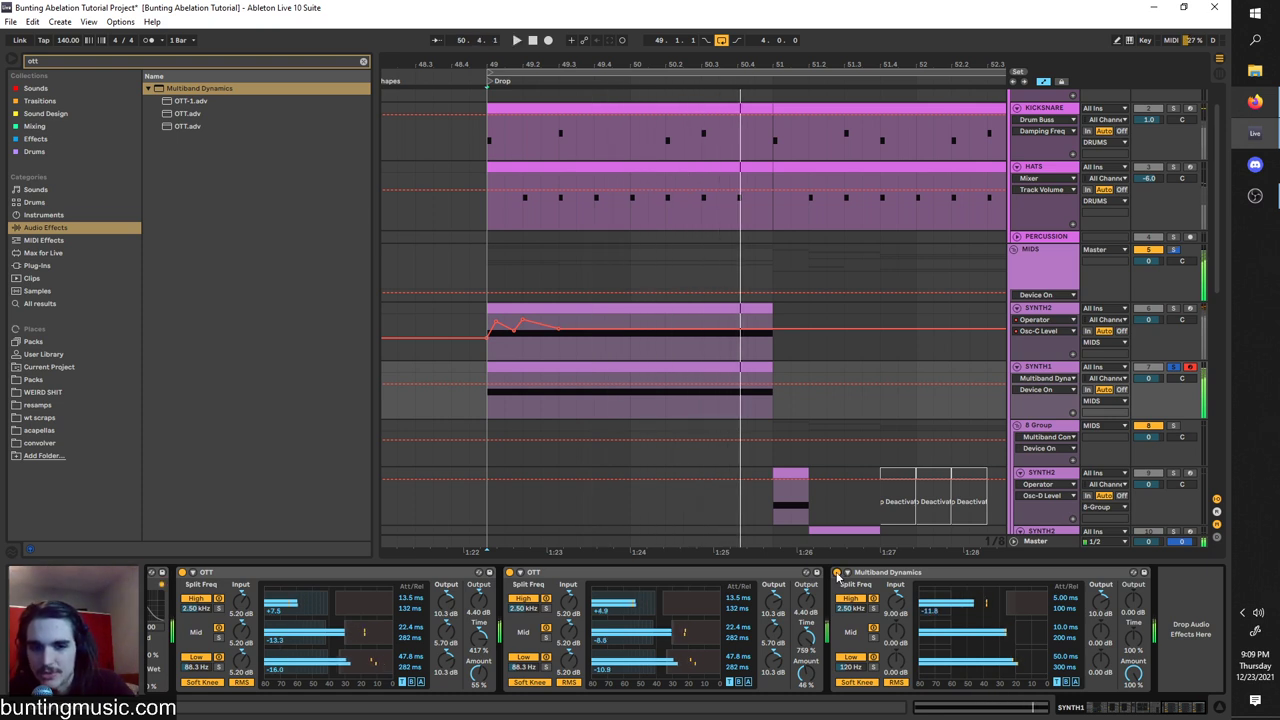
key("space")
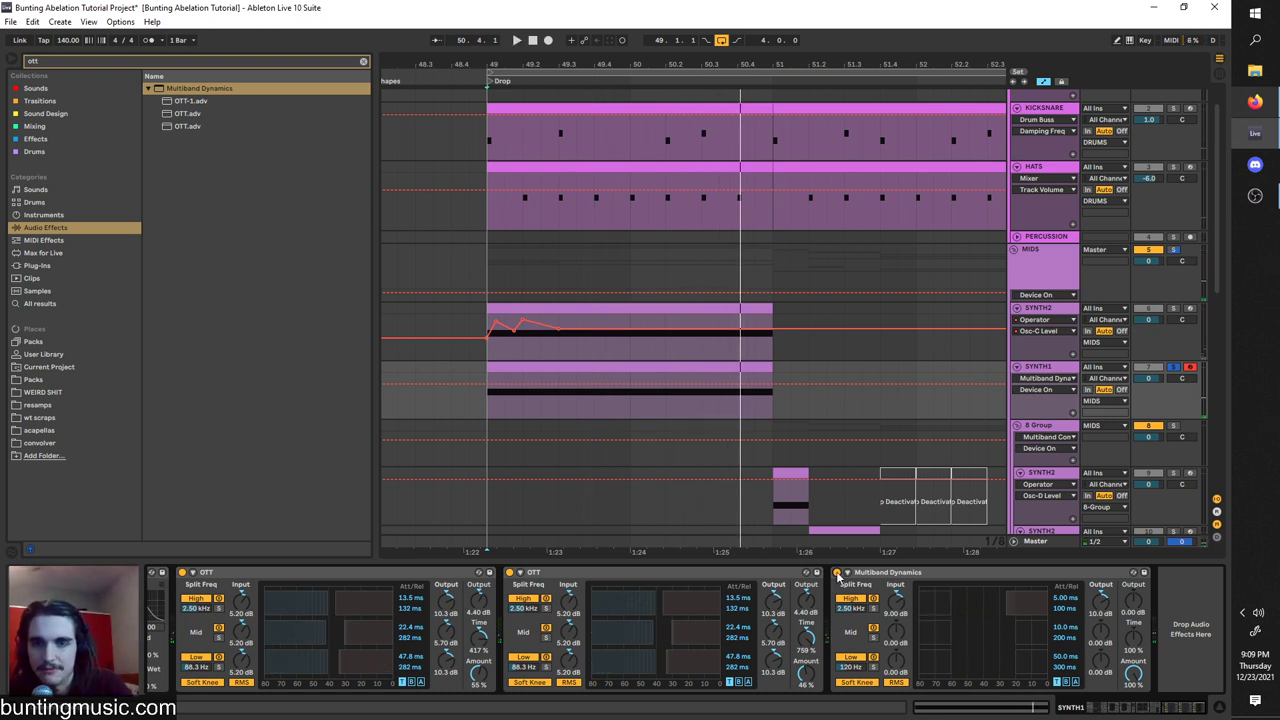
key("space")
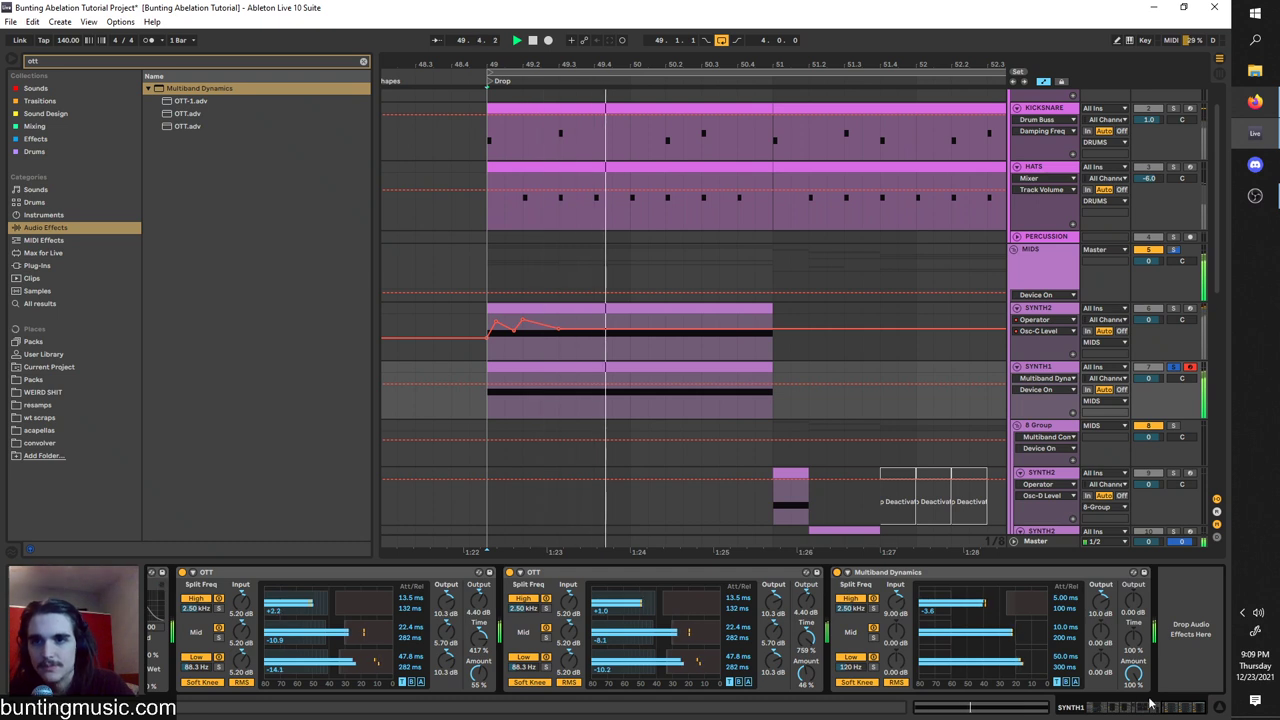
key("space")
Group all SYNTH1 devices from Operator through Multiband Dynamics into an Instrument Rack and show its chain list.
left_click_drag(1166, 707, 1113, 697)
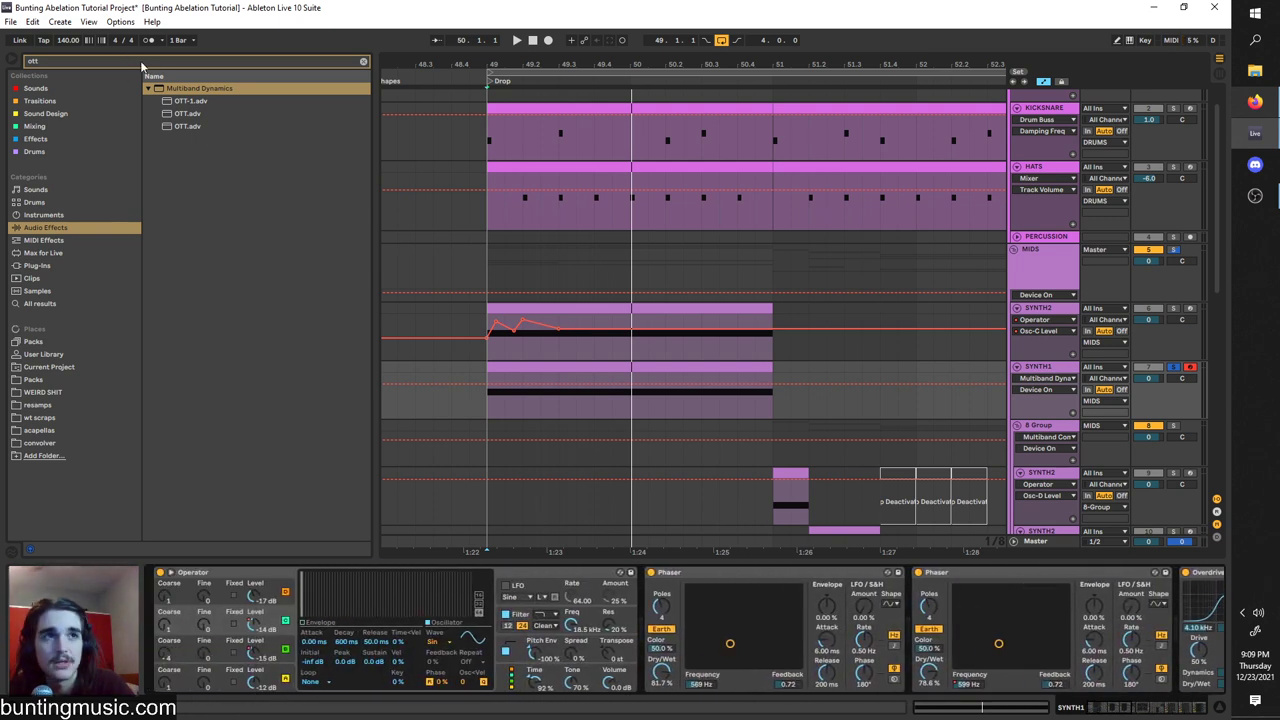
left_click(239, 573)
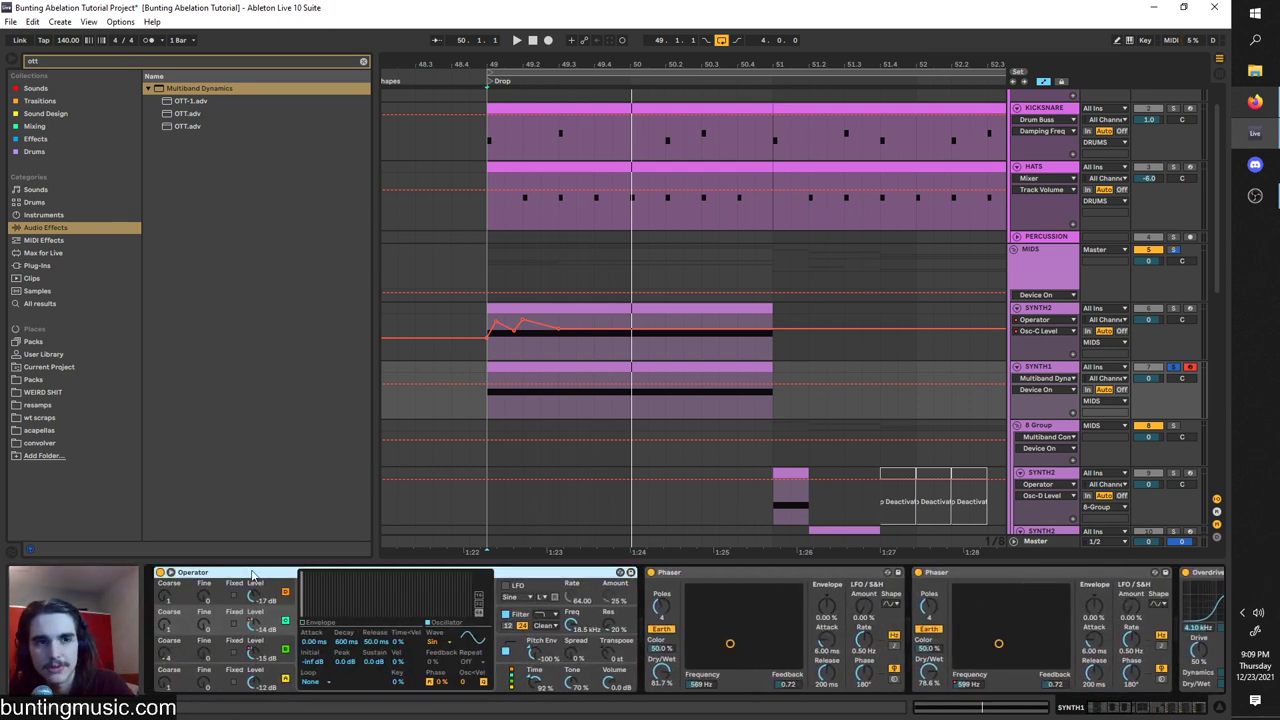
key("shift+Right")
key("shift+Right")
key("shift+Right")
key("shift+Right")
key("shift+Right")
key("shift+Right")
key("shift+Right")
key("shift+Right")
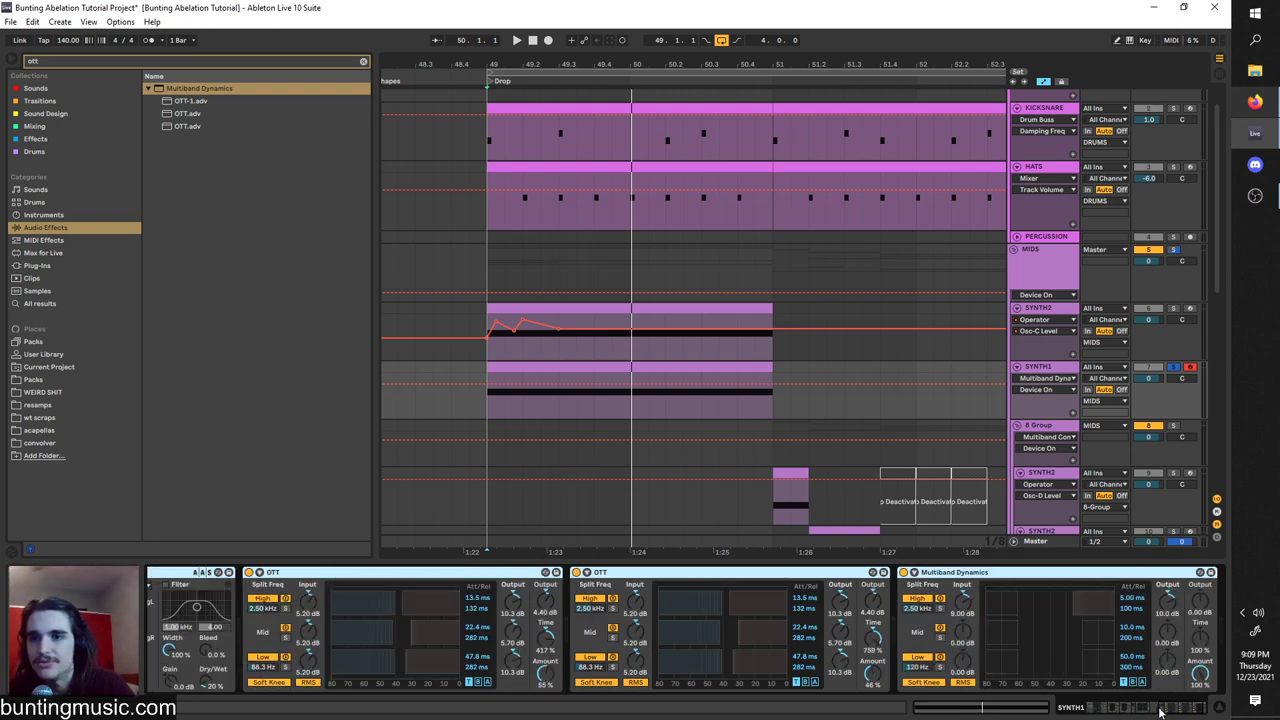
left_click_drag(1168, 710, 1085, 708)
left_click(160, 605)
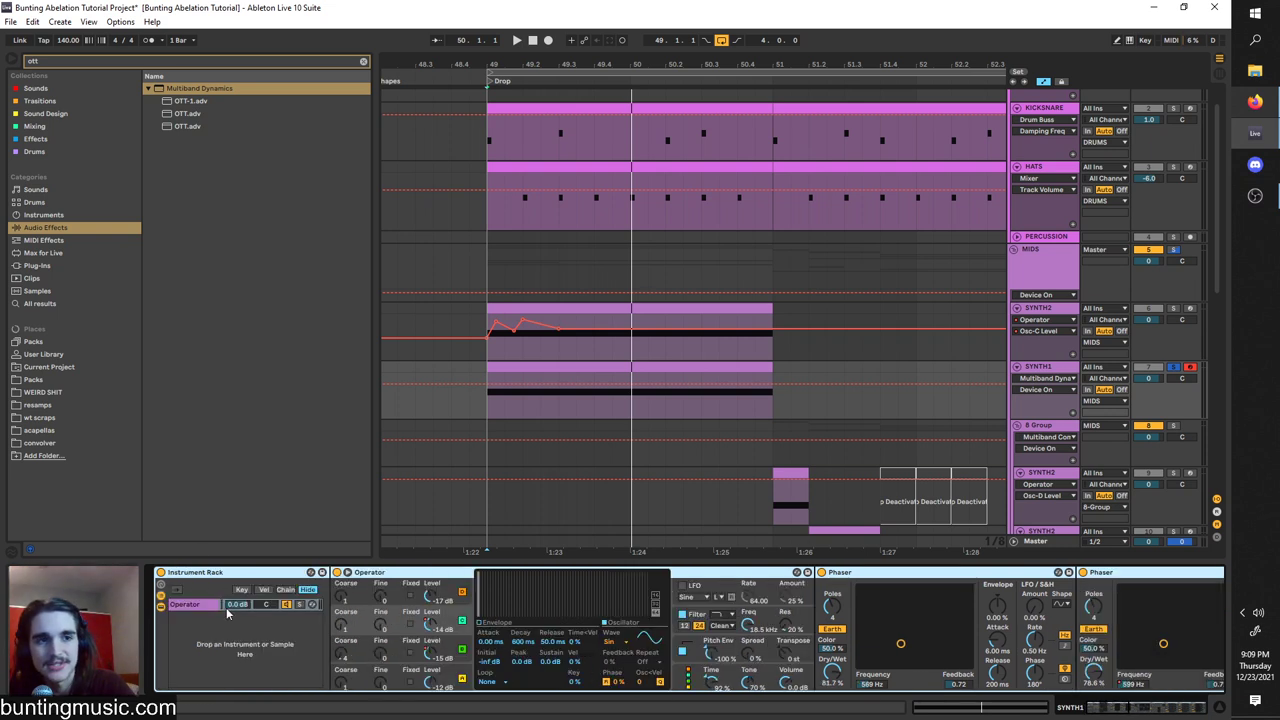
Duplicate the Operator chain in the rack and delete every effect after Operator from the copy, keeping Operator itself.
key("ctrl+d")
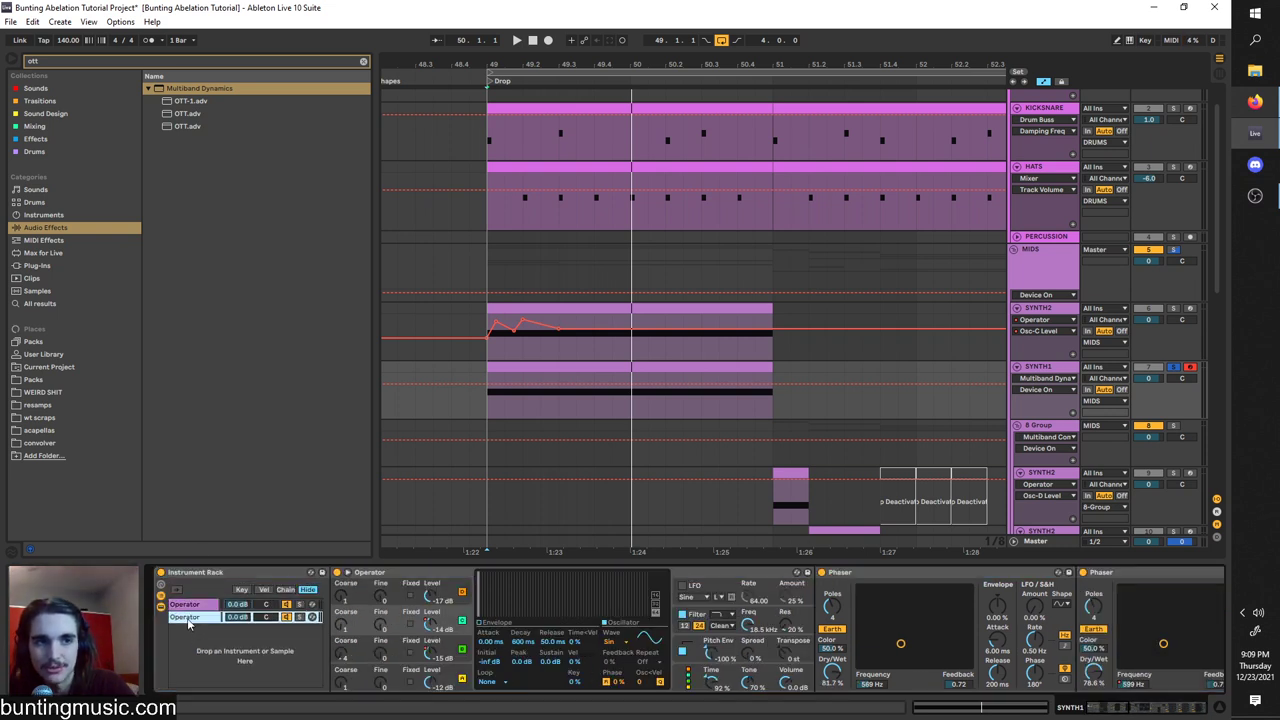
left_click(782, 578)
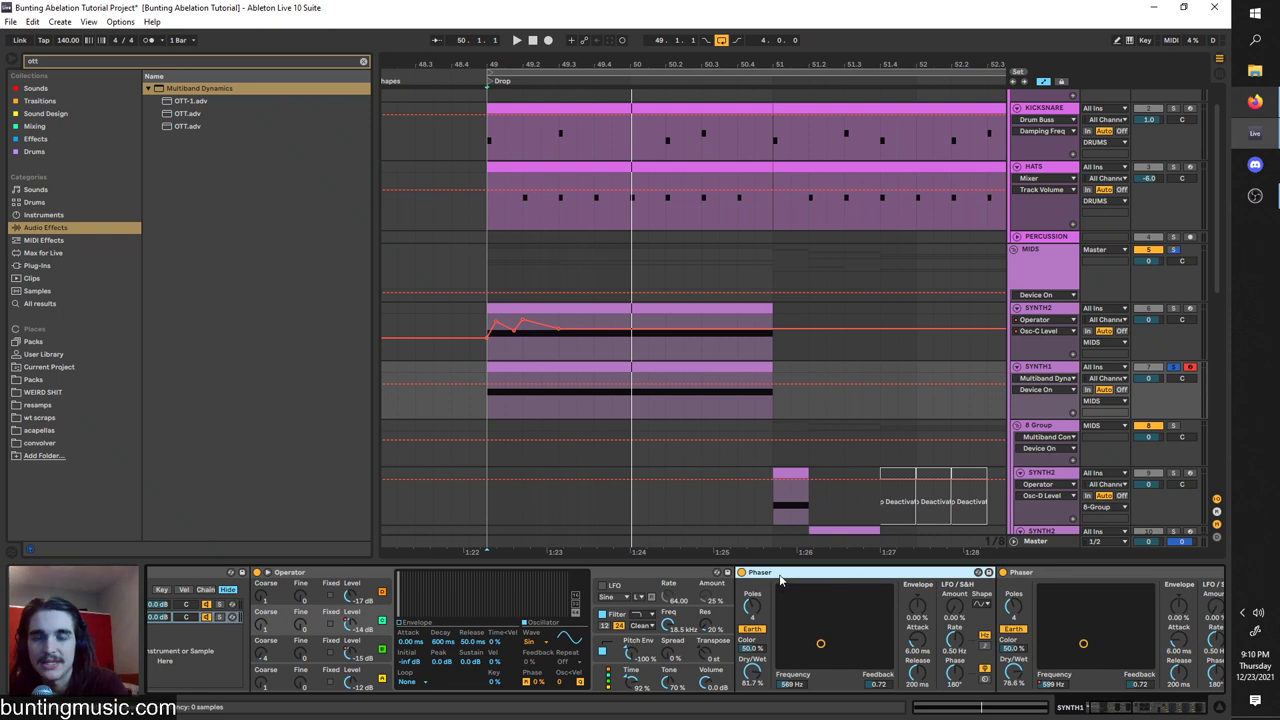
key("Delete")
key("Delete")
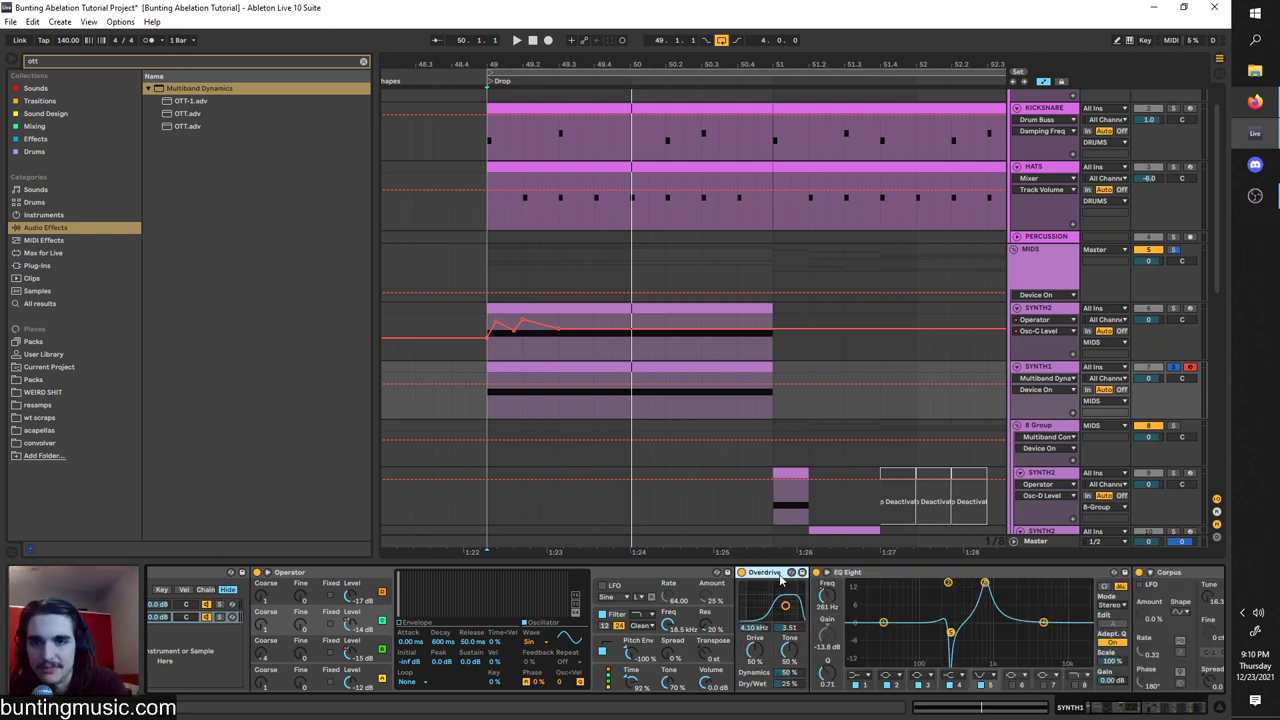
key("Delete")
key("Delete")
key("Delete")
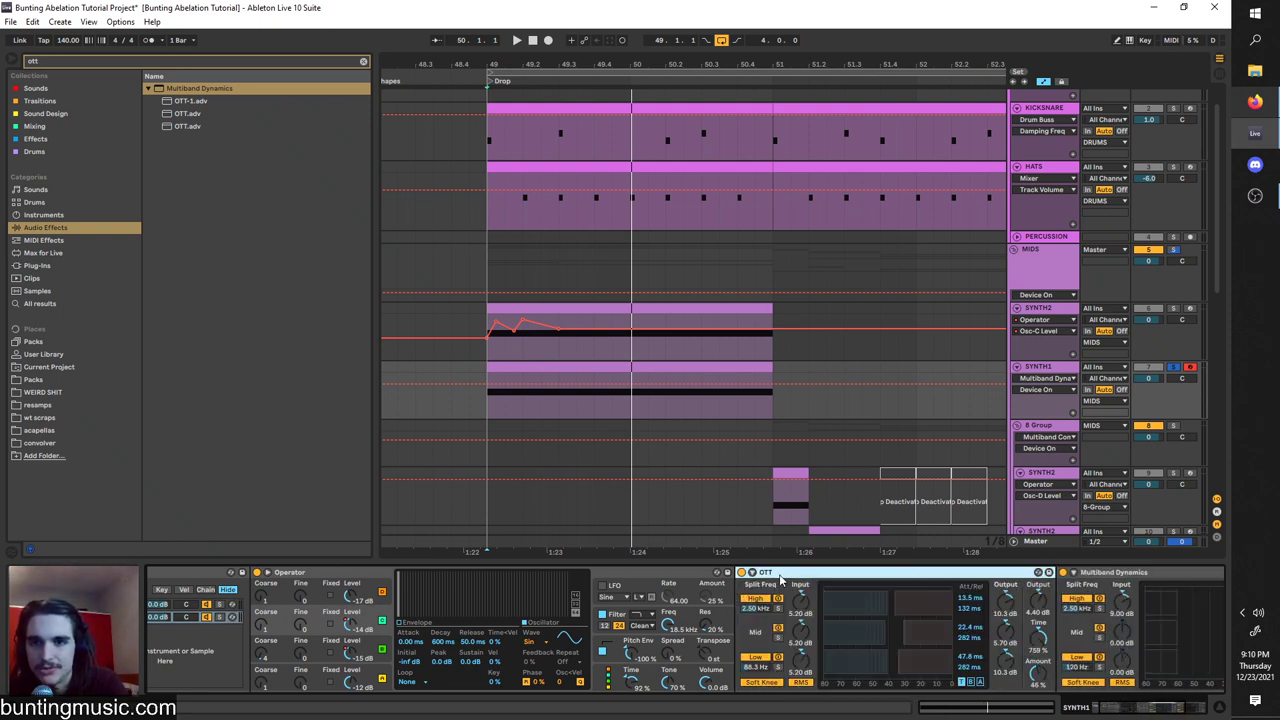
key("Delete")
key("Delete")
key("Delete")
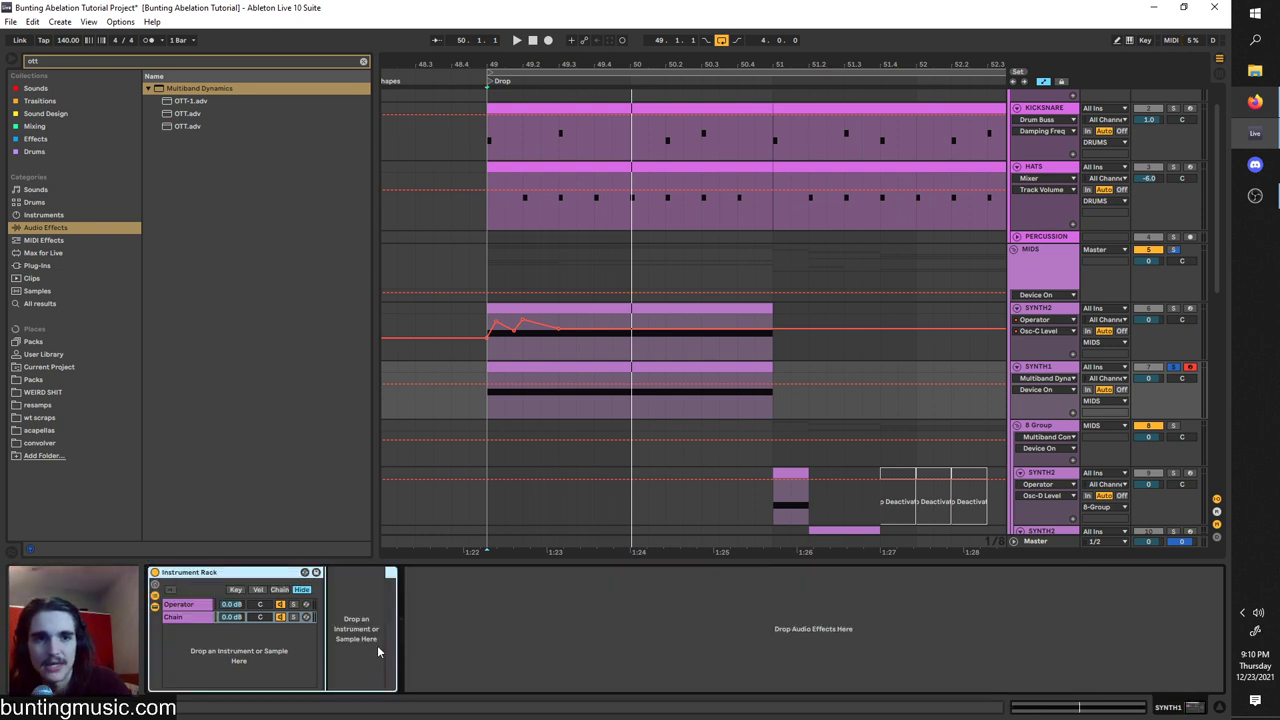
left_click(197, 621)
key("ctrl+z")
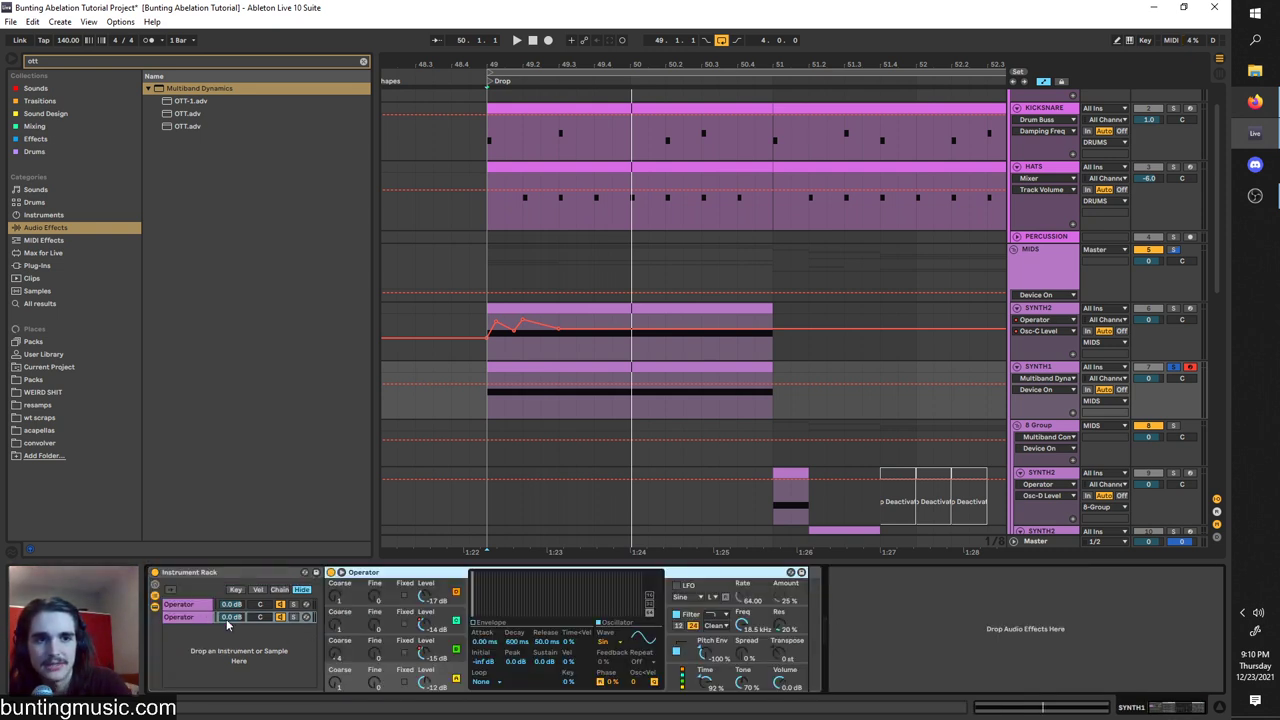
Turn off oscillators B, C and D in the duplicated chain's Operator, leaving only oscillator A active.
left_click(456, 649)
left_click(456, 620)
left_click(456, 592)
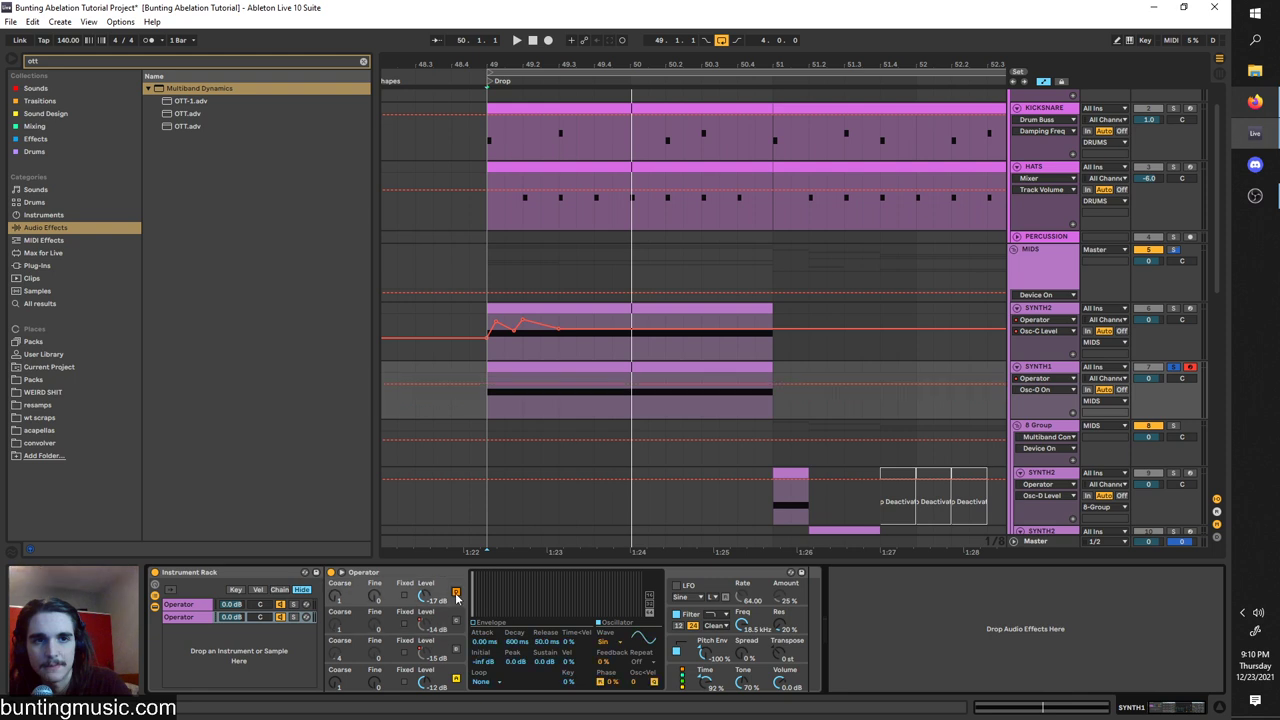
scroll(717, 682, "up", 1)
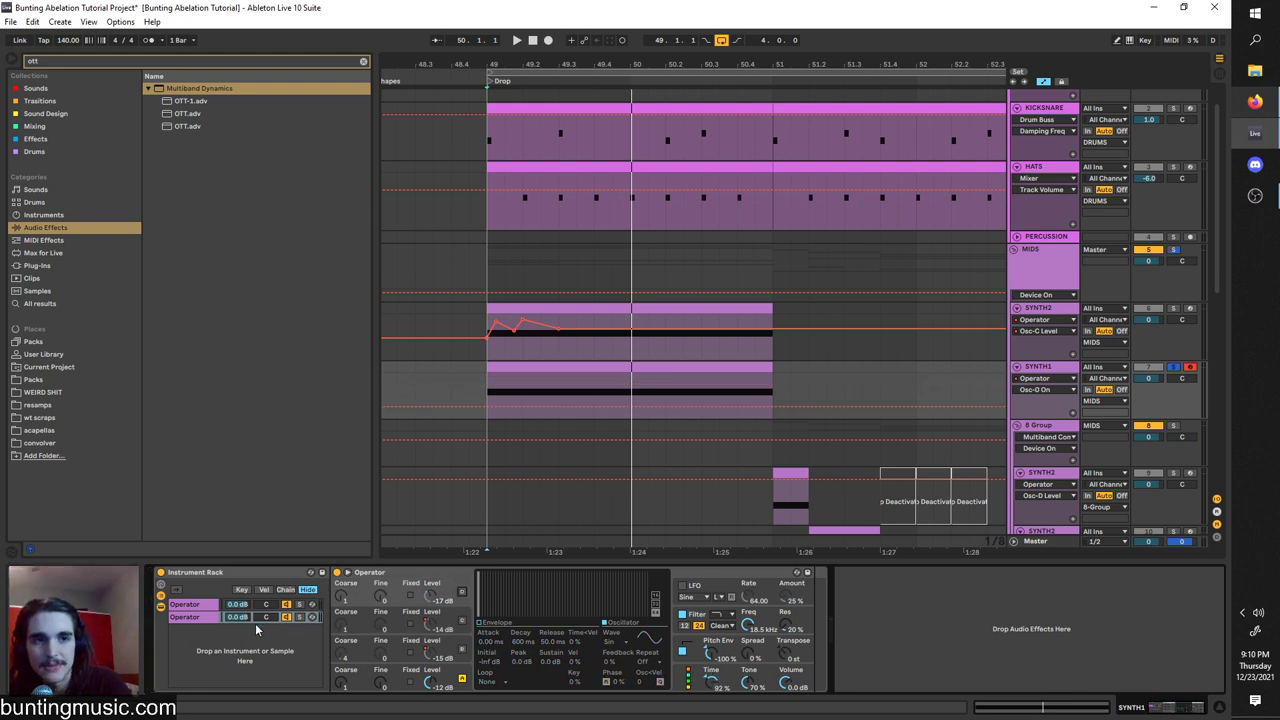
left_click(457, 679)
Insert an EQ Eight between Operator and the first Phaser in the original chain, with a low cut at 122 Hz.
left_click(206, 606)
scroll(516, 668, "down", 1)
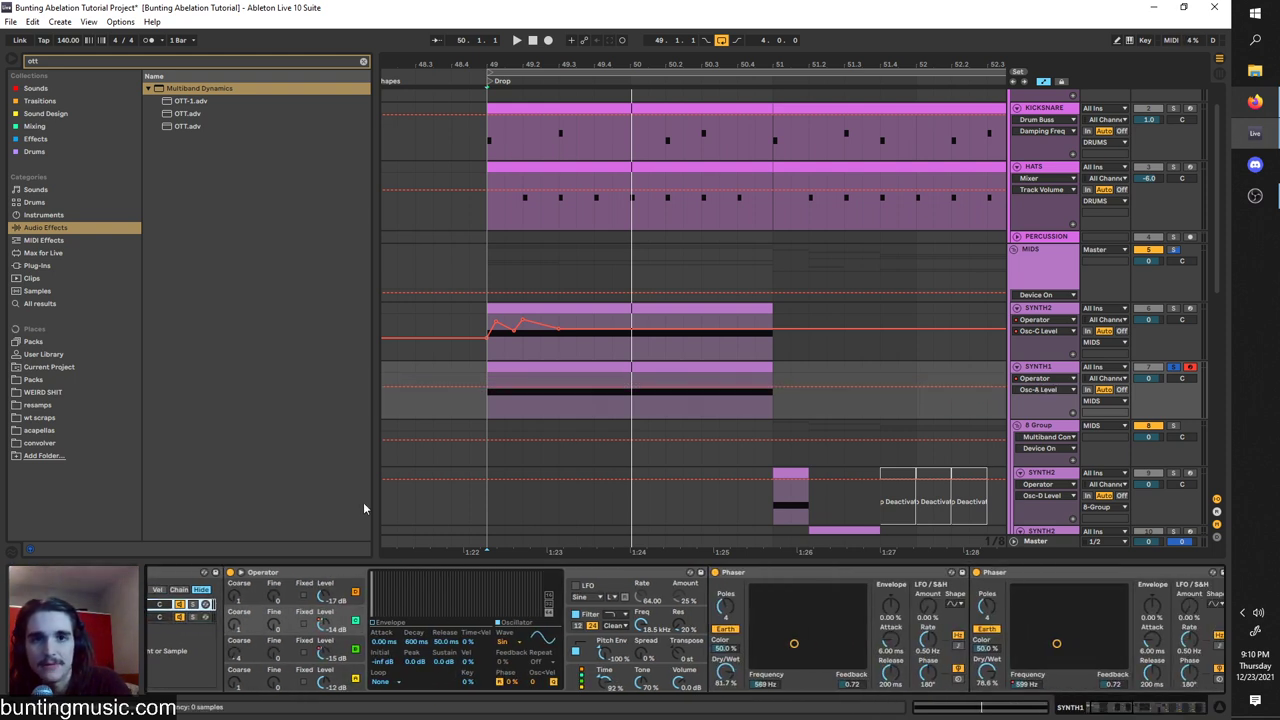
left_click_drag(48, 59, 1, 36)
type("eq")
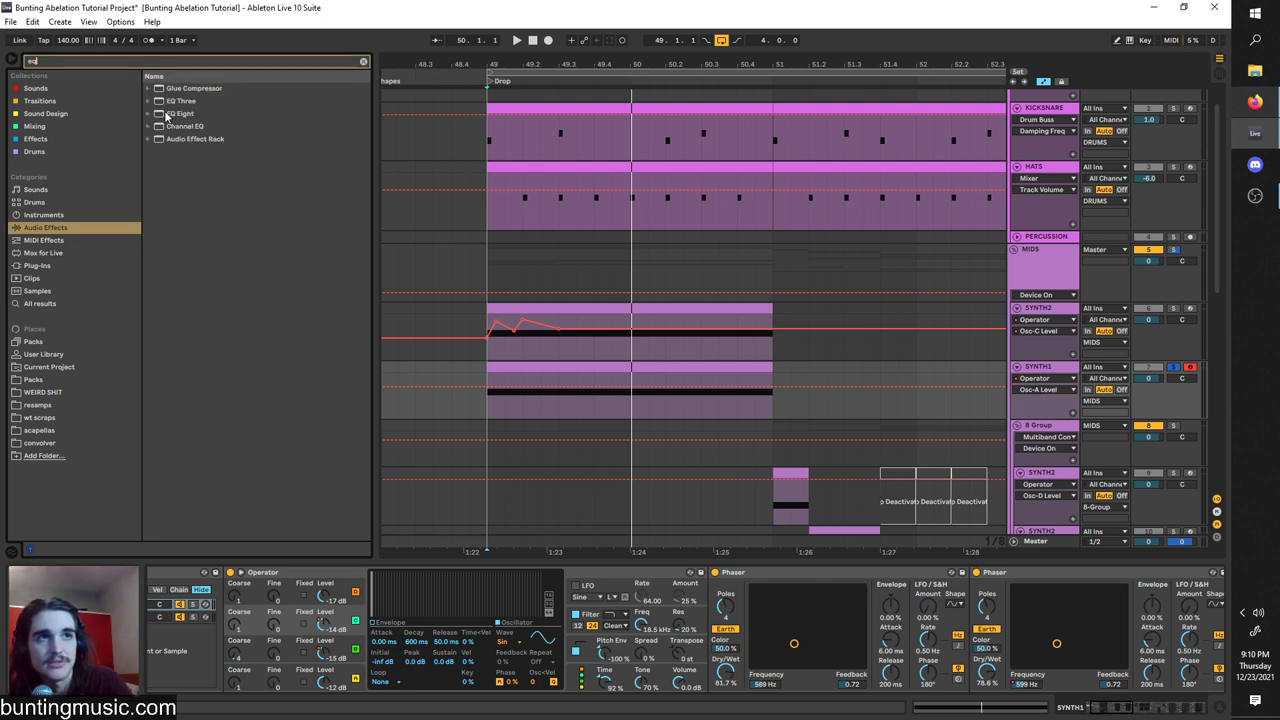
left_click_drag(163, 116, 732, 632)
left_click(665, 676)
left_click(664, 597)
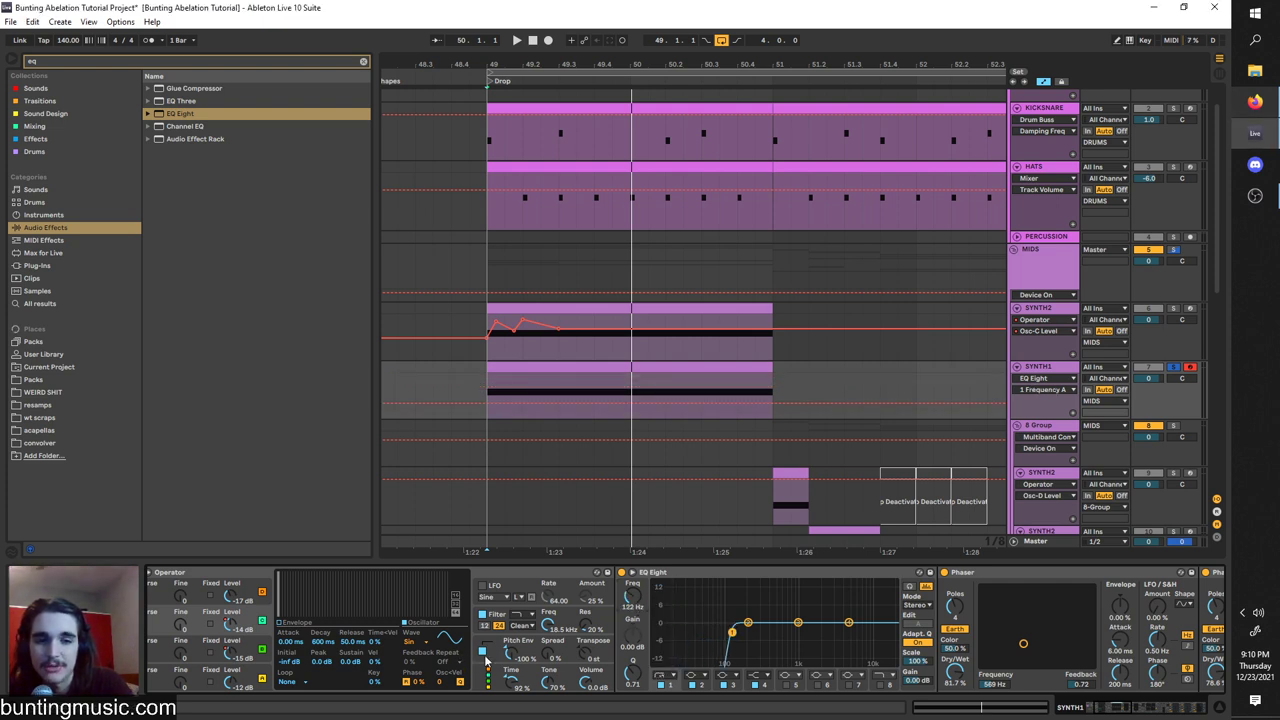
scroll(527, 656, "right", 5)
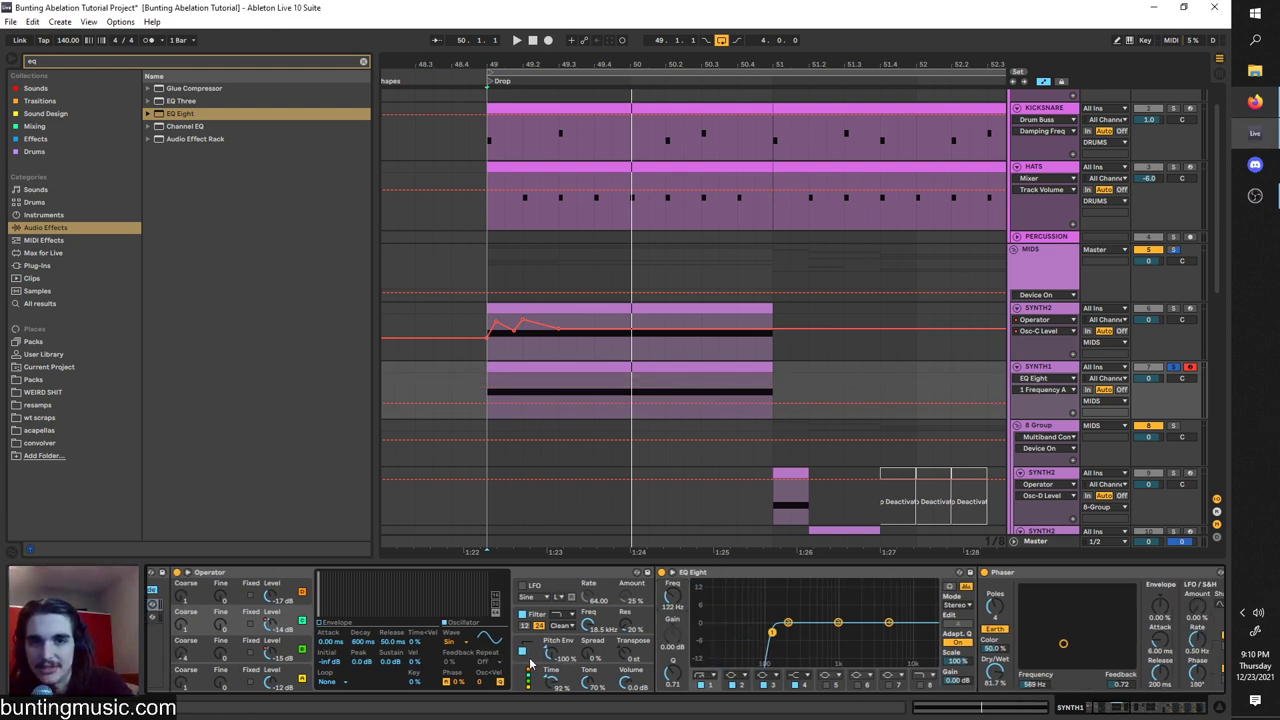
Play the clip to hear the layered rack and review the original chain's devices from EQ Eight to Multiband Dynamics.
left_click_drag(1117, 708, 1170, 708)
key("space")
key("space")
scroll(655, 594, "right", 10)
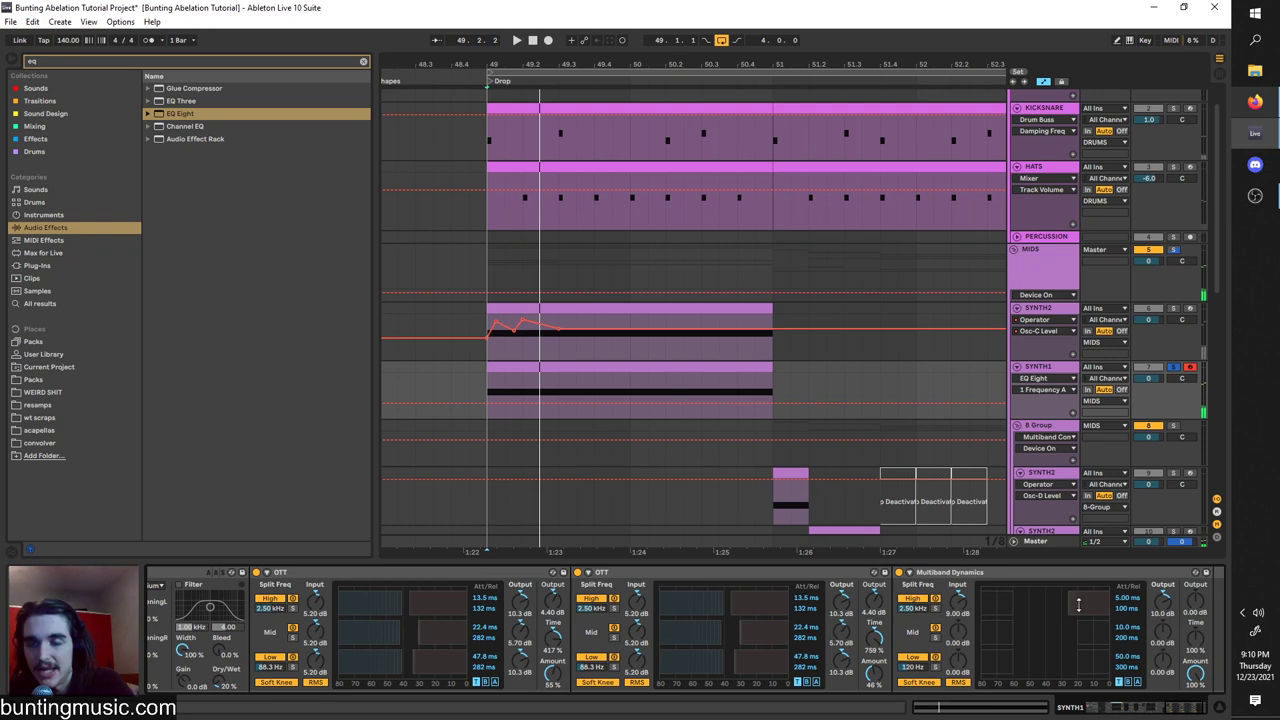
scroll(628, 624, "left", 4)
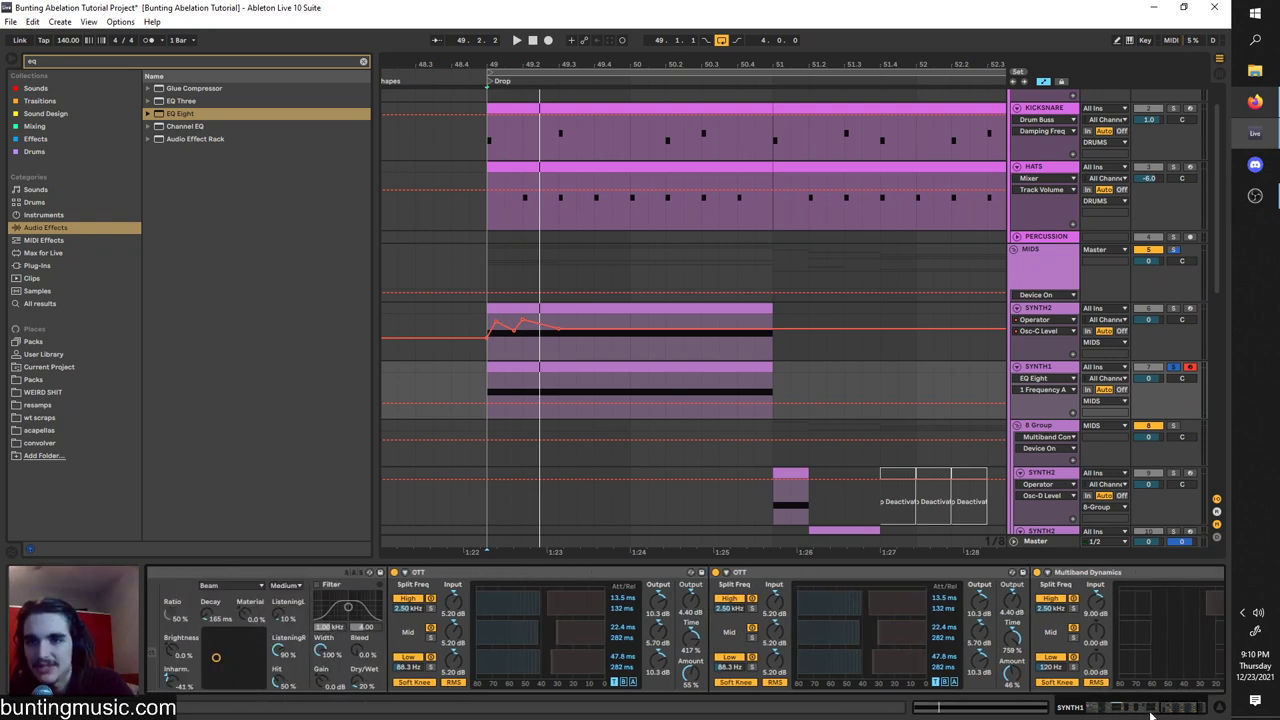
left_click_drag(1160, 710, 1093, 709)
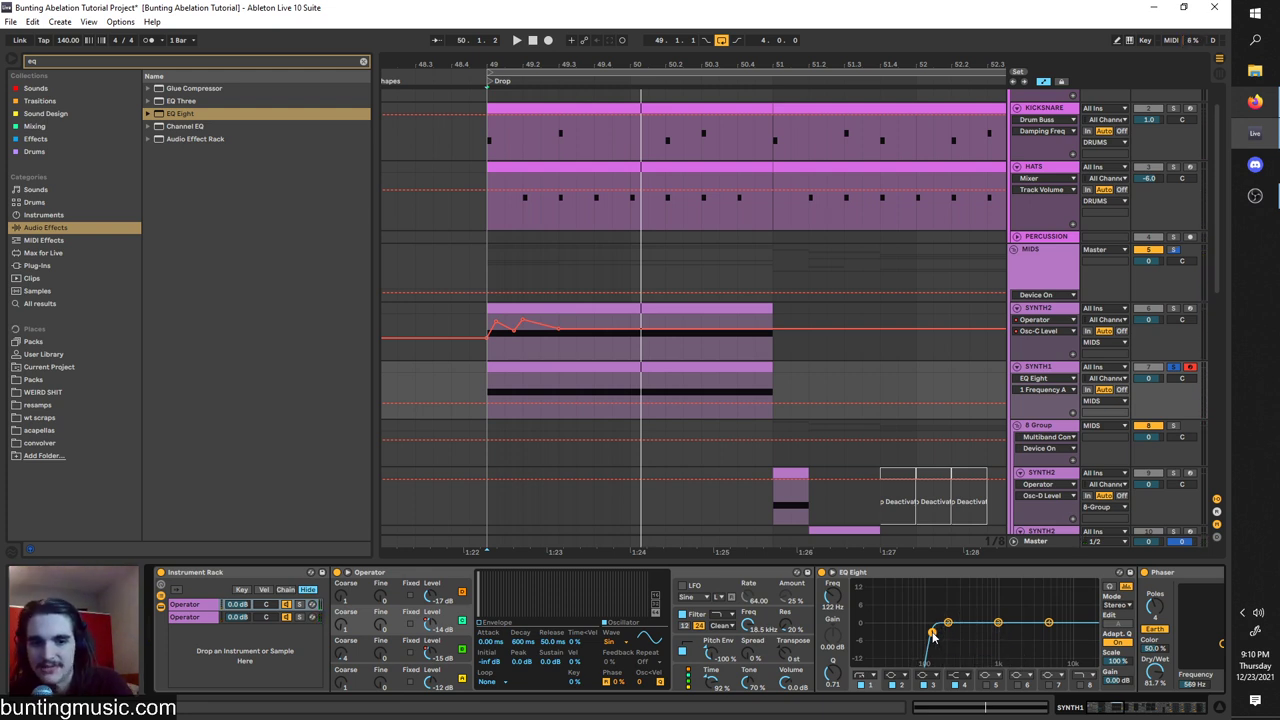
key("space")
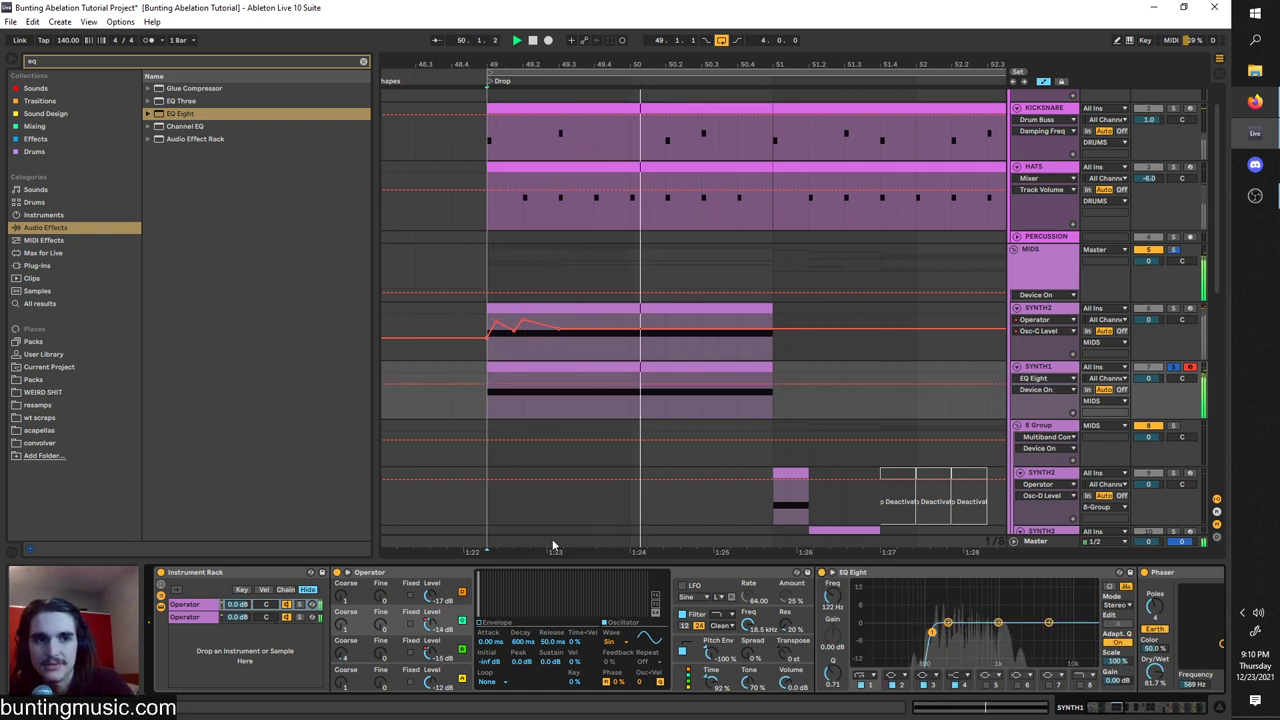
key("space")
key("space")
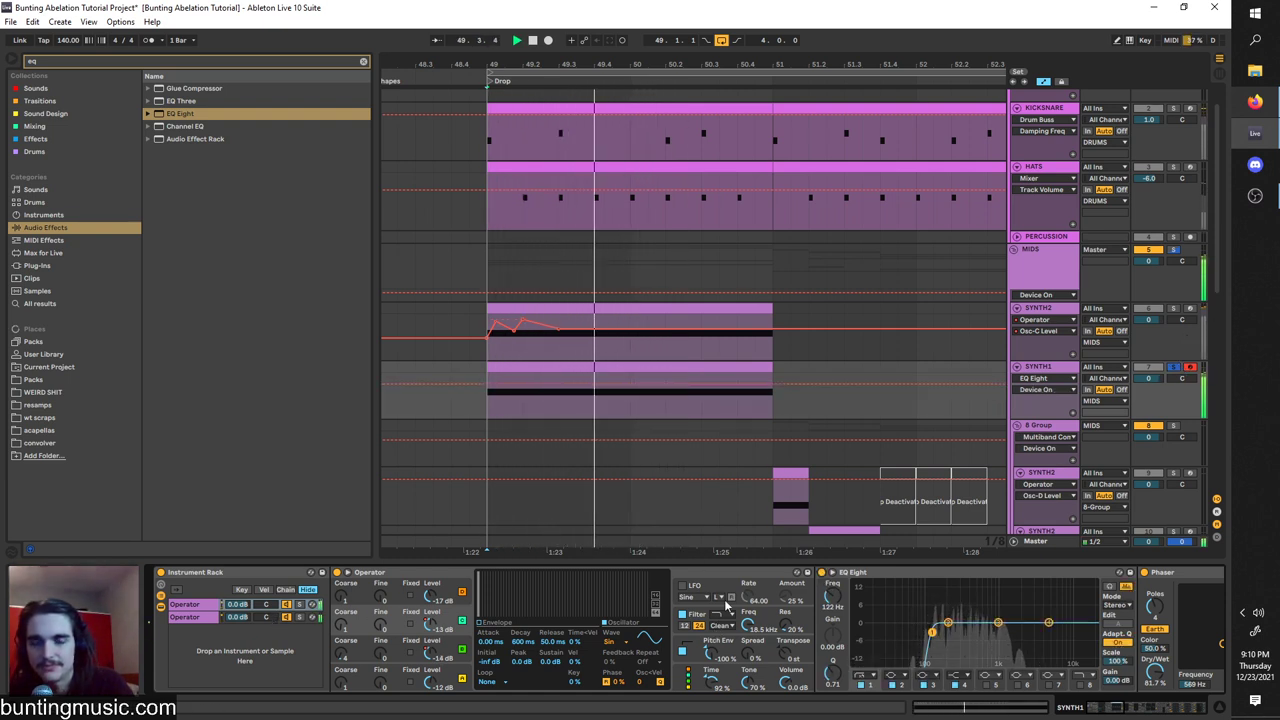
Draw a Pitch Bend envelope in the SYNTH1 clip, flat until just before bar 2 and falling to about -6745 at the end.
double_click(596, 363)
key("space")
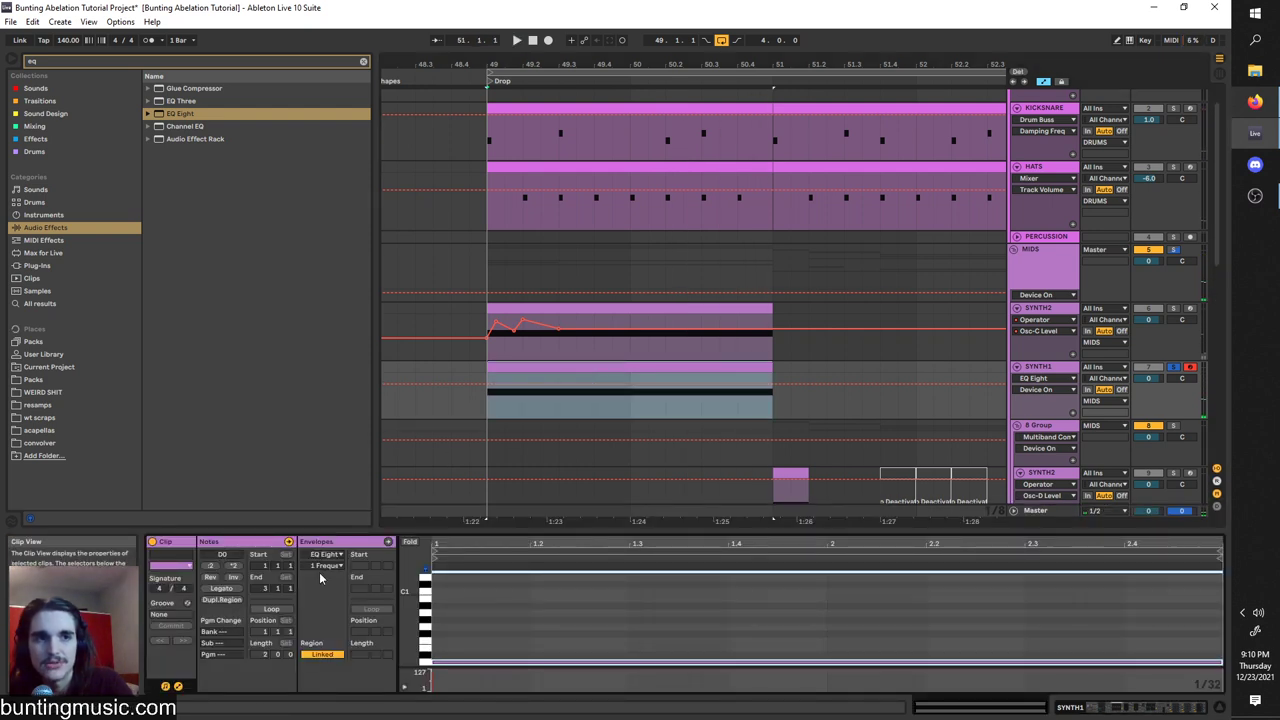
left_click(322, 556)
left_click(362, 390)
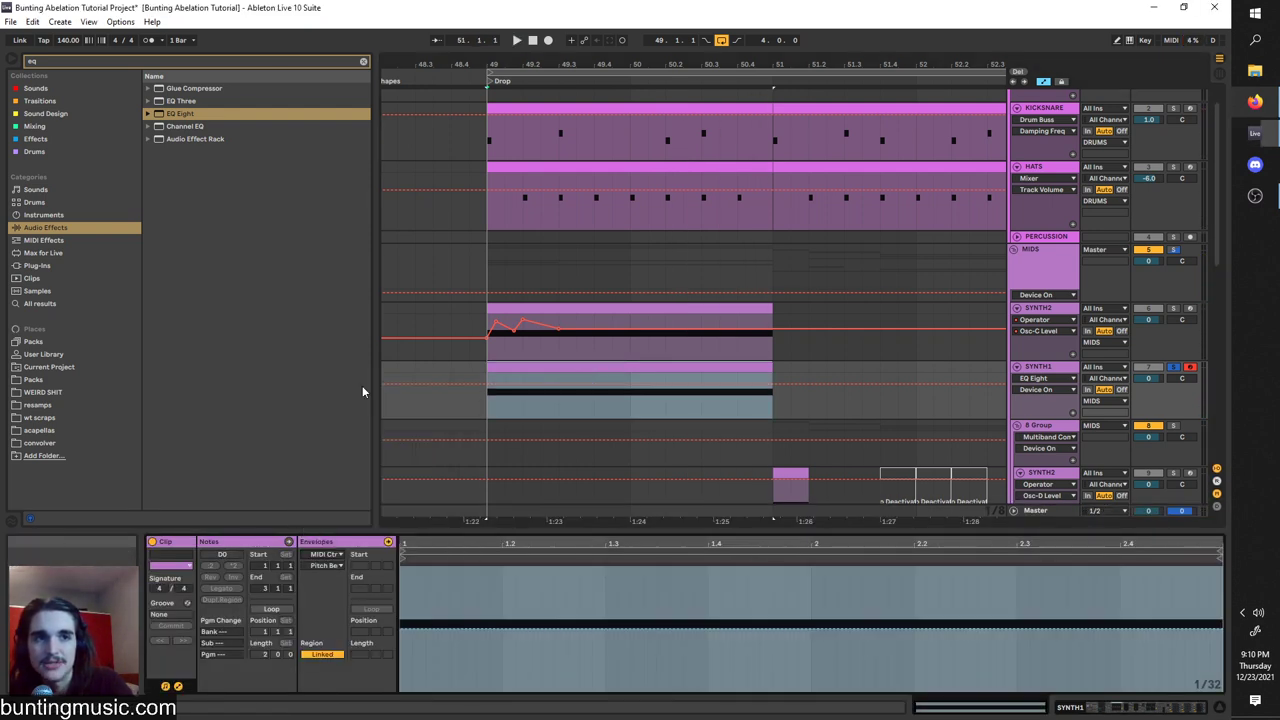
left_click(178, 687)
left_click(178, 687)
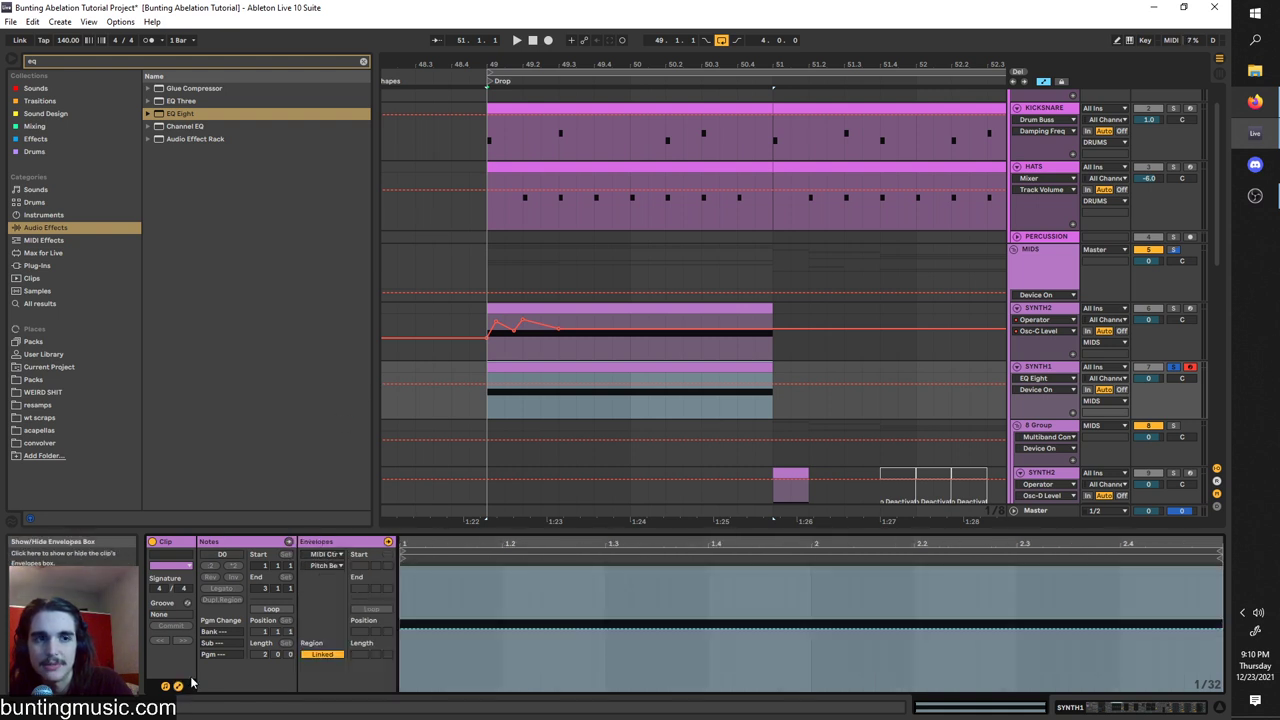
left_click(814, 629)
left_click_drag(822, 629, 1210, 680)
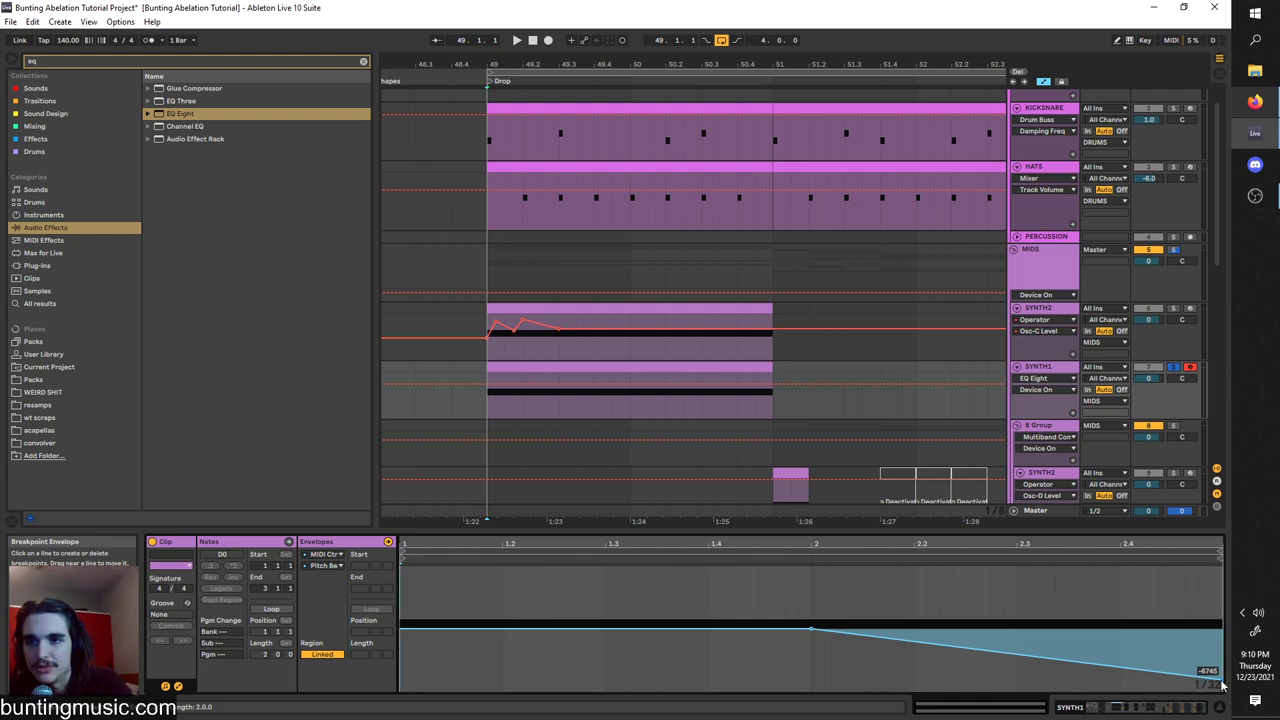
key("space")
left_click_drag(813, 628, 790, 628)
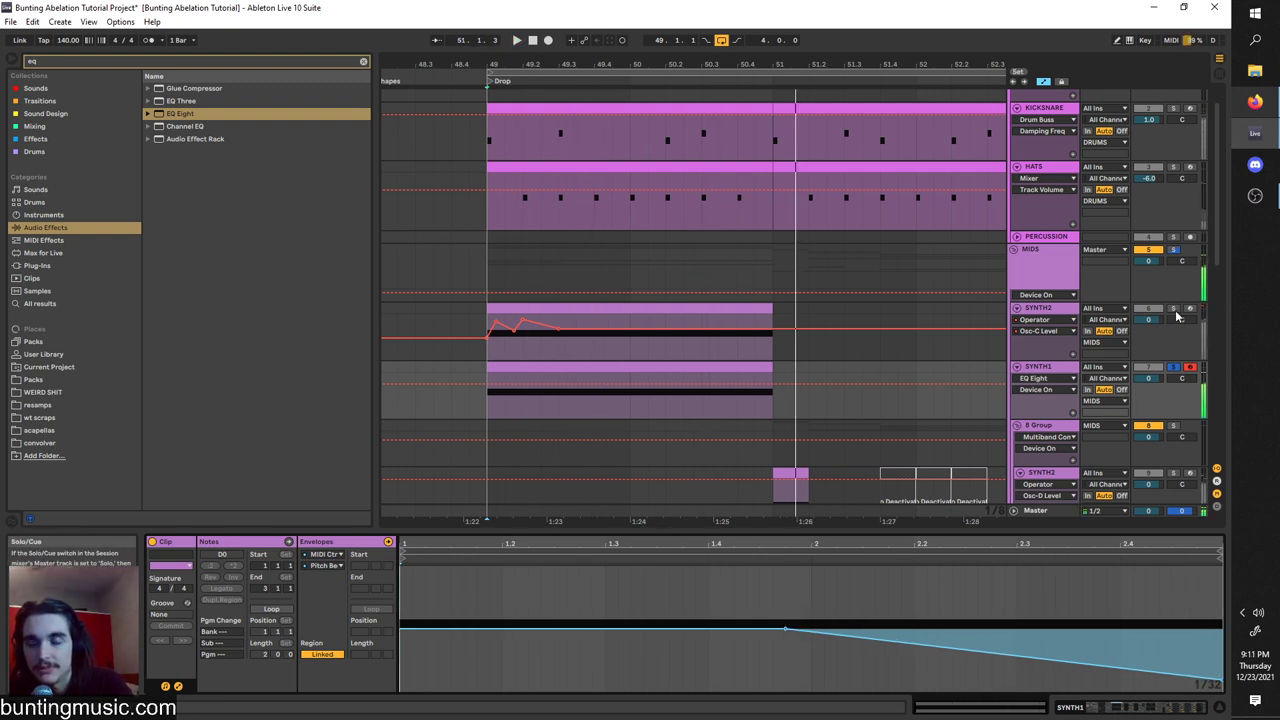
Solo the original SYNTH2 during playback and compare it with SYNTH1, returning to SYNTH1's devices.
left_click(1175, 309)
key("space")
key("space")
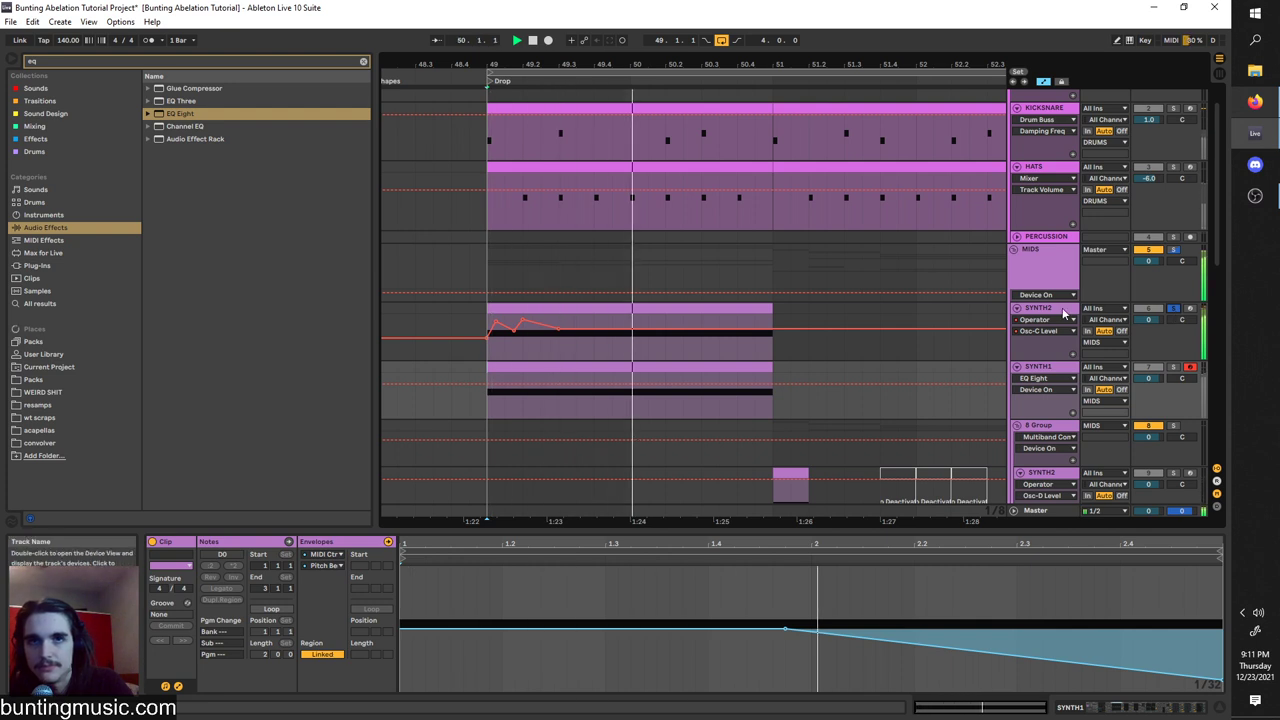
left_click(1045, 369)
double_click(1045, 370)
key("space")
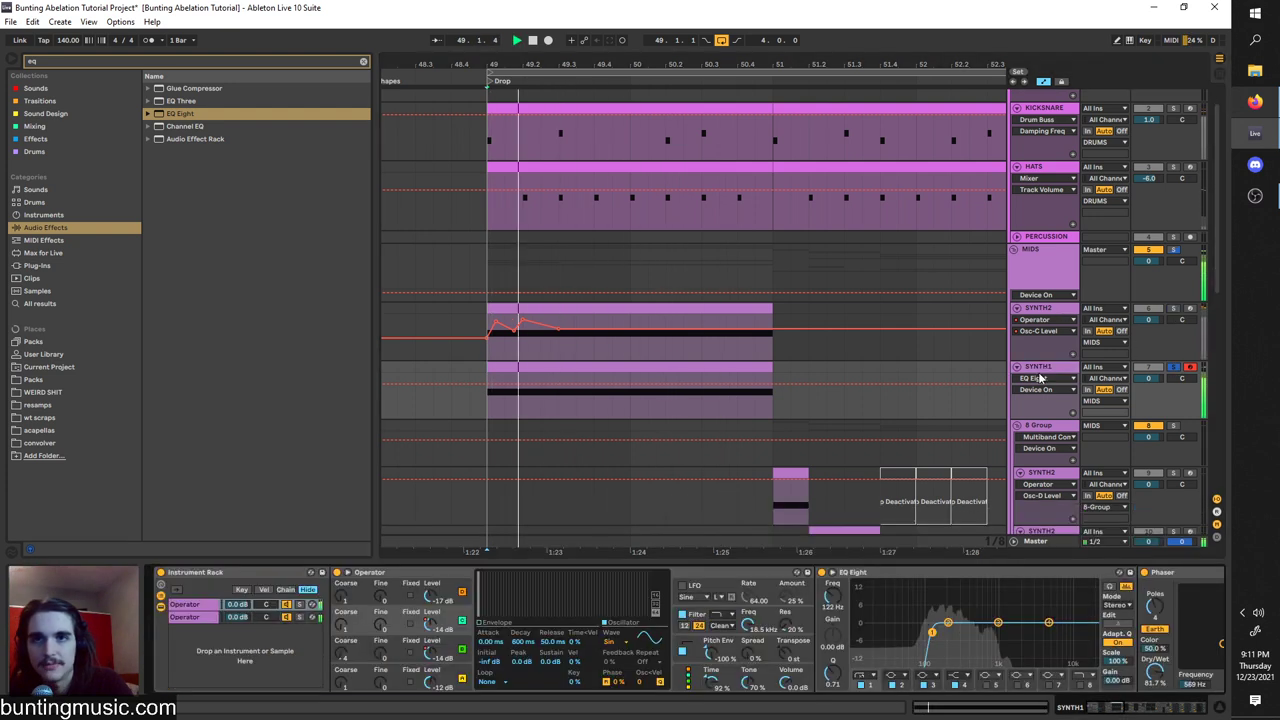
key("space")
Adjust the Coarse ratio of oscillator B in the first chain's Operator and try oscillator C's Coarse while auditioning the clip.
left_click(341, 653)
key("space")
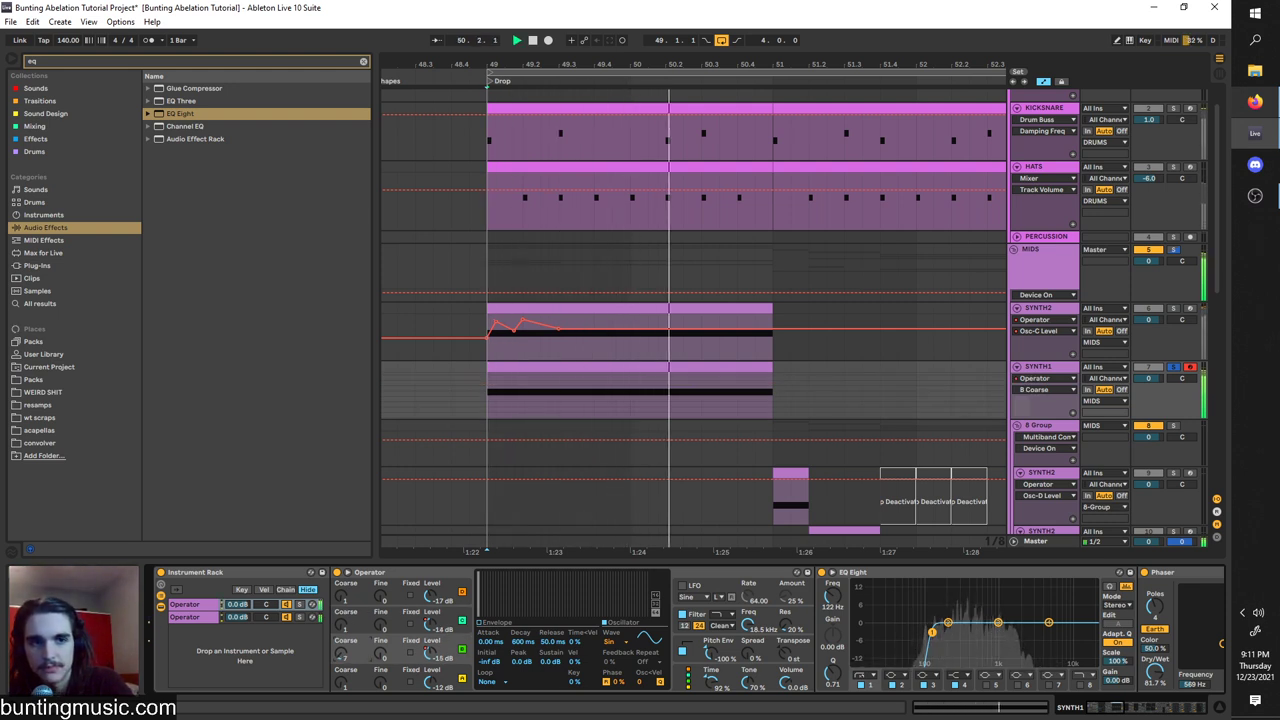
key("space")
key("space")
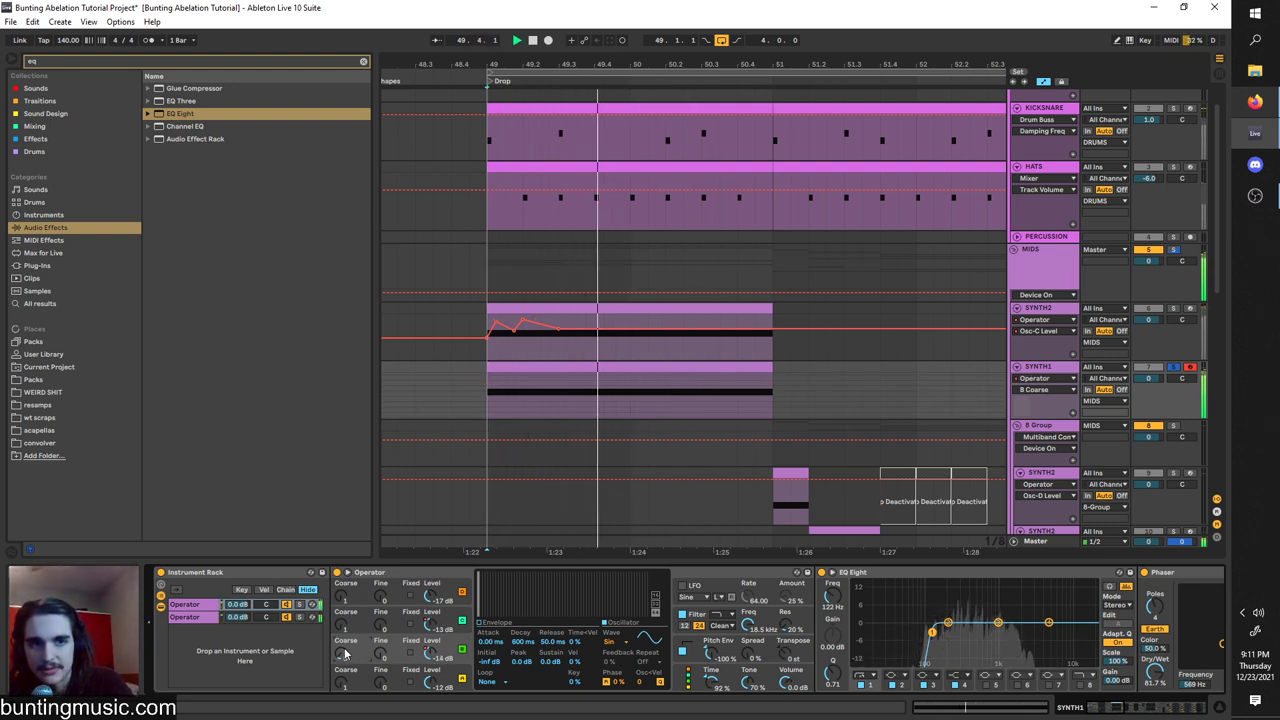
left_click_drag(341, 624, 341, 604)
key("space")
key("space")
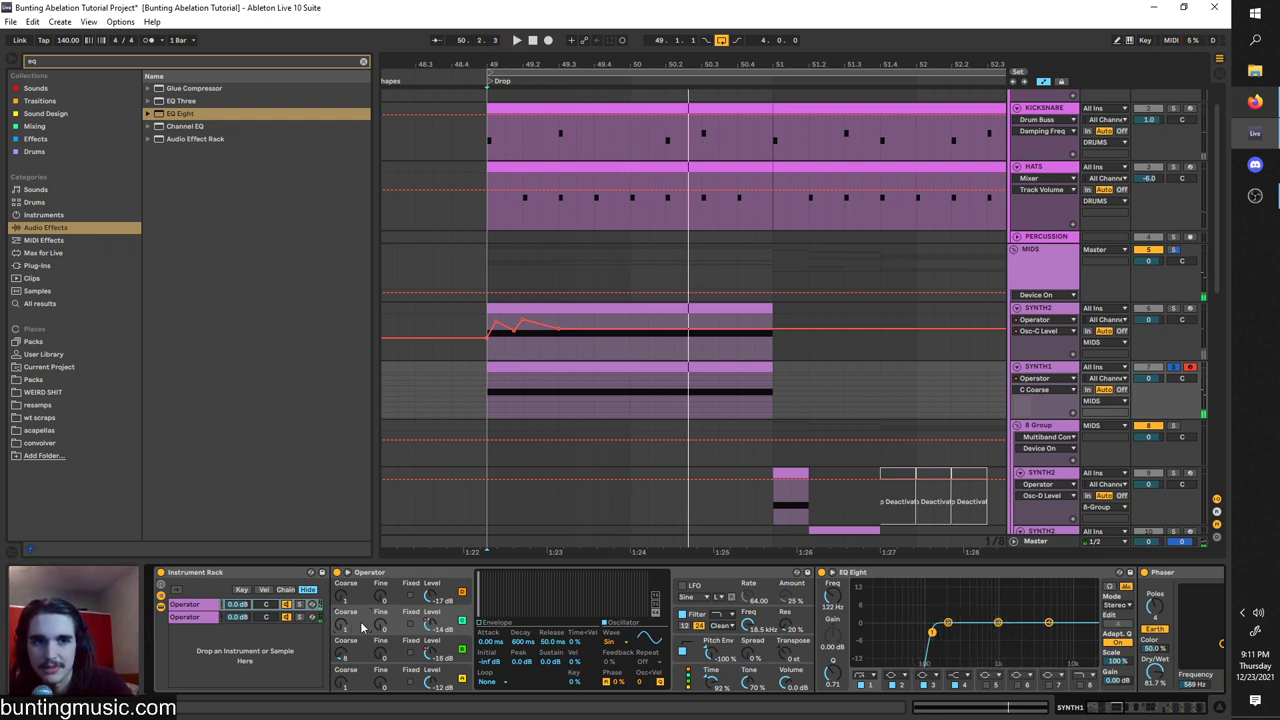
left_click(1048, 367)
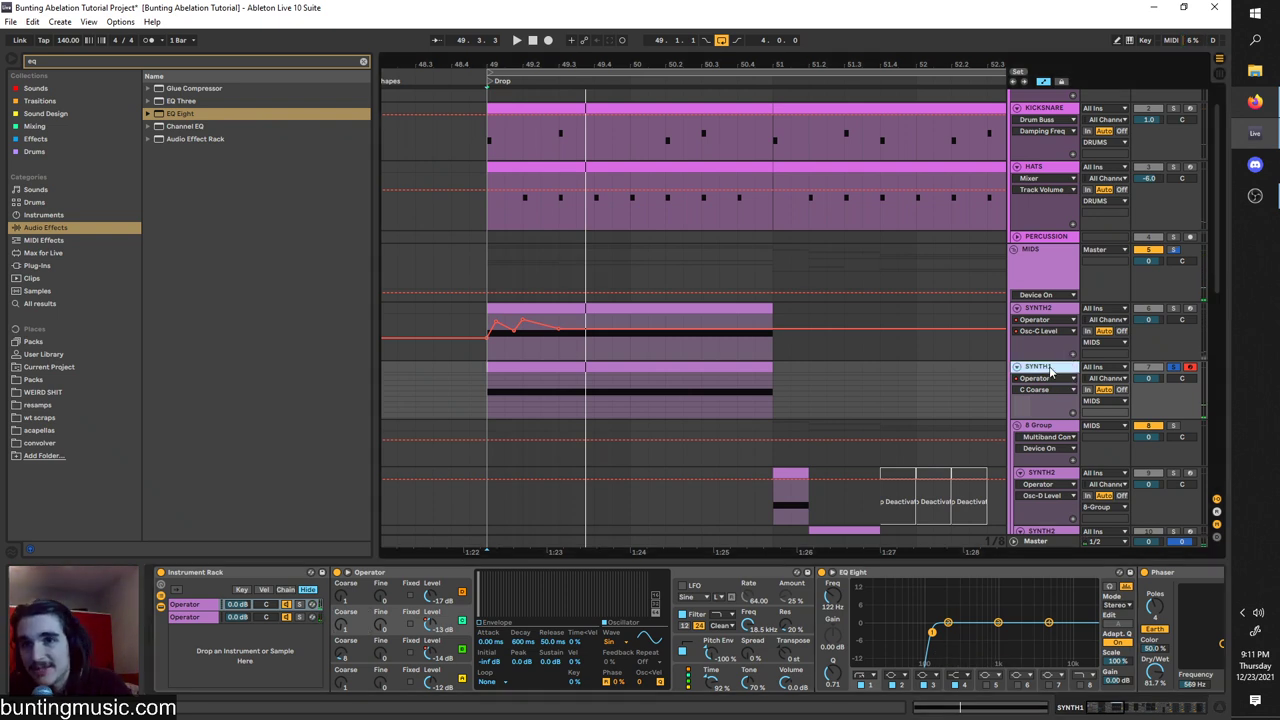
Duplicate the SYNTH1 track and delete the Operator from the first rack chain of the copy.
right_click(1057, 368)
left_click(1033, 376)
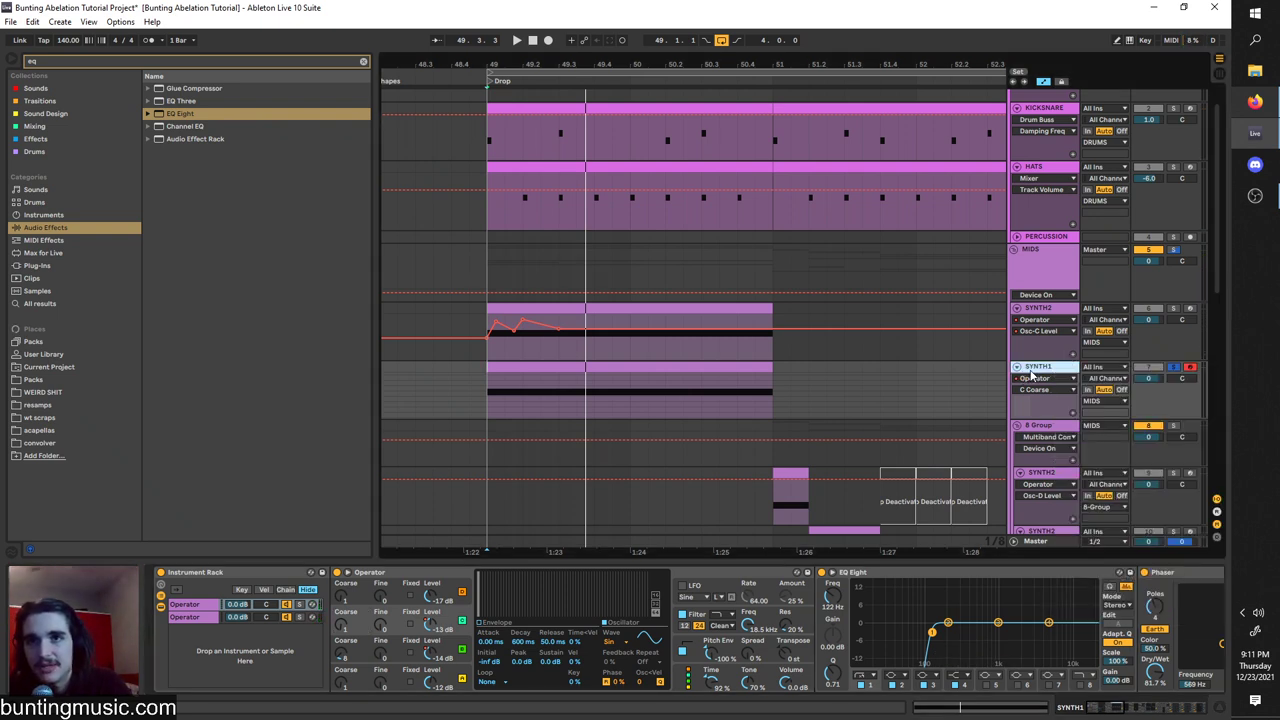
key("ctrl+d")
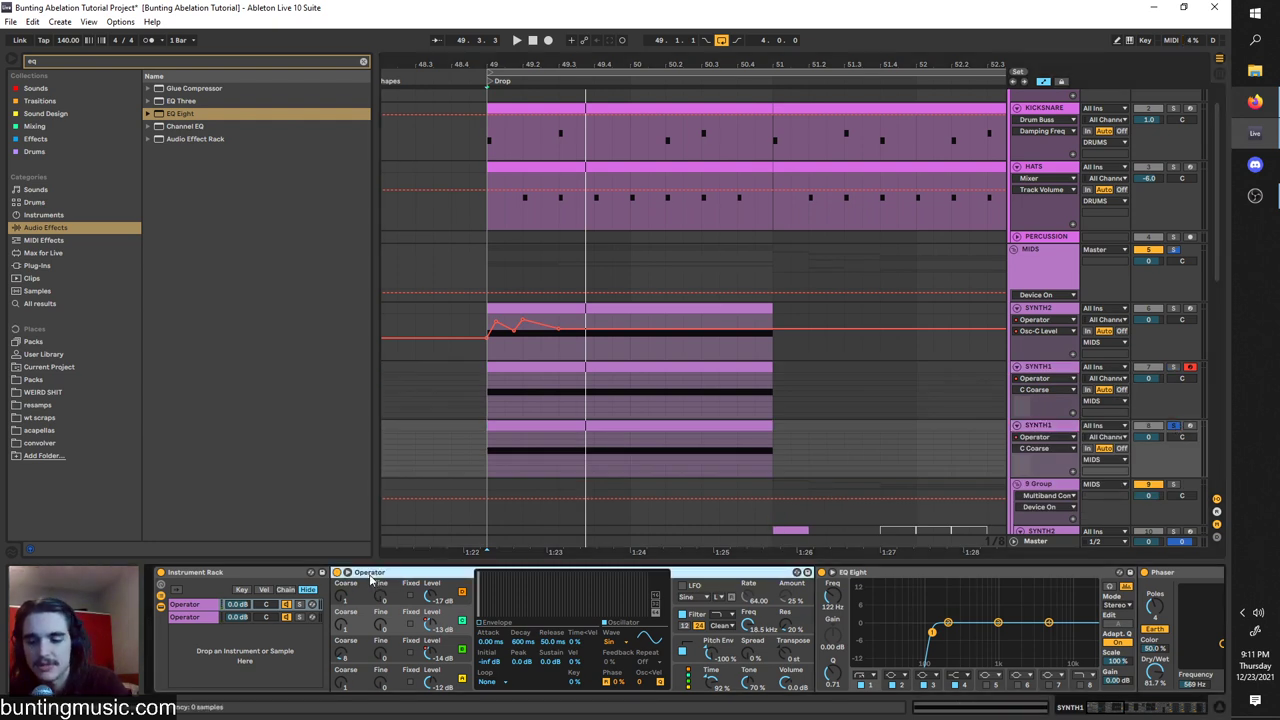
key("Delete")
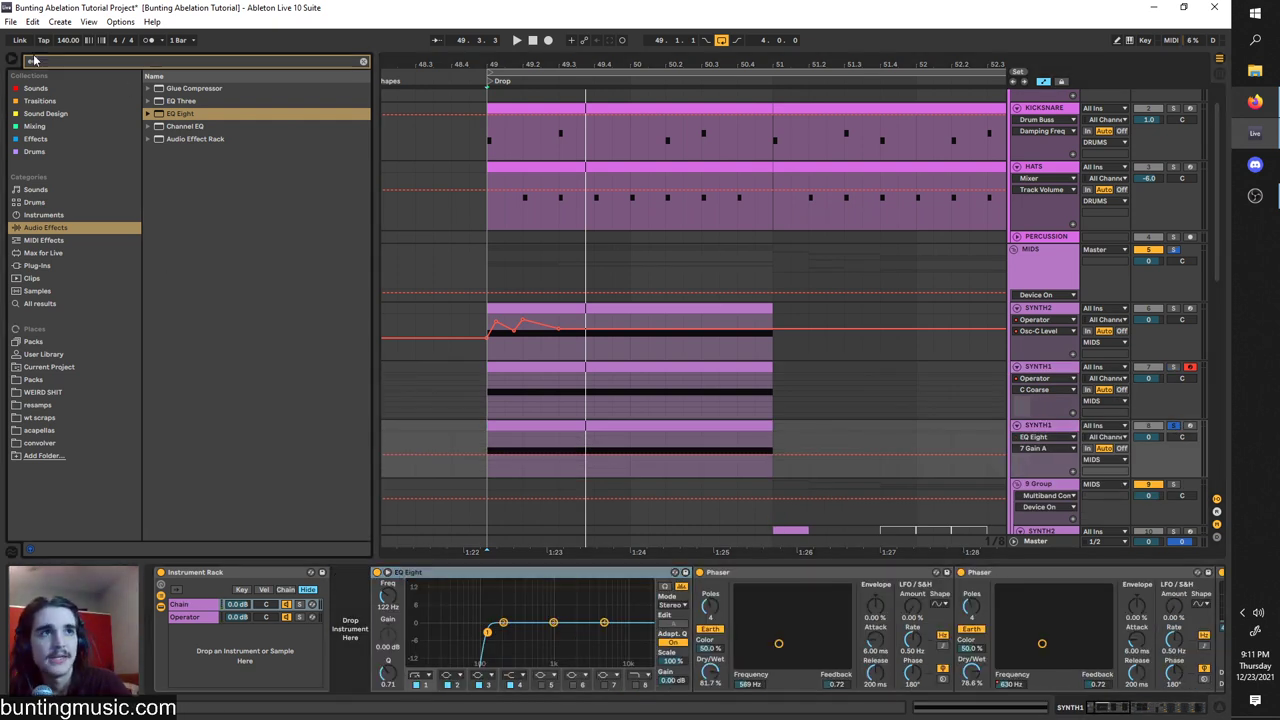
Search the plug-ins for "vita" and load the VST3 Vital into the emptied chain of the duplicated SYNTH1 track.
type("vita")
left_click(88, 266)
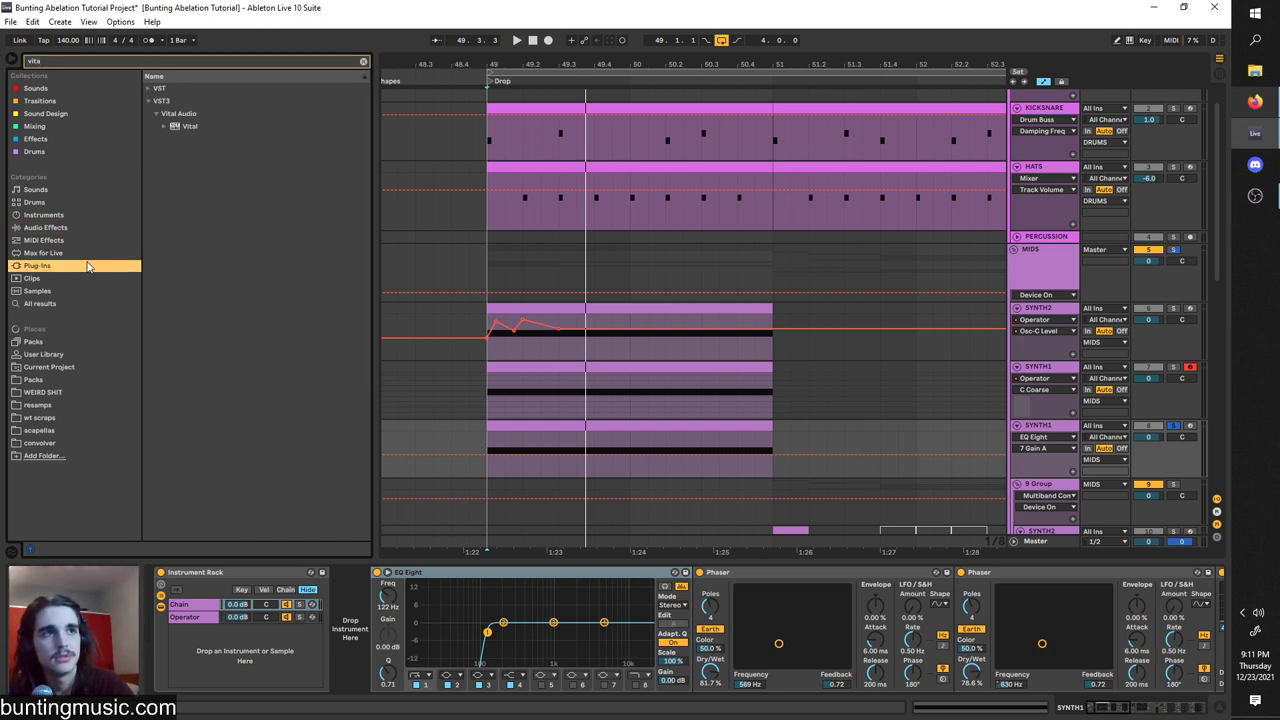
left_click_drag(165, 127, 356, 655)
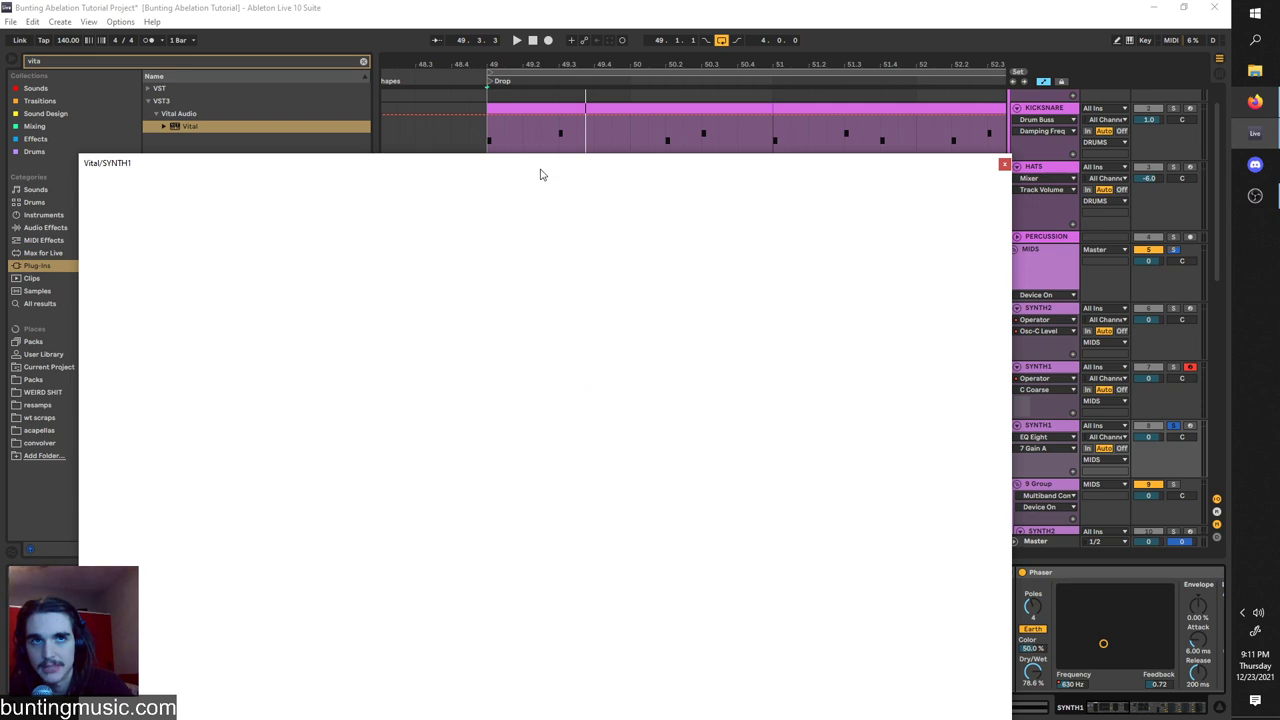
left_click_drag(540, 175, 668, 92)
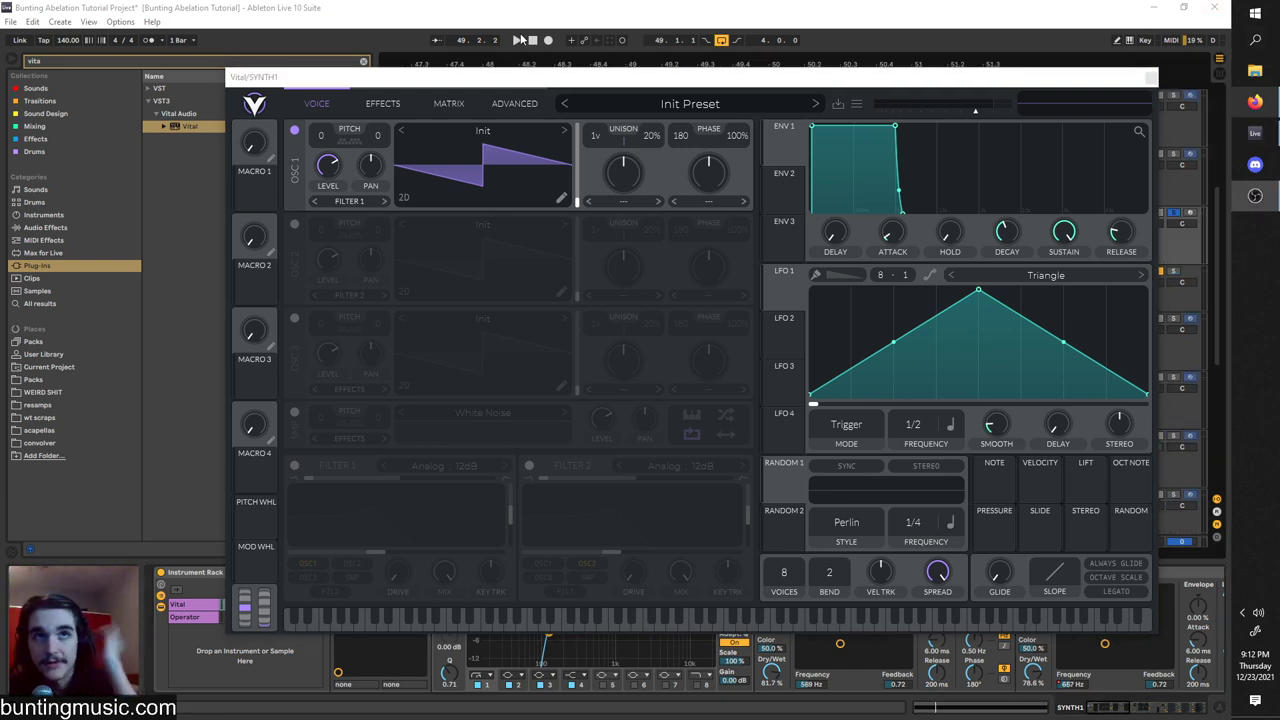
Audition the clip through Vital's initial patch and set its pitch bend range to 12.
left_click(518, 40)
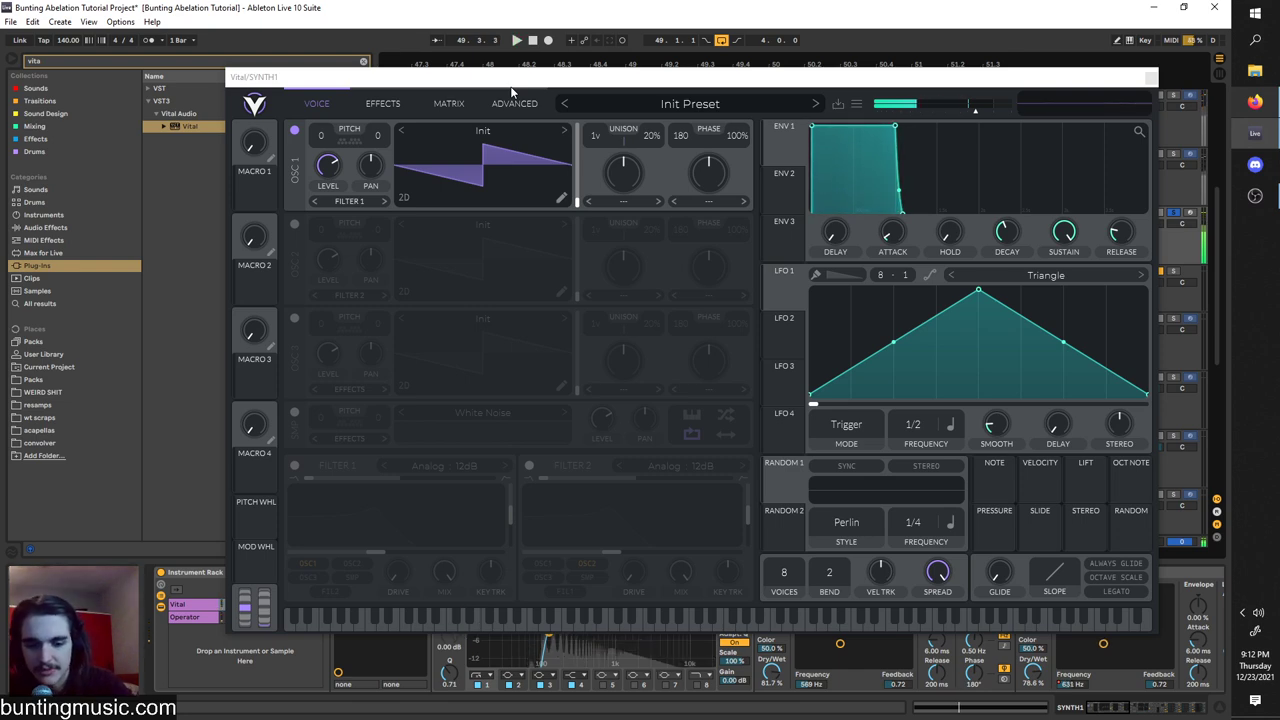
left_click_drag(799, 81, 753, 509)
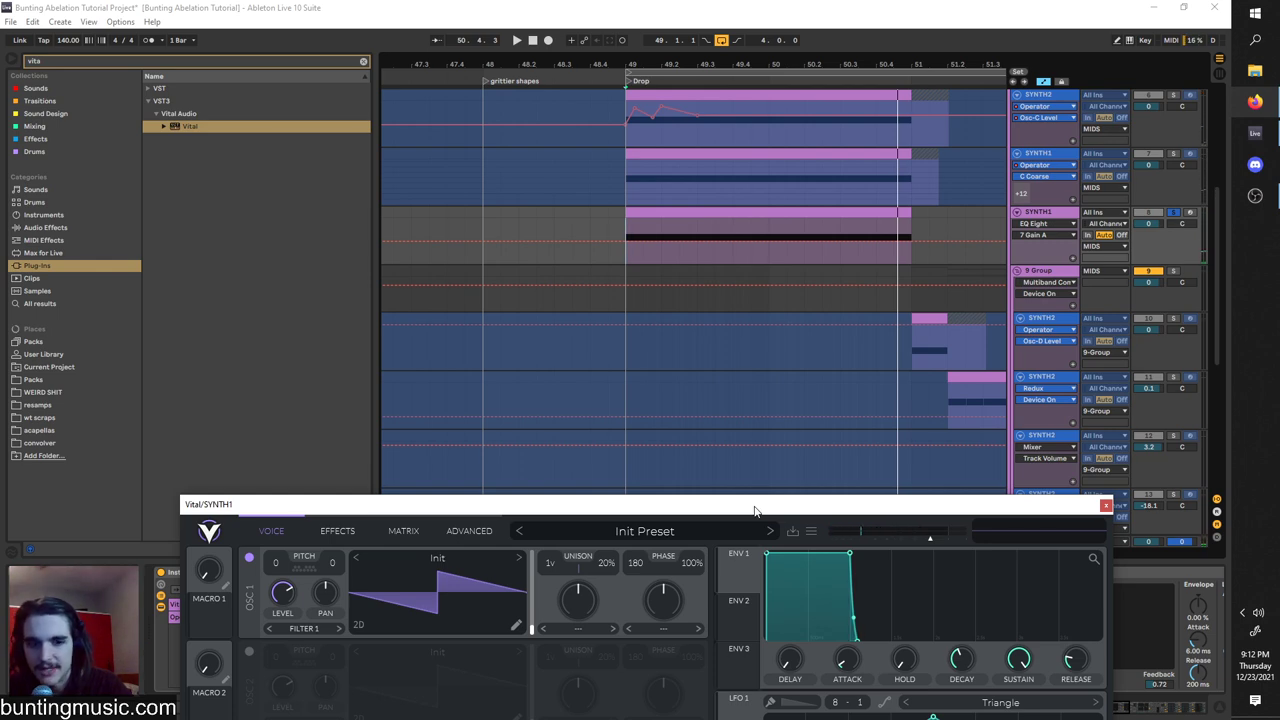
left_click_drag(755, 512, 699, 28)
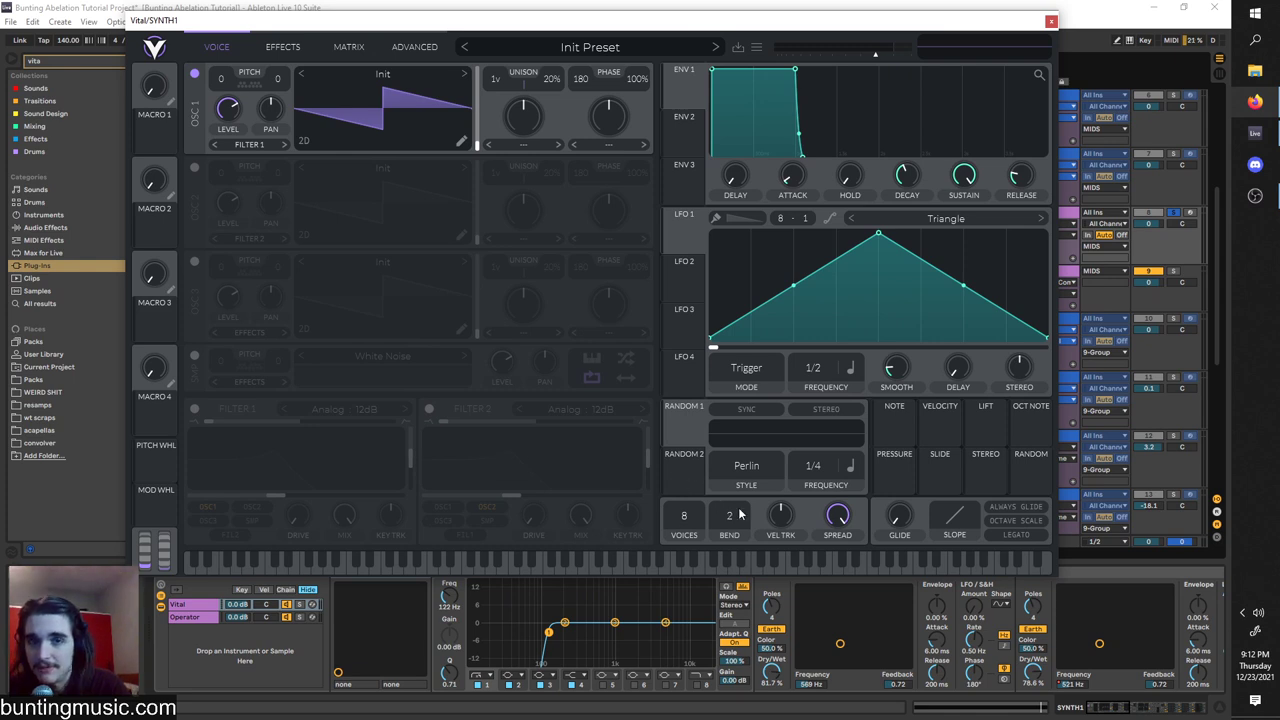
left_click_drag(740, 514, 746, 465)
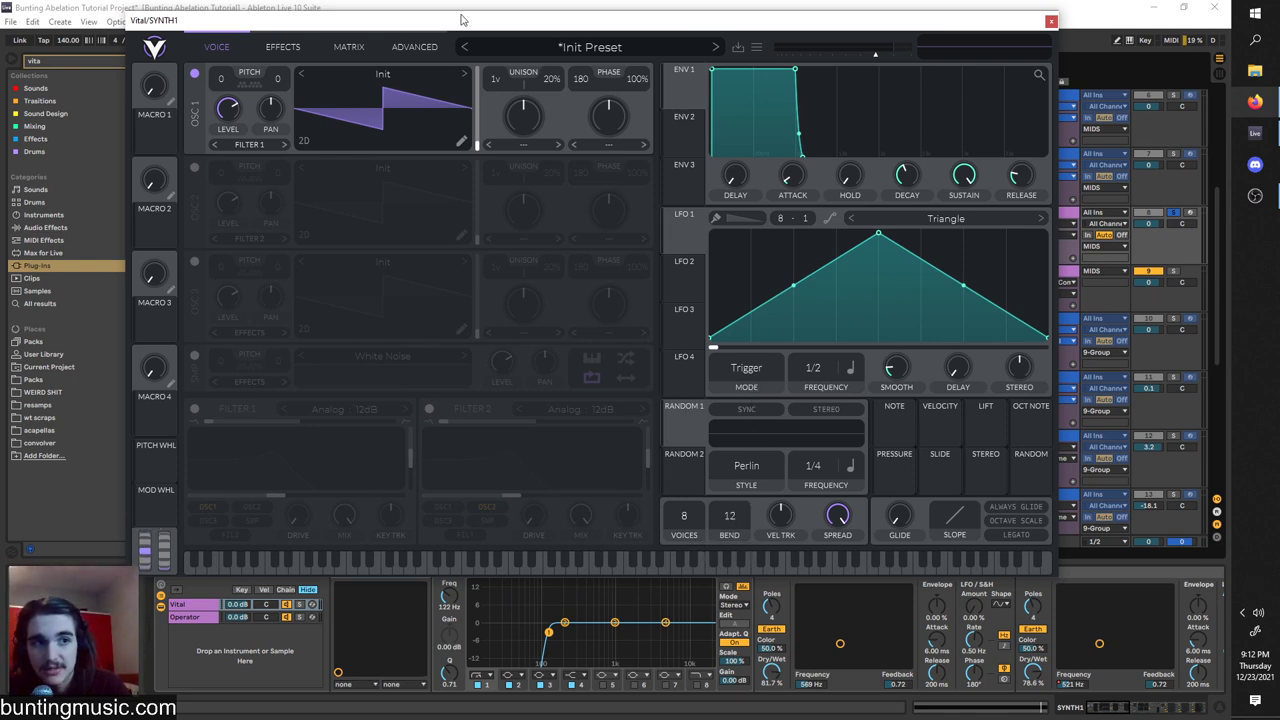
Draw Vital Pitch Wheel automation on the duplicated SYNTH1, rising after bar 49, dipping at bar 50 and returning to about 0.06 before bar 51.
left_click_drag(470, 20, 520, 513)
left_click(625, 242)
left_click_drag(690, 241, 768, 256)
key("space")
left_click_drag(858, 256, 858, 240)
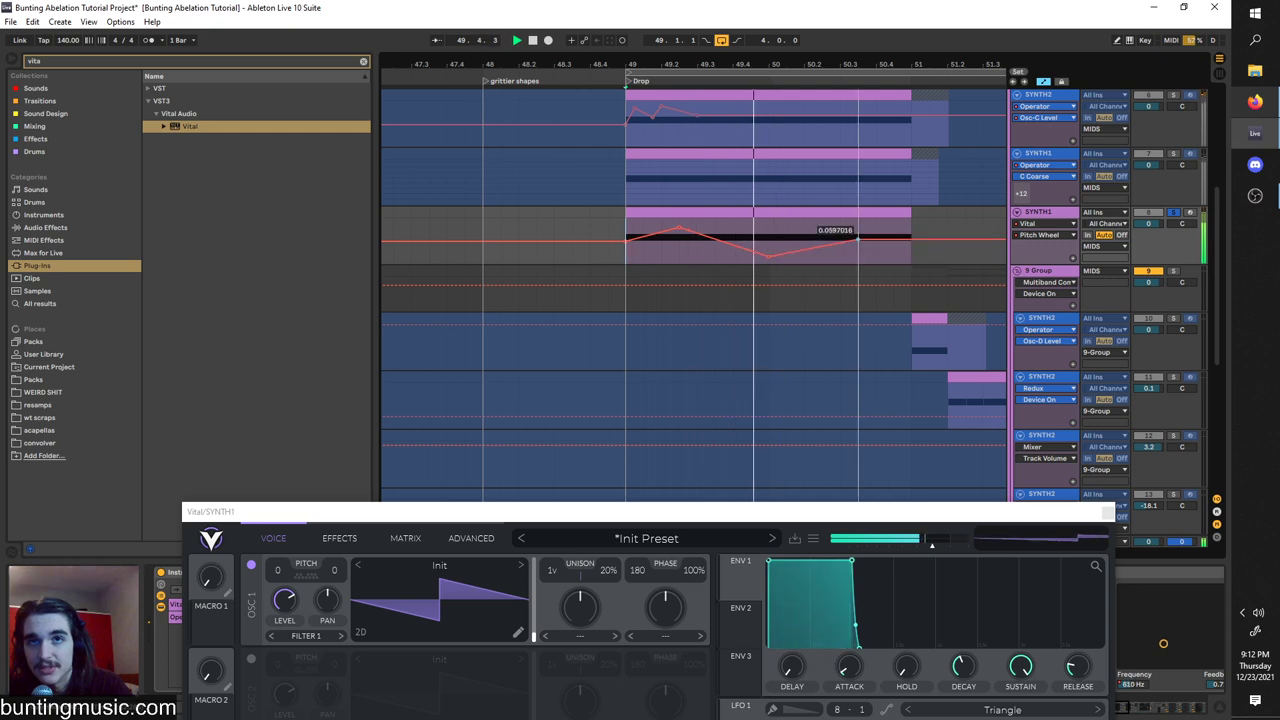
Load the Basic Shapes wavetable into Vital's oscillator 1.
left_click_drag(657, 521, 678, 96)
left_click(667, 113)
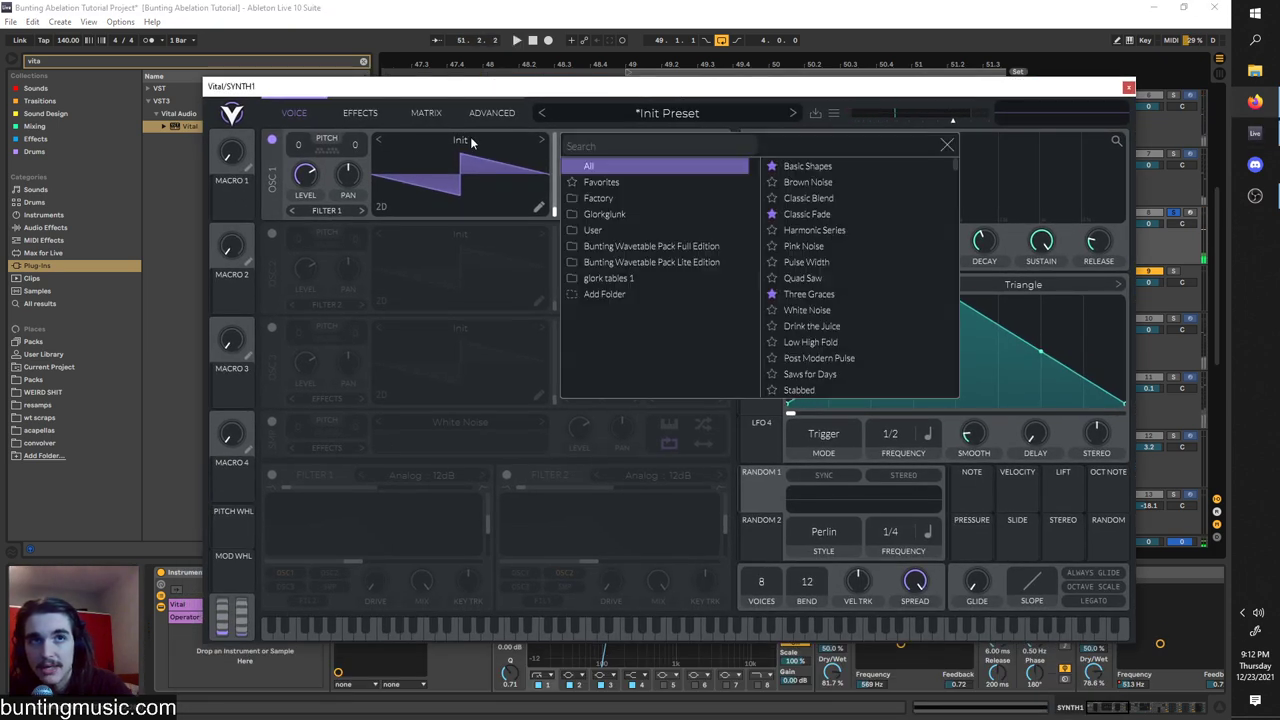
left_click(836, 167)
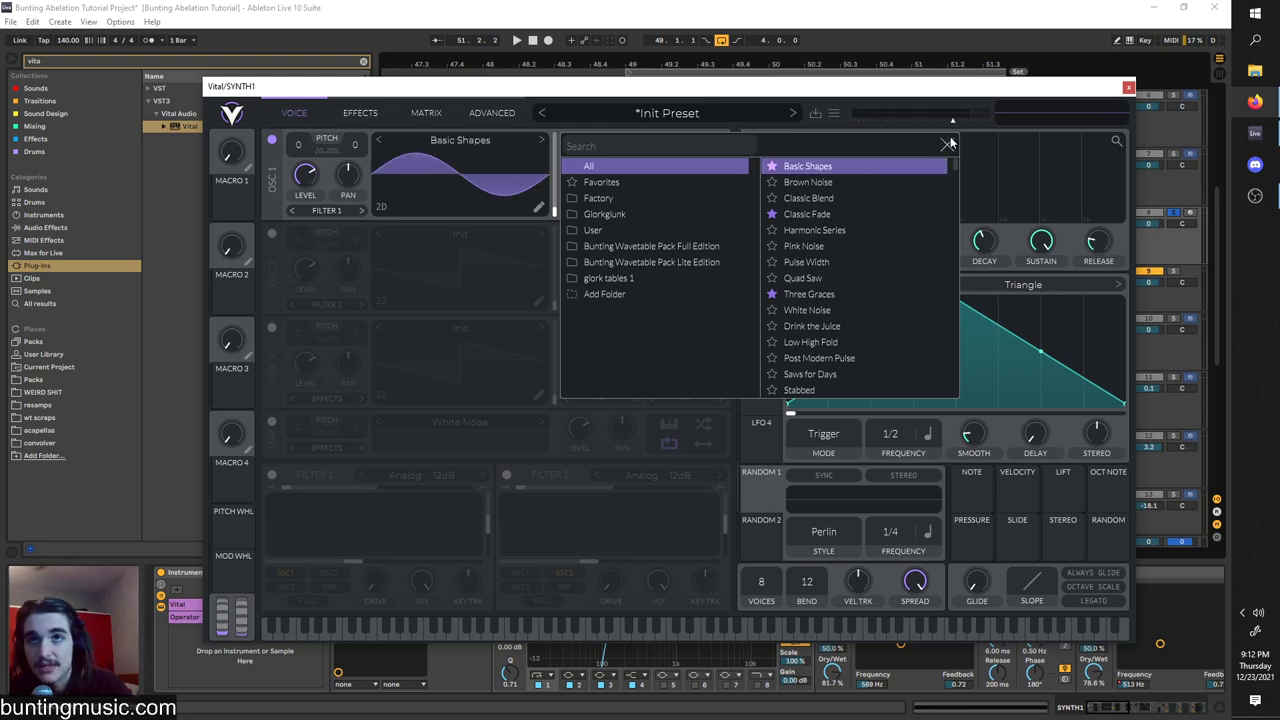
left_click(947, 144)
left_click_drag(905, 90, 862, 66)
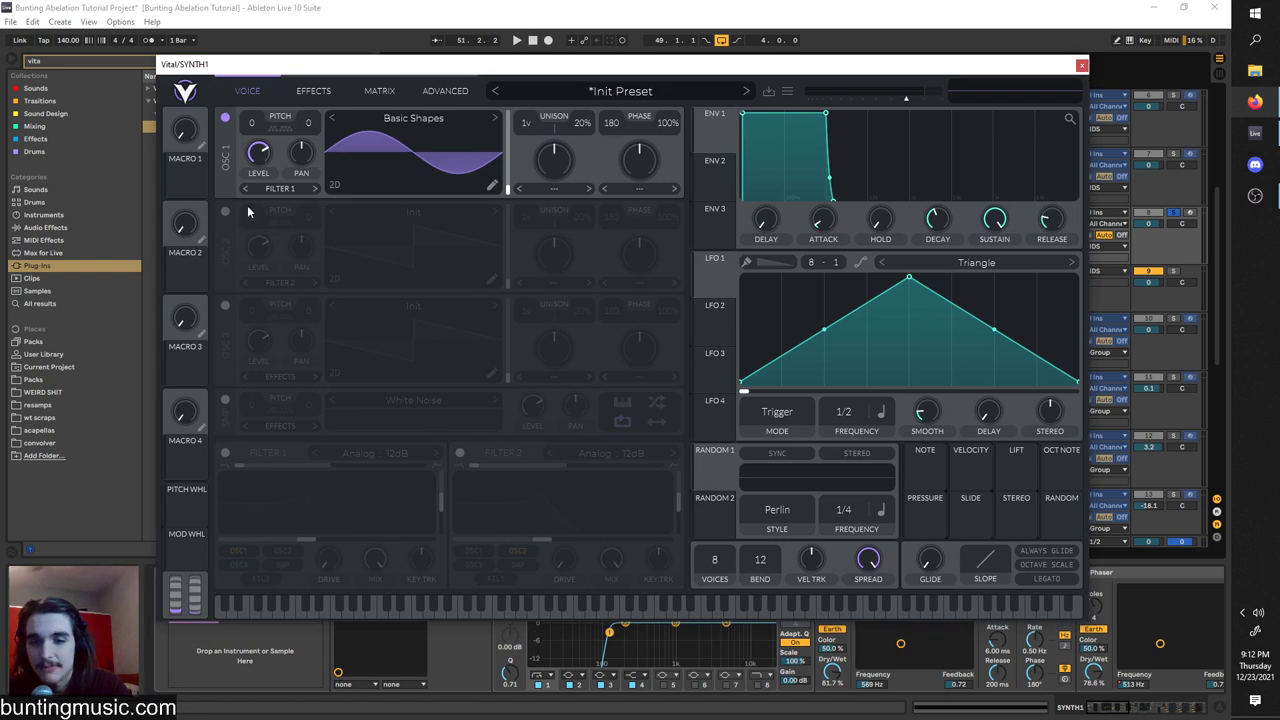
Enable oscillator 2 in Vital with the Basic Shapes wavetable and its level at zero.
left_click(224, 212)
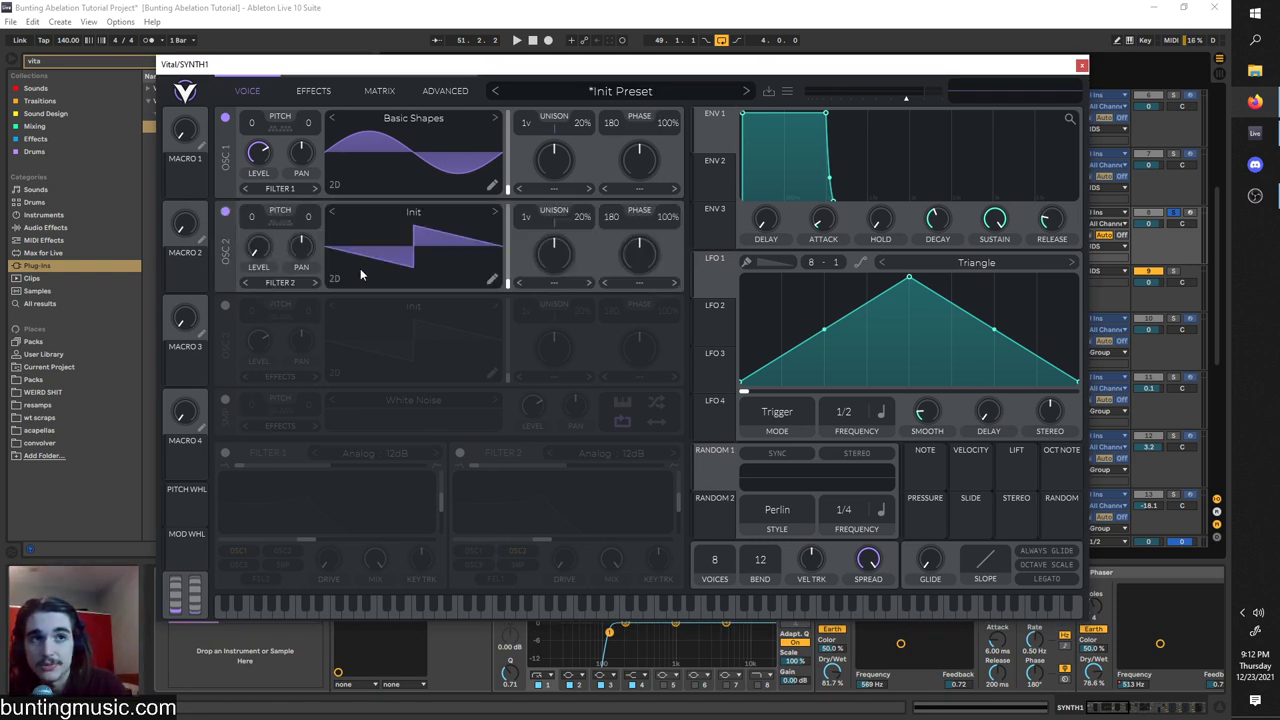
left_click(408, 215)
left_click(794, 246)
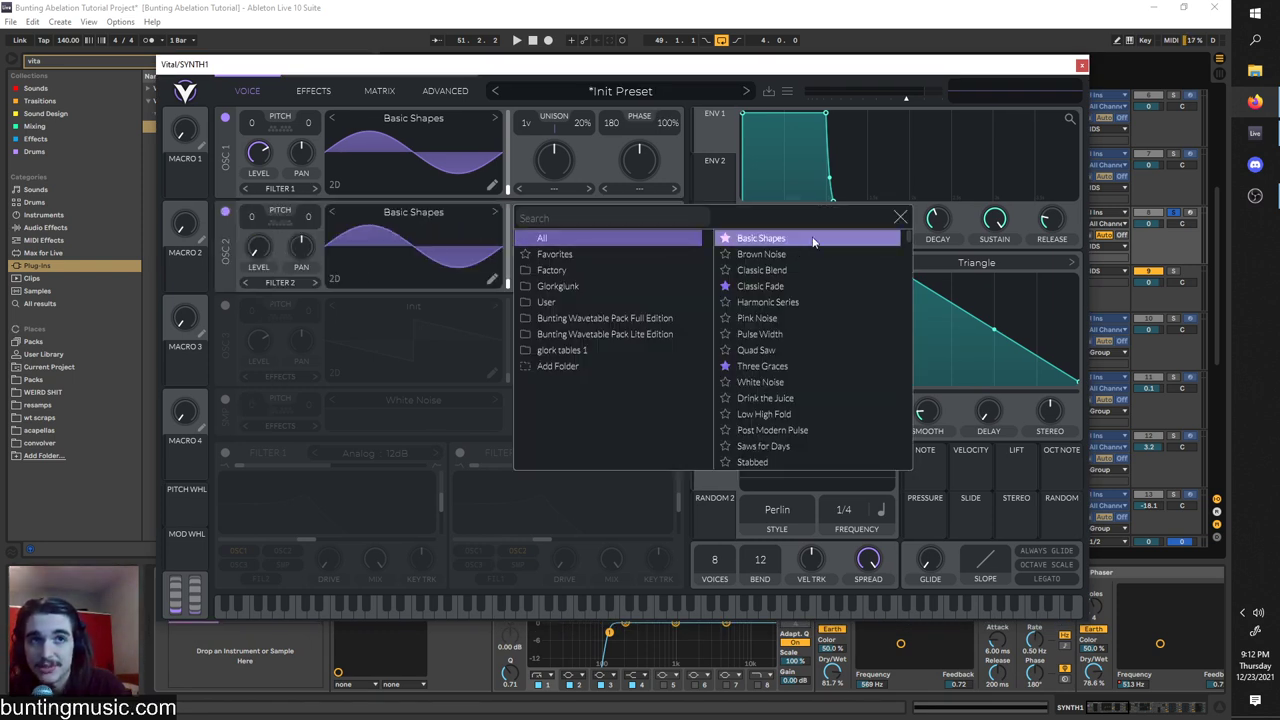
left_click(908, 222)
left_click_drag(250, 249, 251, 161)
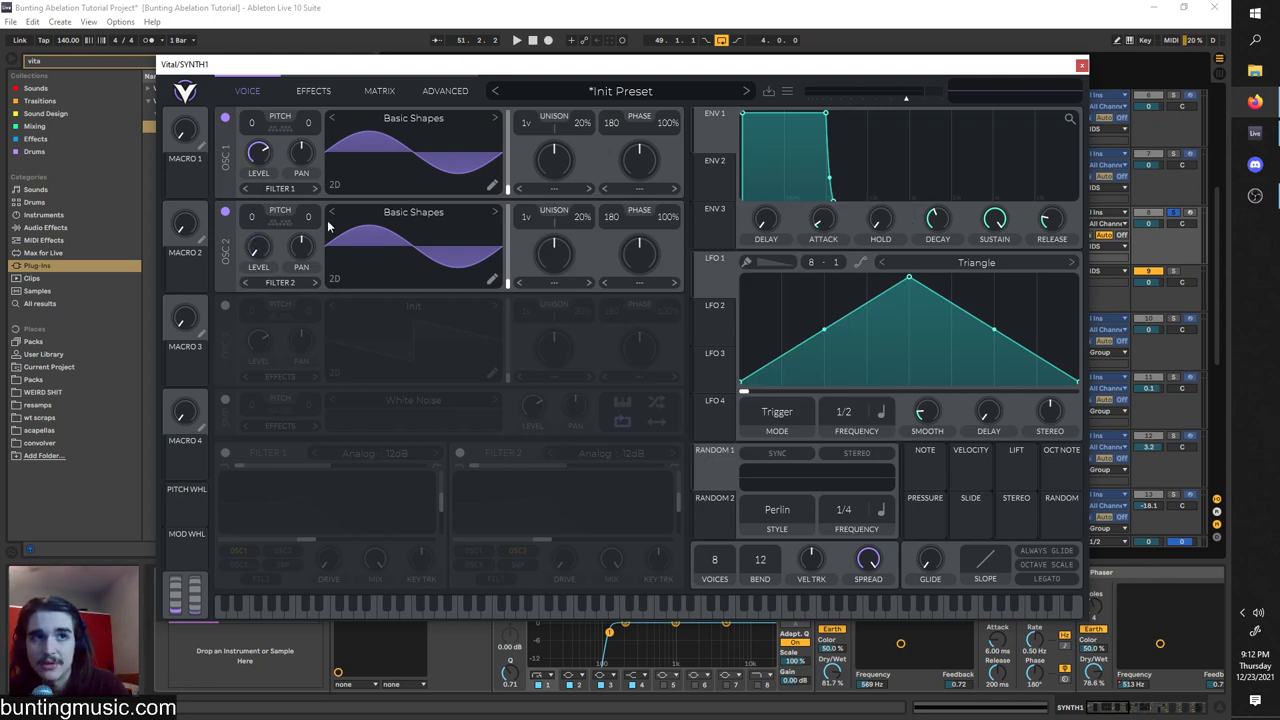
Enable oscillator 3 in Vital and load the Basic Shapes wavetable into it.
left_click(226, 306)
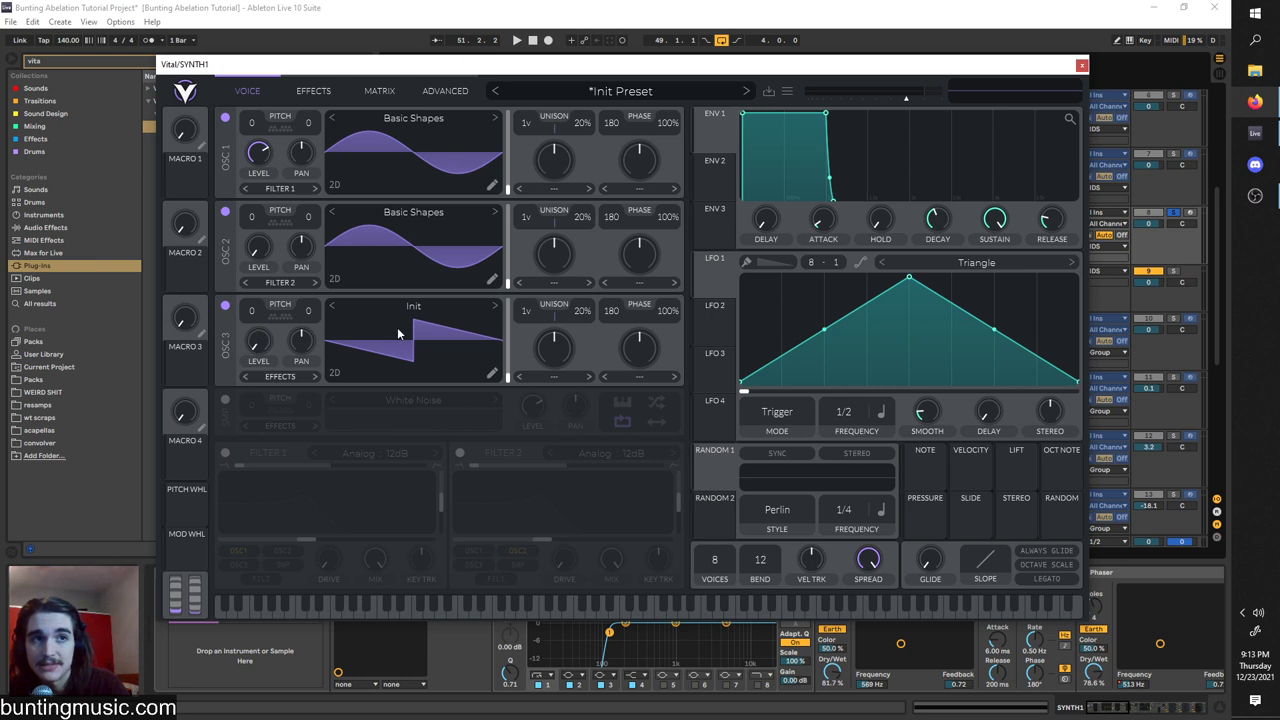
left_click(412, 307)
left_click(760, 332)
left_click(900, 311)
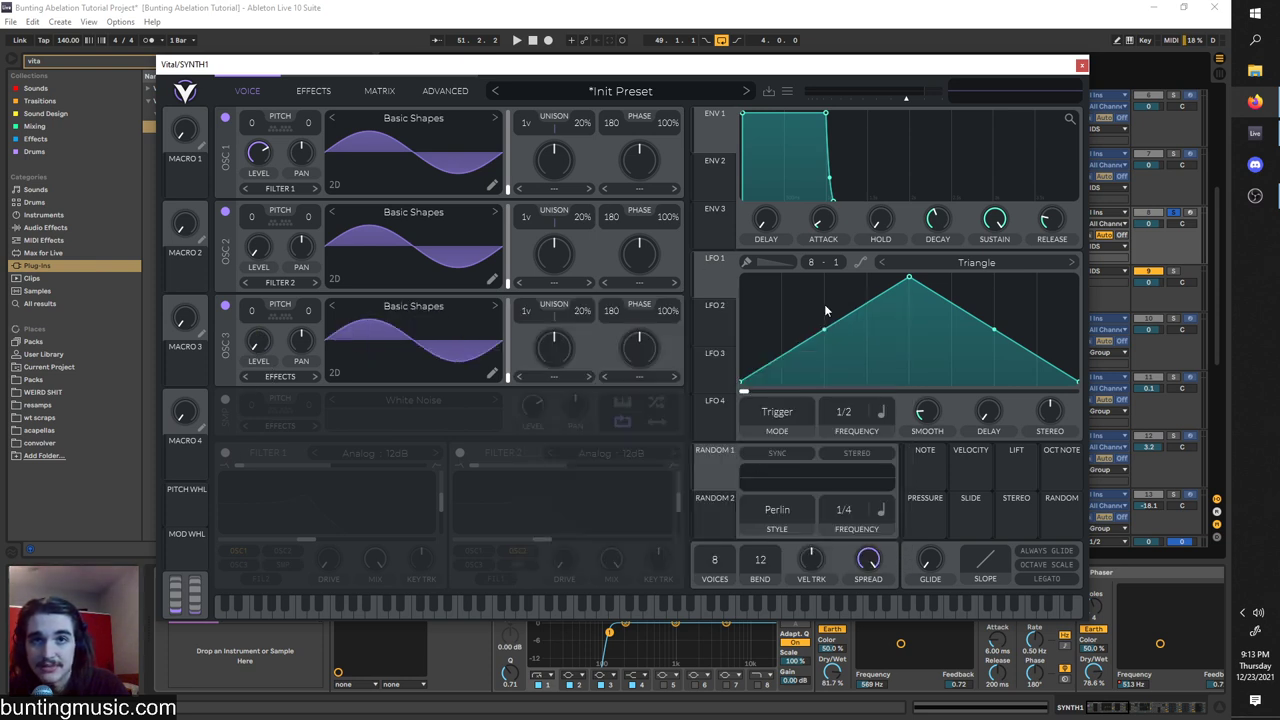
Set oscillator 1's wave morph mode to FM Osc 2 and adjust its amount to about 44.5% during playback.
left_click(632, 189)
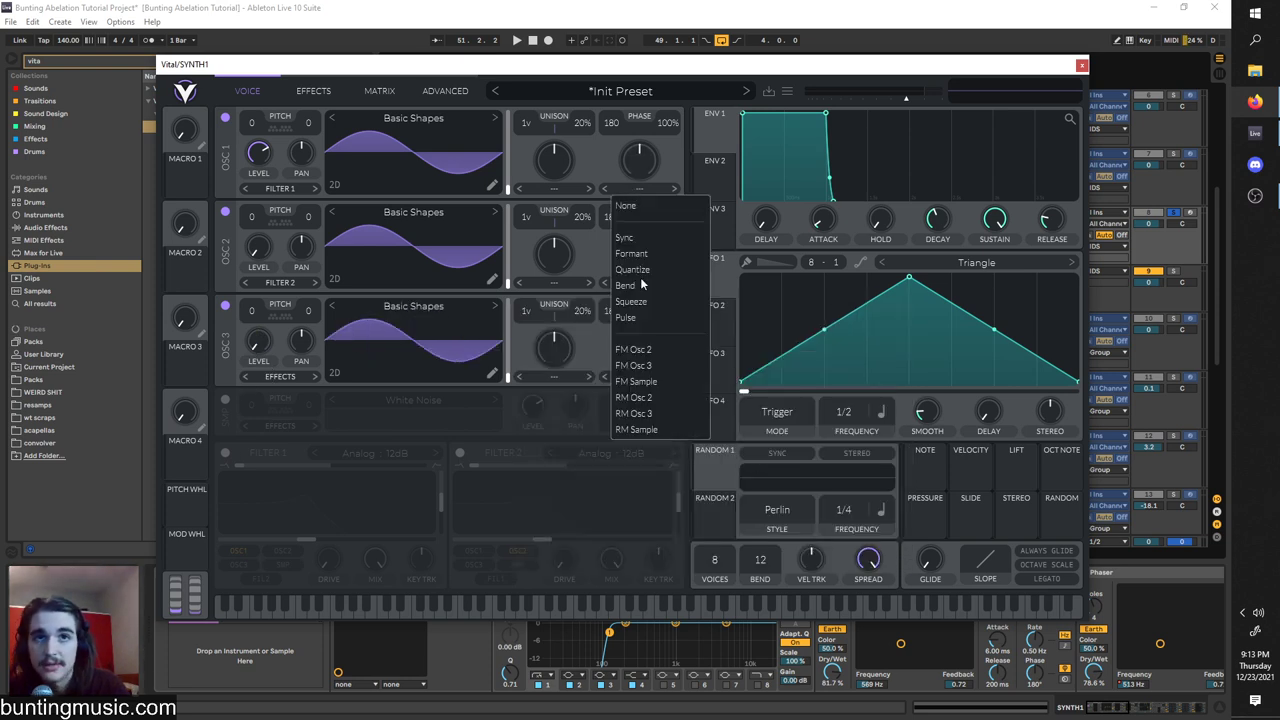
left_click(640, 352)
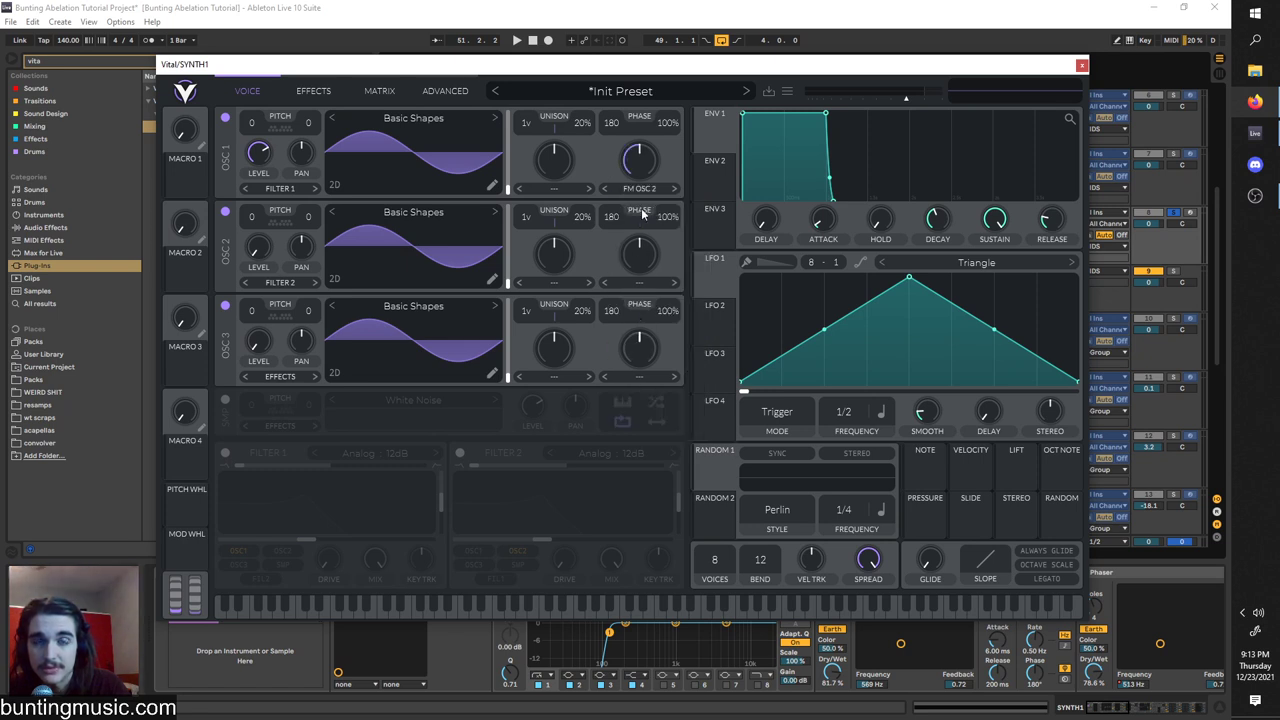
key("space")
left_click_drag(638, 170, 638, 160)
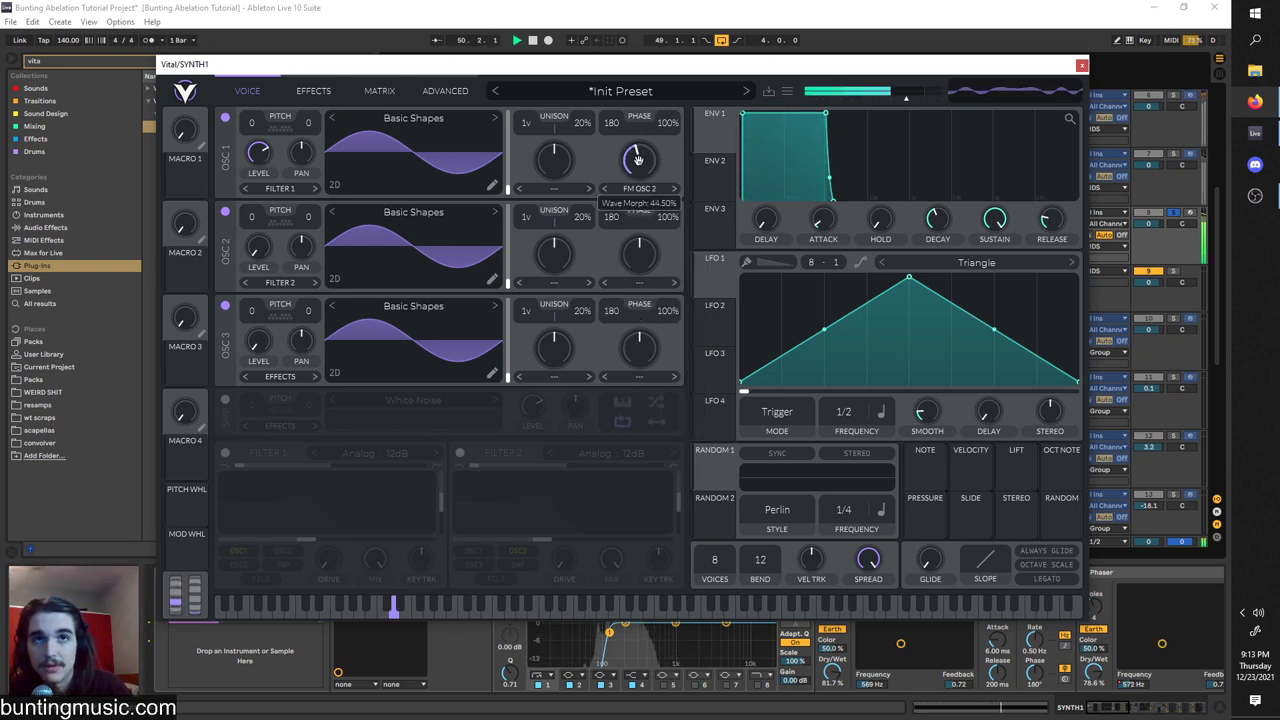
key("space")
Set oscillator 2's wave morph mode to FM Osc 3 and balance the FM amounts of oscillators 1 and 2 during playback.
left_click(620, 284)
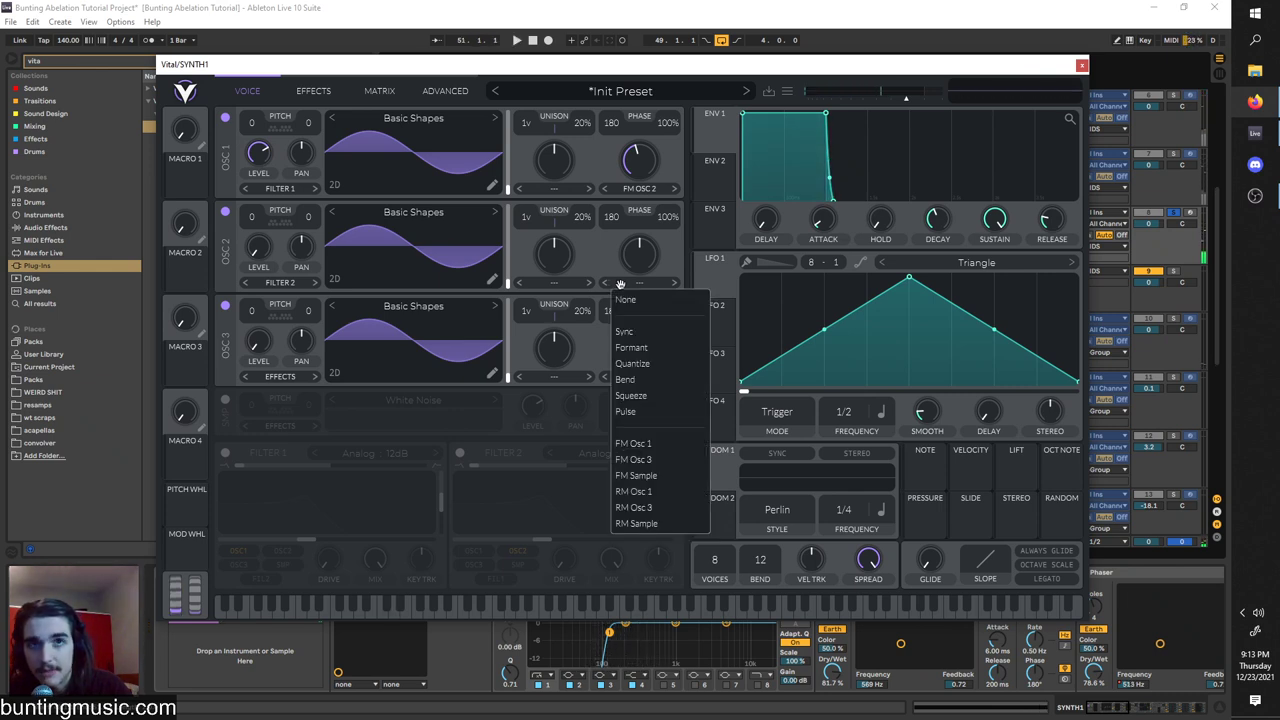
left_click(630, 455)
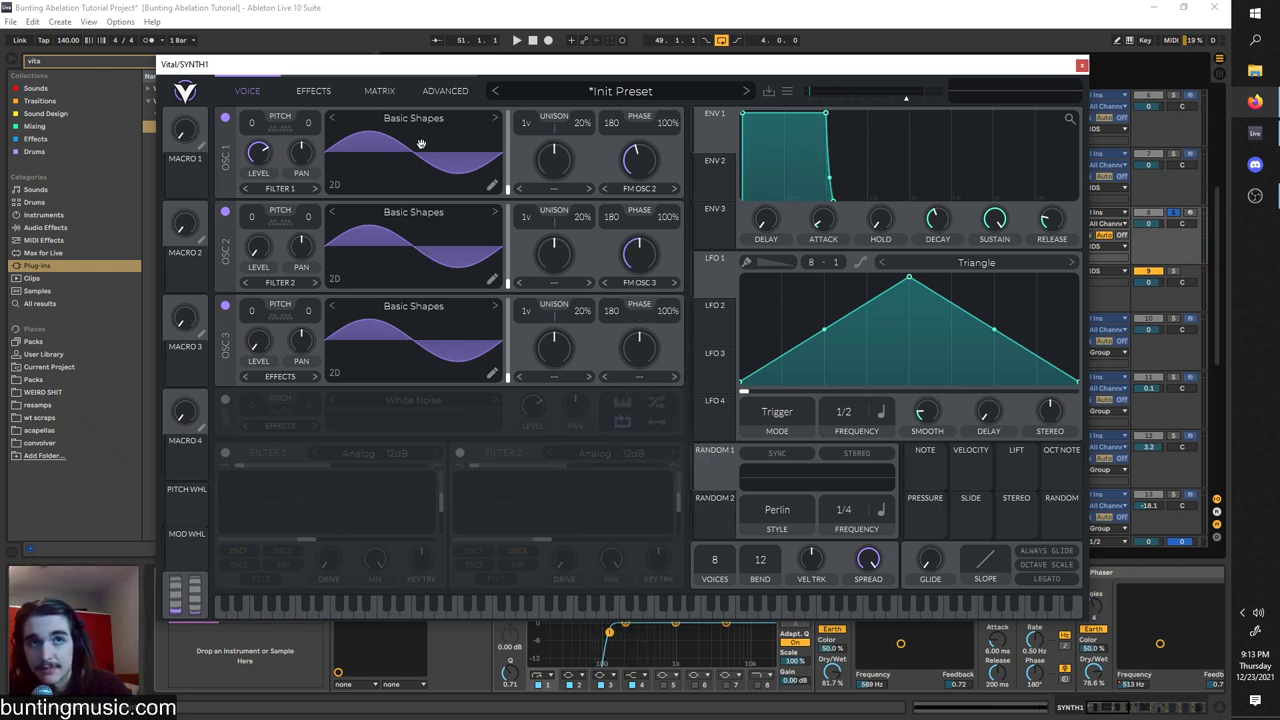
key("space")
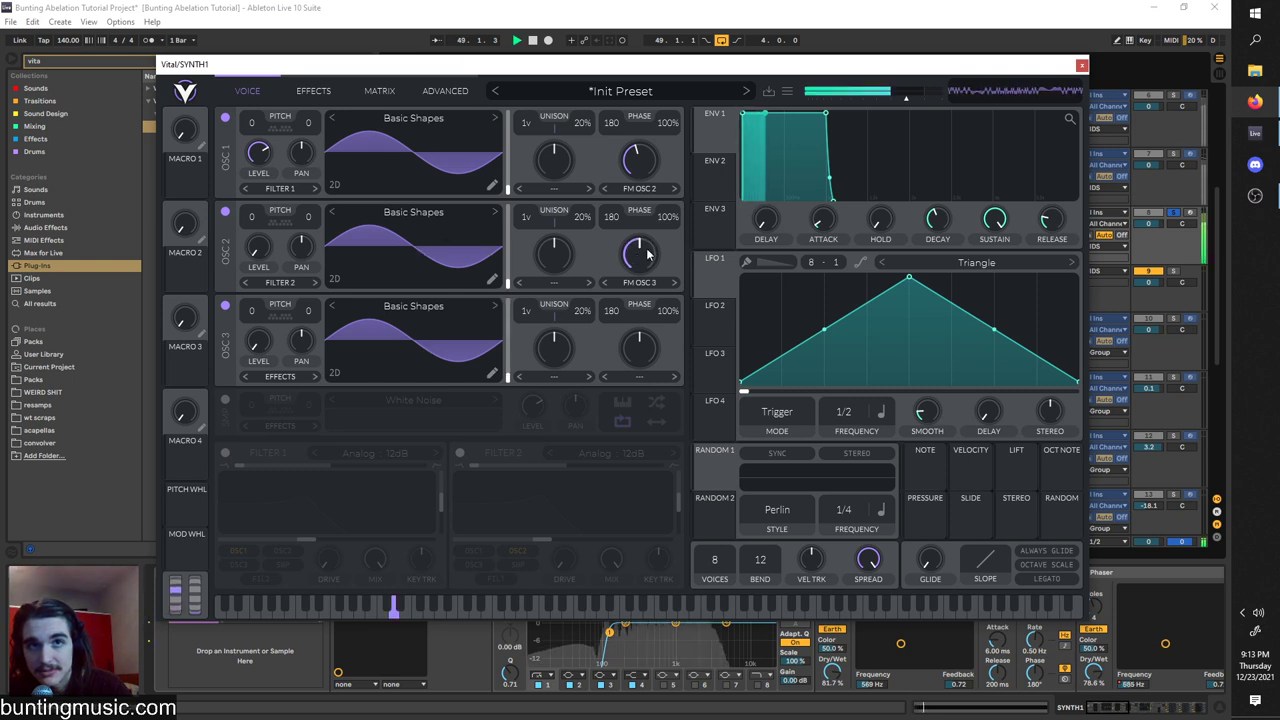
left_click_drag(645, 252, 639, 230)
left_click_drag(638, 148, 638, 160)
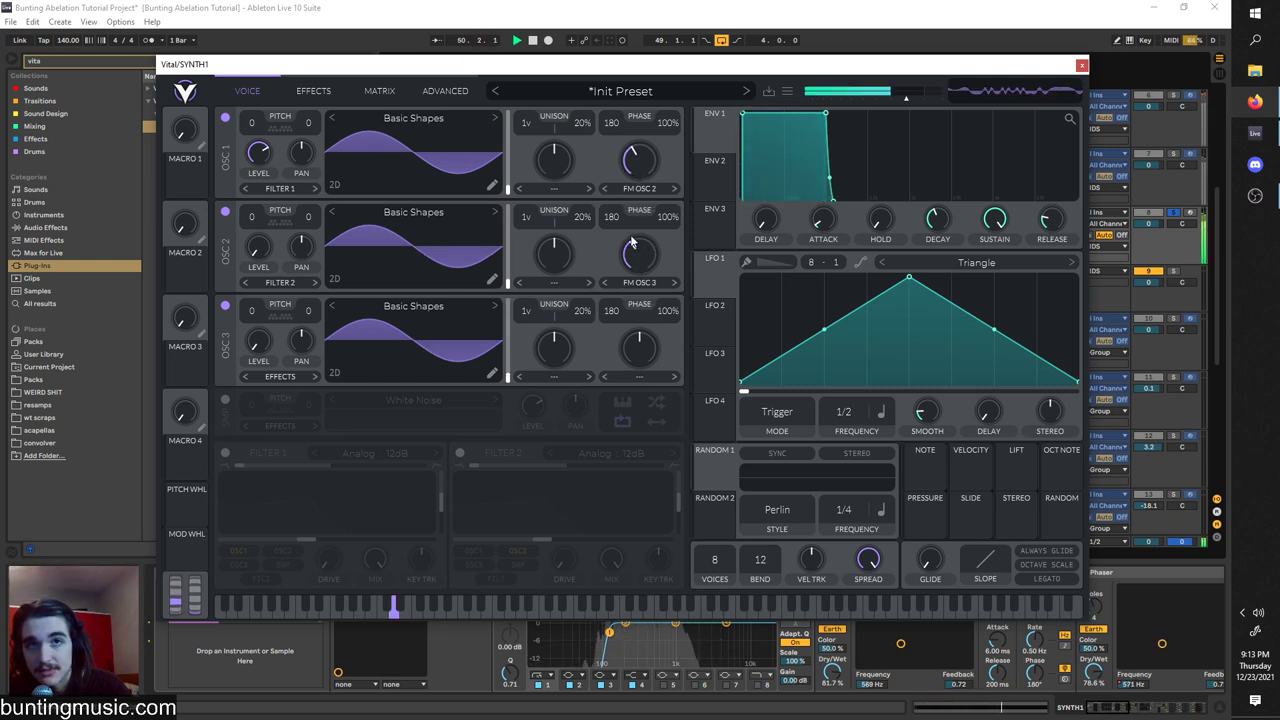
left_click_drag(630, 266, 633, 258)
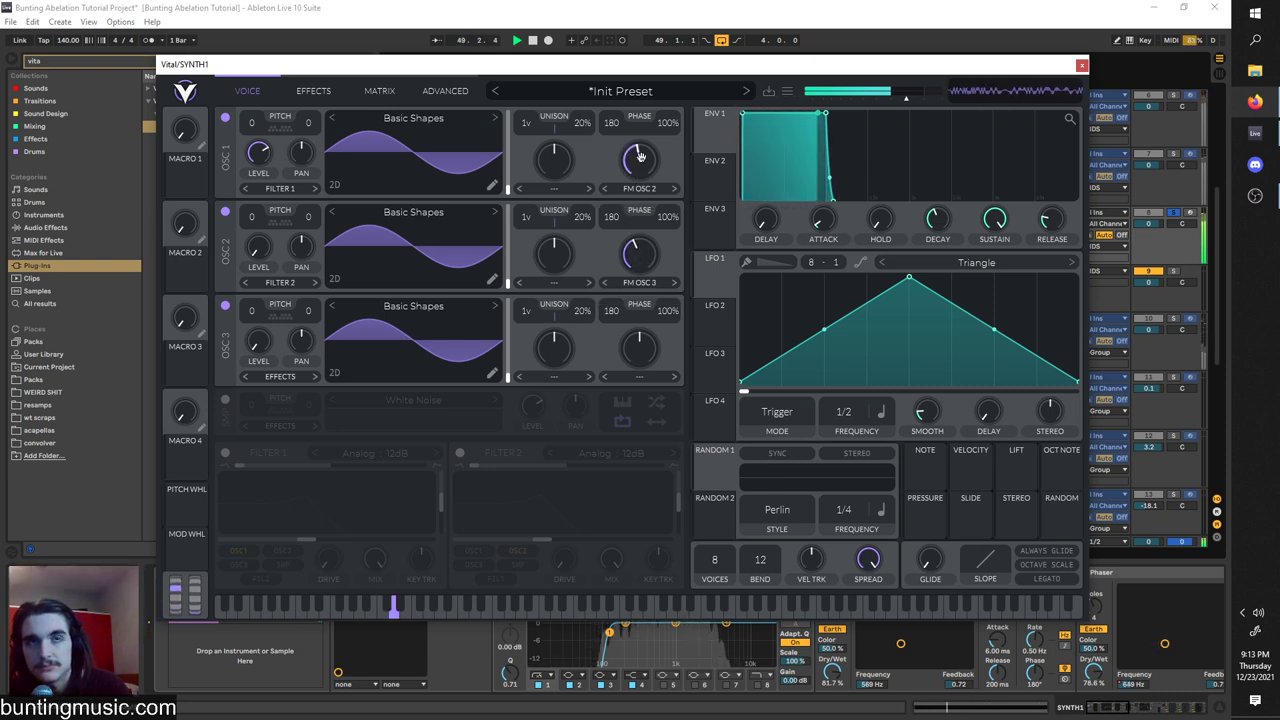
left_click_drag(636, 156, 636, 160)
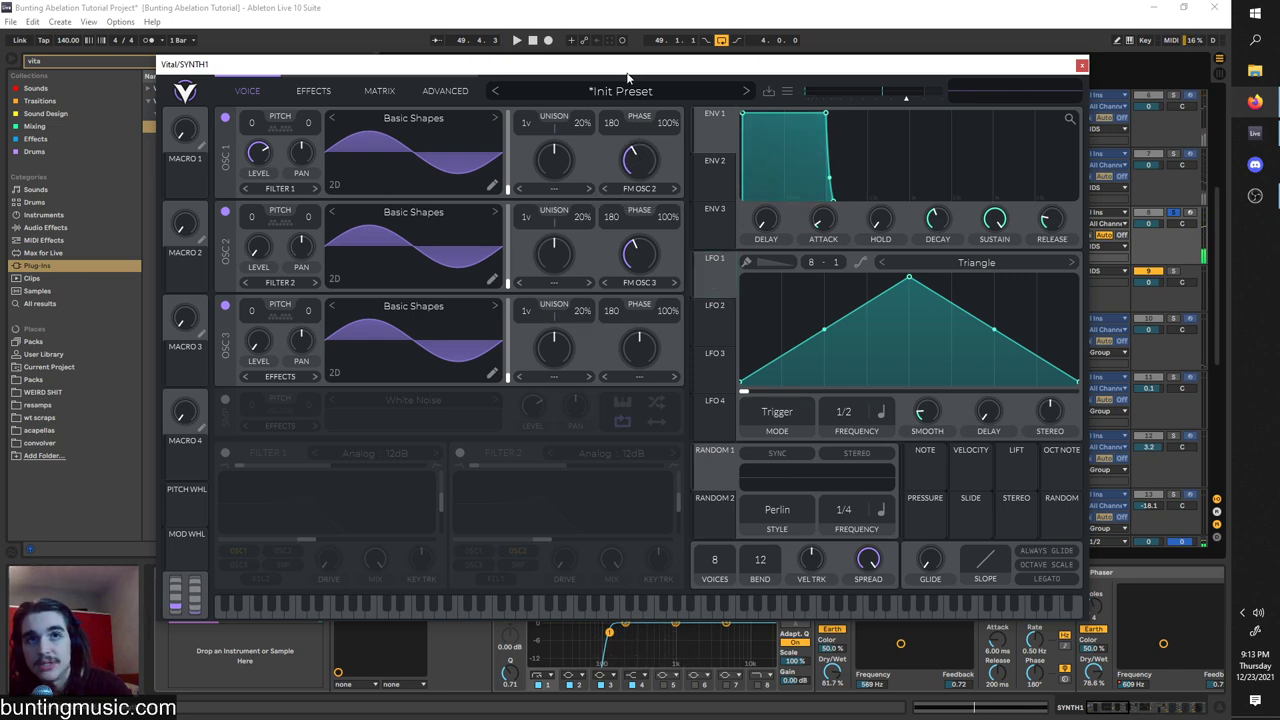
Compare Vital's built-in effects with the track's device chain, from the Phasers through Corpus to the Multiband Dynamics.
left_click_drag(635, 62, 620, 210)
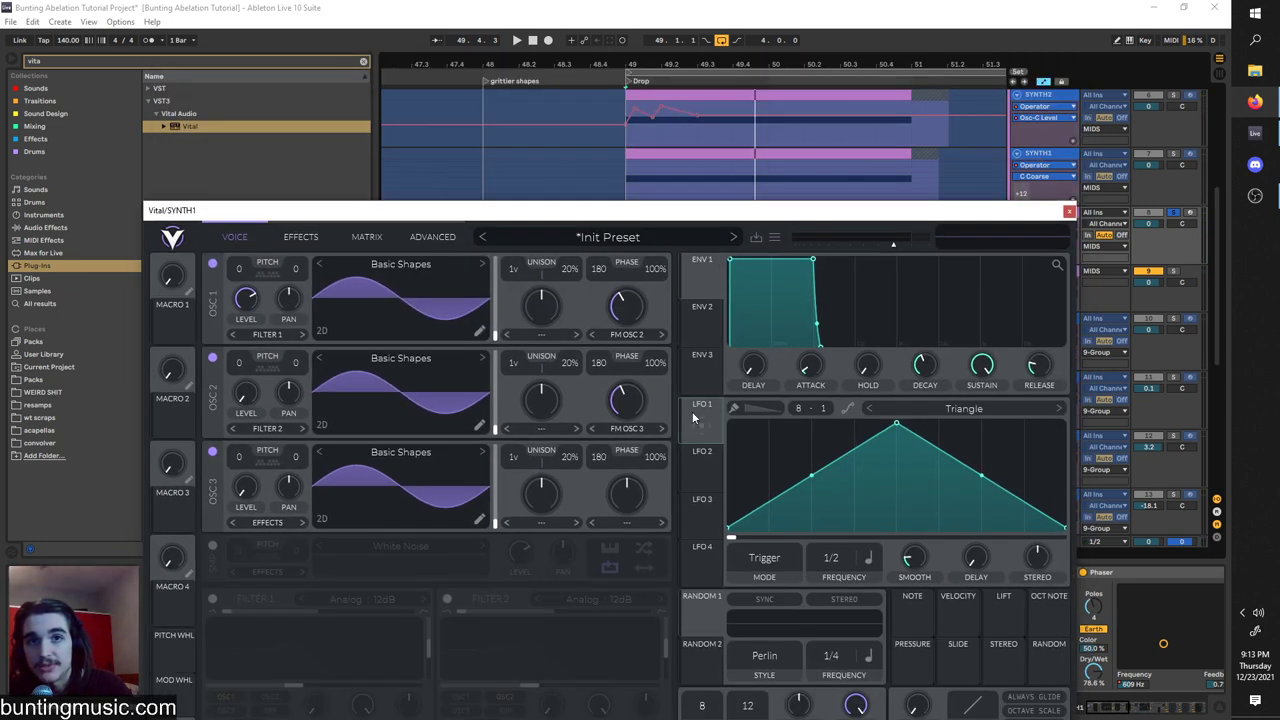
left_click(301, 238)
left_click_drag(281, 218, 336, 56)
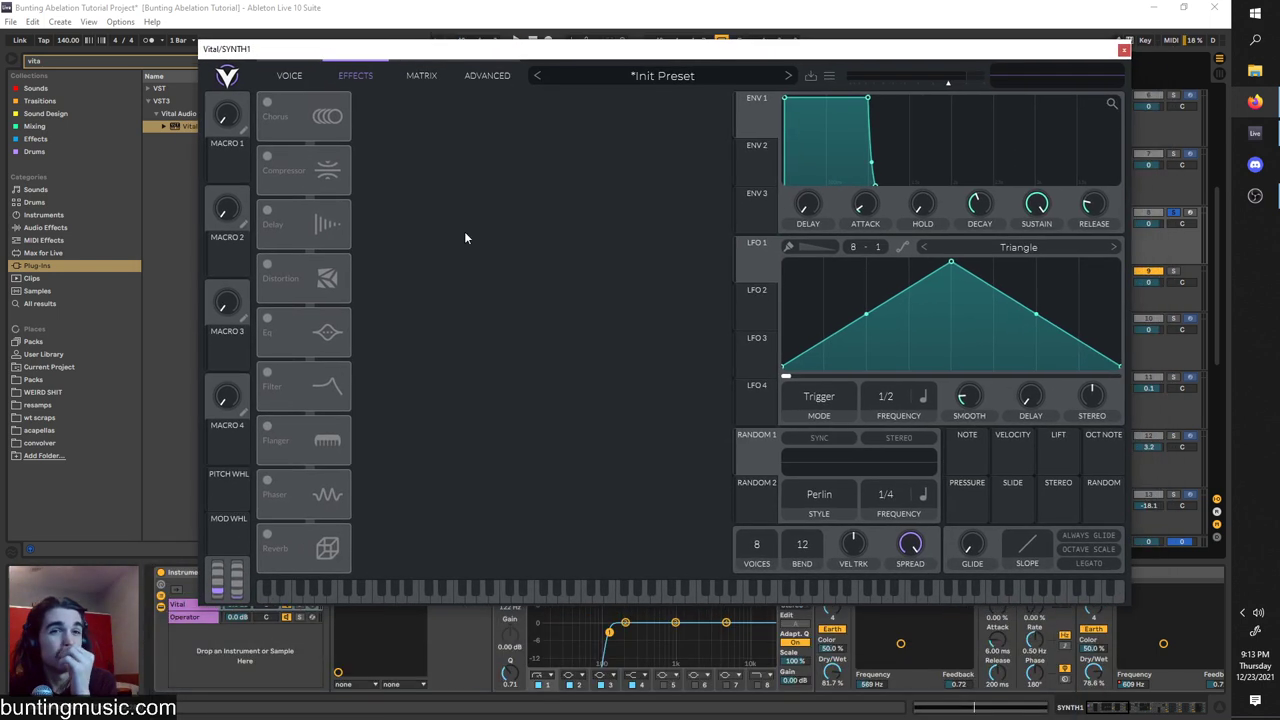
scroll(830, 686, "down", 5)
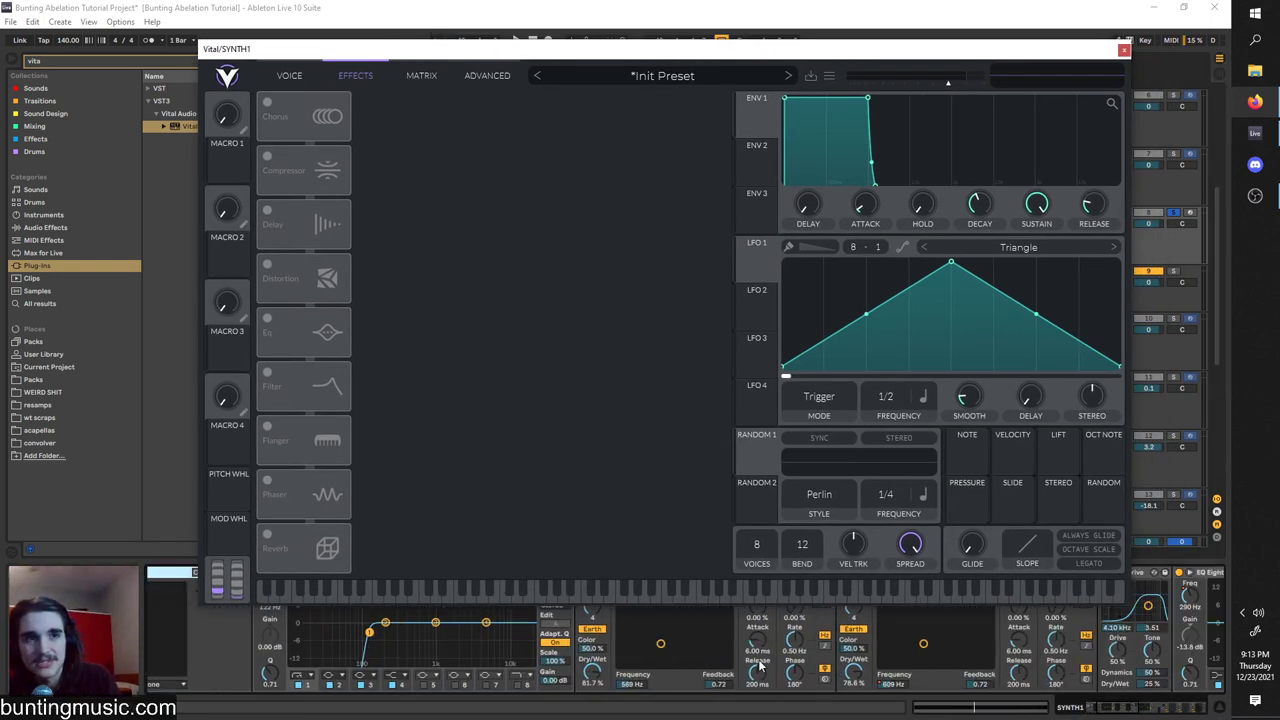
scroll(530, 626, "down", 6)
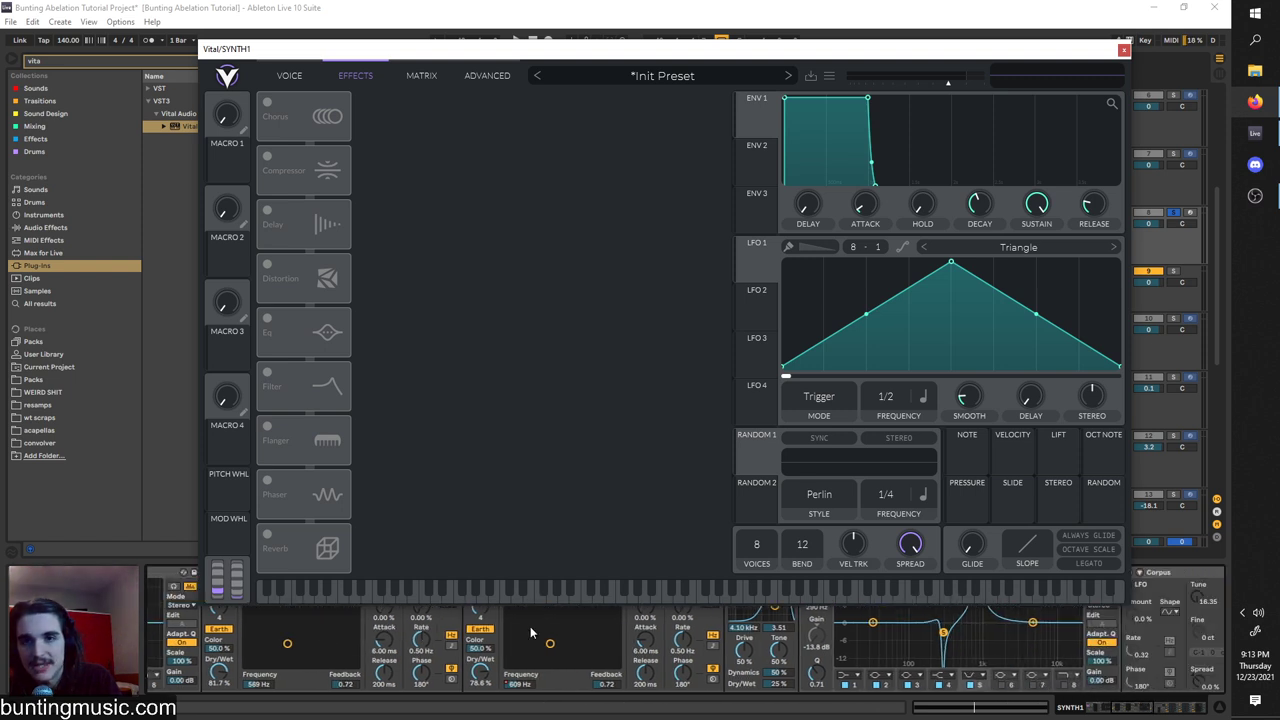
scroll(549, 640, "down", 5)
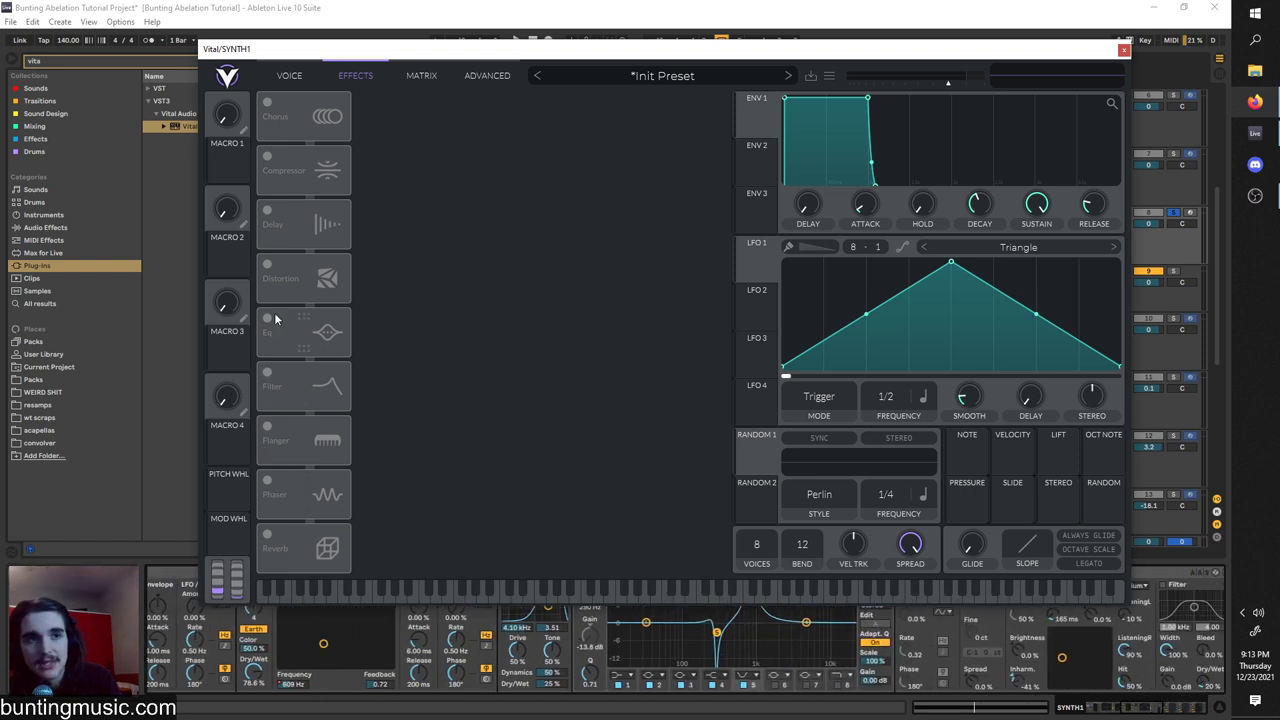
scroll(537, 647, "down", 10)
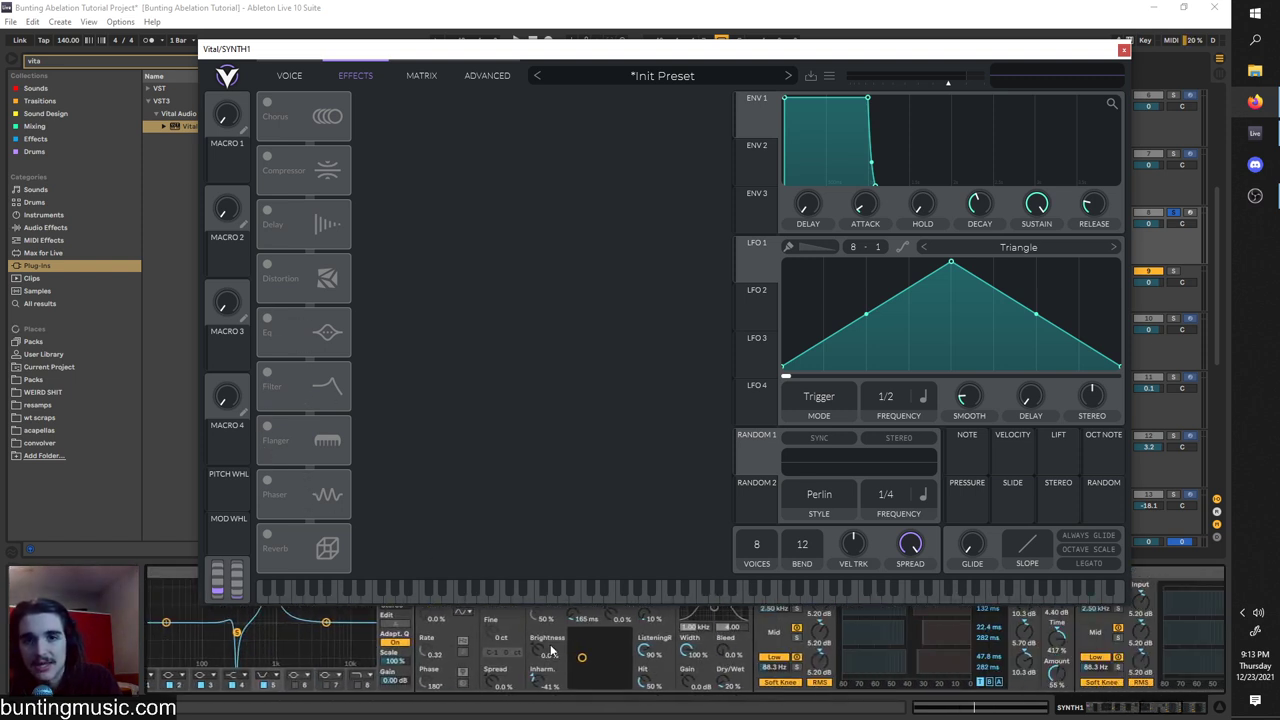
scroll(473, 664, "down", 4)
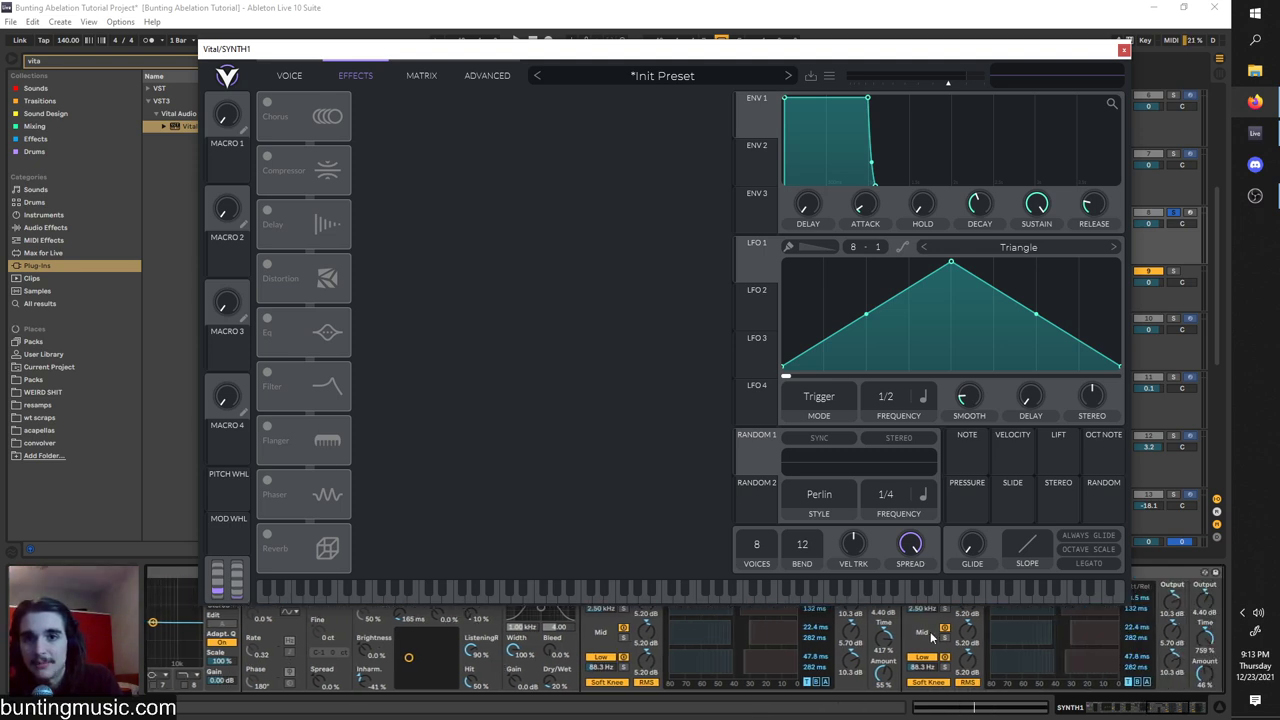
Look through the track's effect chain alongside Vital's effects page, and return to Vital's oscillator page.
left_click_drag(1127, 711, 1152, 688)
left_click_drag(869, 60, 890, 38)
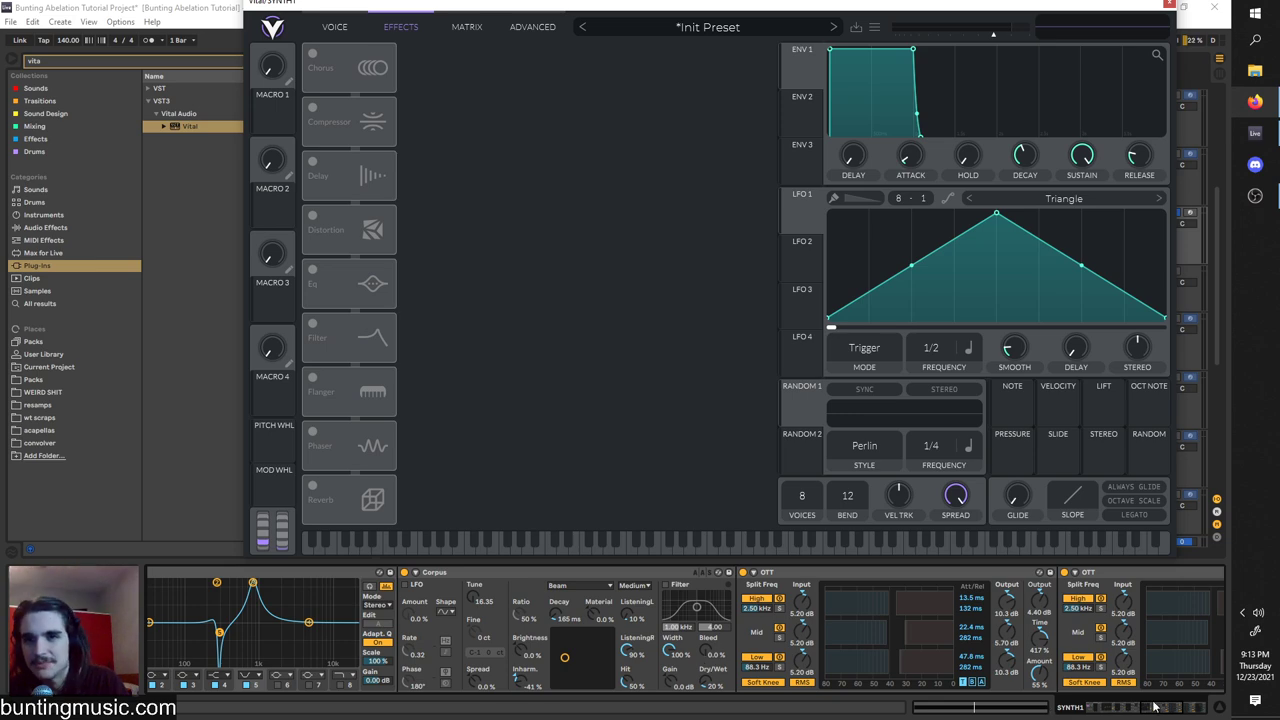
left_click_drag(1155, 707, 1093, 691)
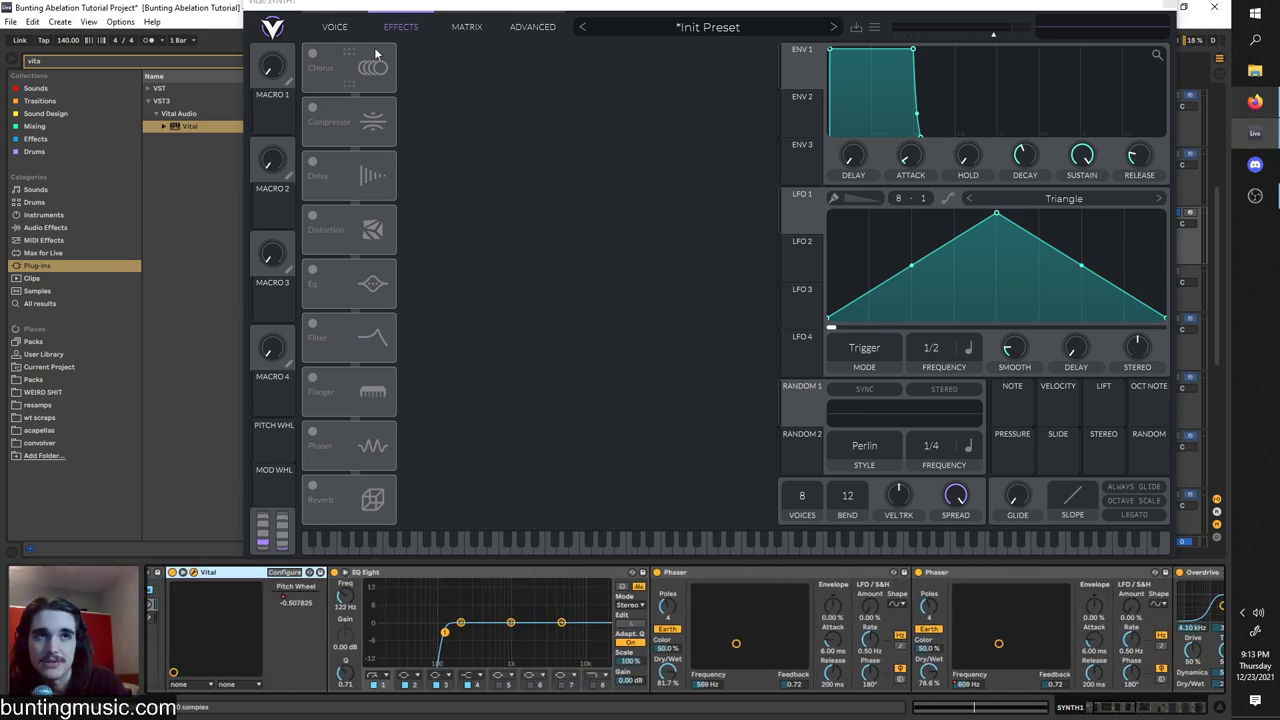
left_click(334, 26)
left_click_drag(359, 8, 331, 87)
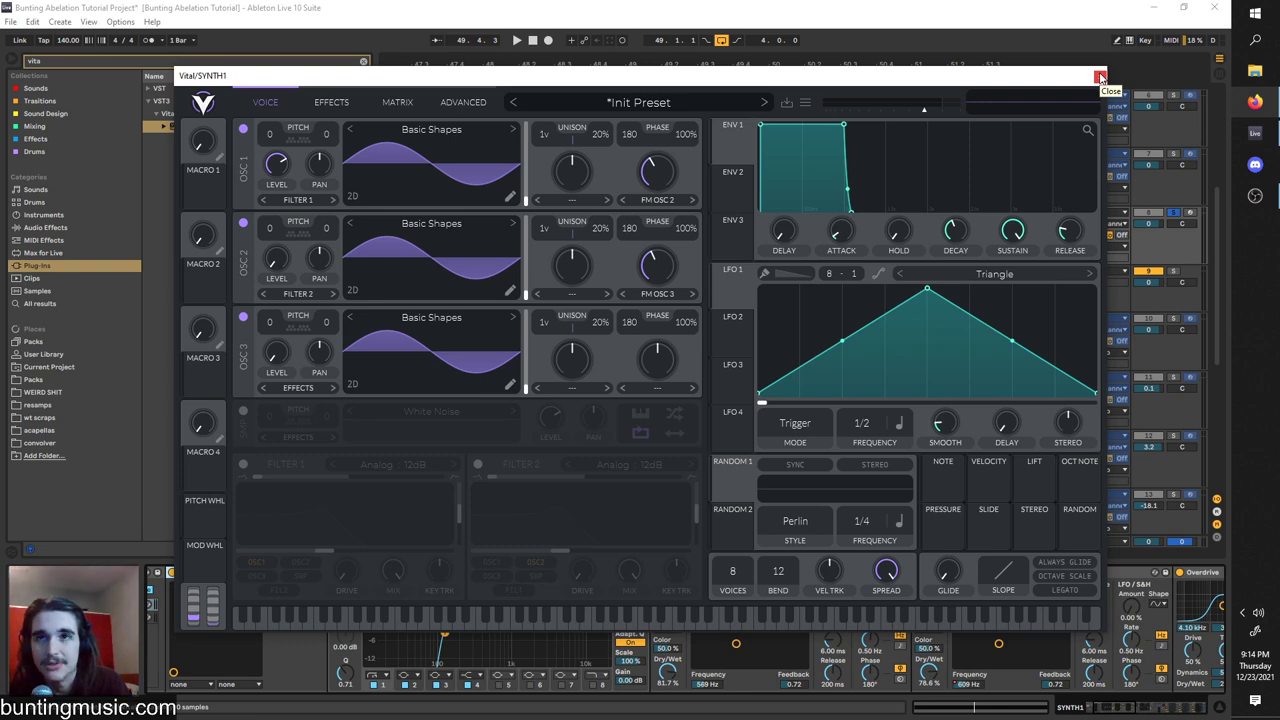
left_click(1099, 77)
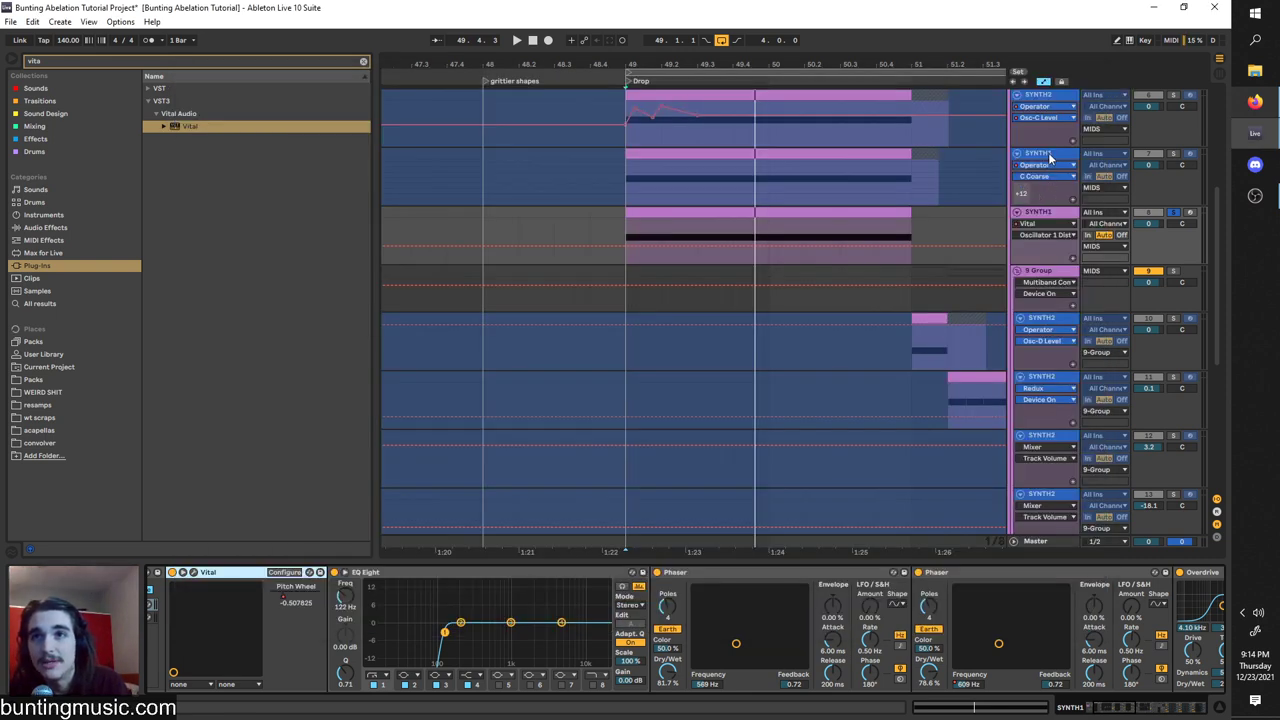
left_click(1041, 214)
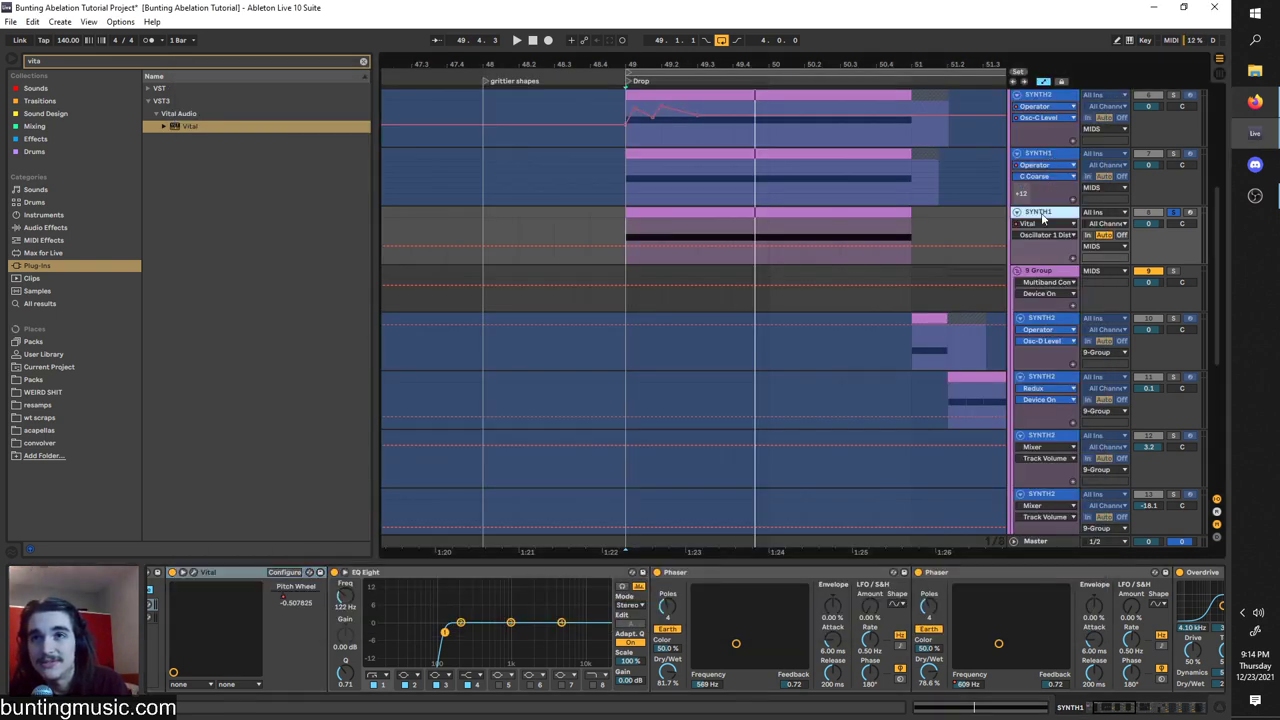
left_click(194, 574)
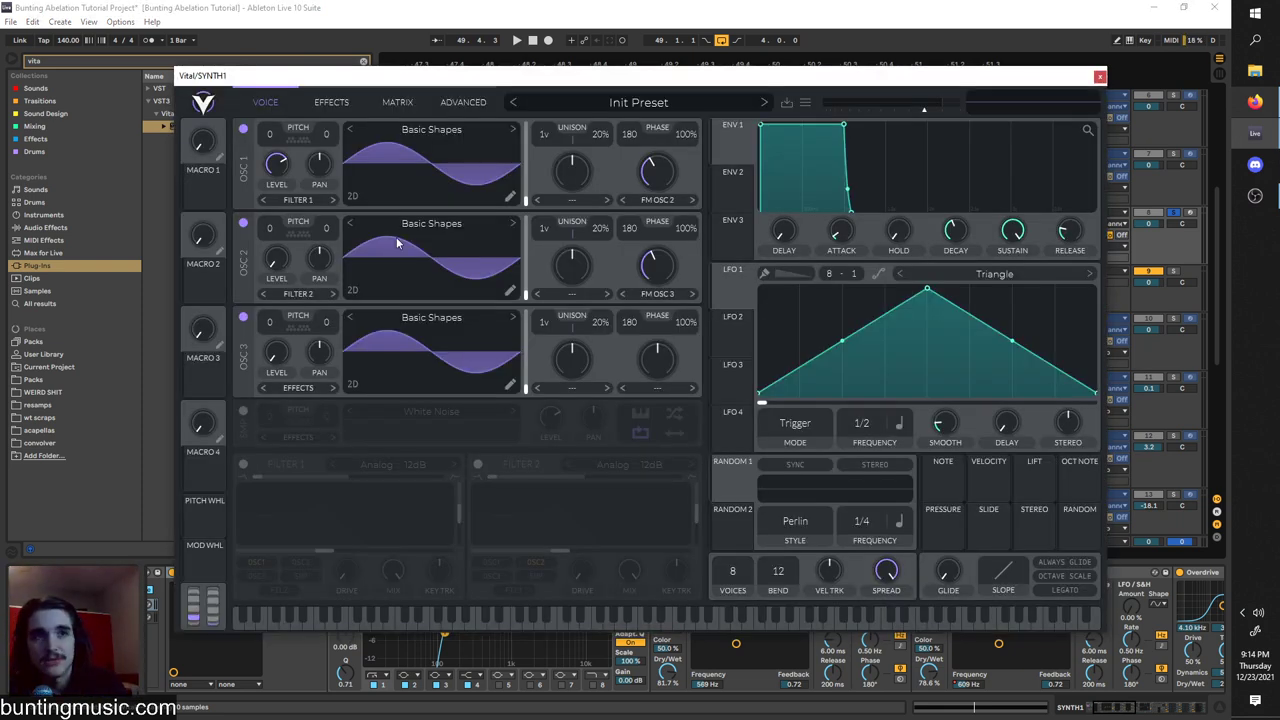
Load the Harmonic Series wavetable into Vital's oscillator 2 and move its wave frame to a higher harmonic.
left_click(405, 227)
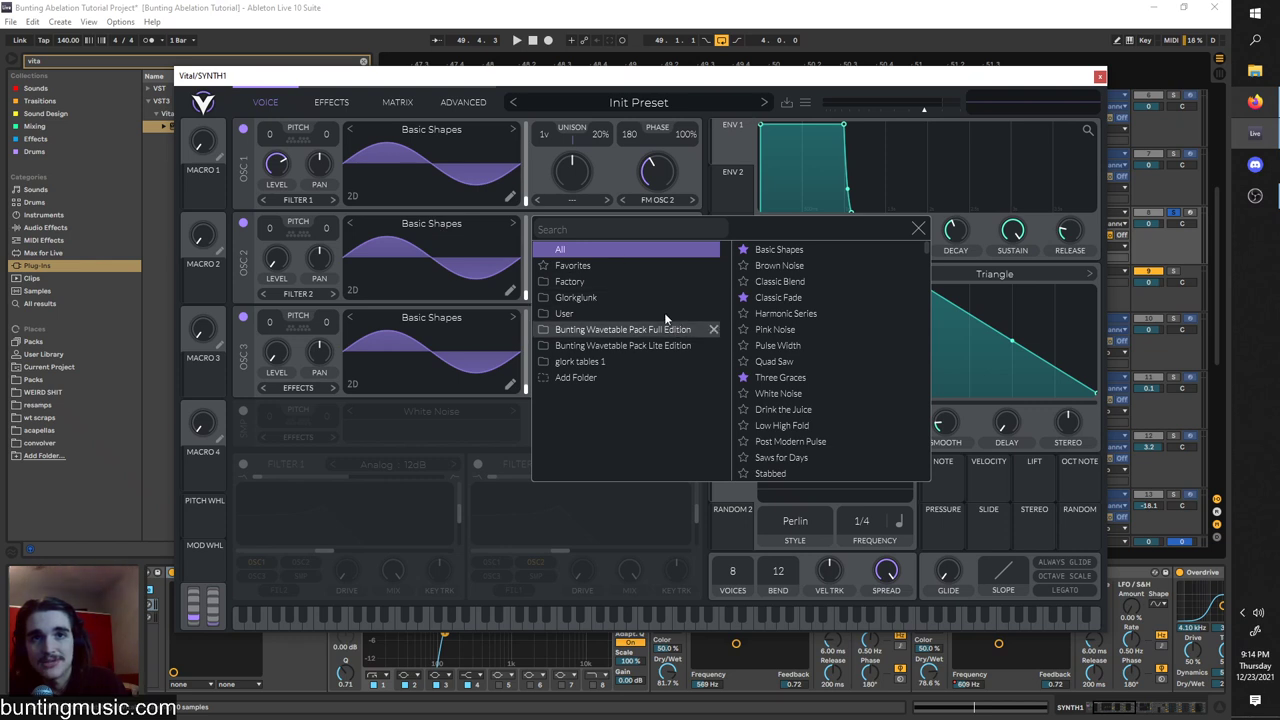
left_click(785, 313)
left_click(919, 228)
left_click_drag(526, 296, 527, 267)
Lower oscillator 2's FM Osc 3 amount slightly while auditioning the patch.
key("space")
left_click_drag(650, 268, 651, 282)
key("space")
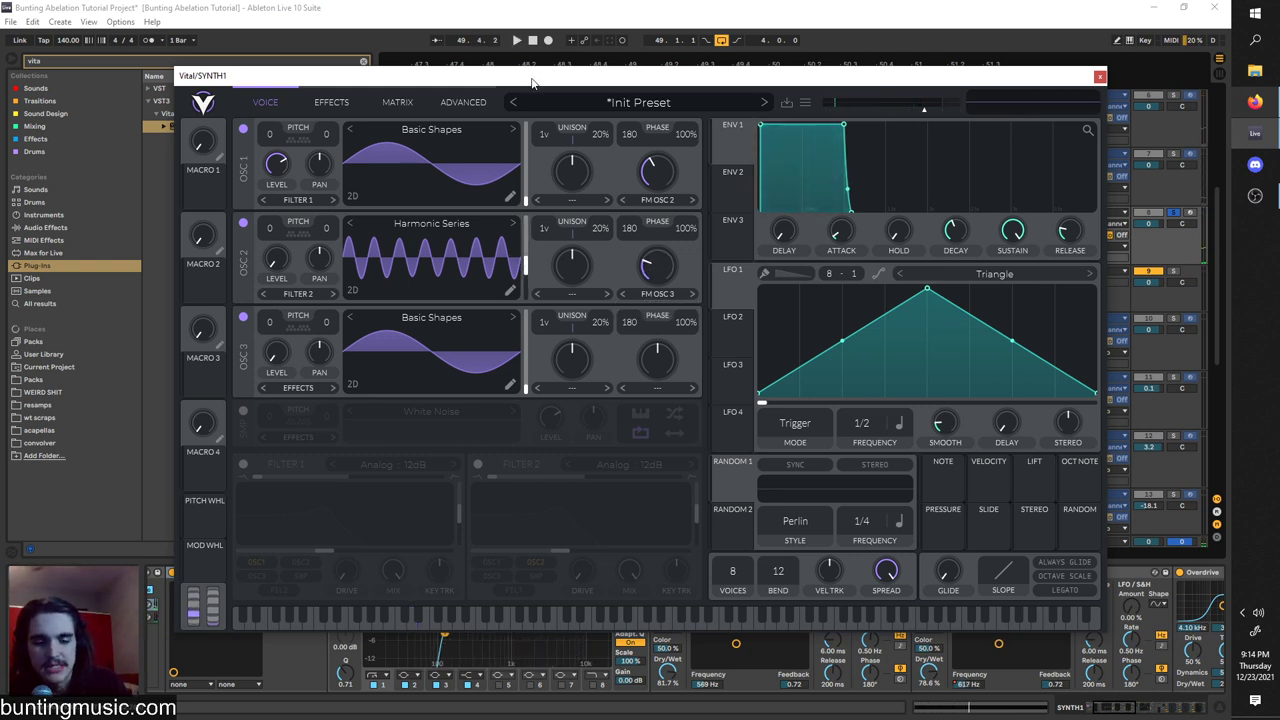
Load the Basic Shapes wavetable into oscillator 2 and move its wave frame to the square shape.
left_click(453, 225)
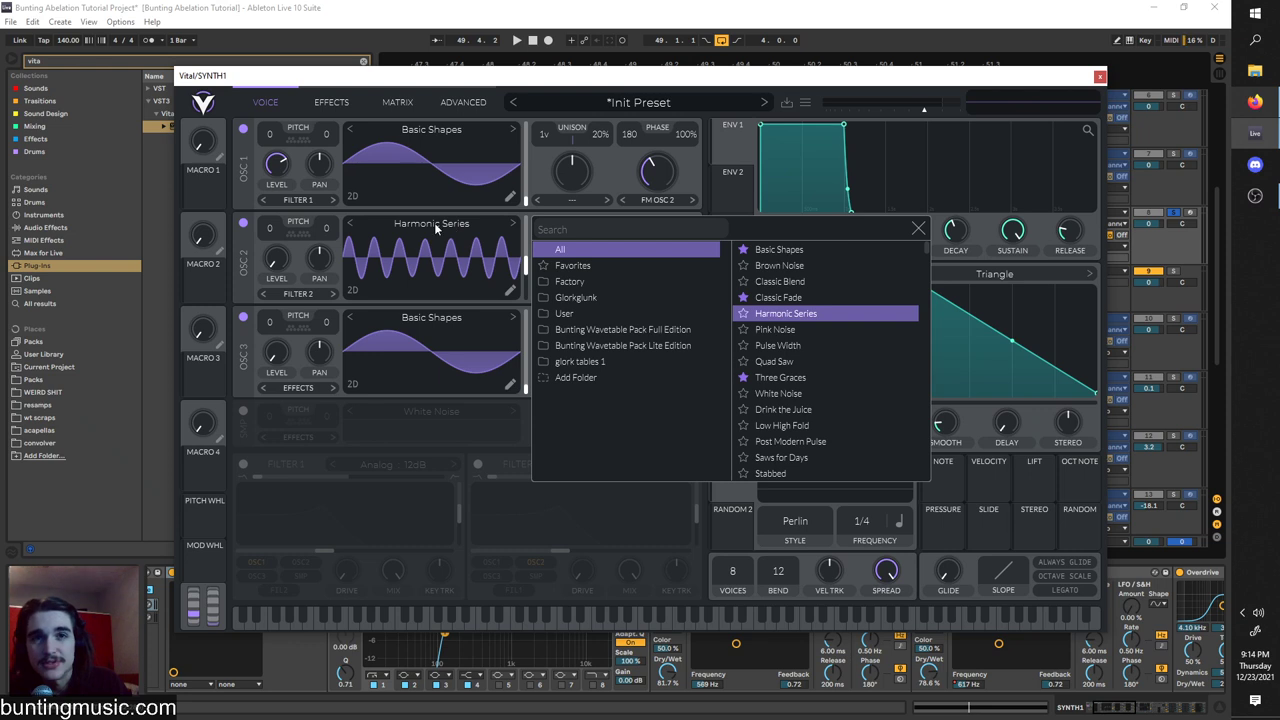
left_click(778, 249)
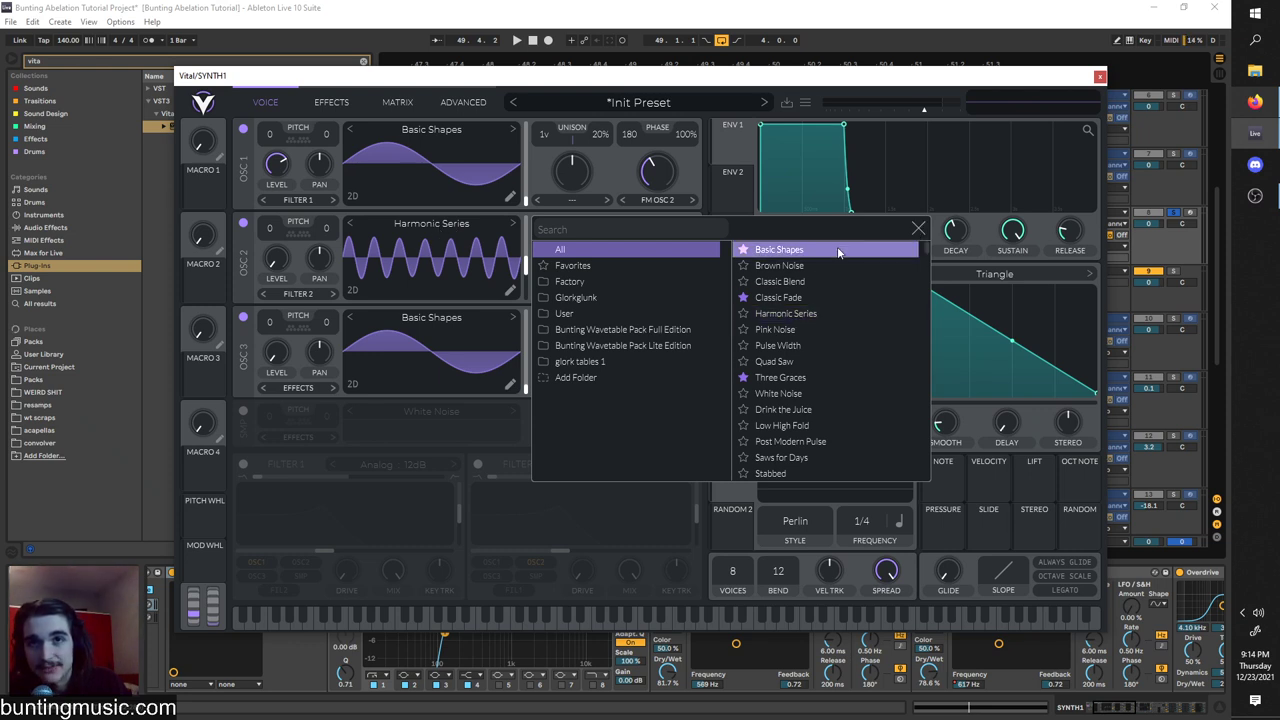
left_click(920, 229)
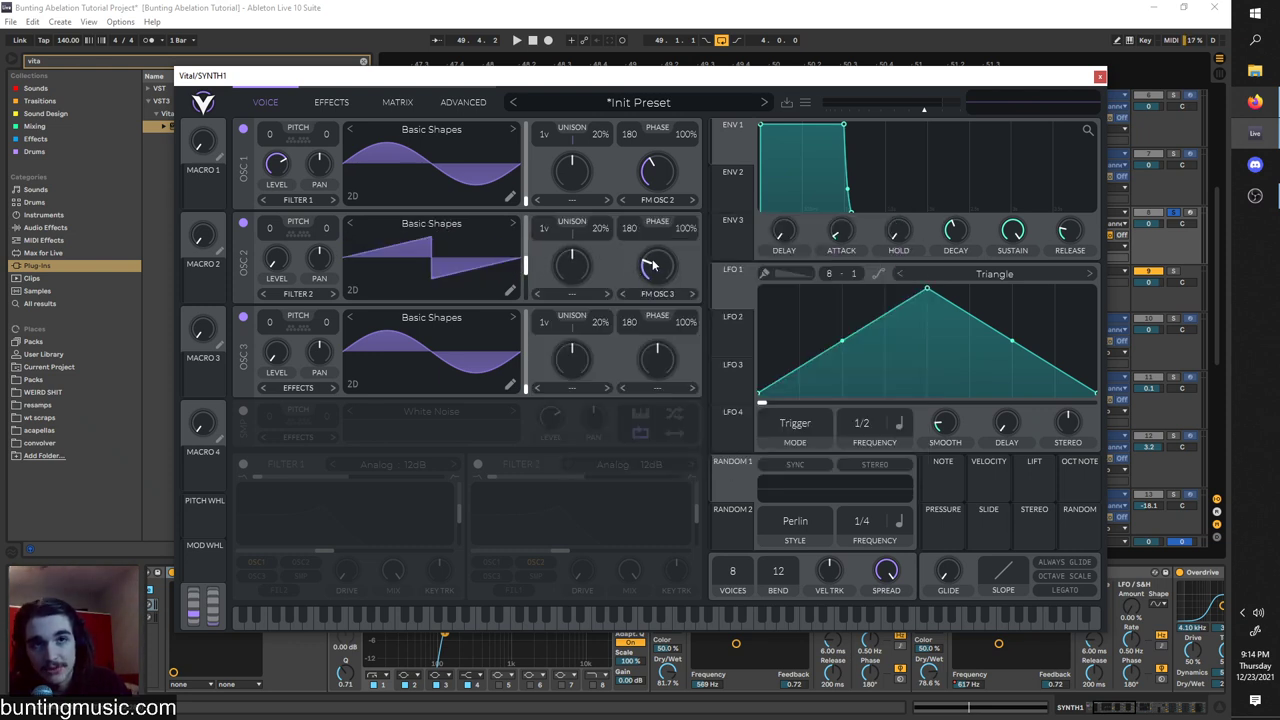
mouse_move(528, 266)
left_mouse_down()
mouse_move(528, 294)
mouse_move(528, 252)
left_mouse_up()
Set oscillator 2's spectral morph mode to Low Pass with a reduced amount, and take a brief look at its wavetable editor.
left_click(548, 302)
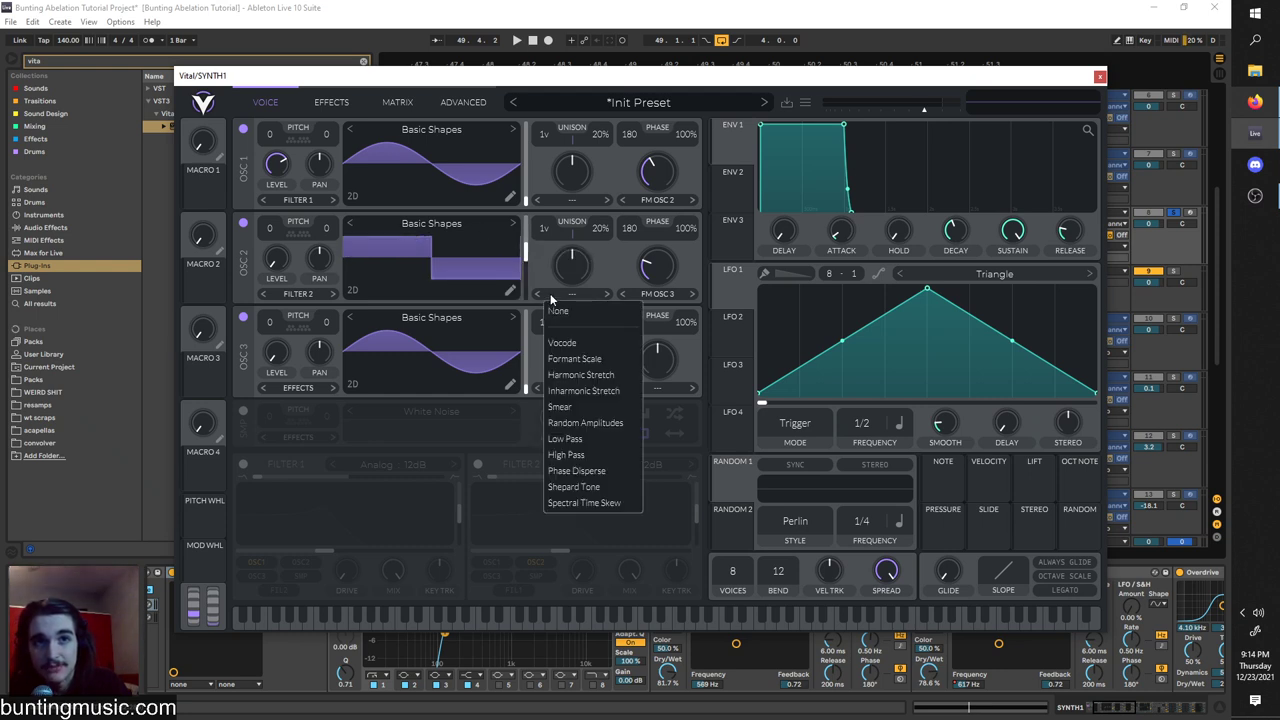
left_click(565, 438)
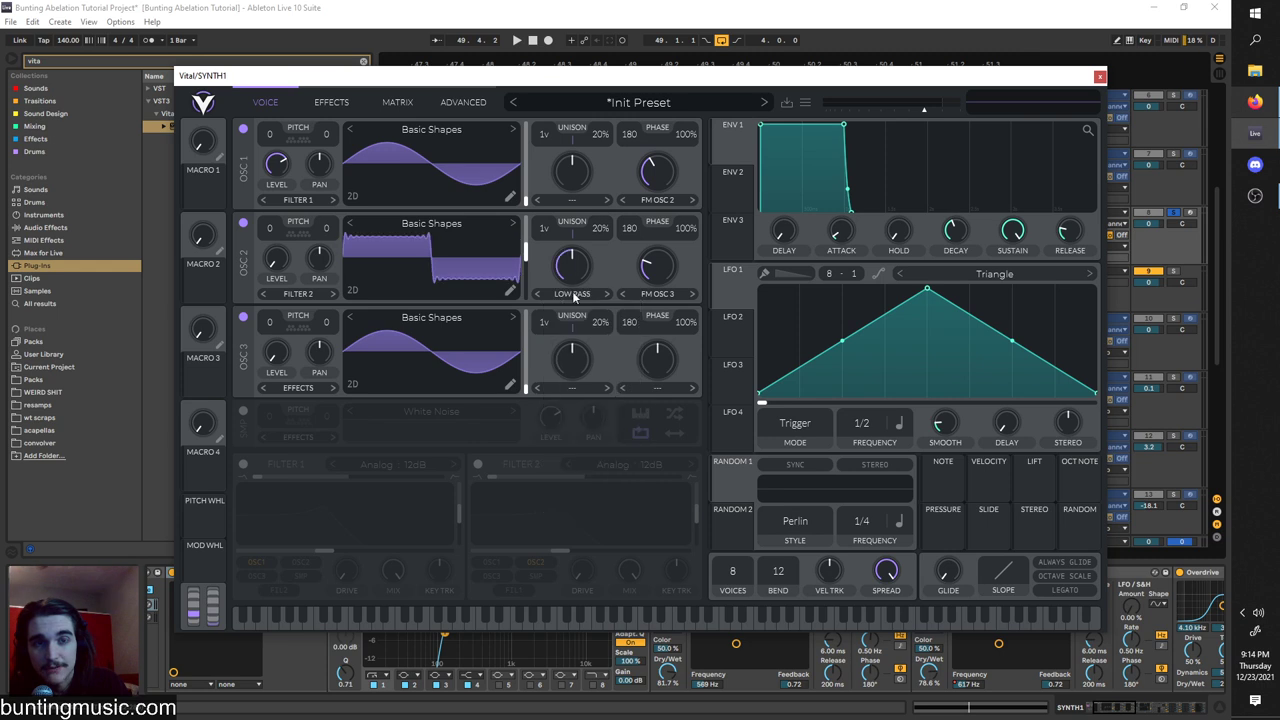
left_click_drag(568, 266, 559, 279)
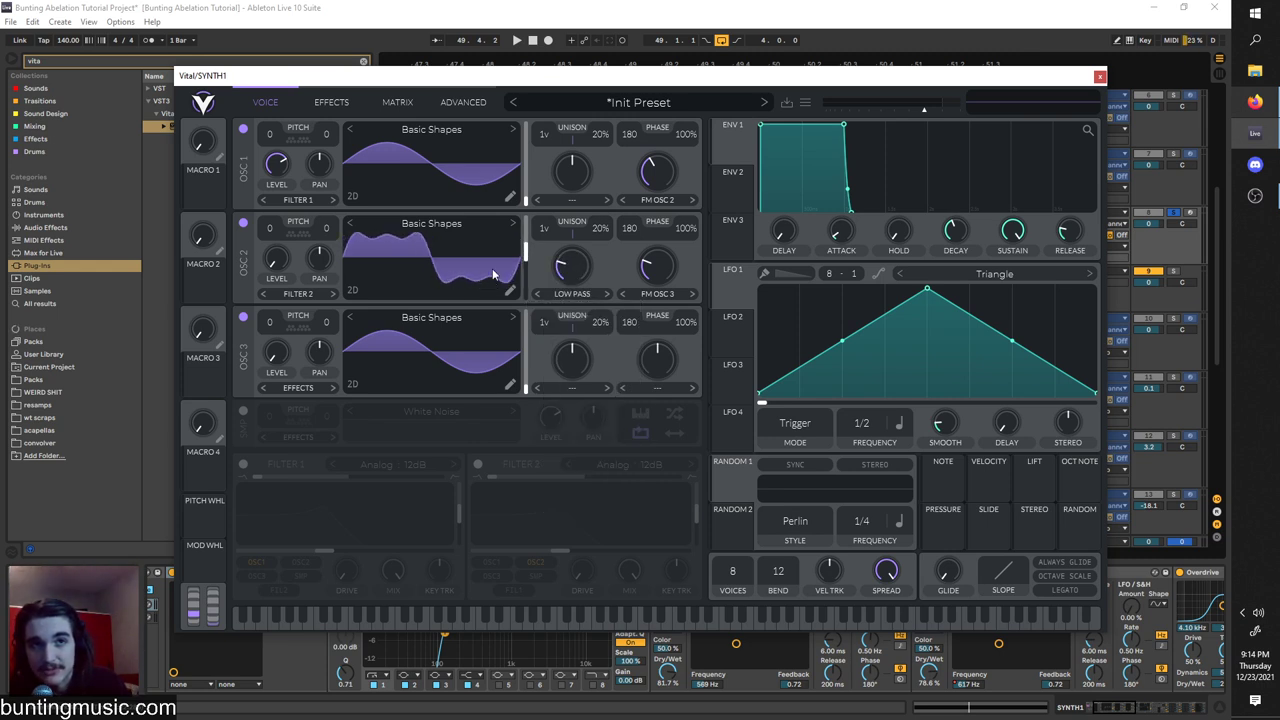
left_click(509, 292)
left_click(1089, 101)
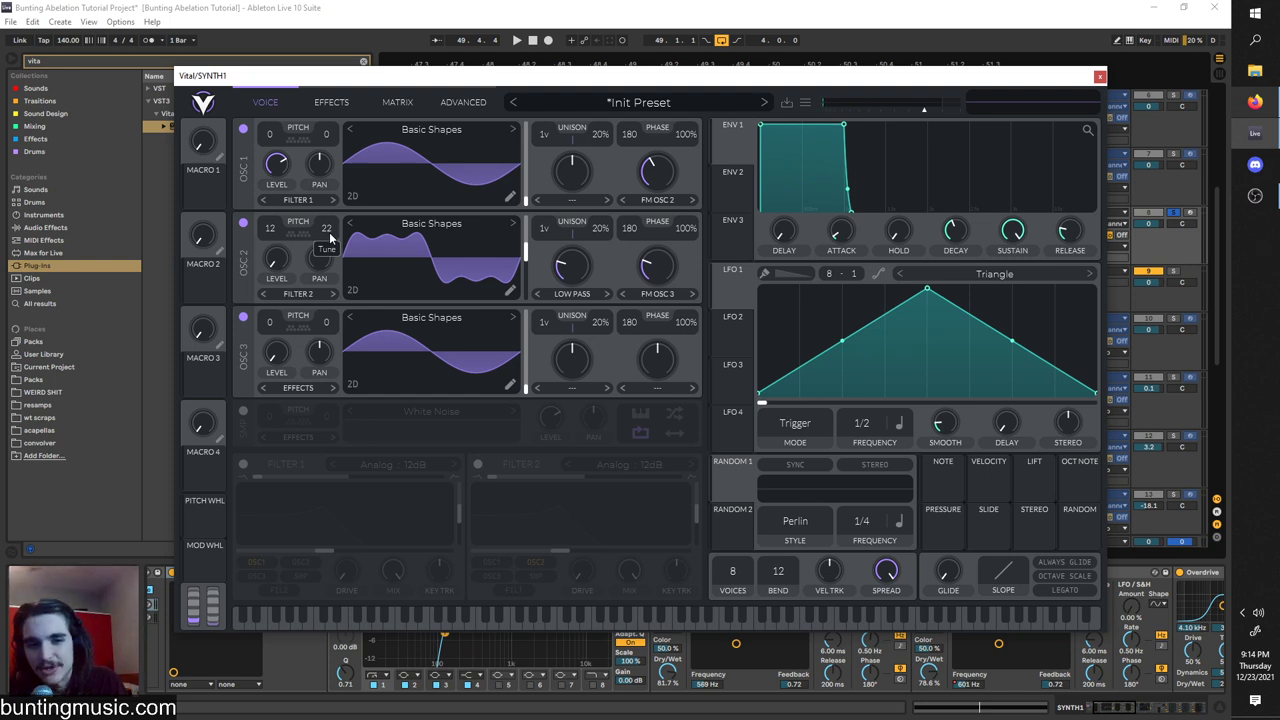
Raise oscillator 2's transpose from 12 to 17 semitones and audition the pitched FM sound.
key("space")
key("space")
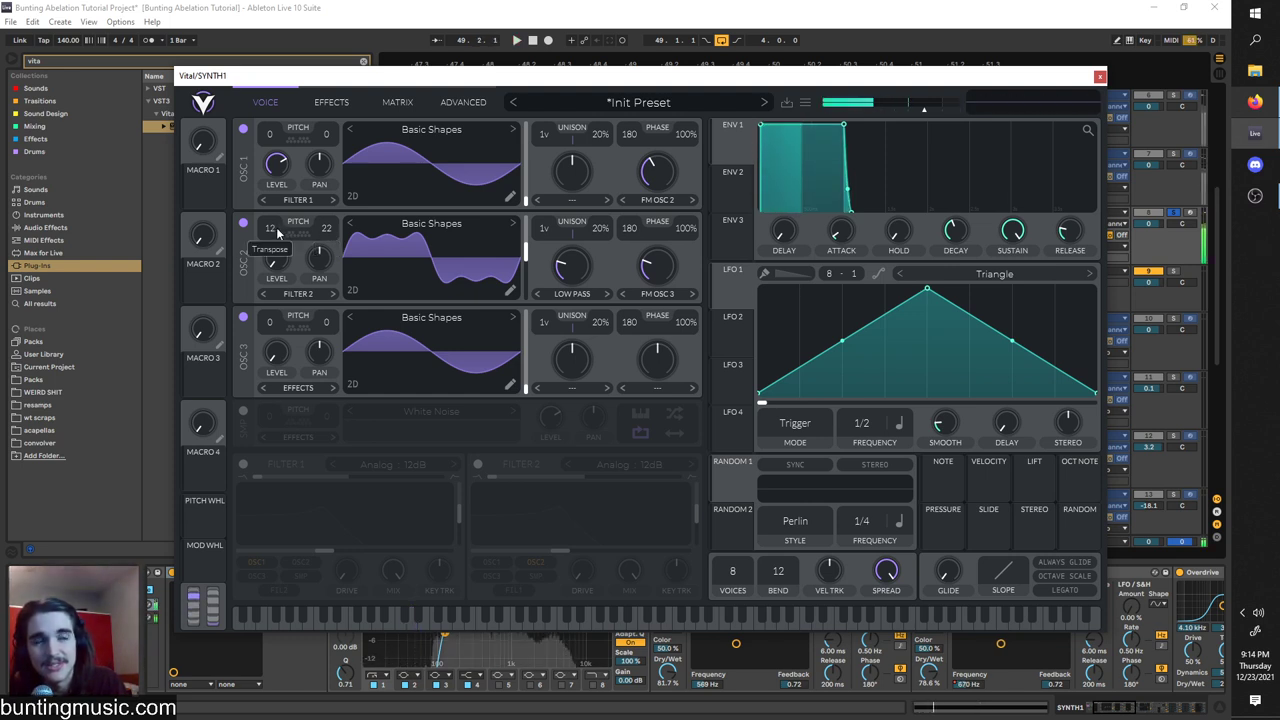
left_click_drag(280, 229, 280, 211)
key("space")
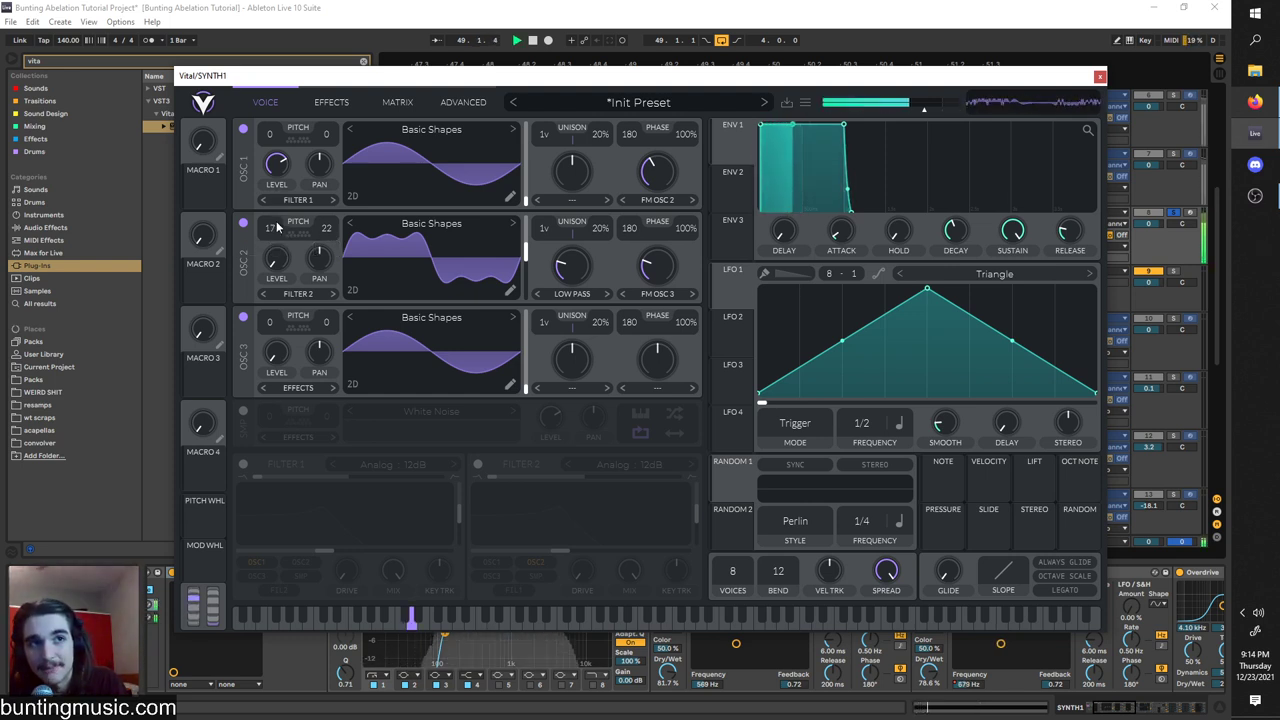
key("space")
Reset oscillator 2's transpose and tune to their default values.
right_click(275, 229)
left_click(290, 238)
right_click(326, 236)
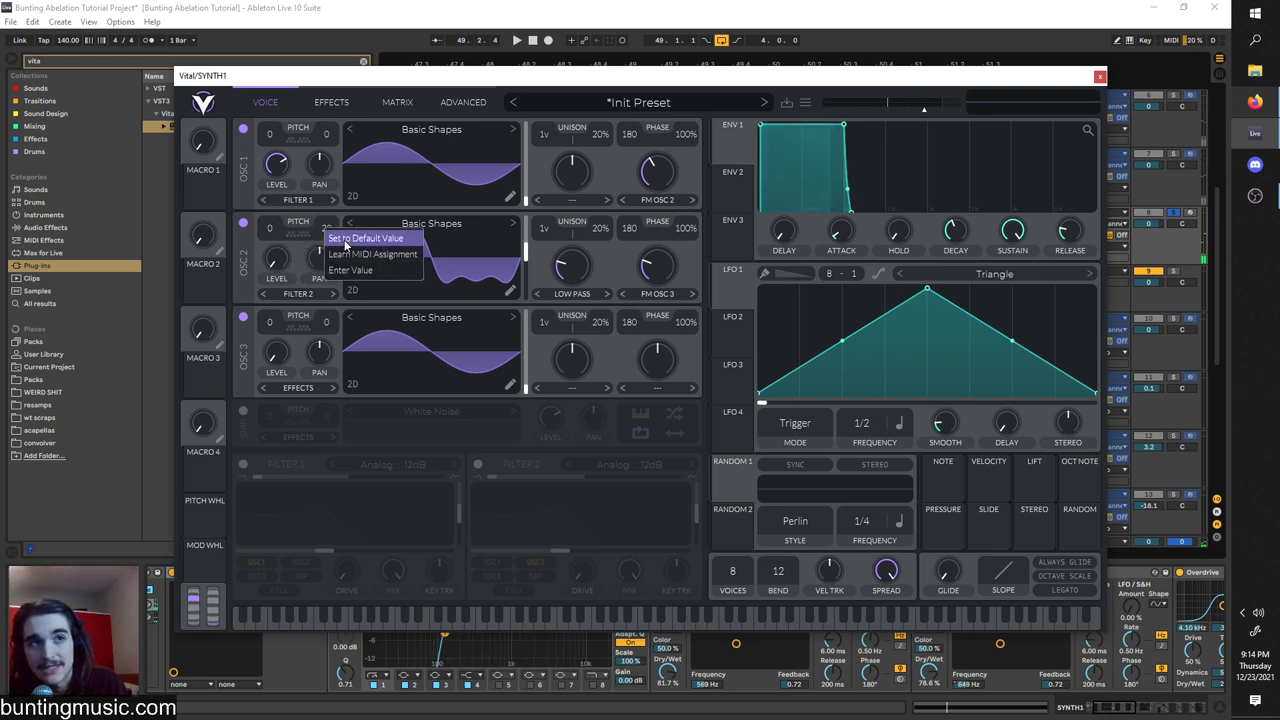
left_click(342, 246)
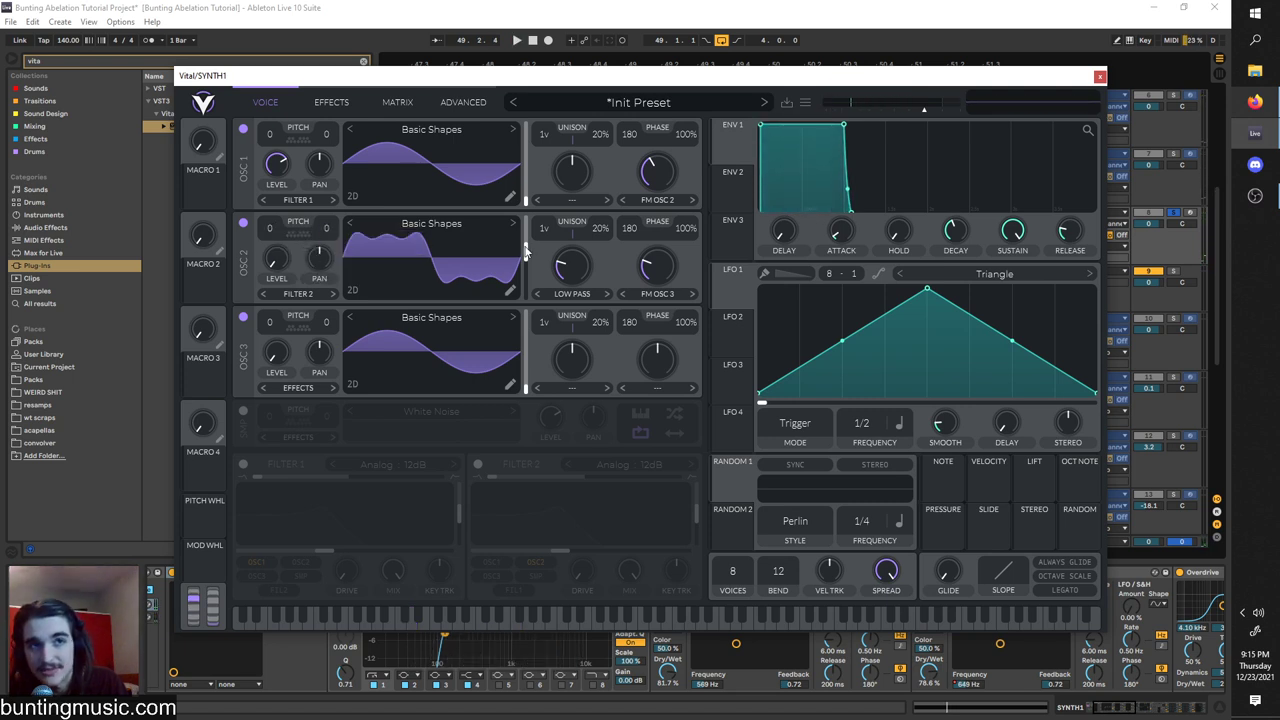
Return oscillator 2 to the sine frame of Basic Shapes and hide the Vital window.
left_click(392, 226)
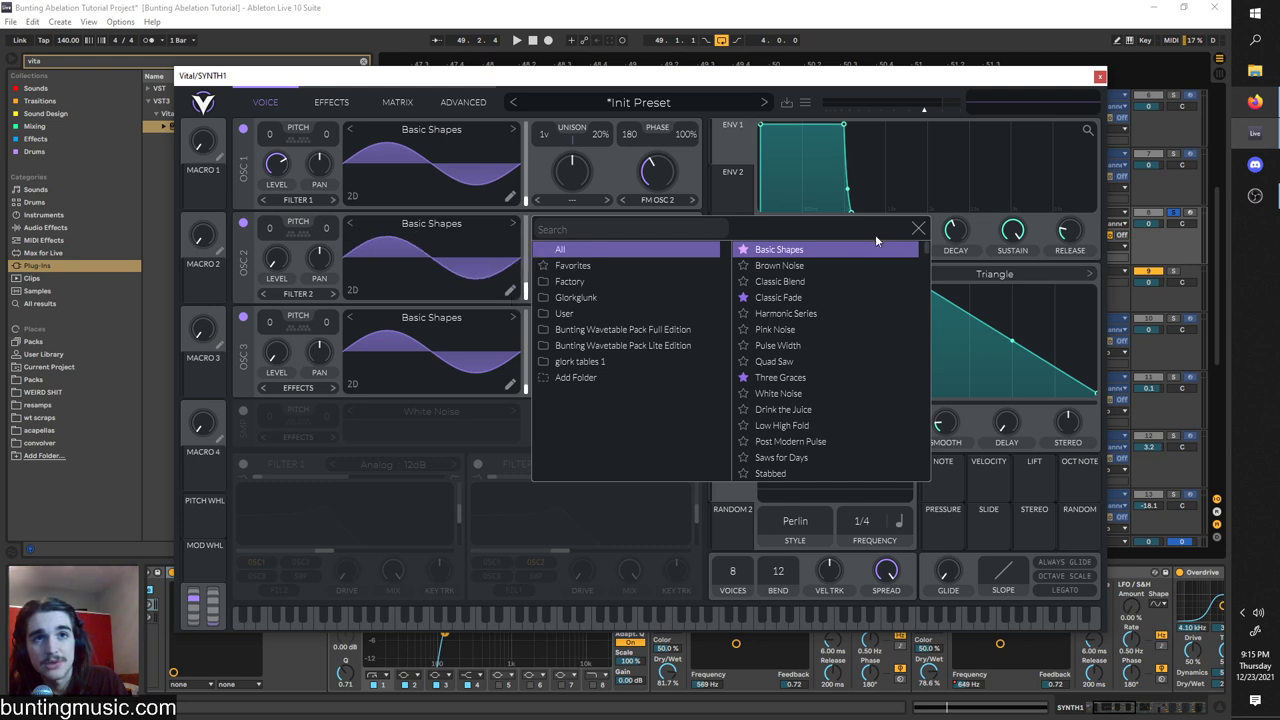
left_click(917, 229)
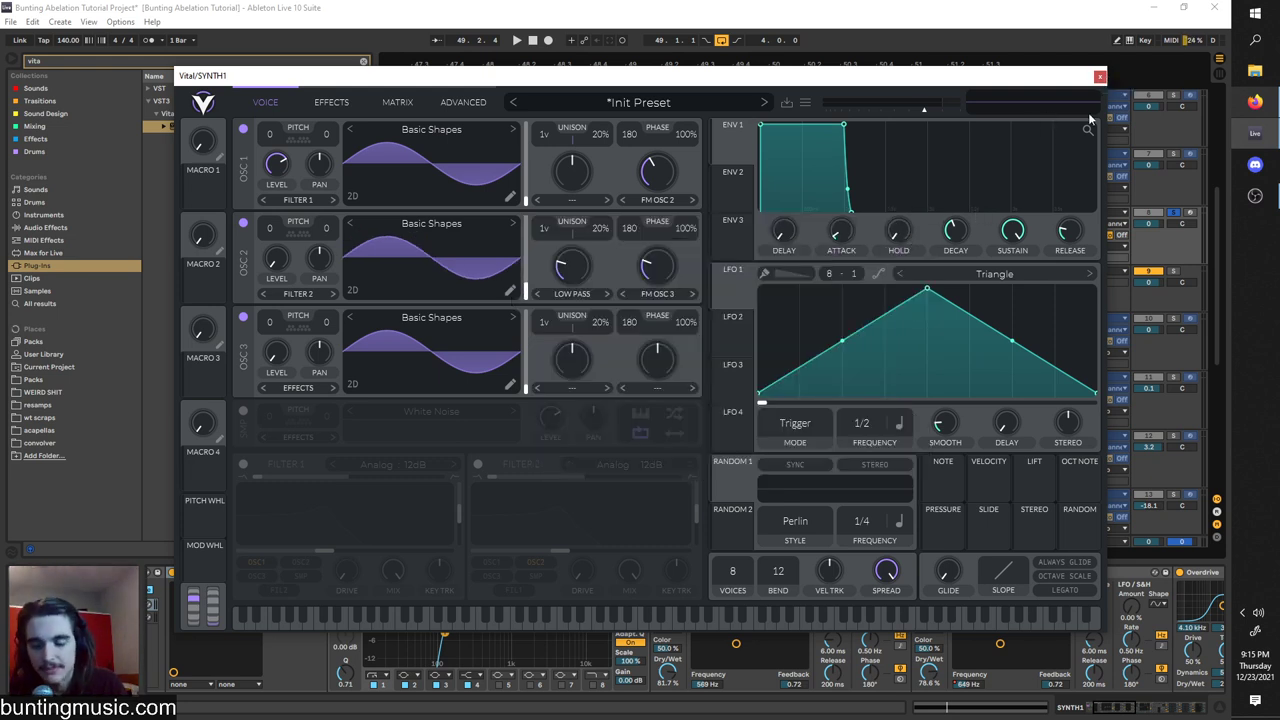
key("ctrl+alt+p")
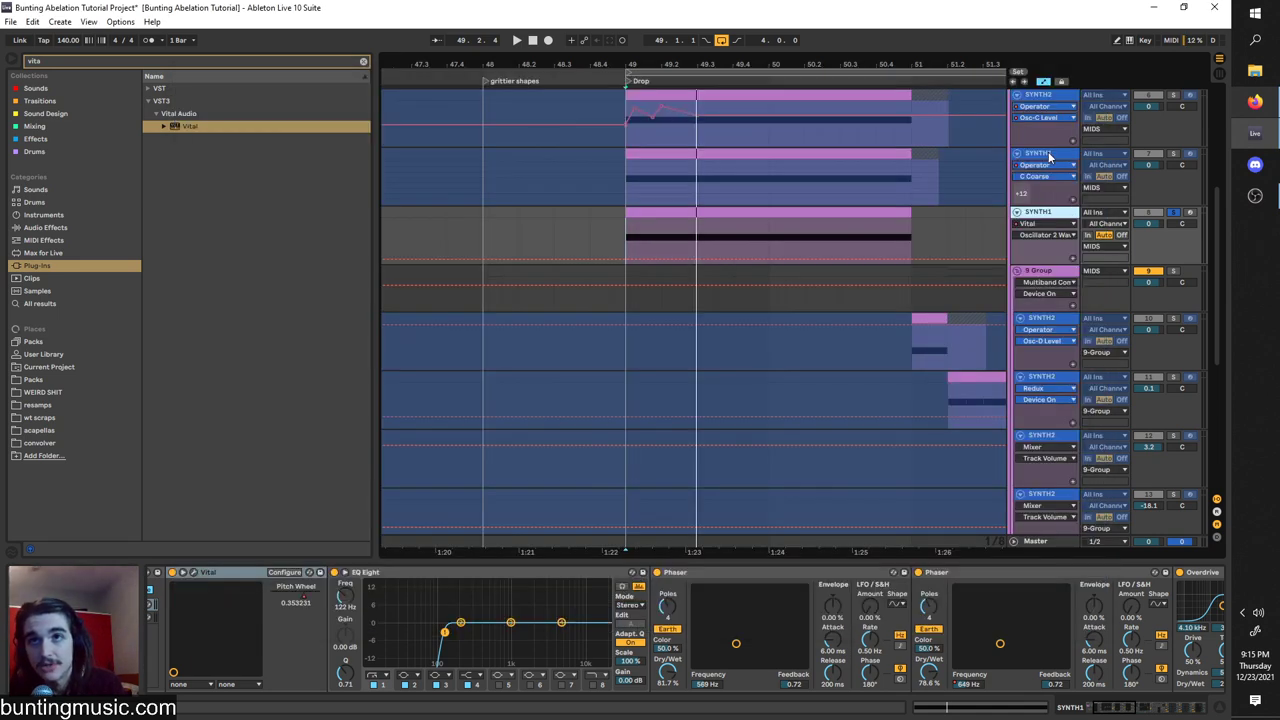
Unfreeze and solo the SYNTH1 track that holds Operator, and toggle oscillator D during playback to hear its contribution.
right_click(1049, 153)
left_click(1084, 229)
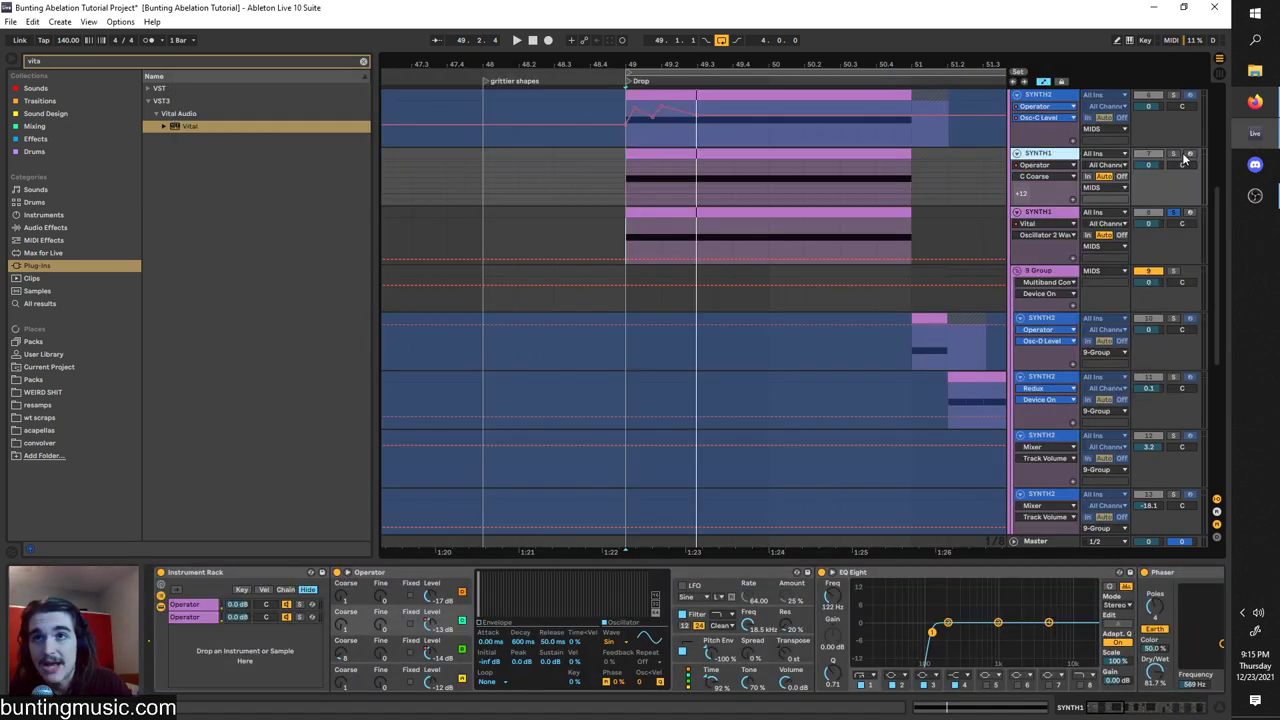
key("space")
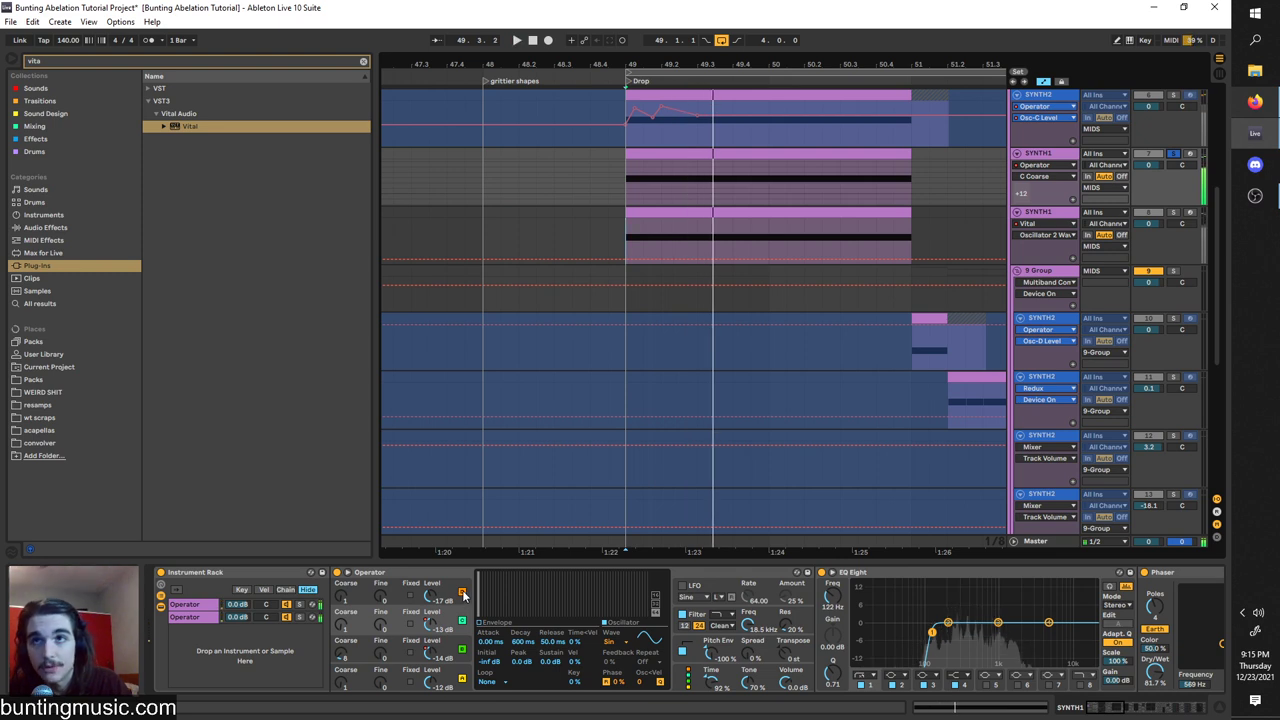
key("space")
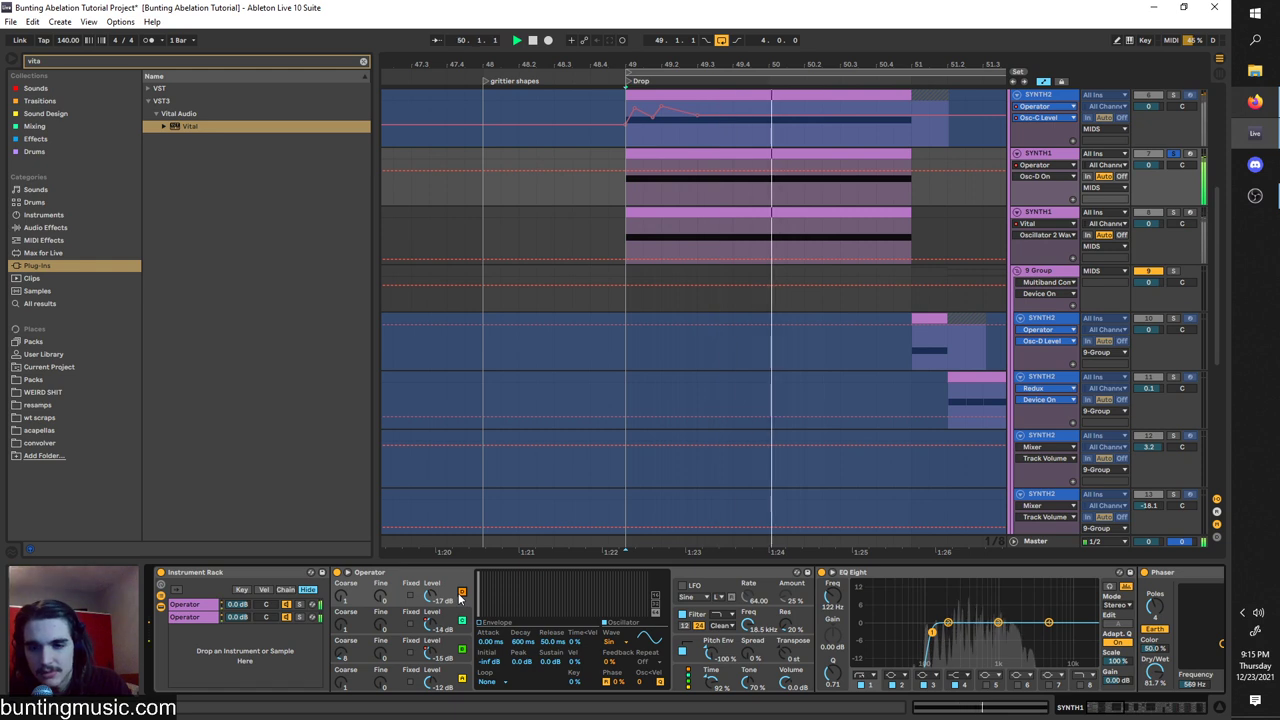
Set Vital oscillator 3's wave morph mode to FM Sample, audition it with the White Noise sampler enabled, and switch the sampler off again.
left_click(1062, 214)
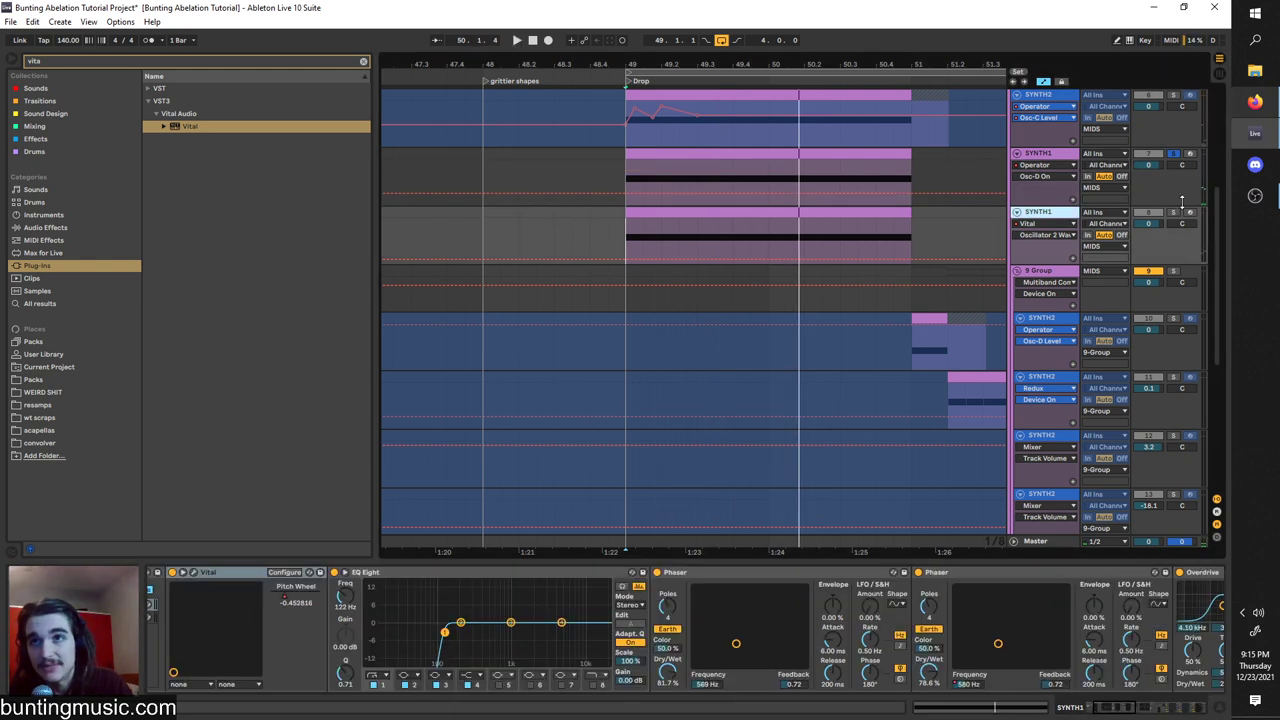
left_click(193, 575)
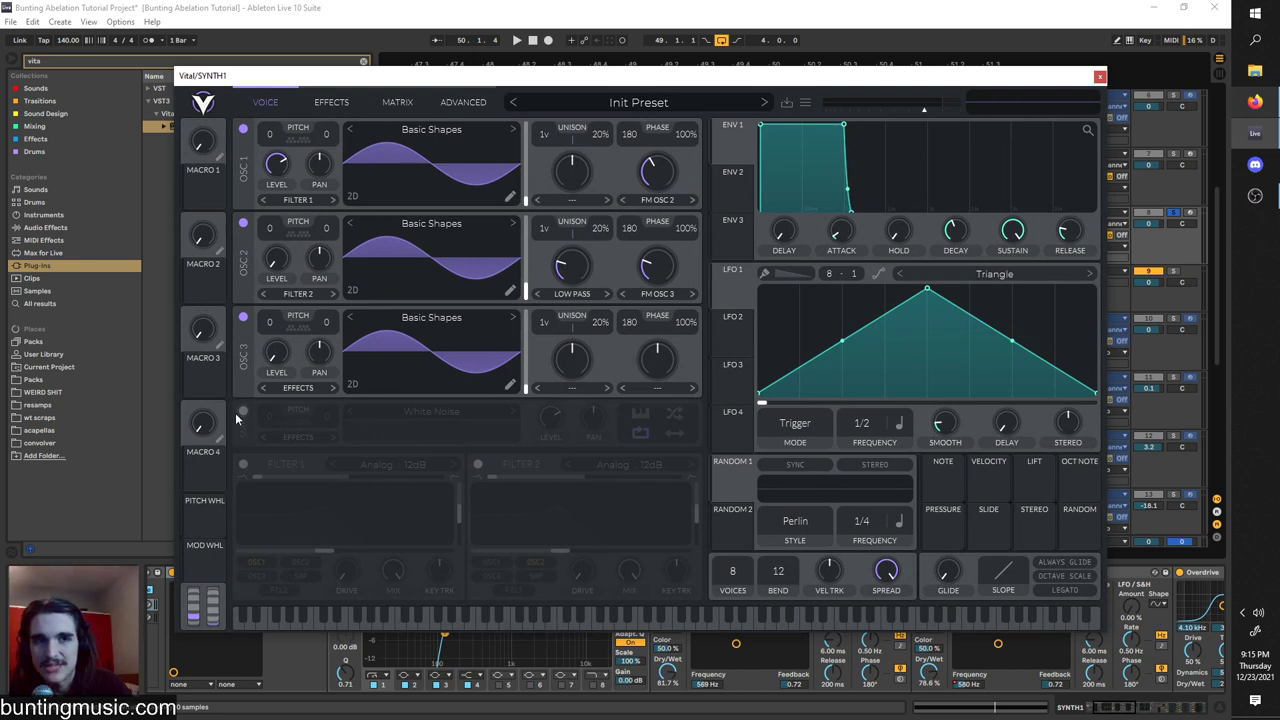
left_click(242, 411)
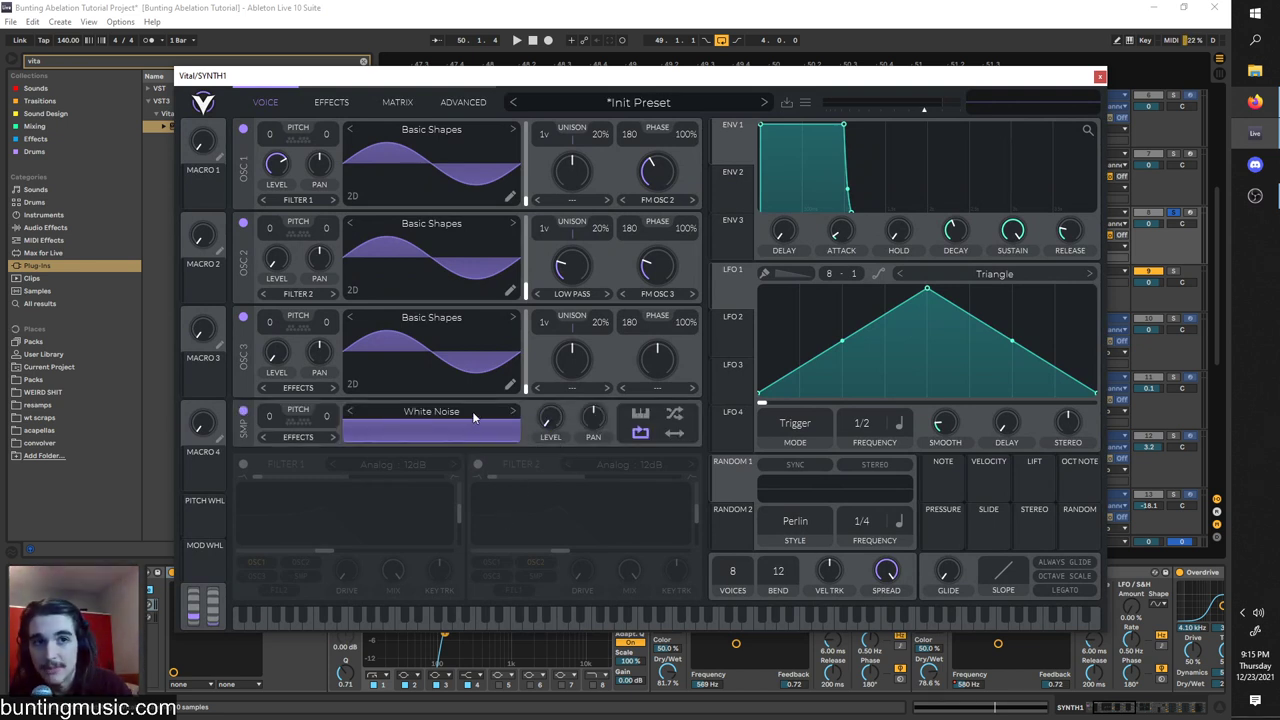
left_click(655, 388)
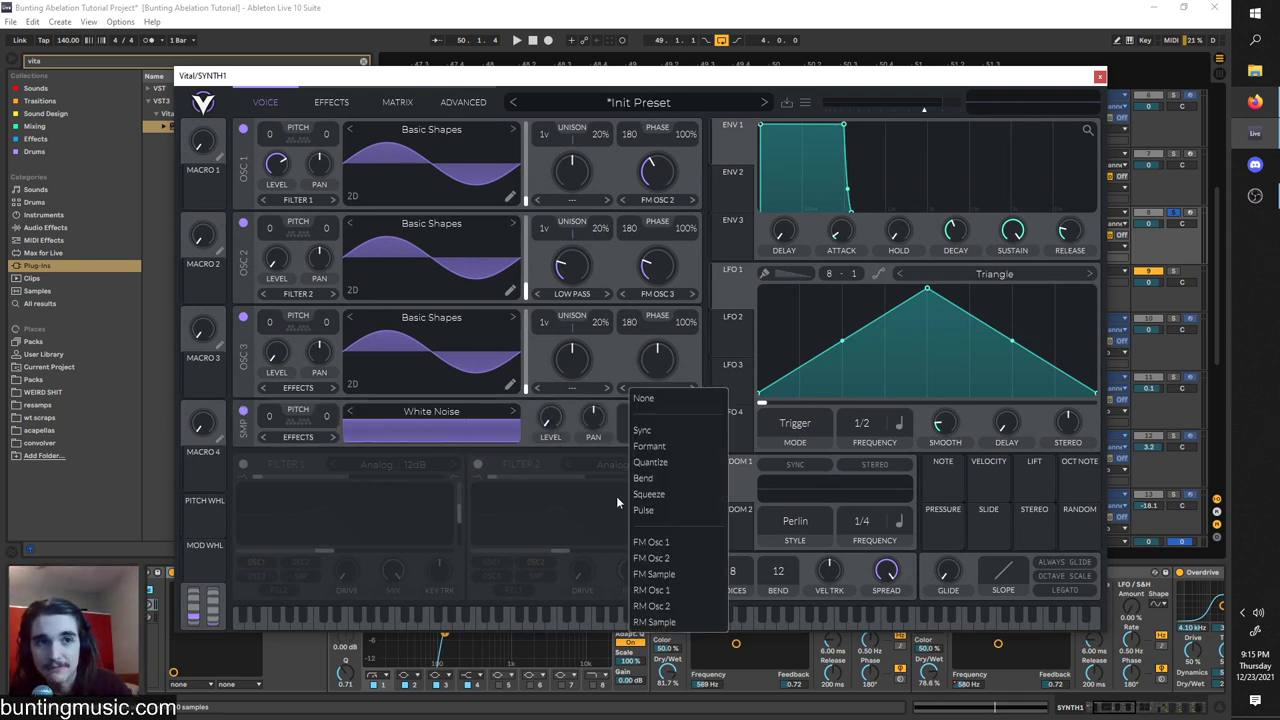
left_click(648, 577)
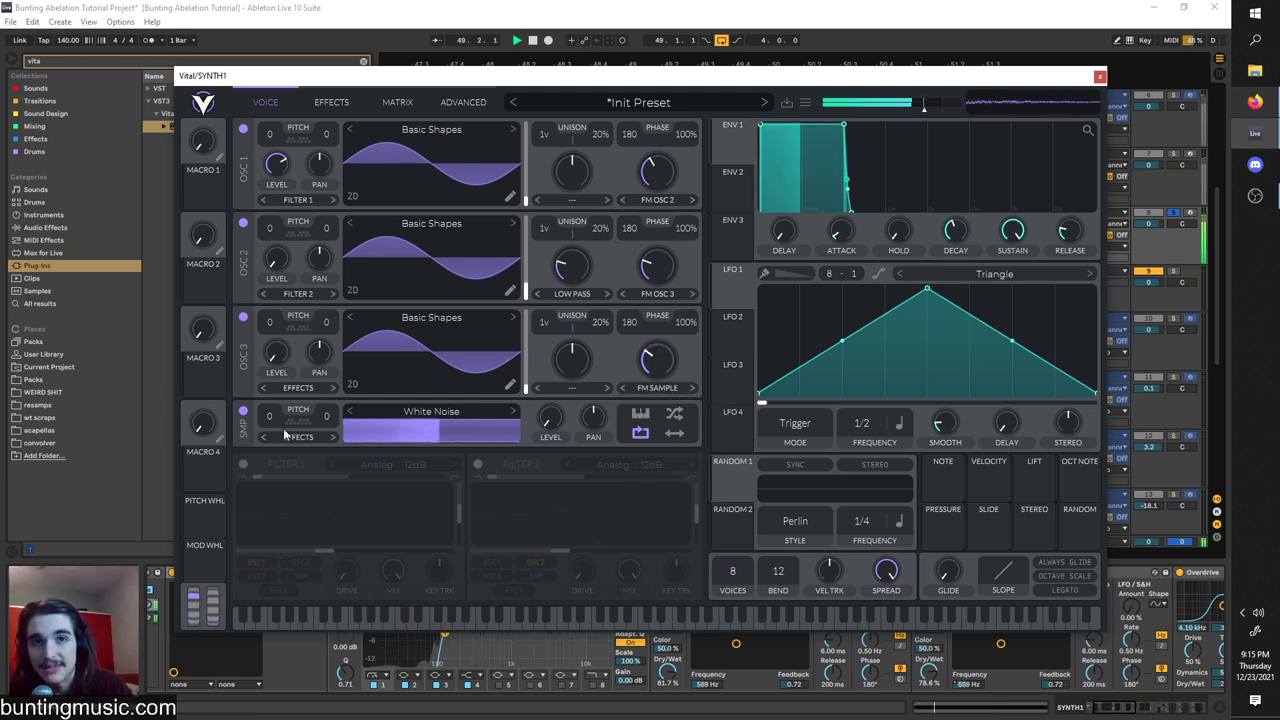
left_click(242, 411)
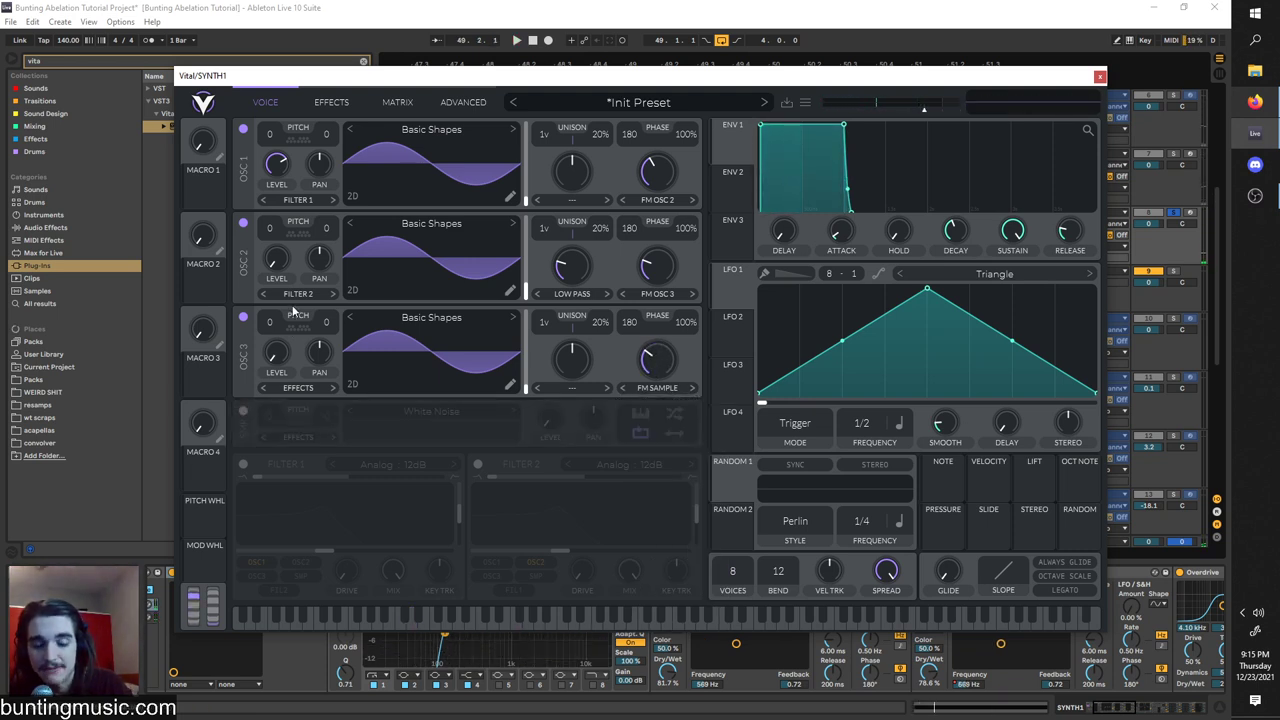
left_click(1100, 77)
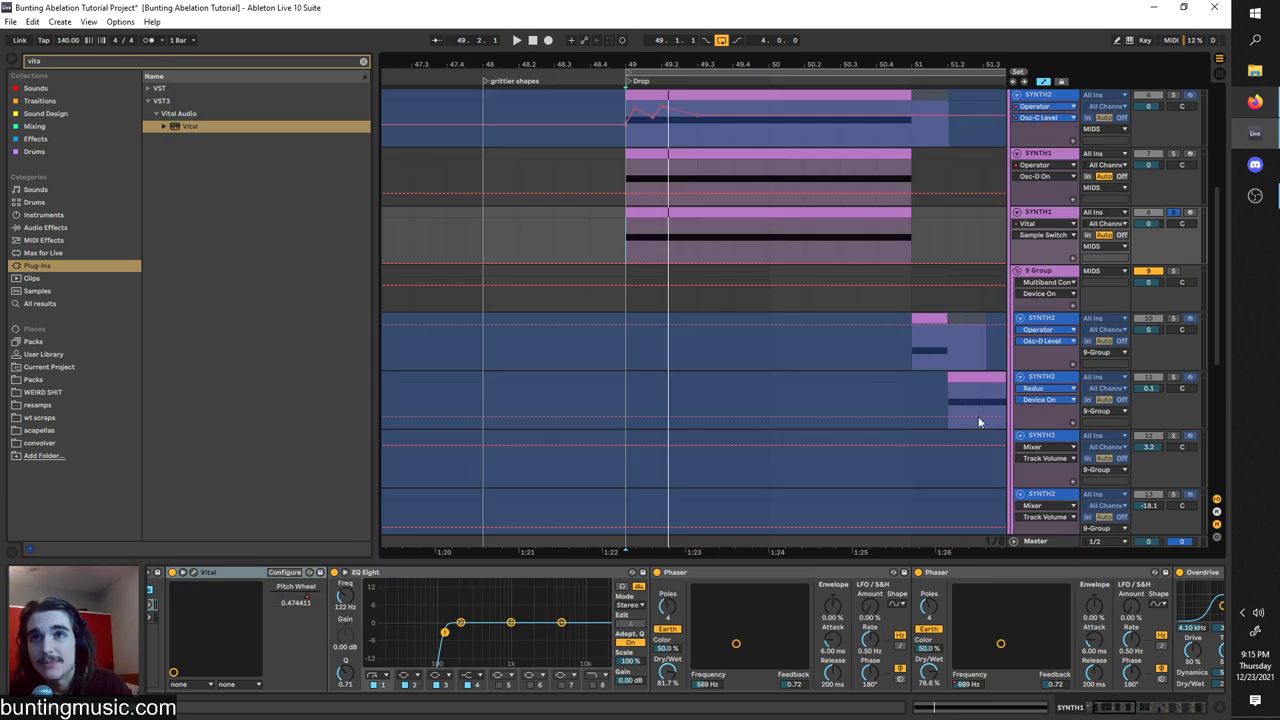
Duplicate the Overdrive on the Vital track, set the copy to 3.83 kHz with a bandwidth of 4.04, and audition the chain.
scroll(1108, 606, "down", 2)
scroll(1030, 645, "down", 2)
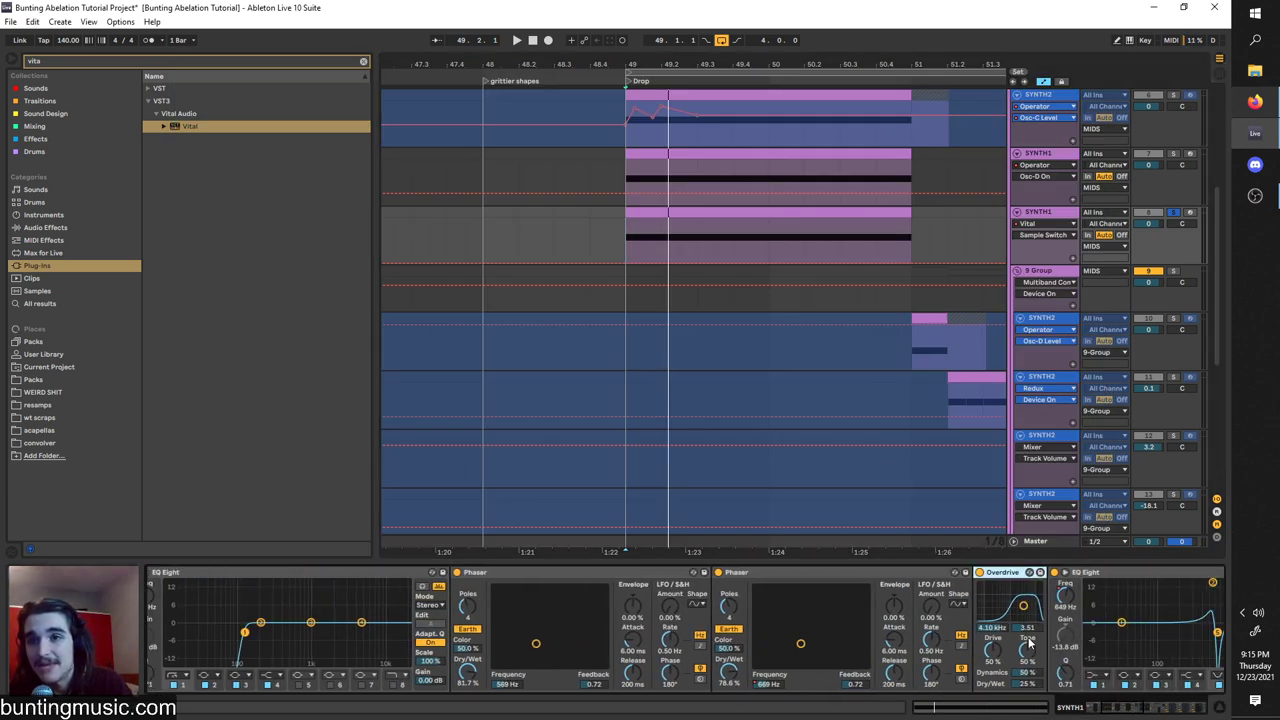
scroll(1018, 622, "down", 2)
key("space")
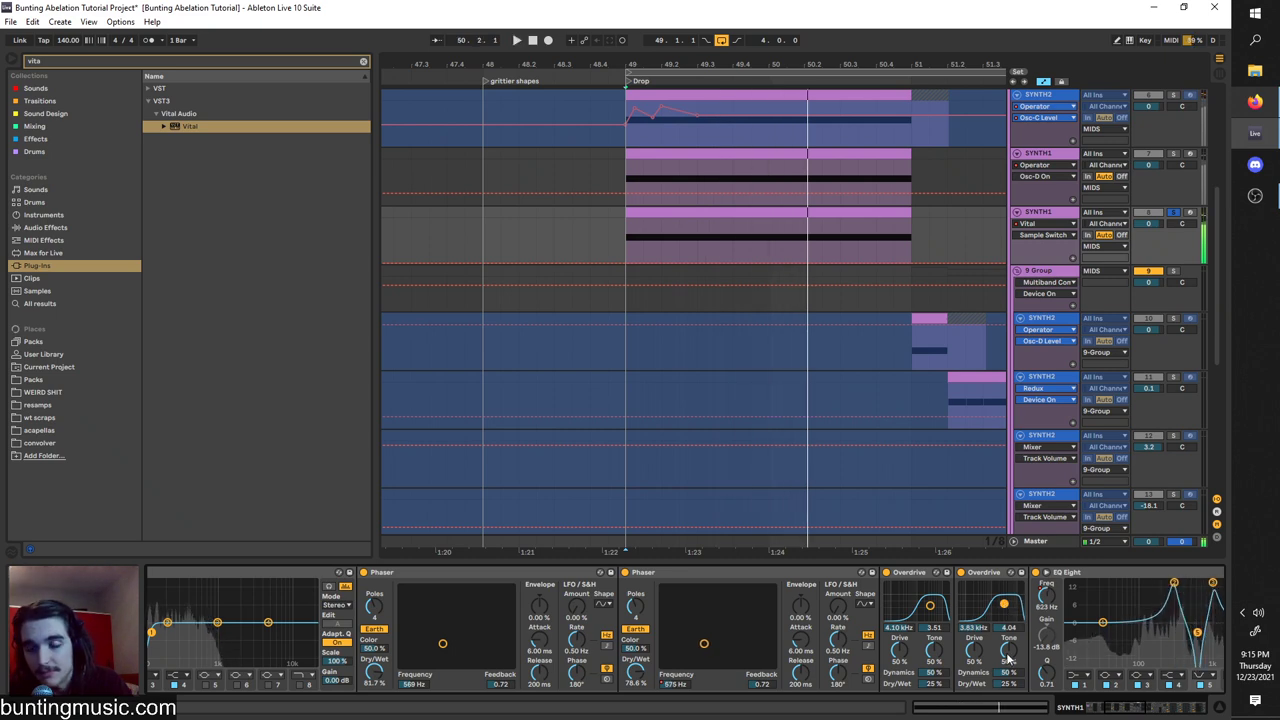
scroll(697, 410, "up", 5)
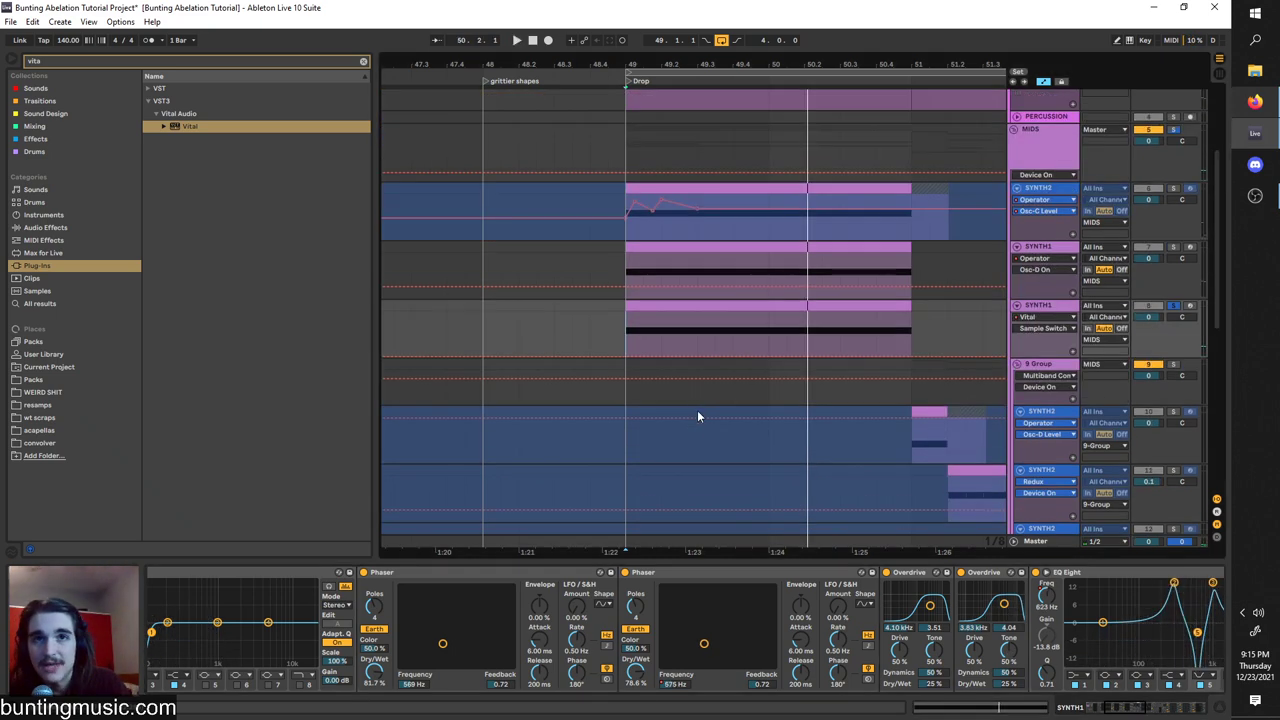
Unfreeze the SYNTH2 track in 9 Group that carries the Filter Freq automation.
scroll(667, 390, "down", 3, "ctrl")
scroll(711, 422, "up", 3)
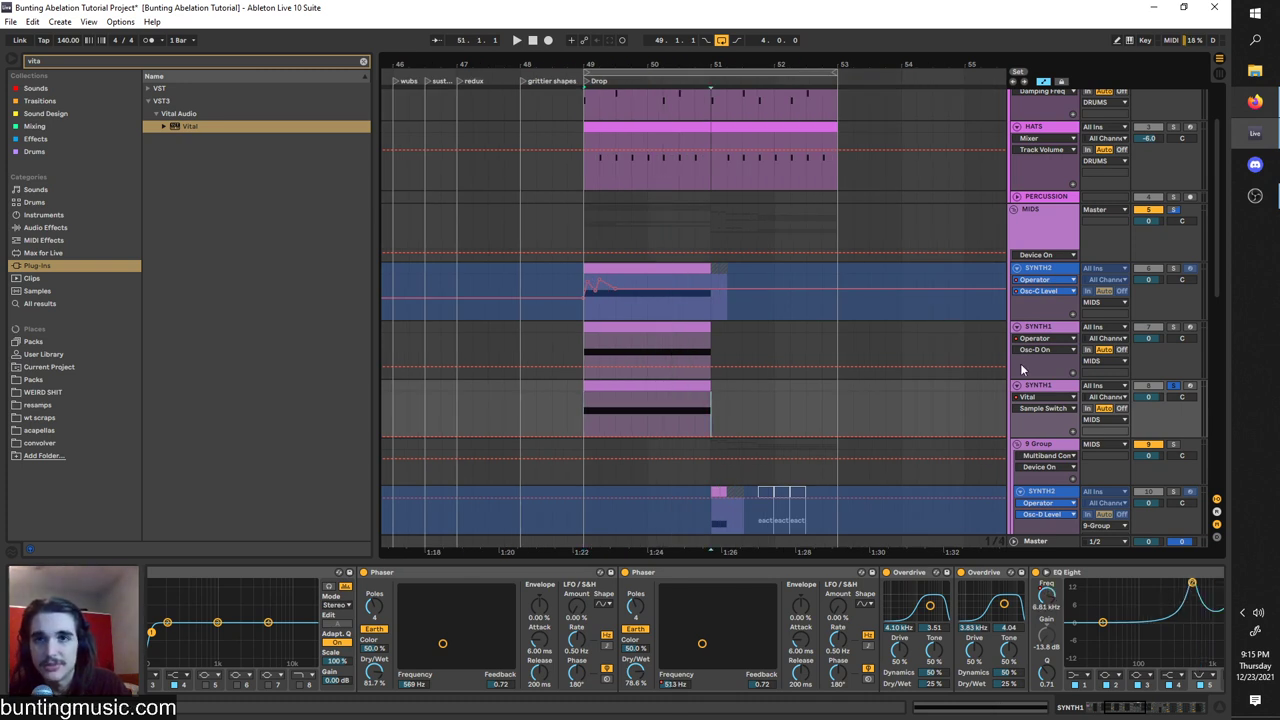
scroll(765, 418, "down", 3)
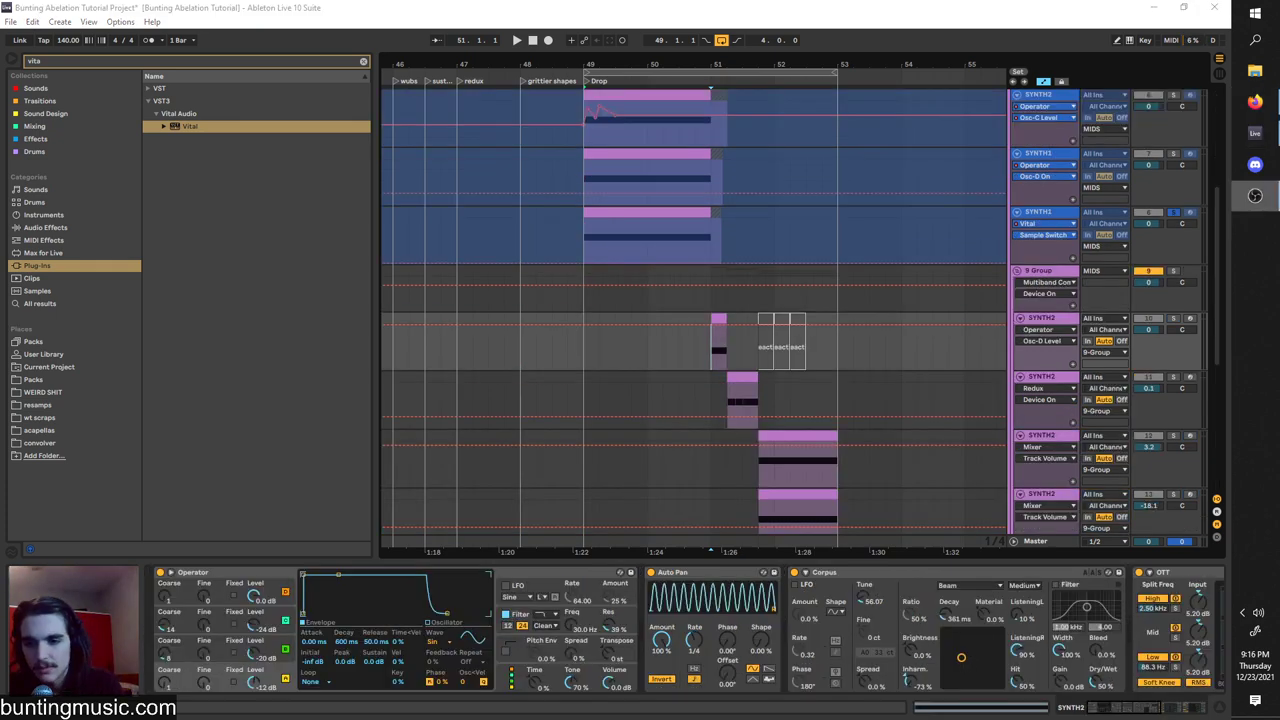
scroll(700, 390, "down", 2)
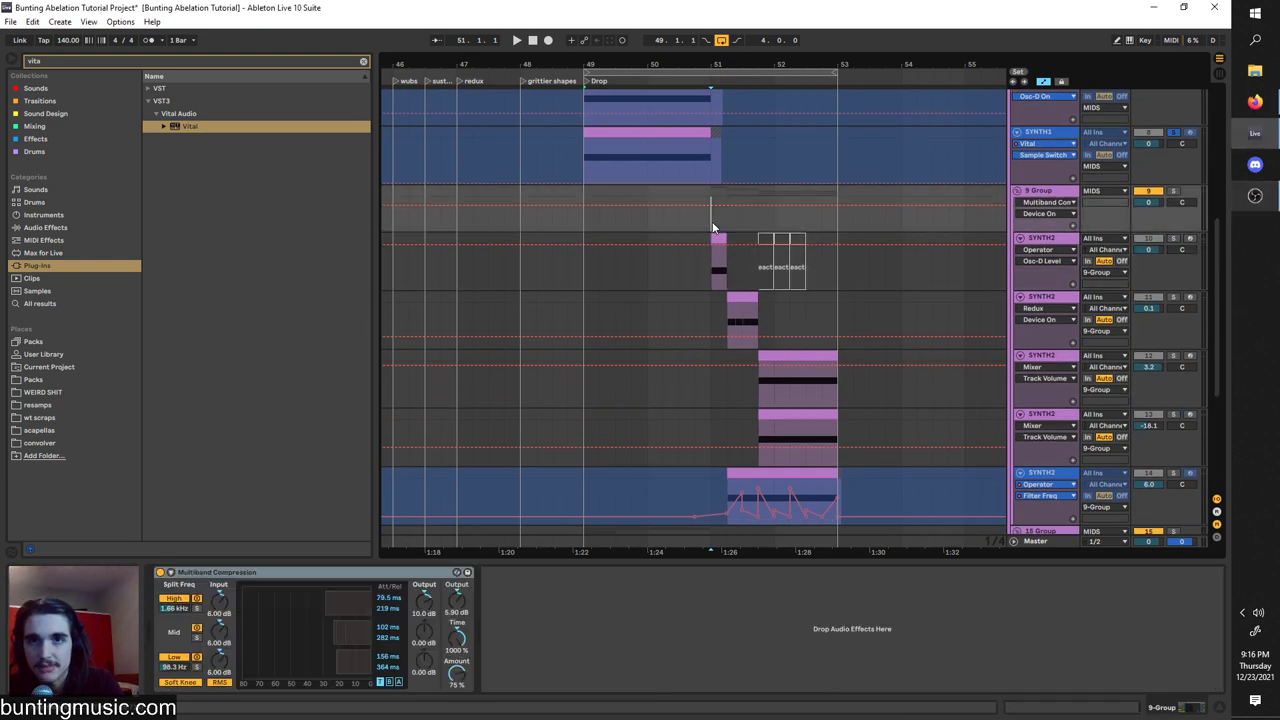
scroll(1052, 391, "down", 2)
right_click(1060, 412)
left_click(1088, 488)
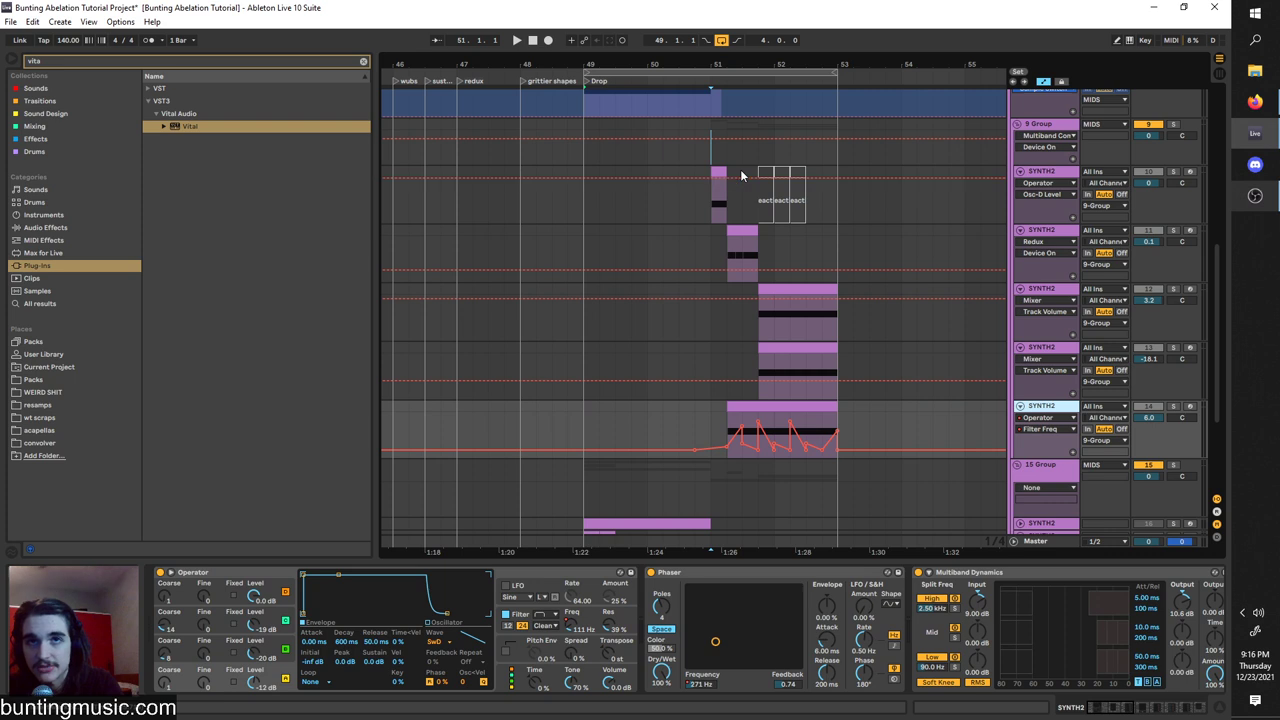
Solo 9 Group and audition its layered SYNTH2 clips from bar 51.
left_click(1175, 126)
key("space")
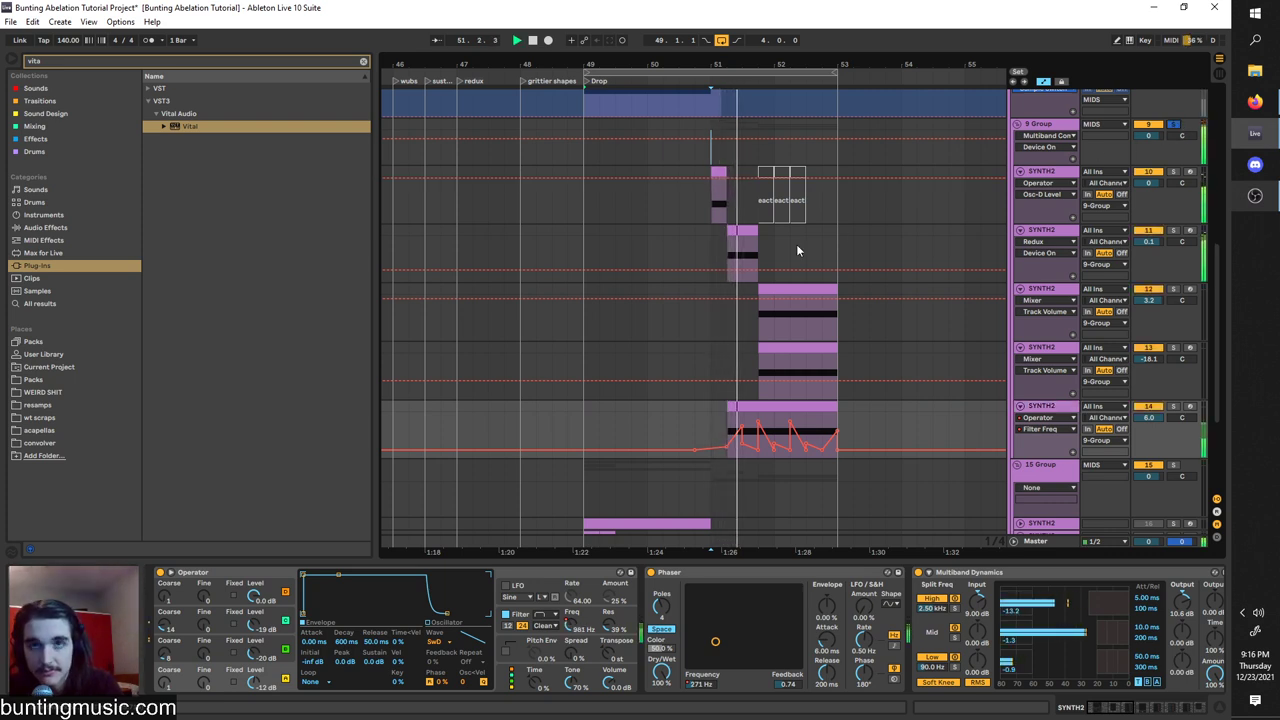
scroll(795, 247, "right", 2)
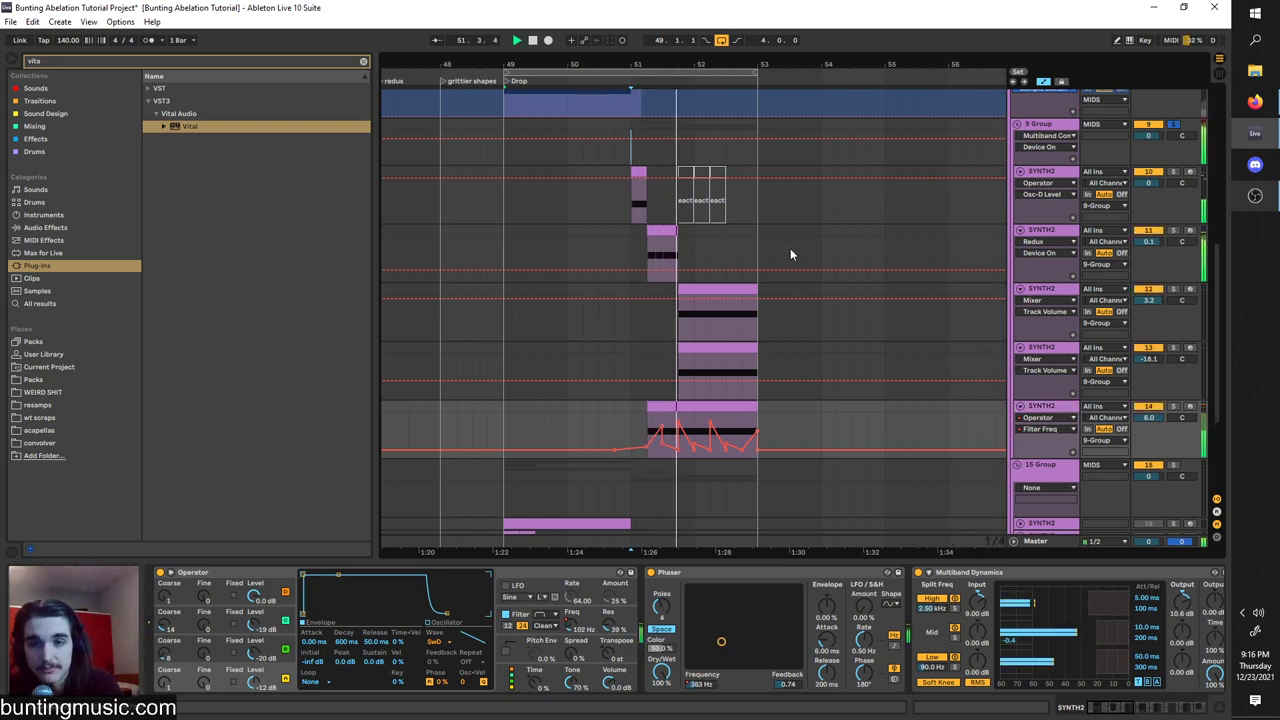
key("space")
Solo the uppermost SYNTH2 track in 9 Group, show its Operator device chain, and audition its short clip at bar 51.
left_click(633, 206)
left_click(1174, 171)
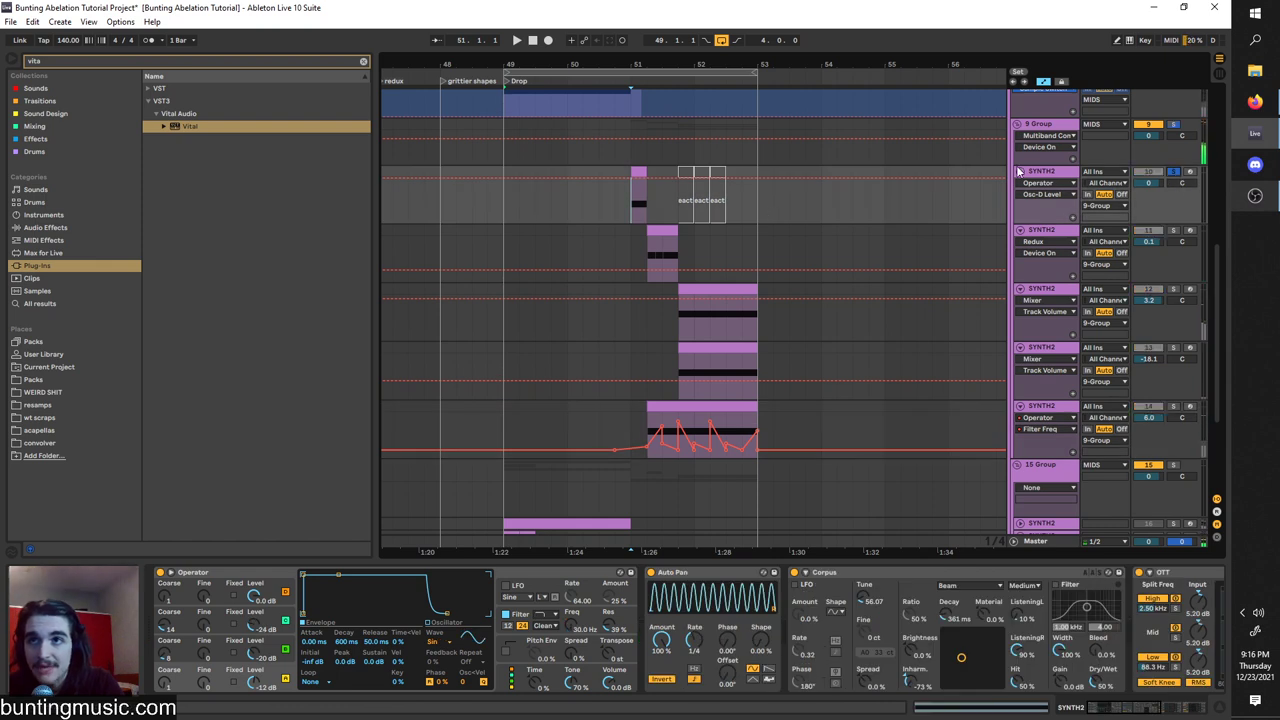
left_click(1040, 173)
key("space")
key("space")
key("space")
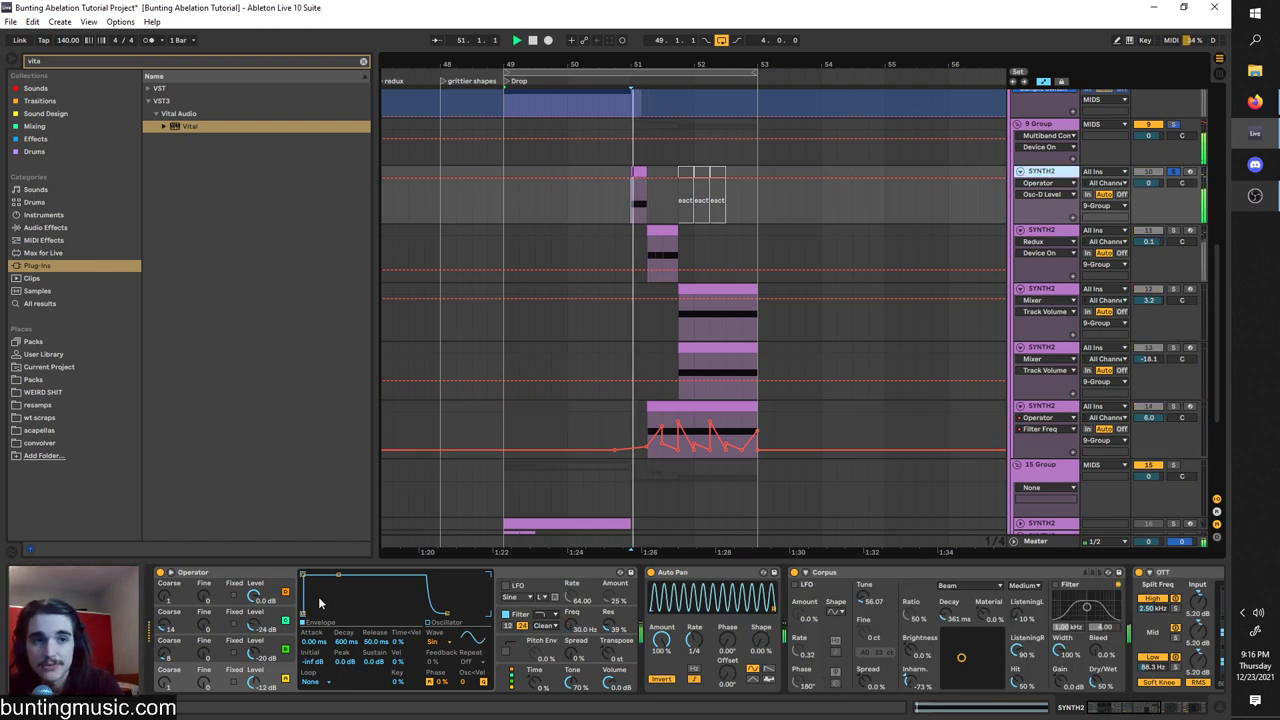
key("space")
Examine the SYNTH2 effect chain from Auto Pan through Corpus and OTT to Multiband Dynamics, and replay the clip.
scroll(497, 628, "right", 2)
scroll(497, 627, "down", 5)
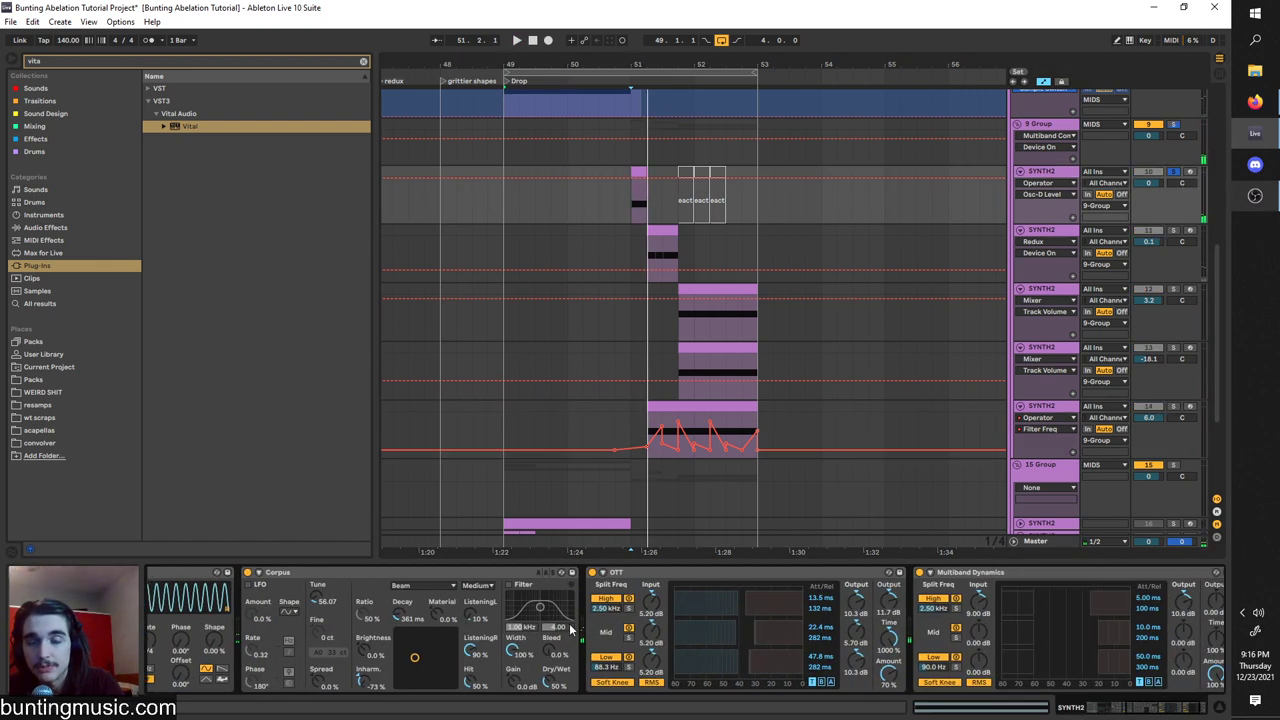
scroll(560, 610, "up", 5)
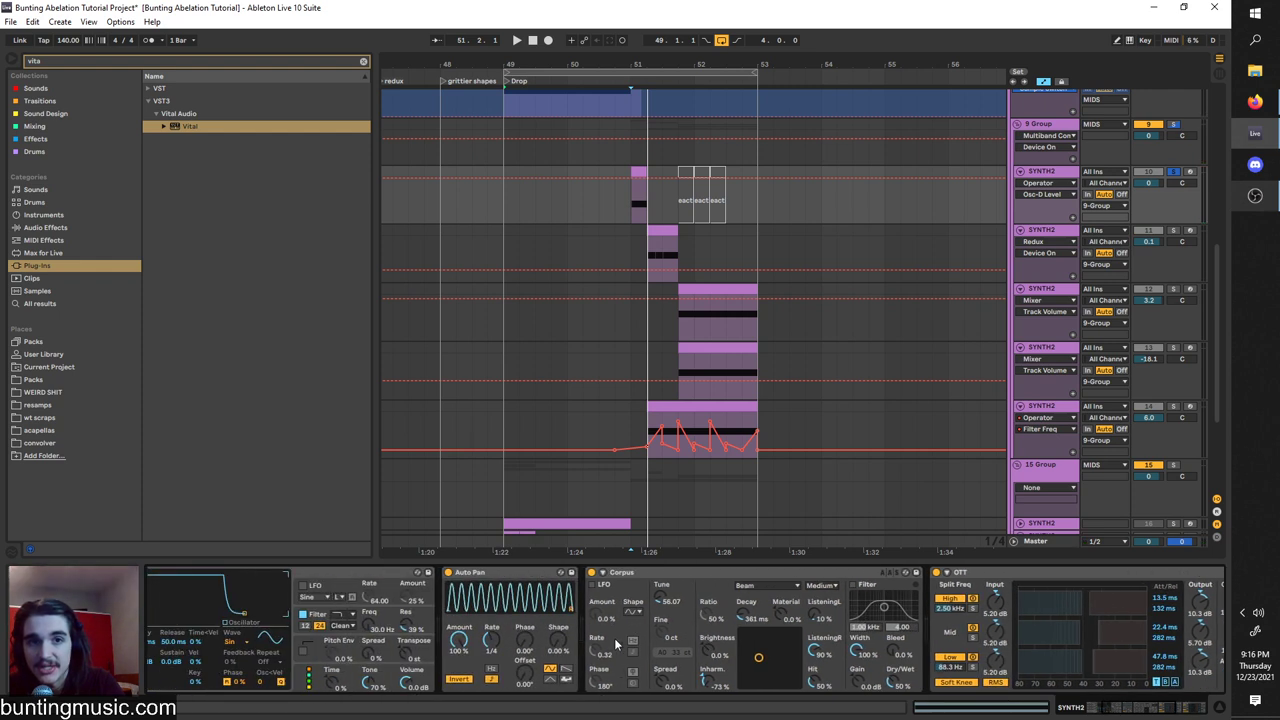
key("space")
scroll(630, 652, "up", 2)
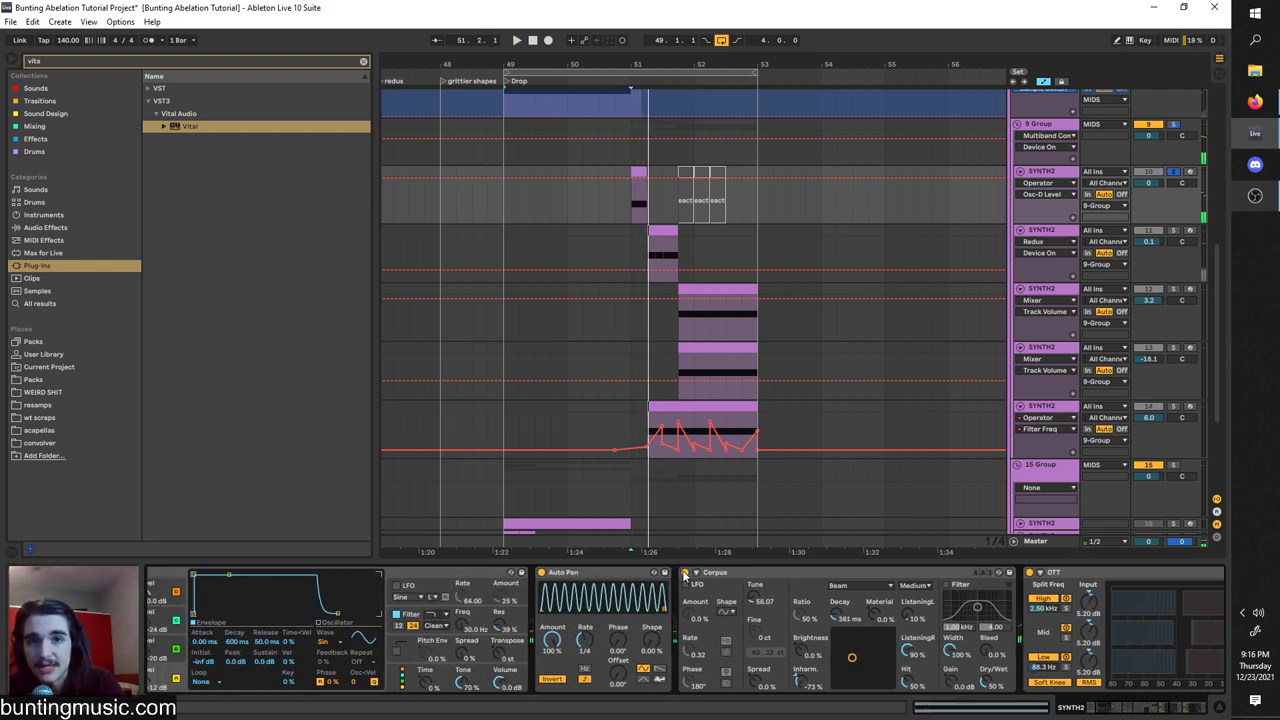
Switch off oscillators B, C and D in Operator and audition oscillator A alone.
scroll(700, 640, "up", 2)
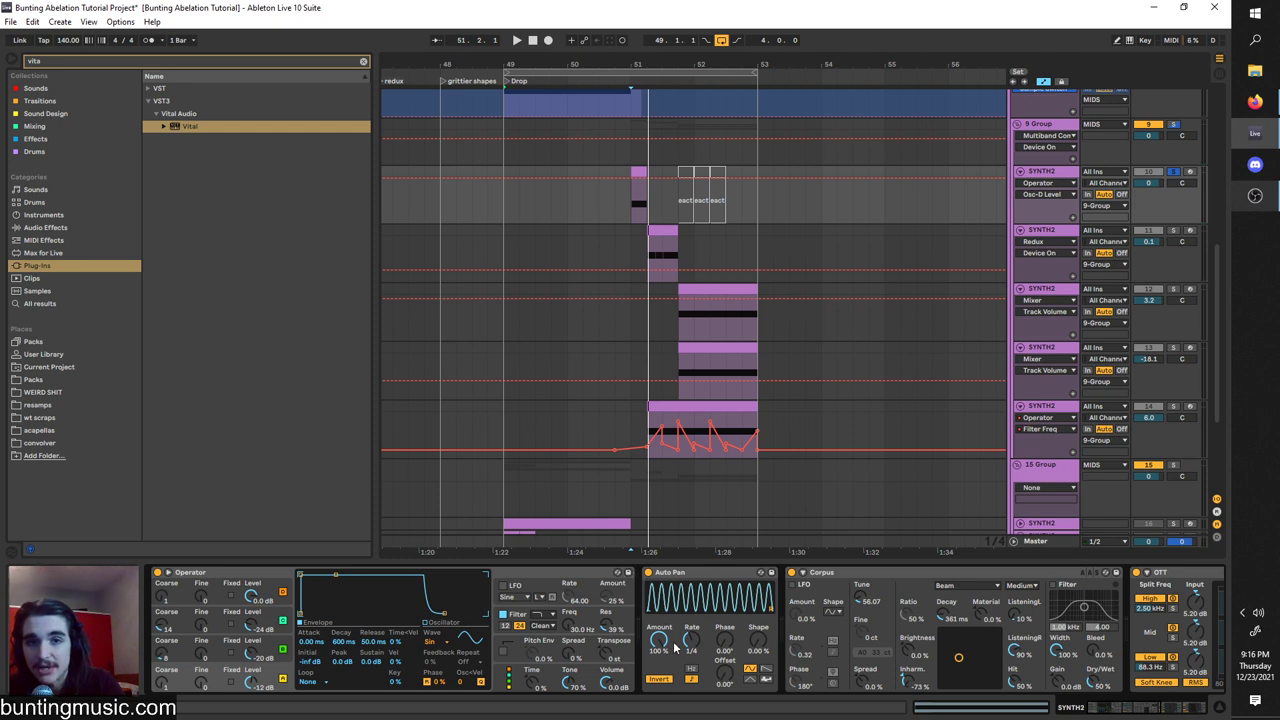
left_click(287, 652)
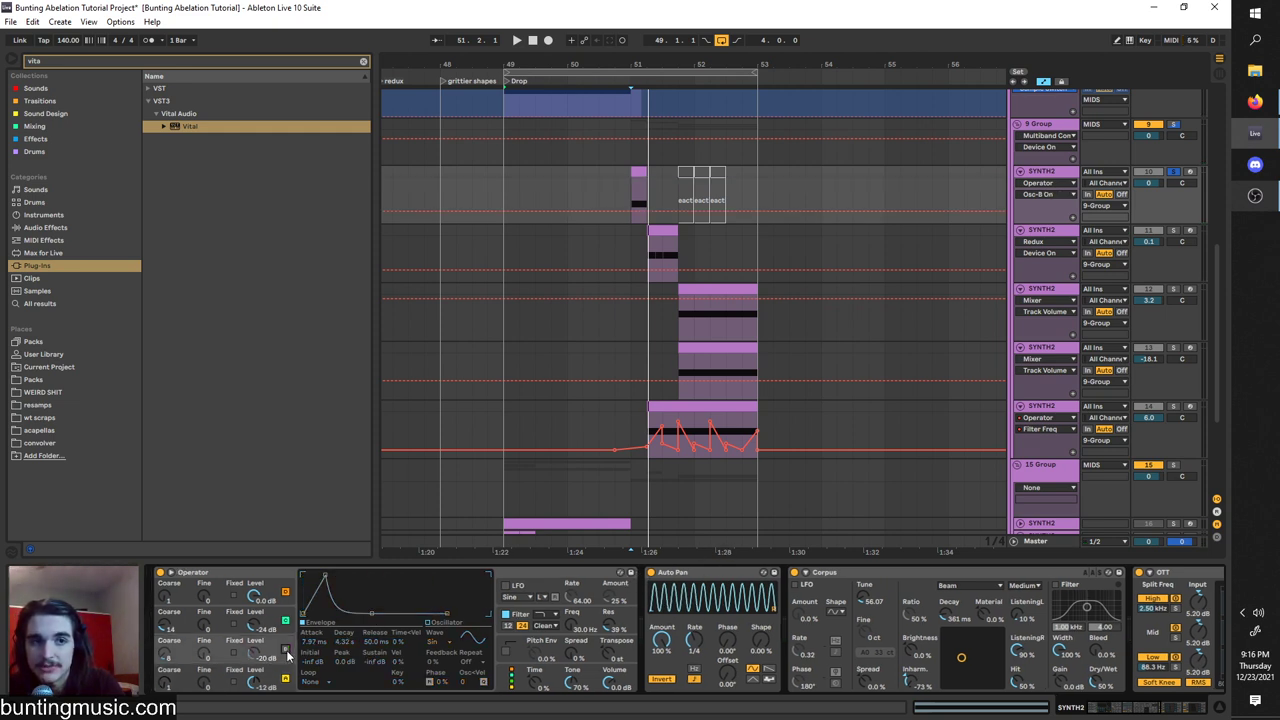
left_click(287, 652)
left_click(287, 621)
left_click(286, 650)
left_click(285, 592)
key("space")
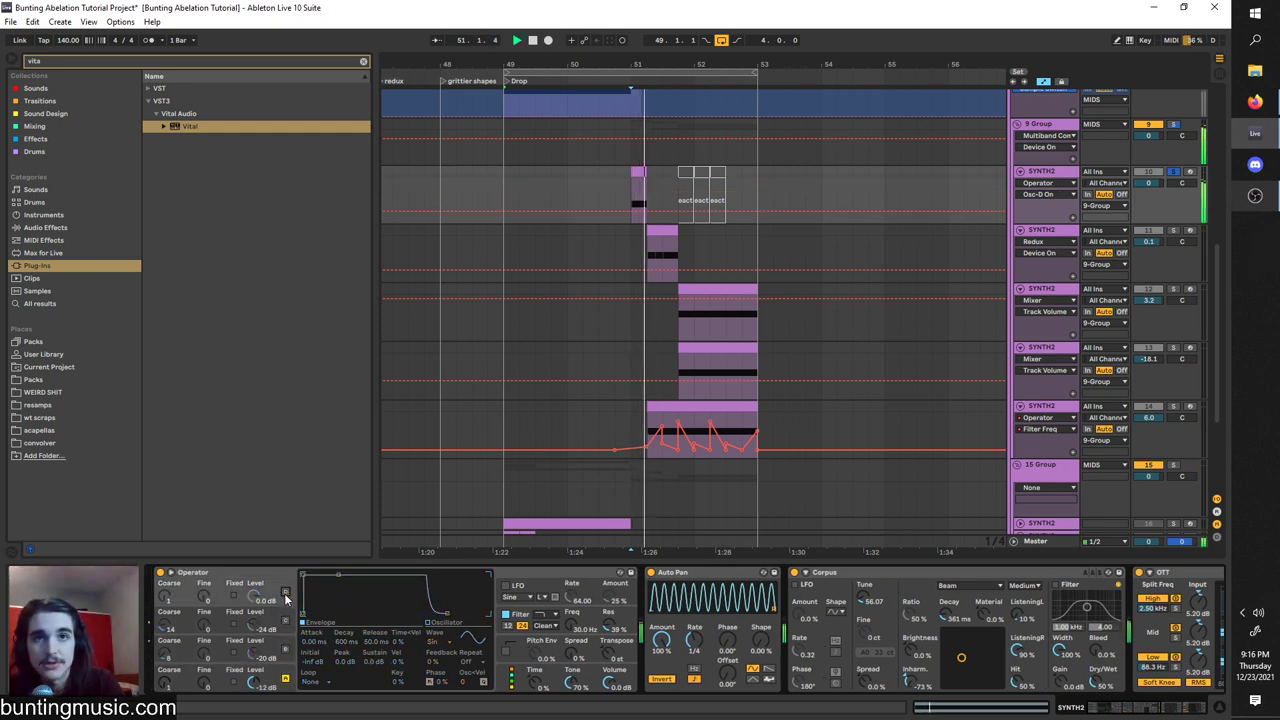
key("space")
key("space")
key("space")
key("space")
key("space")
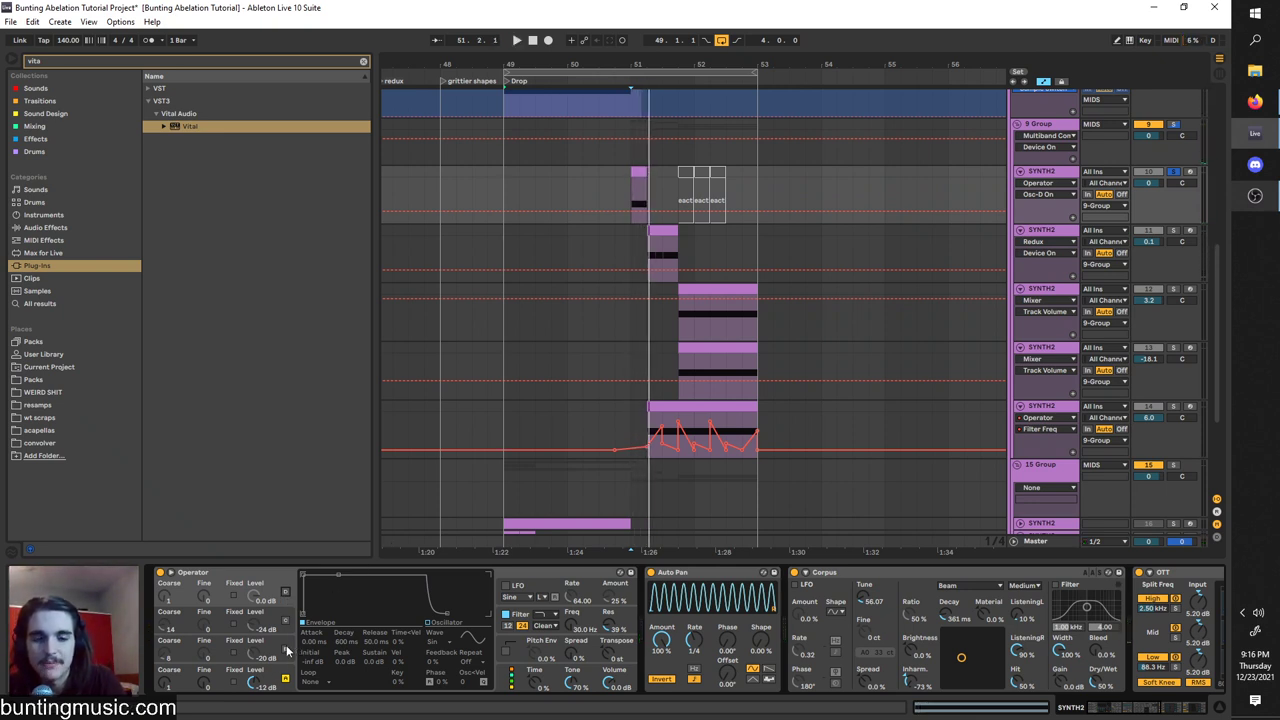
Switch oscillator B back on and set its envelope to 0 ms attack and 47.2 s decay.
left_click(286, 653)
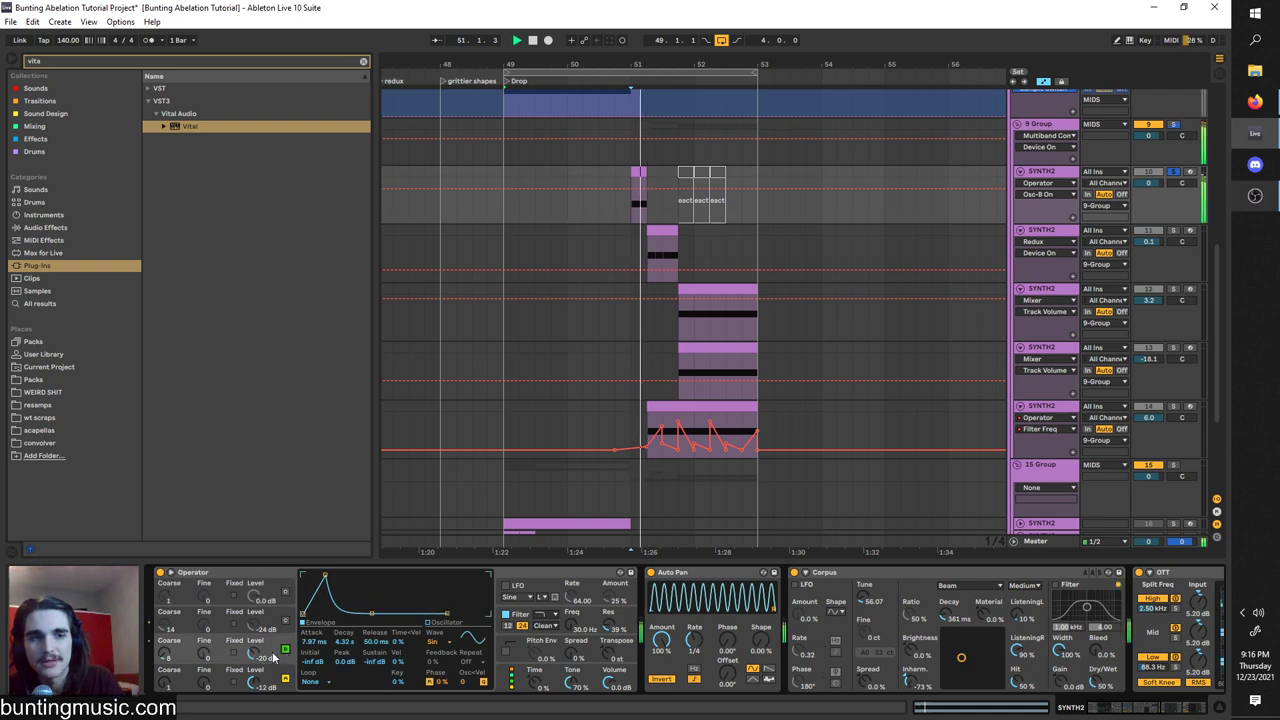
left_click_drag(348, 605, 432, 610)
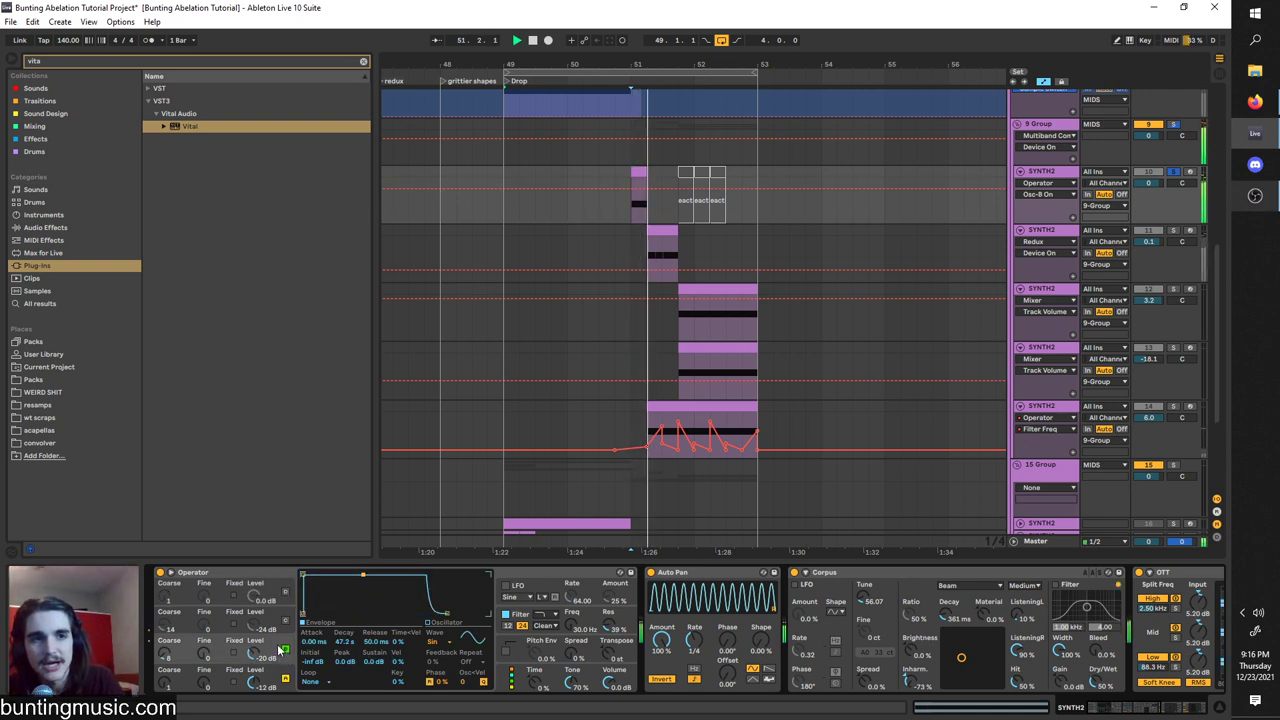
key("space")
Try different coarse tunings for oscillator B while playing the loop.
left_click_drag(167, 654, 167, 628)
key("space")
key("space")
key("space")
key("space")
key("space")
key("space")
key("space")
key("space")
key("space")
key("space")
key("space")
key("space")
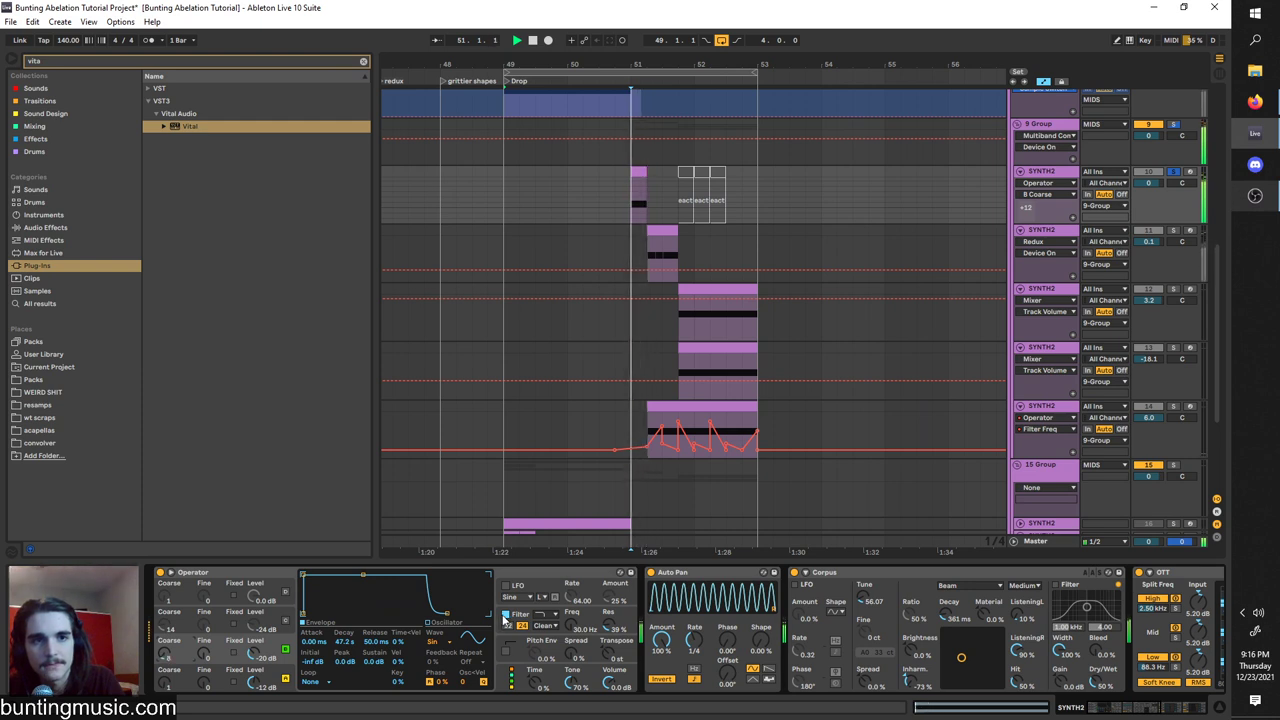
Turn off Operator's filter and audition the patch without it.
left_click(506, 615)
key("space")
key("space")
key("space")
key("space")
Set oscillator B's envelope to 251 ms attack and 2.11 s decay, and switch off Auto Pan to hear it.
left_click(276, 657)
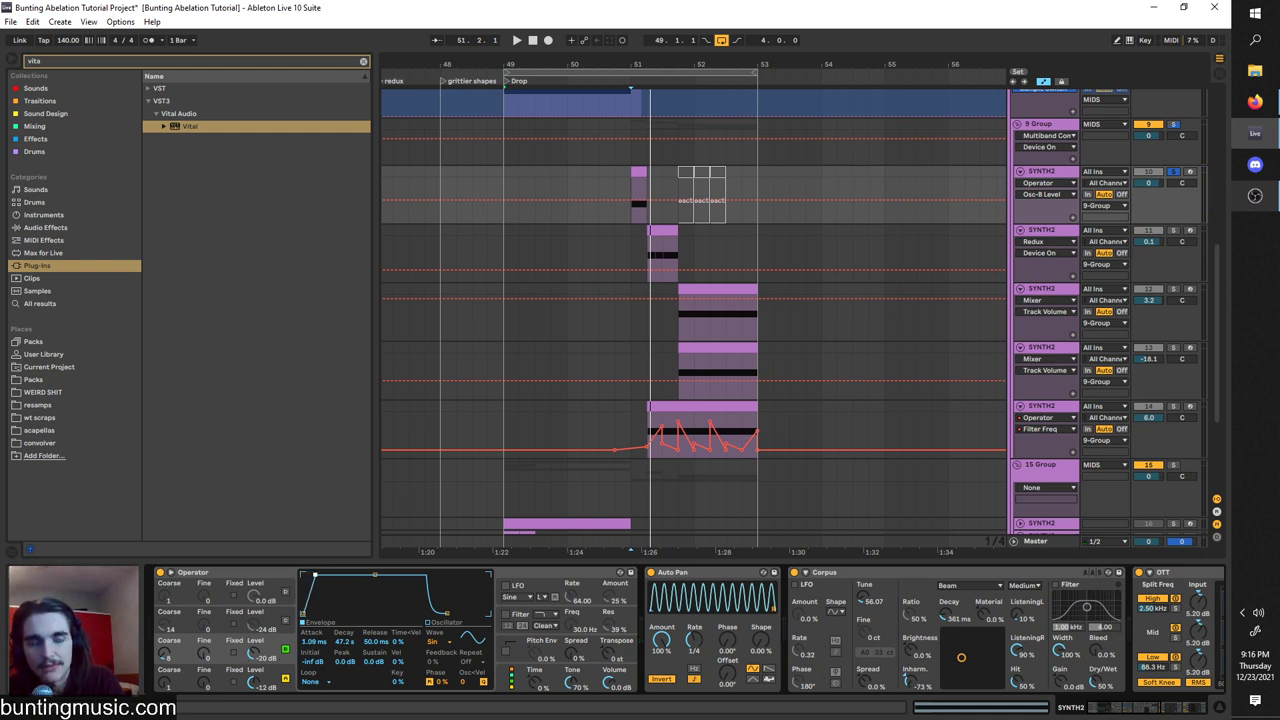
left_click_drag(375, 605, 356, 613)
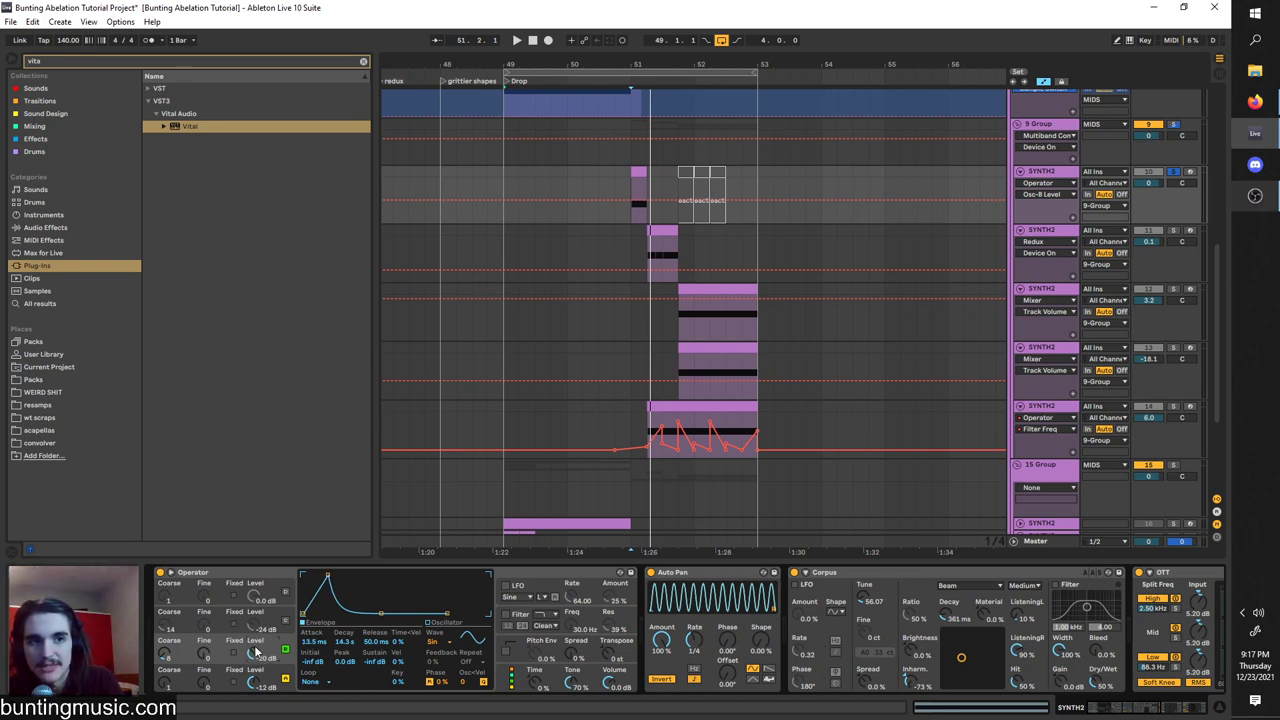
key("space")
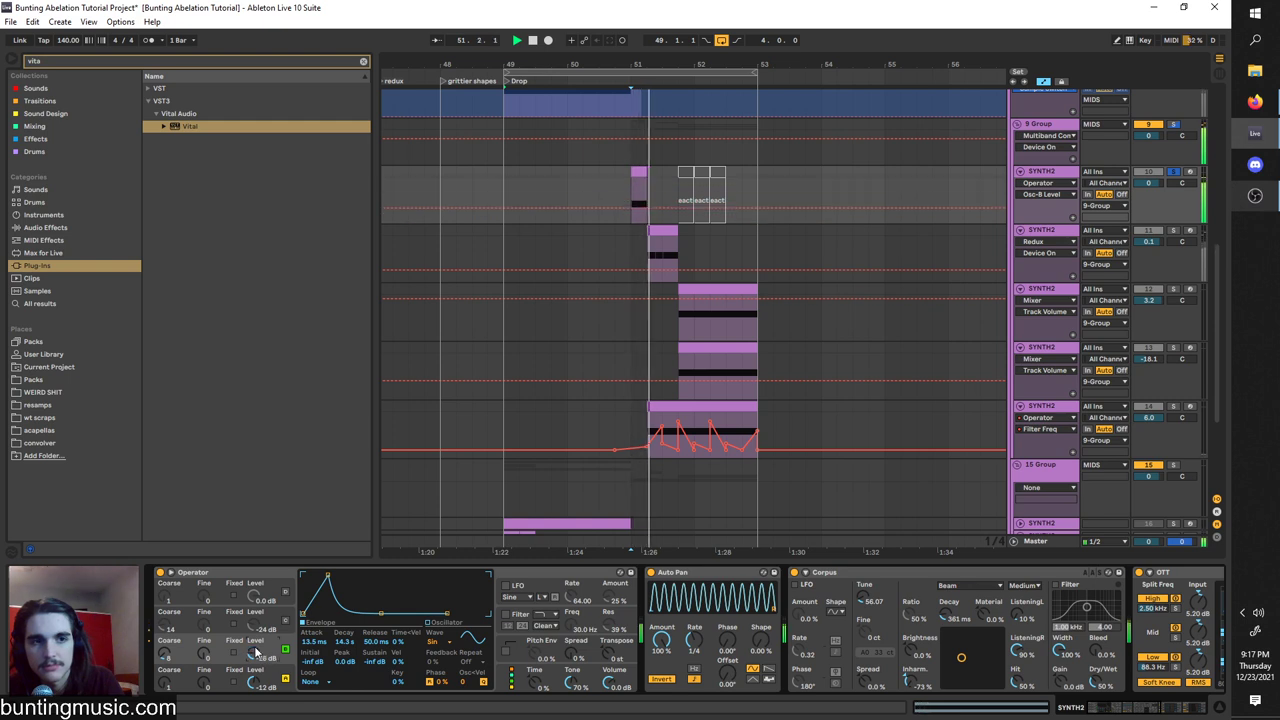
mouse_move(327, 577)
left_mouse_down()
mouse_move(307, 577)
mouse_move(333, 576)
left_mouse_up()
left_click(651, 573)
left_click_drag(386, 613, 348, 580)
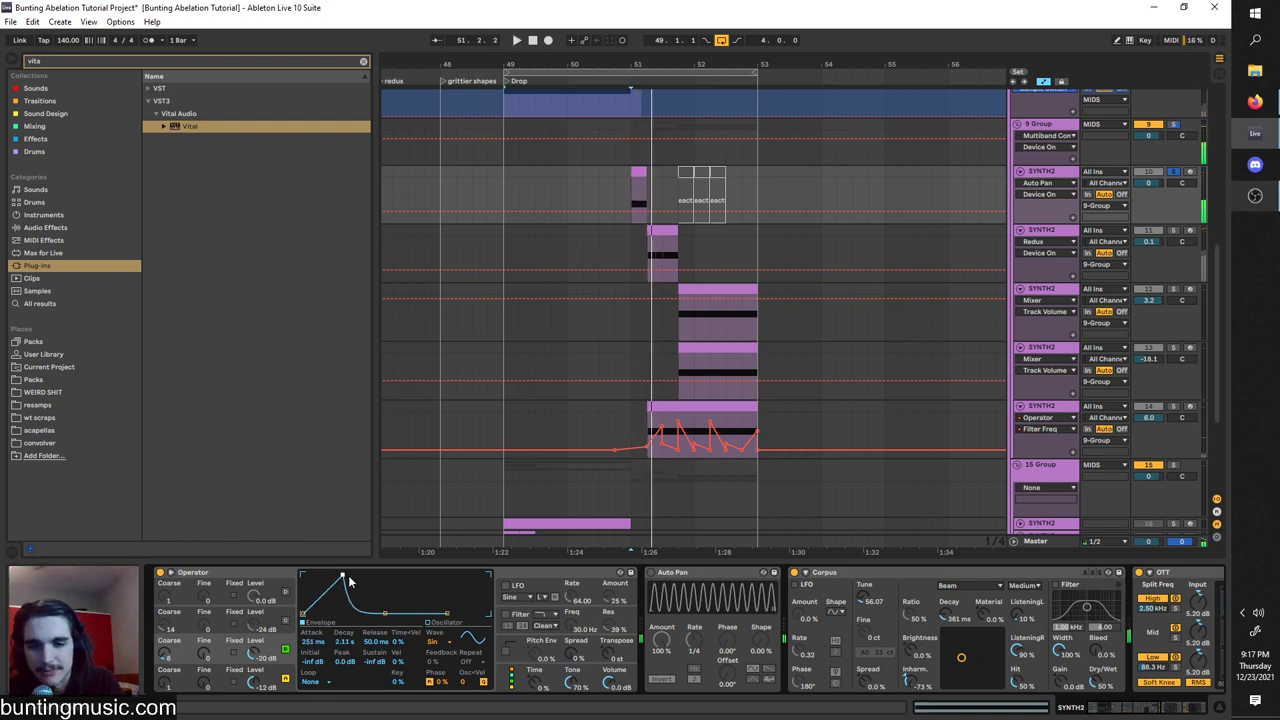
Switch oscillator C back on and compare its envelope with oscillator B's.
left_click(286, 622)
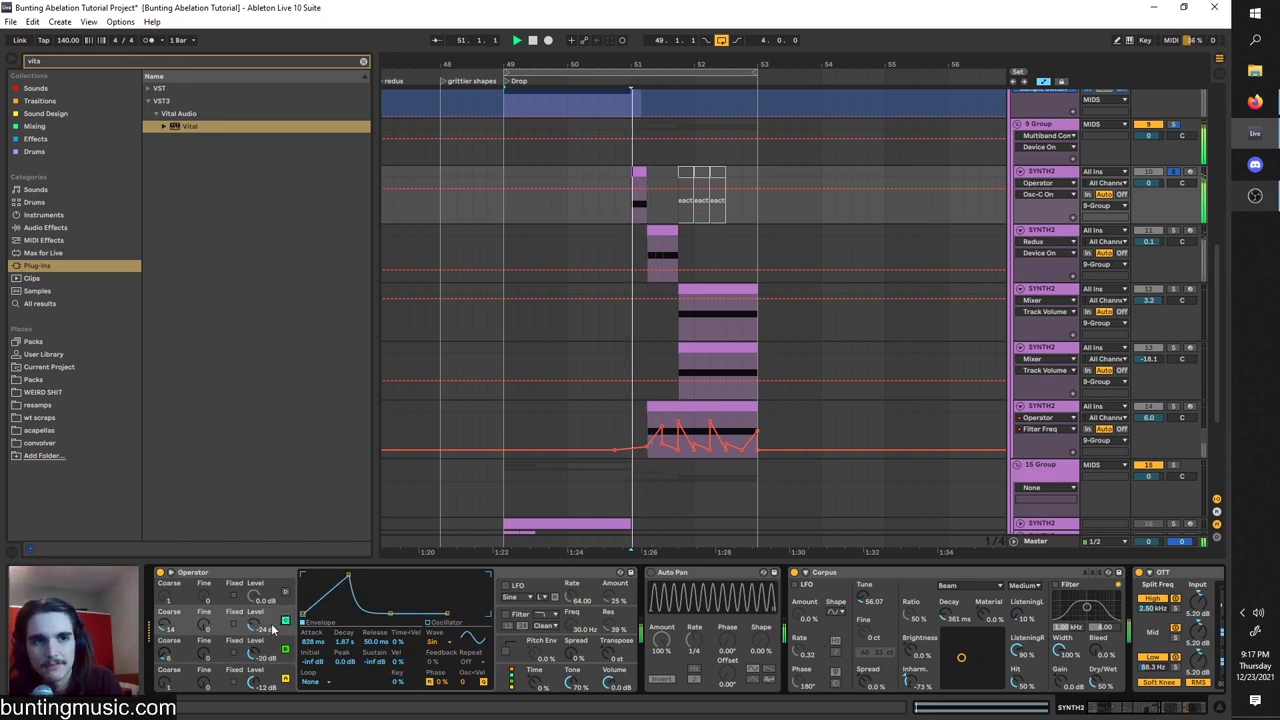
left_click(272, 629)
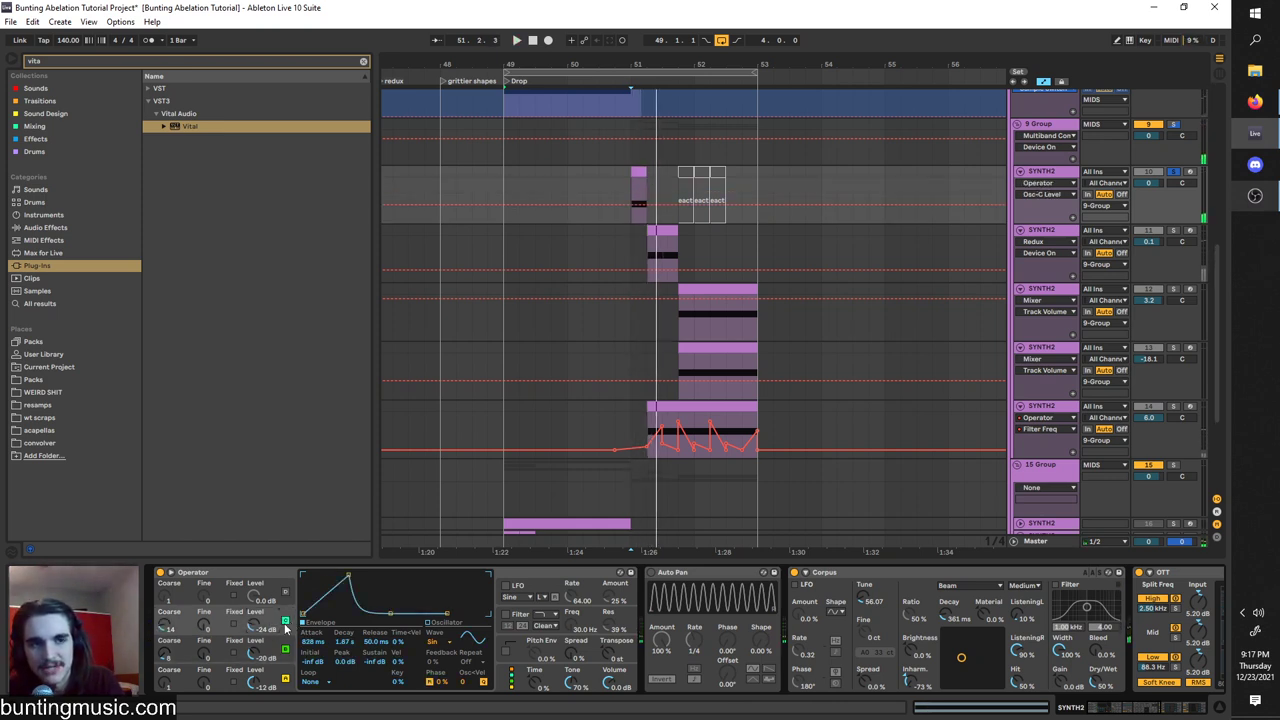
left_click(270, 649)
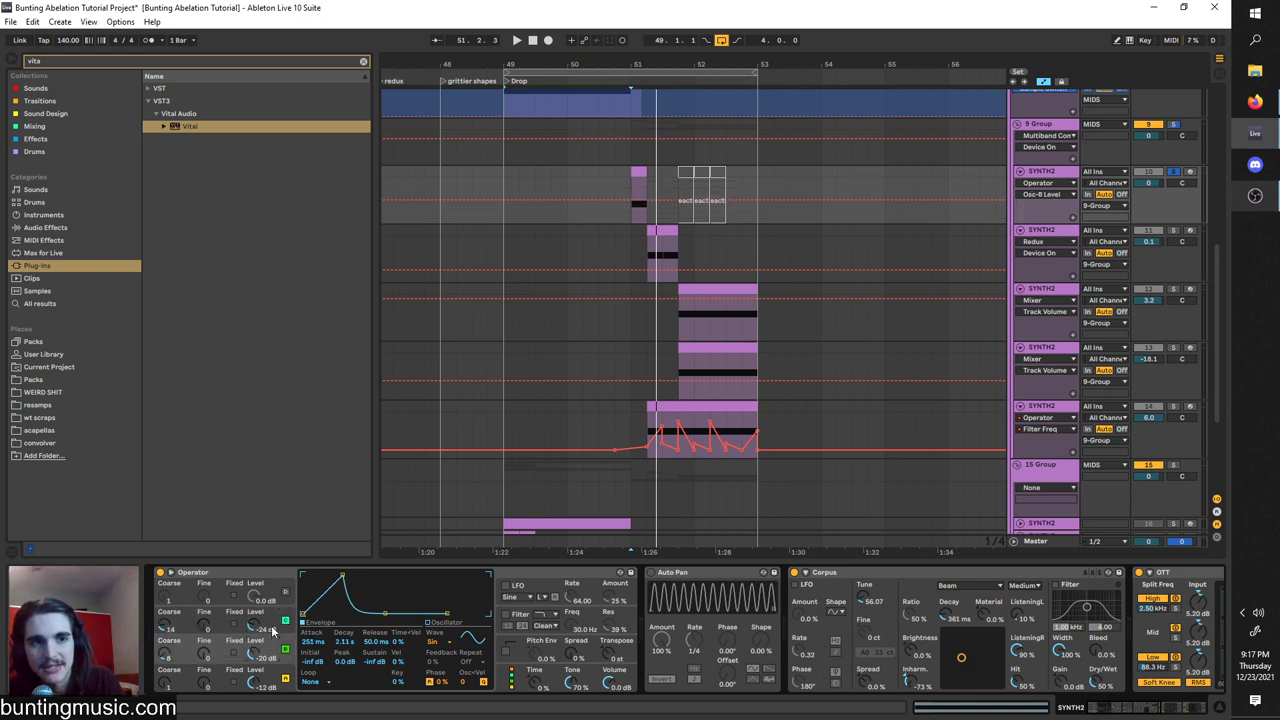
left_click(271, 627)
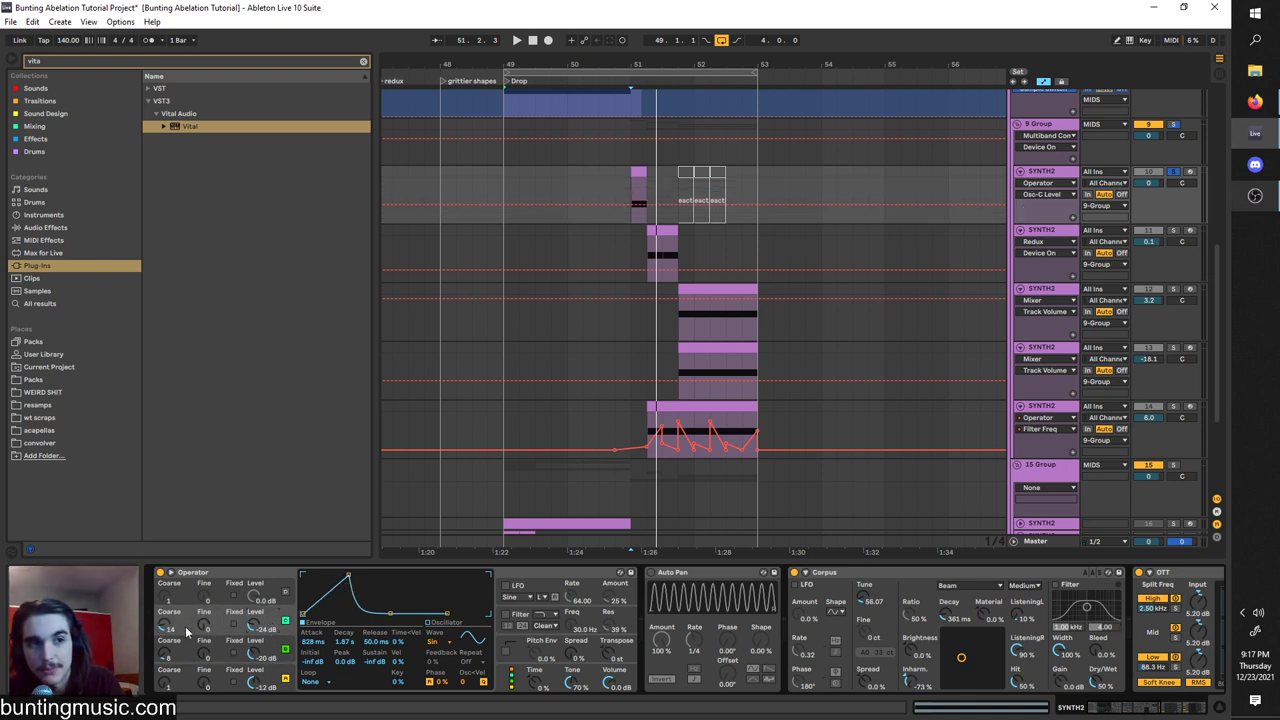
Switch oscillator D back on and re-enable Operator's filter.
left_click(256, 597)
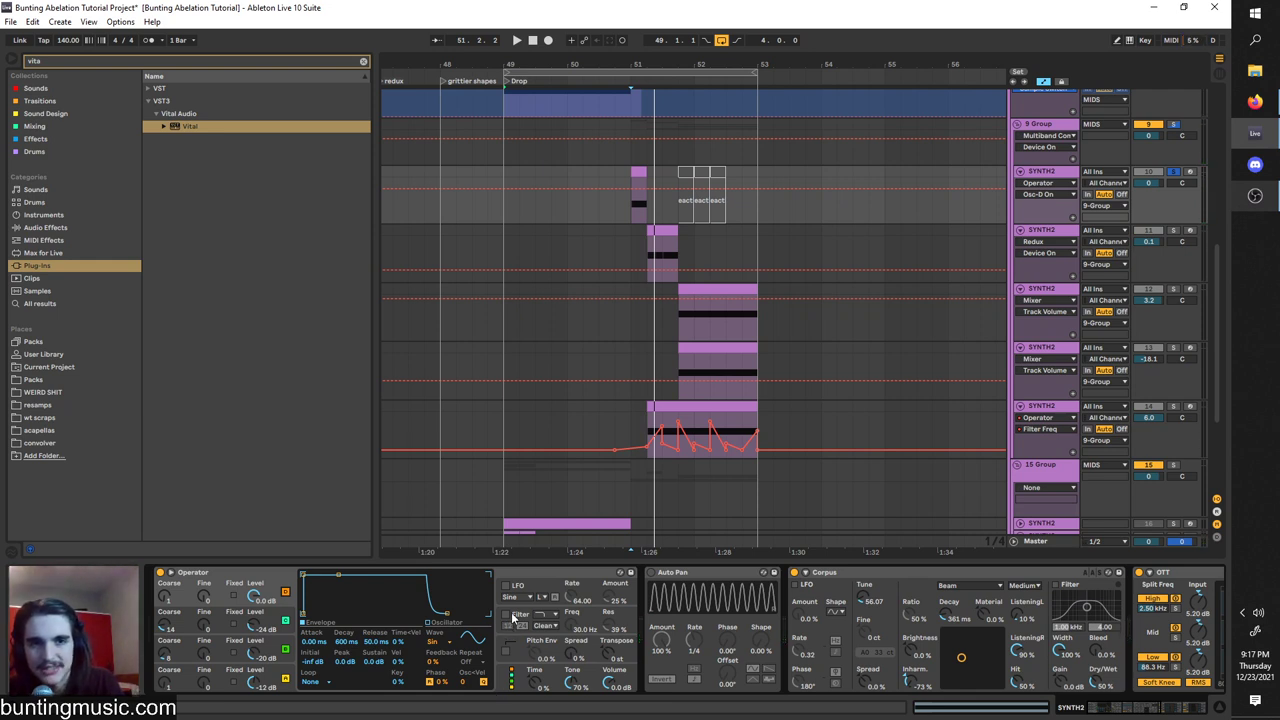
left_click(521, 616)
left_click(268, 654)
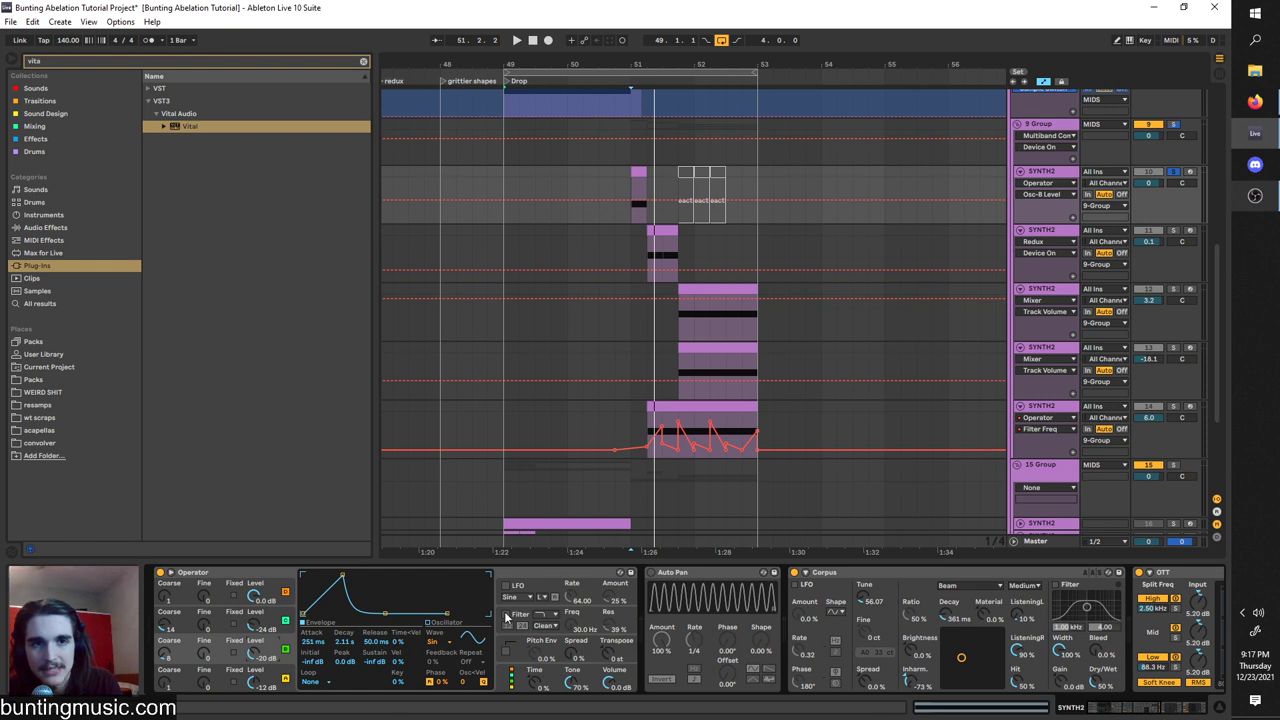
left_click(507, 615)
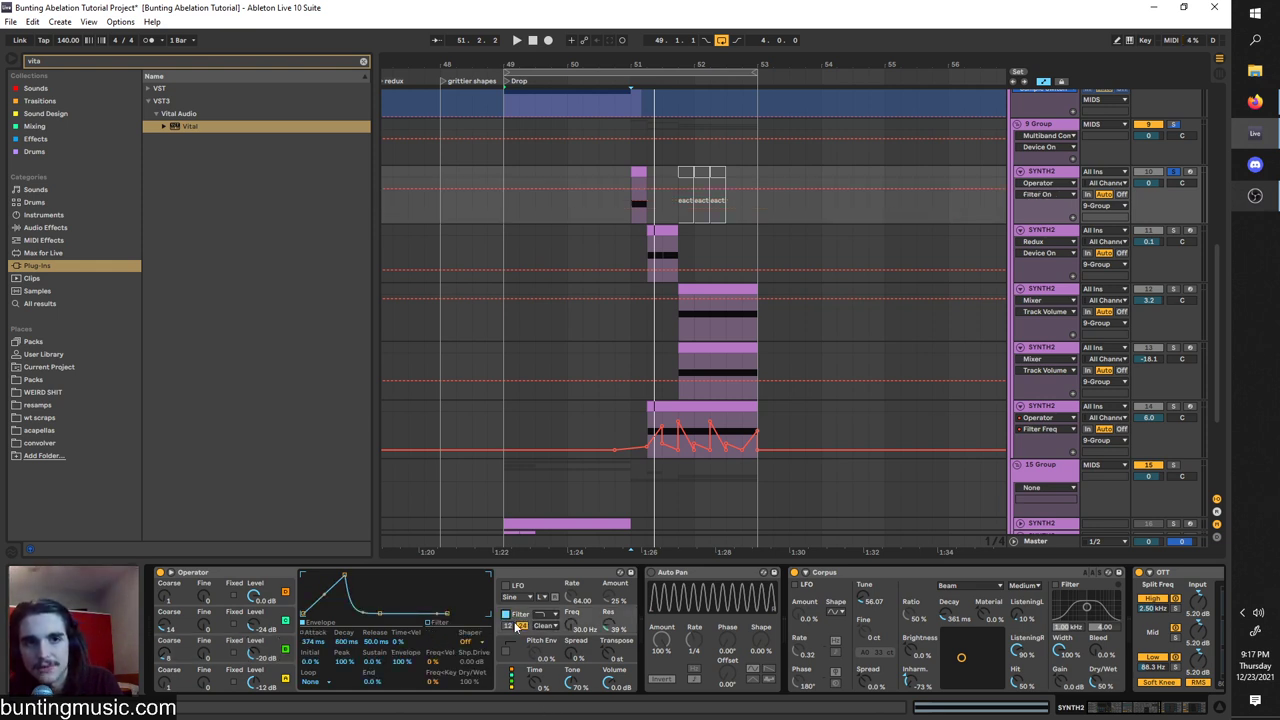
Set the filter envelope's attack to 946 ms and its amount to 100%, with the cutoff at 30 Hz, and audition it.
left_click_drag(402, 661, 402, 599)
right_click(402, 660)
left_click(411, 667)
mouse_move(570, 626)
left_mouse_down()
mouse_move(570, 580)
mouse_move(570, 628)
left_mouse_up()
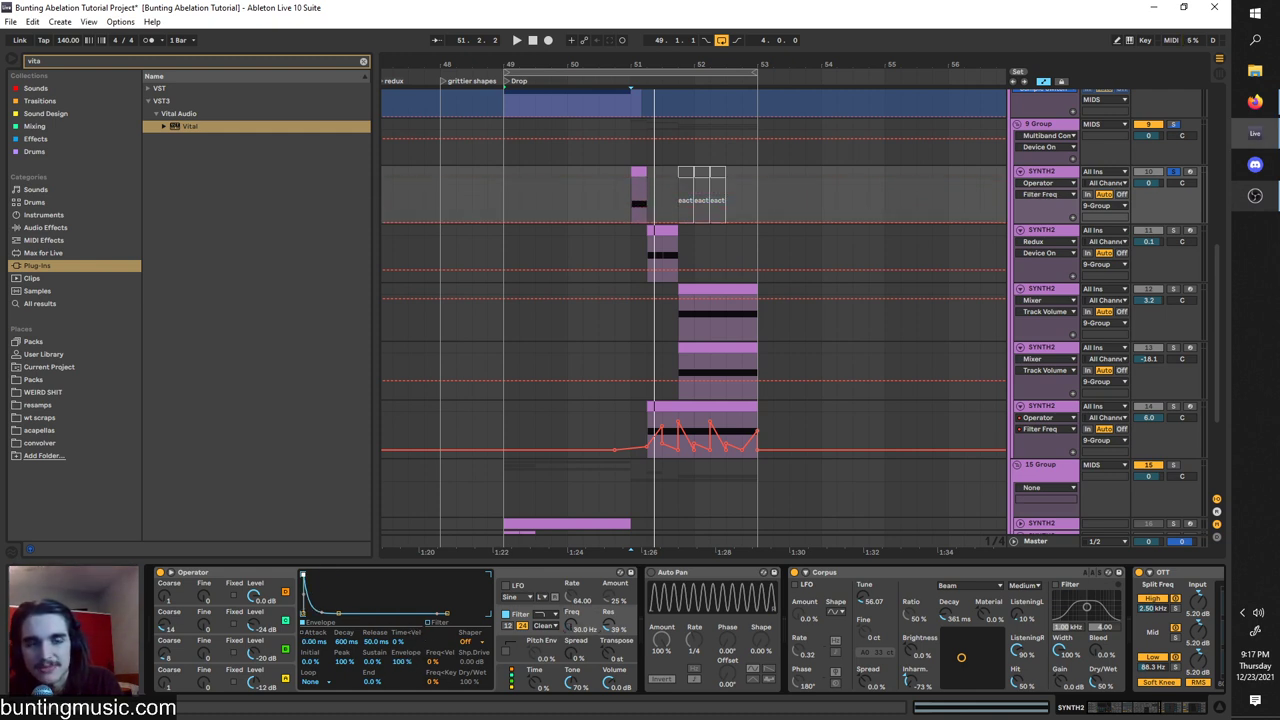
key("space")
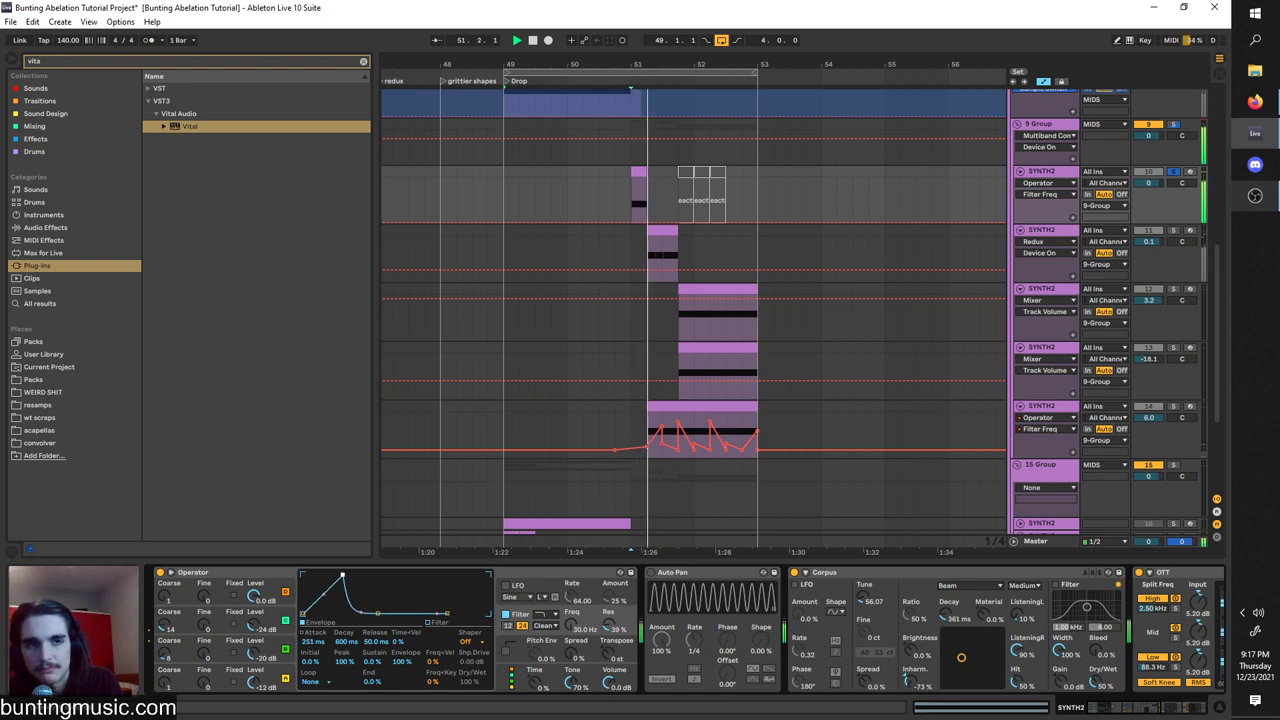
left_click_drag(342, 575, 349, 575)
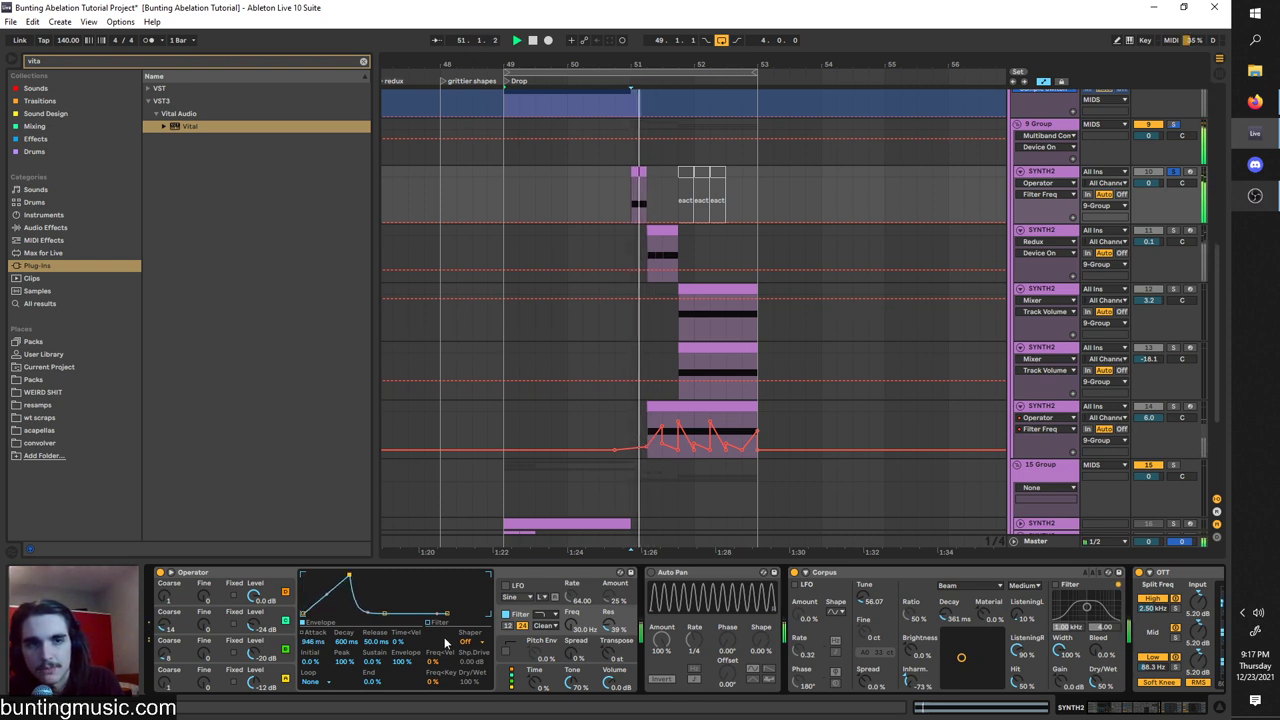
Try other filter cutoff and envelope amount settings while playing the loop.
key("ctrl+z")
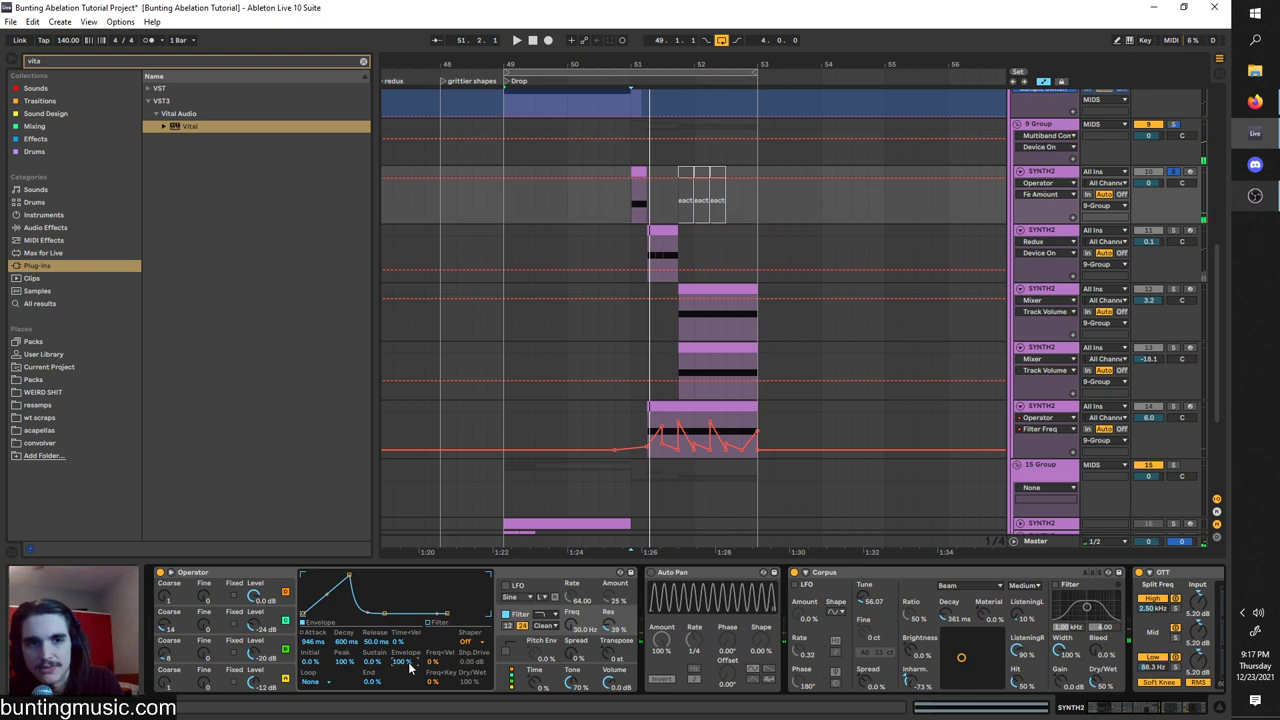
key("space")
left_click_drag(577, 620, 577, 650)
key("space")
key("space")
key("space")
key("space")
key("space")
left_click_drag(403, 665, 403, 625)
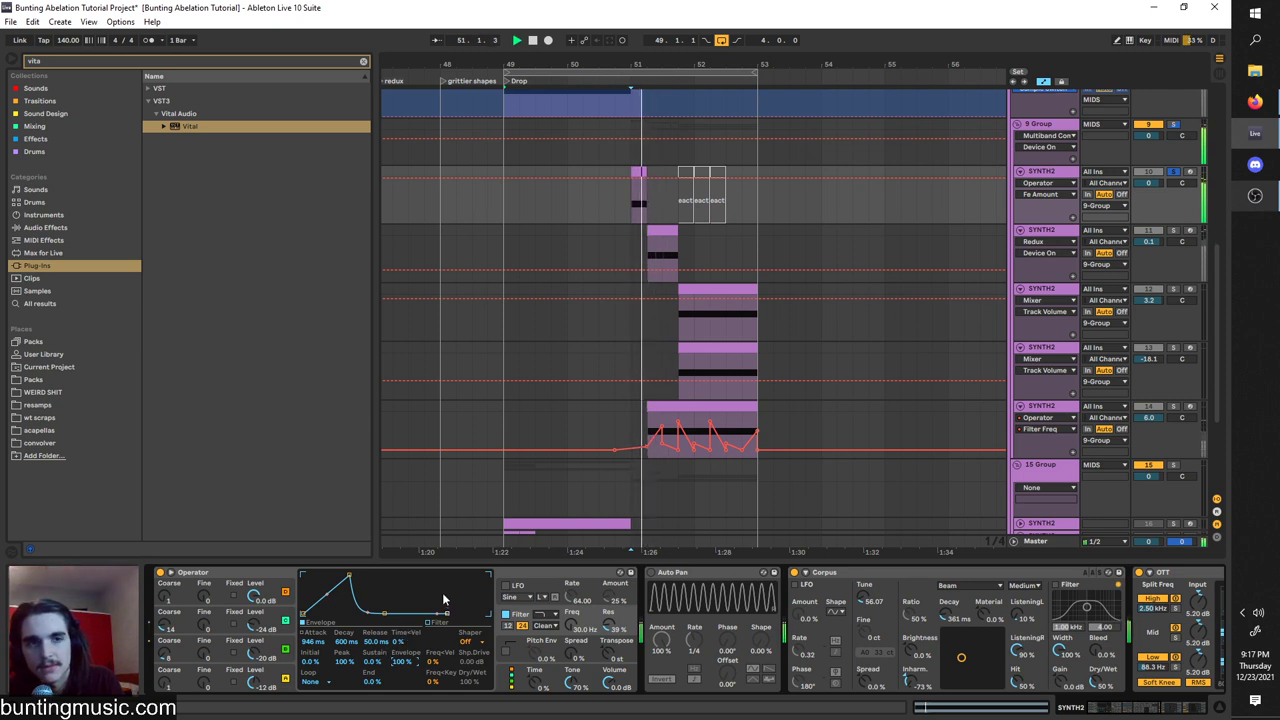
Examine the envelopes of Operator's oscillators A, B, C and D one after another.
left_click(270, 650)
left_click(272, 620)
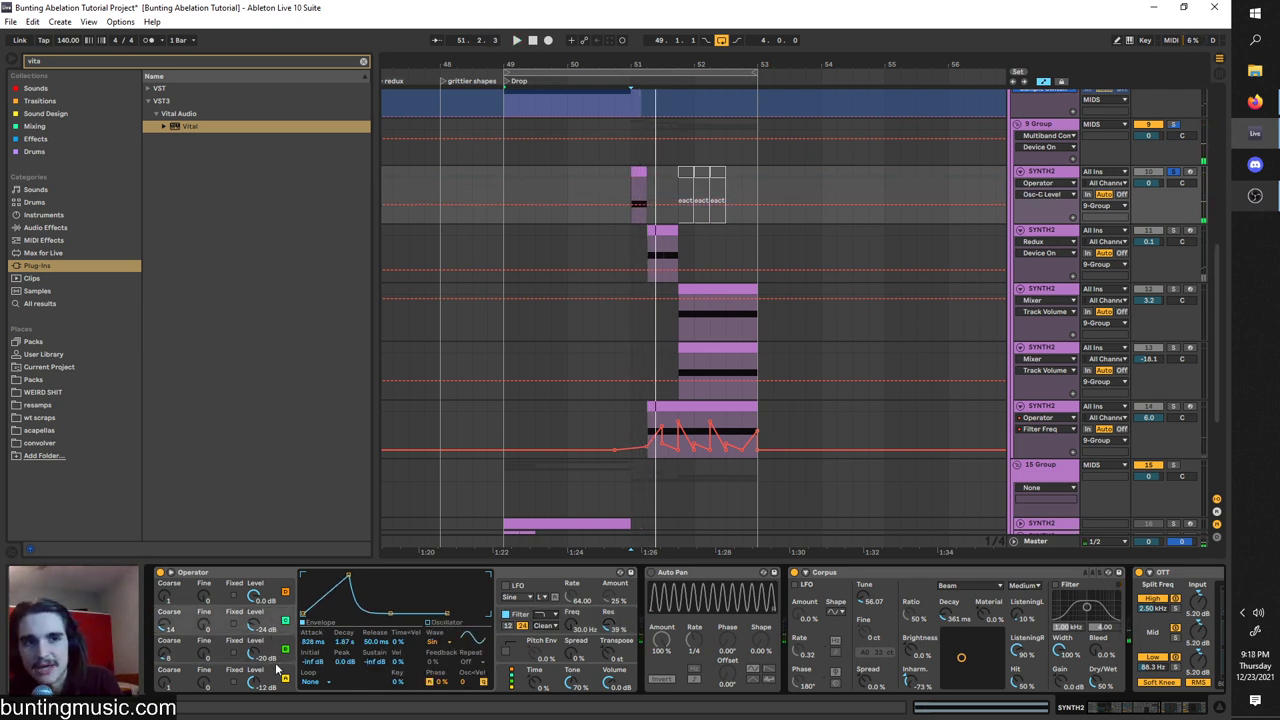
left_click(277, 673)
left_click(278, 648)
left_click(278, 618)
left_click(274, 600)
left_click(270, 618)
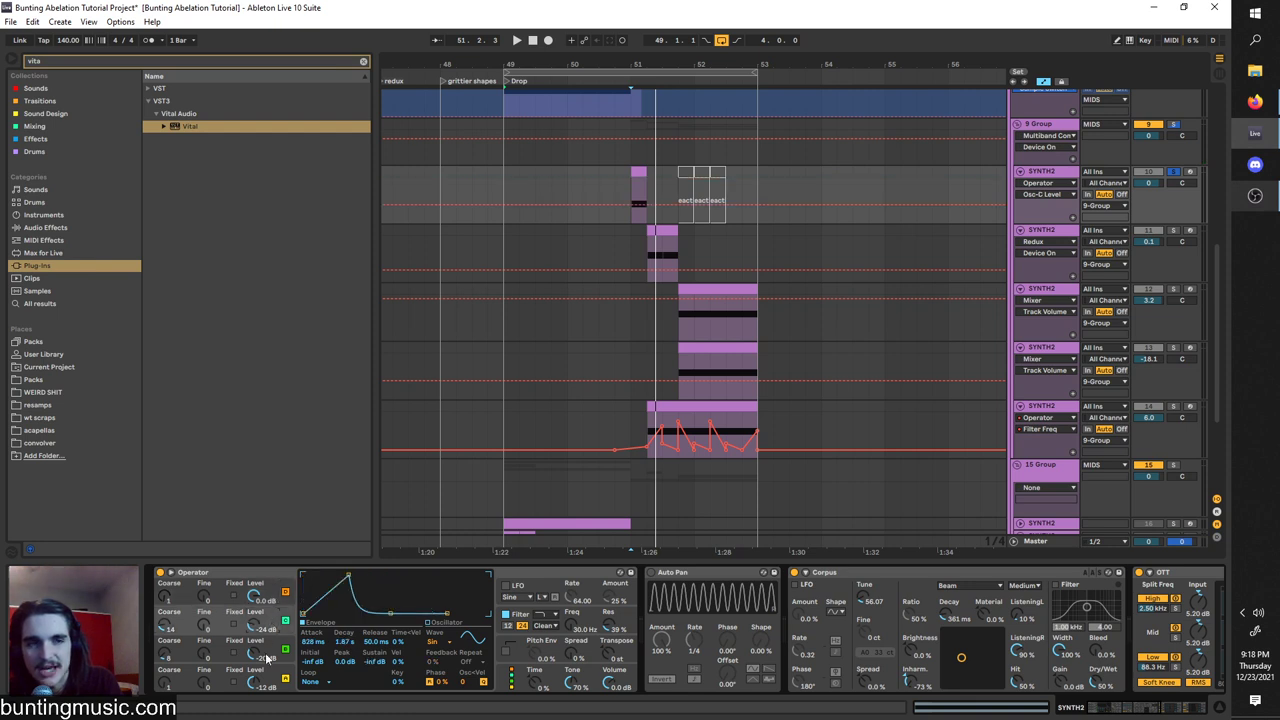
left_click(266, 655)
left_click(277, 680)
left_click(276, 661)
left_click(272, 624)
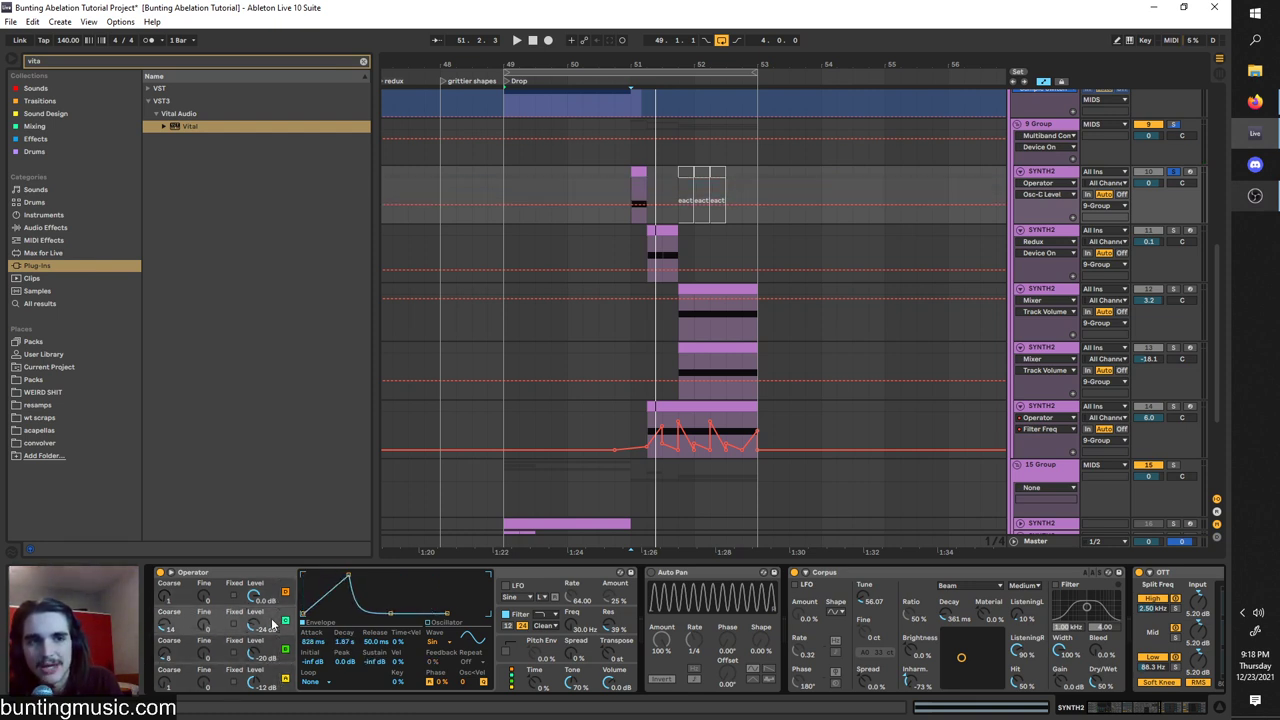
left_click(284, 662)
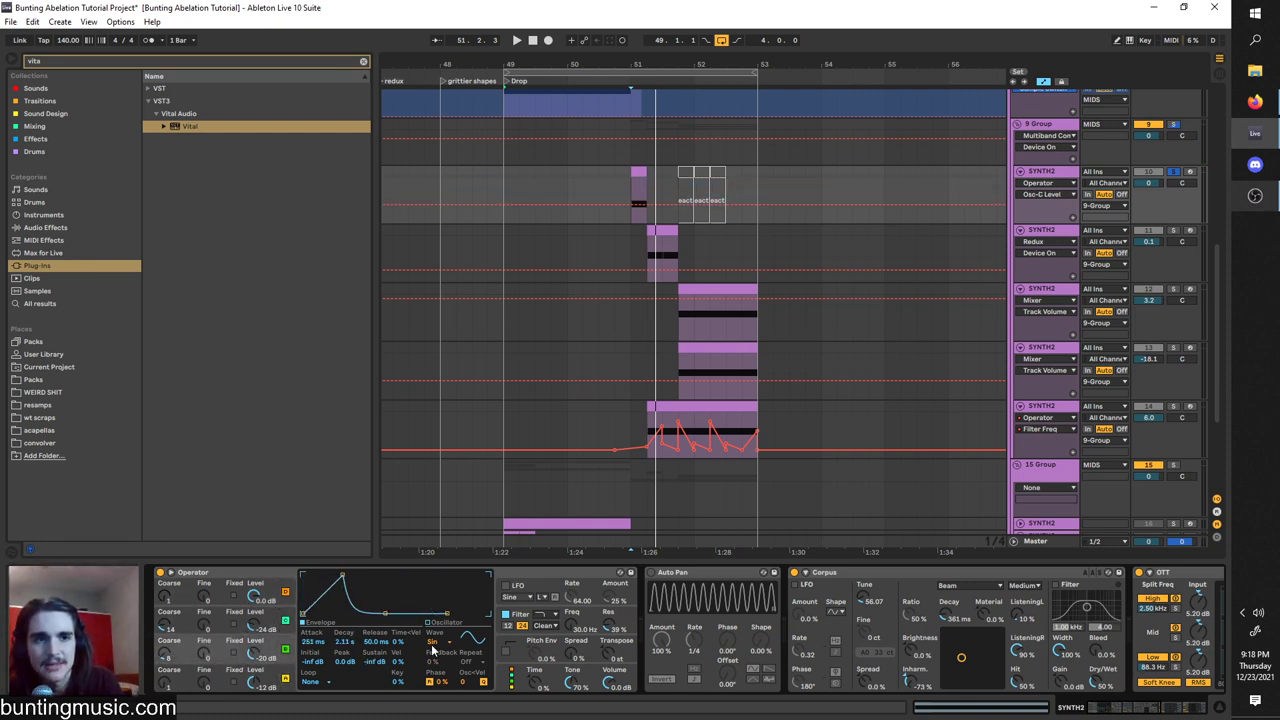
Check oscillator B's waveform choice and the filter envelope settings in Operator.
left_click(438, 643)
left_click(443, 641)
left_click(524, 616)
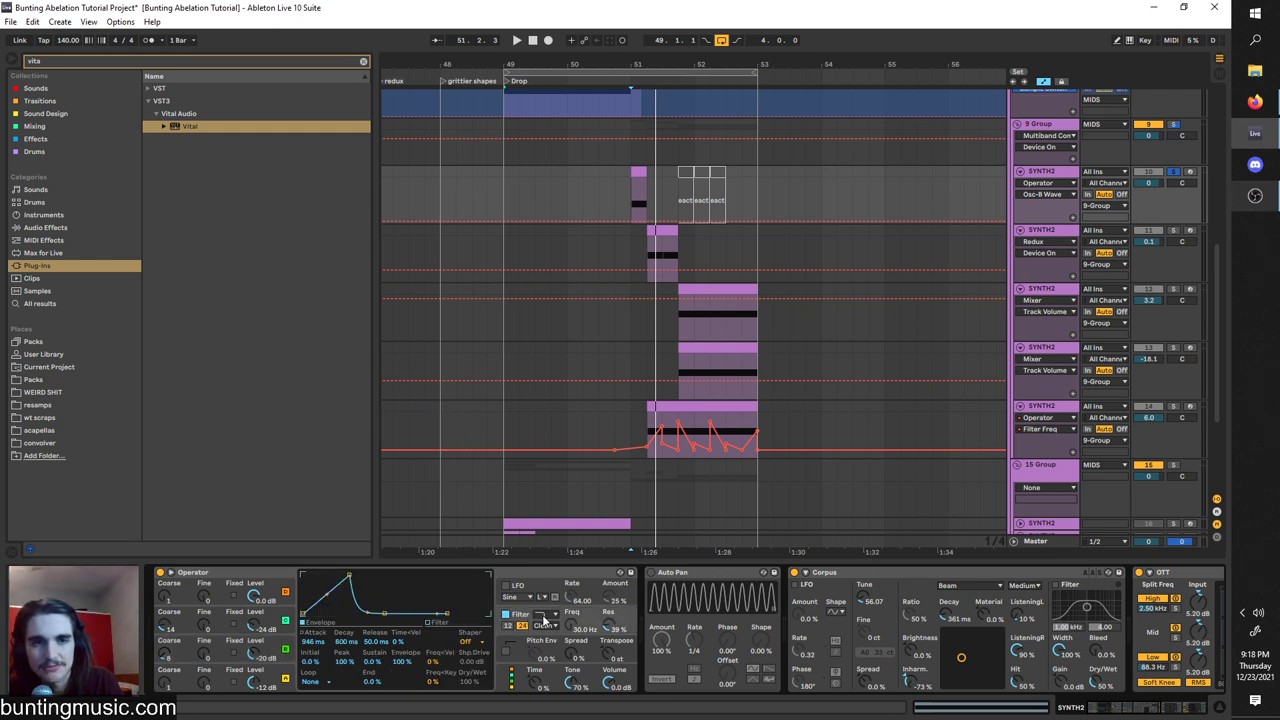
Re-enable Auto Pan and replace it with a fresh Auto Pan found by searching "aut" in the audio effects.
scroll(605, 597, "right", 5)
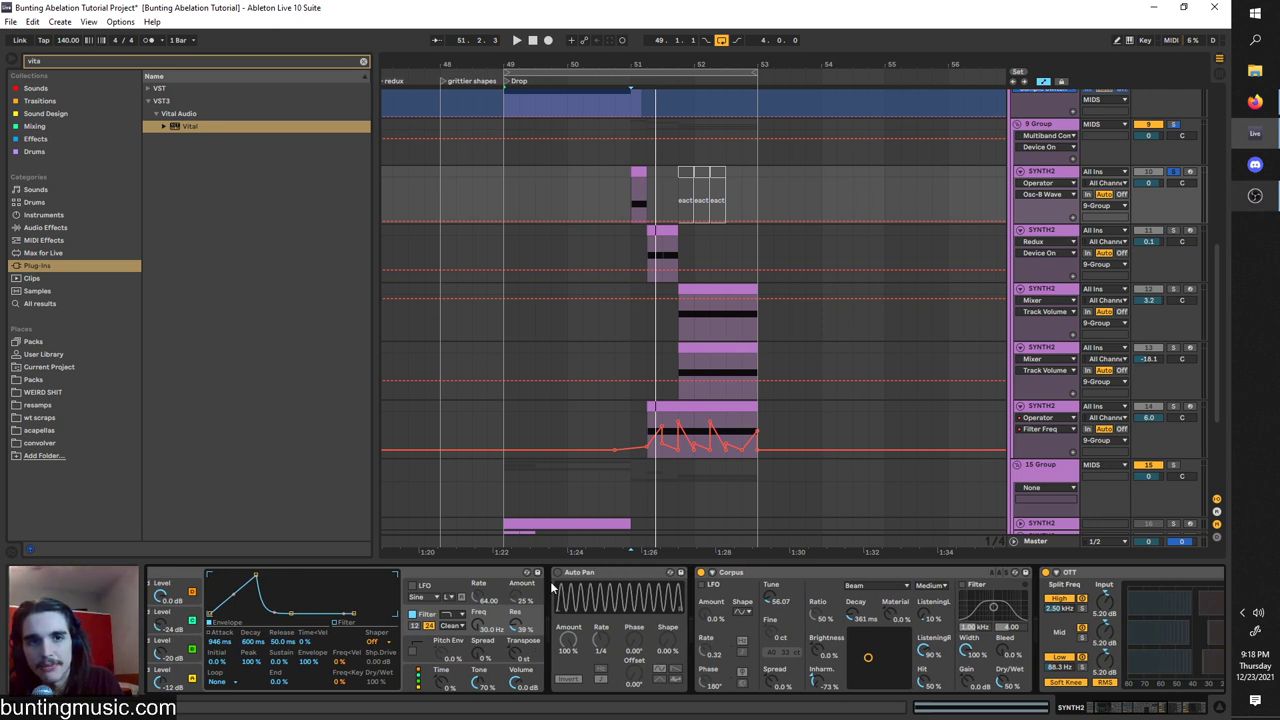
left_click(558, 572)
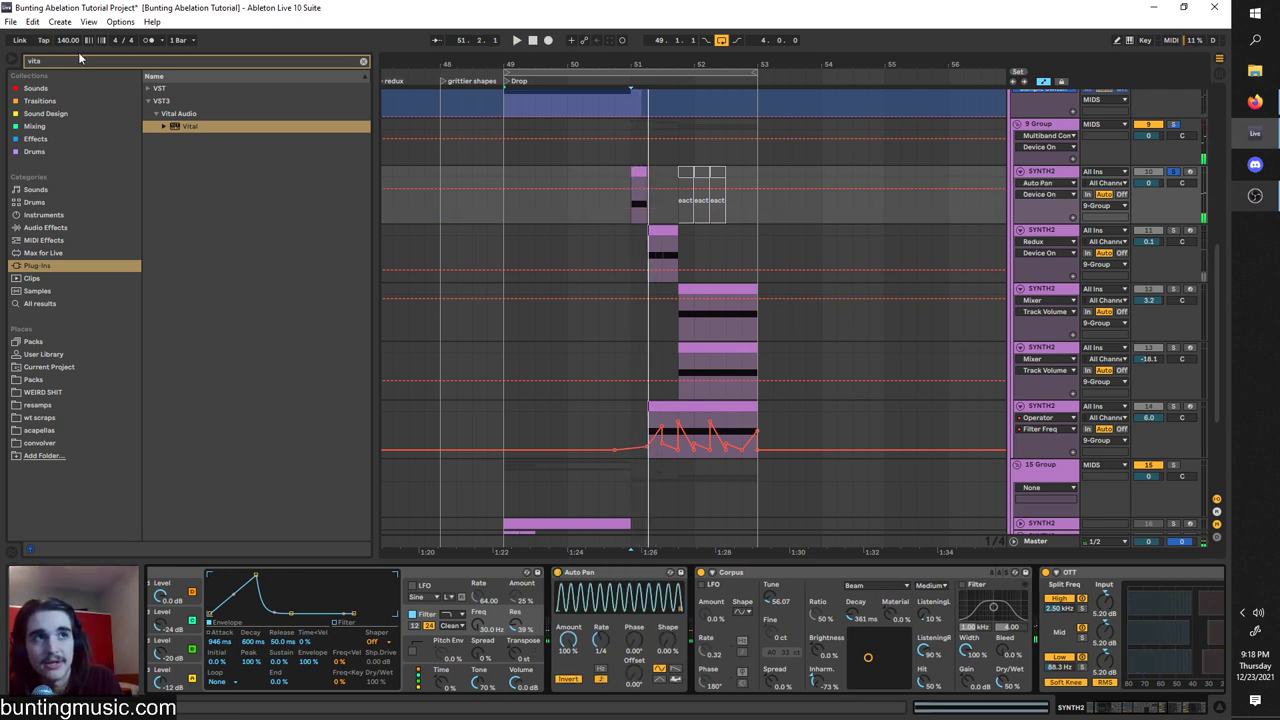
key("BackSpace")
key("BackSpace")
key("BackSpace")
key("BackSpace")
type("aut")
left_click(64, 228)
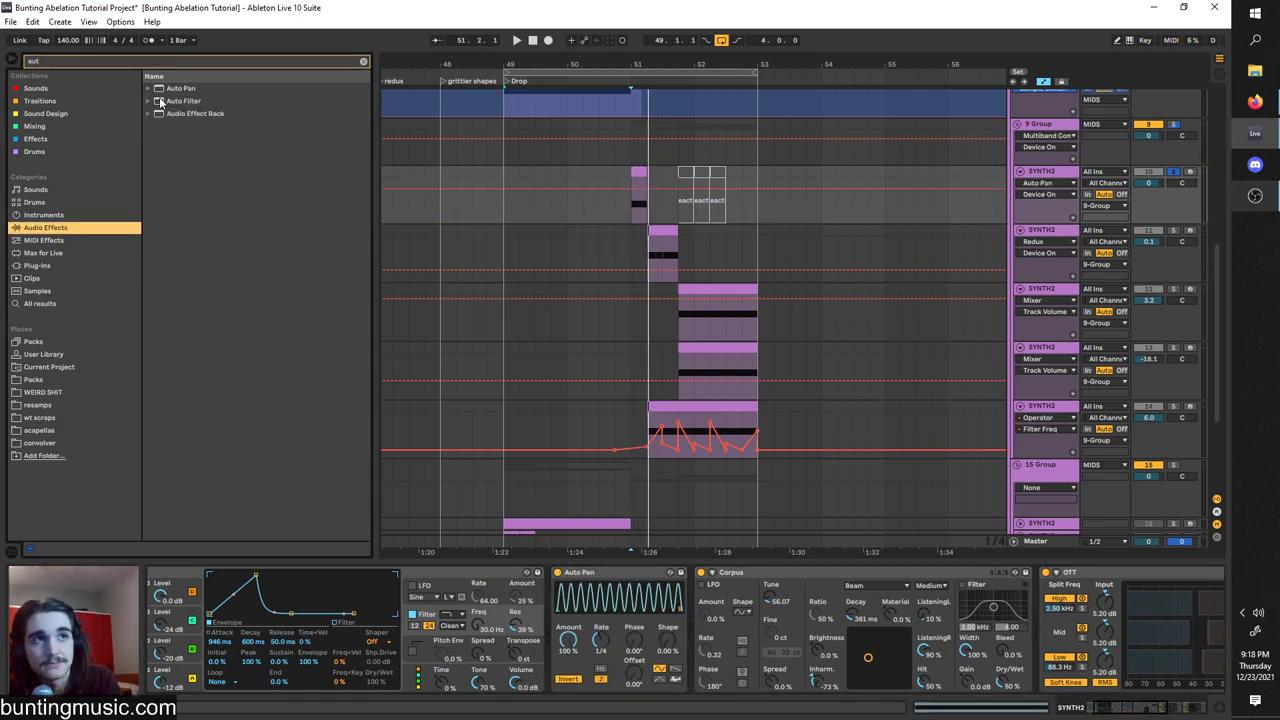
left_click_drag(162, 89, 617, 609)
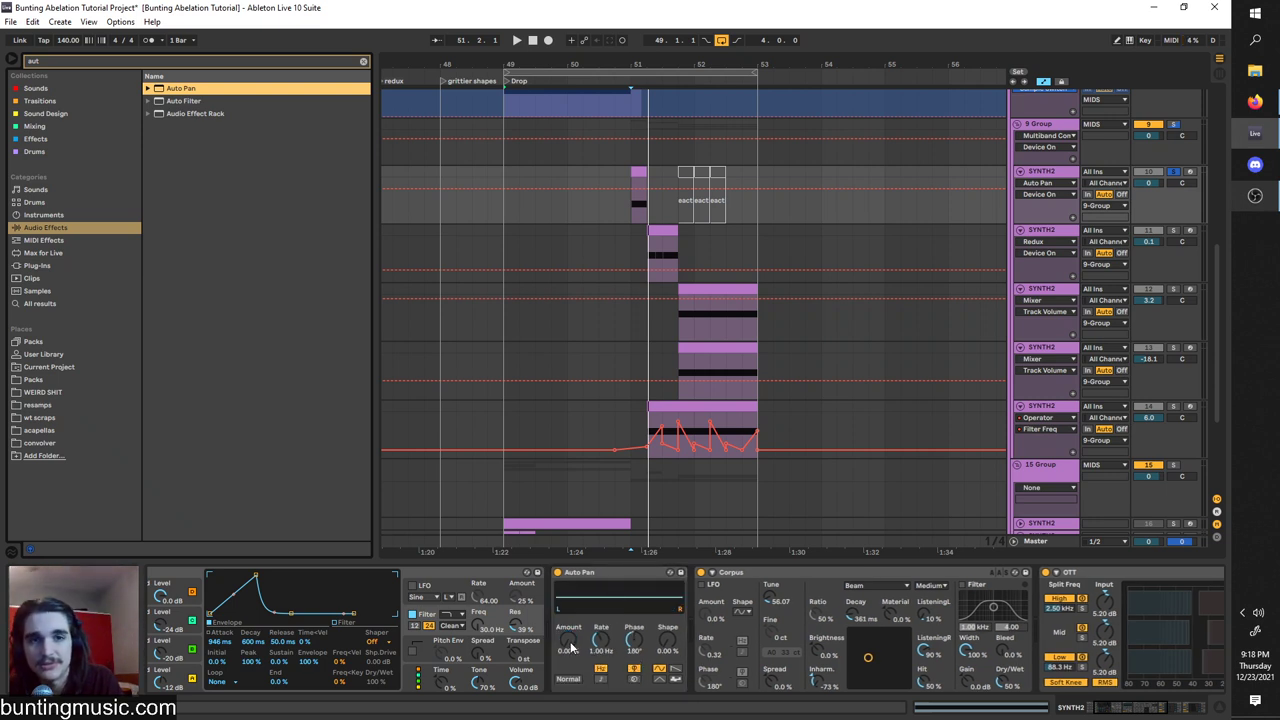
Set the new Auto Pan to 100% amount, 0° phase and a tempo-synced rate of 1/4.
left_click_drag(576, 646, 637, 690)
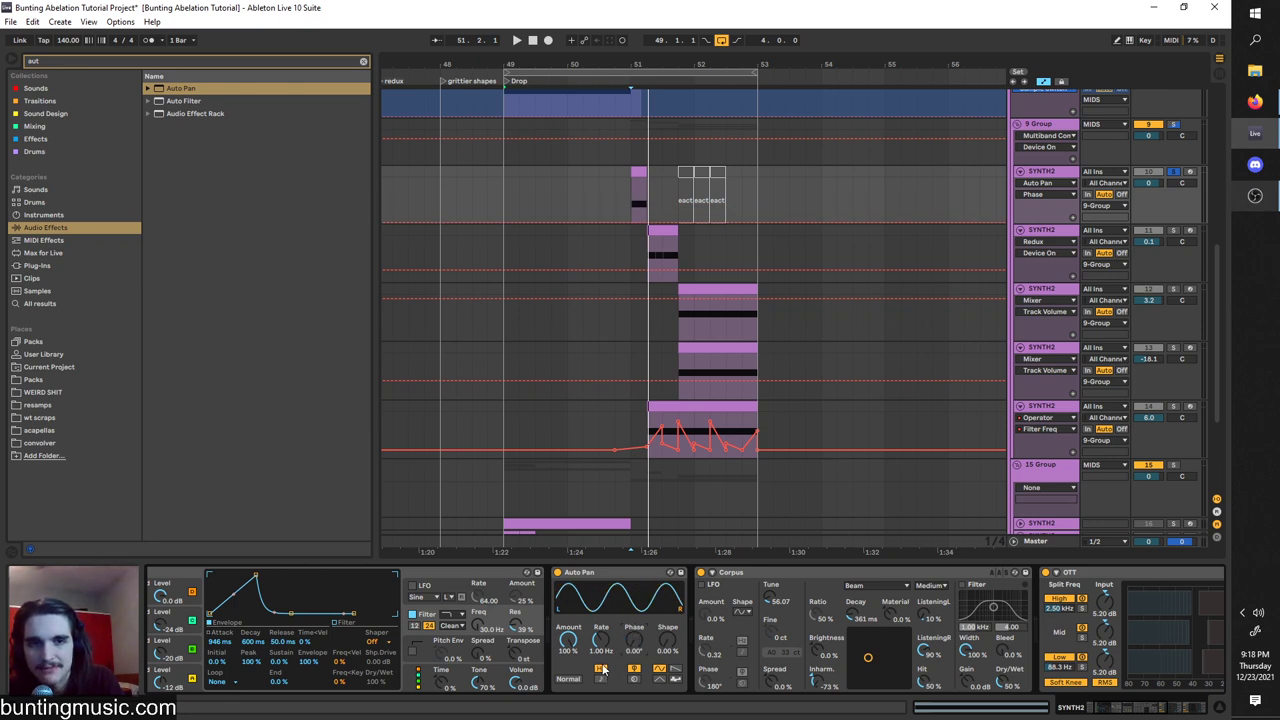
left_click(601, 680)
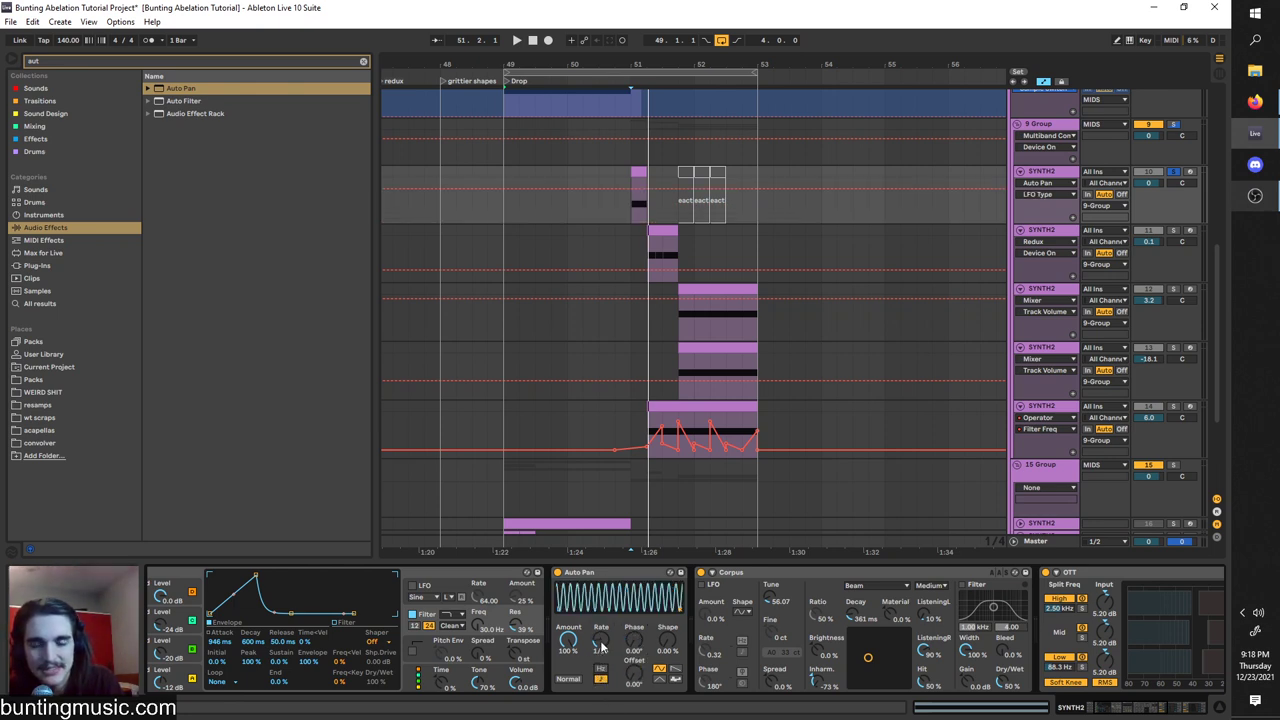
mouse_move(601, 648)
left_mouse_down()
mouse_move(601, 664)
mouse_move(601, 624)
mouse_move(597, 650)
left_mouse_up()
Audition the loop and invert the Auto Pan's waveform.
key("space")
key("space")
key("space")
key("space")
left_click(569, 680)
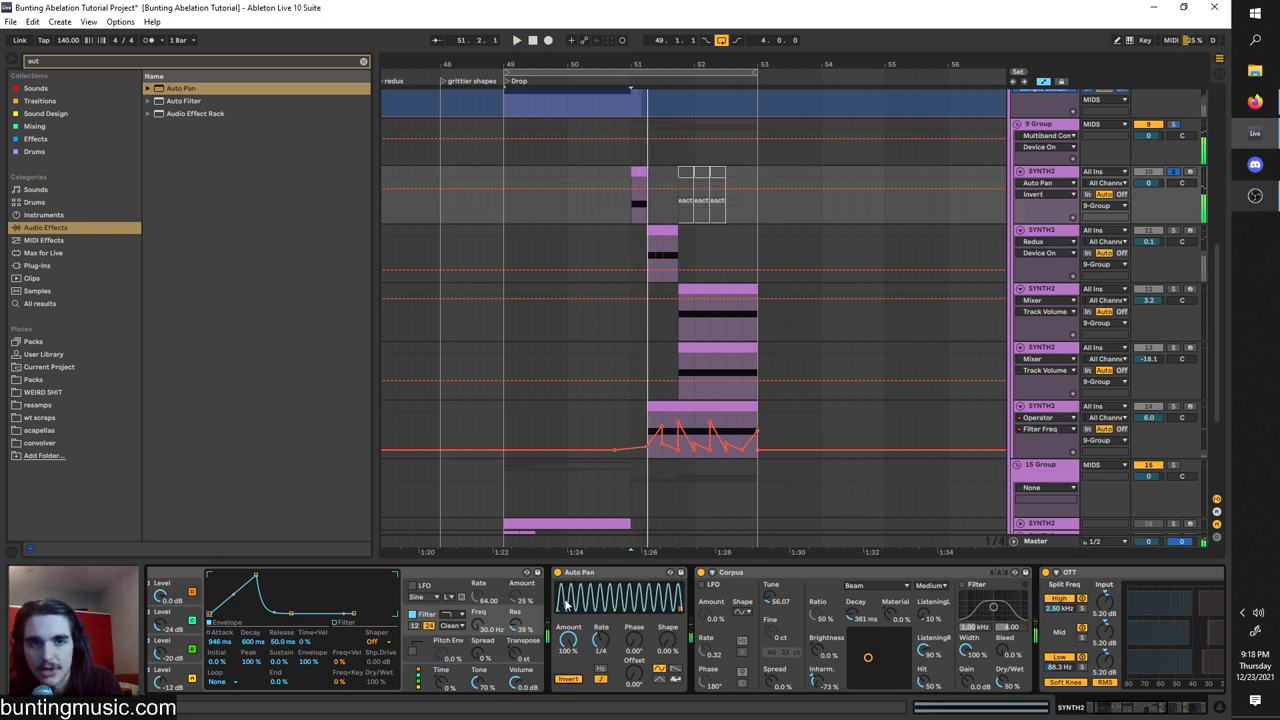
Compare the SYNTH2 loop with Corpus bypassed and active.
scroll(768, 600, "right", 2)
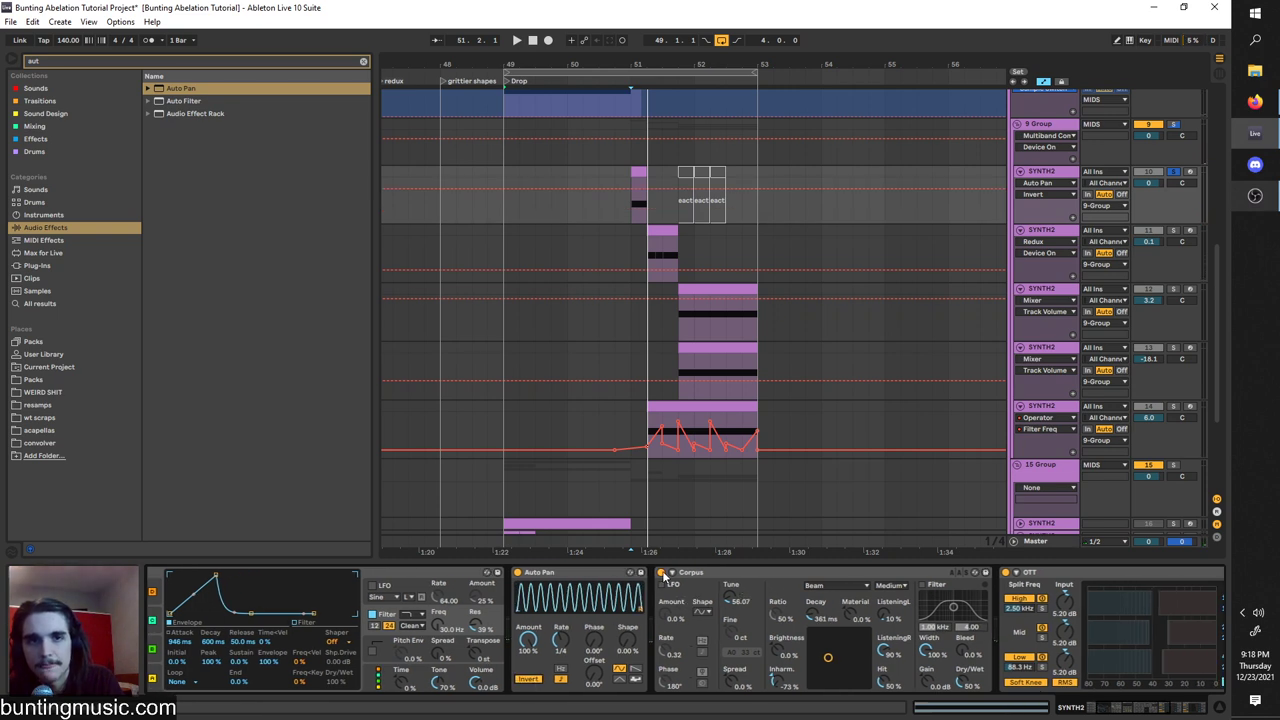
left_click(661, 572)
key("space")
left_click(661, 572)
key("space")
Try a different Corpus Tune setting while auditioning the loop.
key("space")
key("space")
key("space")
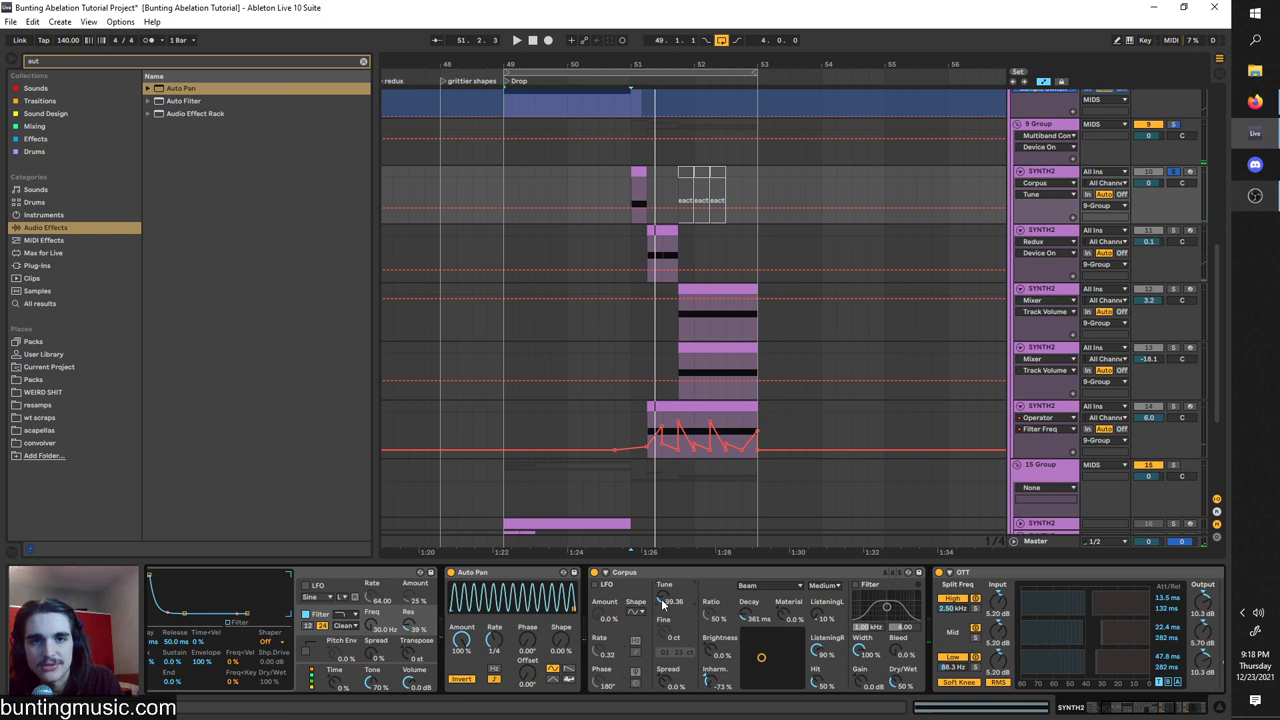
key("space")
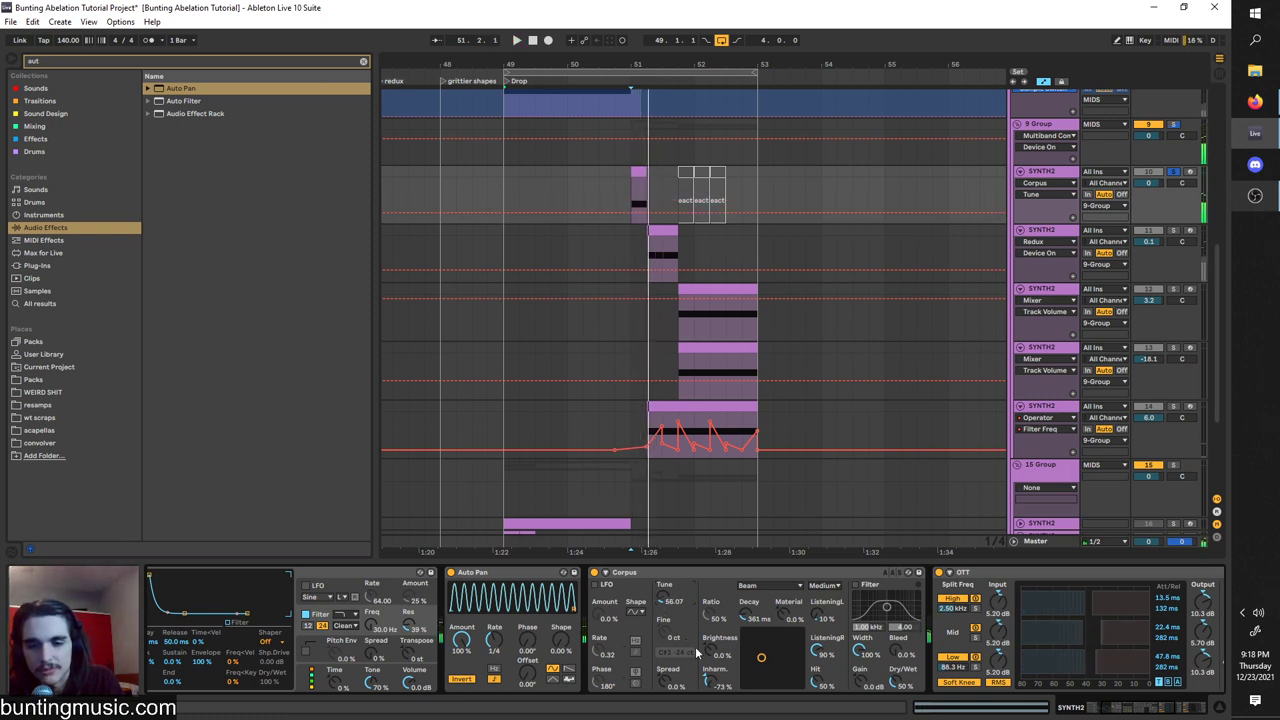
Try altered Corpus Inharm and Decay settings, including a 342 ms decay, while auditioning the loop, and undo them.
left_click_drag(712, 680, 753, 632)
key("space")
key("space")
key("space")
key("ctrl+z")
key("space")
key("space")
key("space")
key("space")
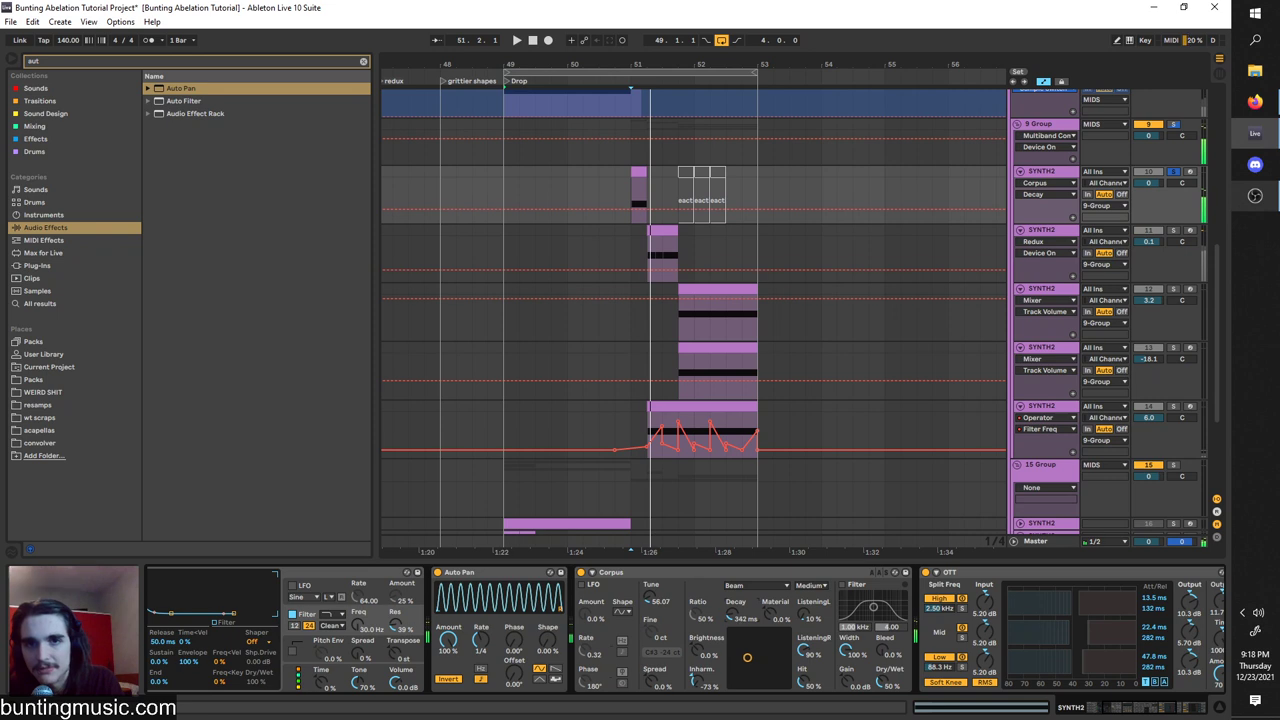
Solo the second SYNTH2 track and look through the oscillators in its Operator, finishing on oscillator C.
scroll(784, 641, "right", 5)
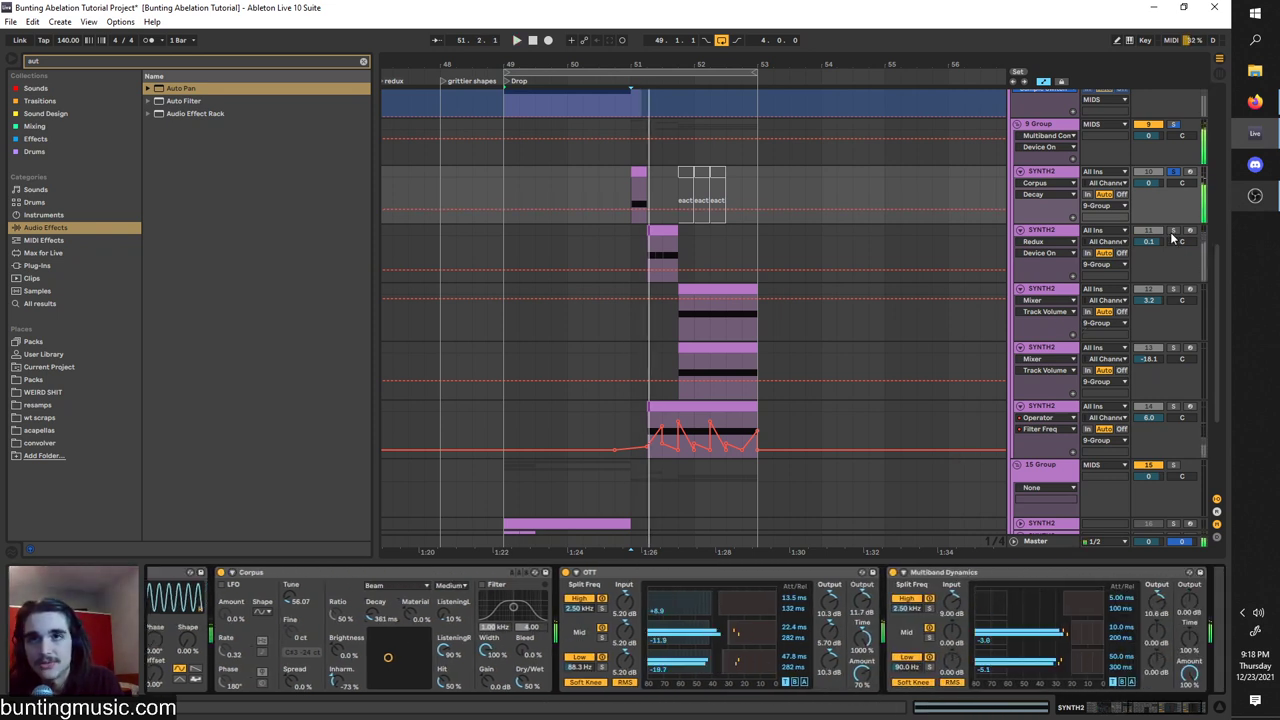
left_click(670, 257)
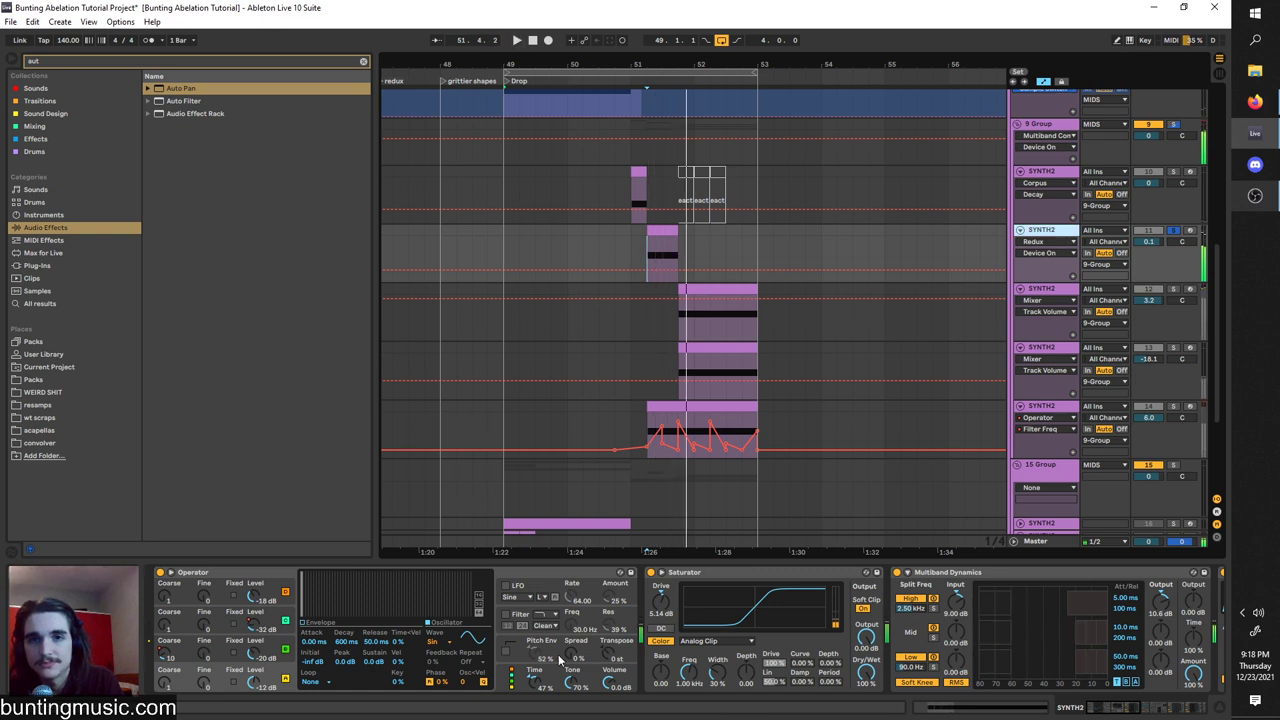
left_click(272, 650)
left_click(276, 619)
left_click(275, 601)
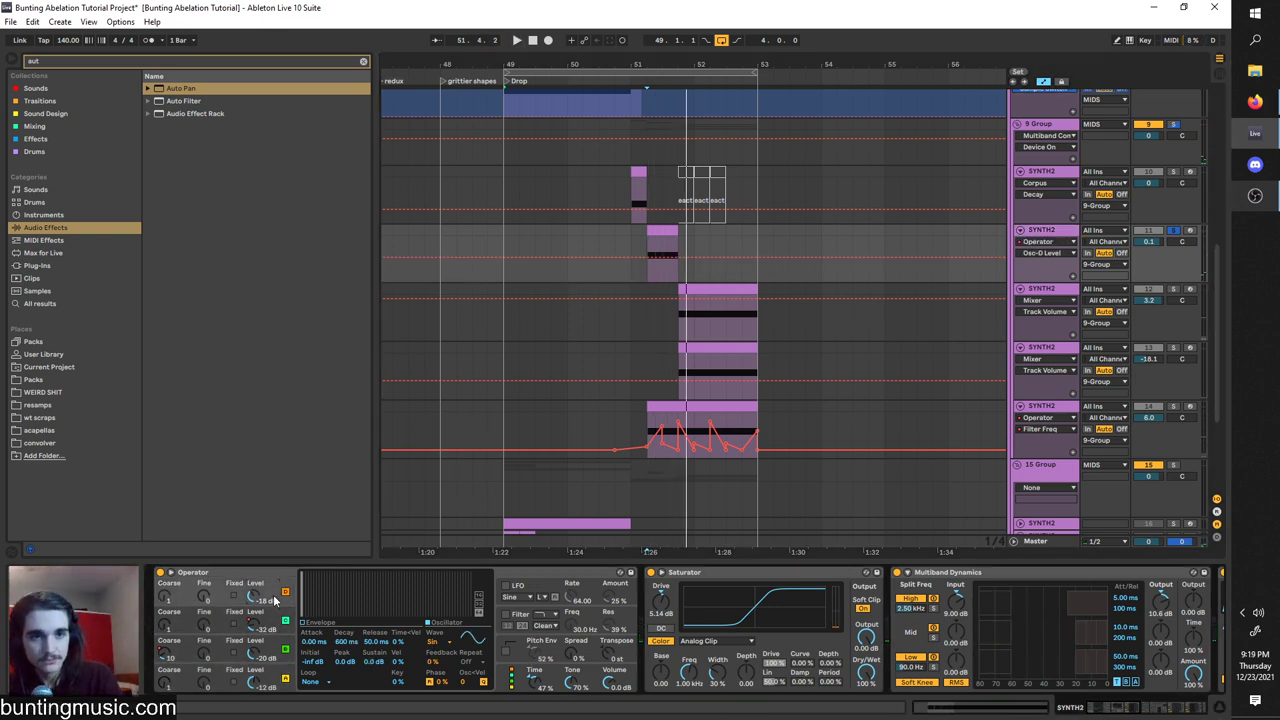
left_click(279, 620)
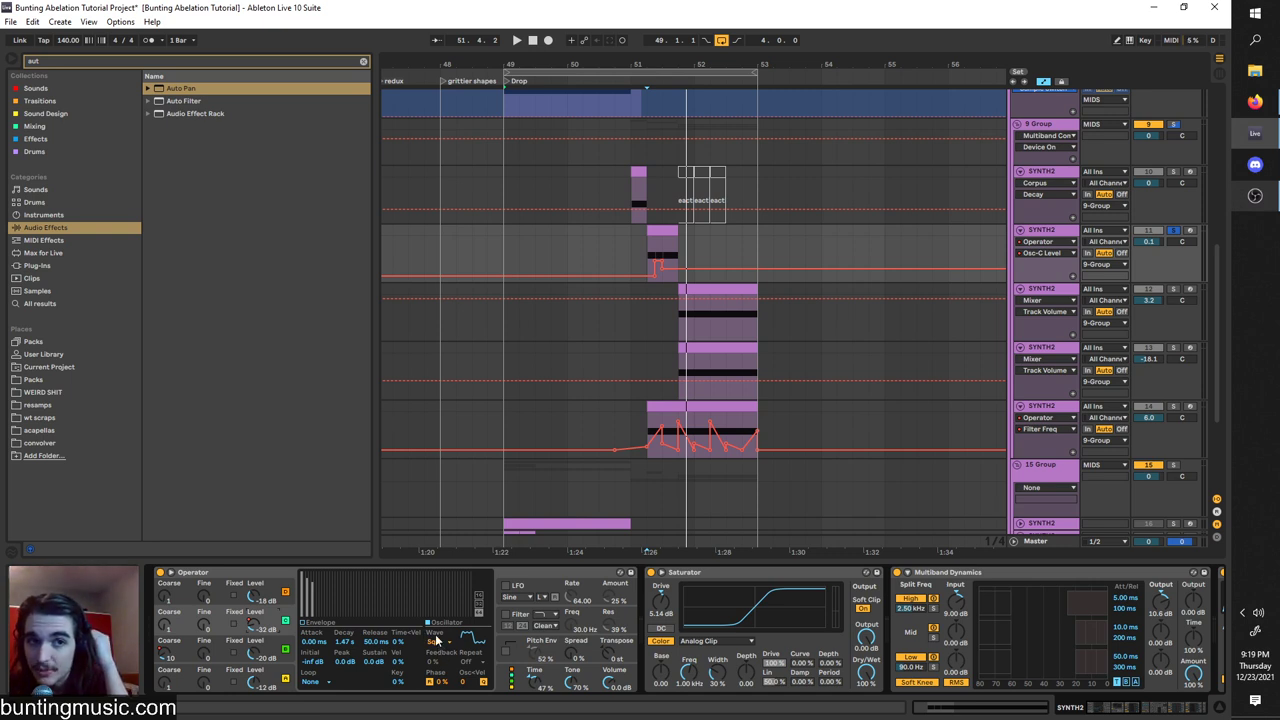
Audition the second SYNTH2 clip from its start alongside oscillator C's level automation.
scroll(663, 266, "up", 1)
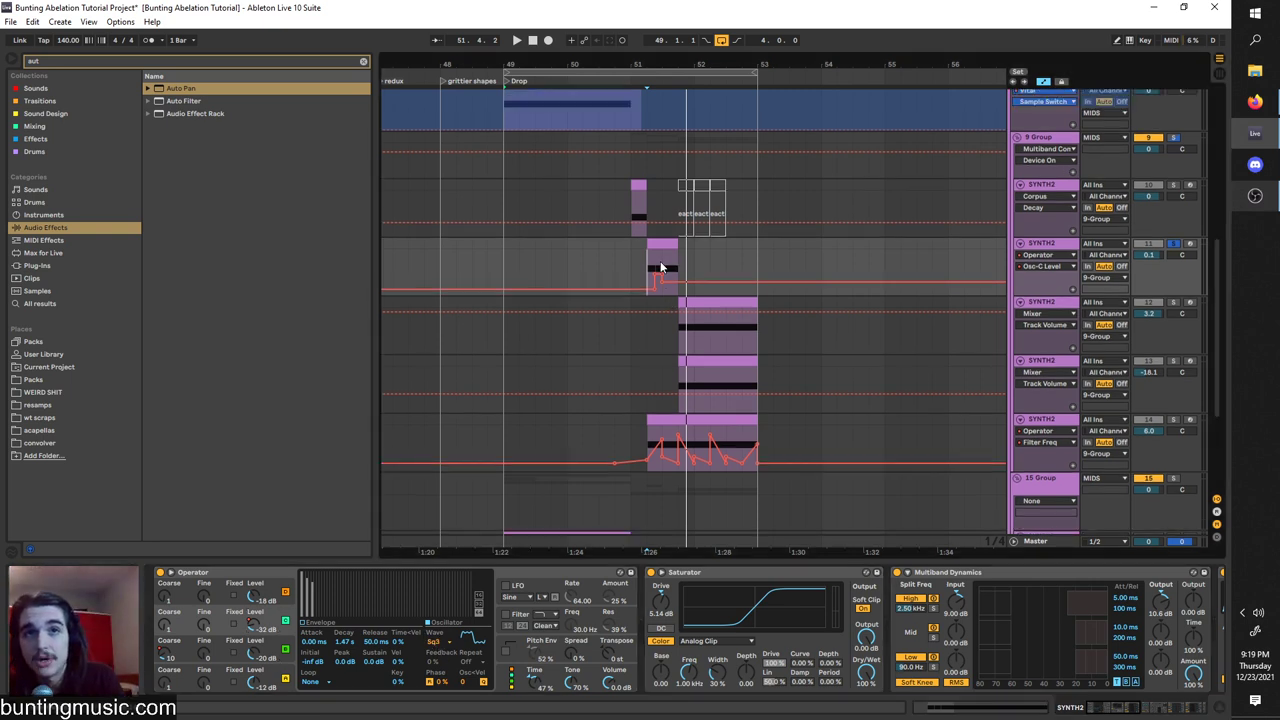
scroll(663, 266, "up", 2)
left_click(646, 263)
key("space")
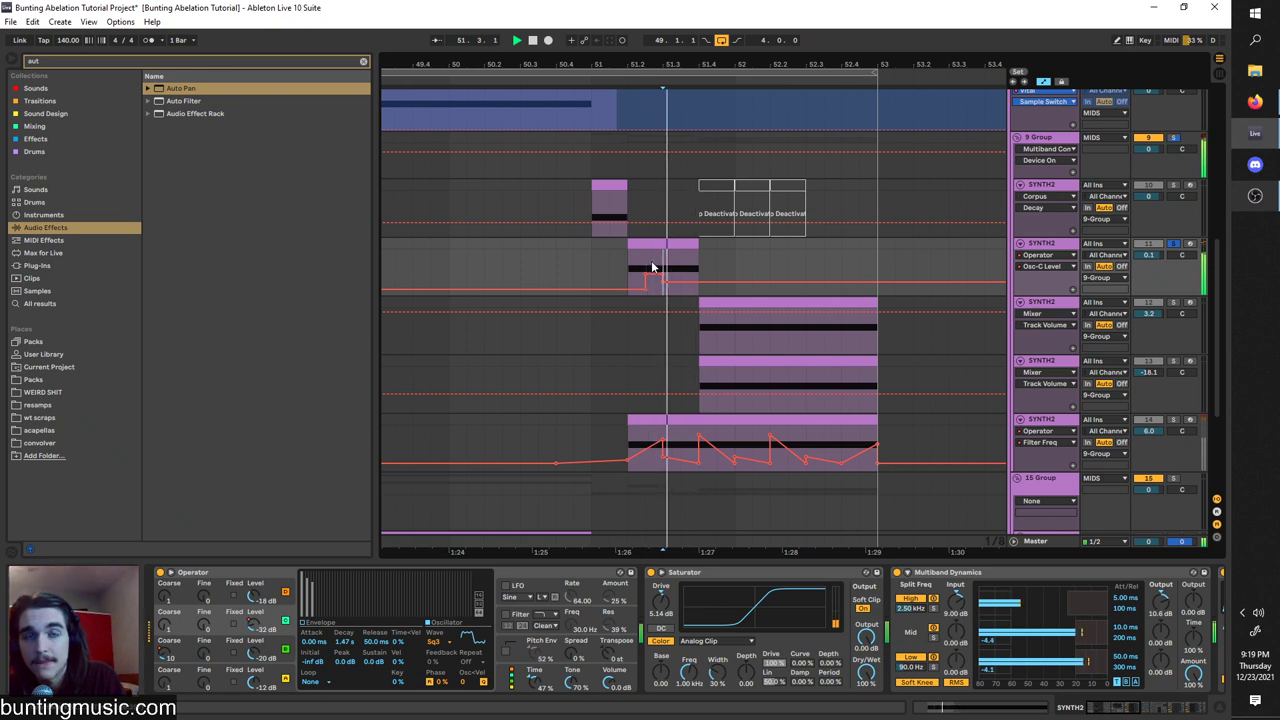
key("space")
left_click(622, 268)
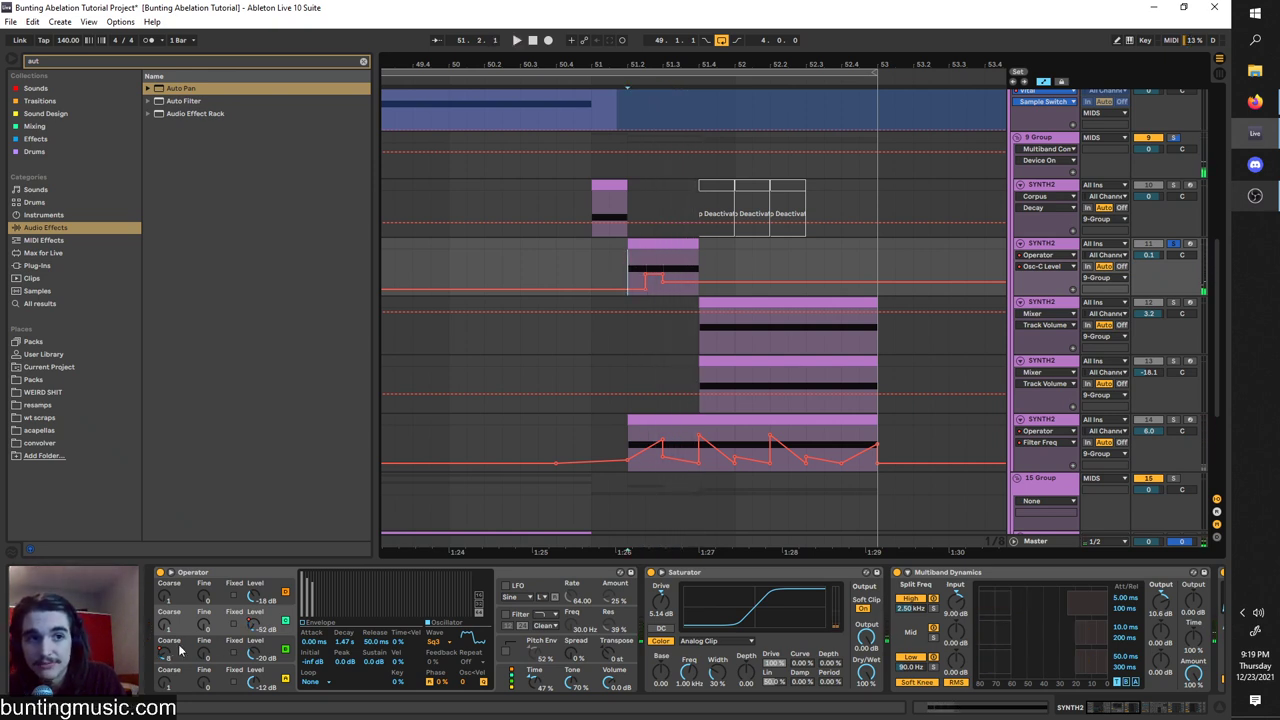
Try oscillator B's Coarse at 3 in place of its automated value, then re-enable the automation and audition the clip again.
left_click(166, 653)
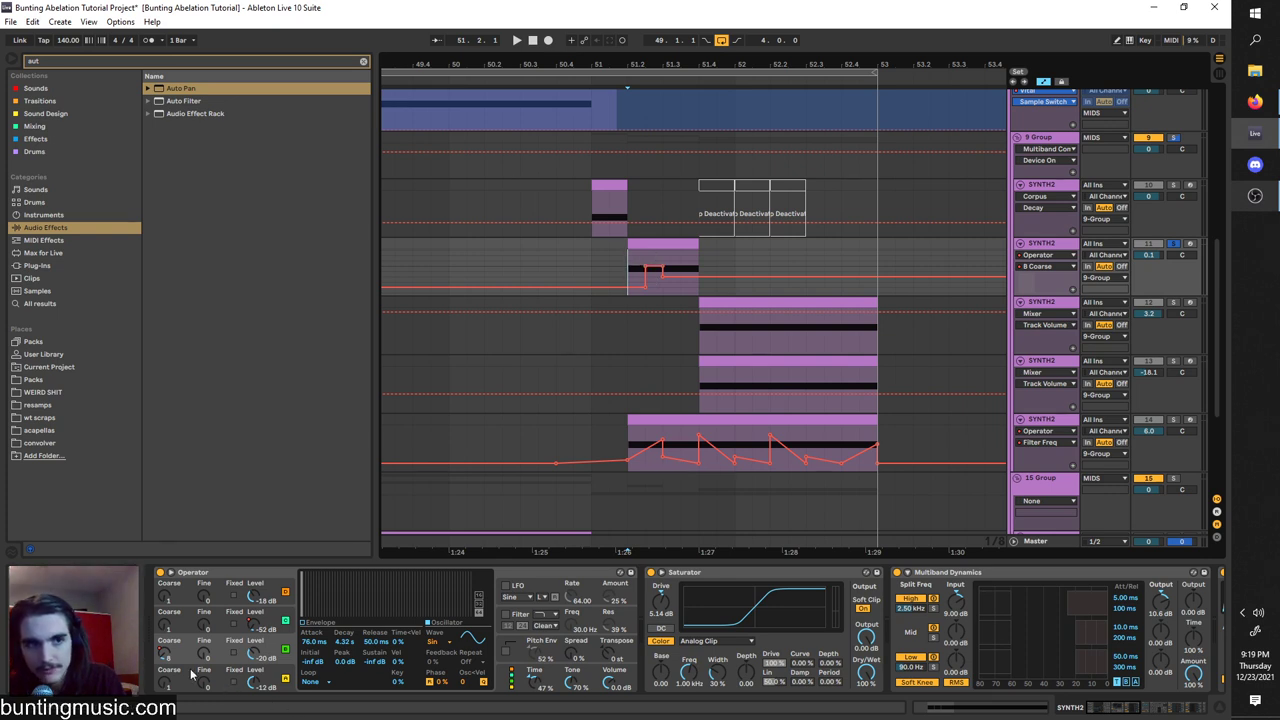
left_click_drag(166, 655, 166, 650)
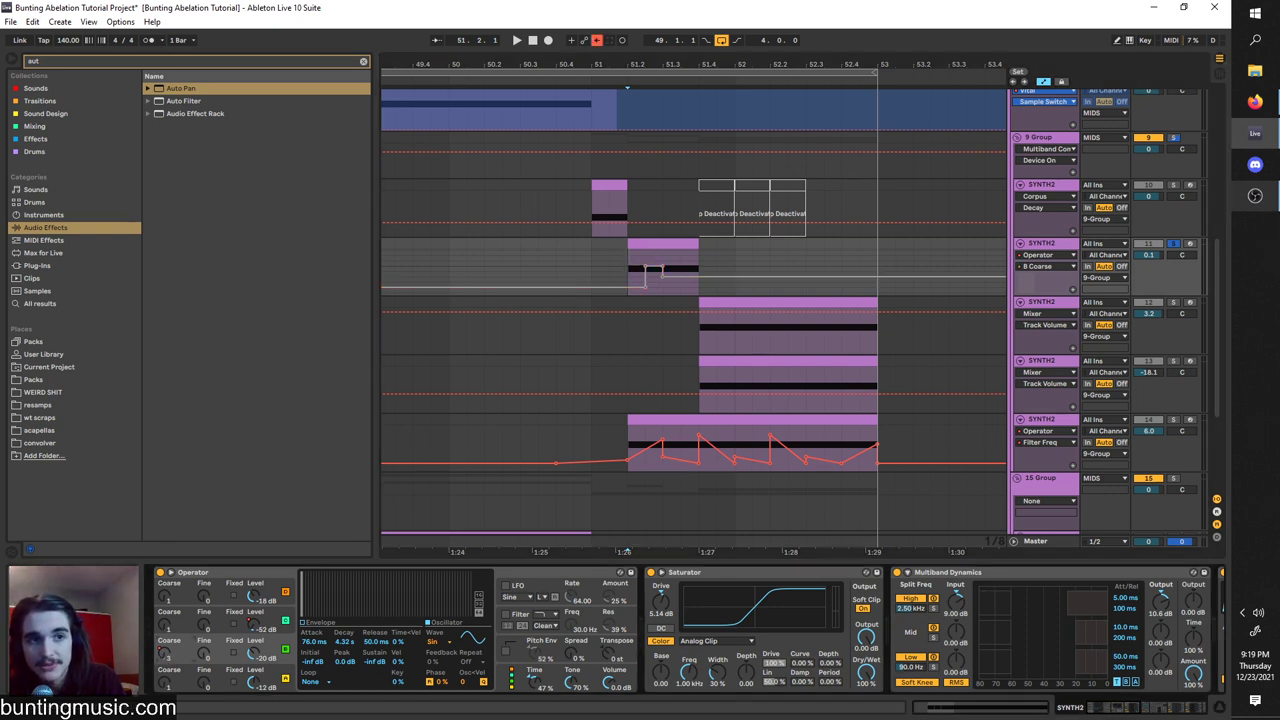
key("space")
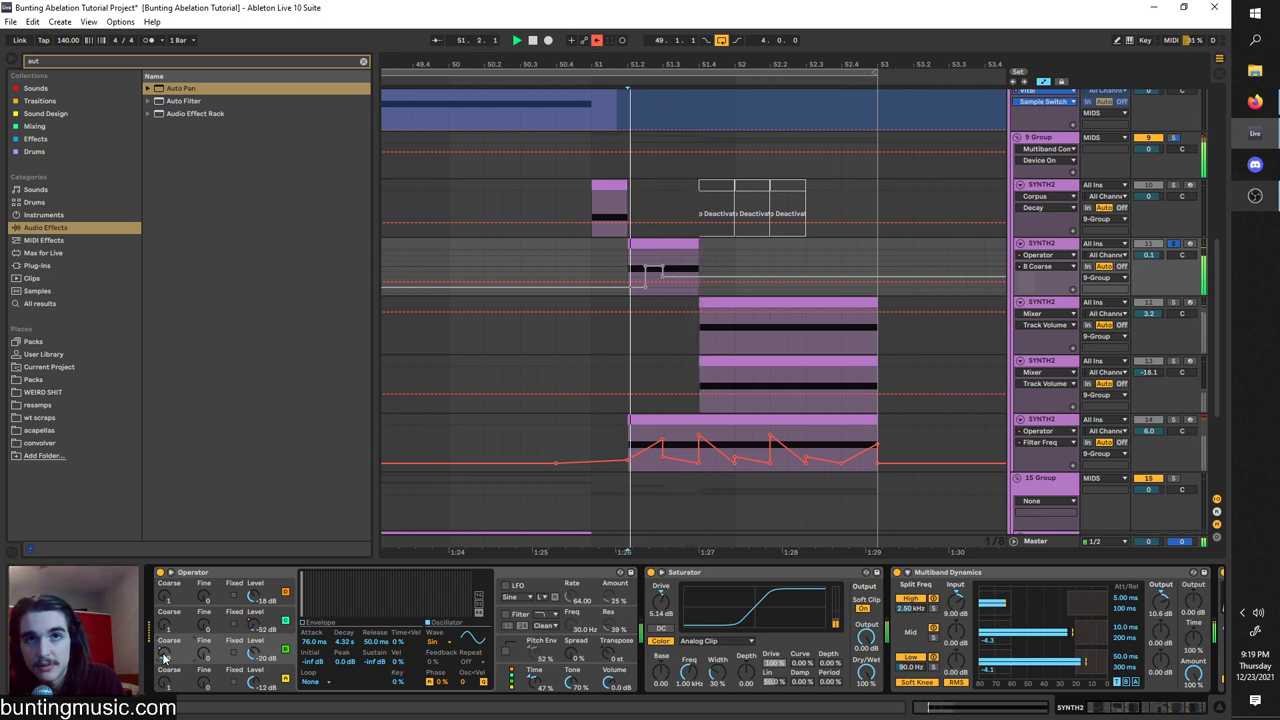
left_click(598, 40)
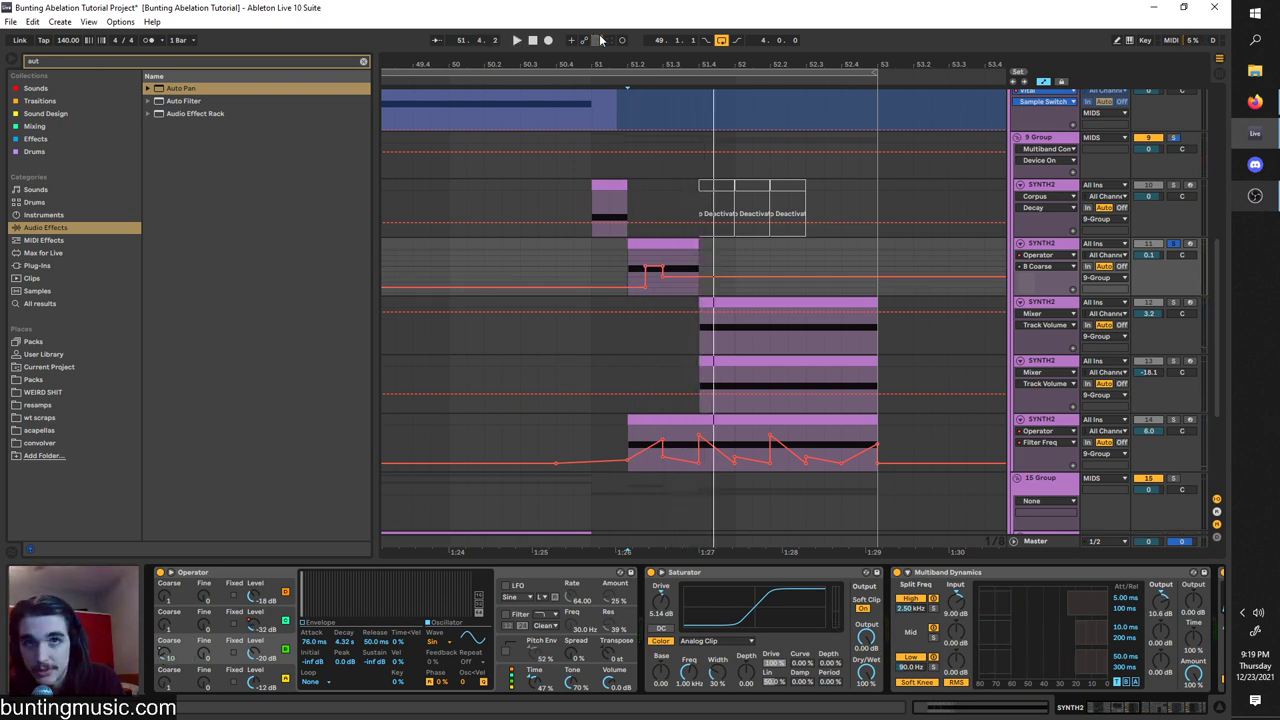
key("space")
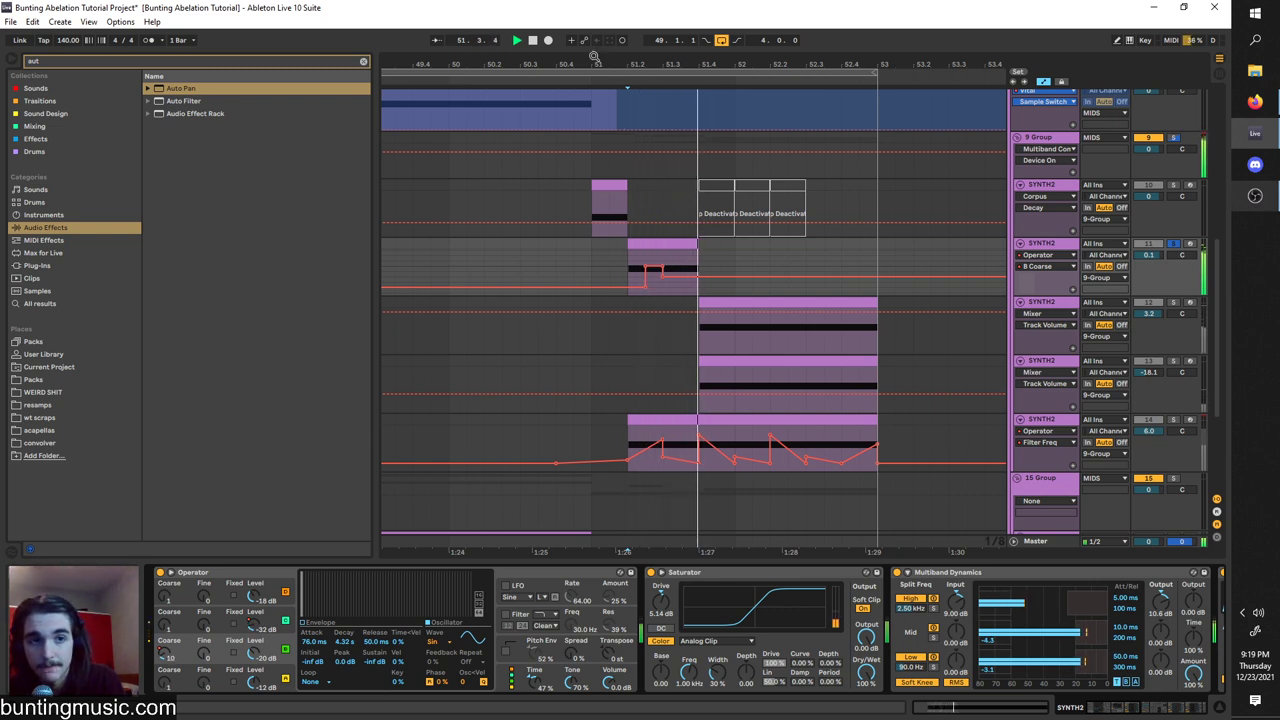
key("space")
Show Operator's envelope display and compare the envelopes of oscillators B, C, D and A.
left_click(318, 623)
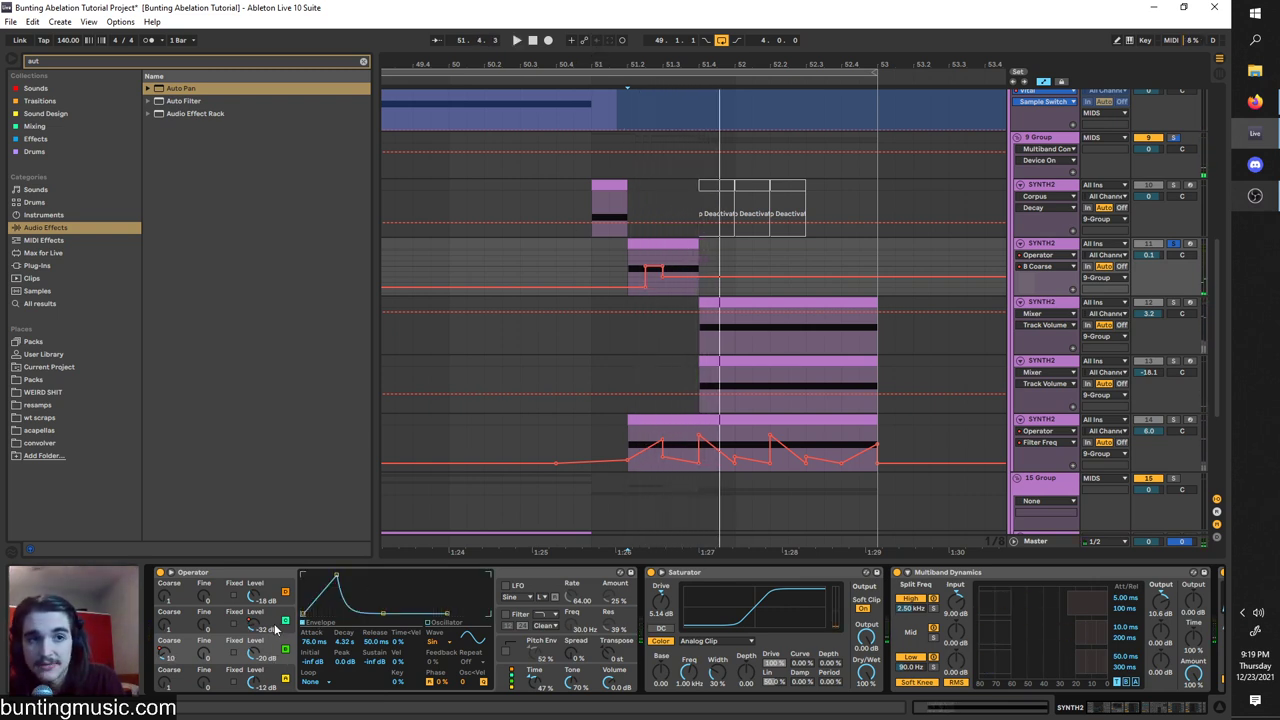
left_click(273, 627)
left_click(271, 603)
left_click_drag(272, 630, 272, 627)
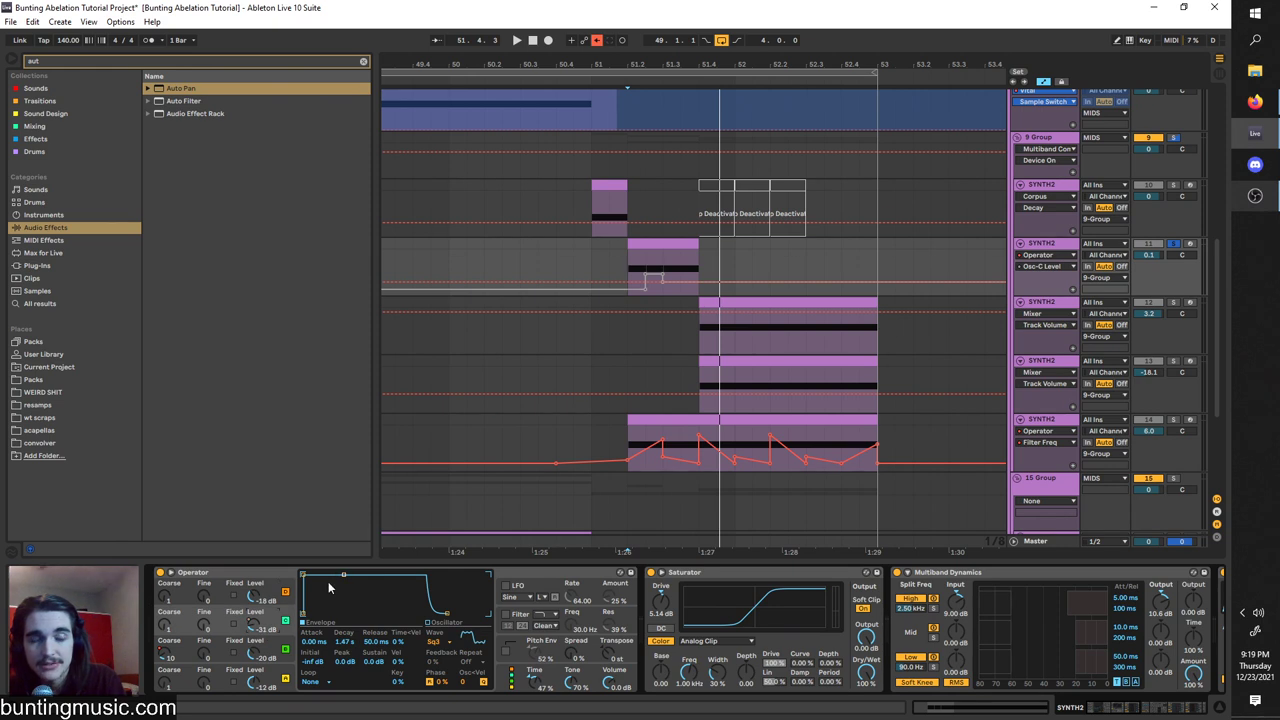
left_click(270, 604)
left_click(272, 648)
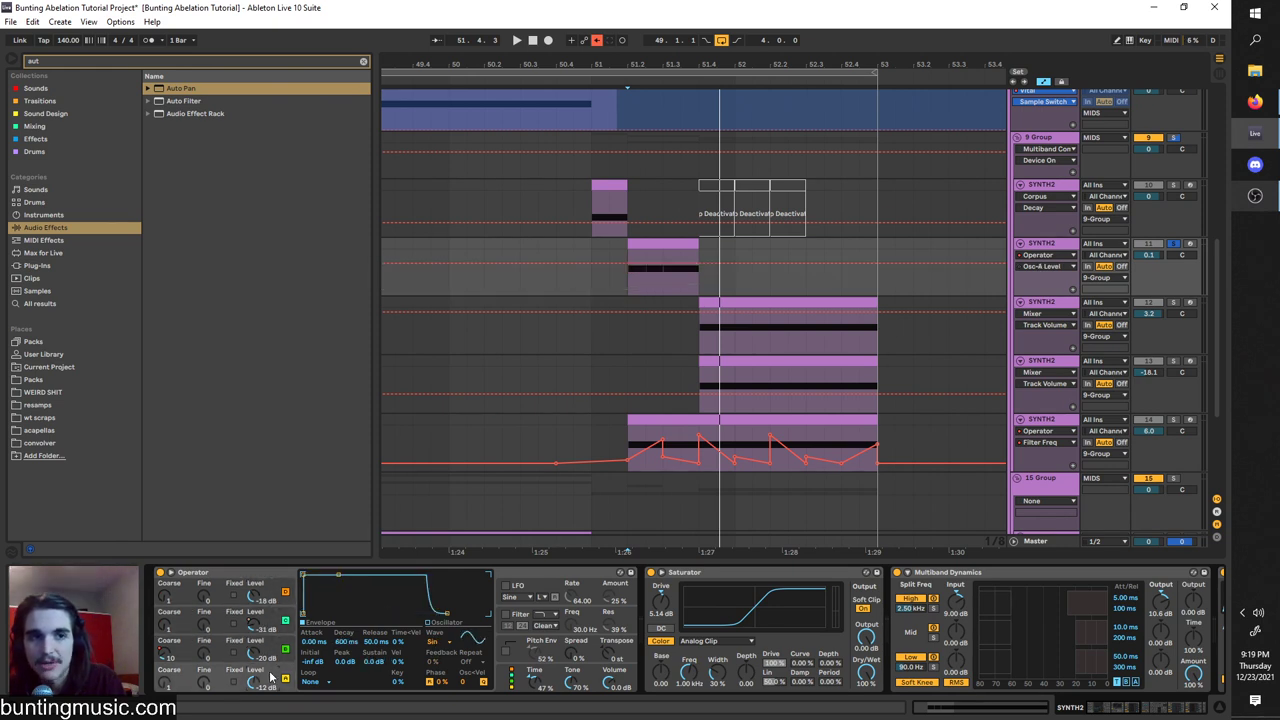
Check the device chain of the SYNTH1 Vital track and return to the soloed SYNTH2 track.
scroll(876, 287, "up", 2)
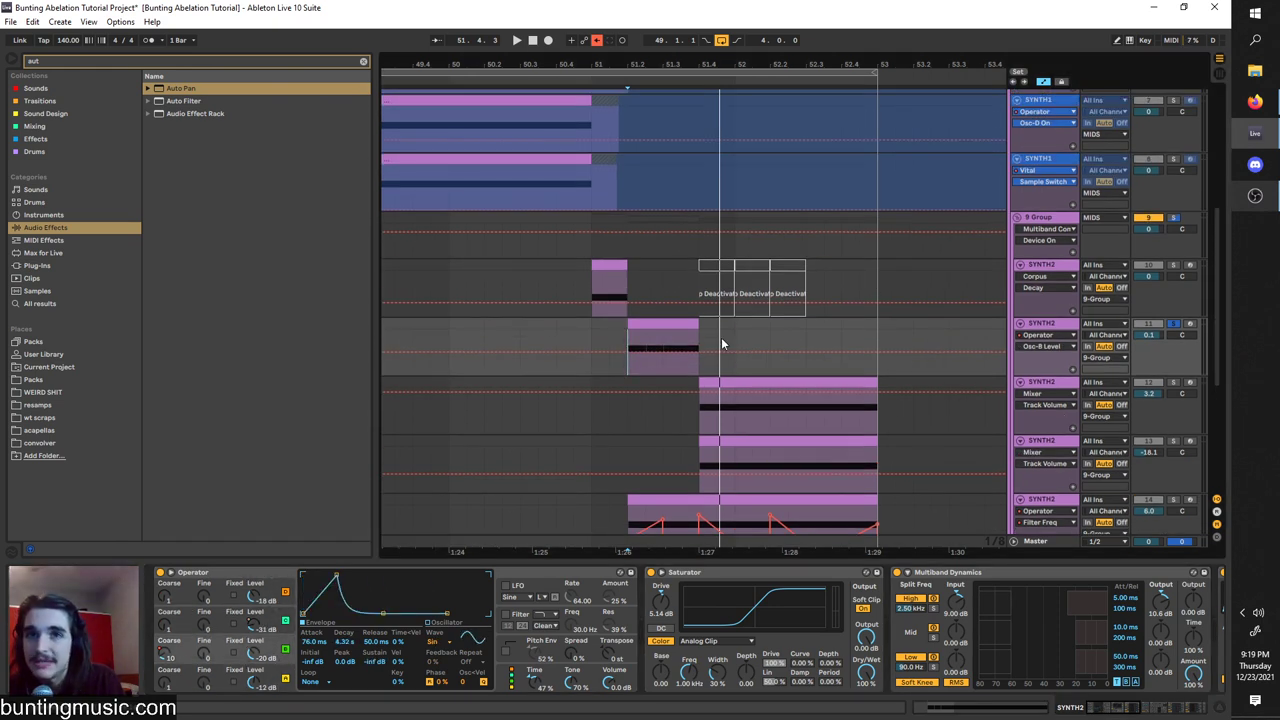
scroll(722, 343, "down", 1)
scroll(553, 357, "left", 2)
scroll(465, 316, "up", 2)
left_click(1046, 241)
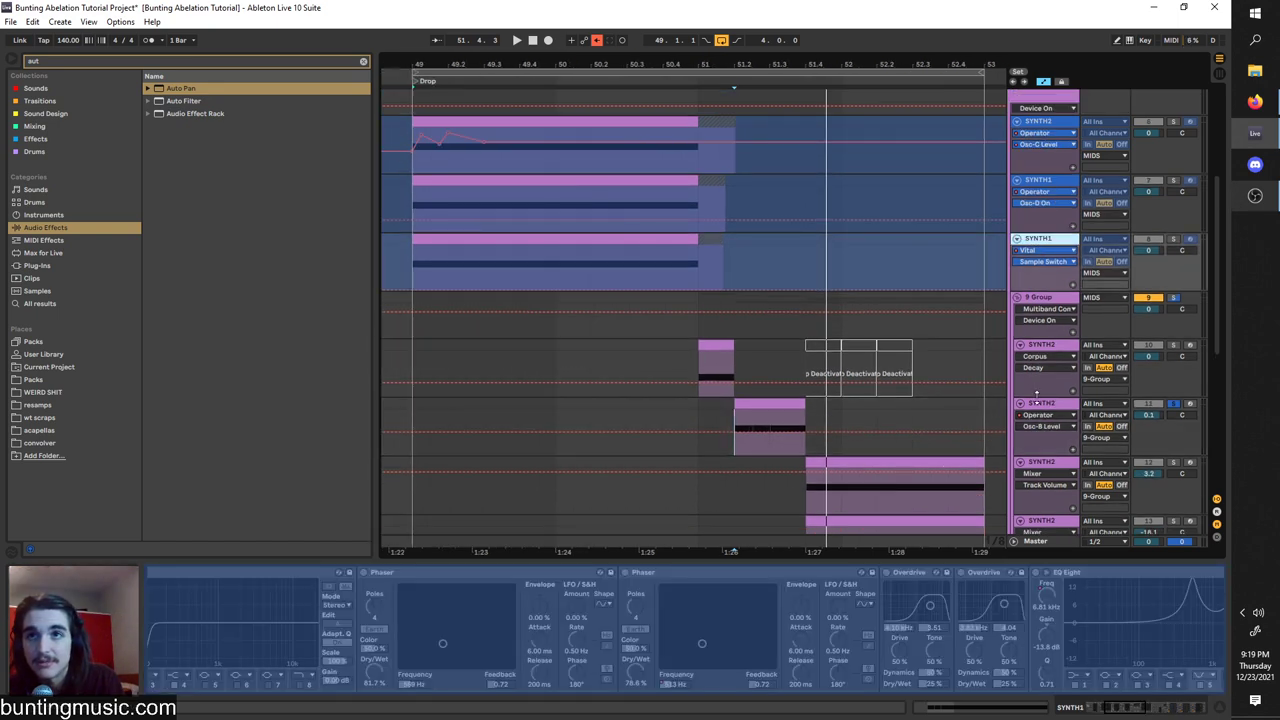
left_click(1045, 406)
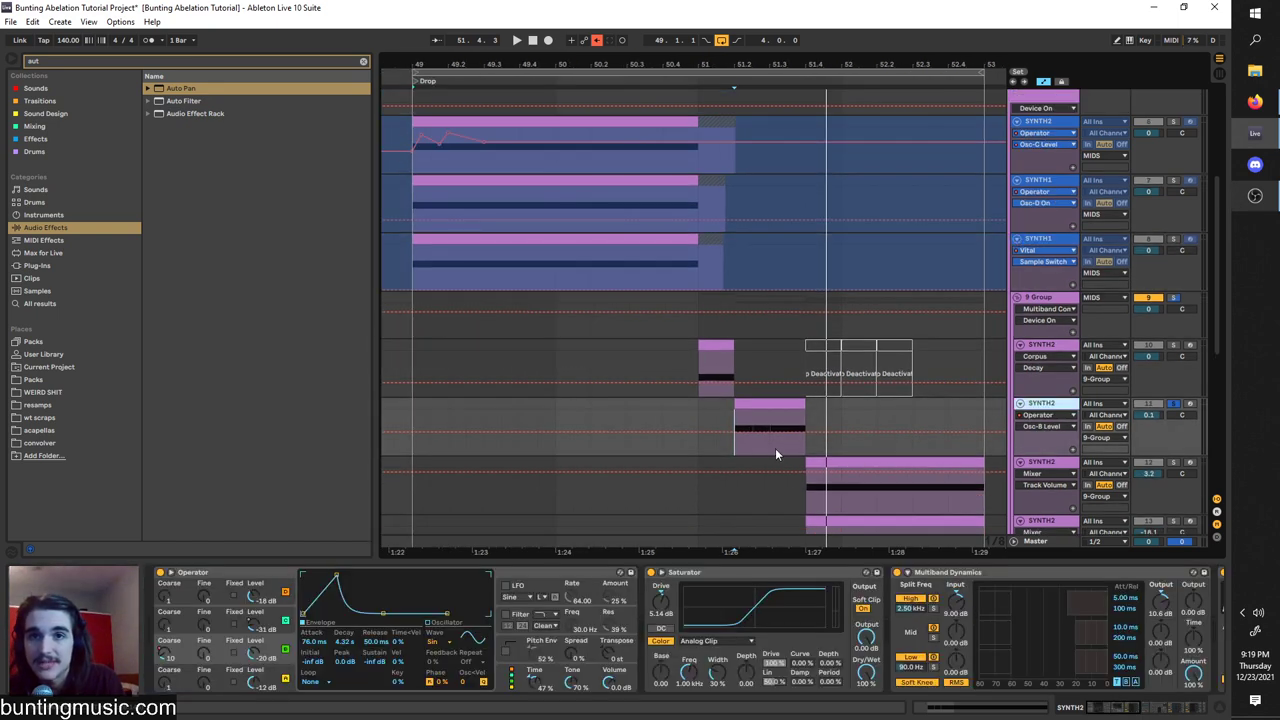
Check oscillator D's settings and audition the effect of the Saturator following Operator.
left_click(266, 655)
scroll(693, 596, "right", 2)
left_click(572, 573)
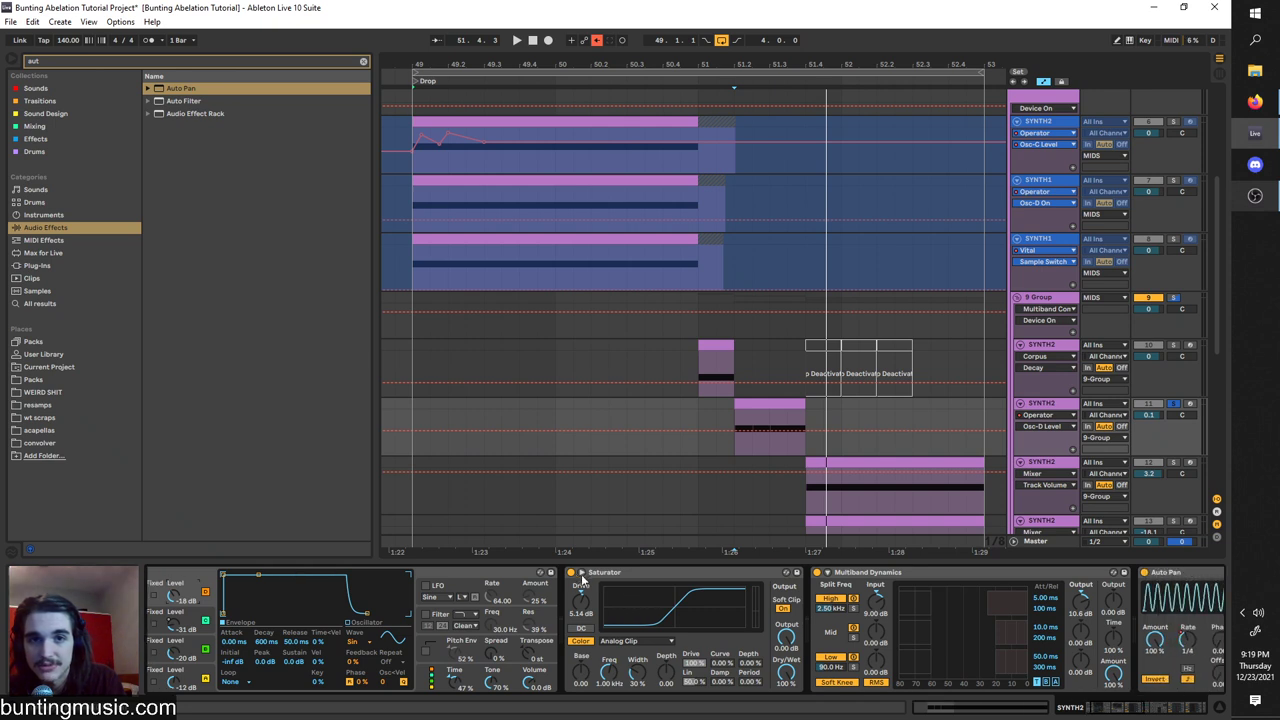
key("space")
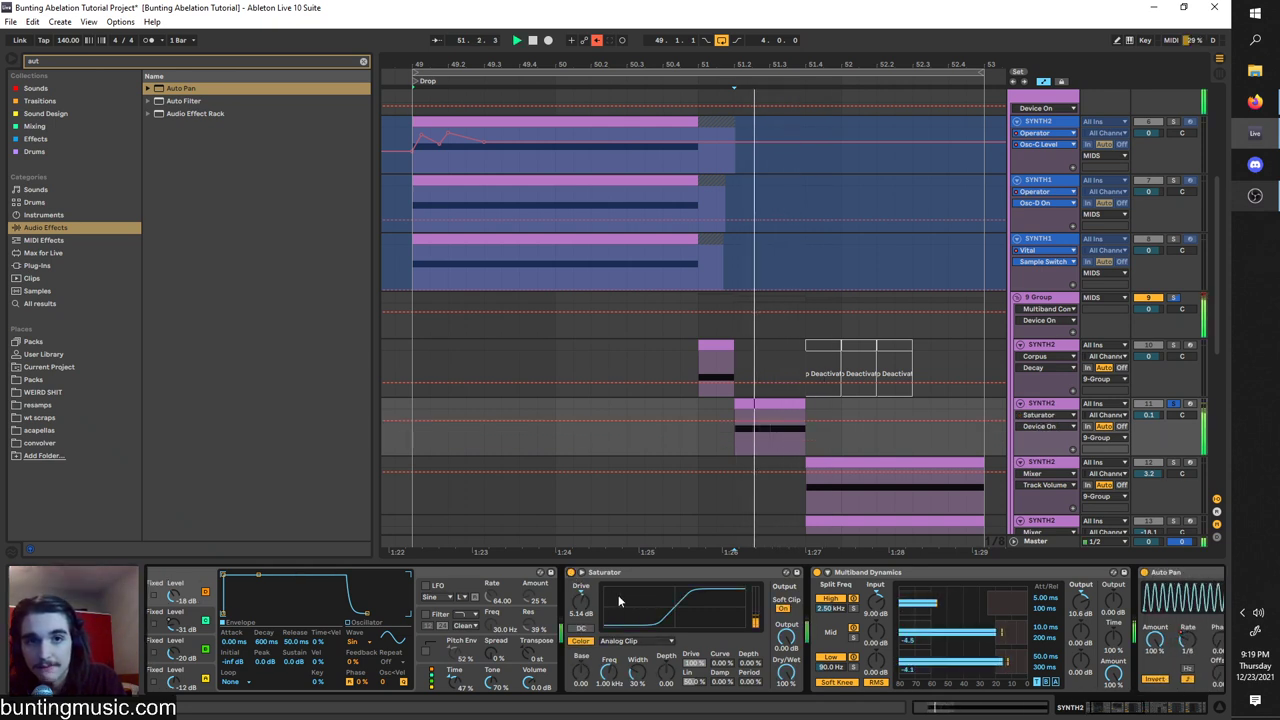
Compare the soloed clip with its Auto Pan bypassed and active.
scroll(678, 580, "right", 4)
scroll(680, 600, "right", 8)
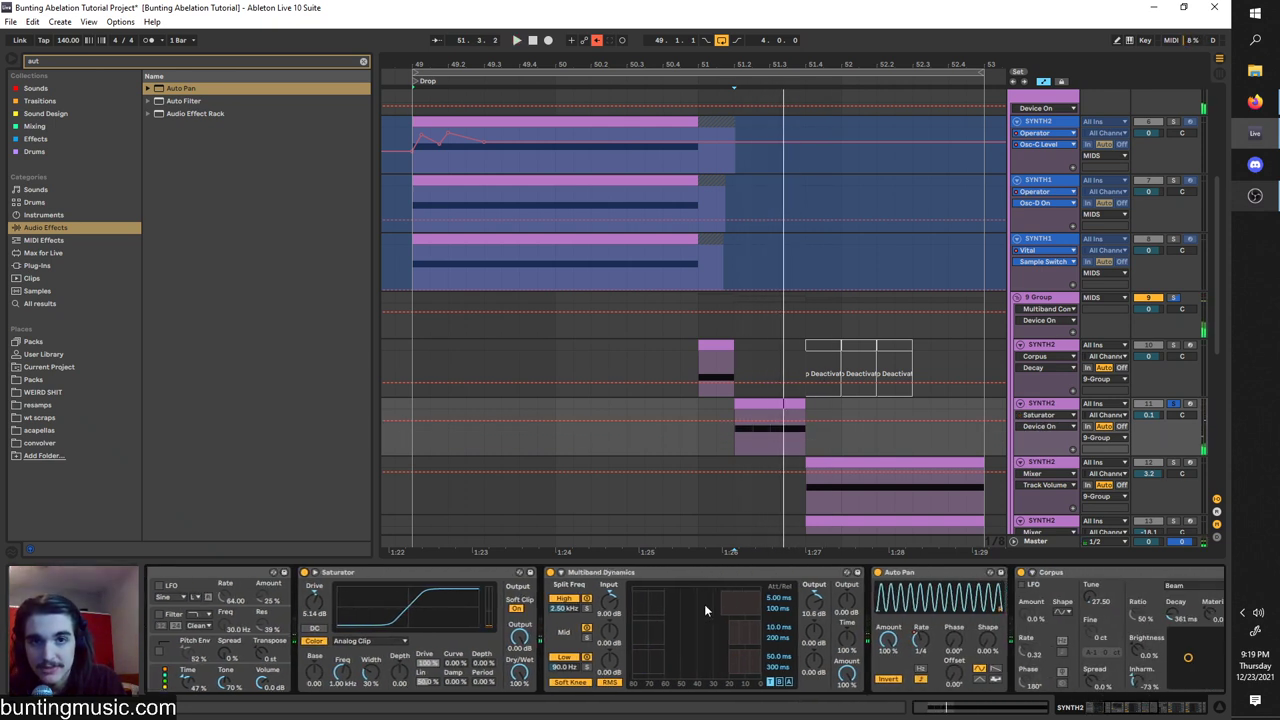
left_click(651, 573)
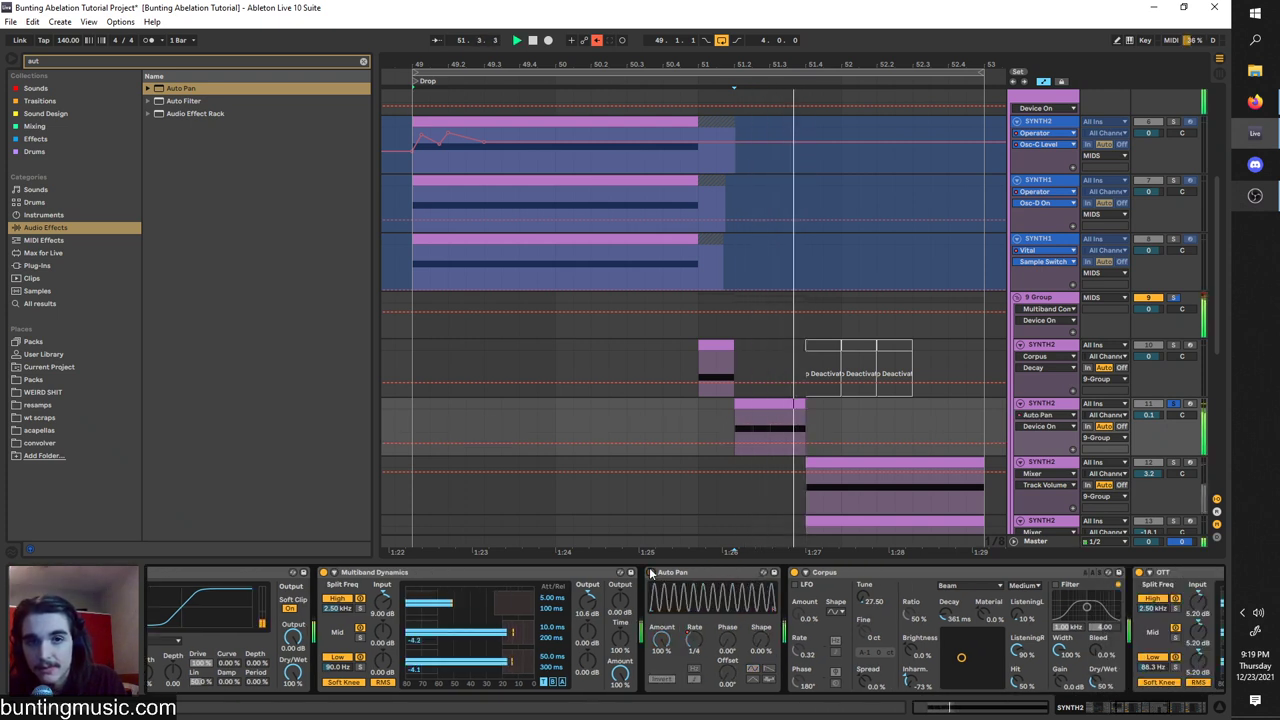
left_click(651, 573)
Switch on Redux at the end of the chain with Hard downsampling, raise Downsample to 33 and audition it.
scroll(674, 577, "right", 3)
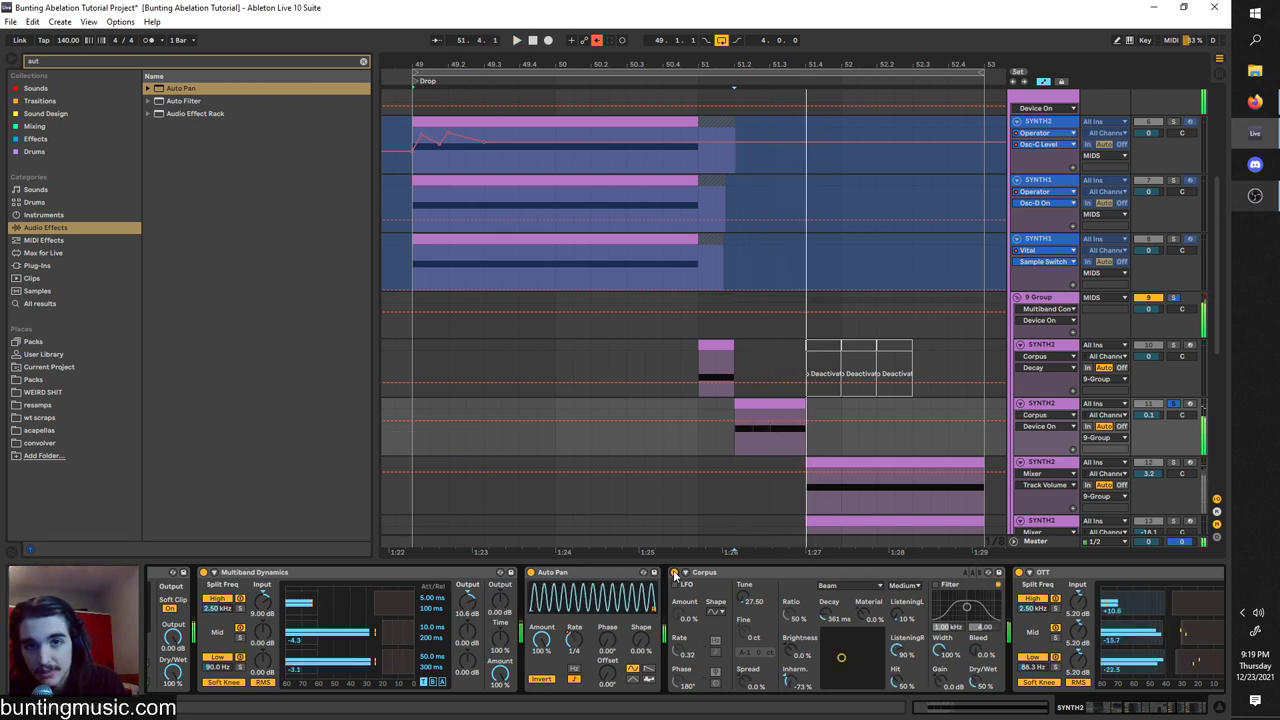
scroll(795, 663, "right", 6)
scroll(795, 663, "right", 8)
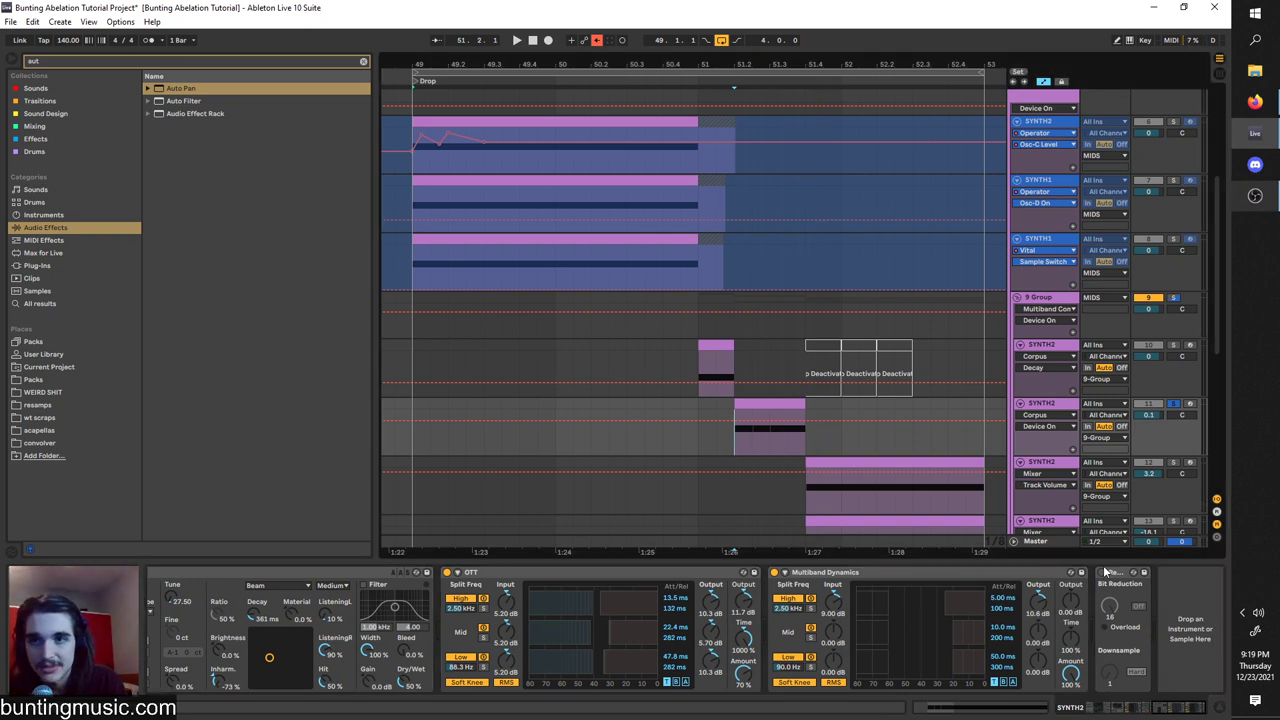
key("space")
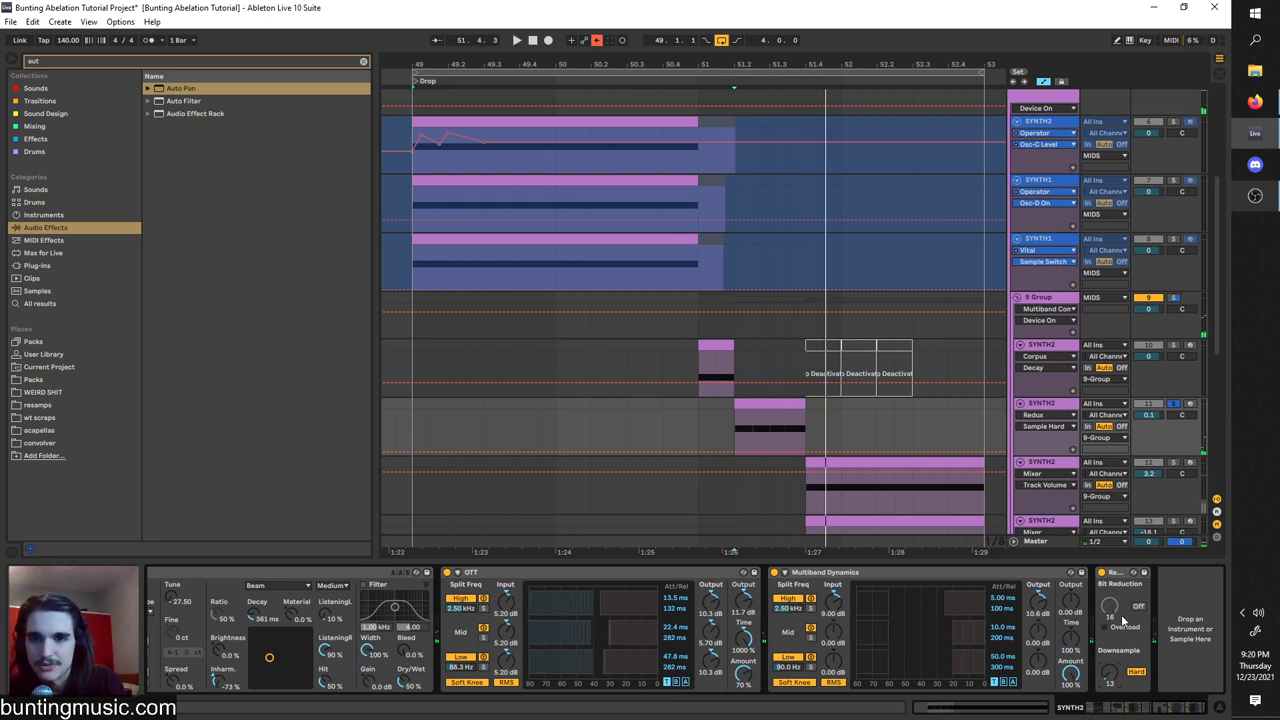
key("space")
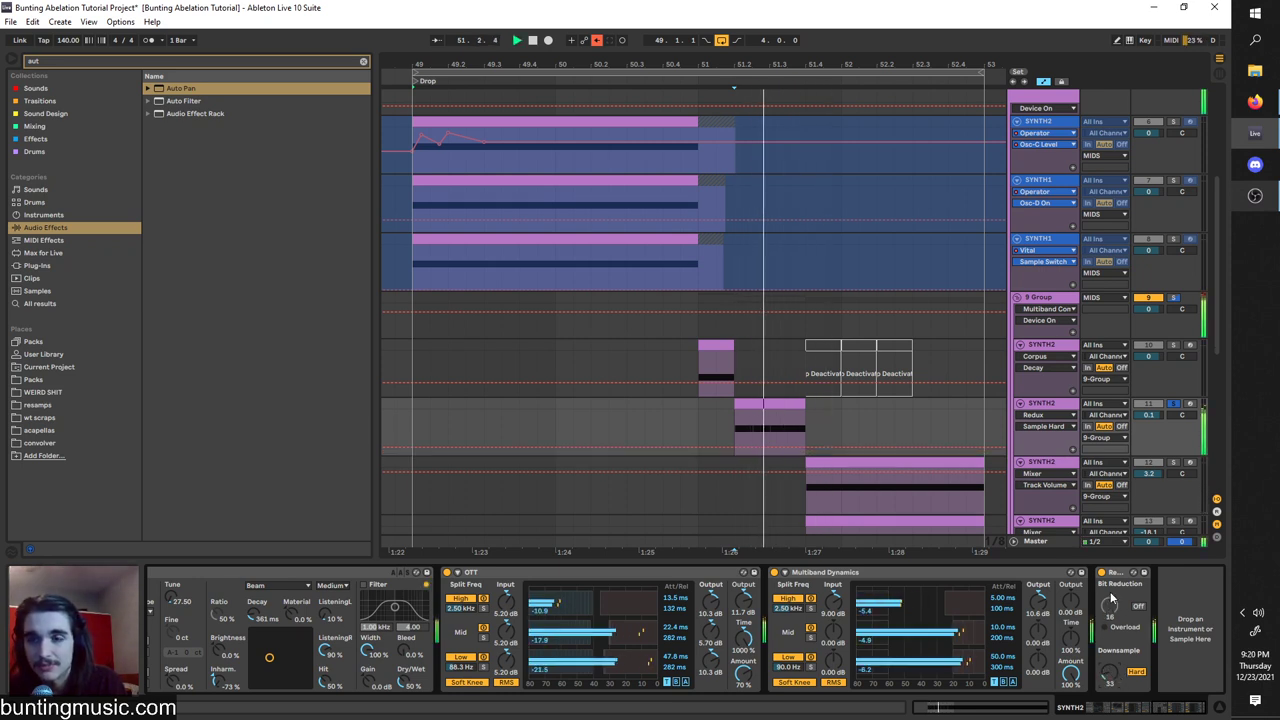
key("space")
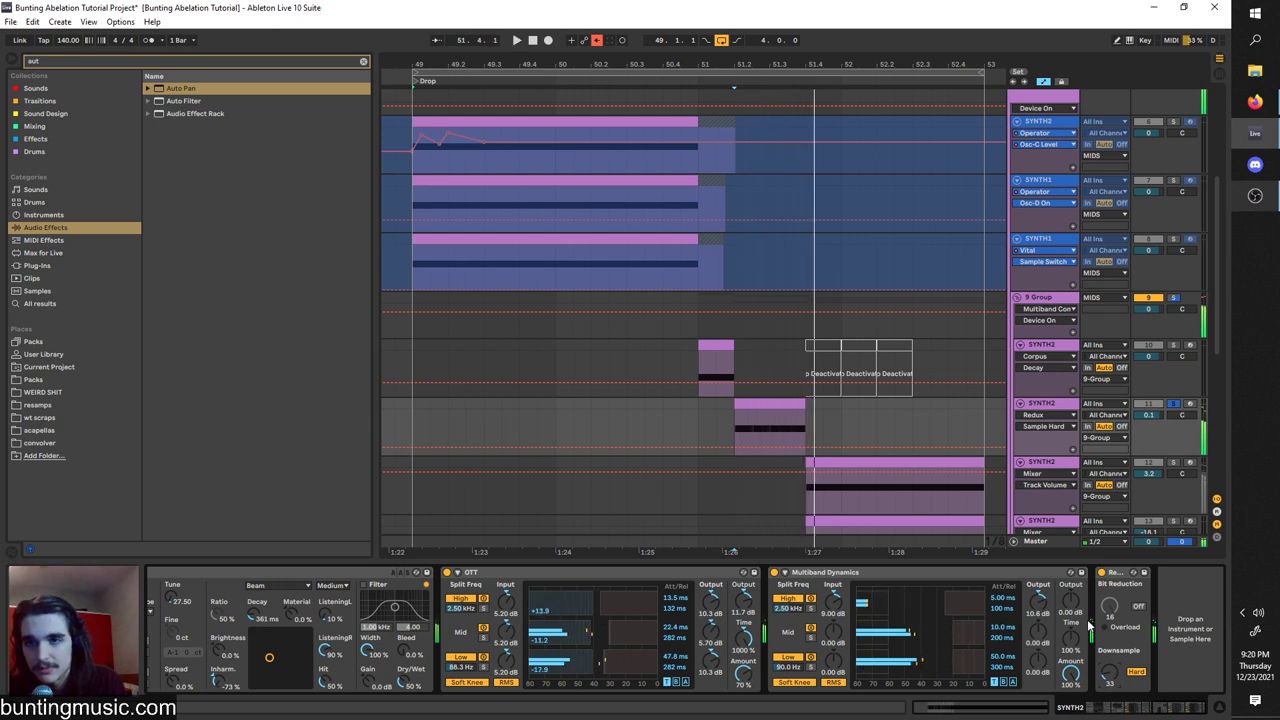
Move Redux between Operator and Saturator, set its Downsample to 28 and audition the loop.
scroll(1180, 580, "left", 2)
scroll(165, 630, "left", 6)
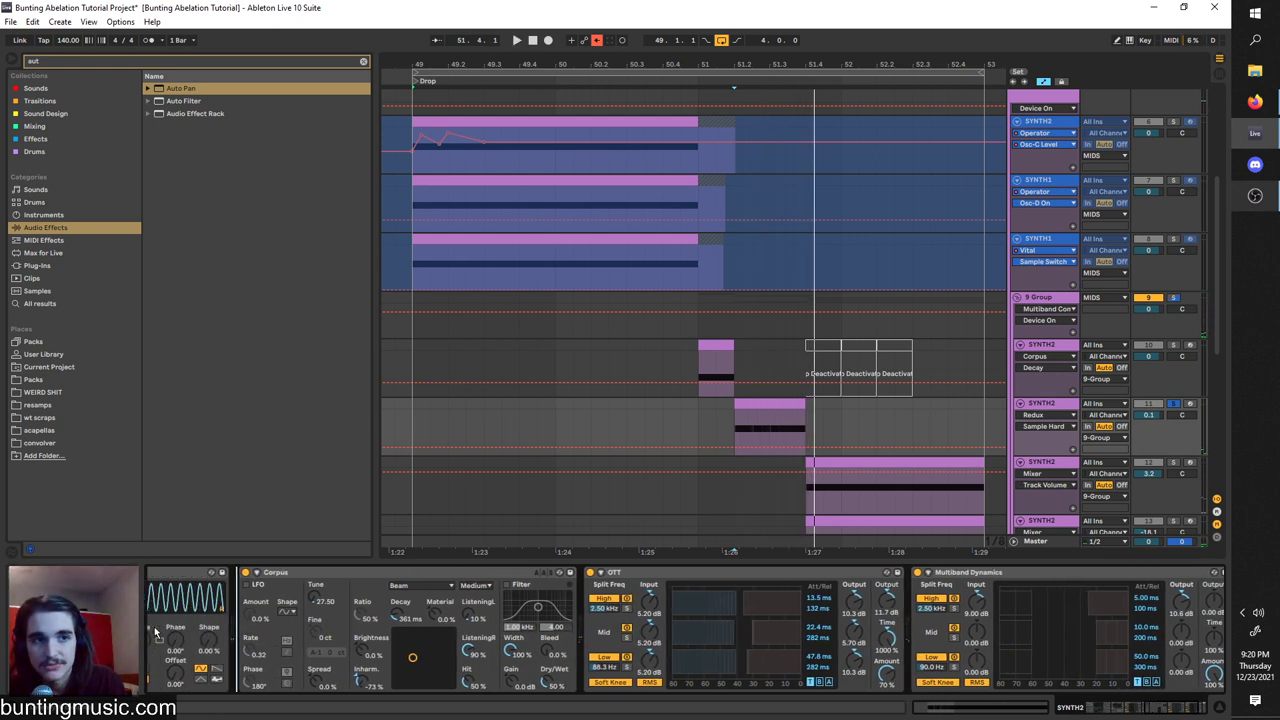
scroll(155, 633, "left", 10)
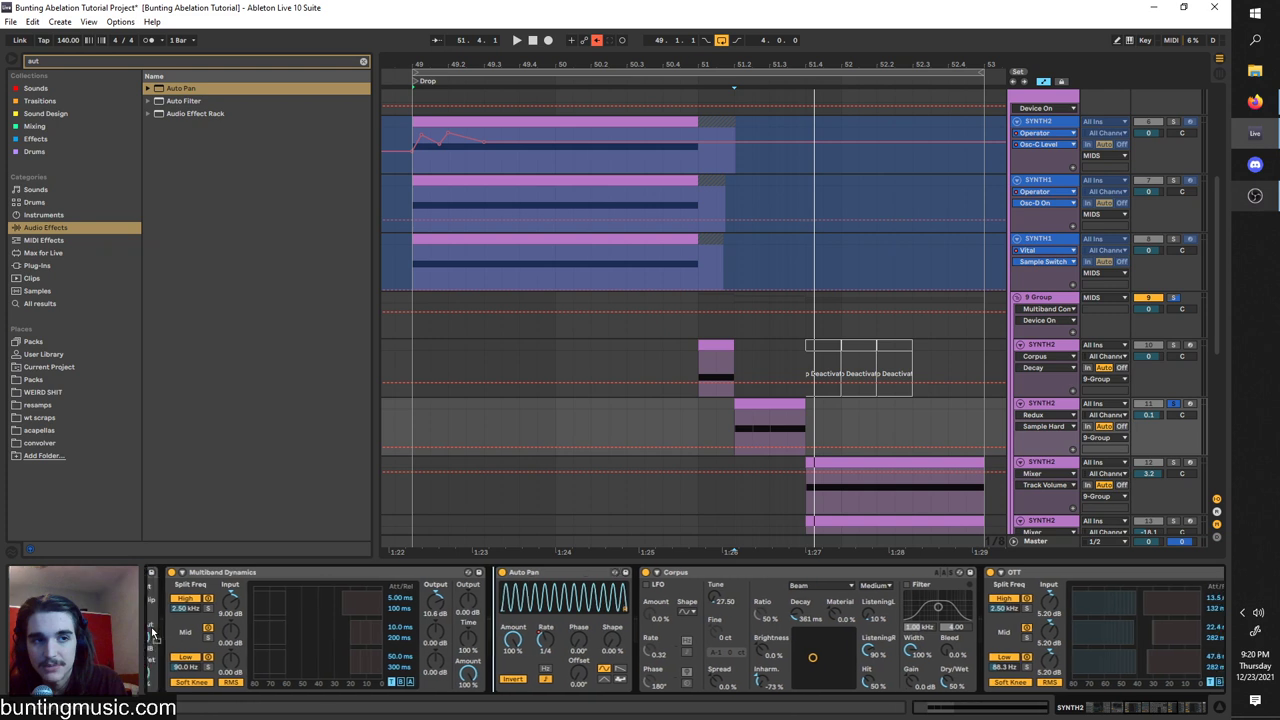
scroll(155, 633, "left", 3)
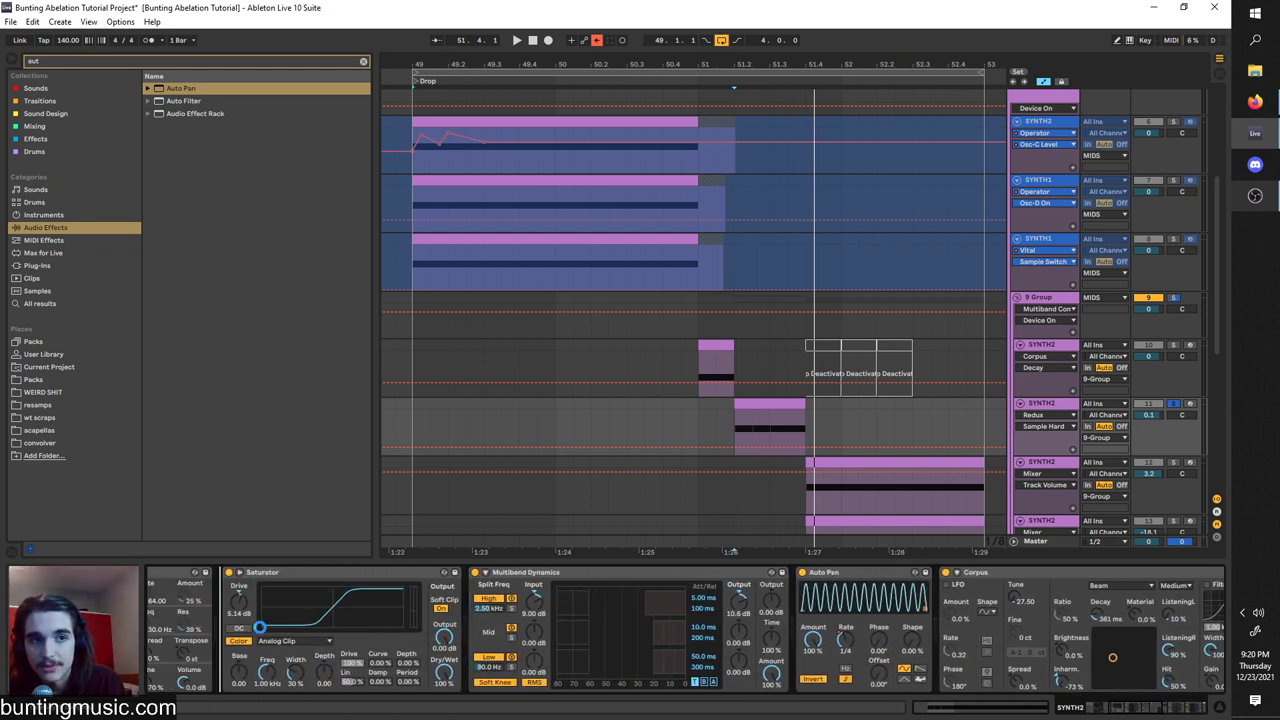
scroll(281, 632, "left", 2)
key("space")
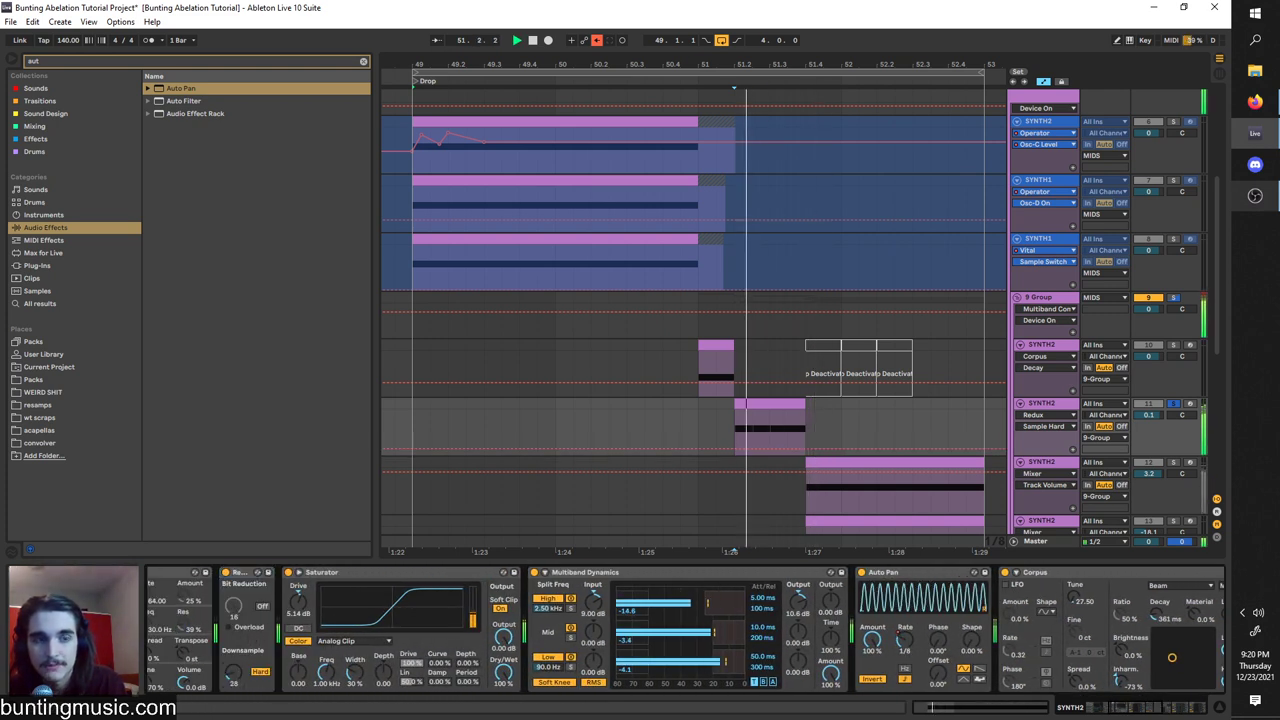
Stop playback and bypass the Redux between Operator and Saturator.
key("space")
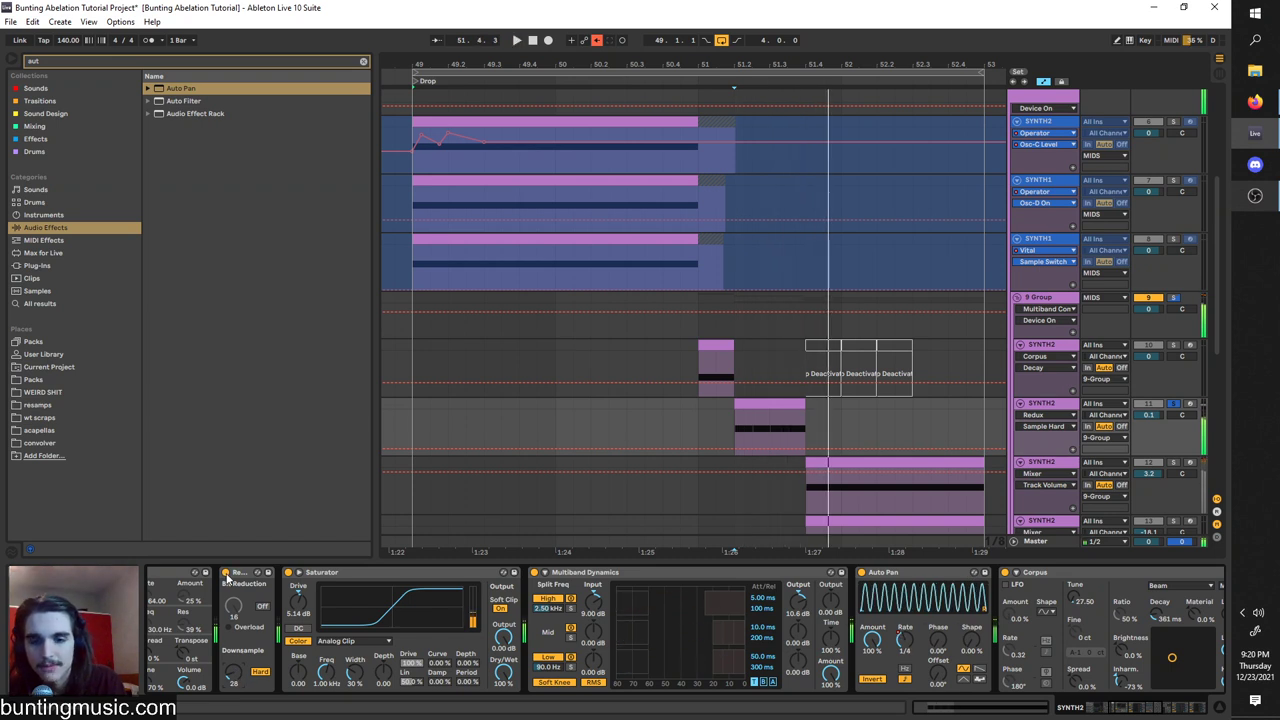
left_click(226, 572)
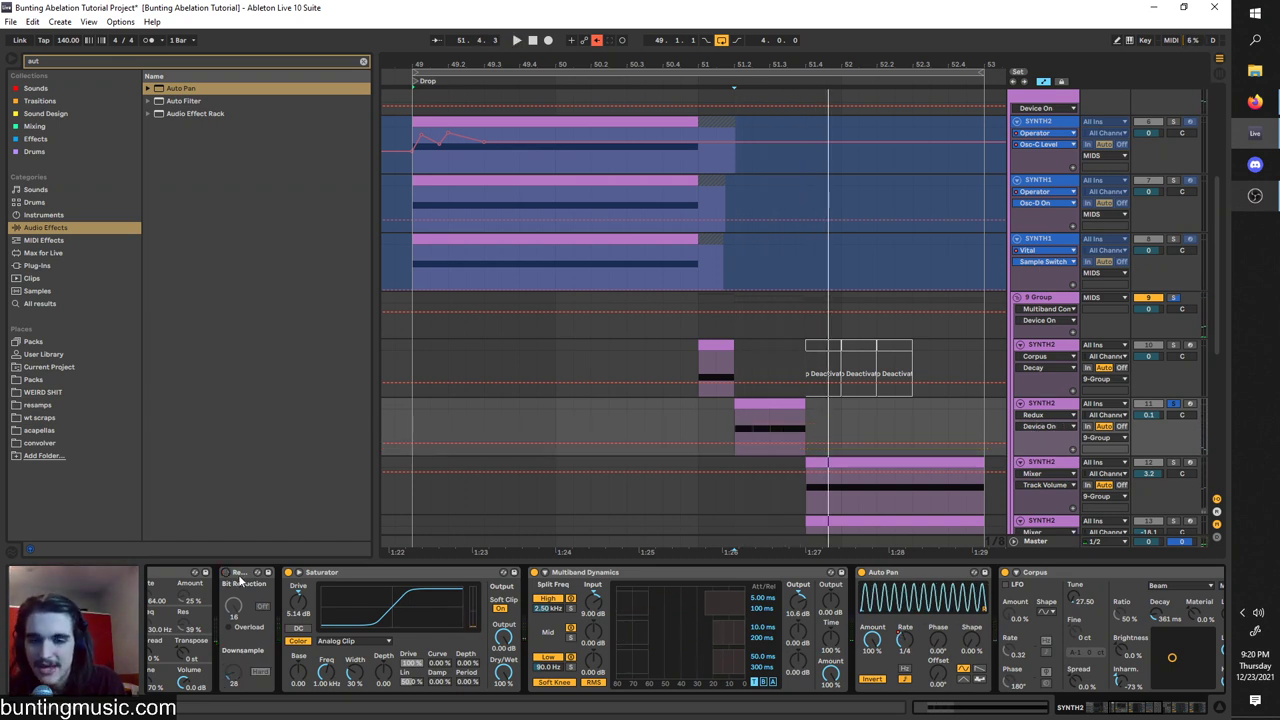
Solo SYNTH2 track 12 in place of track 11 and audition its clip from the start.
left_click(805, 420)
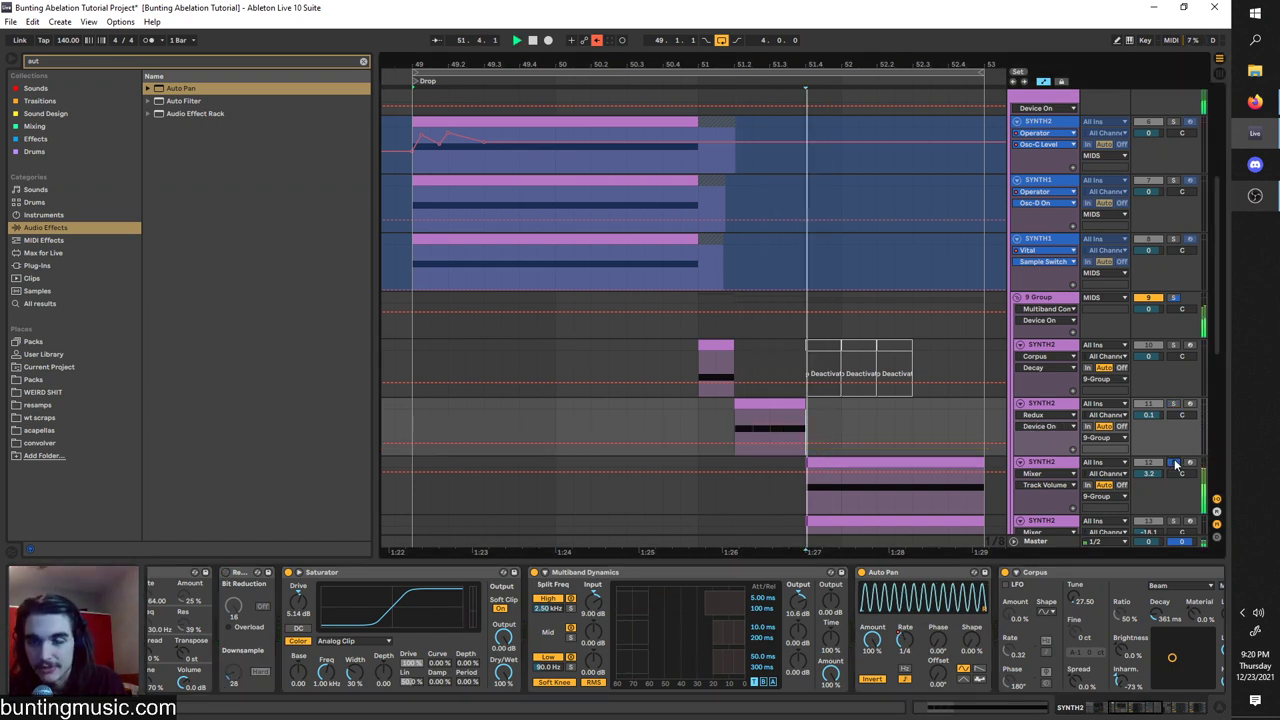
left_click(1054, 465)
key("space")
key("space")
Examine the envelope, waveform and level automation of Operator's oscillators B, C and D on track 12.
left_click(273, 648)
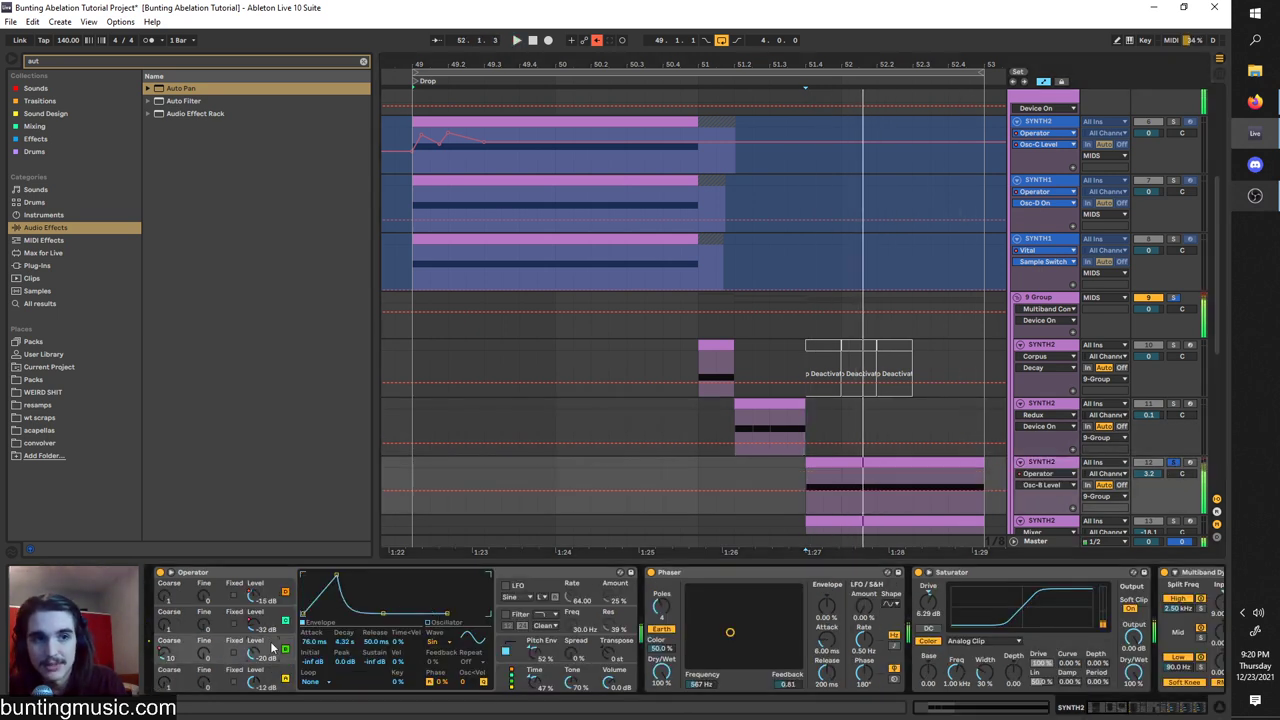
left_click(272, 626)
left_click(272, 658)
left_click(272, 624)
left_click(273, 597)
left_click(270, 619)
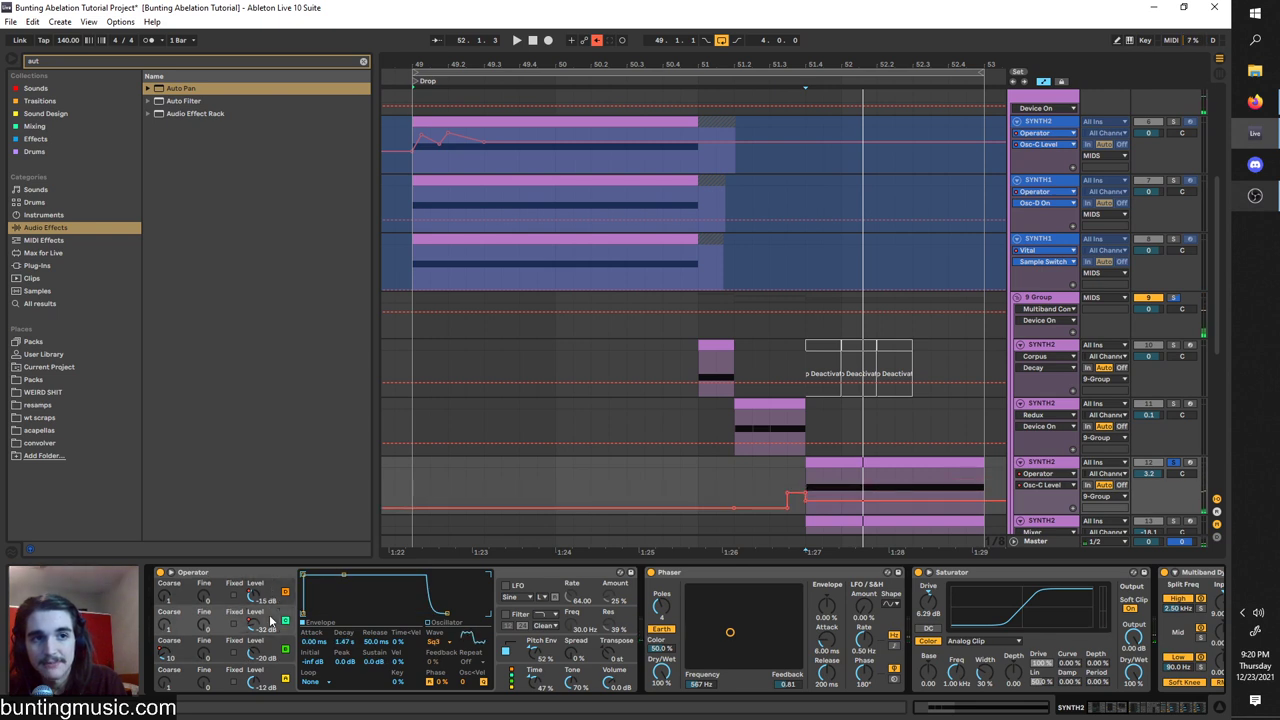
left_click(274, 650)
left_click(274, 625)
left_click(275, 605)
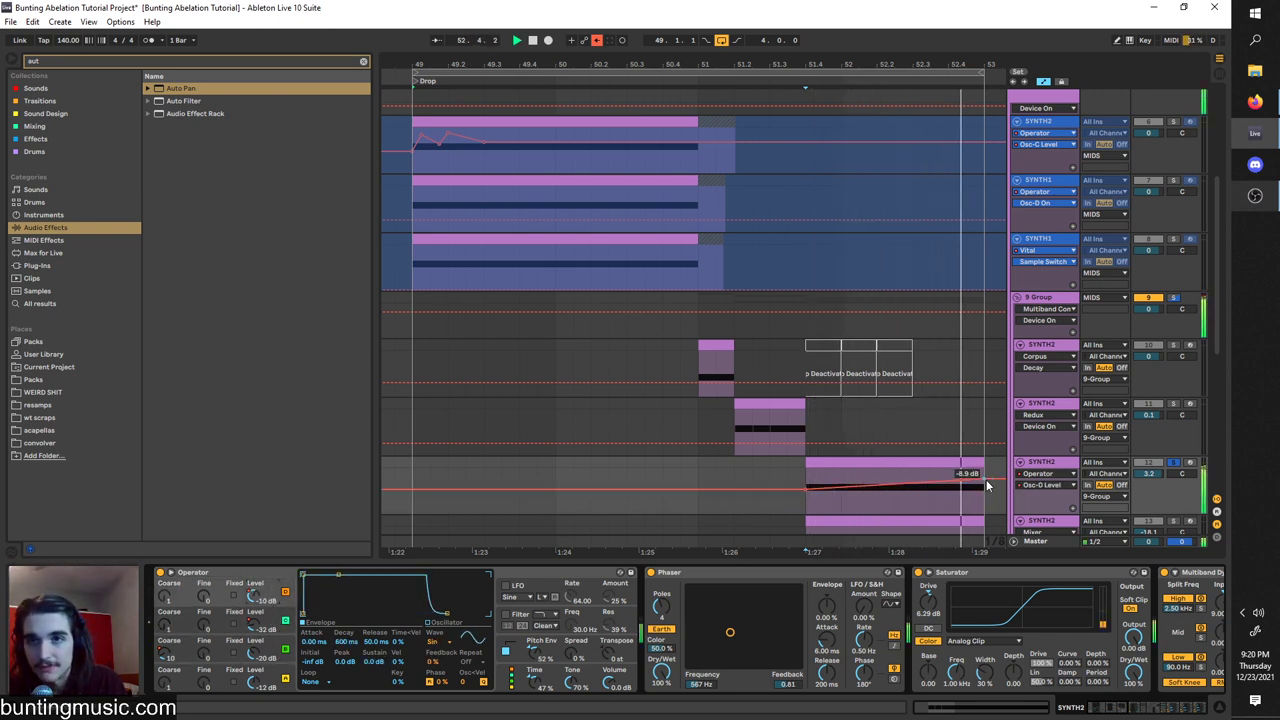
Compare the clip with oscillator D's level automation ramping upward and held flat at -18 dB, keeping the ramp.
key("space")
key("space")
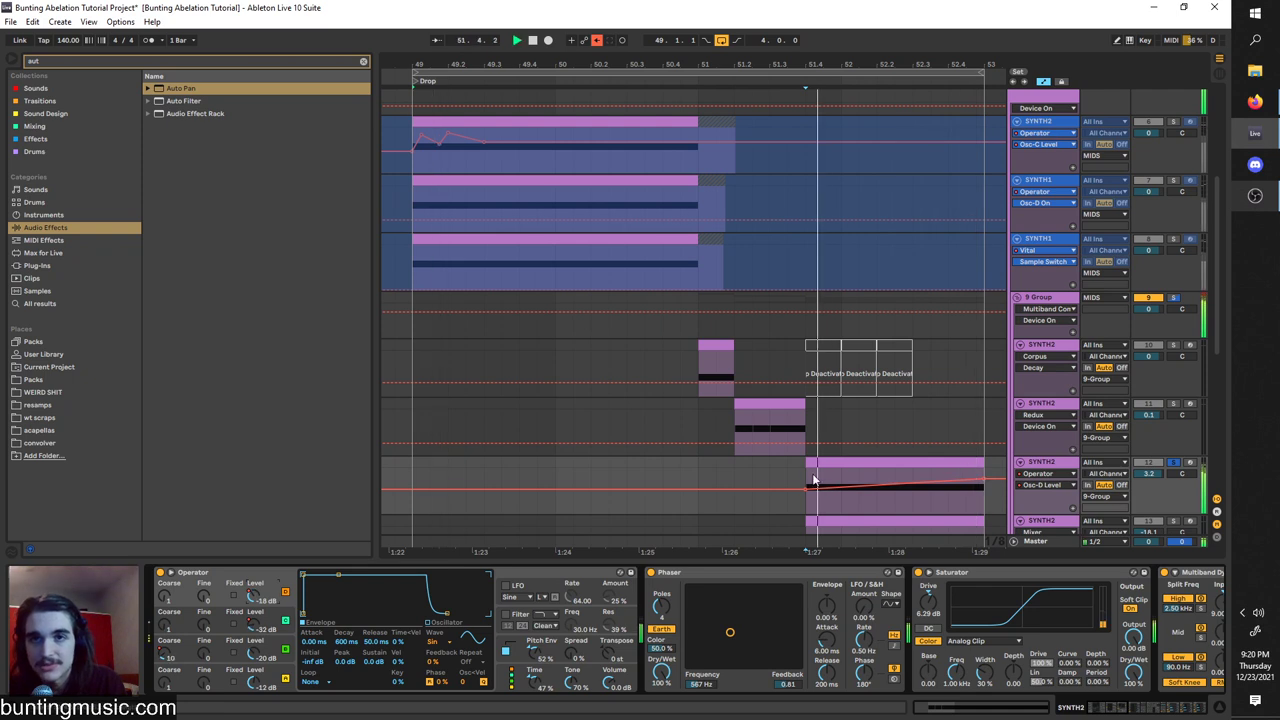
left_click(988, 477)
key("space")
key("space")
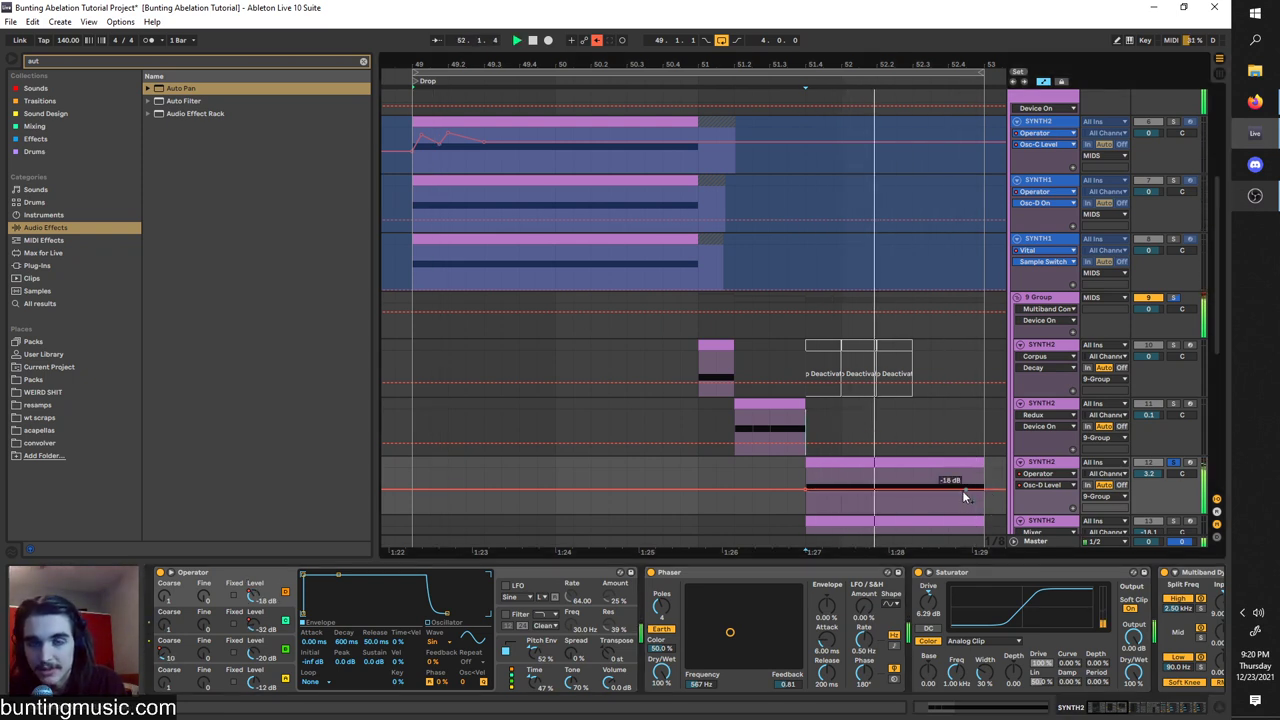
key("space")
Compare the soloed clip with the Phaser following Operator bypassed and active, leaving the Phaser on.
scroll(728, 602, "down", 1)
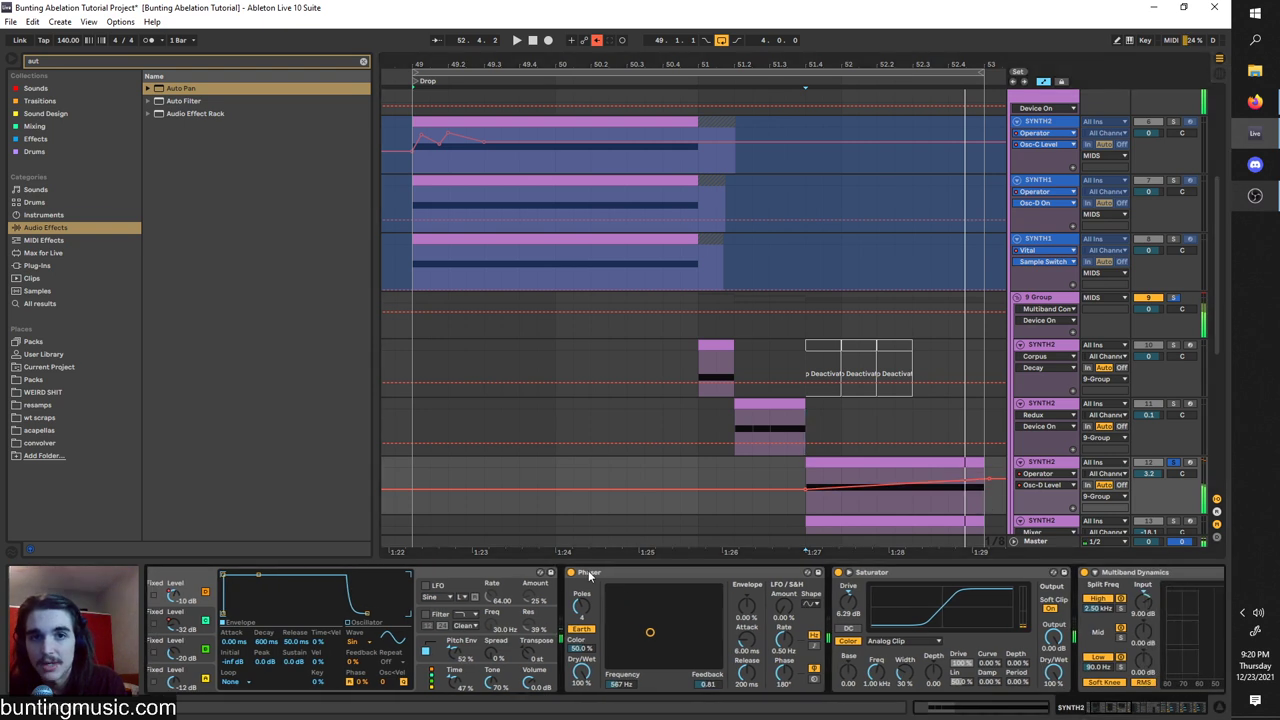
left_click(572, 573)
key("space")
key("space")
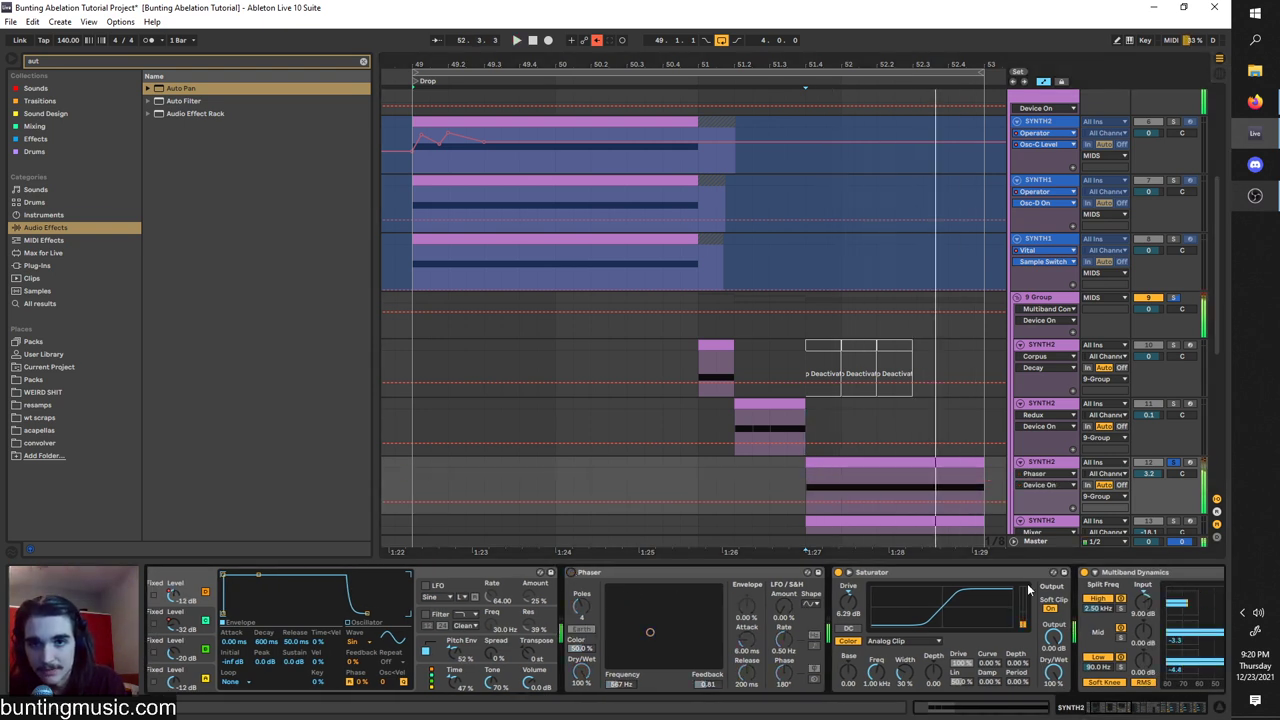
scroll(597, 602, "down", 2)
left_click(465, 573)
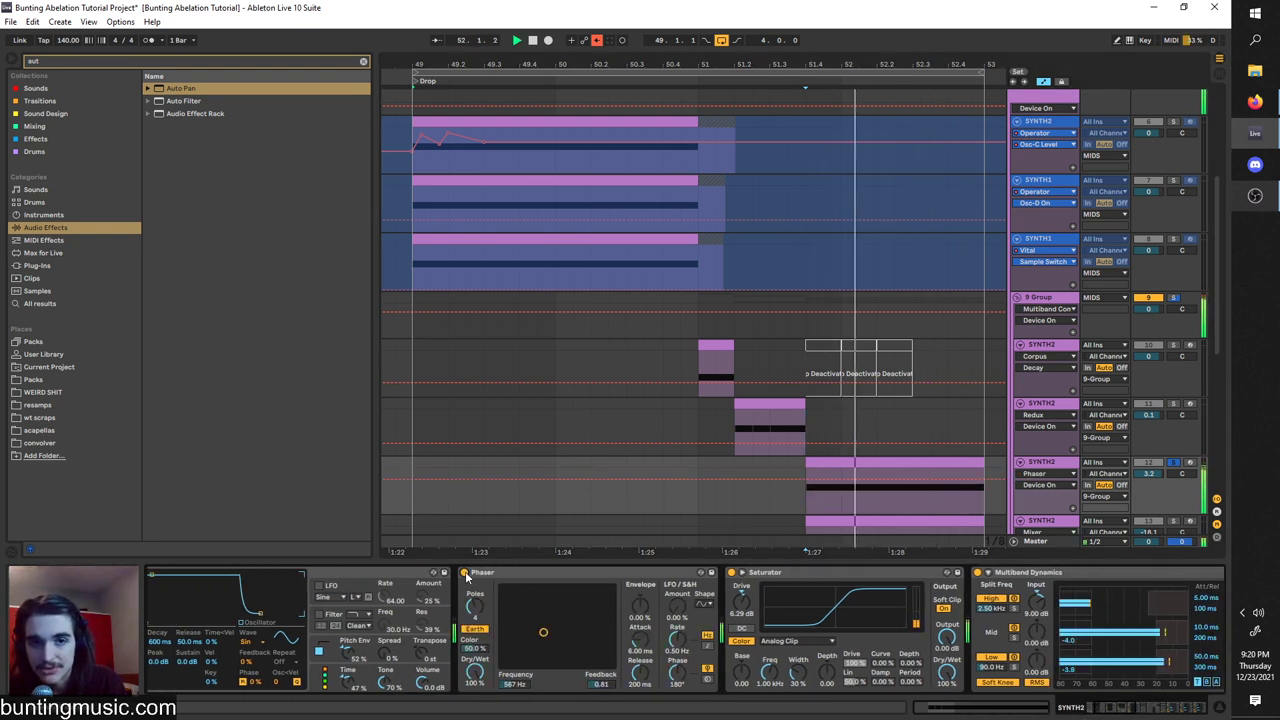
left_click(465, 573)
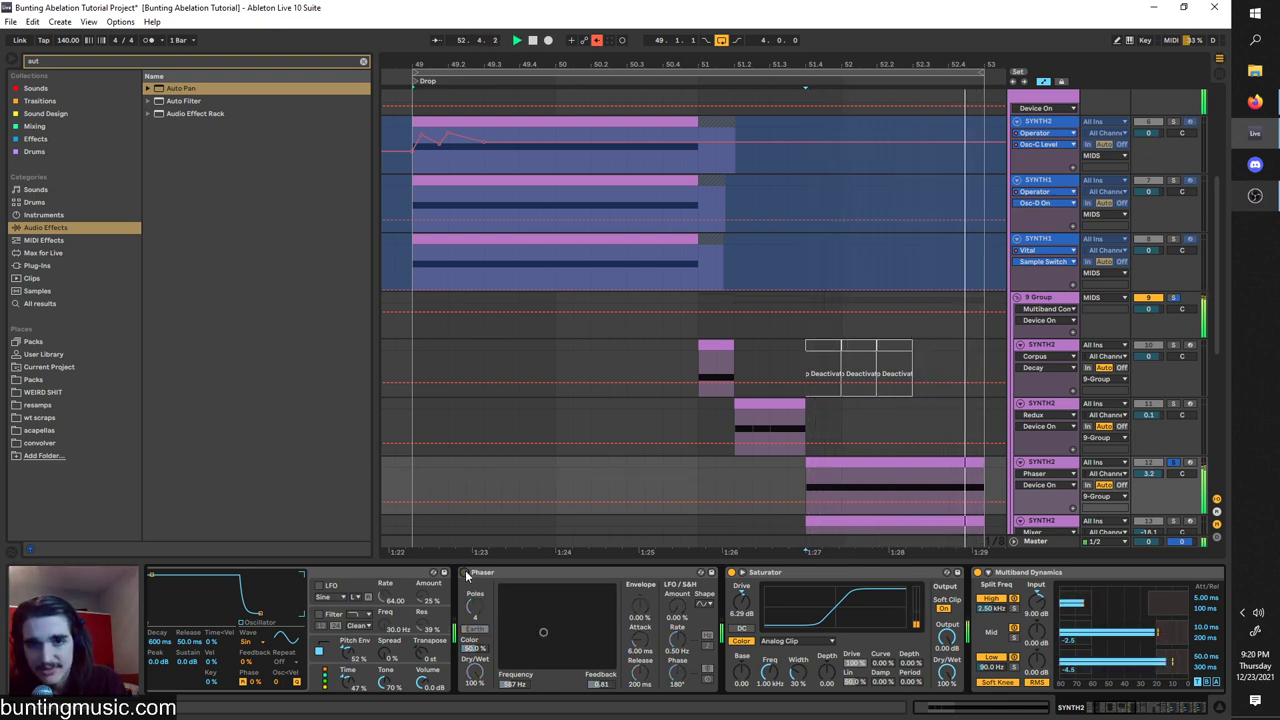
scroll(296, 628, "left", 2)
scroll(308, 628, "left", 2)
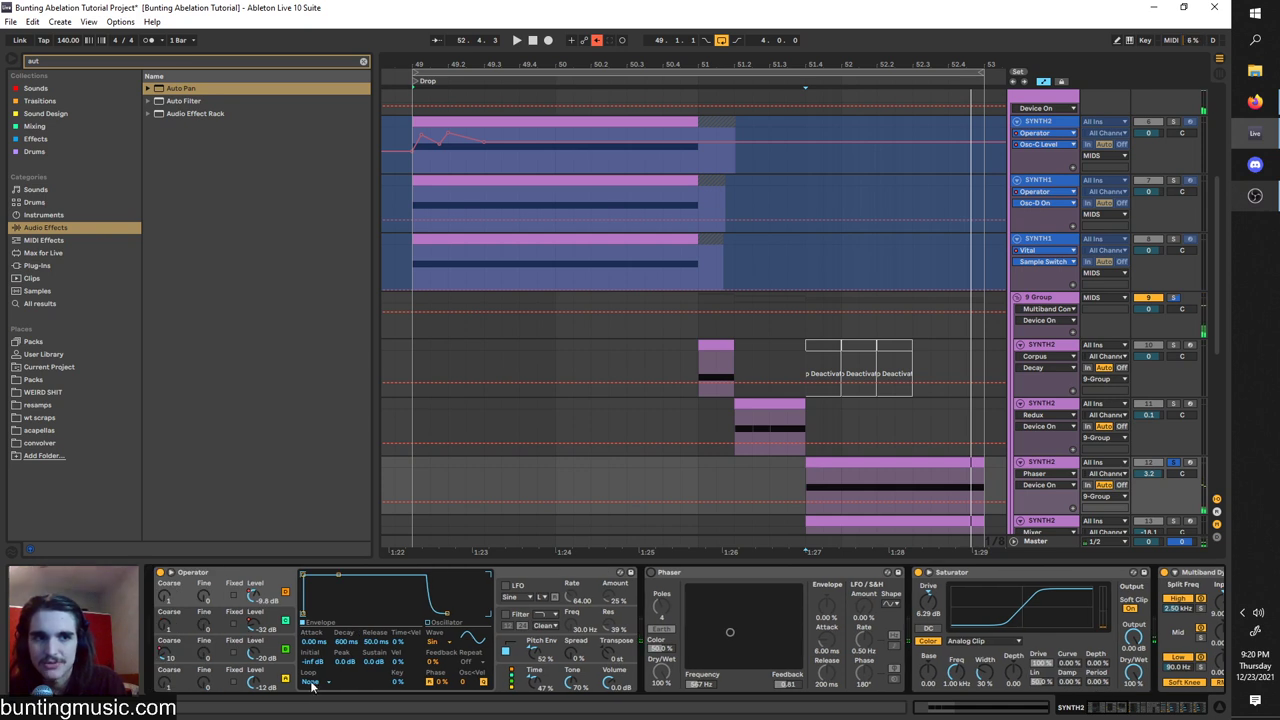
scroll(654, 592, "right", 1)
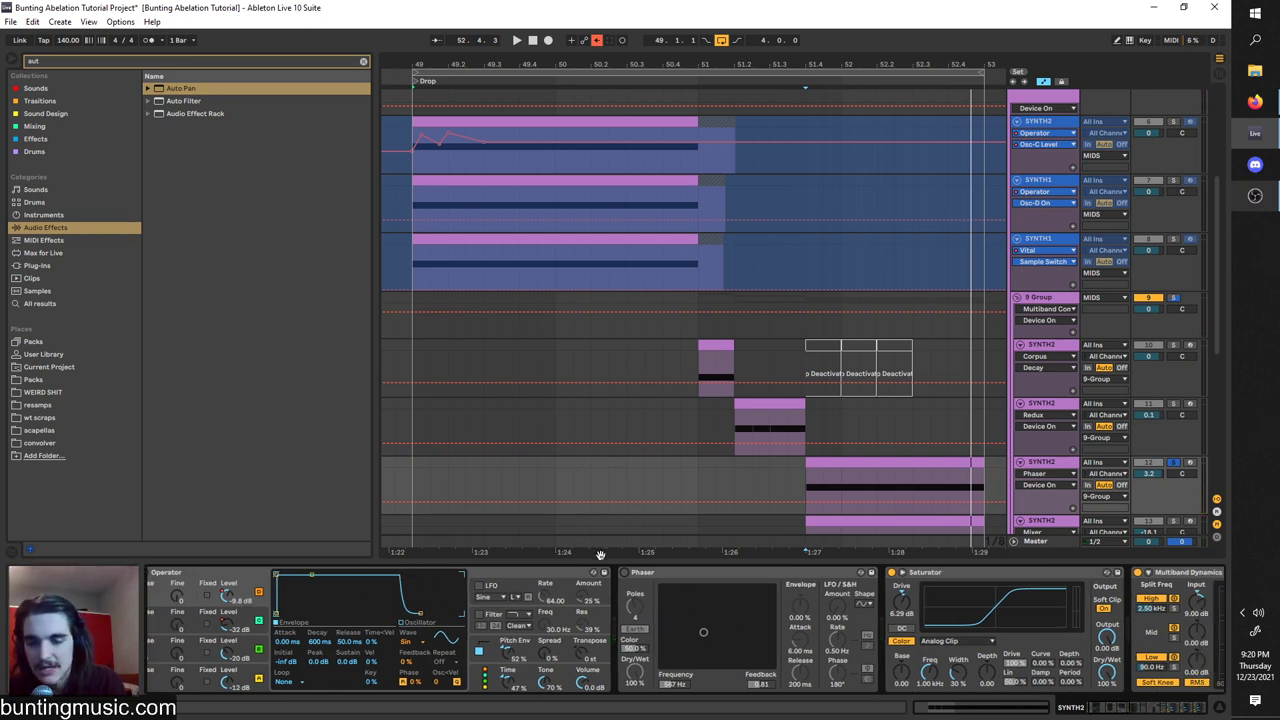
left_click(626, 574)
key("space")
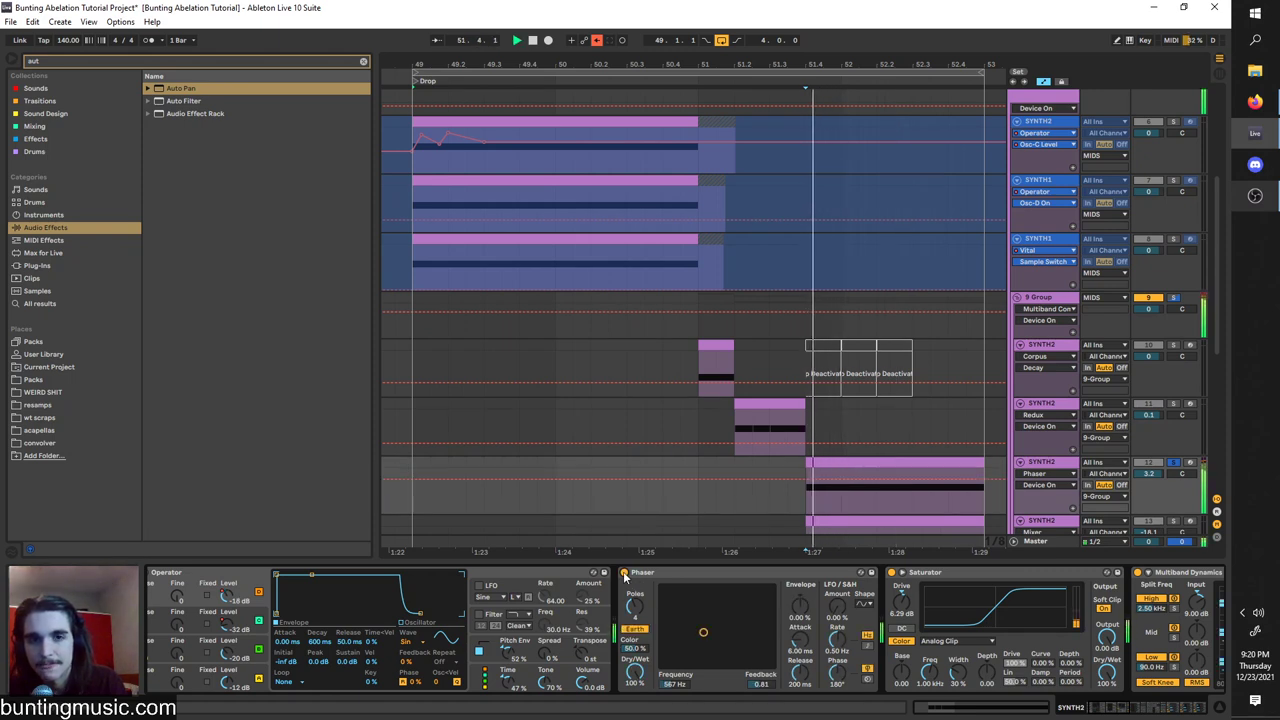
Audition the Auto Pan before OTT bypassed and active, try its Amount at 100 %, and return it to 66.7 %.
scroll(737, 650, "right", 5)
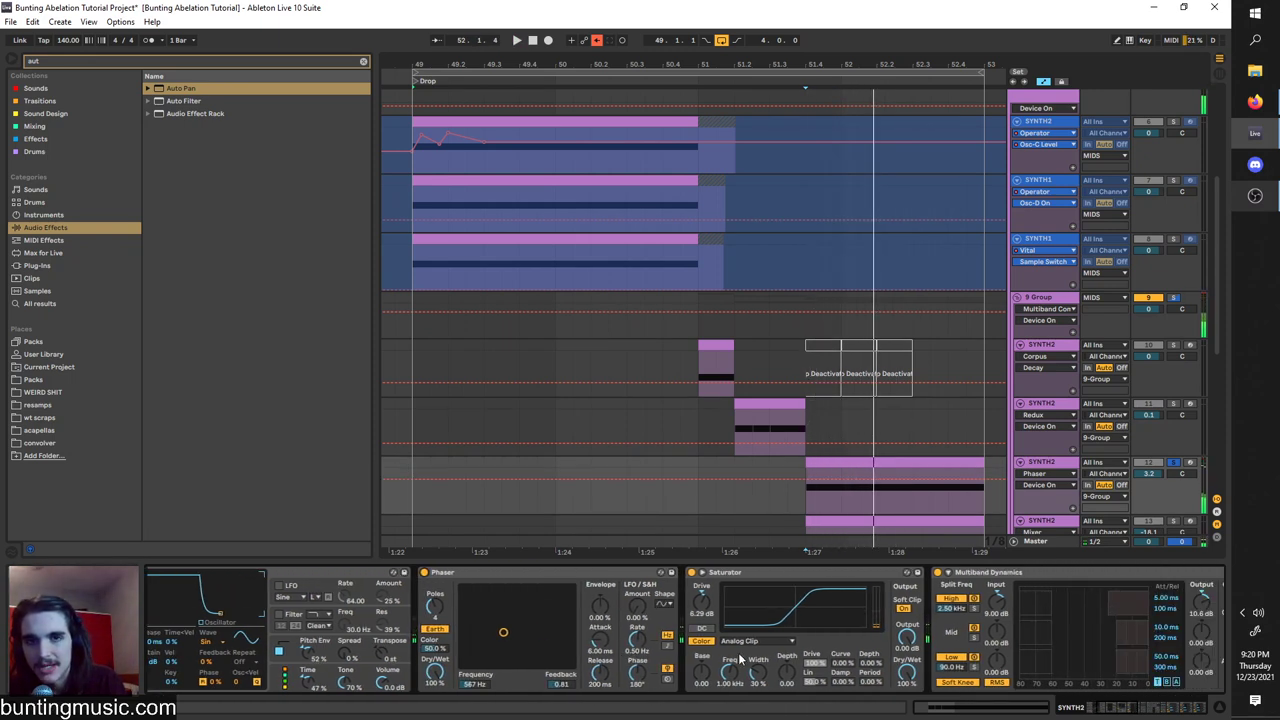
scroll(740, 660, "right", 6)
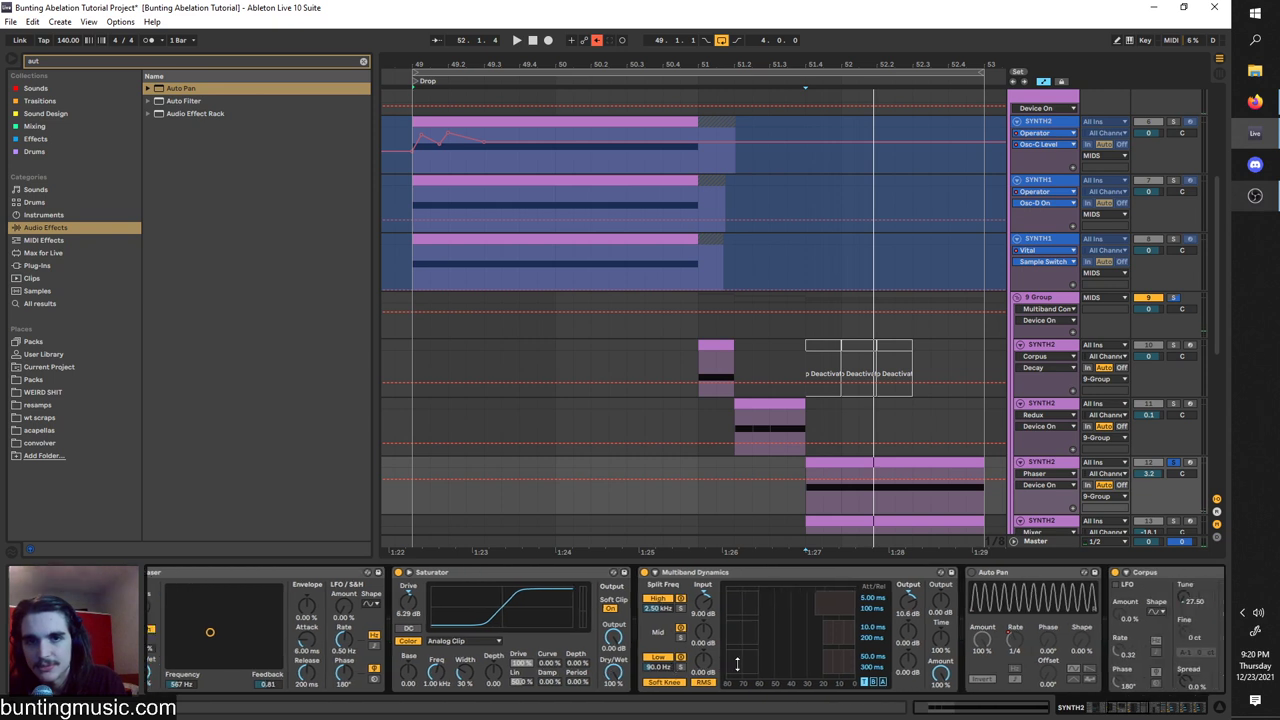
scroll(701, 651, "right", 7)
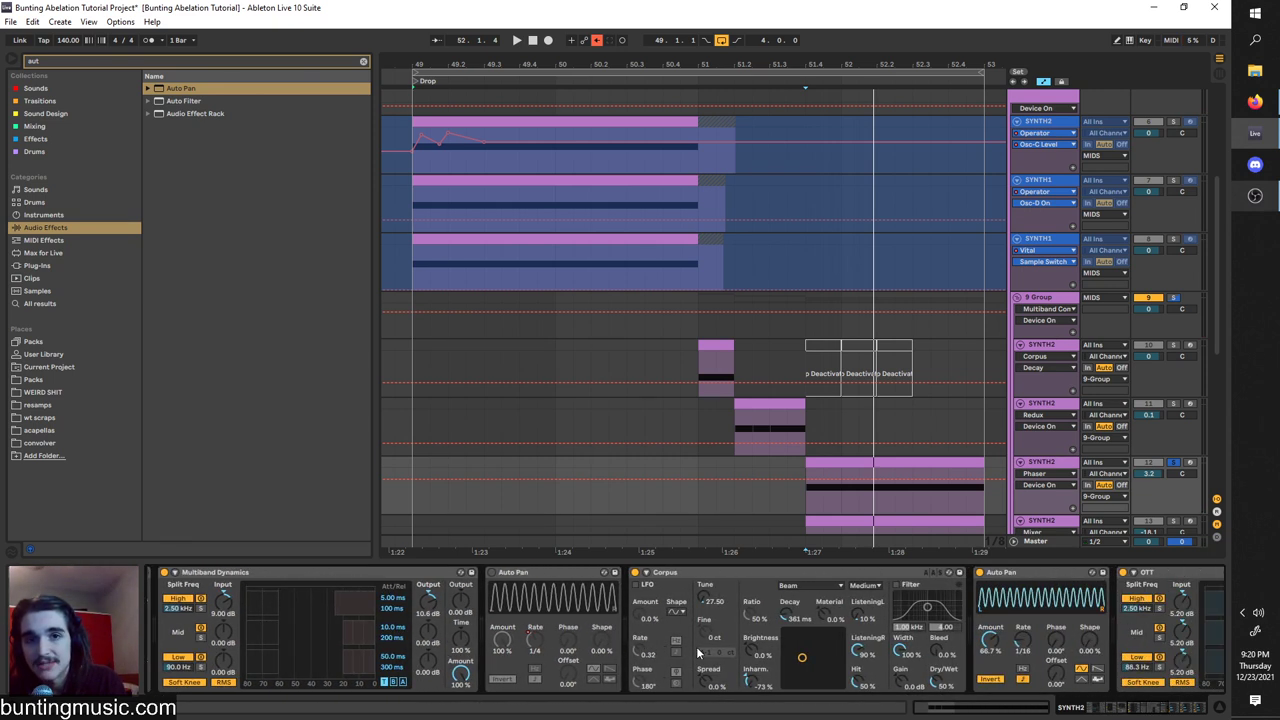
scroll(450, 584, "right", 5)
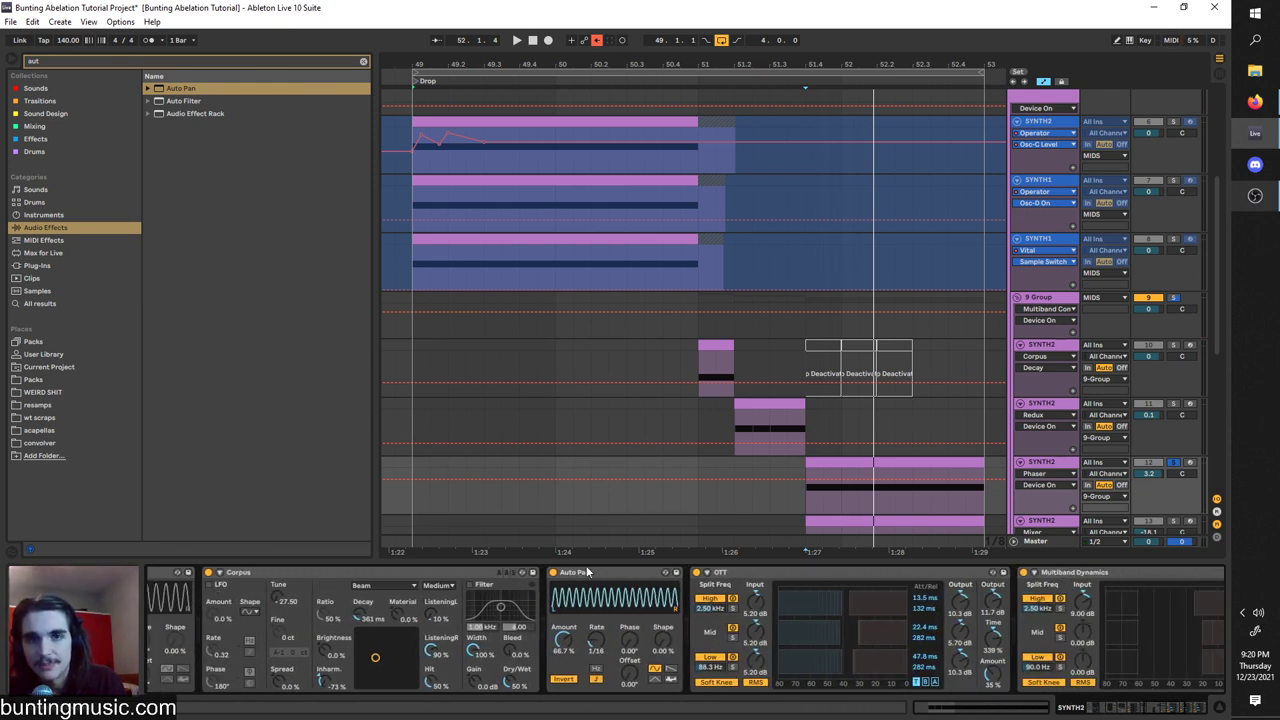
key("space")
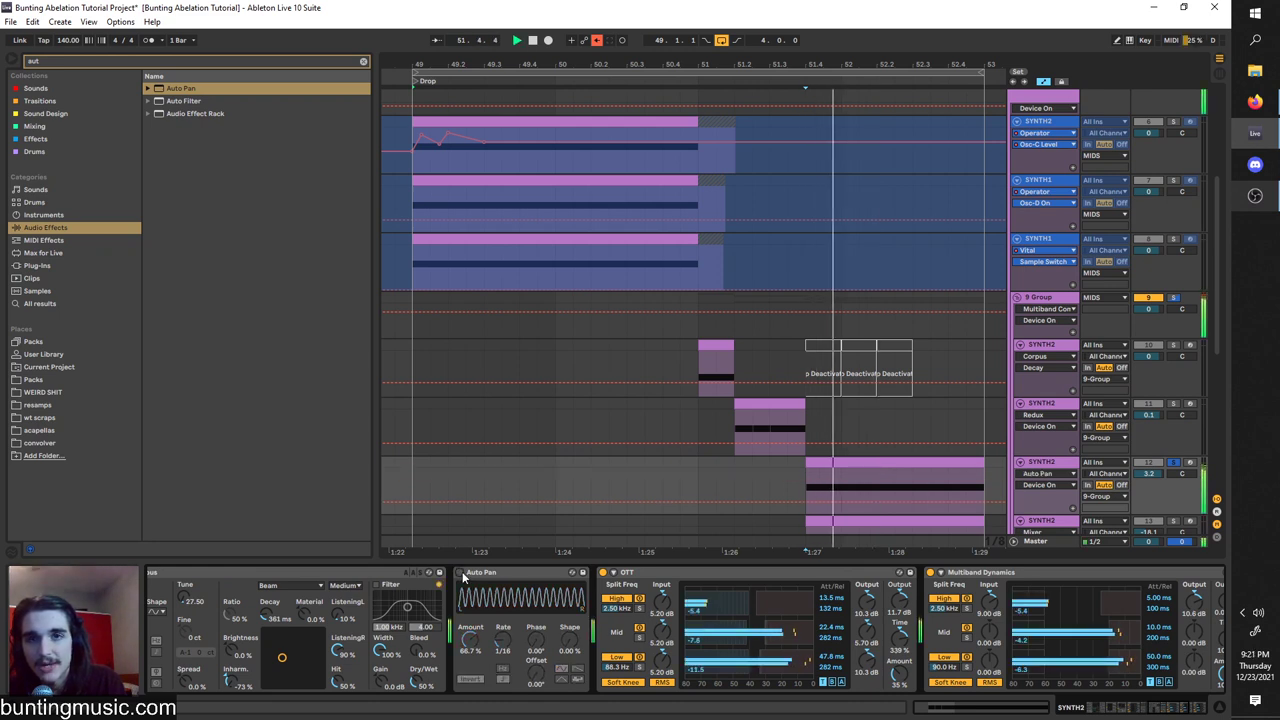
left_click(471, 640)
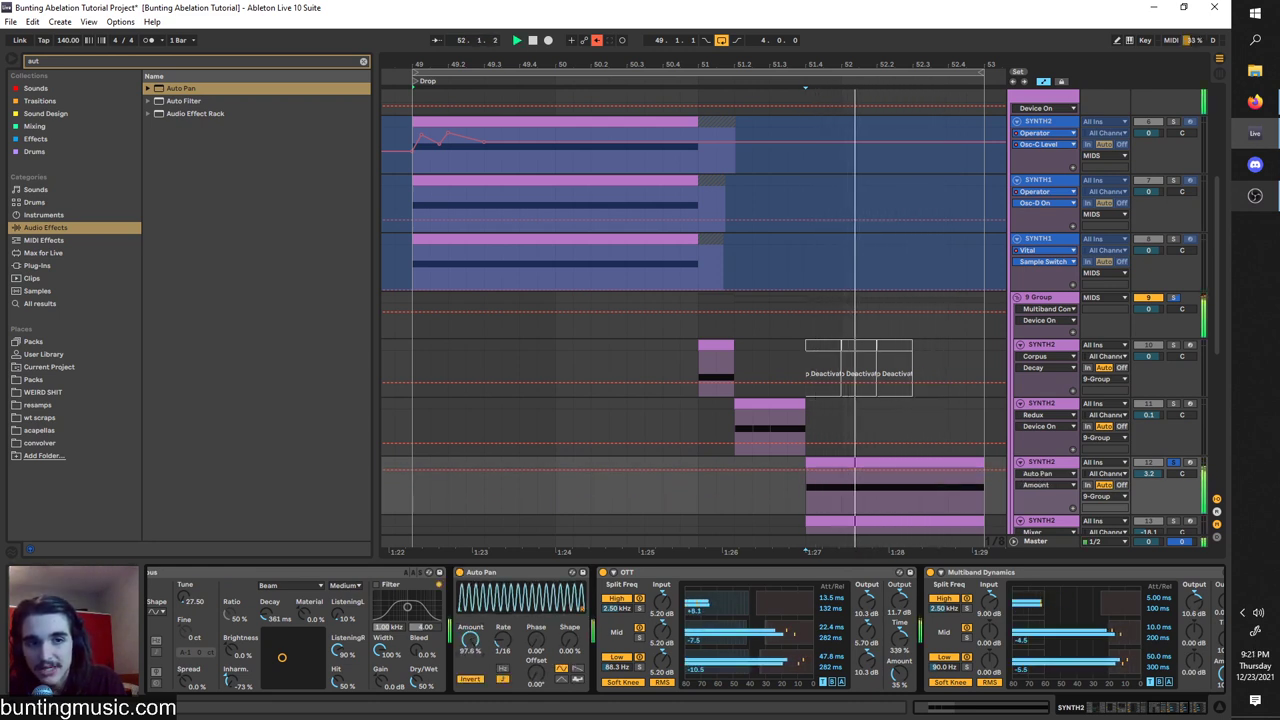
left_click(504, 640)
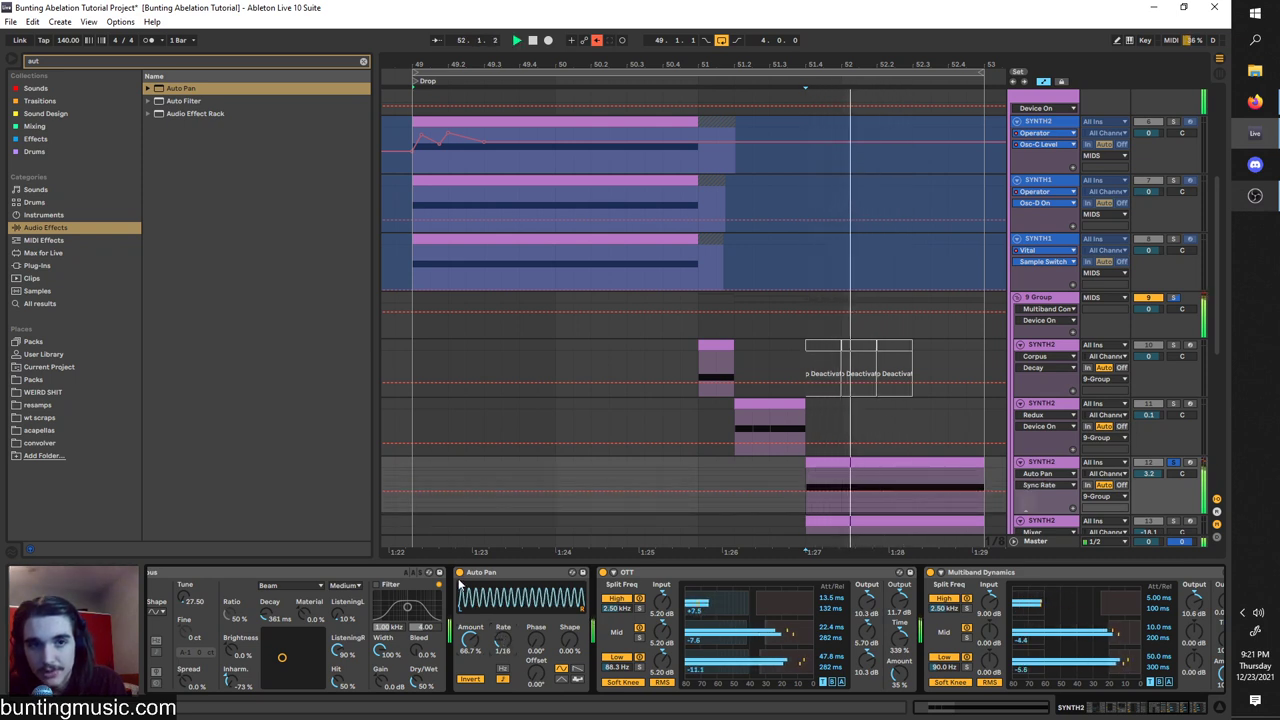
left_click(471, 640)
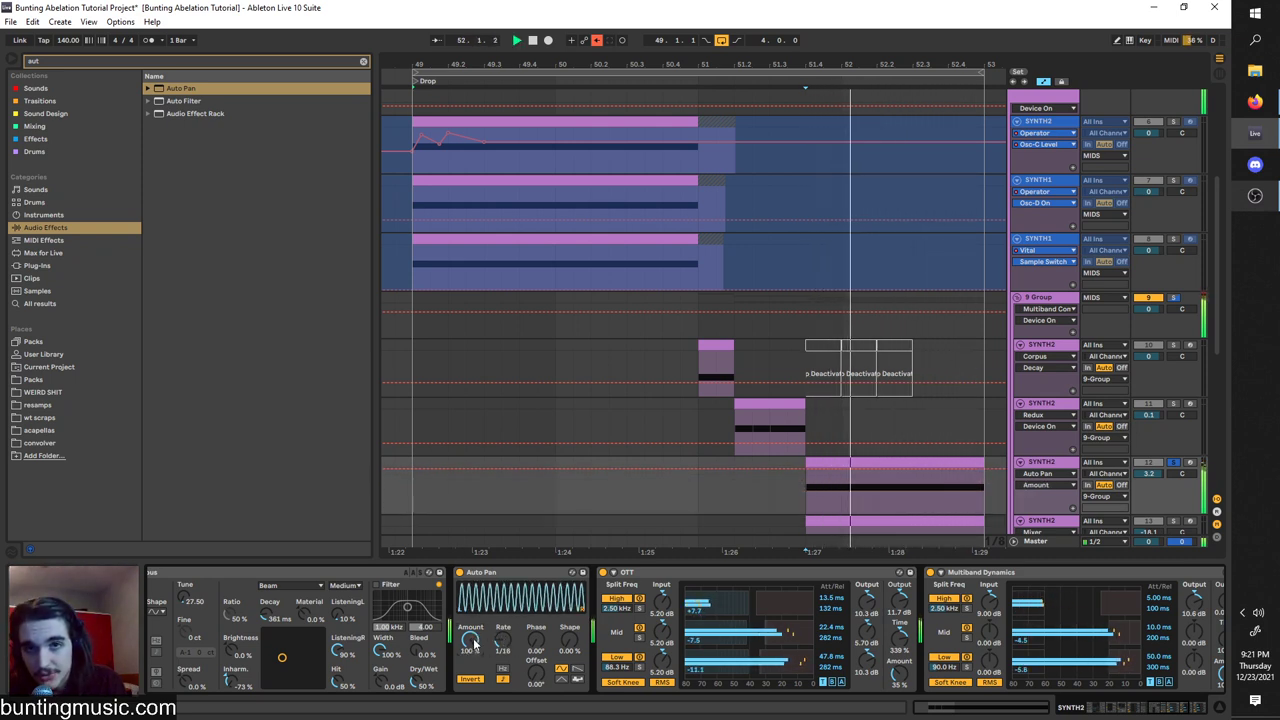
left_click_drag(471, 640, 471, 655)
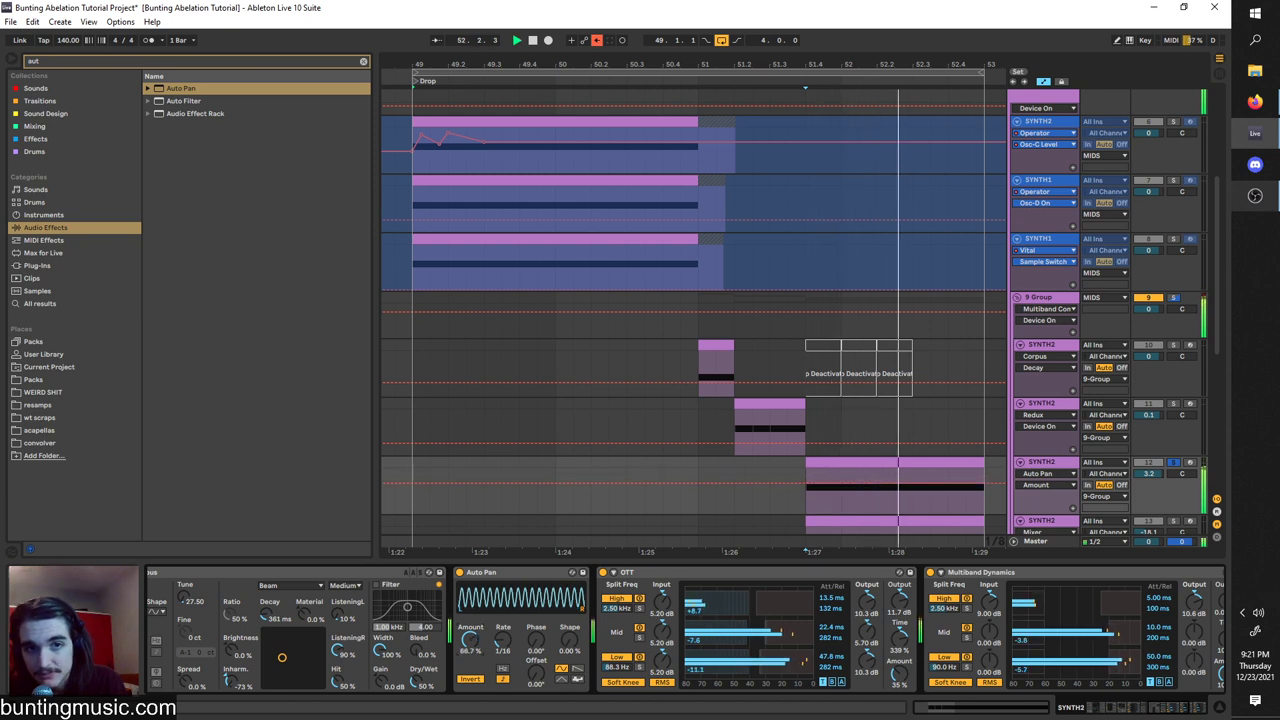
key("space")
Unsolo track 12 and audition all the synth layers together.
left_click(1174, 462)
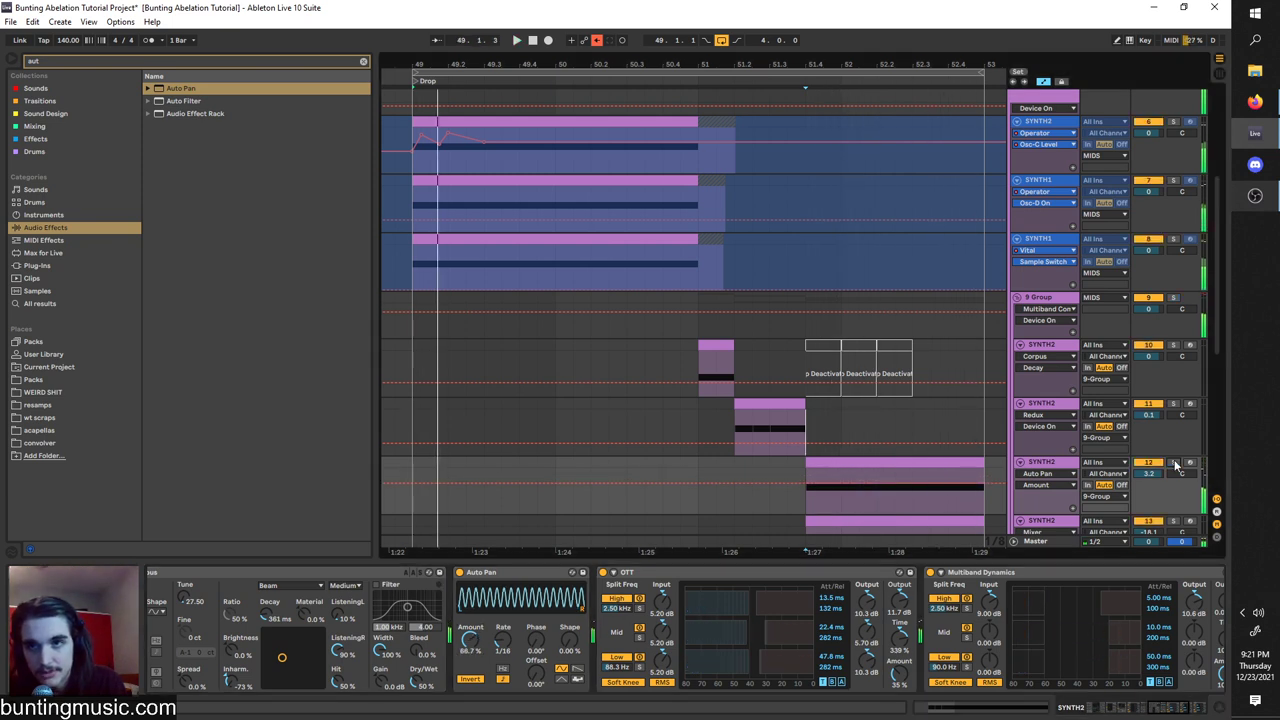
key("space")
scroll(857, 503, "down", 3)
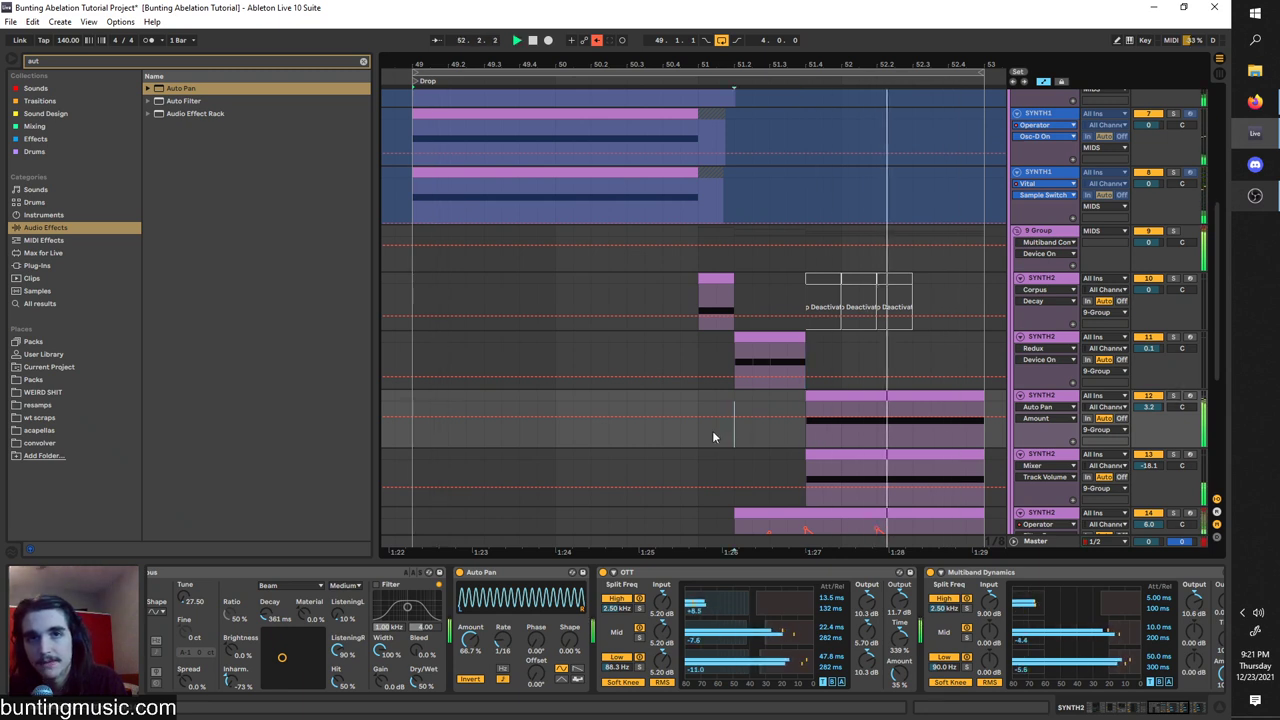
left_click(698, 410)
scroll(790, 454, "down", 3)
Solo SYNTH2 track 14 and audition its clip with the Operator filter frequency automation.
left_click(771, 463)
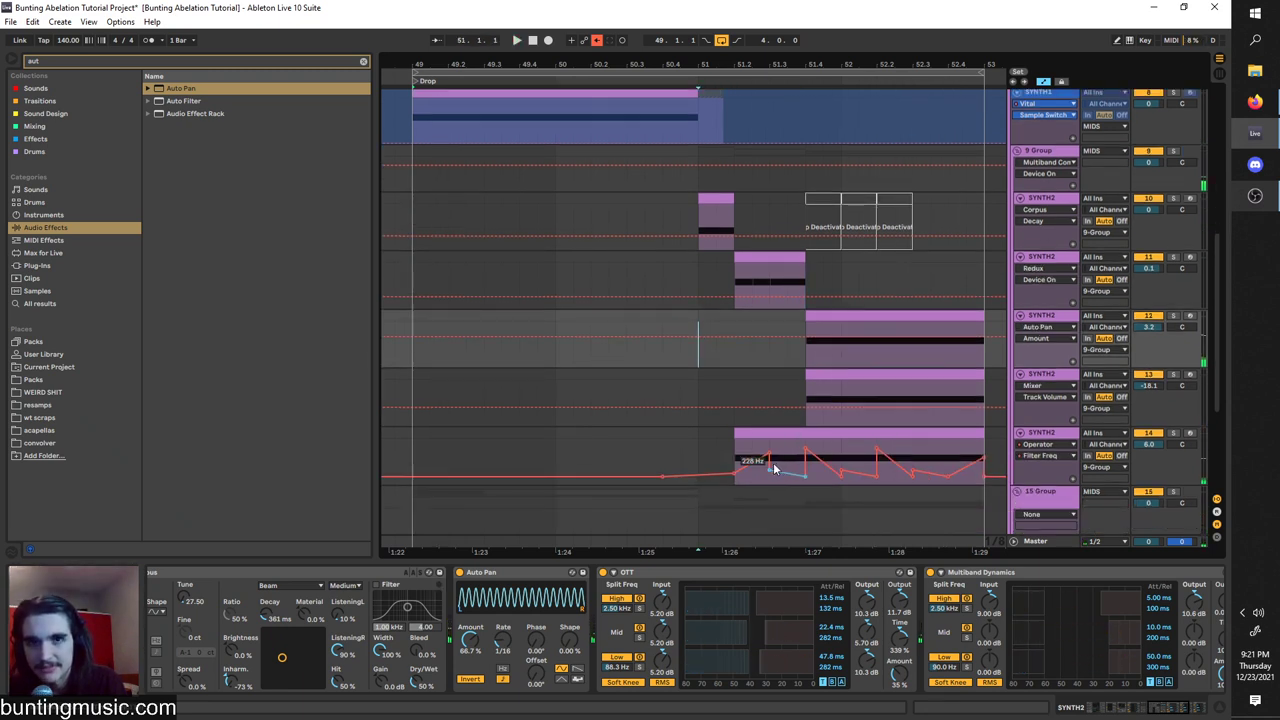
key("space")
left_click(1175, 433)
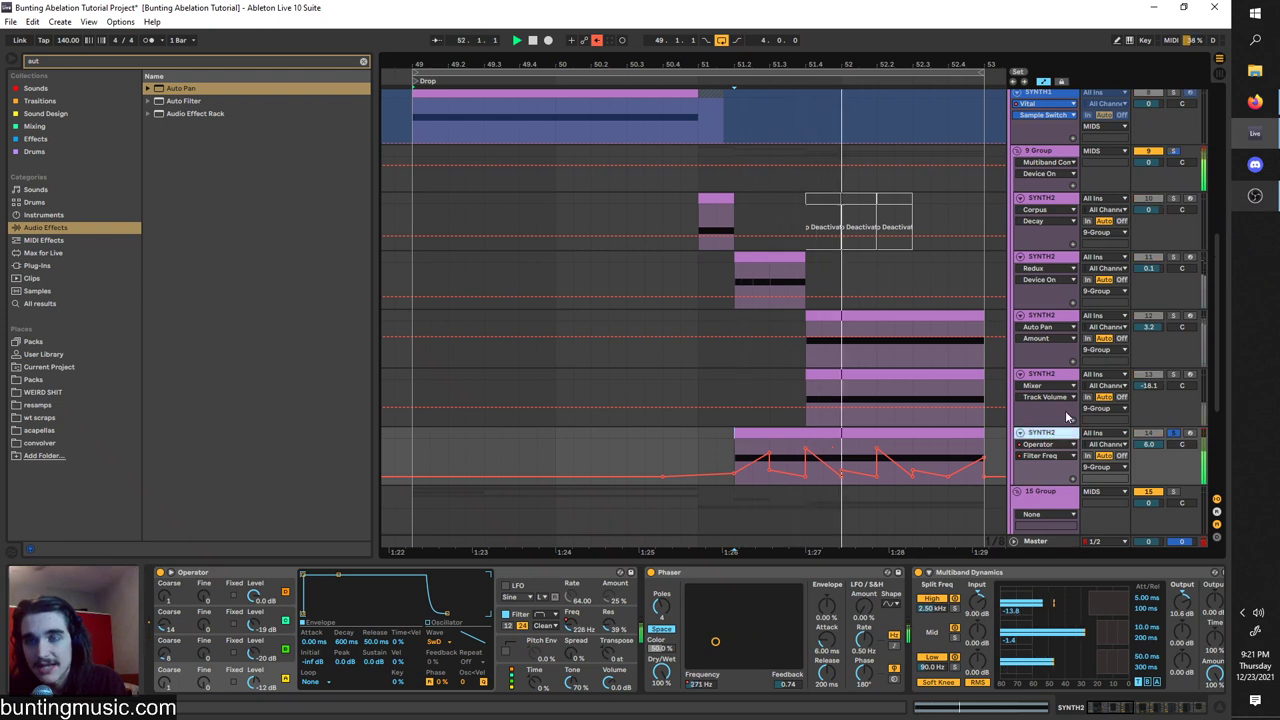
Solo SYNTH2 track 13, switch off Fixed on oscillator B, and audition oscillator A with Fixed off and on.
left_click(1040, 385)
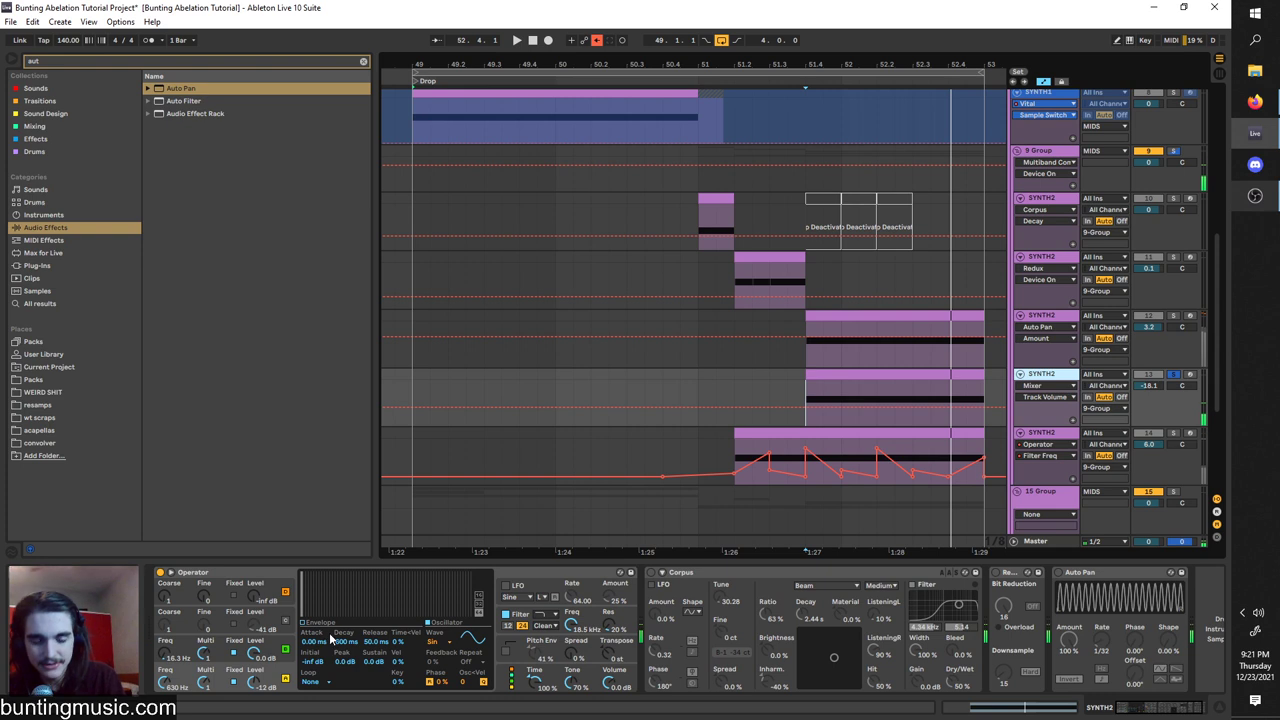
left_click(233, 686)
left_click(234, 656)
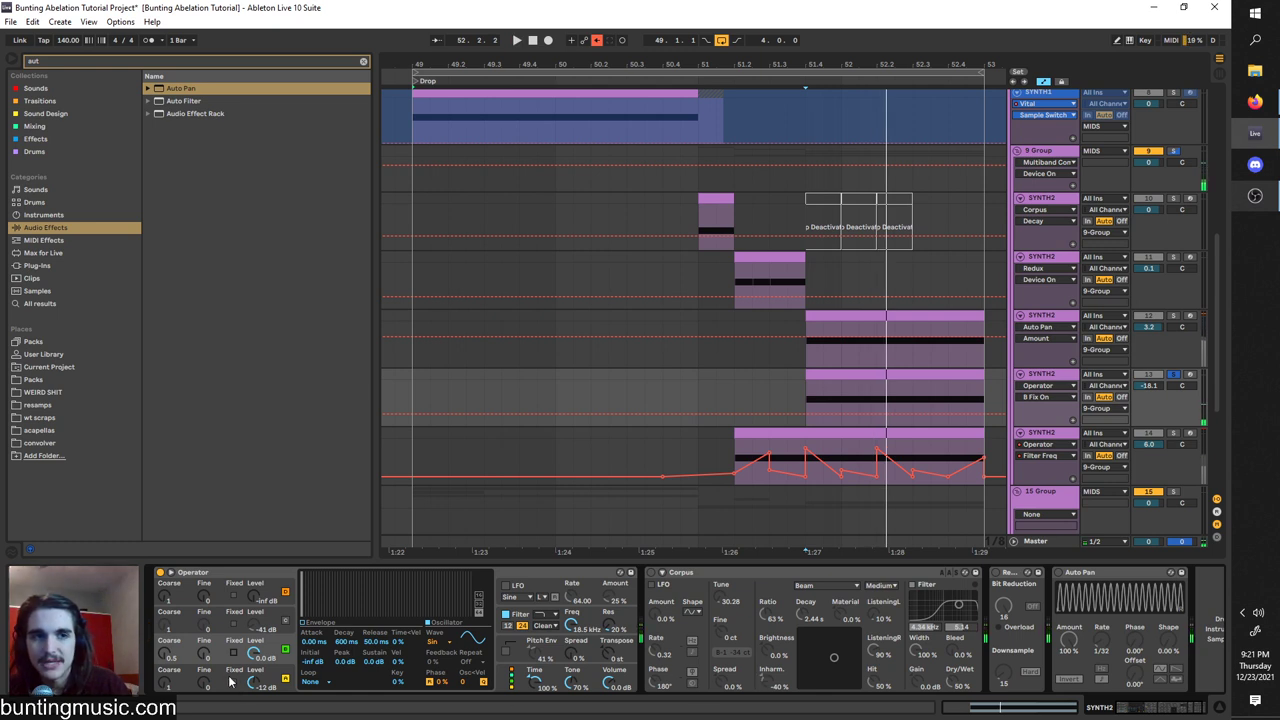
left_click(234, 684)
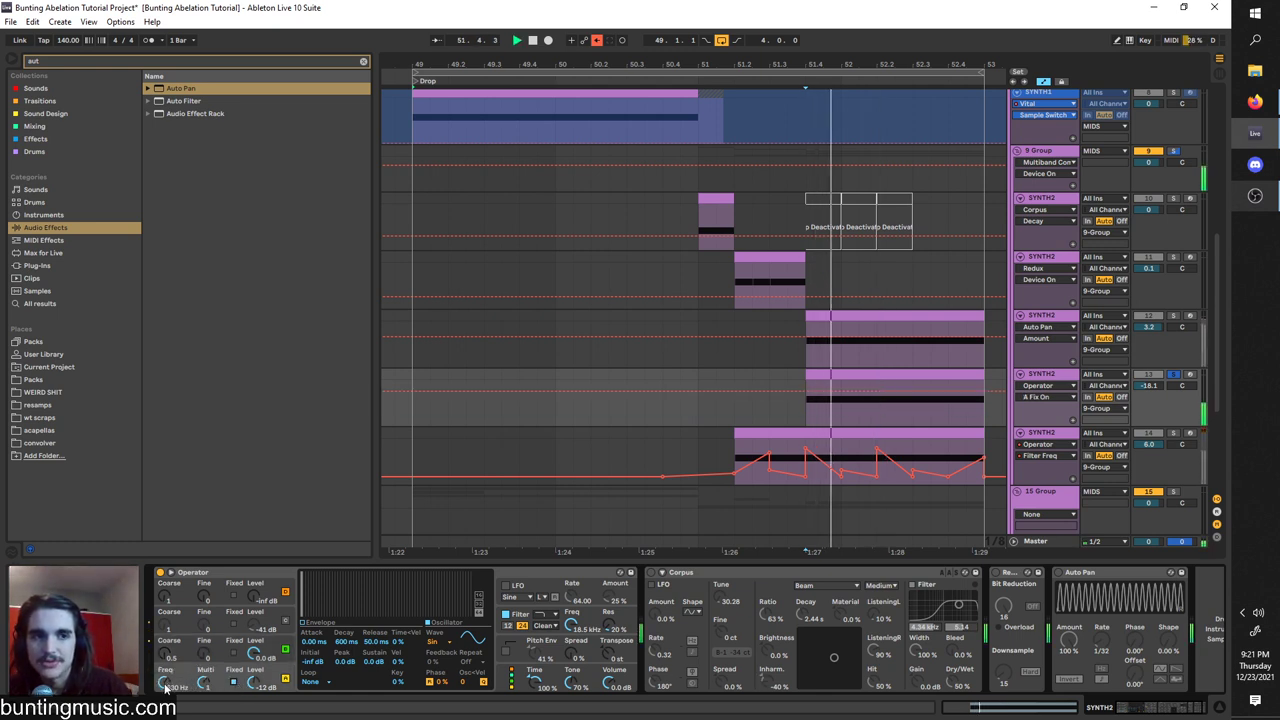
left_click(235, 685)
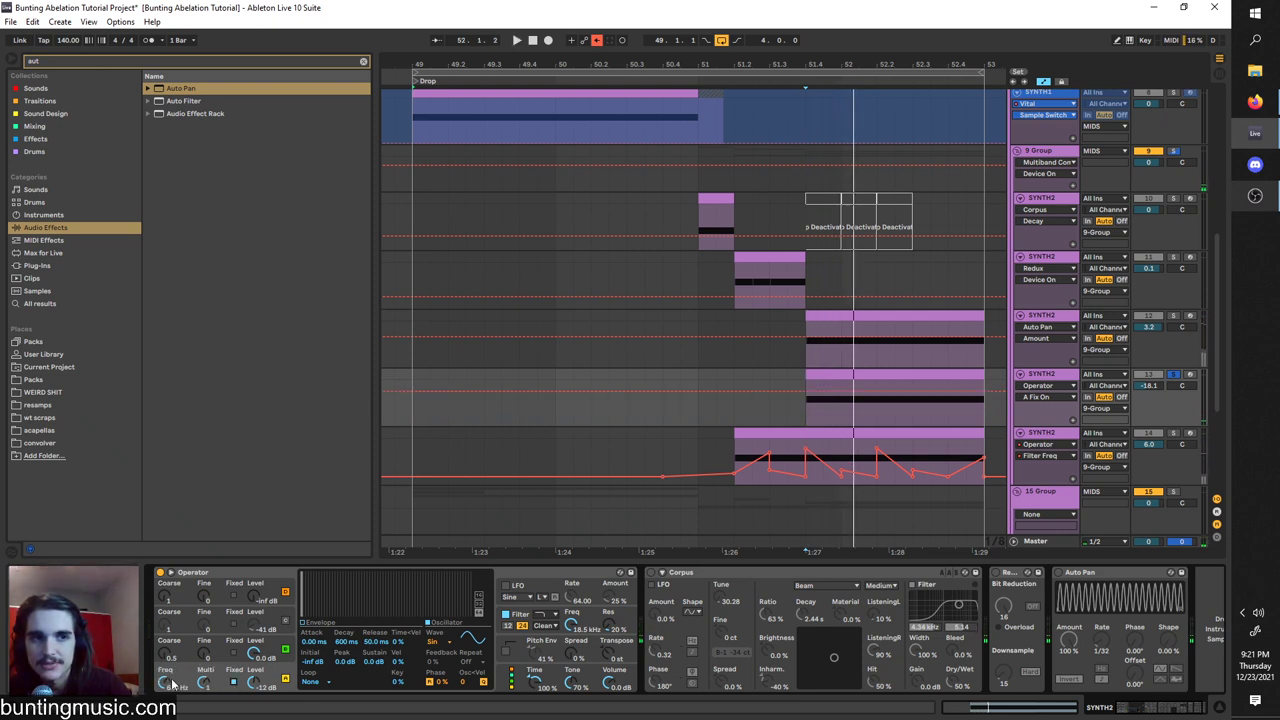
Try lowering oscillator A's fixed frequency, restore it to 630 Hz, and audition with Fixed back on for oscillator B.
left_click(172, 684)
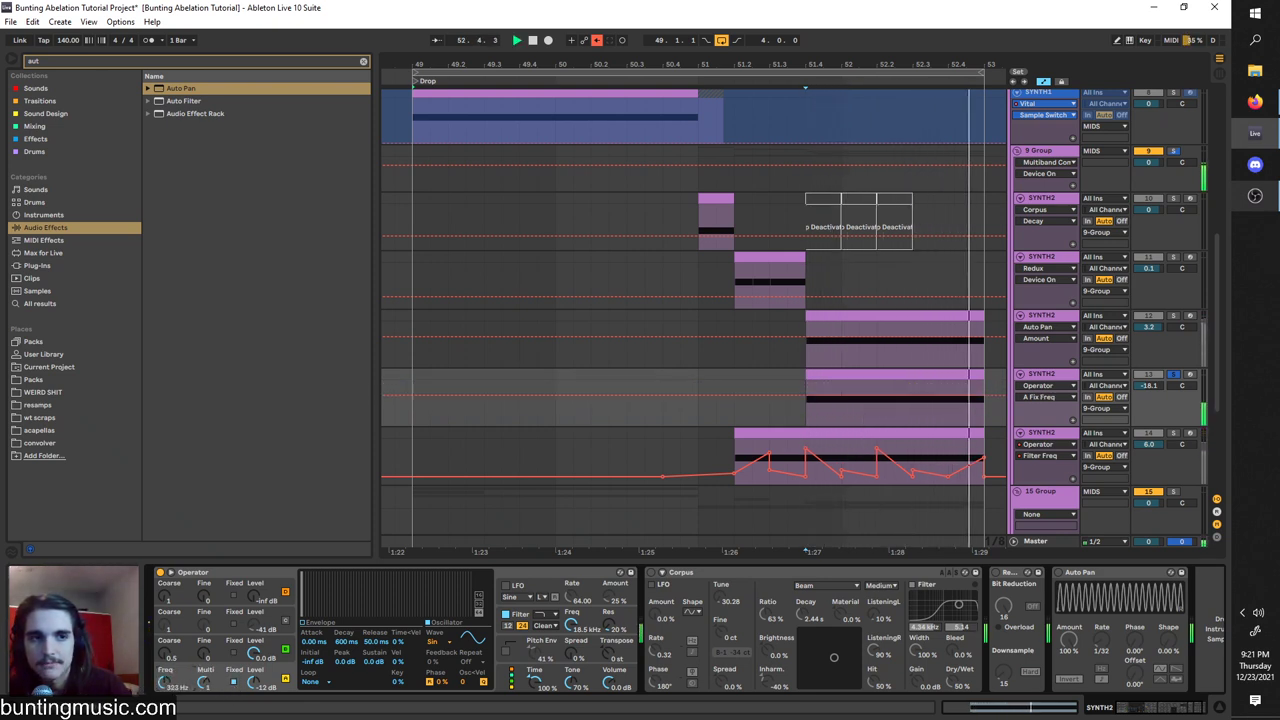
left_click(235, 652)
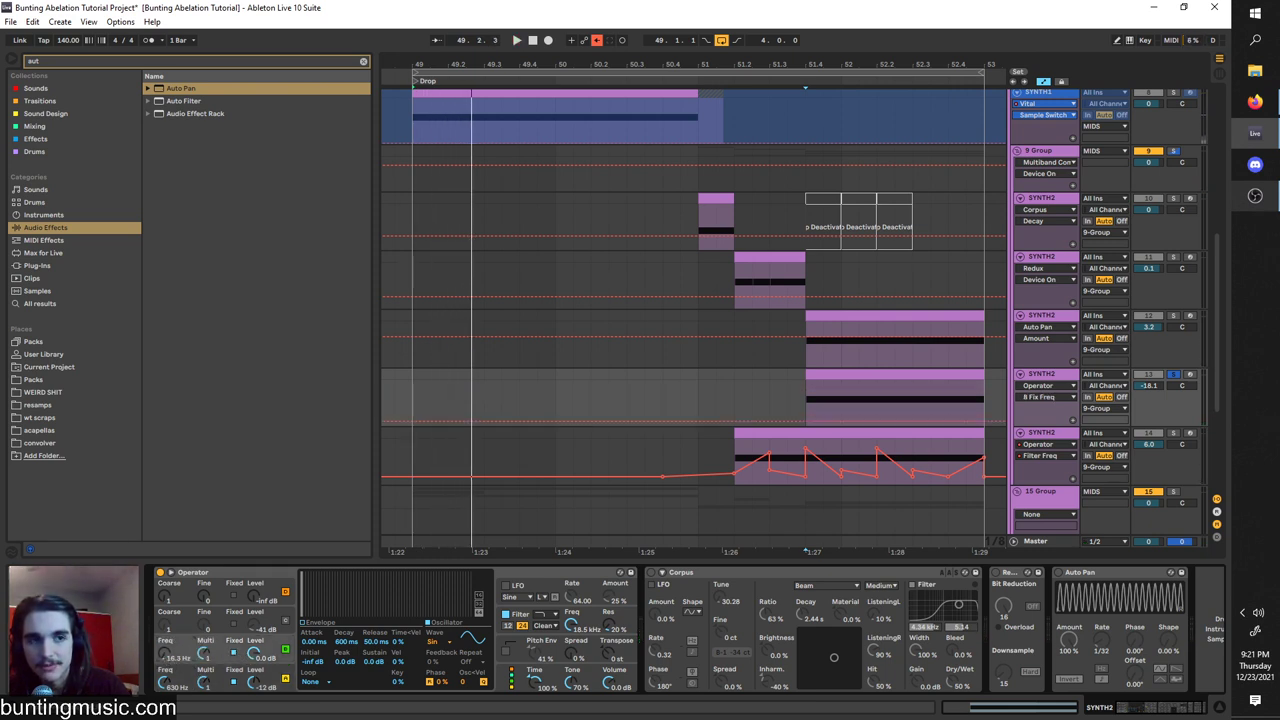
key("space")
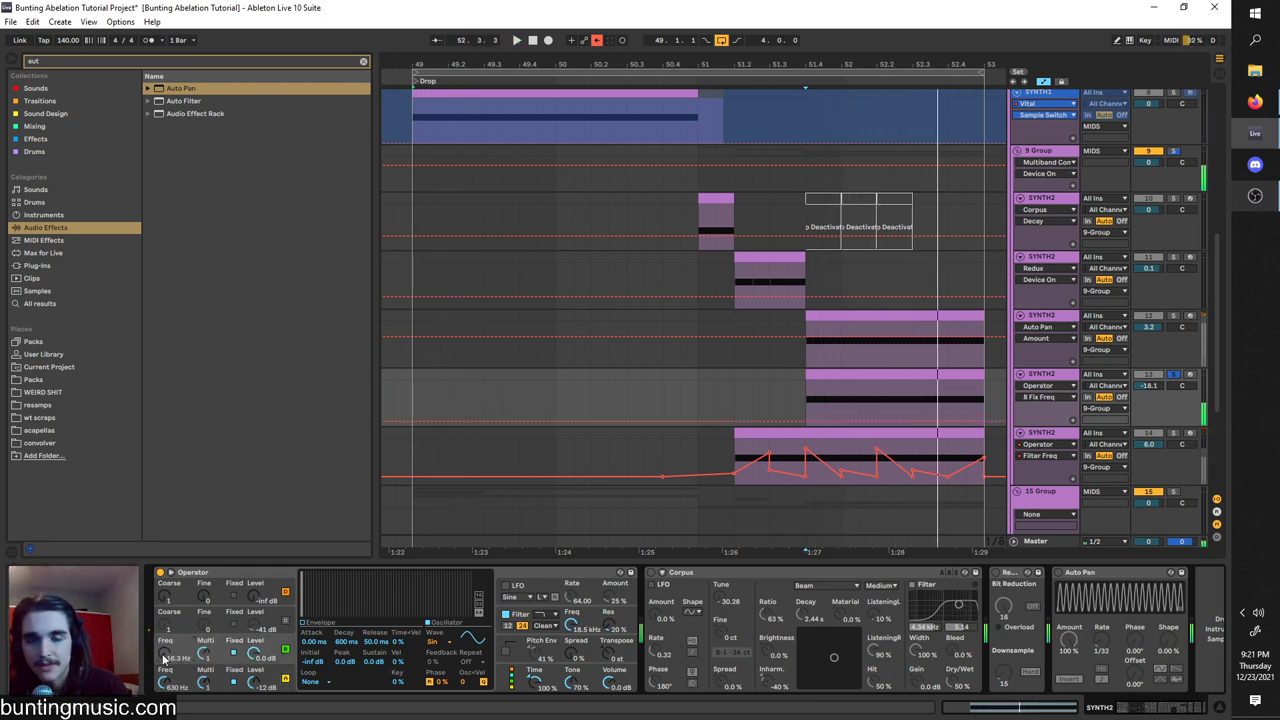
Inspect oscillator B's envelope on SYNTH2 track 13 and try raising oscillator B's fixed frequency while auditioning the clip.
left_click(258, 655)
left_click(318, 630)
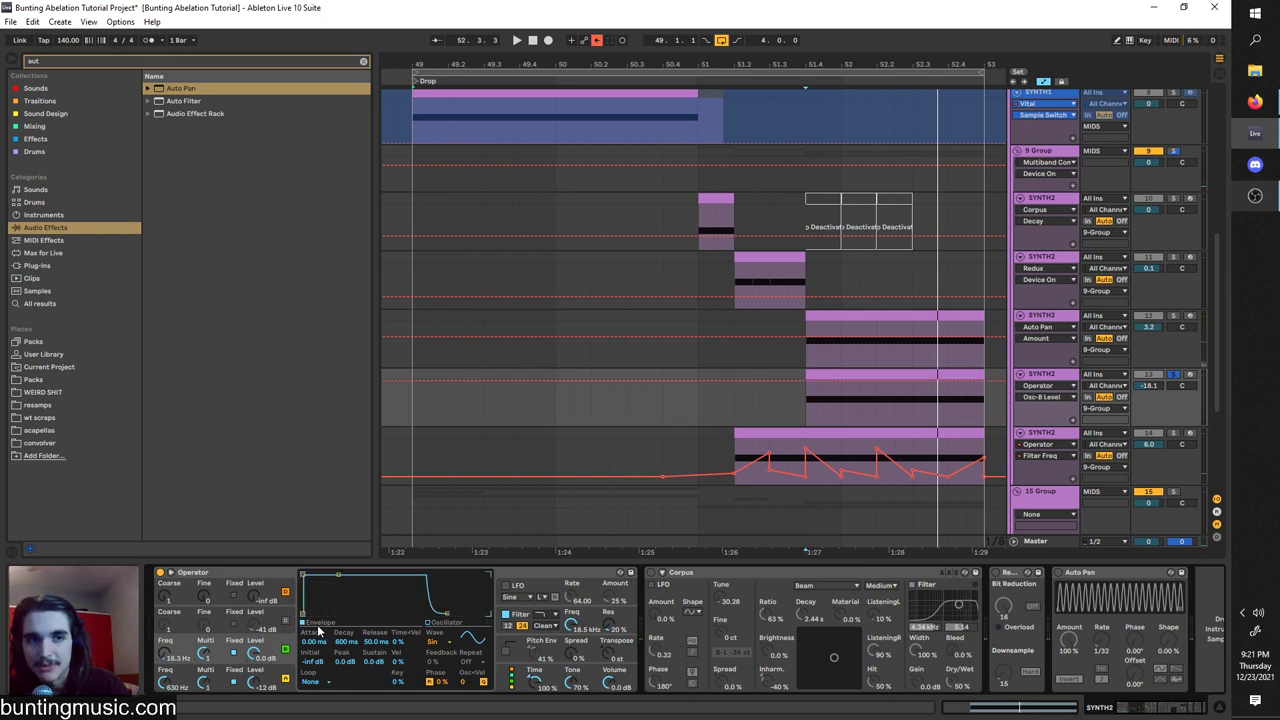
left_click(204, 655)
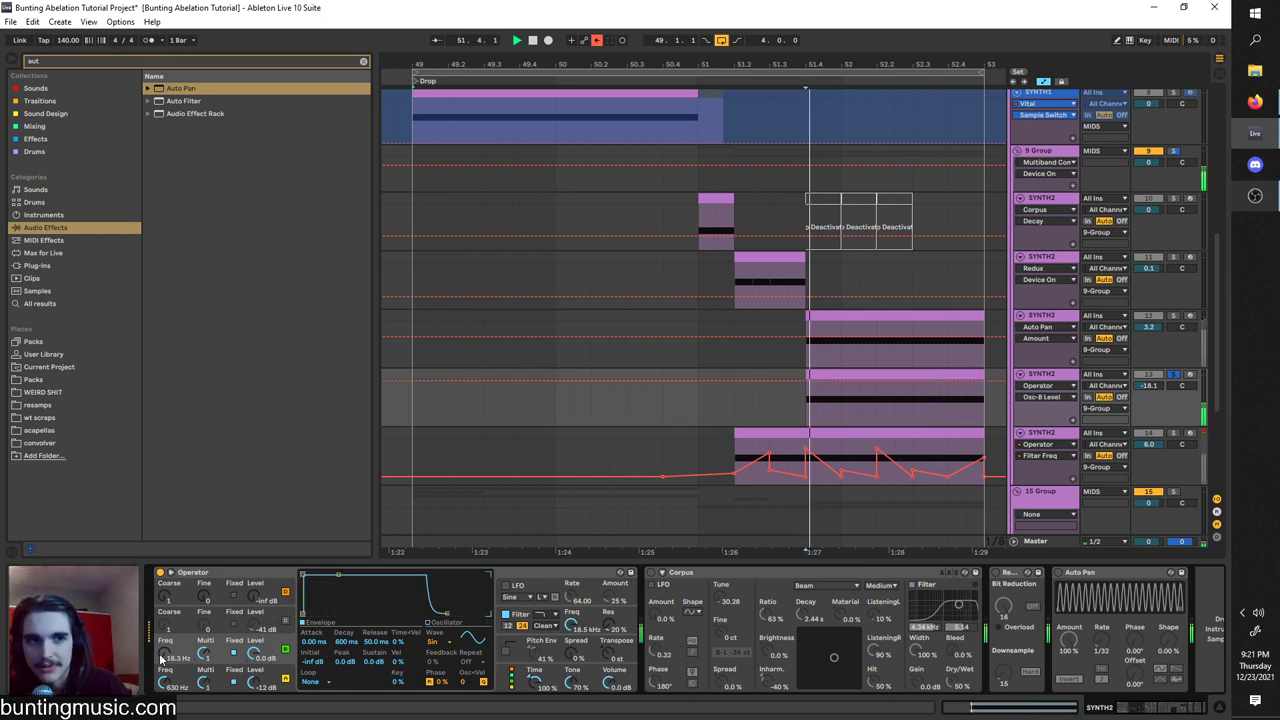
key("space")
left_click_drag(165, 656, 165, 556)
key("space")
key("space")
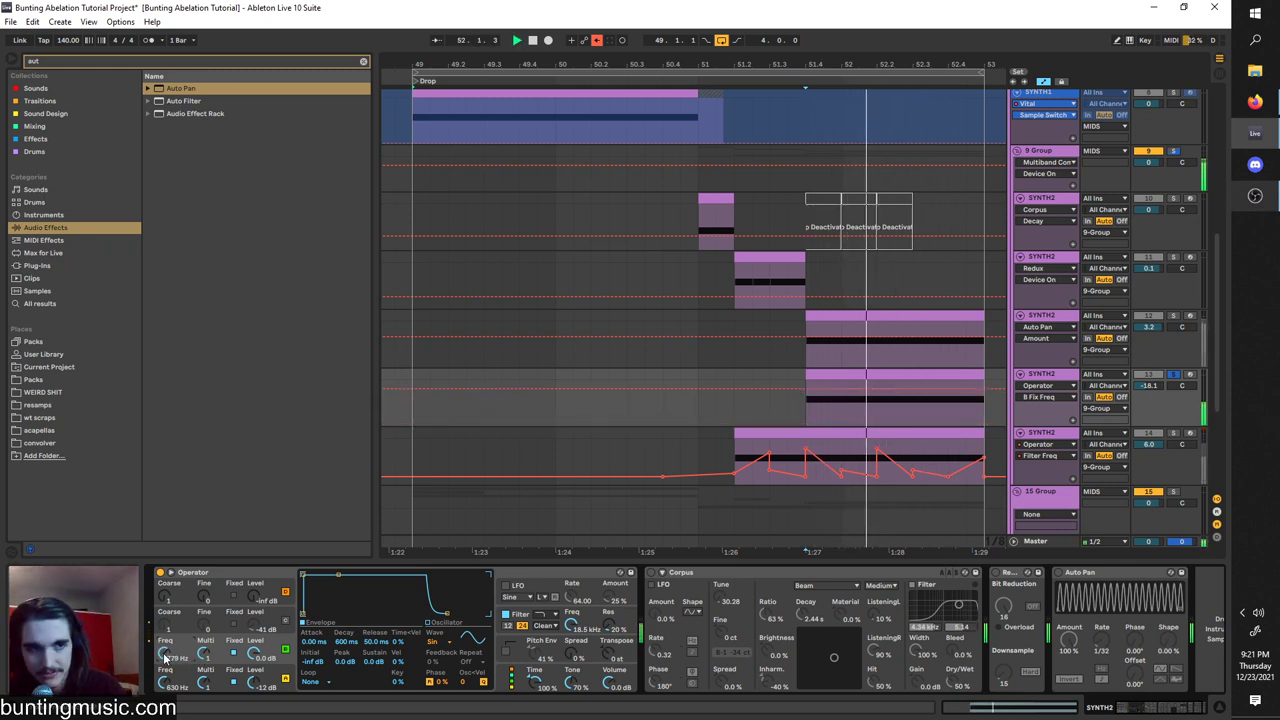
Lower oscillator B's fixed frequency to 11.5 Hz.
key("space")
mouse_move(165, 655)
left_mouse_down()
mouse_move(165, 715)
mouse_move(165, 674)
left_mouse_up()
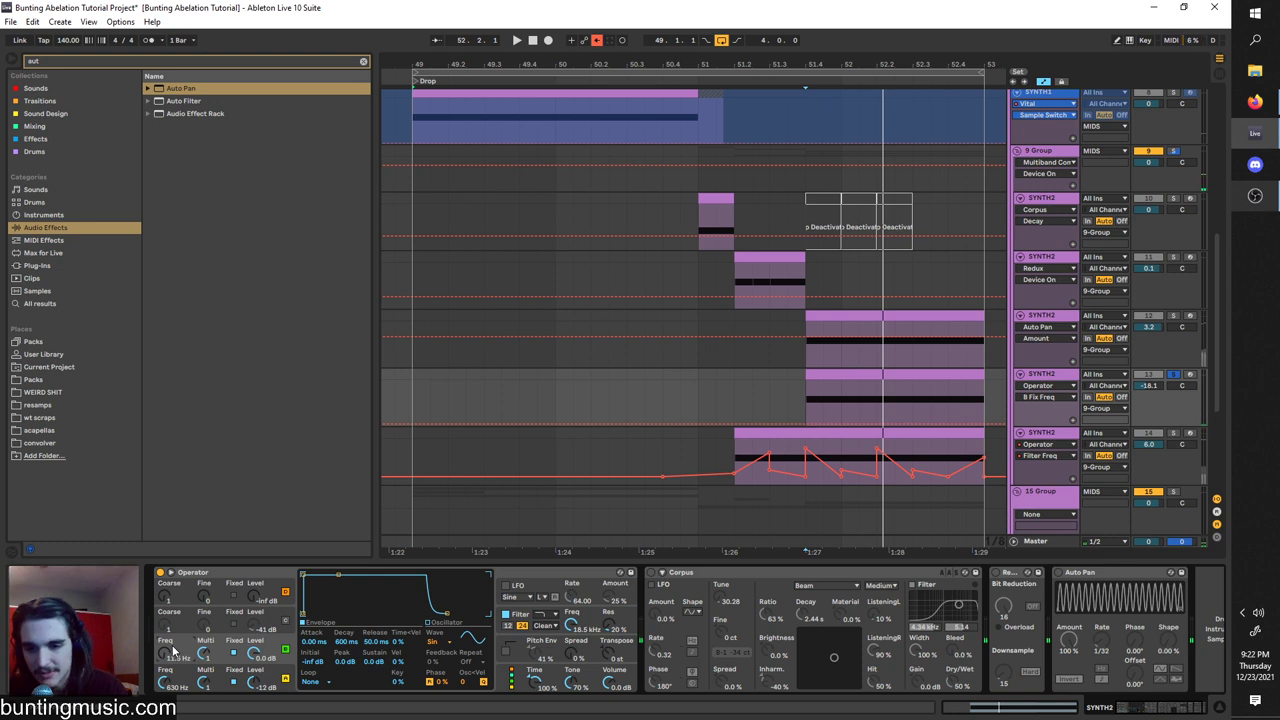
scroll(450, 643, "right", 1)
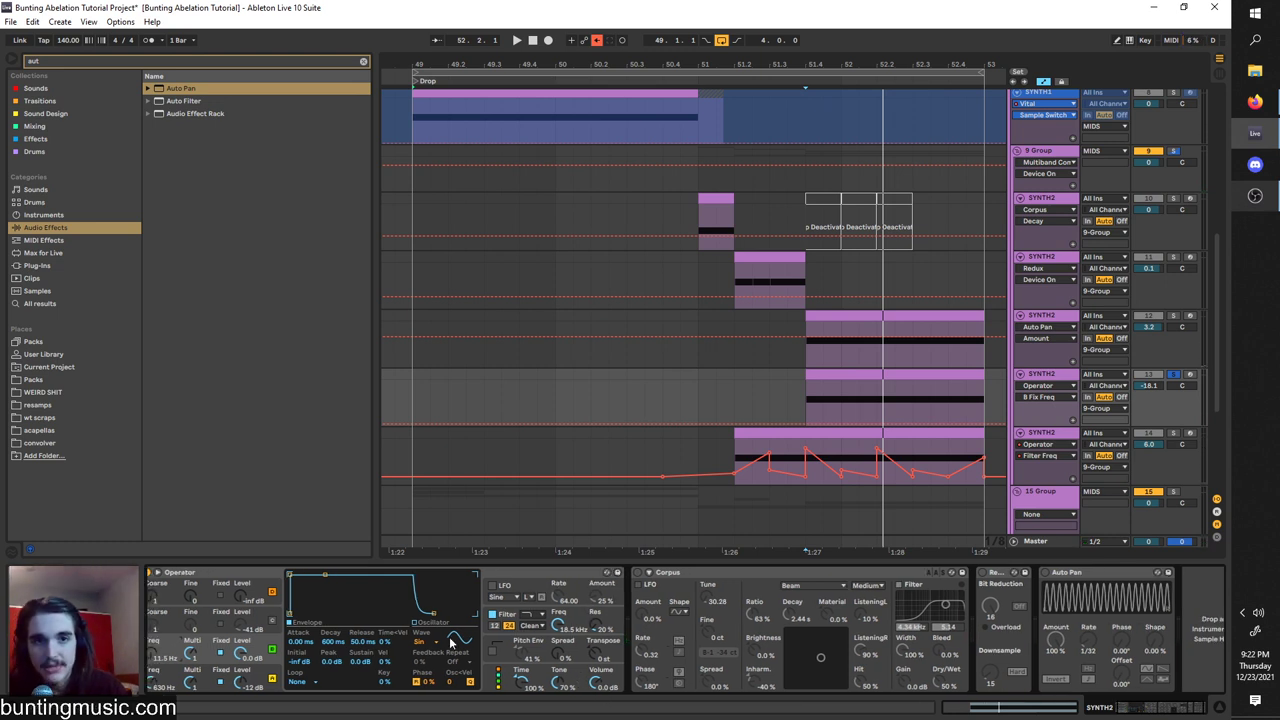
Audition SYNTH2 tracks 12 and 13 soloed together, and solo SYNTH2 track 14.
left_click(1175, 317)
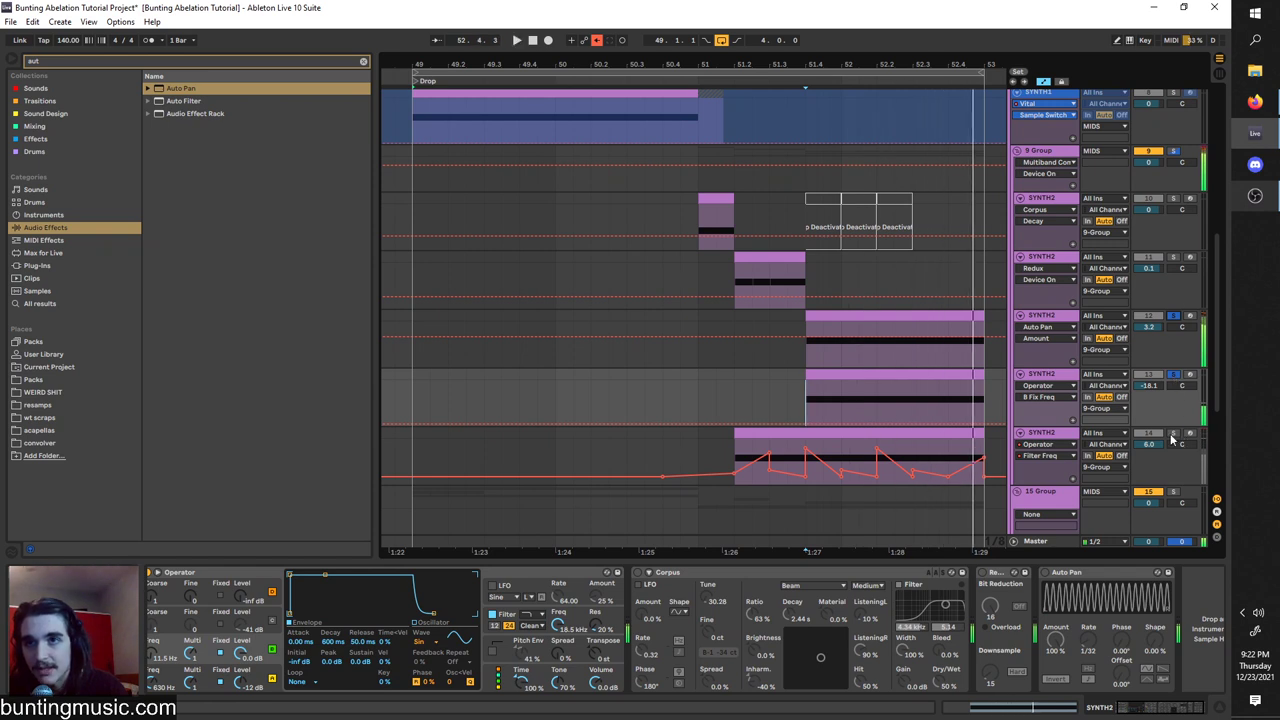
left_click(727, 453)
key("space")
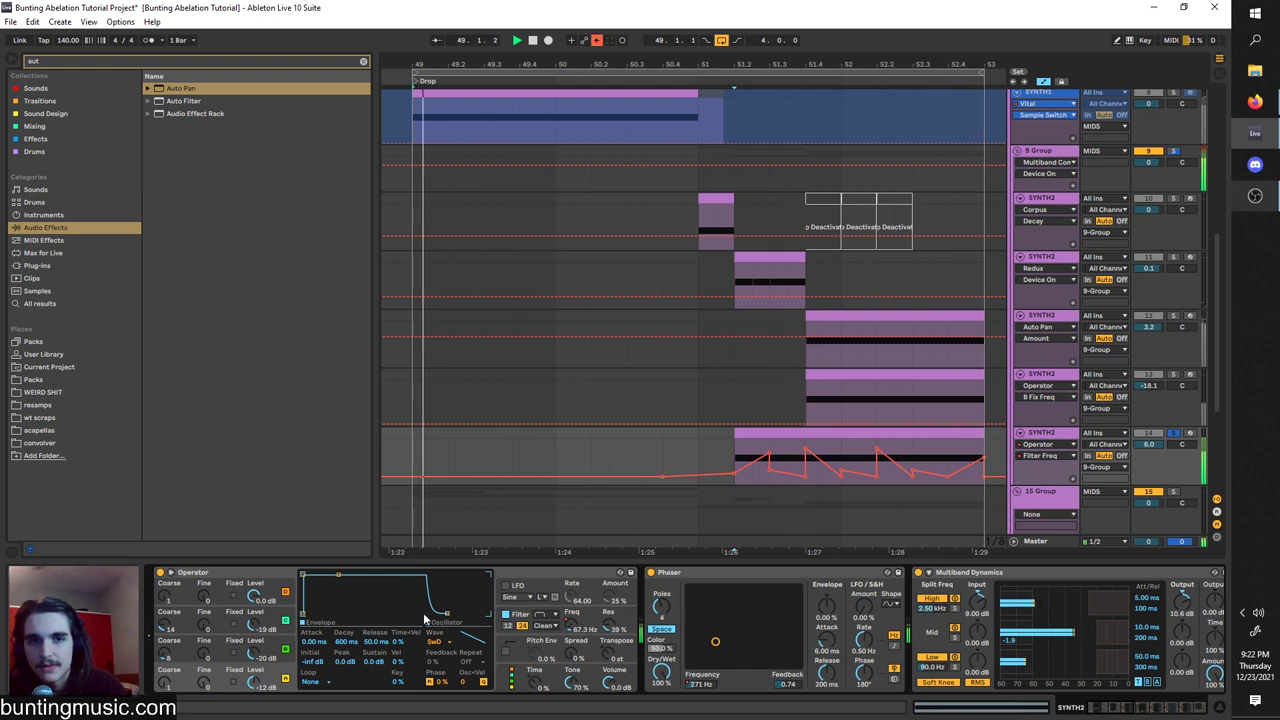
Examine the envelope and waveform of each Operator oscillator on SYNTH2 track 14.
left_click(271, 654)
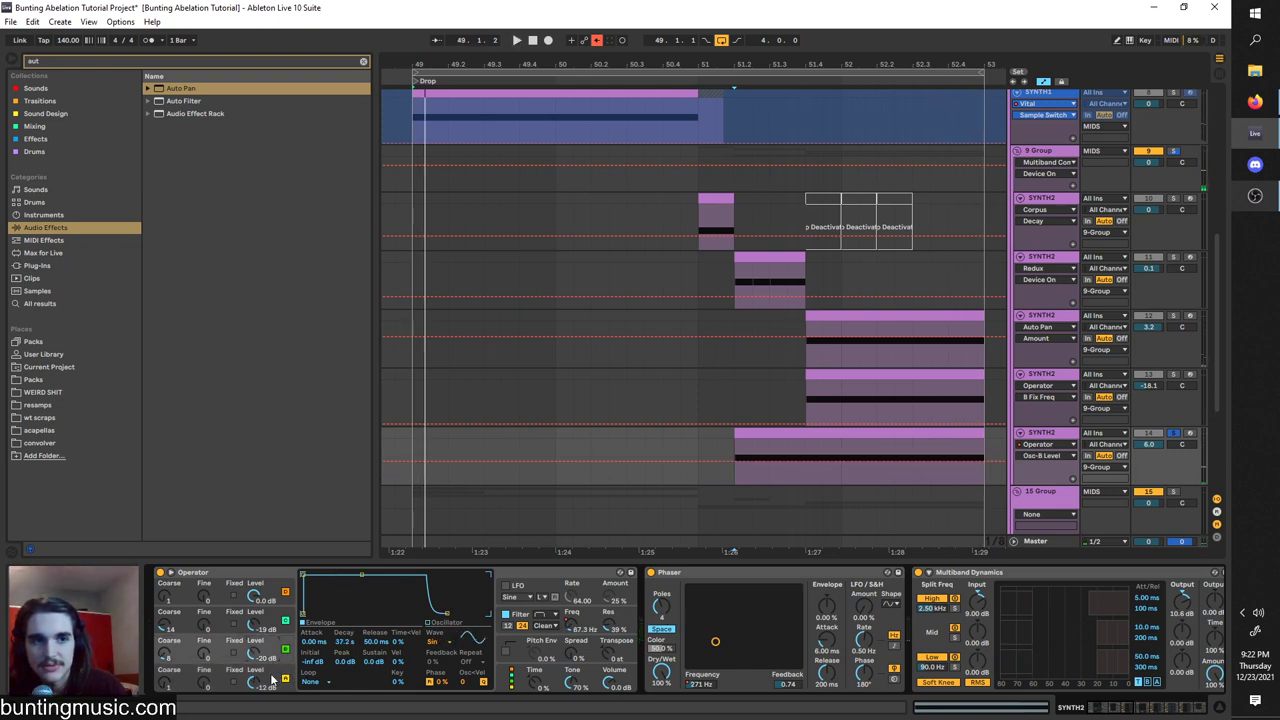
left_click(272, 681)
left_click(275, 651)
left_click(274, 624)
left_click(272, 599)
left_click(273, 624)
left_click(277, 675)
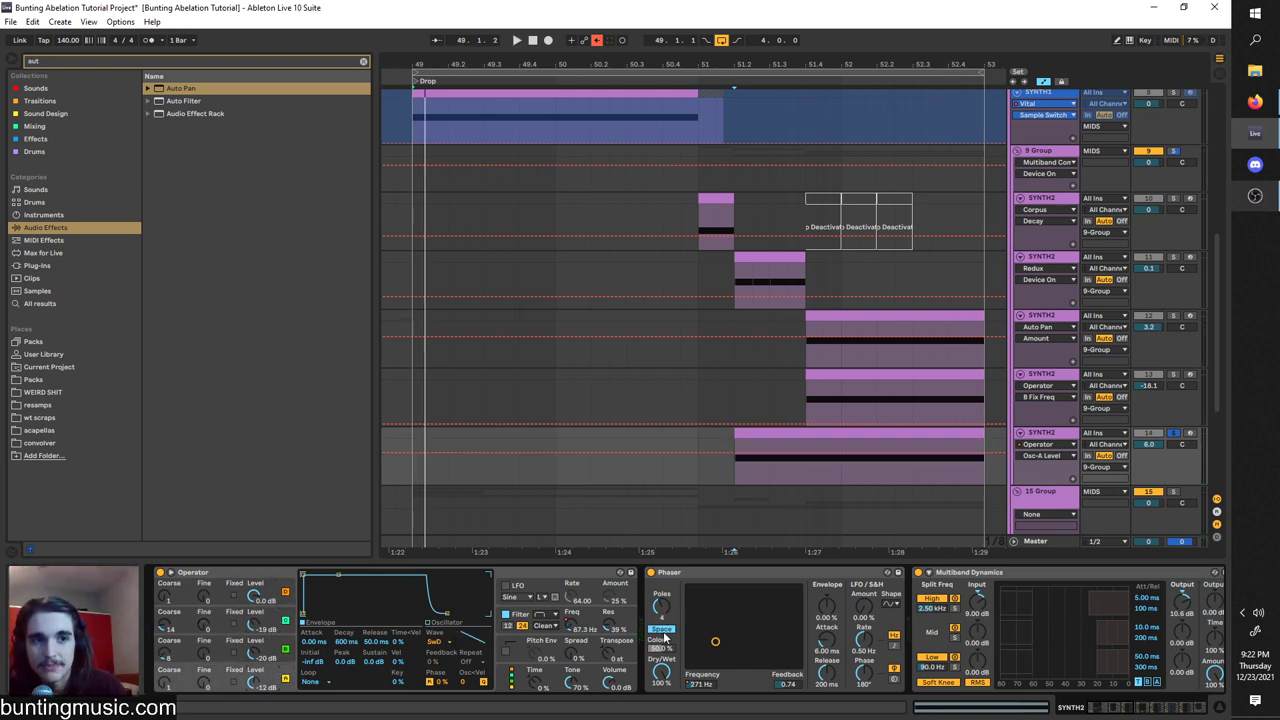
Audition SYNTH2 track 14 with the Vocoder switched off and on, and view the devices that follow it.
scroll(667, 639, "right", 3)
left_click(844, 573)
key("space")
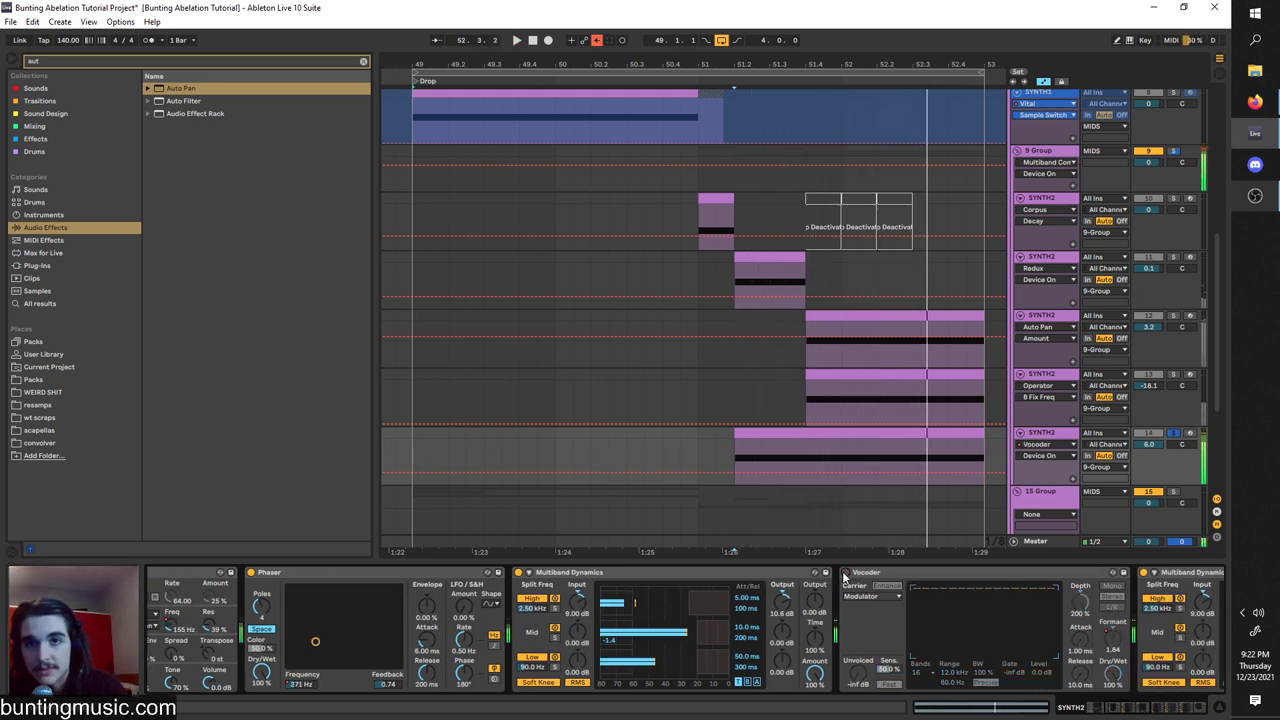
scroll(800, 618, "right", 2)
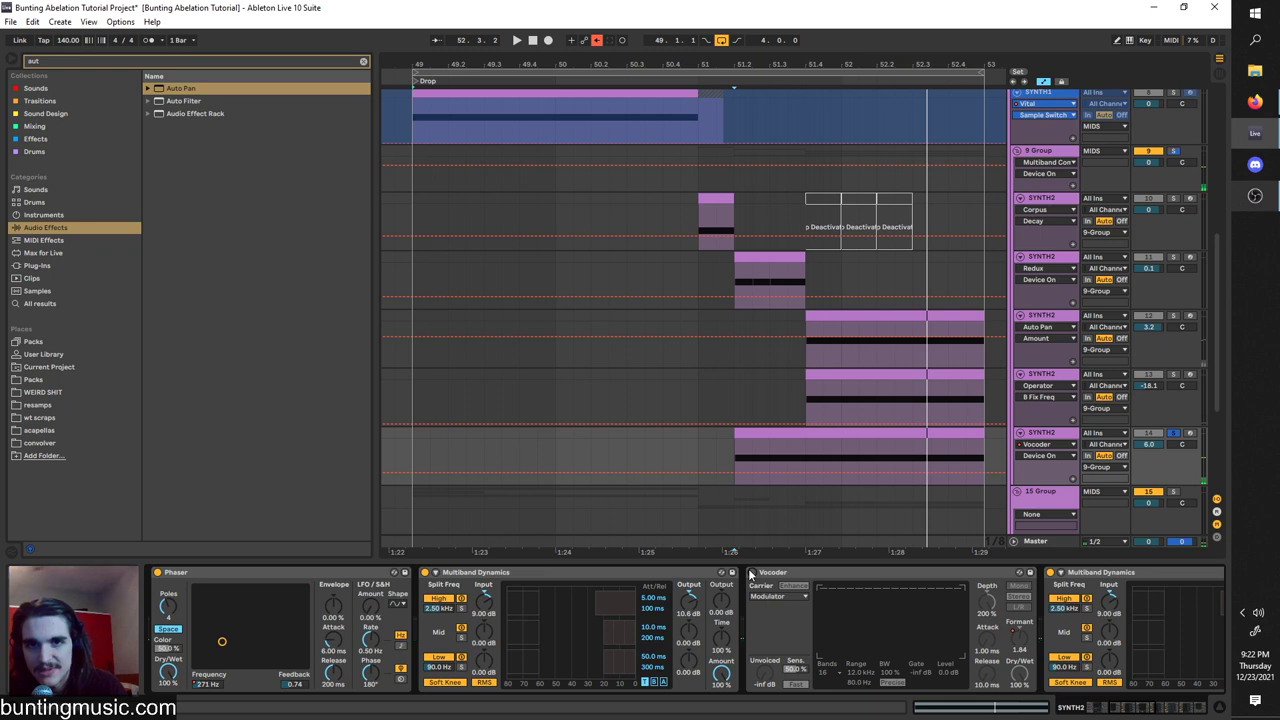
scroll(745, 605, "right", 2)
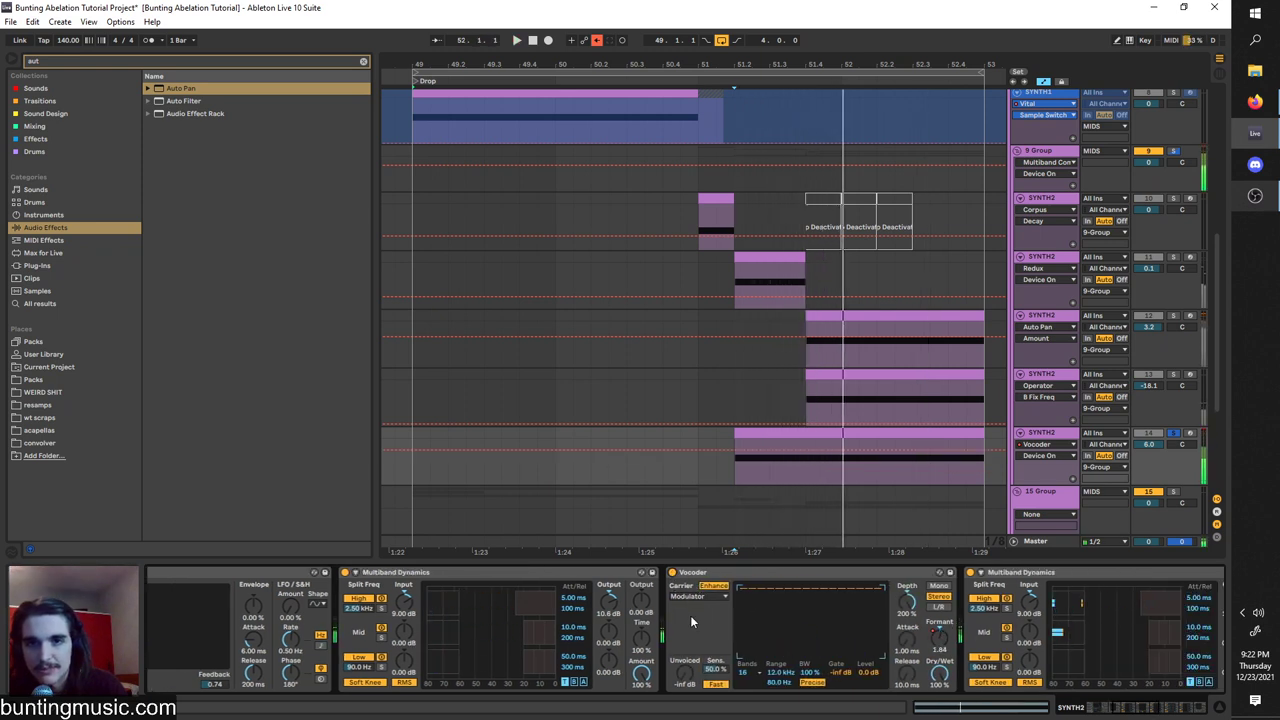
scroll(690, 622, "right", 2)
scroll(689, 620, "right", 8)
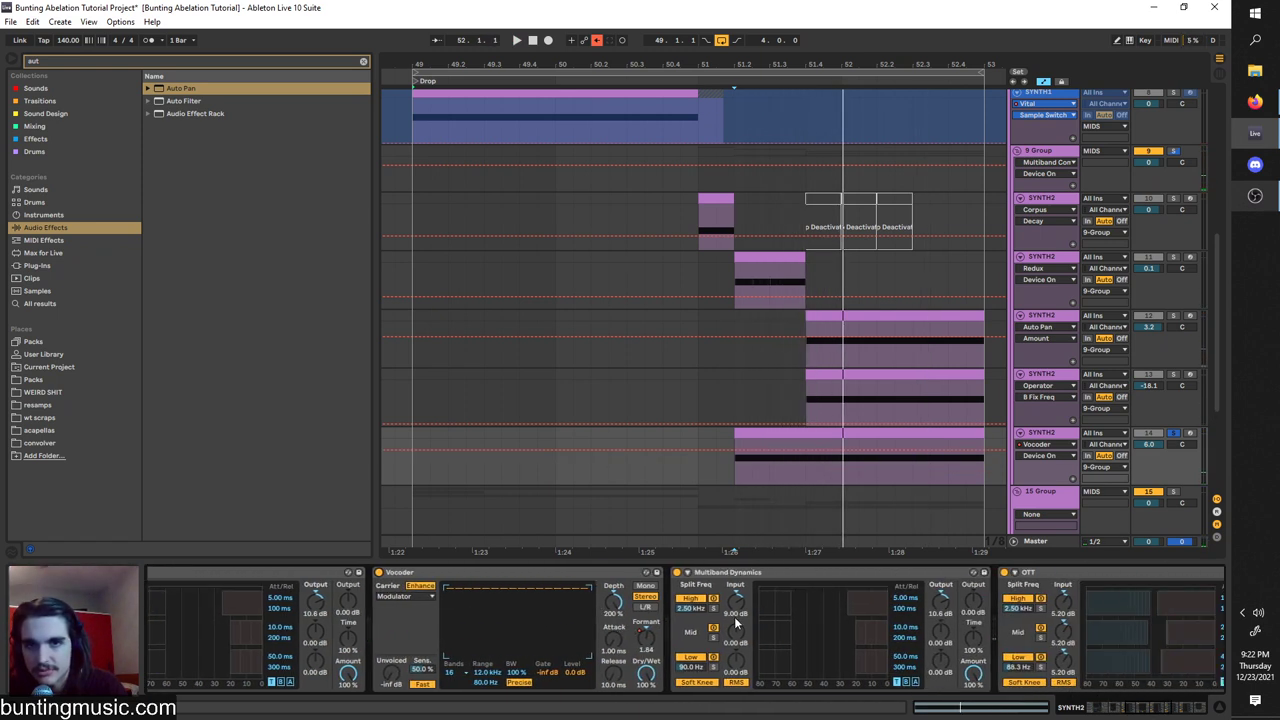
Switch off Phaser, the first Multiband Dynamics and Vocoder on track 14 and audition the result.
left_click_drag(1150, 709, 1103, 709)
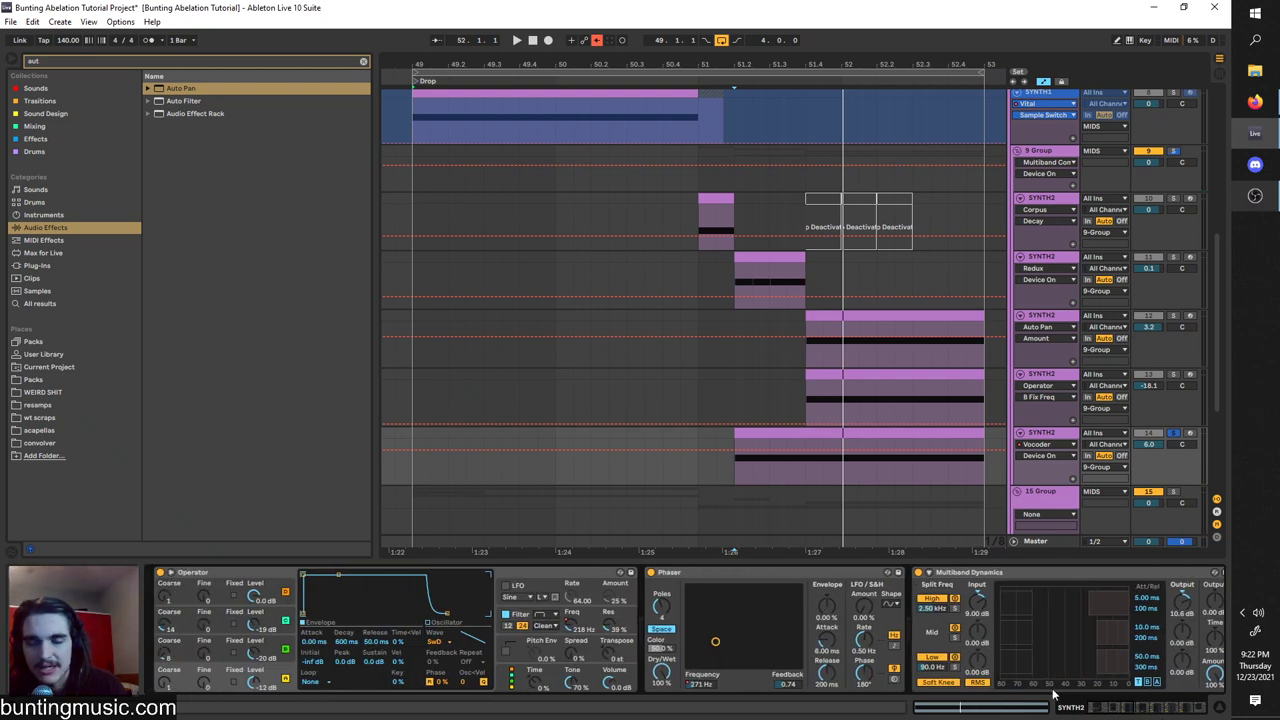
key("space")
left_click(651, 573)
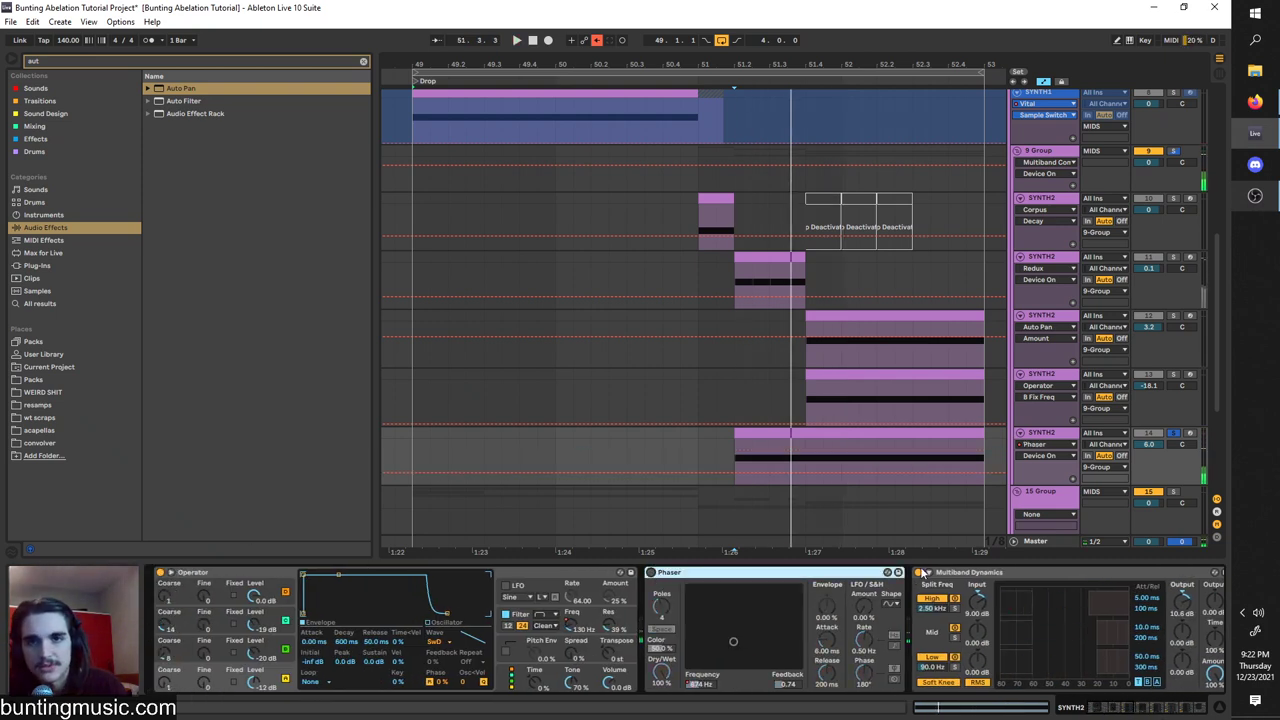
left_click(929, 573)
scroll(985, 576, "right", 4)
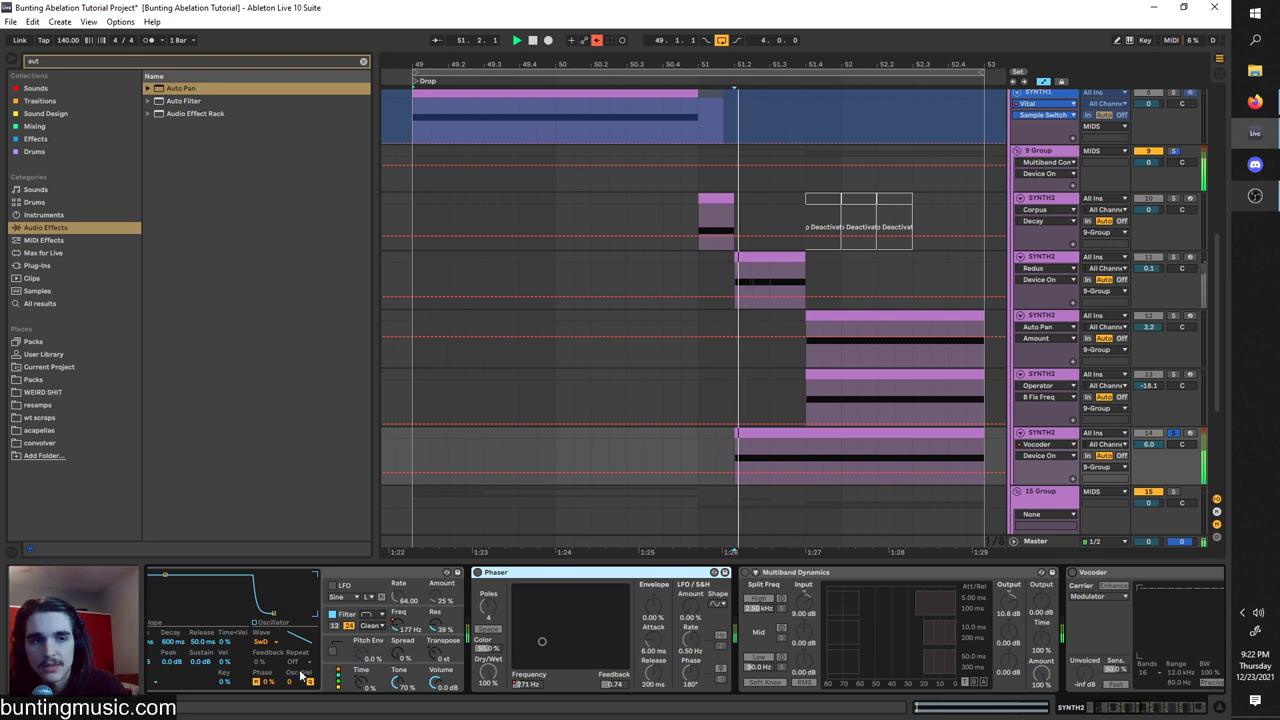
scroll(600, 630, "left", 4)
Review Operator's oscillators A to D again with the first effects switched off.
left_click(273, 668)
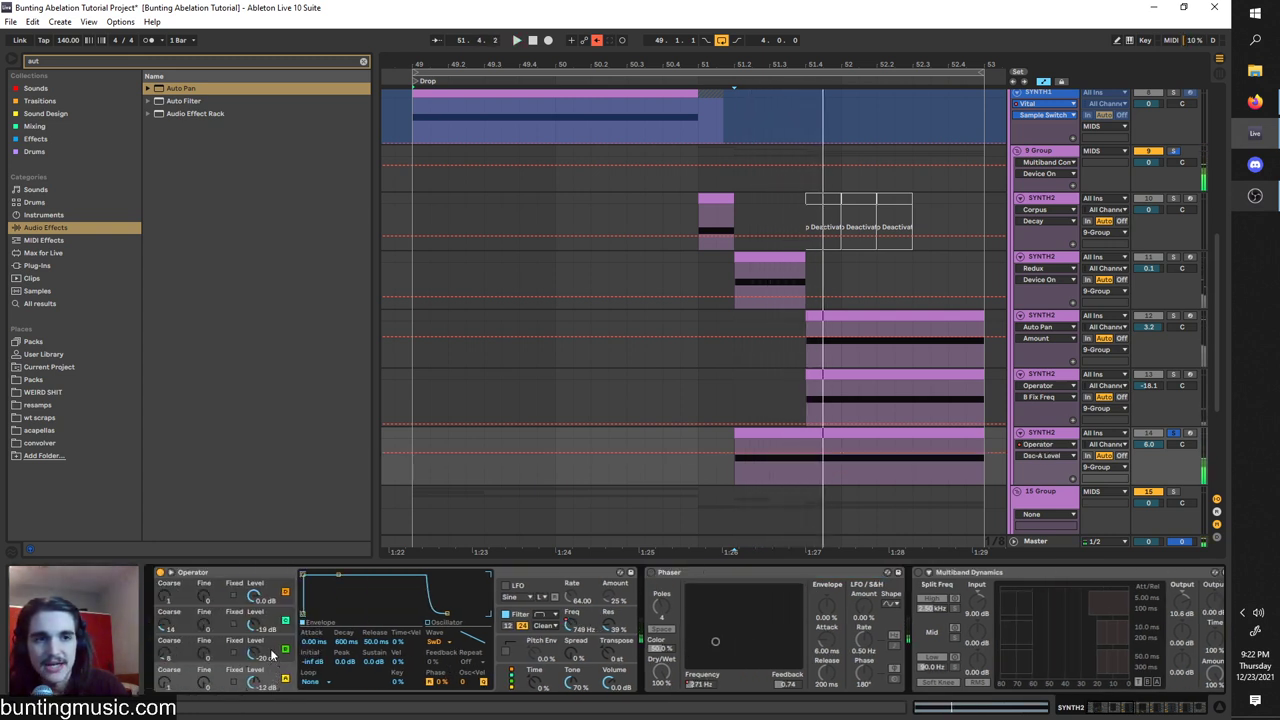
left_click(271, 653)
left_click(272, 667)
left_click(272, 652)
left_click(271, 621)
left_click(271, 595)
left_click(272, 652)
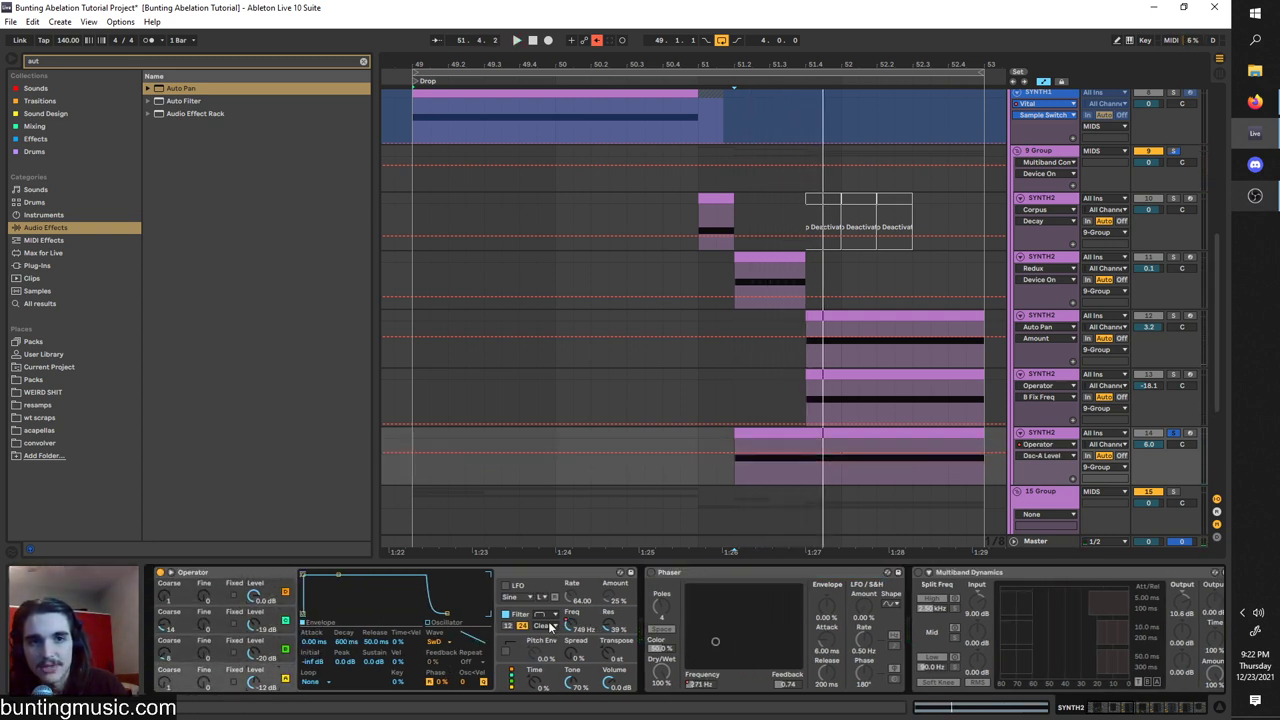
Check Operator's filter type, show the filter frequency automation on track 14, and audition the clip.
left_click(538, 616)
left_click(541, 616)
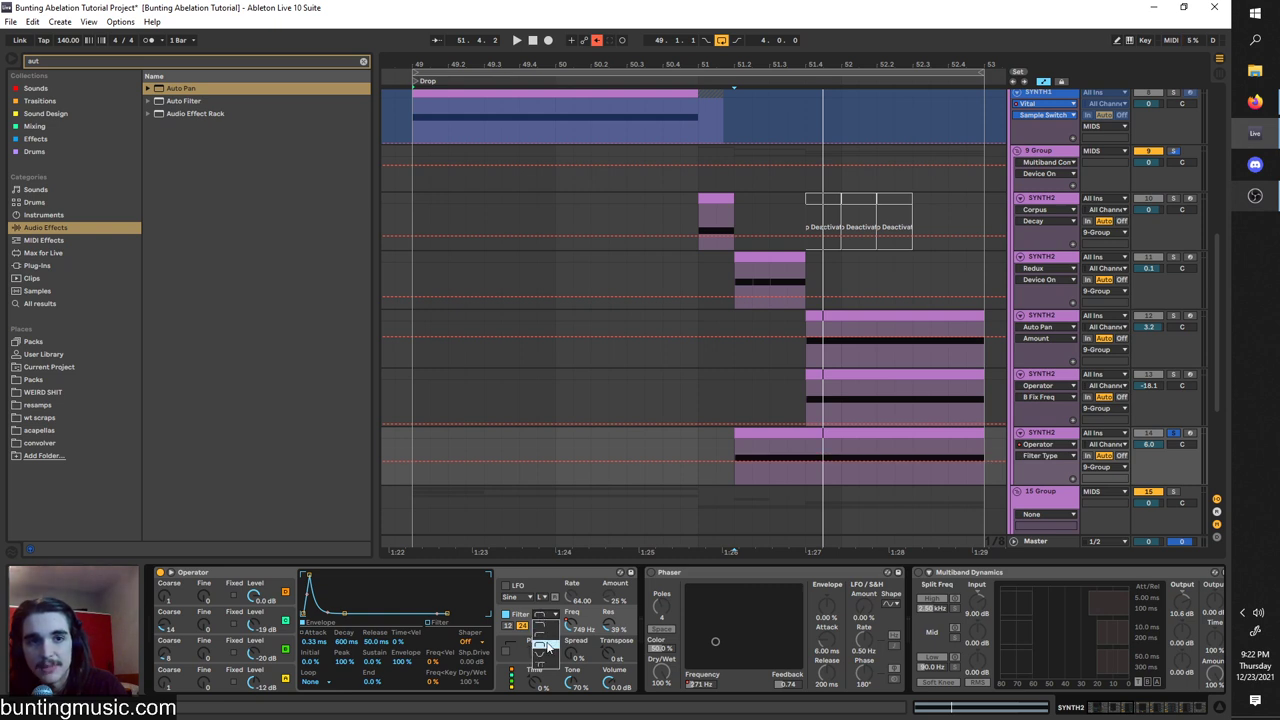
left_click(573, 627)
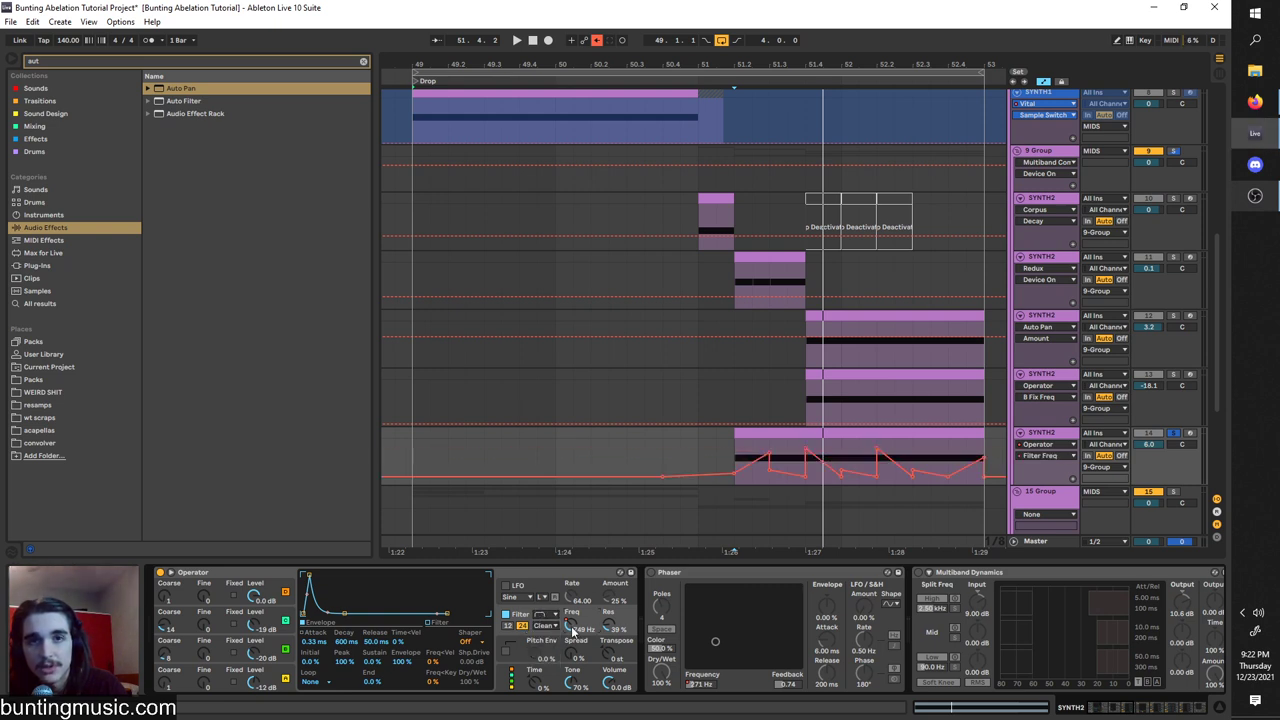
key("space")
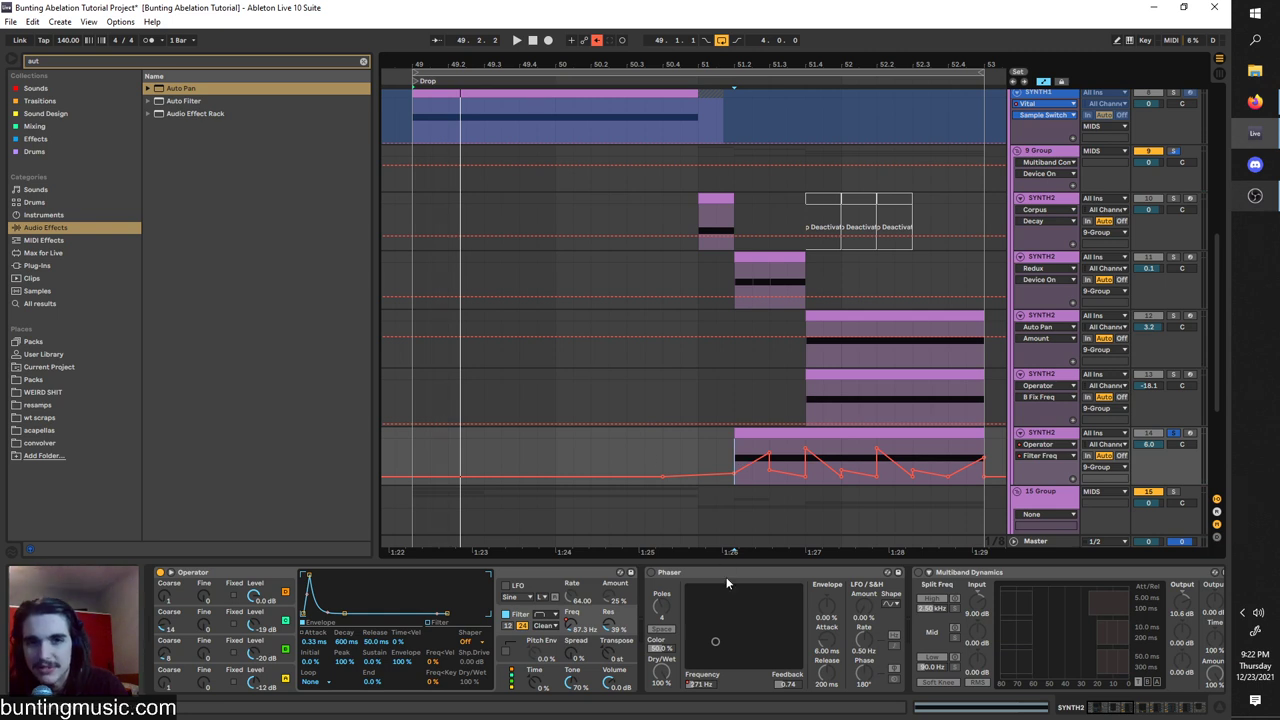
Switch Phaser back on and compare its Earth and Space types while auditioning, leaving it on Space.
left_click(655, 574)
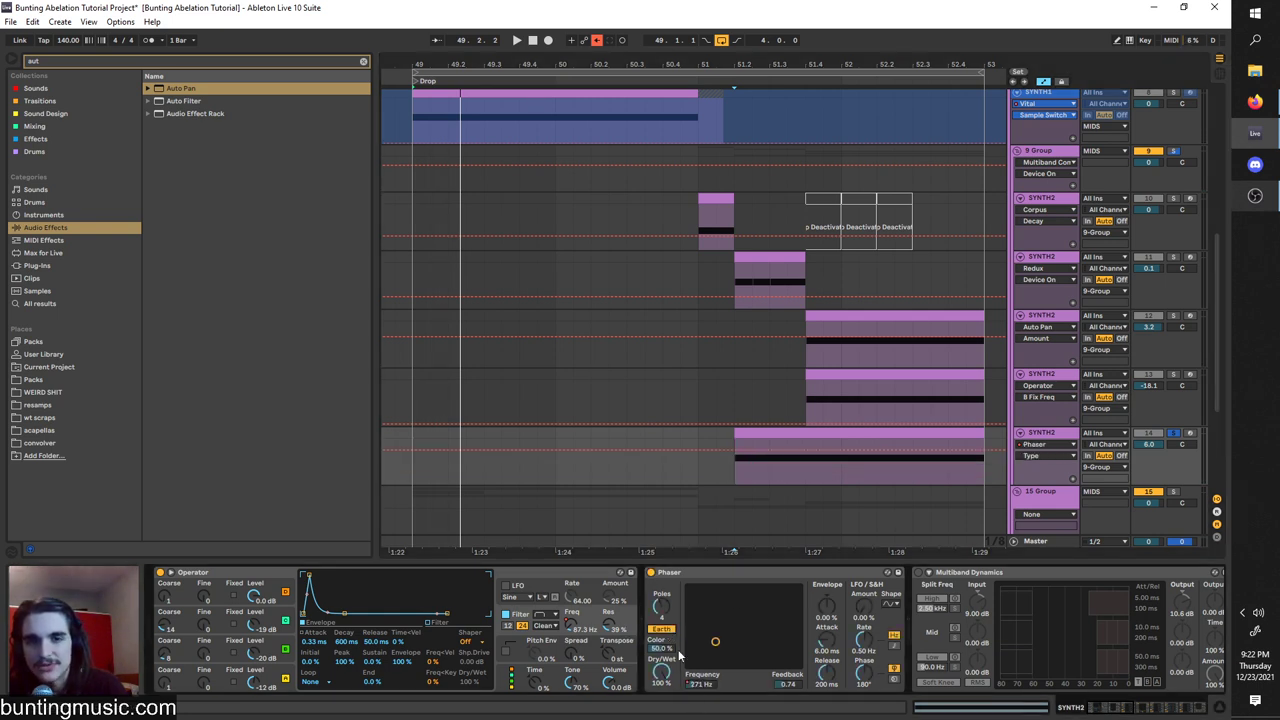
key("space")
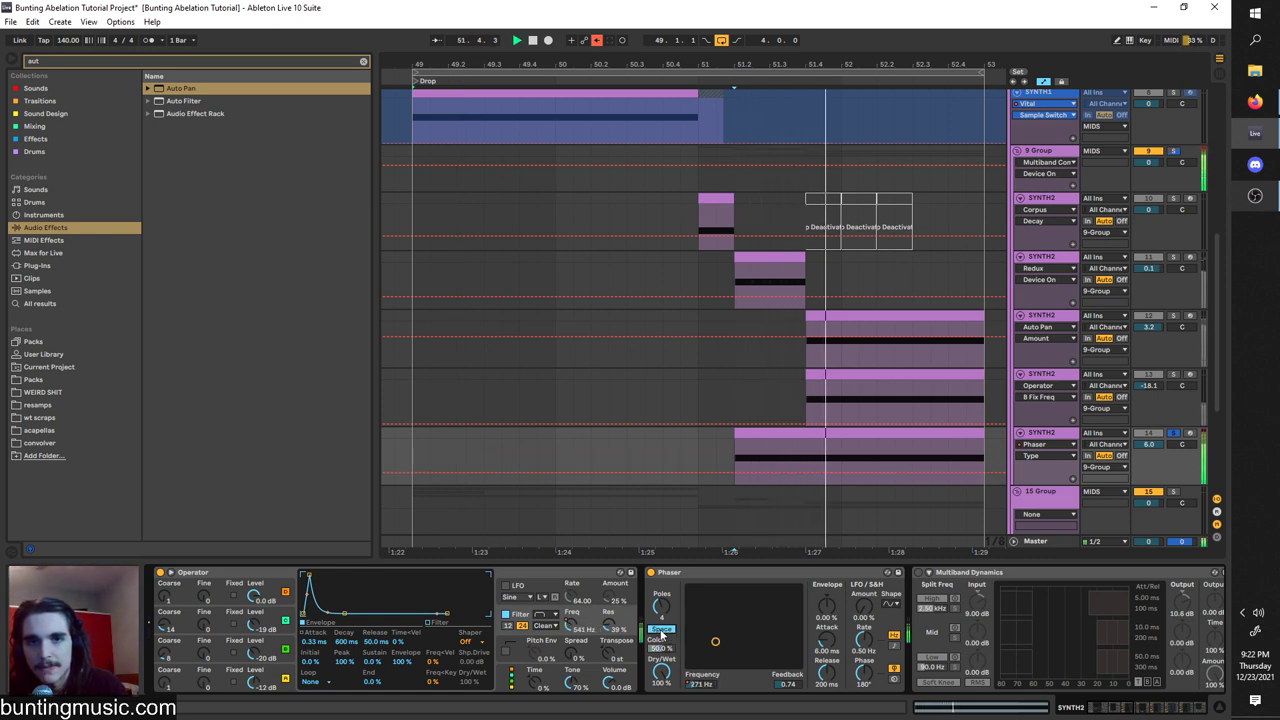
left_click(661, 630)
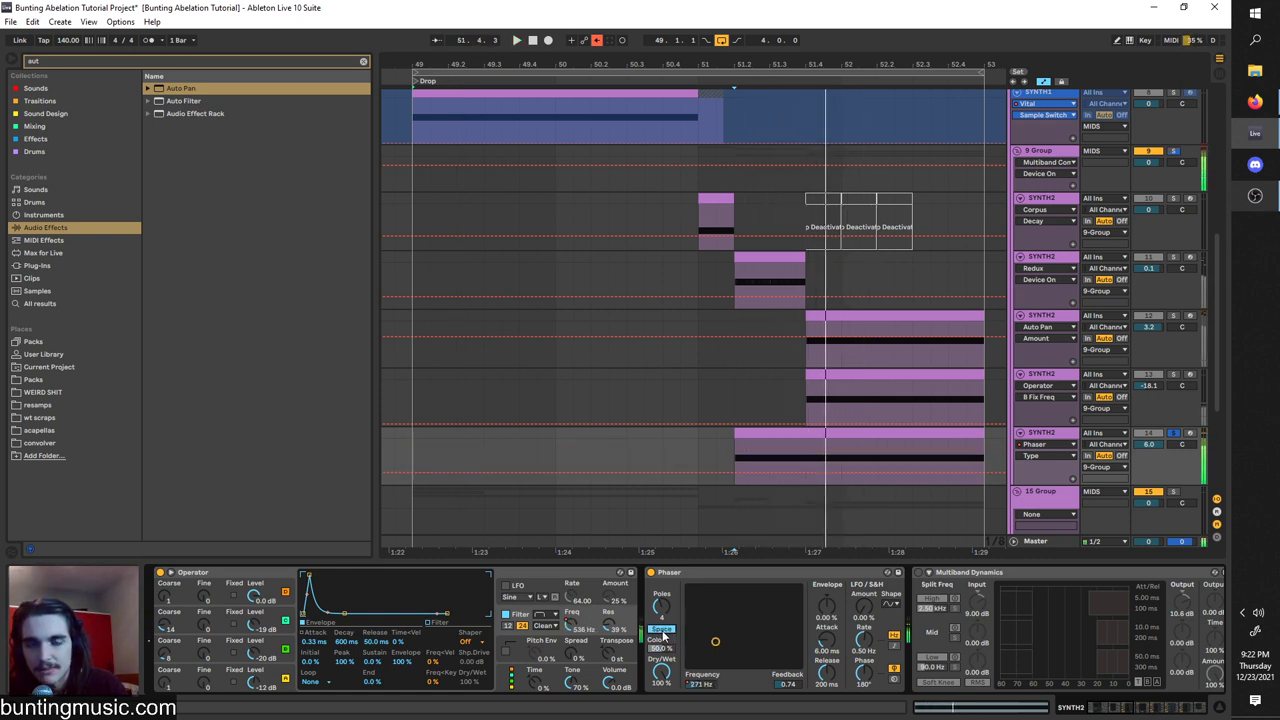
scroll(680, 660, "down", 3)
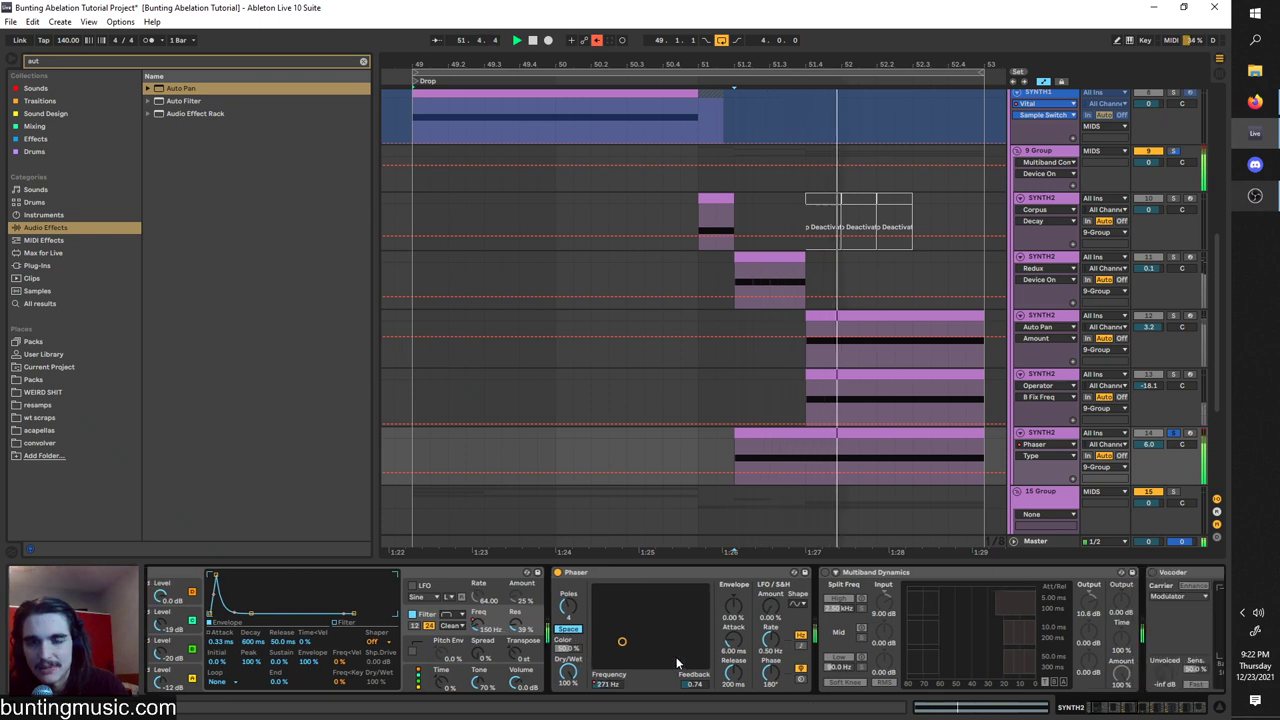
scroll(745, 660, "down", 3)
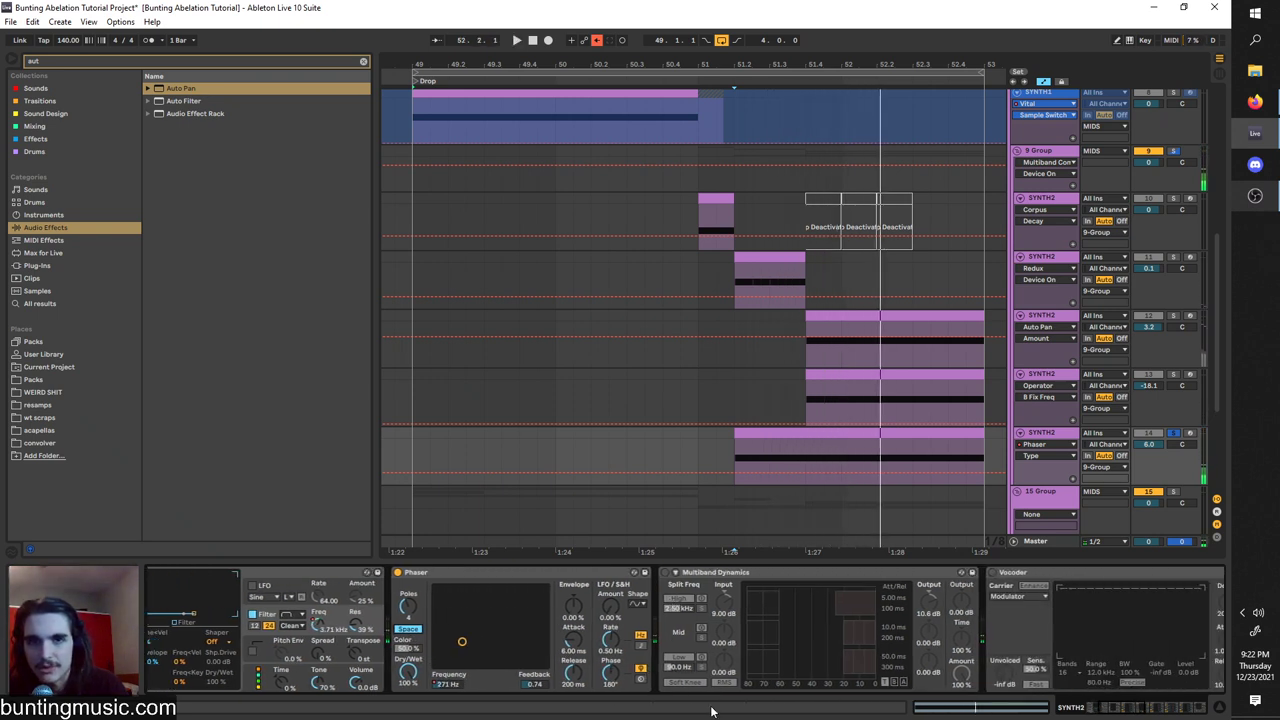
Switch the first Multiband Dynamics and the Vocoder on track 14 back on.
scroll(729, 669, "down", 3)
left_click(573, 576)
scroll(705, 605, "down", 3)
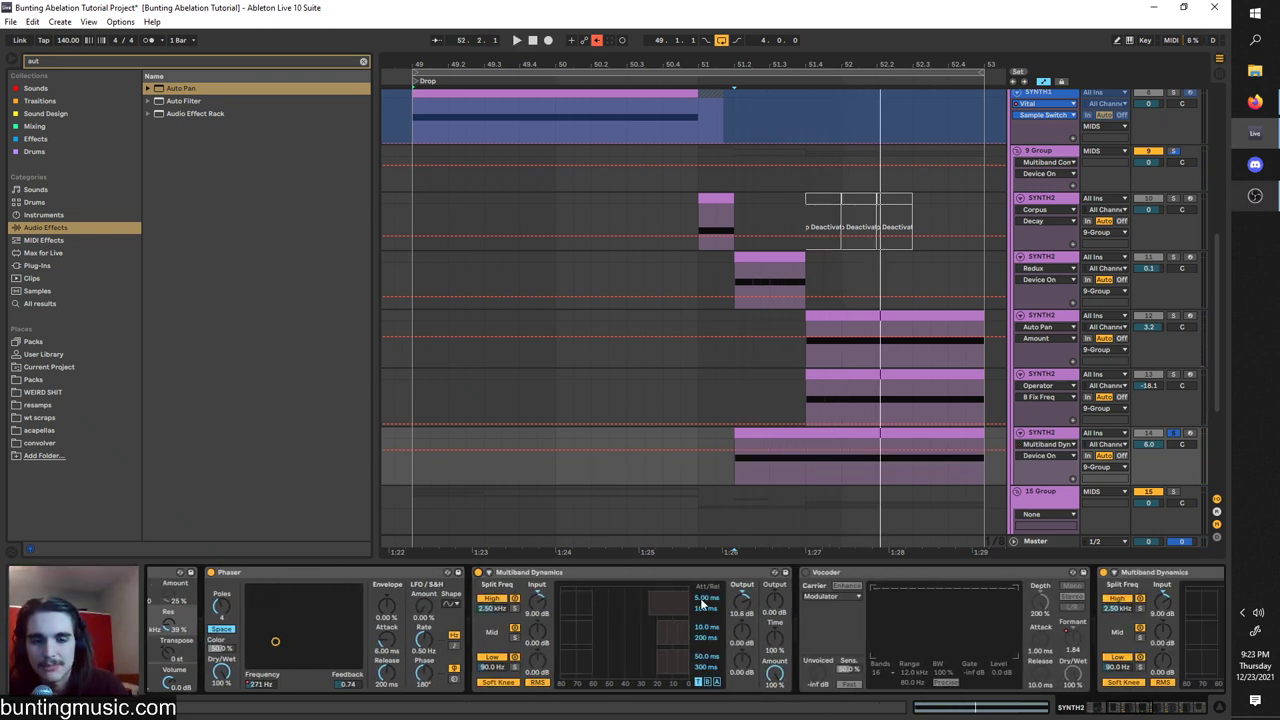
left_click(808, 576)
scroll(807, 636, "down", 3)
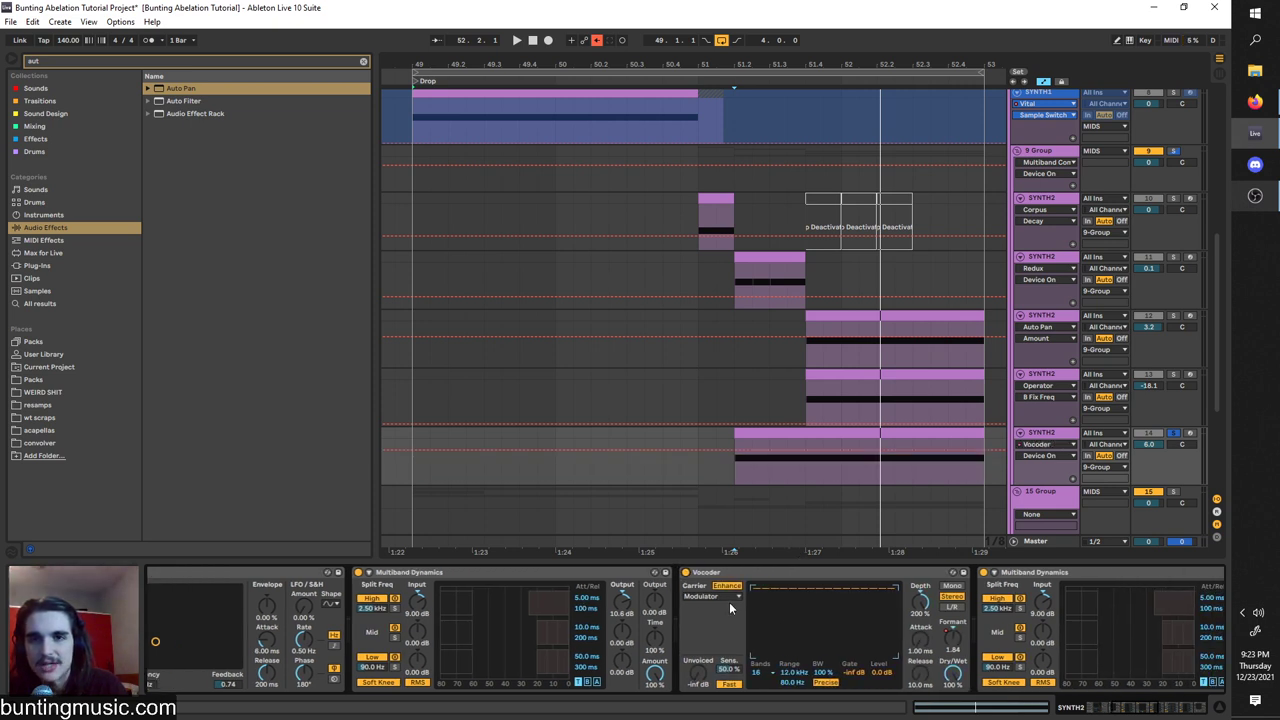
Search the audio effects for "vocoder" and insert a new Vocoder just before the existing one on track 14.
key("ctrl+f")
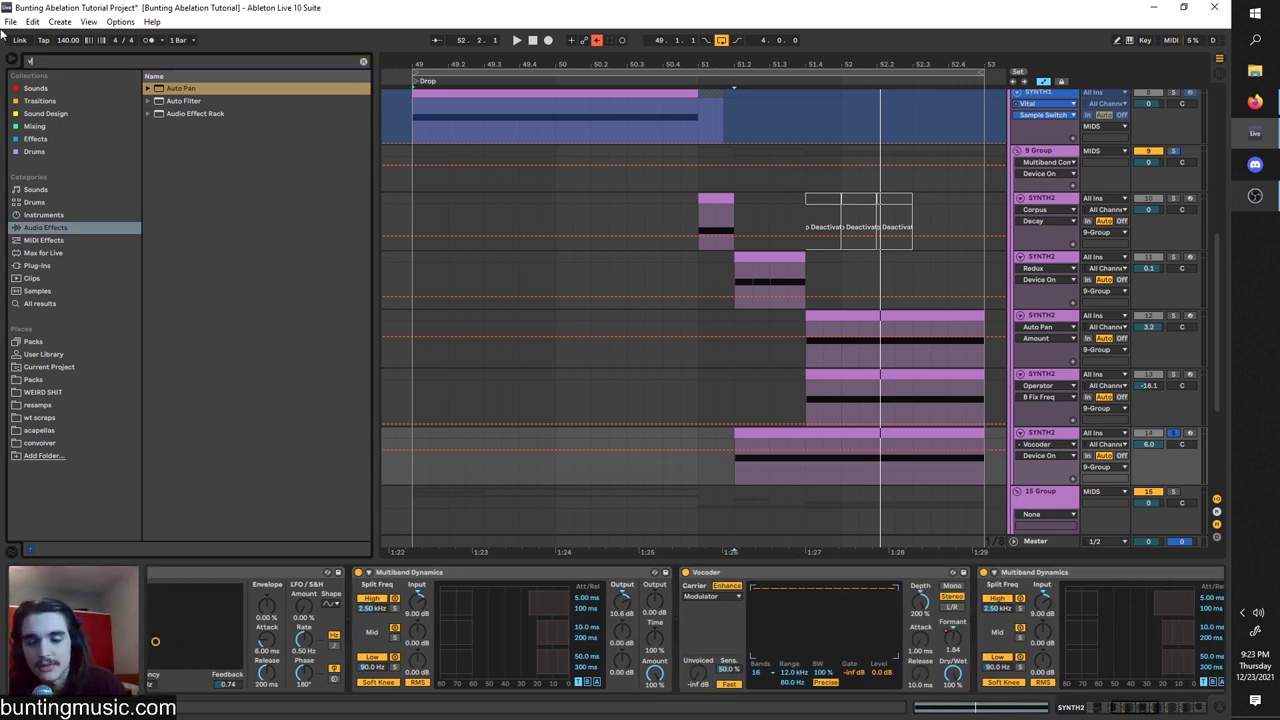
type("vocoder")
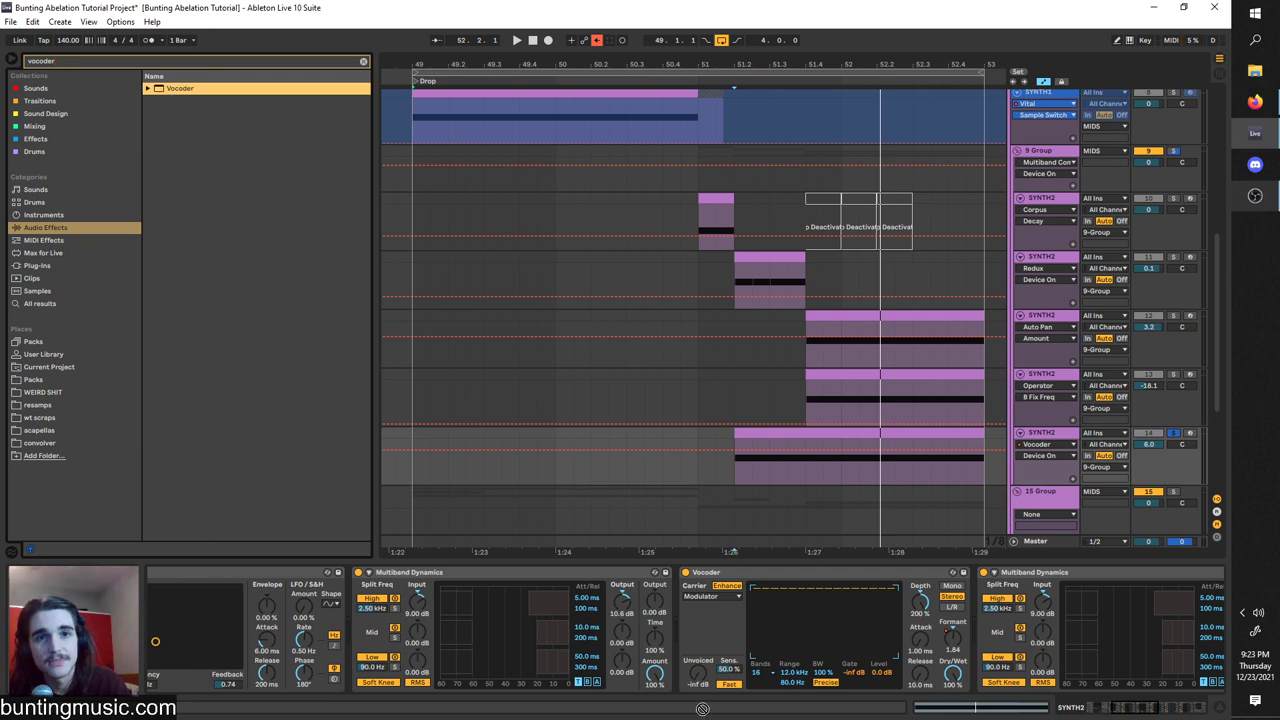
left_click_drag(688, 672, 719, 619)
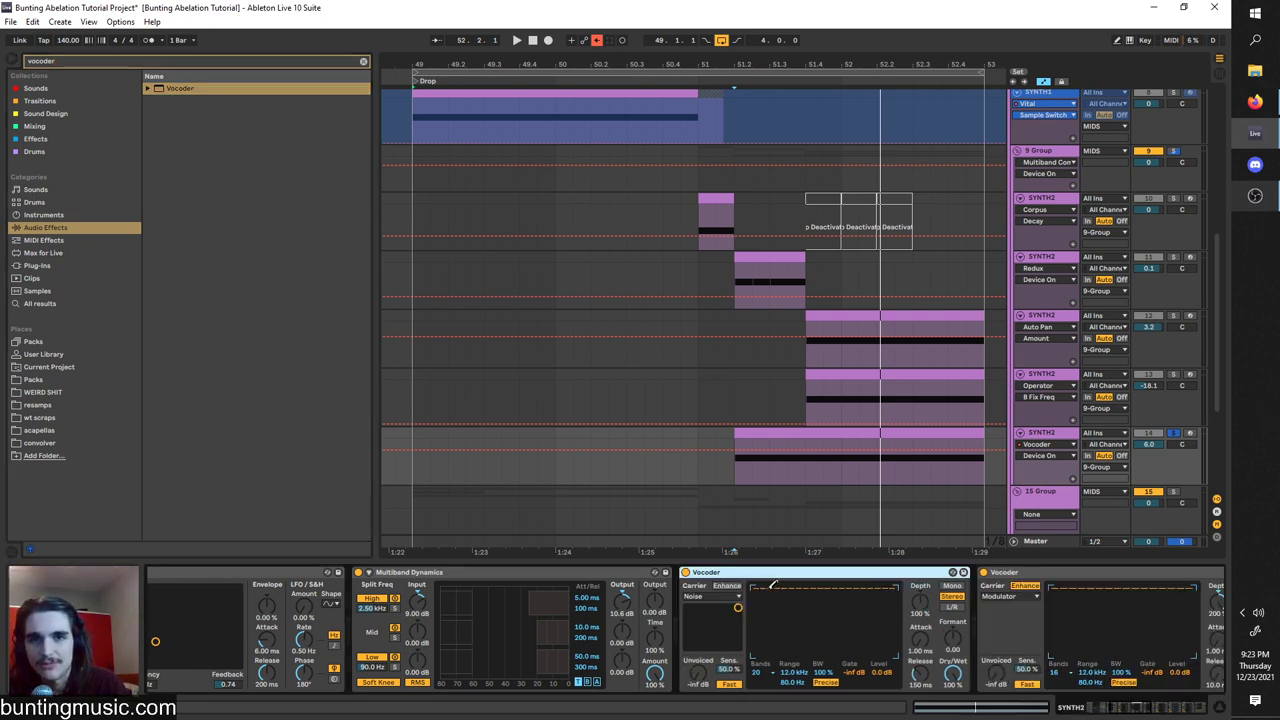
Switch off the original Vocoder, and set the new one's carrier to Modulator with Enhance on.
left_click(983, 573)
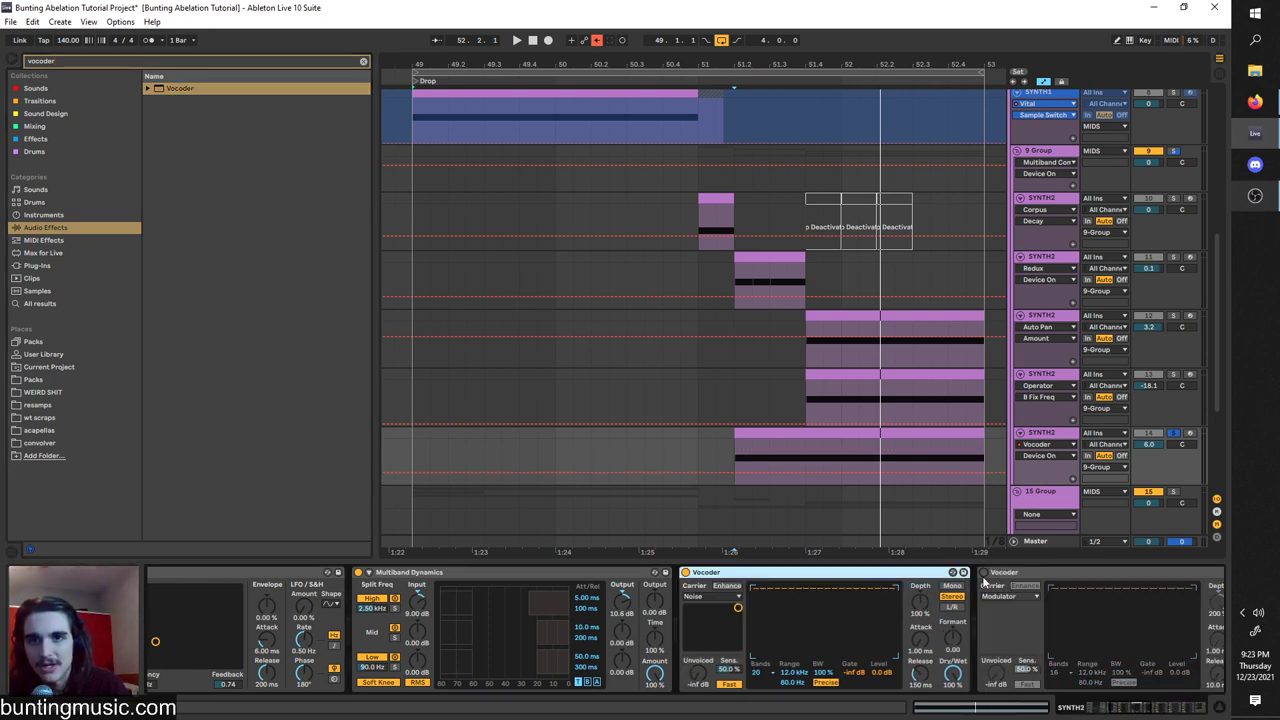
left_click(724, 591)
left_click(721, 626)
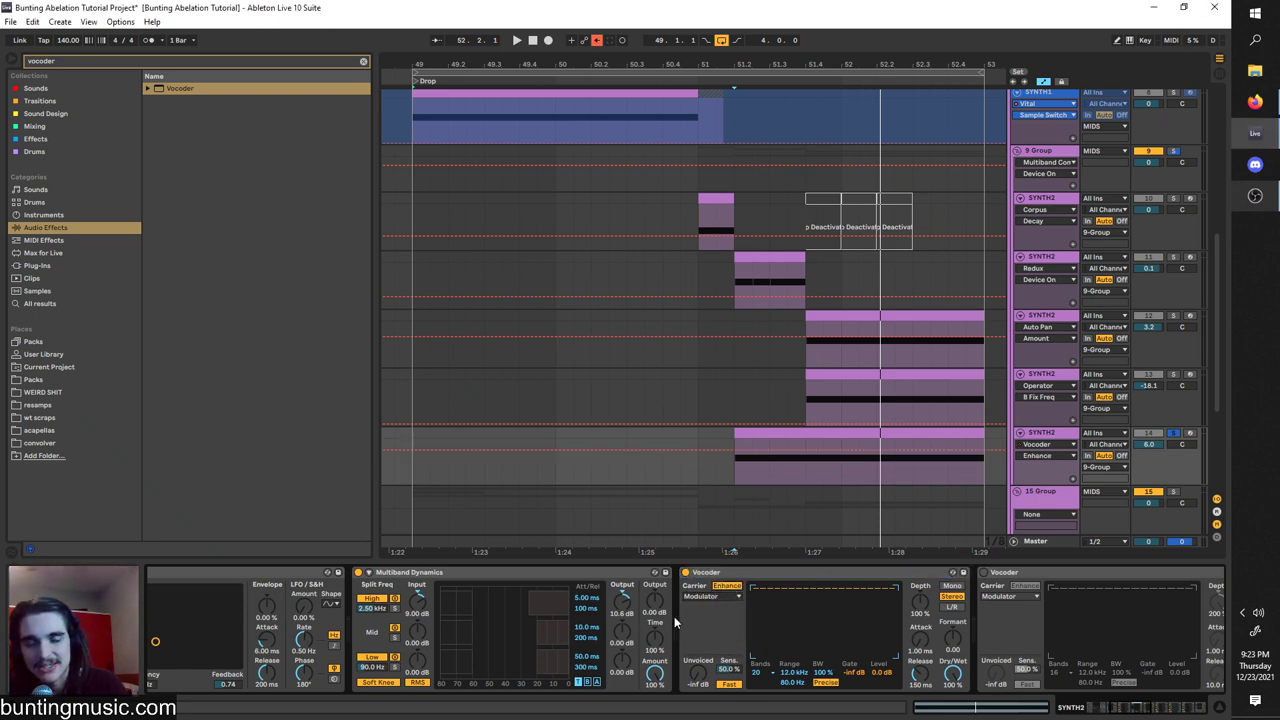
Audition track 14 through the new Vocoder.
key("space")
scroll(785, 615, "right", 1)
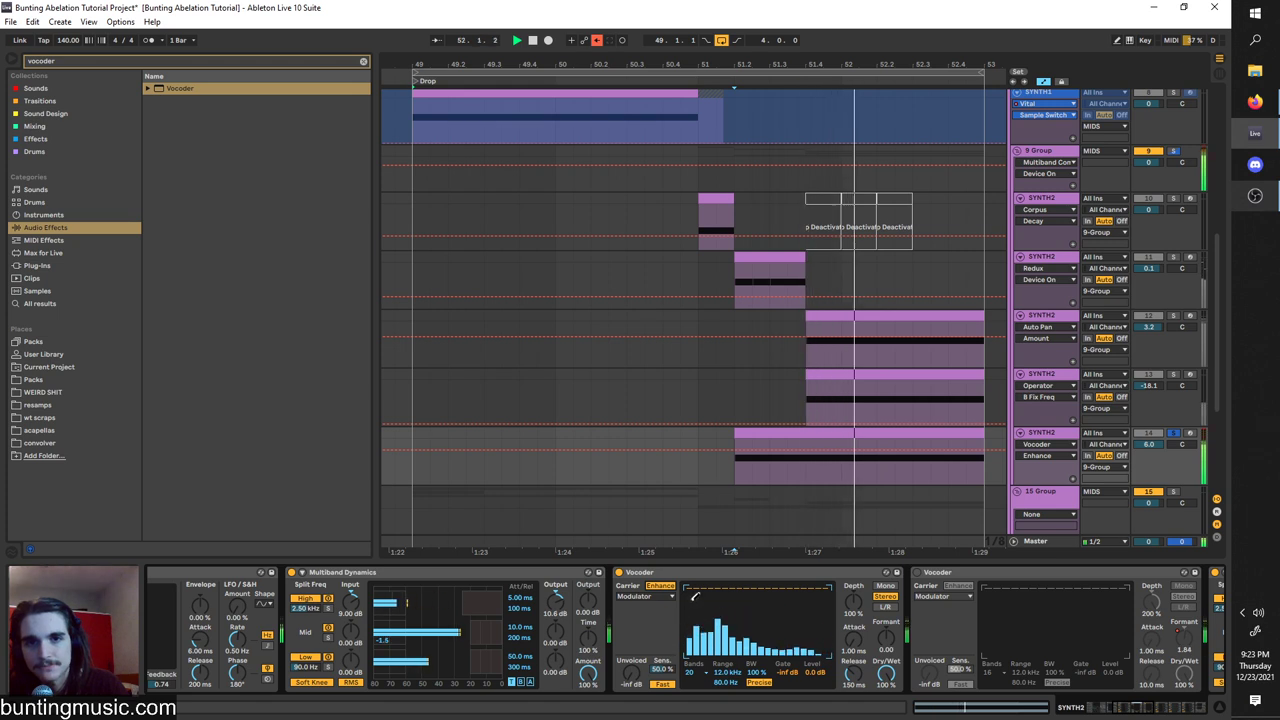
key("space")
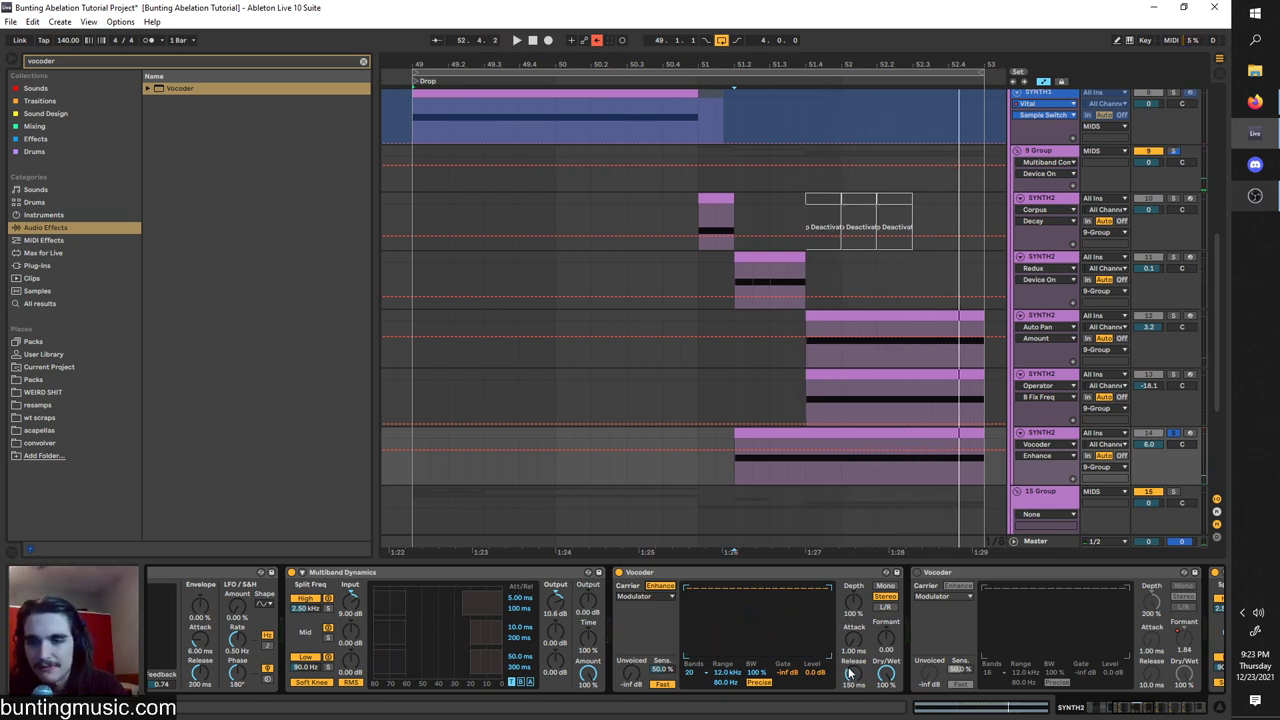
Set the new Vocoder's release to 10 ms and depth to 200 % while auditioning track 14.
key("space")
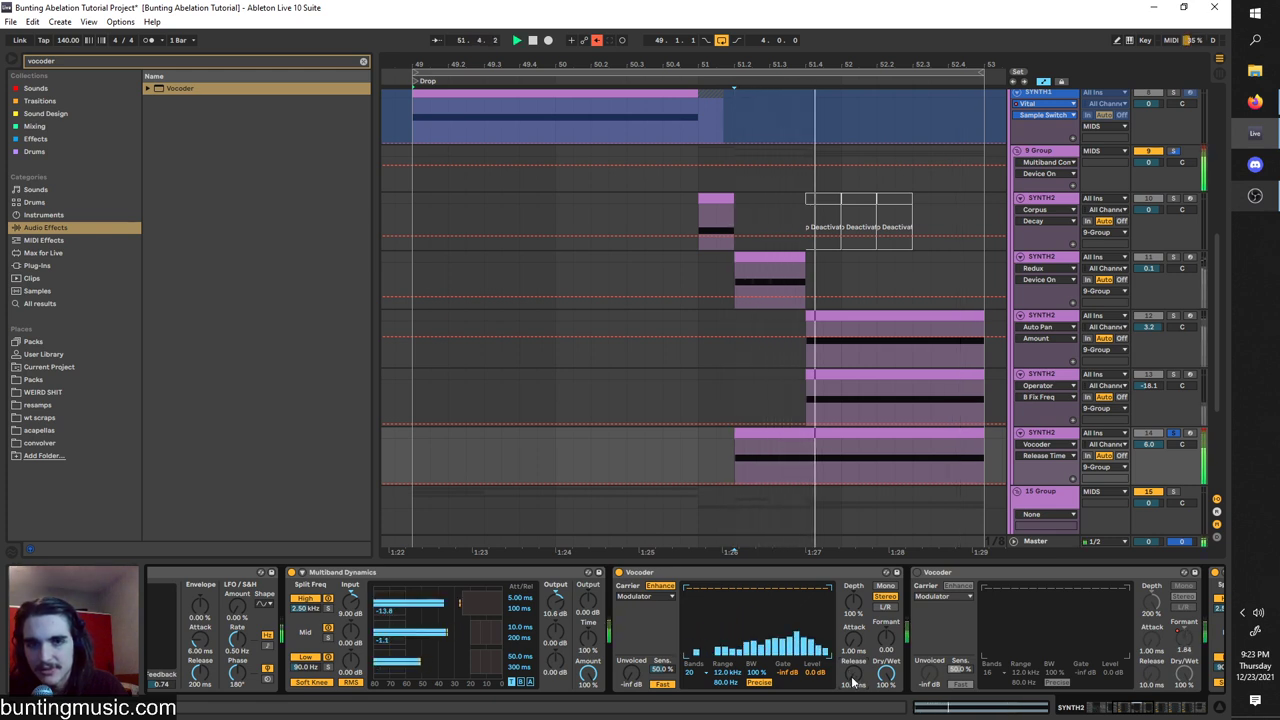
key("space")
key("space")
key("space")
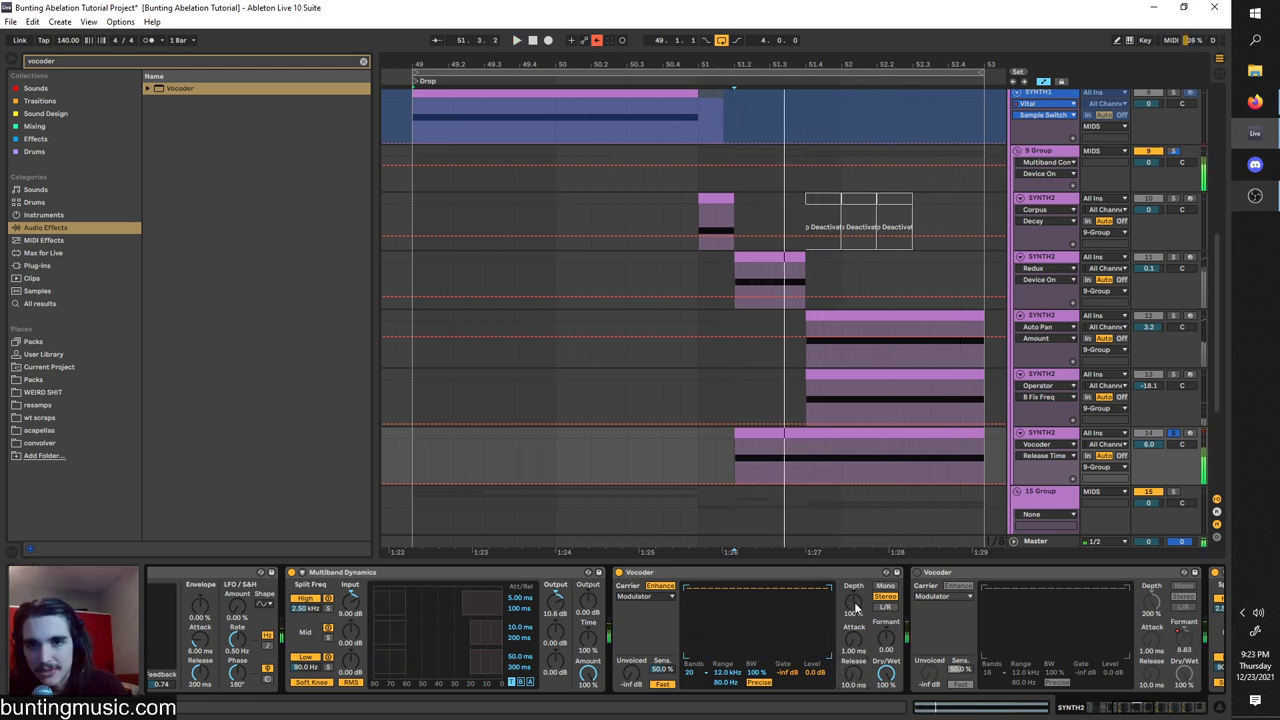
key("space")
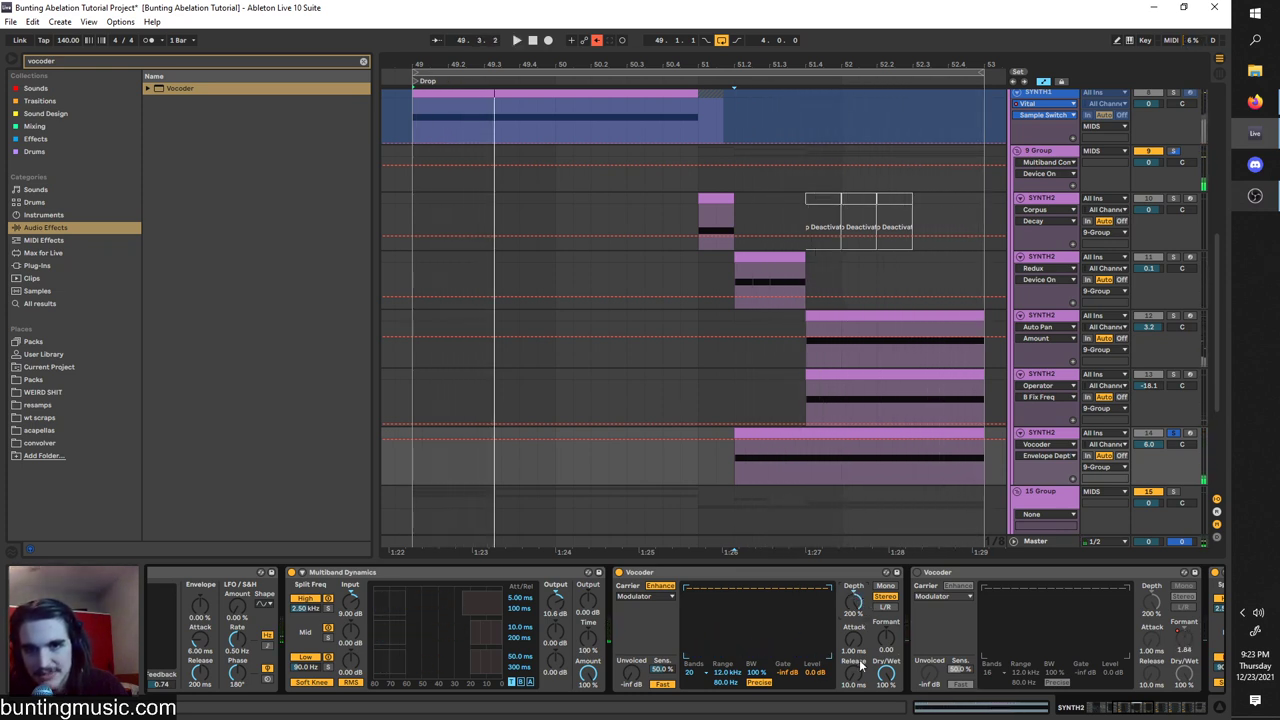
Try the new Vocoder with 8 and 40 bands during playback and return it to 20 bands.
left_click(700, 676)
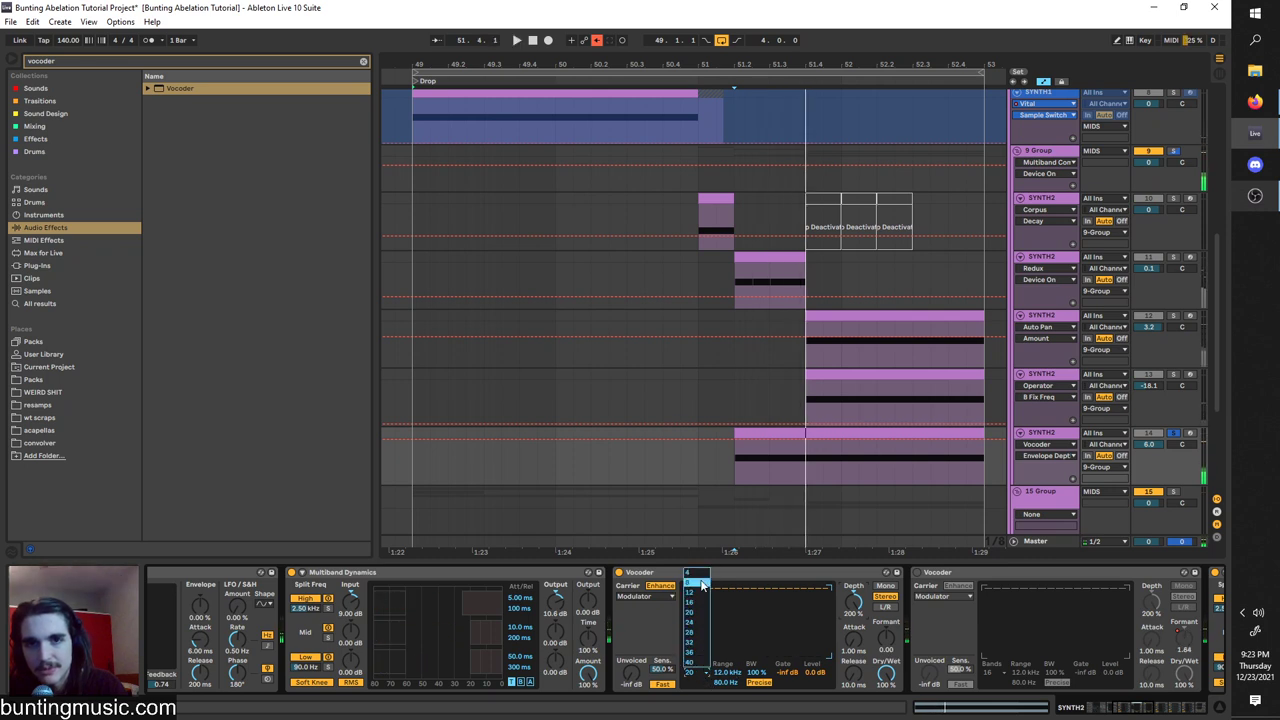
left_click(702, 583)
key("space")
key("space")
left_click(702, 676)
left_click(693, 663)
key("space")
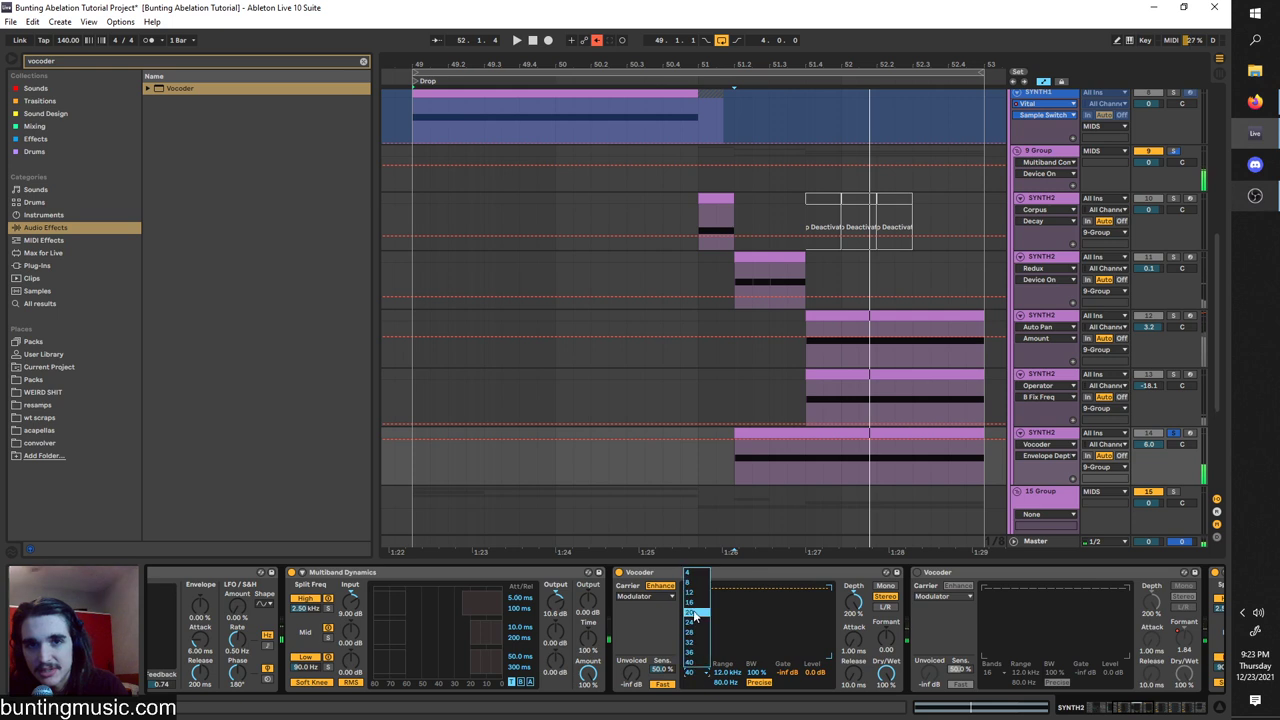
left_click(695, 614)
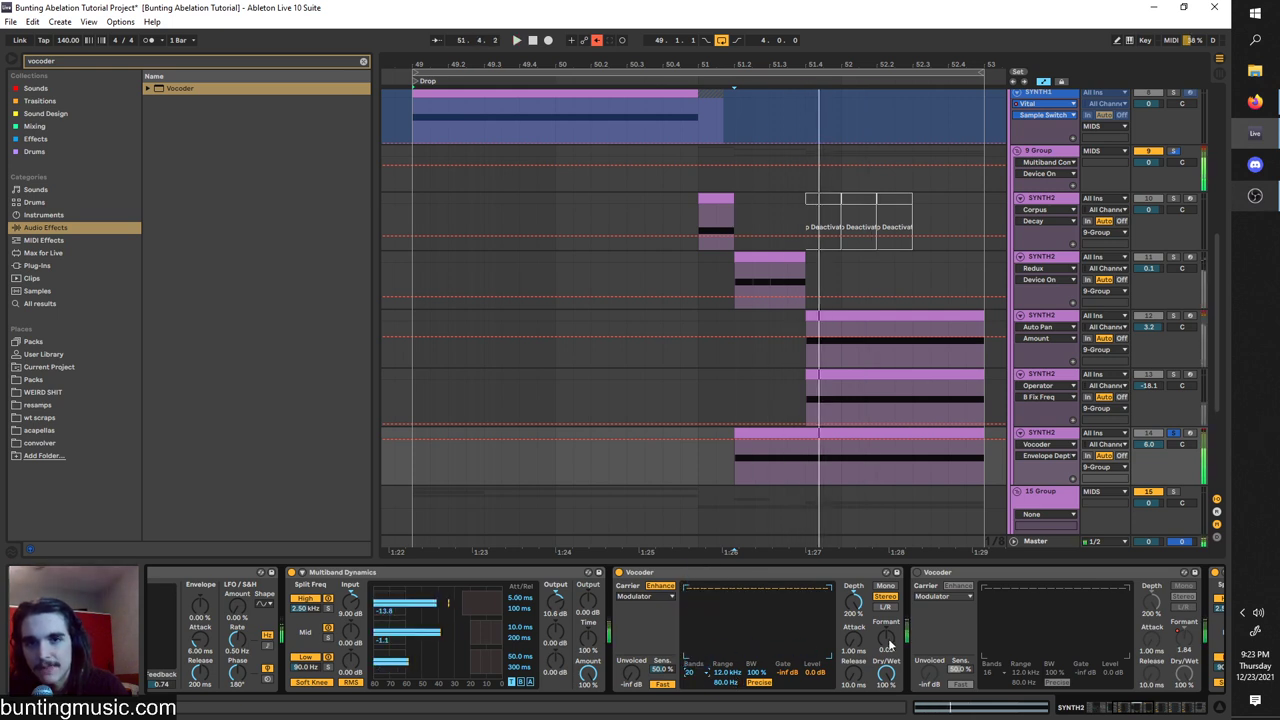
Draw Formant Shift automation for the new Vocoder over track 14's clip, rising briefly, dipping and climbing back, and audition it.
left_click(735, 462)
key("space")
mouse_move(770, 462)
left_mouse_down()
mouse_move(770, 450)
mouse_move(841, 478)
left_mouse_up()
key("space")
key("space")
left_click_drag(966, 478, 984, 456)
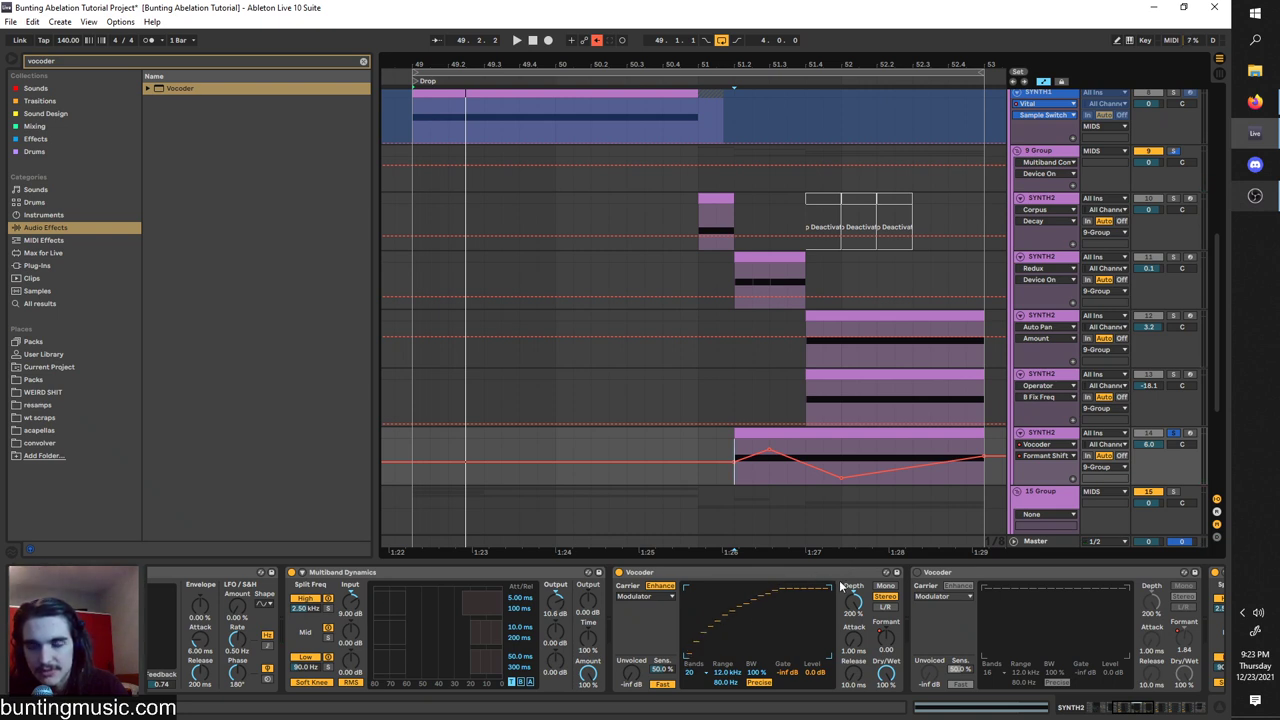
key("space")
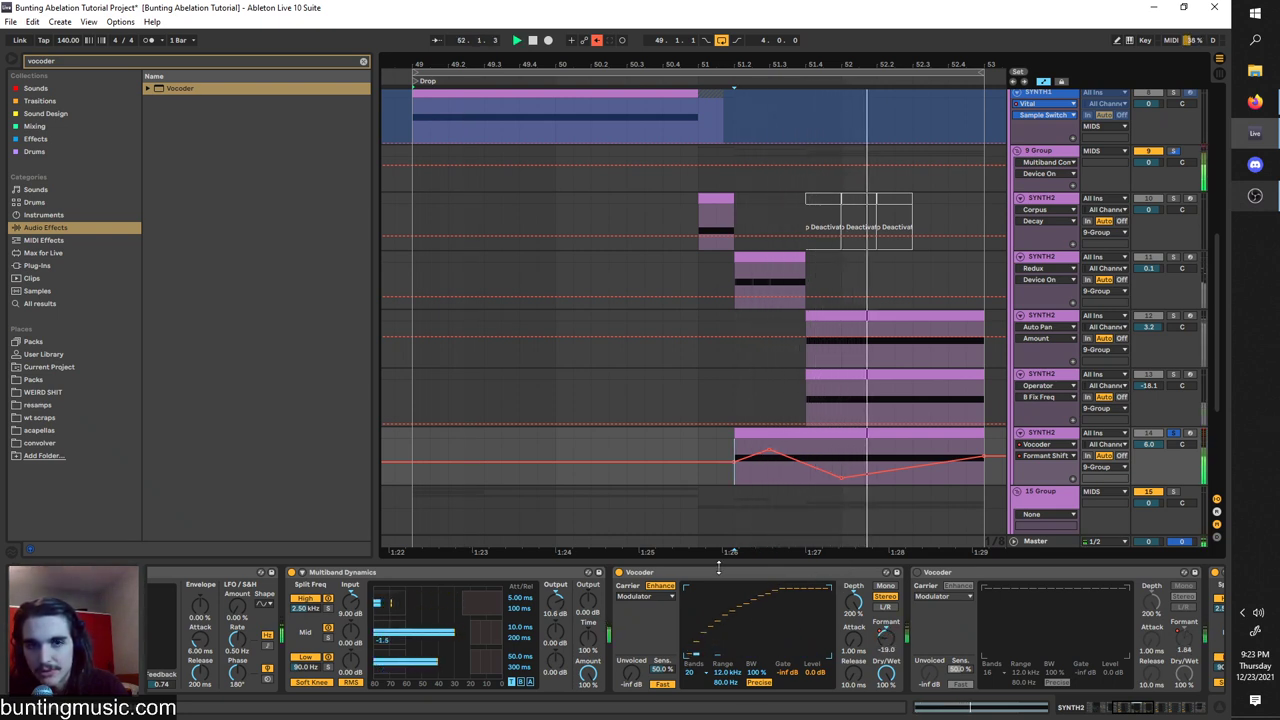
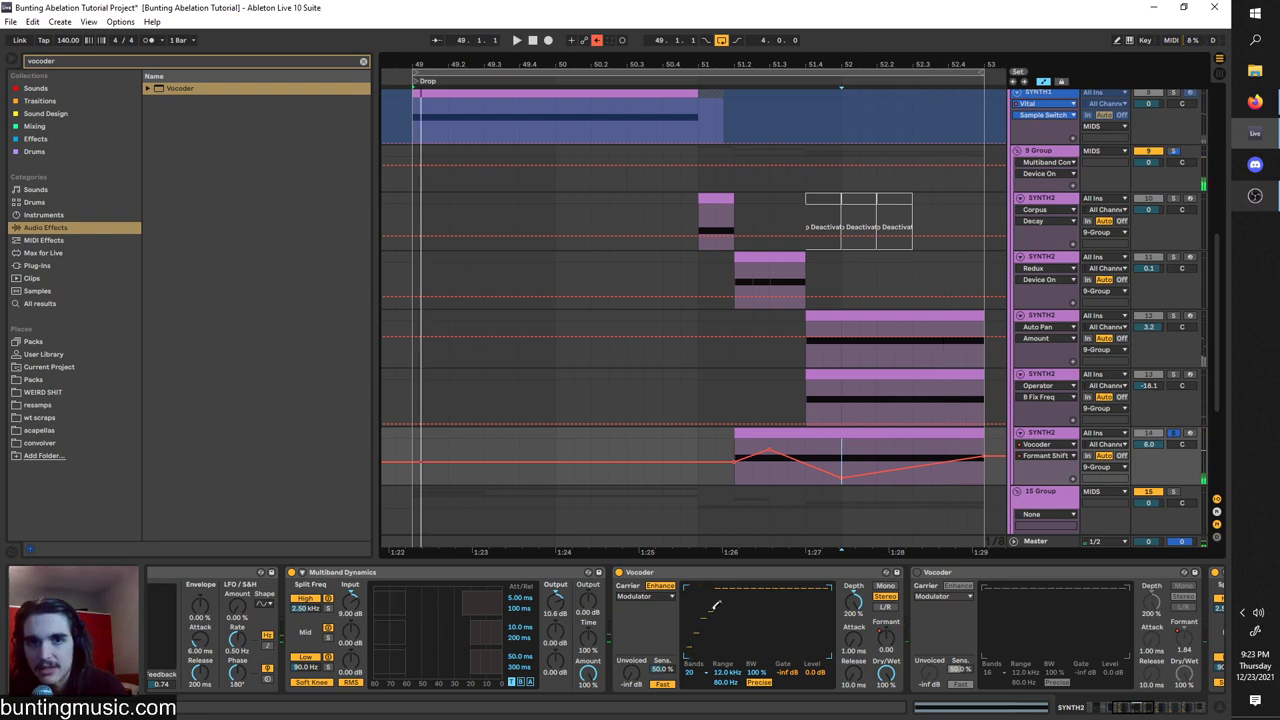
Review the Multiband Dynamics, OTT and Auto Filter at the end of track 14's chain while auditioning it.
scroll(1100, 668, "down", 2)
left_click_drag(1123, 710, 1158, 708)
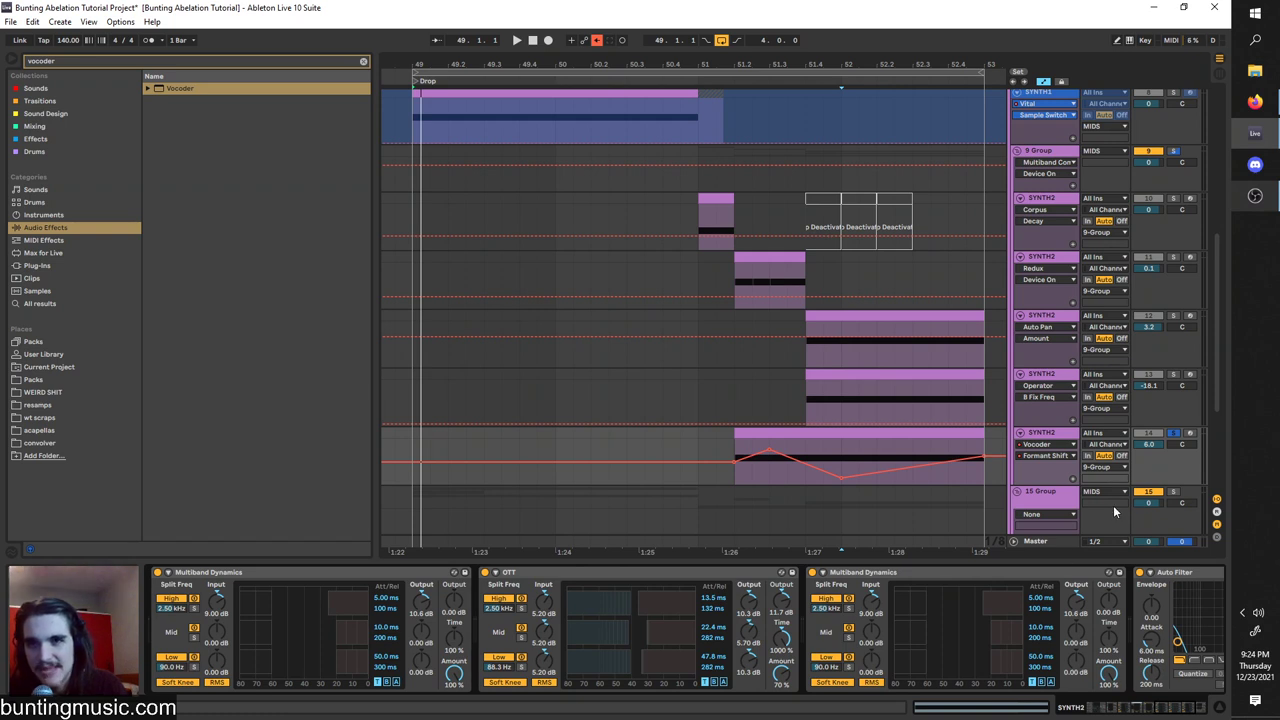
key("space")
scroll(1053, 636, "down", 2)
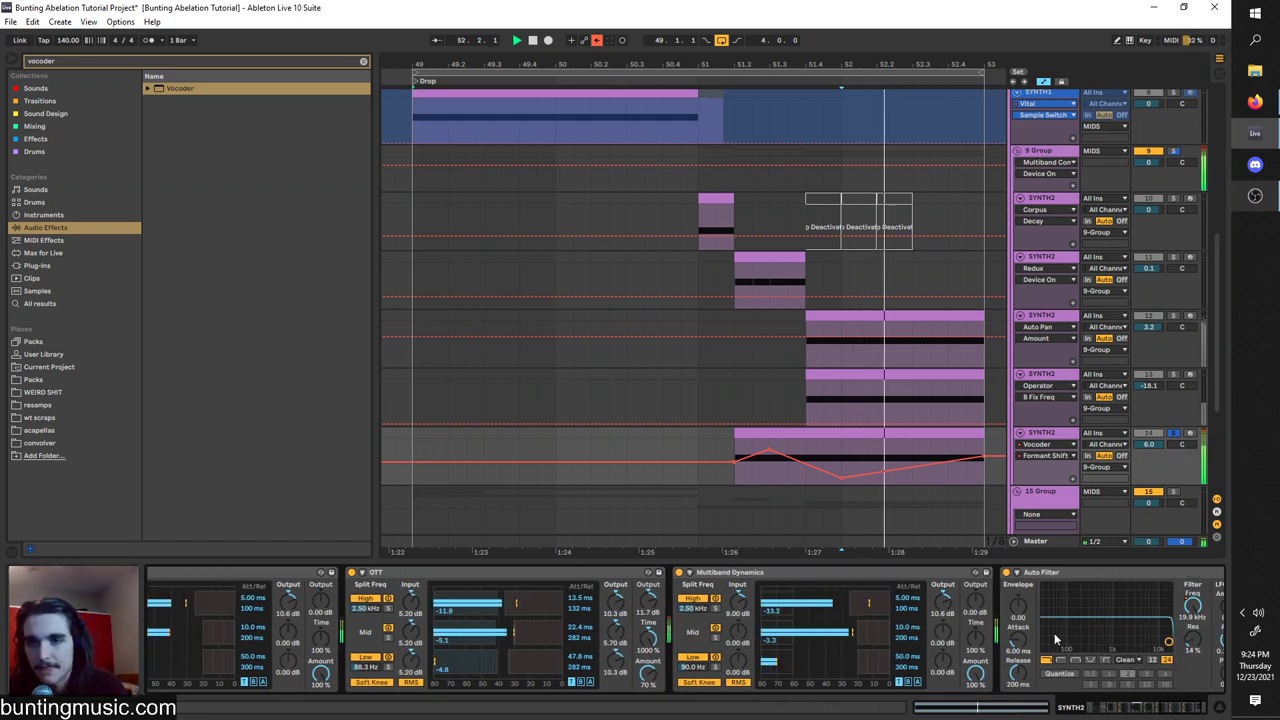
key("space")
Turn off the solo on track 14 and audition all the SYNTH2 layers of the group together.
left_click(1157, 434)
key("space")
left_click(1172, 434)
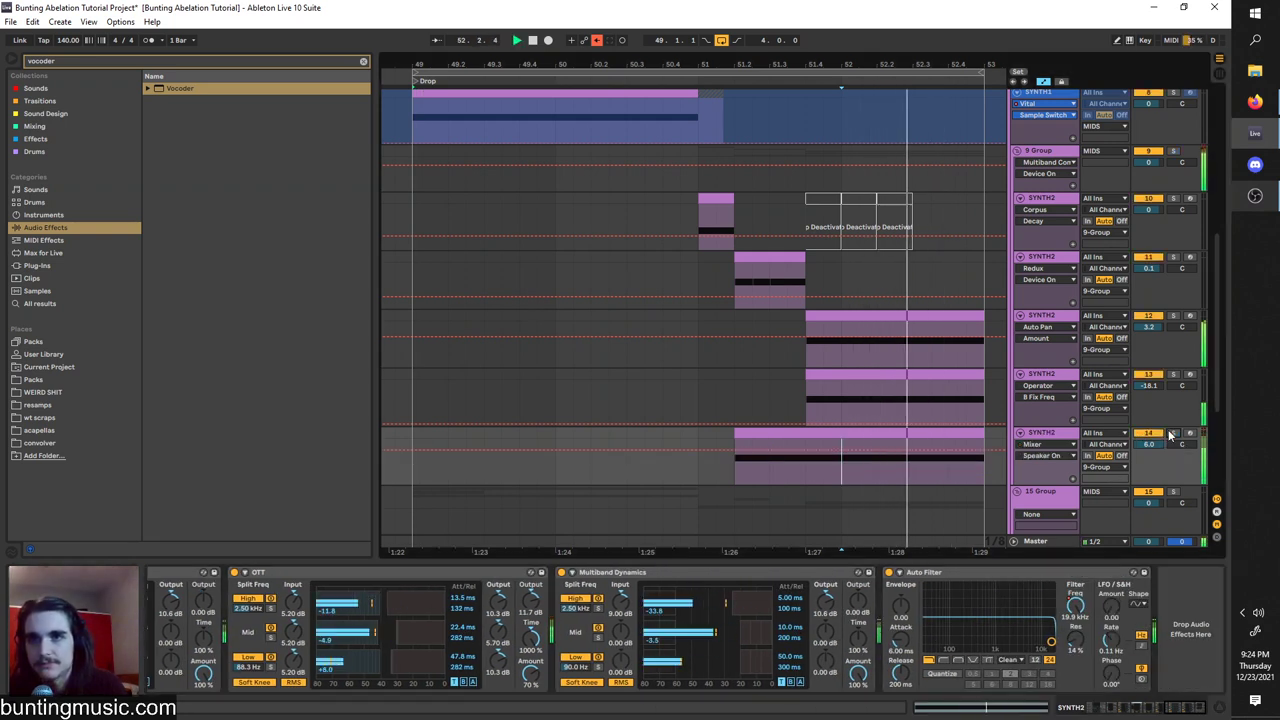
left_click(798, 463)
key("space")
key("space")
left_click(700, 331)
key("space")
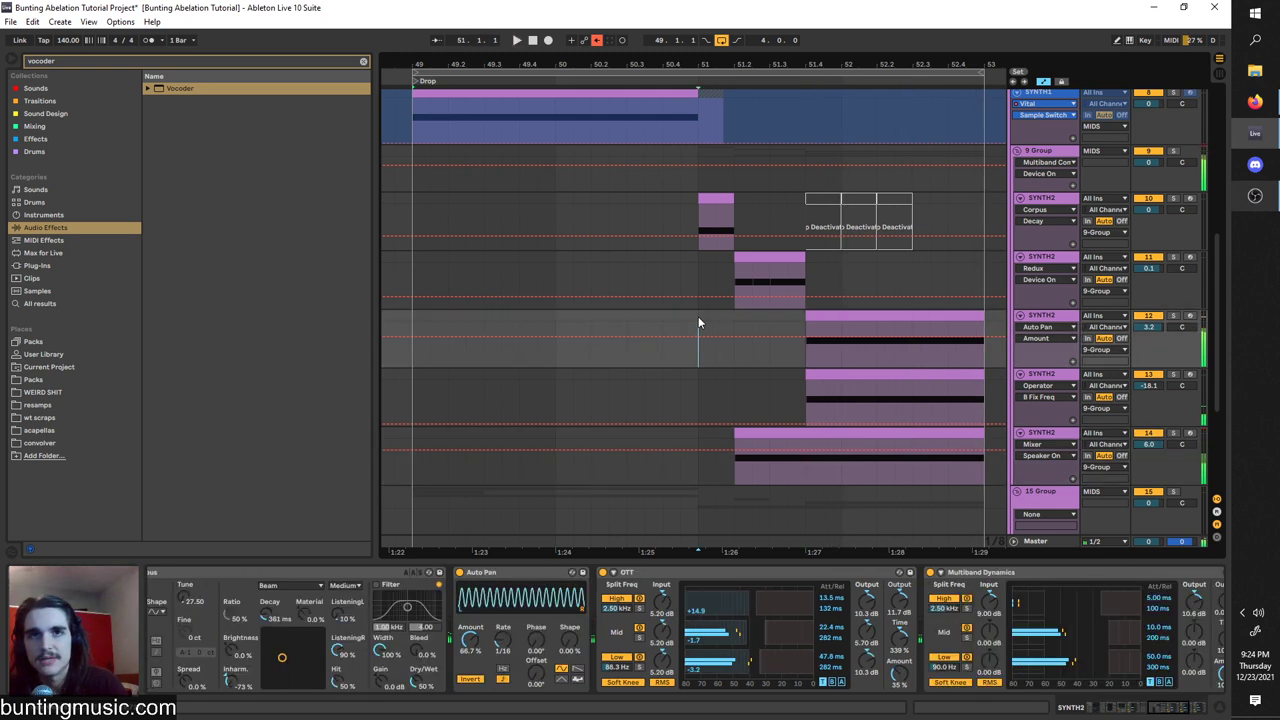
Solo and duplicate the first SYNTH2 track, number 10.
left_click(1060, 202)
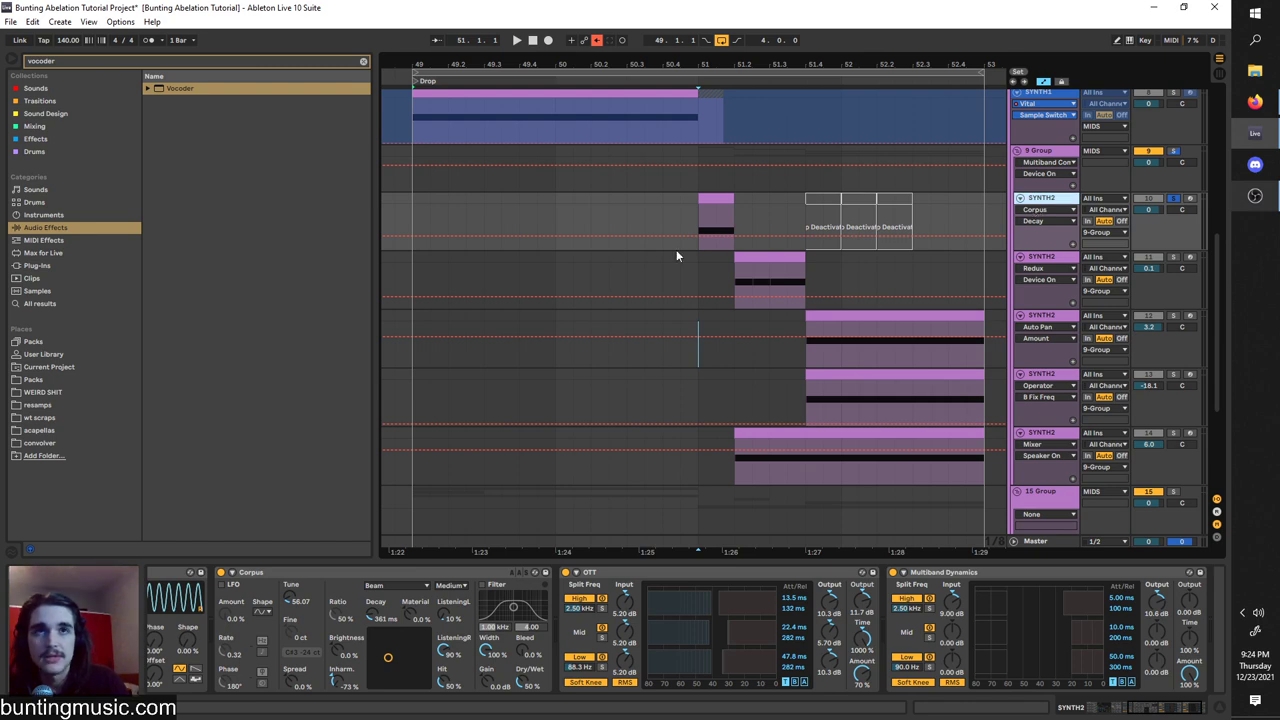
key("ctrl+d")
scroll(640, 303, "up", 2)
left_click(413, 249)
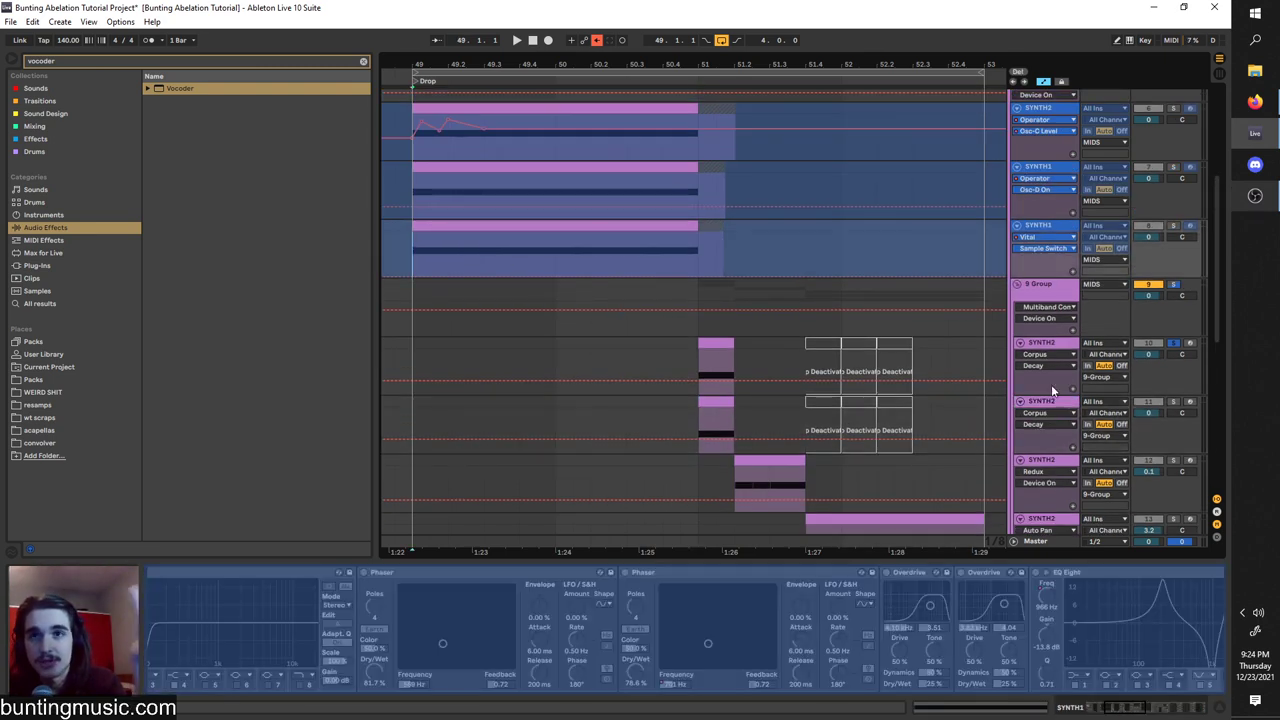
Replace the Operator on the duplicated SYNTH2 track with the Vital plug-in, searching the plug-ins for "vit".
left_click(1039, 404)
left_click(239, 574)
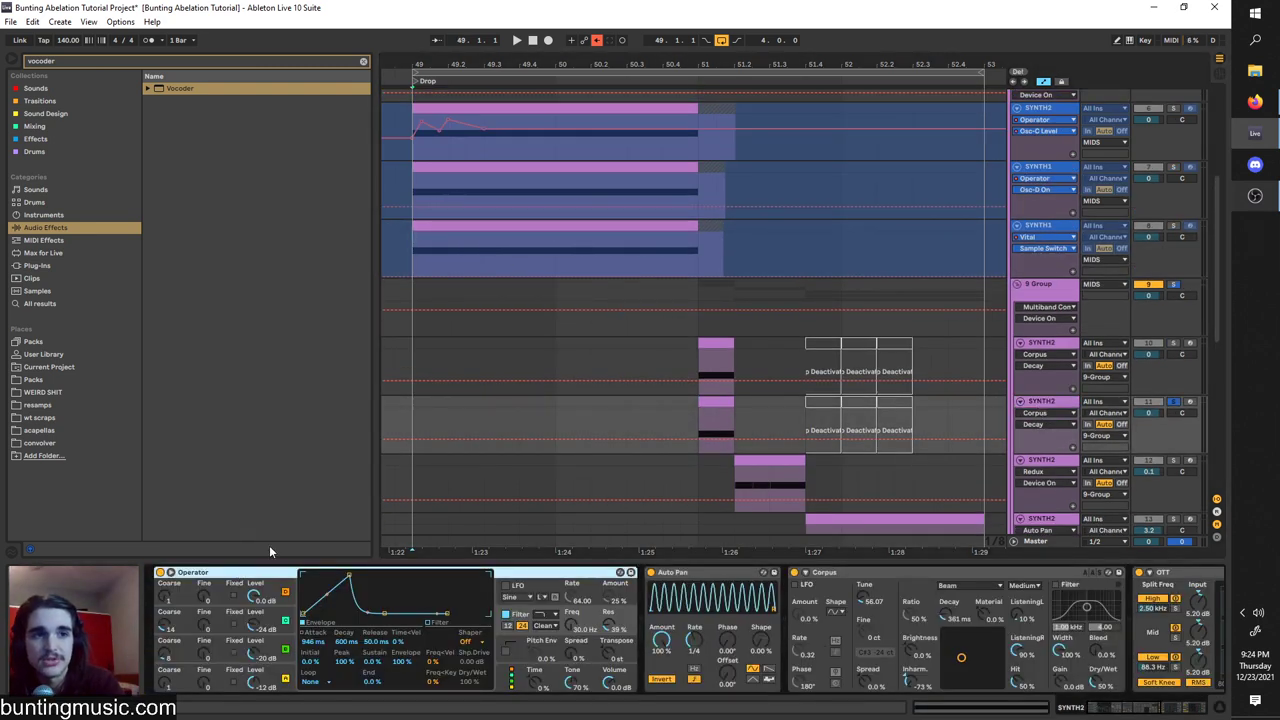
key("Delete")
key("ctrl+f")
type("vit")
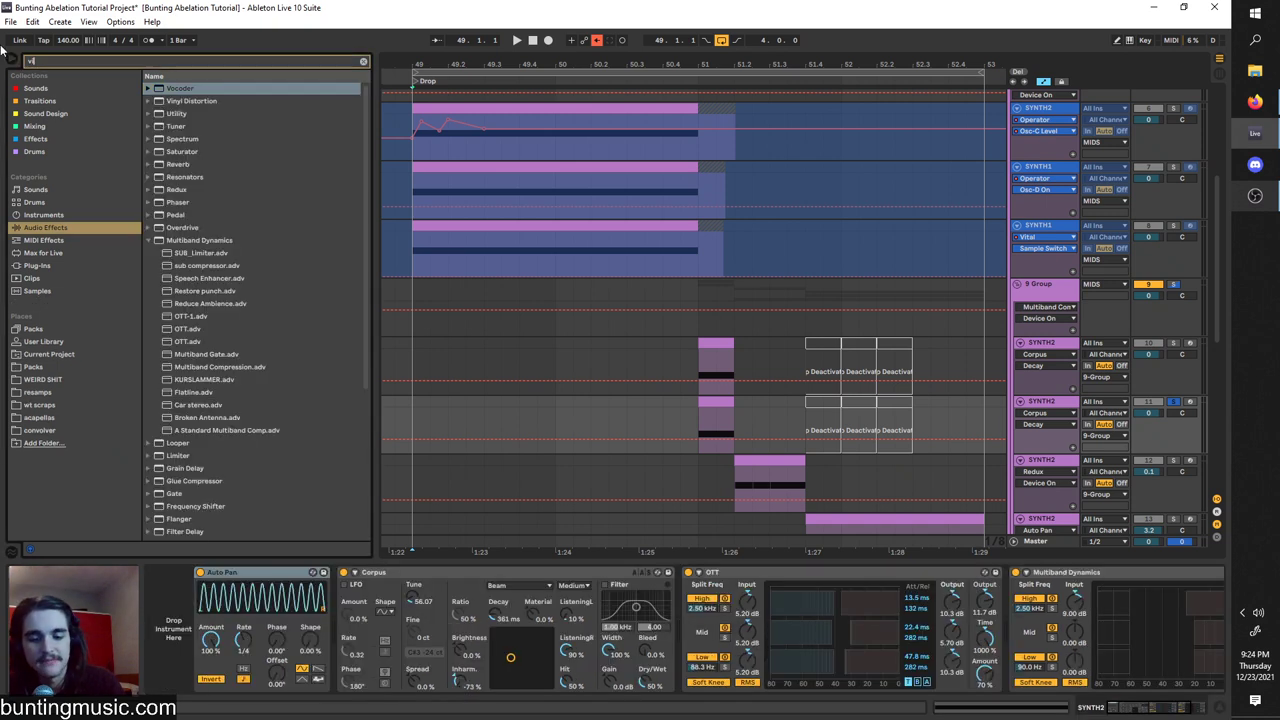
left_click(71, 265)
left_click_drag(171, 125, 189, 573)
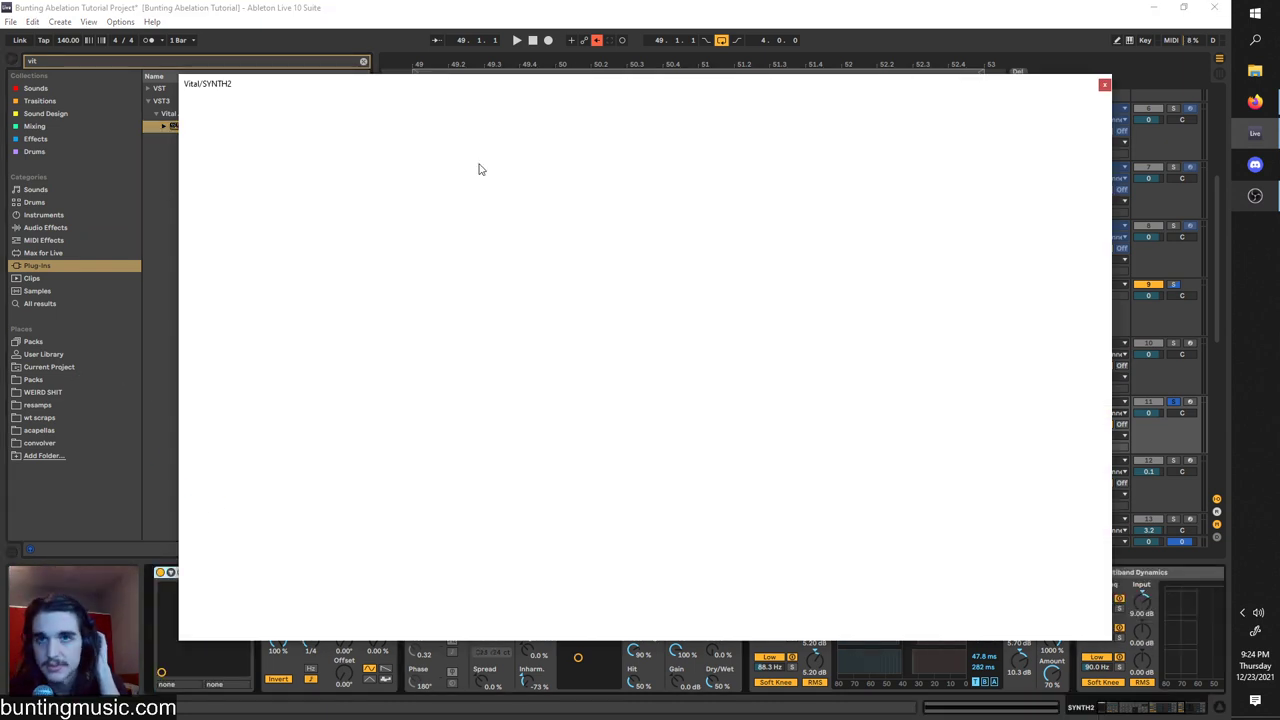
Audition Vital's initial sound and load the Basic Shapes wavetable into oscillator 1.
left_click_drag(499, 96, 478, 499)
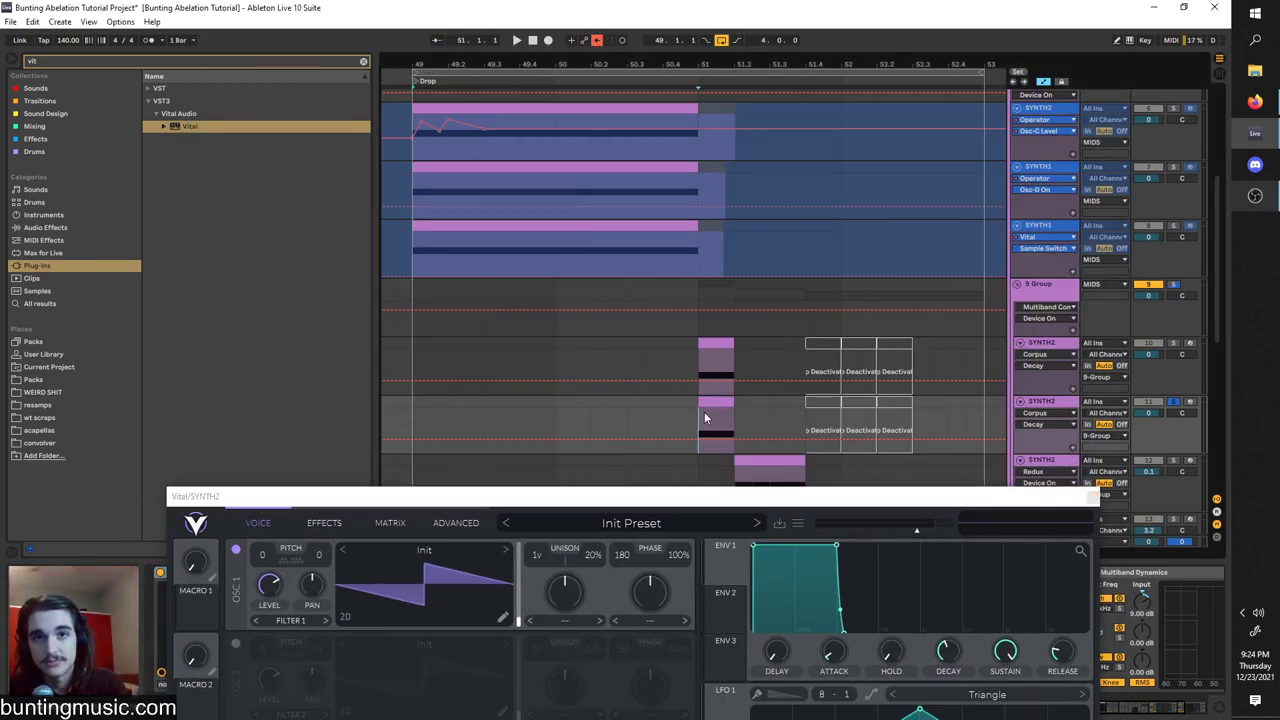
key("space")
left_click_drag(619, 496, 608, 60)
left_click(440, 113)
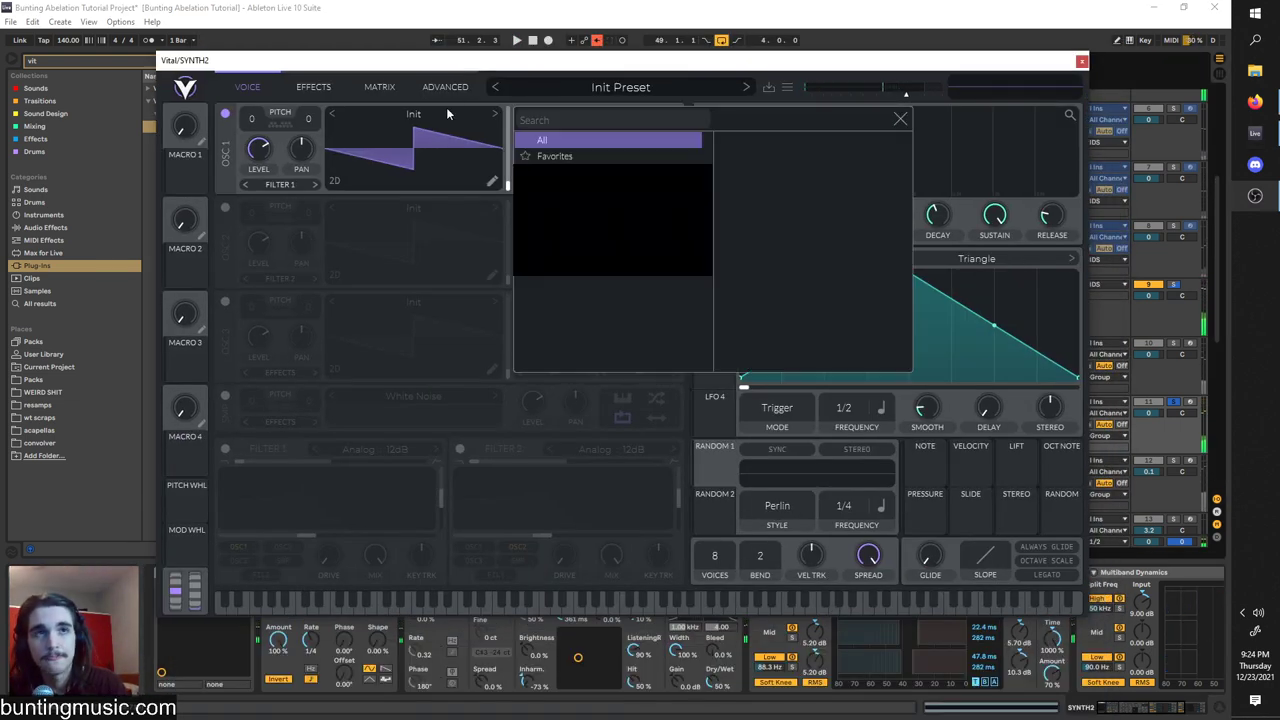
left_click(760, 140)
left_click(899, 119)
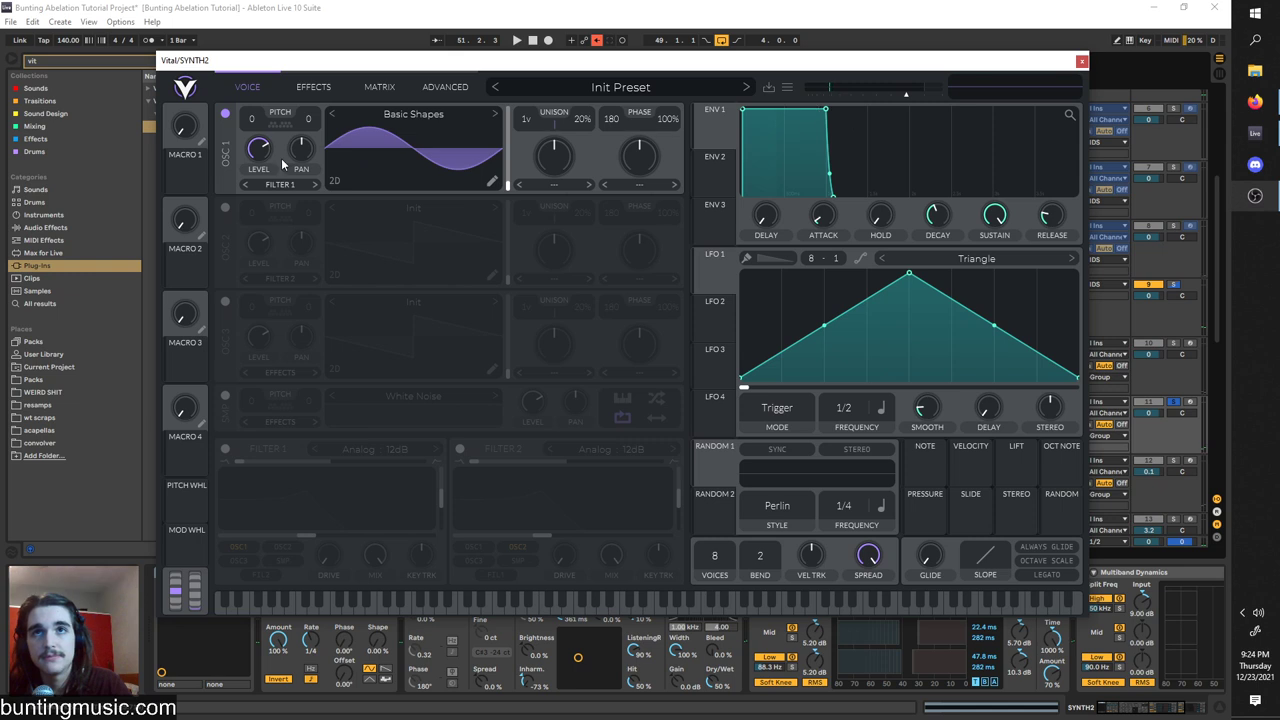
Switch on Vital's oscillator 2 and load the Harmonic Series wavetable into it.
left_click(224, 208)
left_click(413, 208)
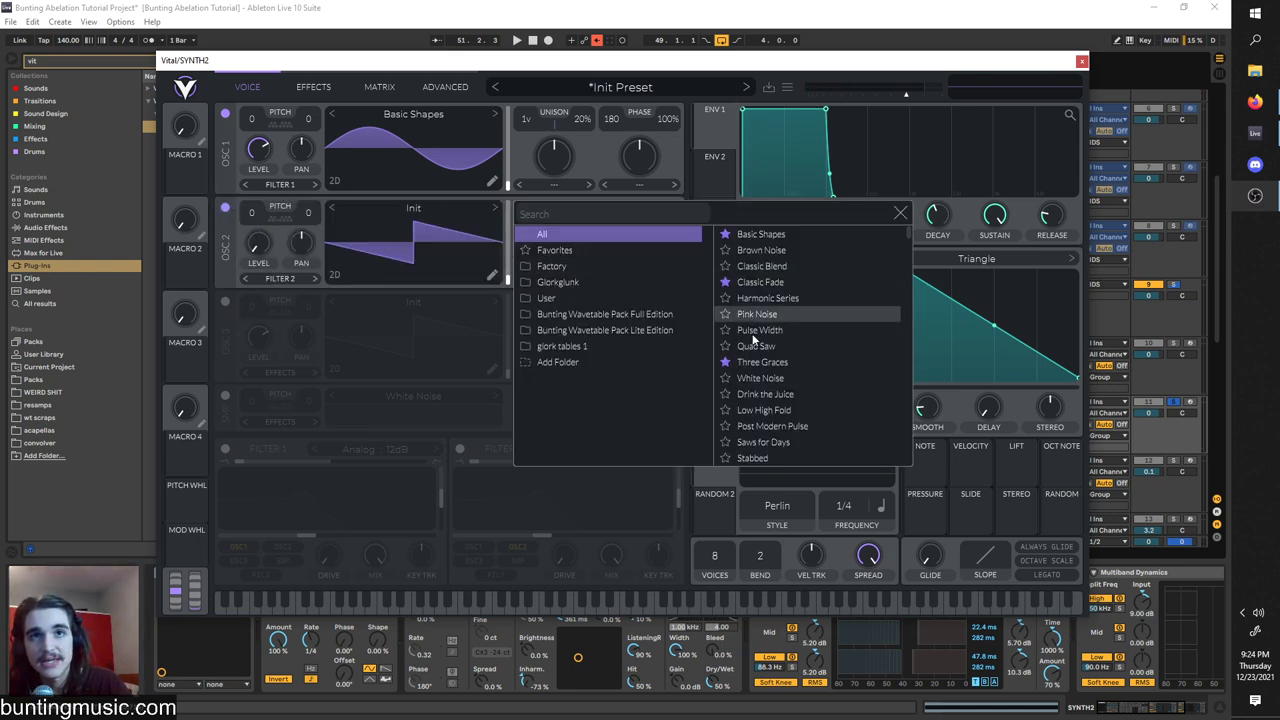
left_click(768, 298)
left_click(900, 213)
Set oscillator 1's distortion type to FM Osc 2, adjust its amount and audition the sound.
left_click(629, 185)
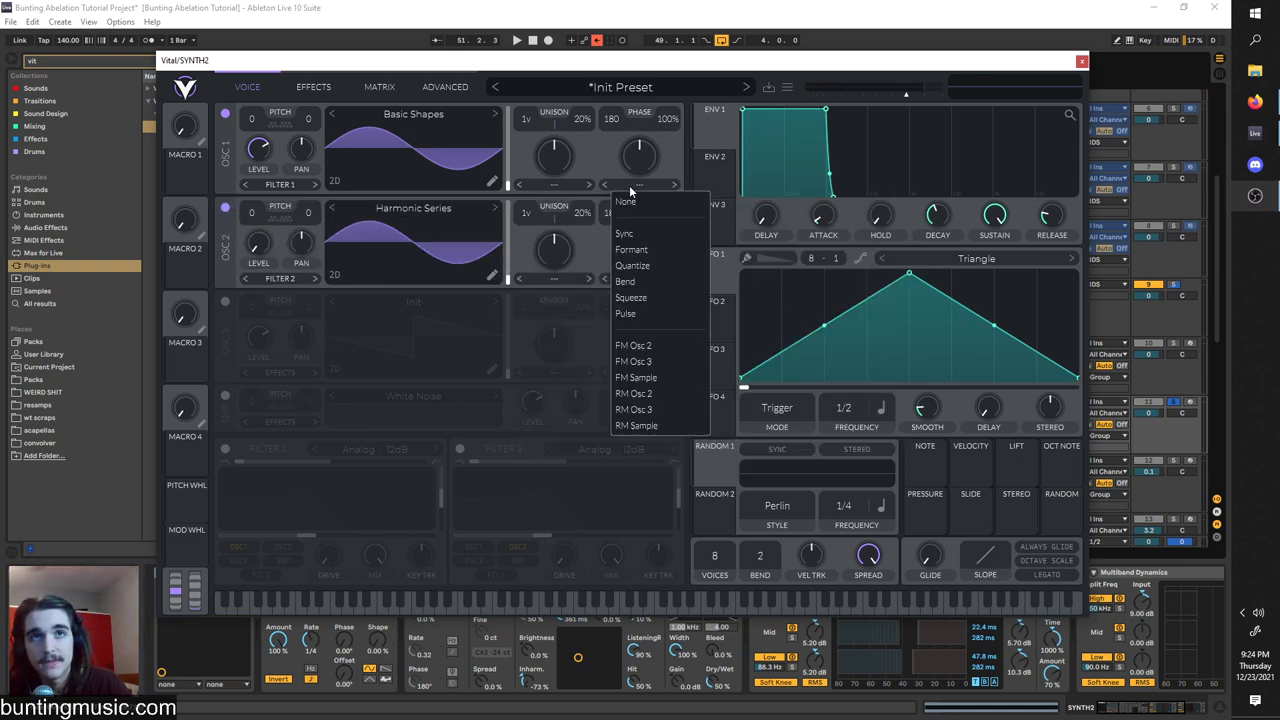
left_click(647, 346)
key("space")
left_click_drag(643, 157, 643, 178)
key("space")
key("space")
key("space")
key("space")
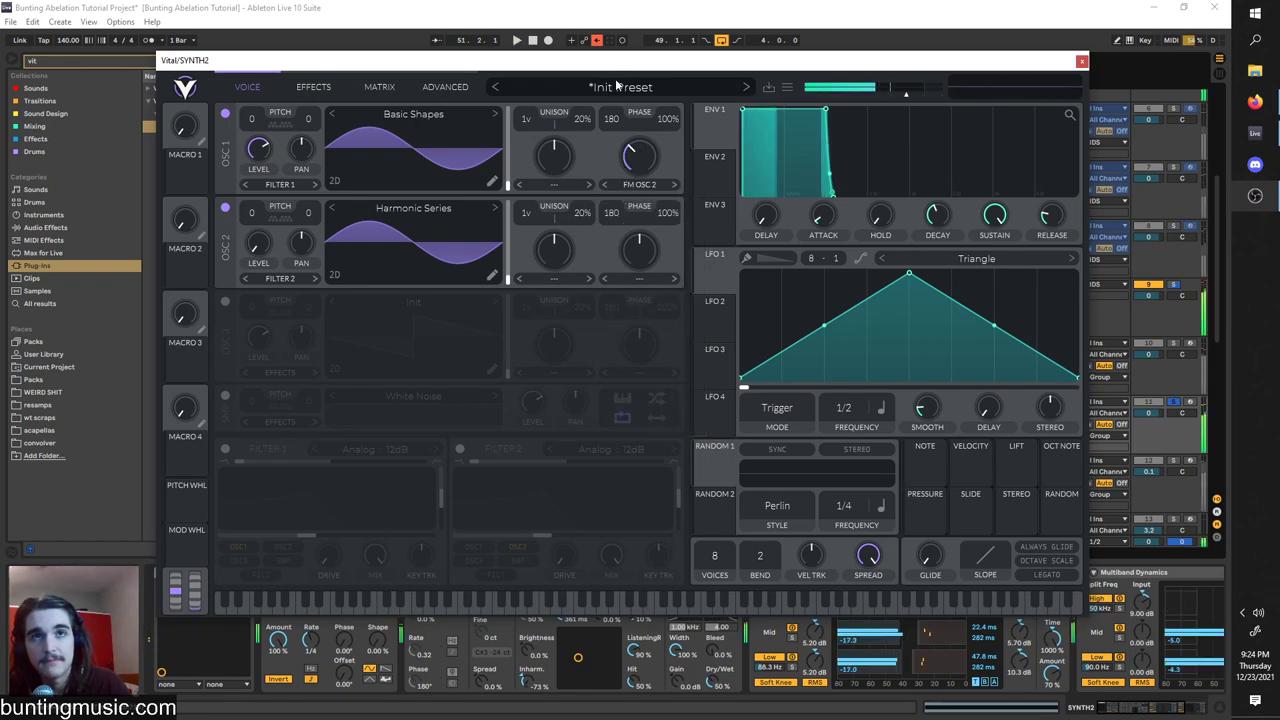
Examine the oscillator tunings, levels and envelopes in the Operator on the original SYNTH2 track 10.
left_click_drag(618, 61, 624, 453)
key("space")
left_click(1048, 347)
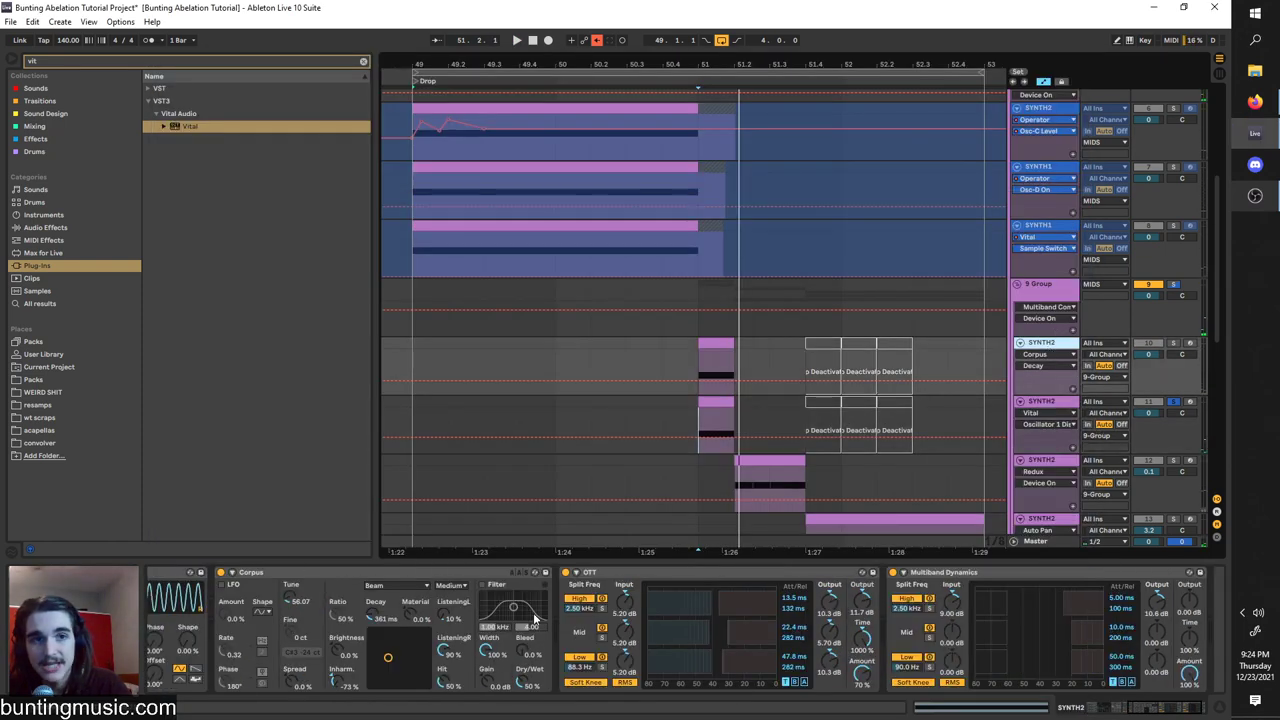
scroll(1127, 686, "up", 6)
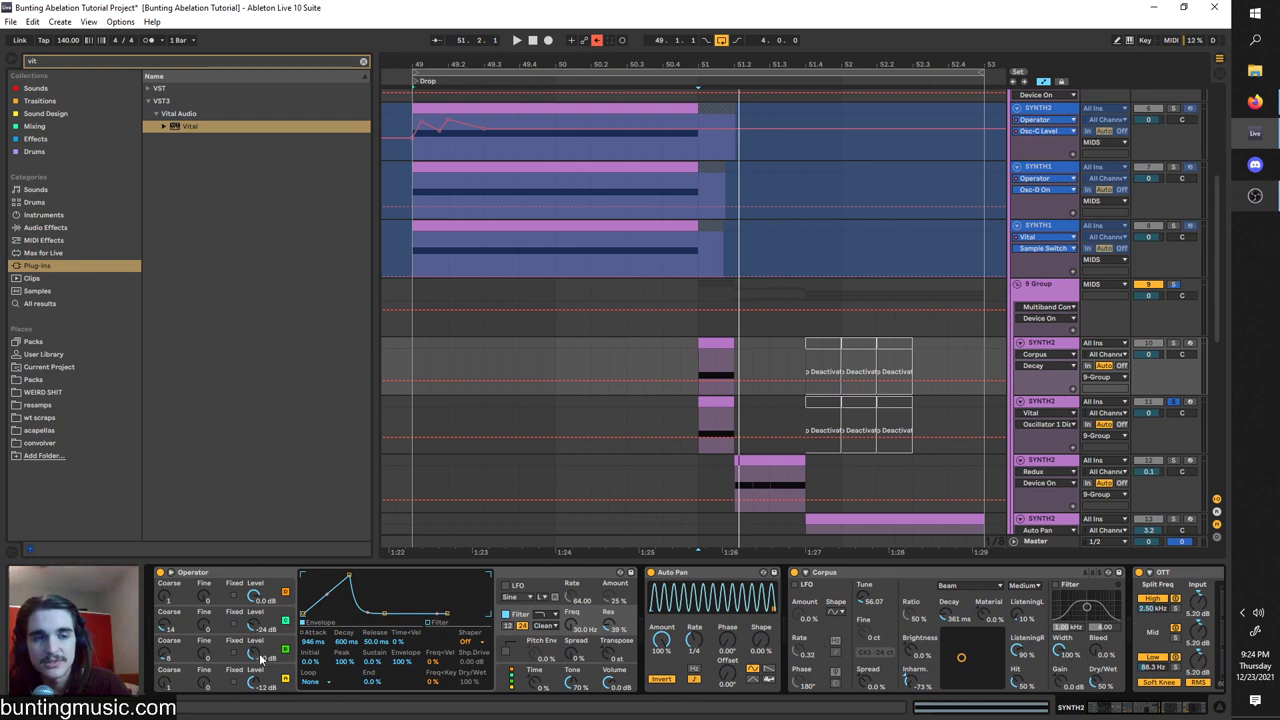
left_click(261, 657)
left_click(304, 626)
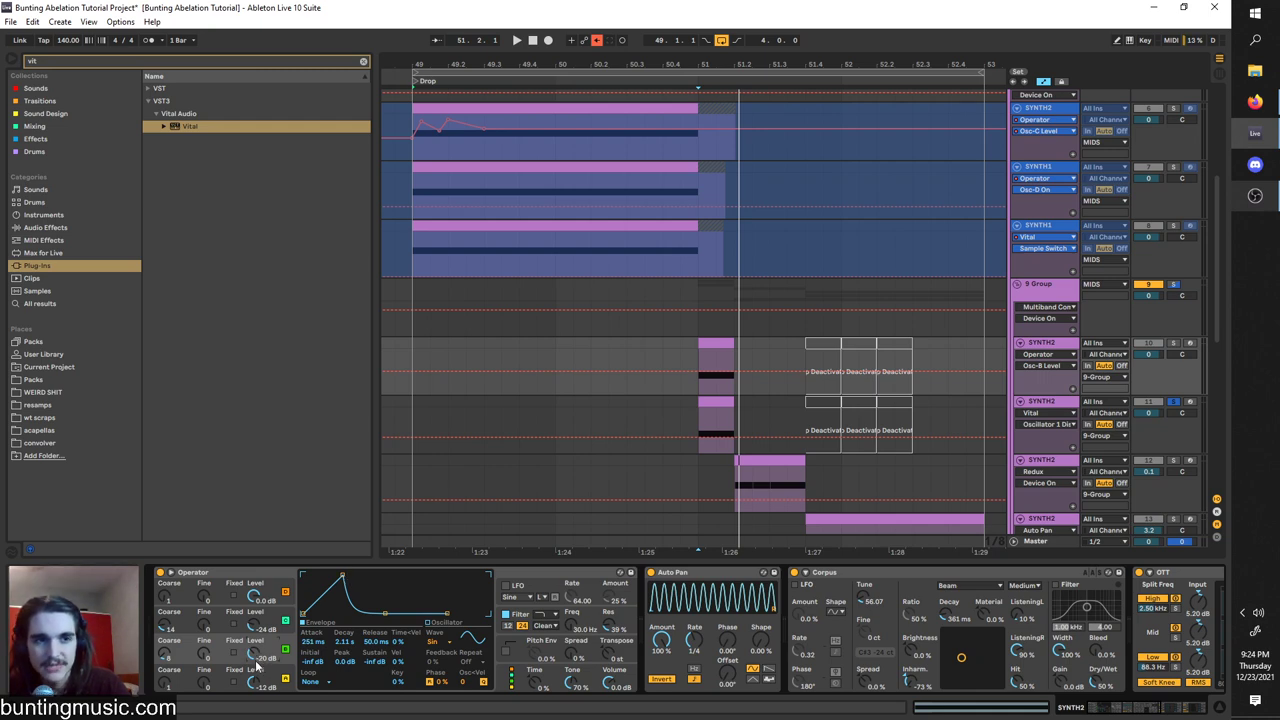
Modulate oscillator 1's FM amount in Vital with LFO 1 and move the LFO peak earlier to about a quarter of the cycle.
left_click(1033, 437)
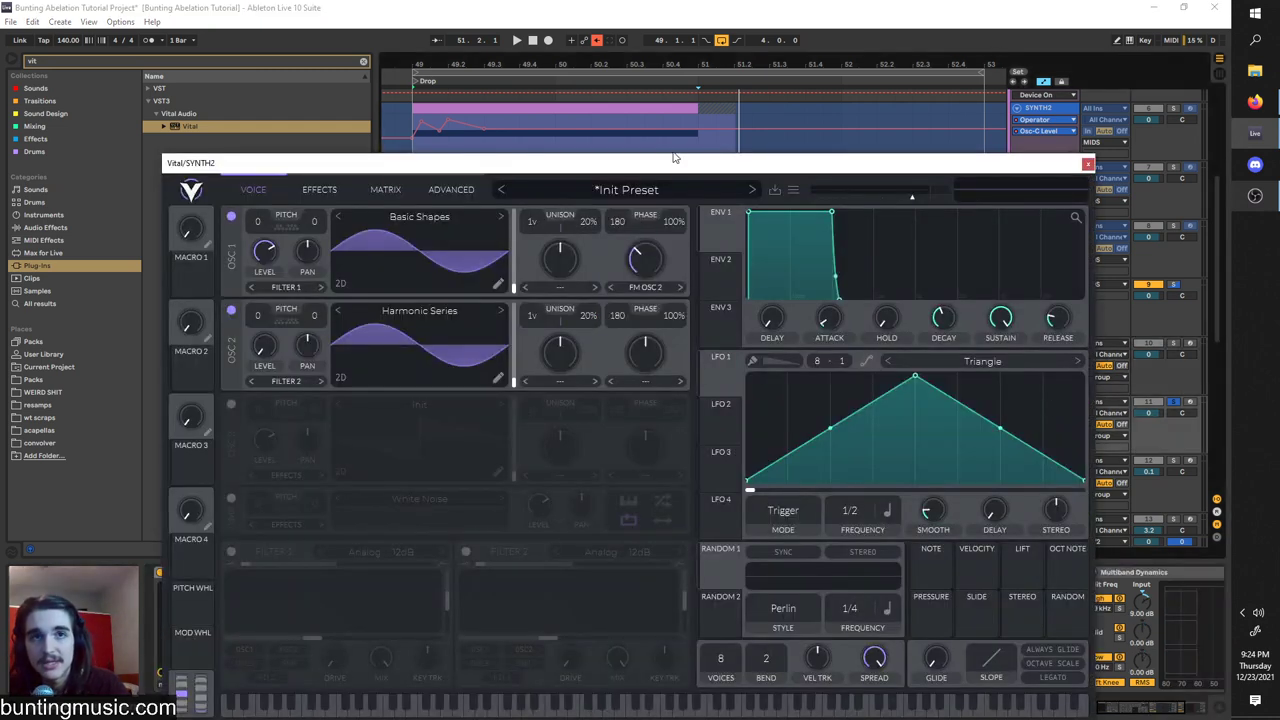
left_click_drag(676, 174, 644, 119)
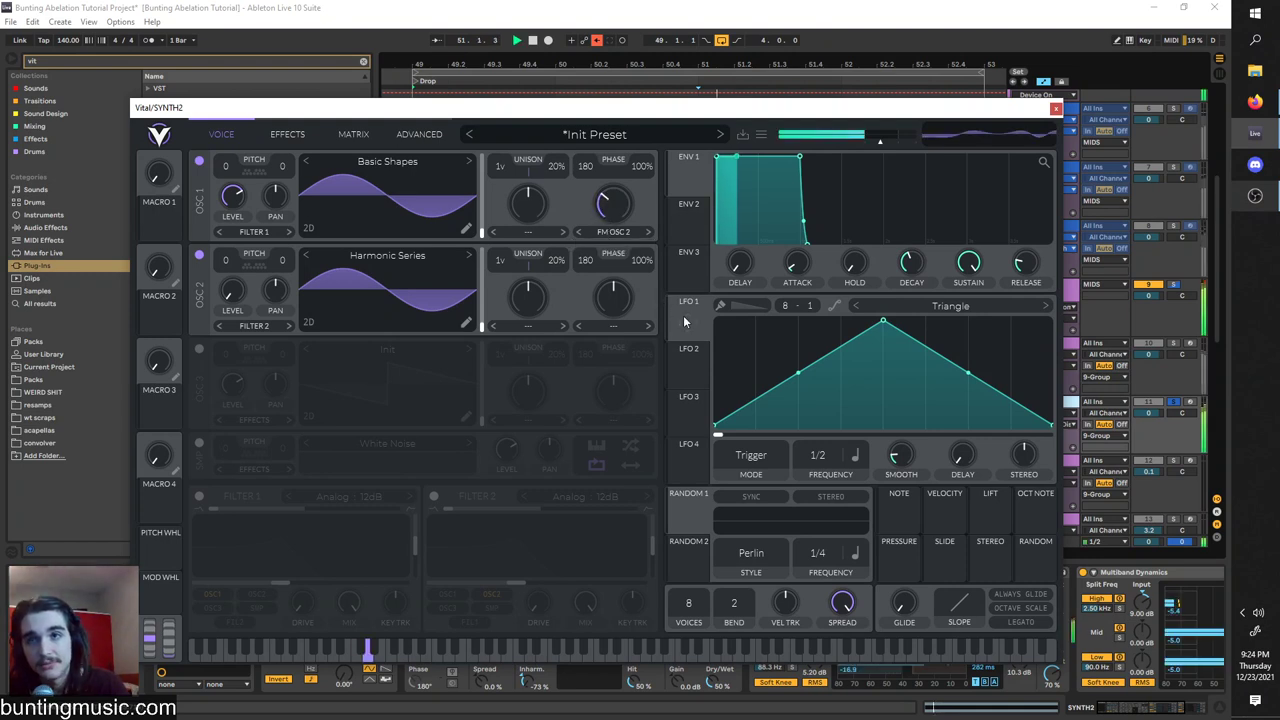
left_click_drag(683, 320, 614, 207)
left_click_drag(614, 207, 614, 227)
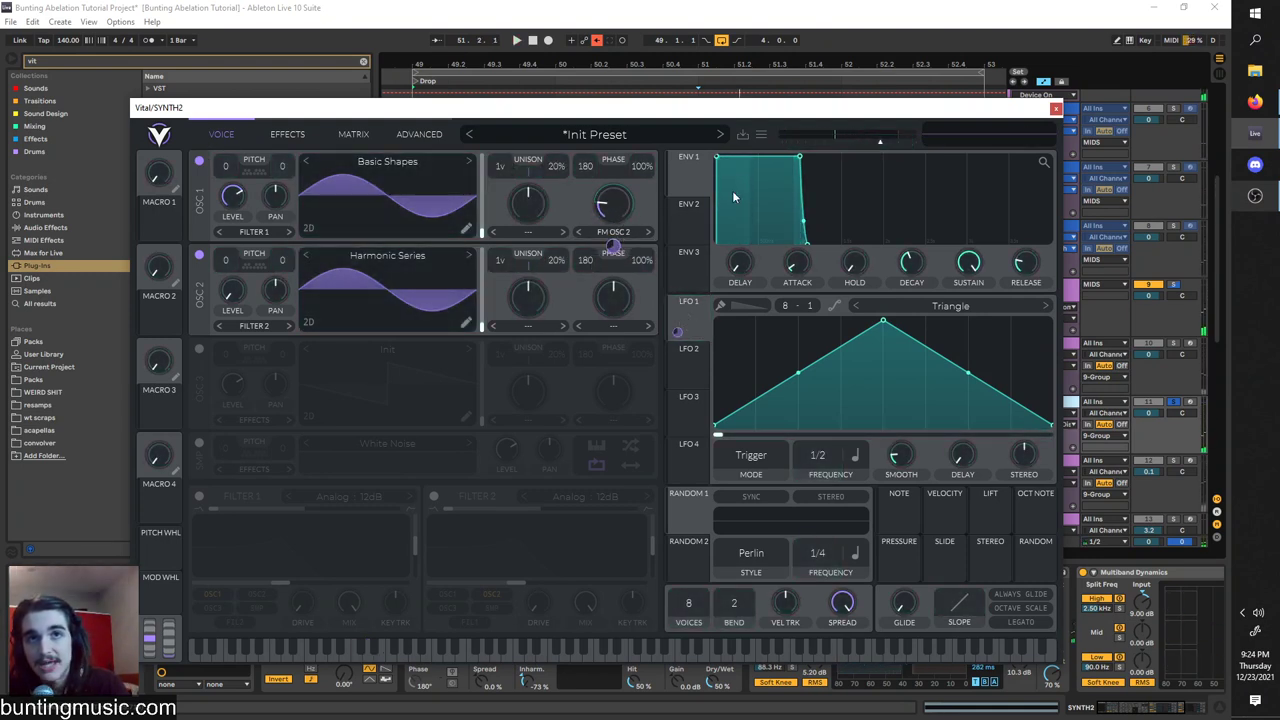
left_click_drag(881, 326, 799, 322)
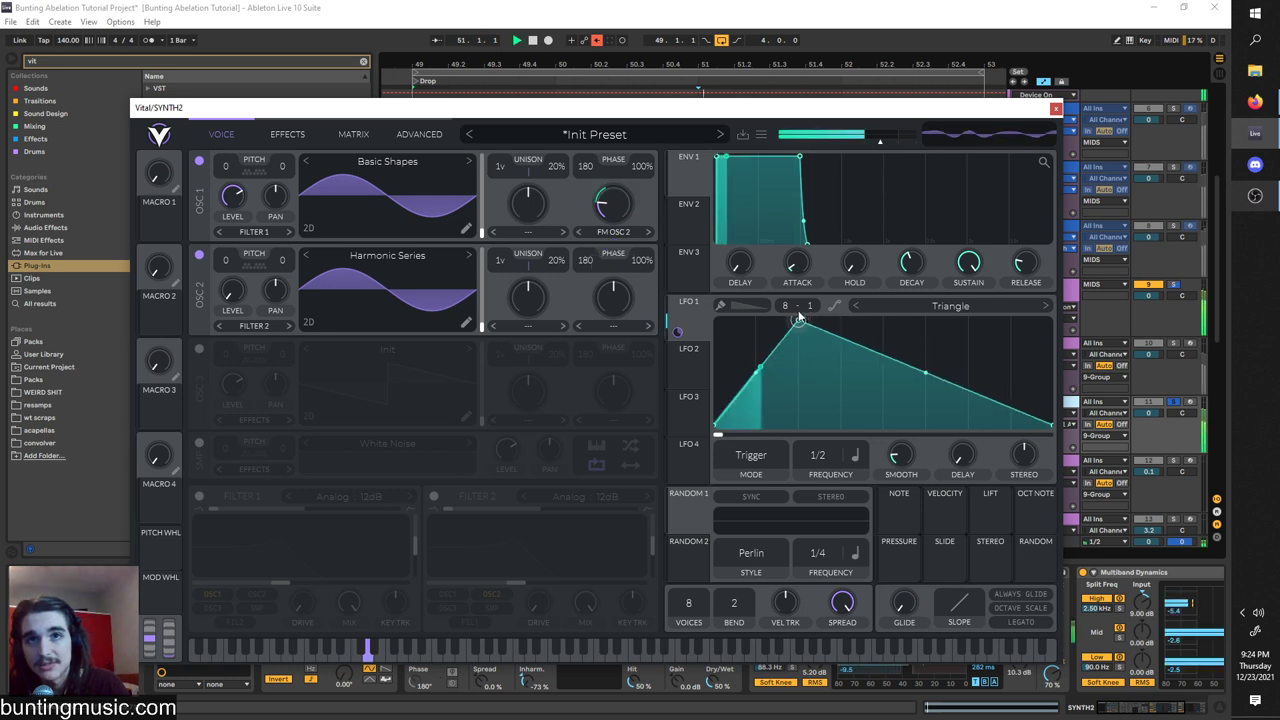
key("space")
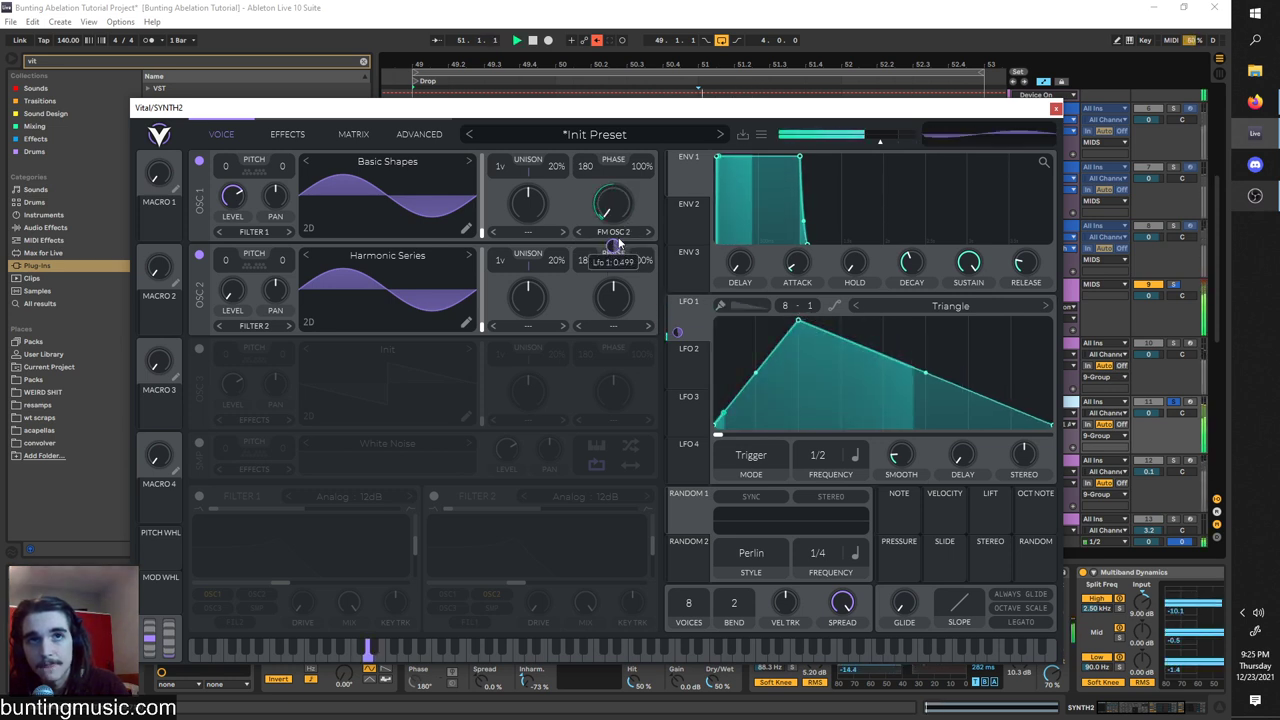
Raise oscillator 2's wavetable position to a higher harmonic and adjust LFO 1's modulation depth on the FM amount.
mouse_move(486, 316)
left_mouse_down()
mouse_move(488, 294)
mouse_move(486, 305)
left_mouse_up()
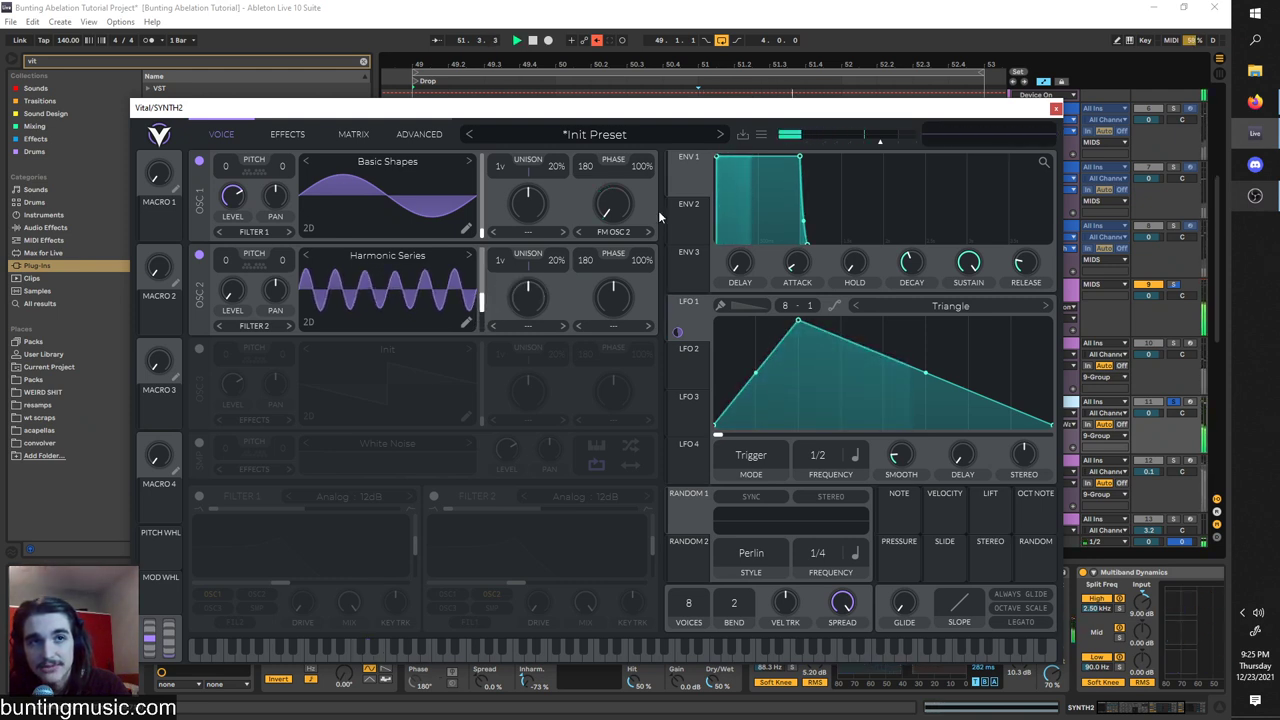
left_click_drag(613, 246, 613, 253)
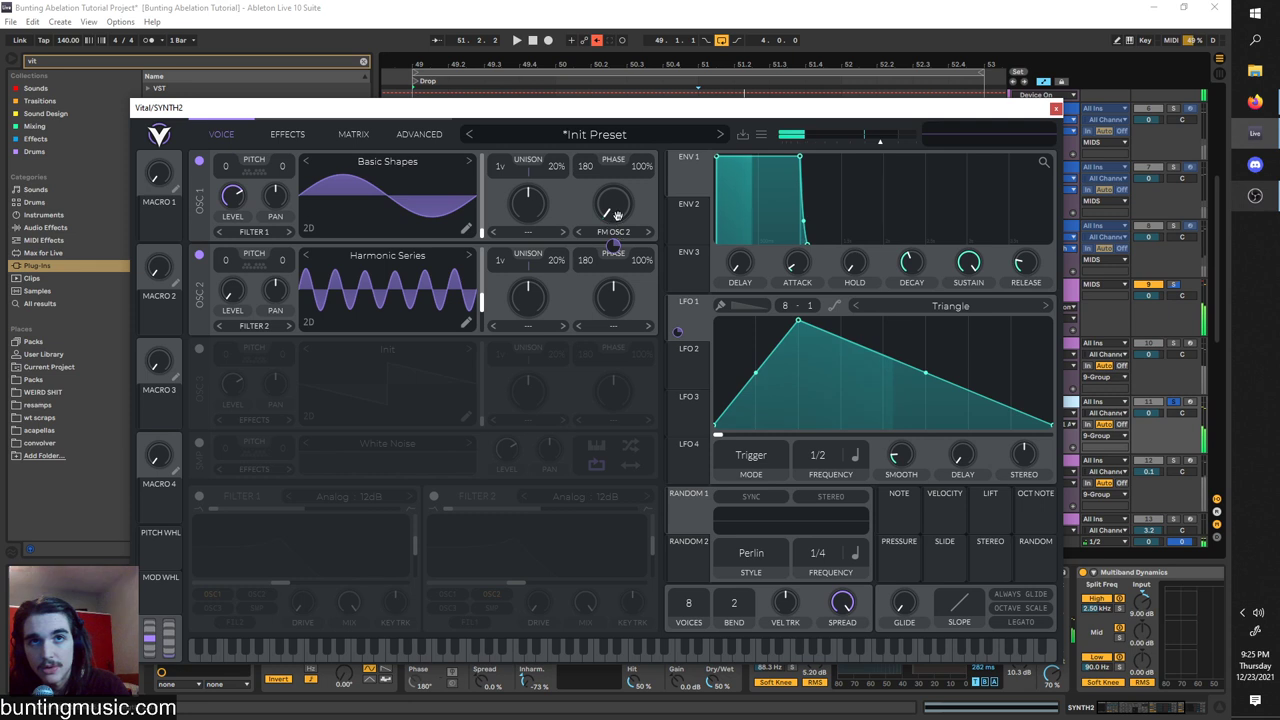
Enable oscillator 3, load the Harmonic Series wavetable into it and raise its wavetable position to a higher harmonic.
left_click(199, 349)
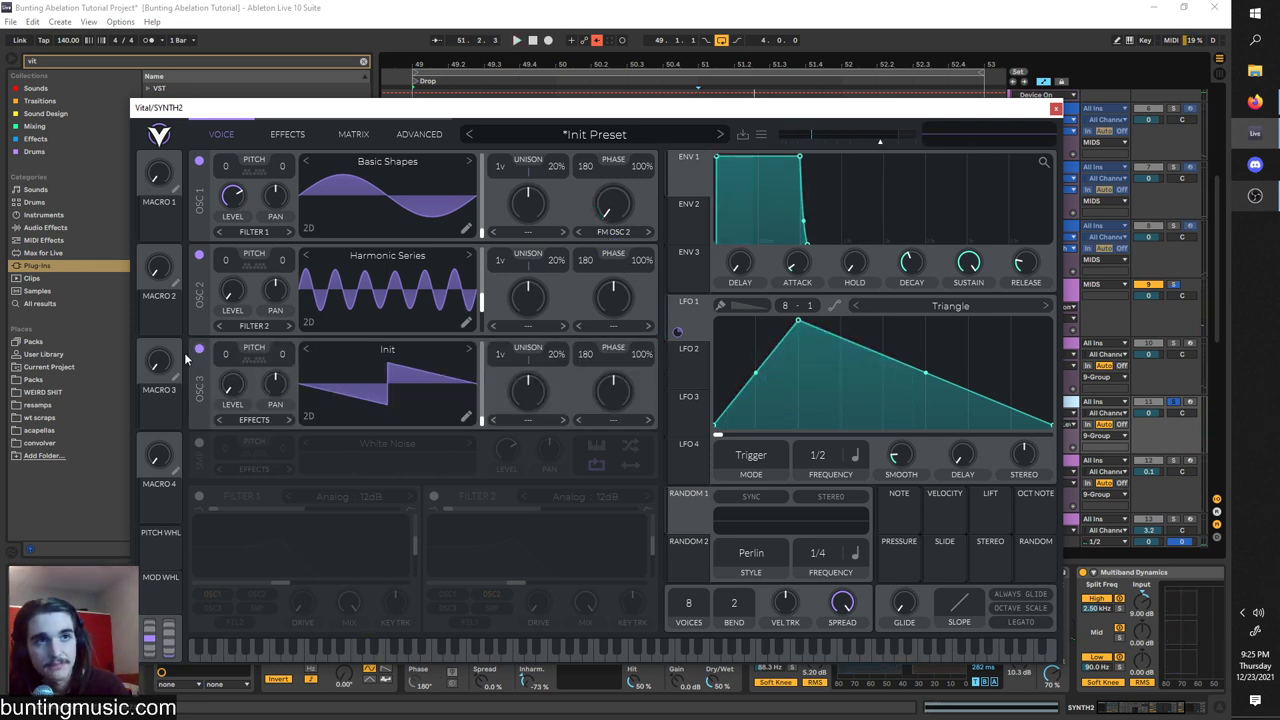
left_click(387, 350)
left_click(742, 439)
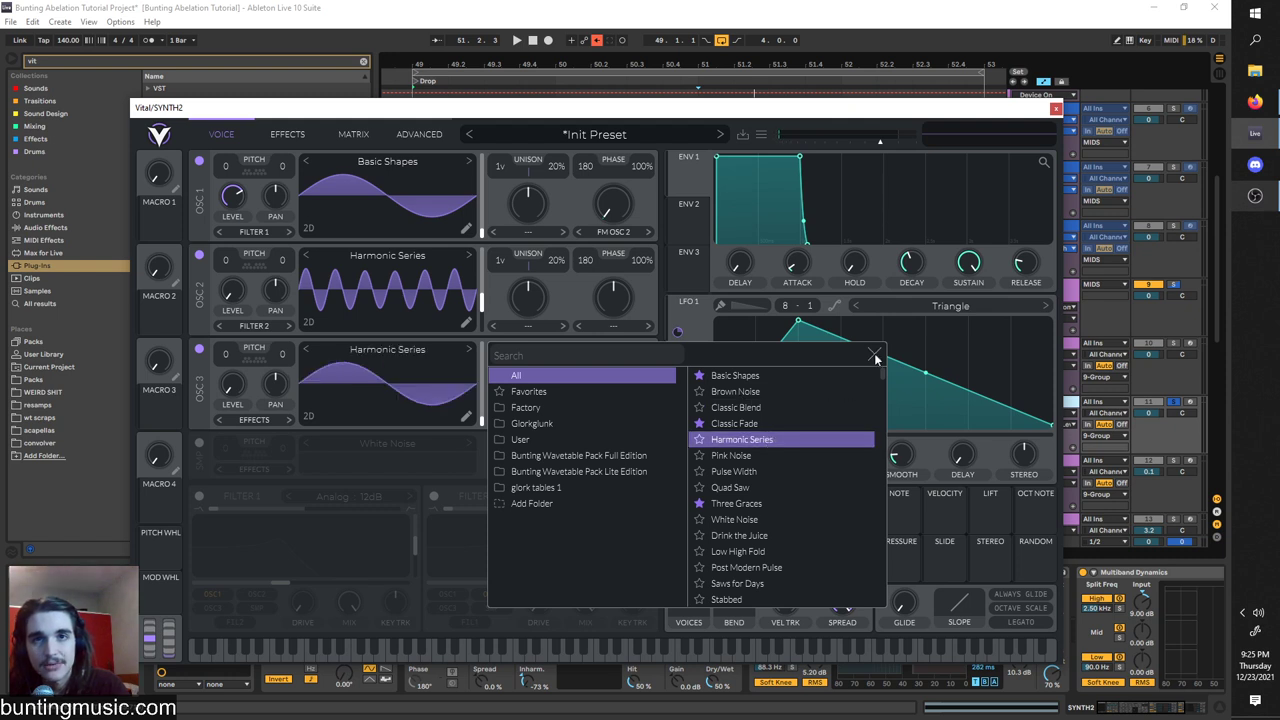
left_click(875, 358)
left_click_drag(481, 405, 478, 367)
Set oscillator 2's distortion type to FM Osc 3, modulate its amount with LFO 2 and audition different LFO peak positions.
left_click(613, 326)
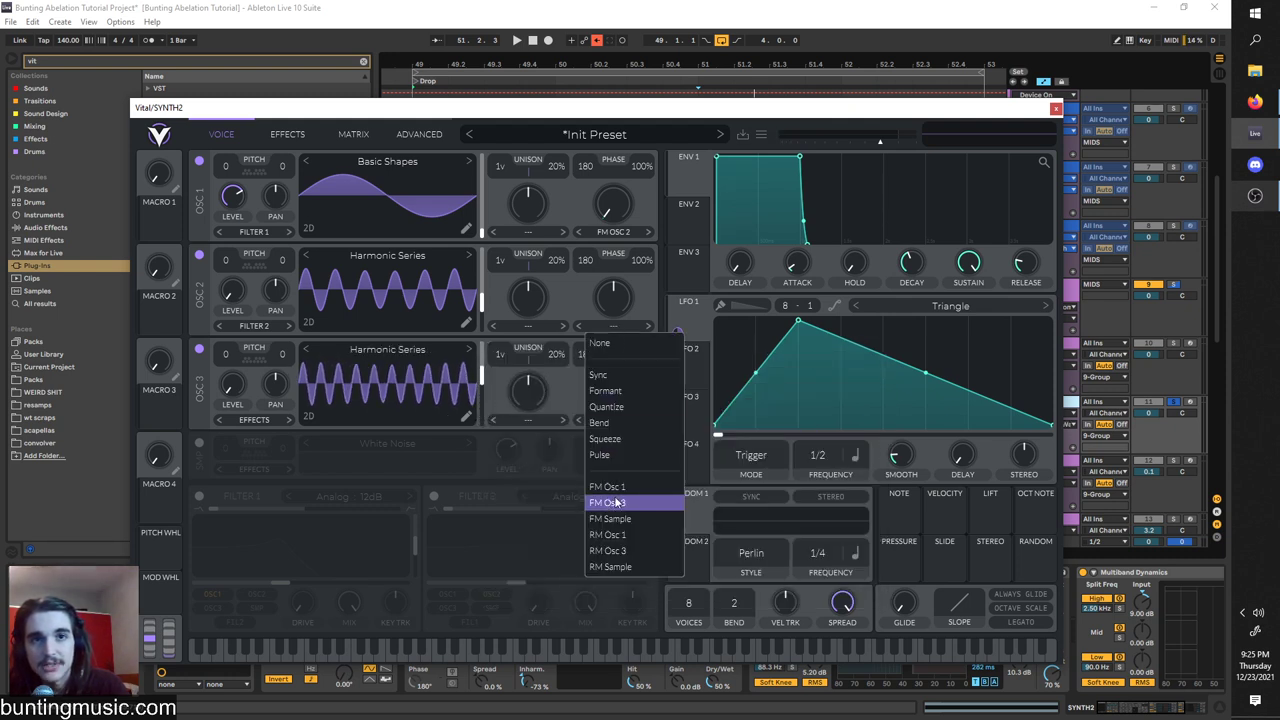
left_click(612, 502)
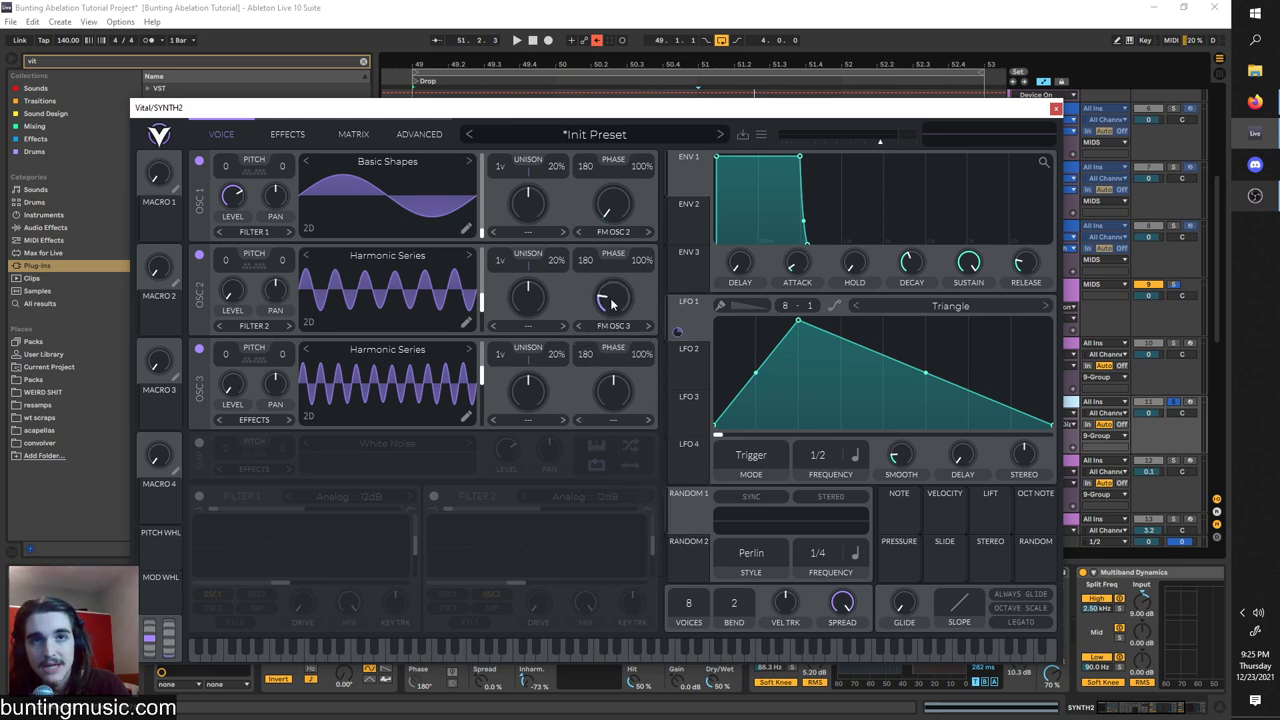
left_click(708, 378)
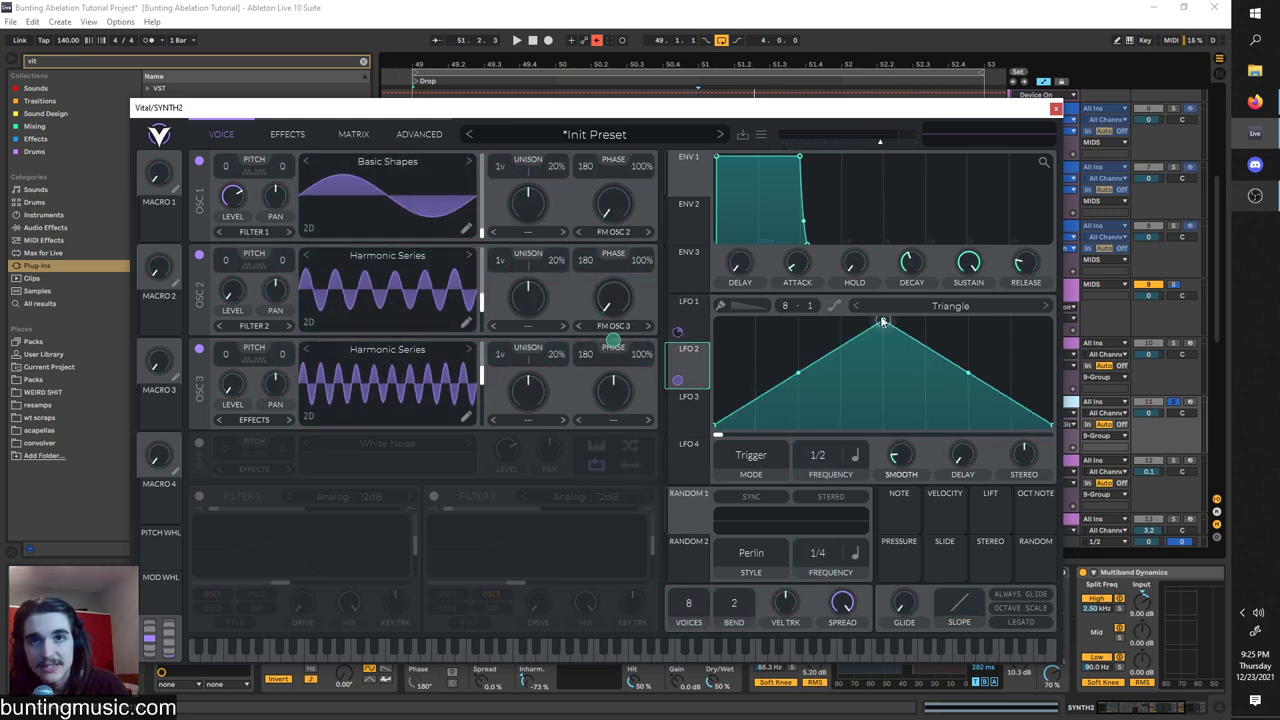
key("space")
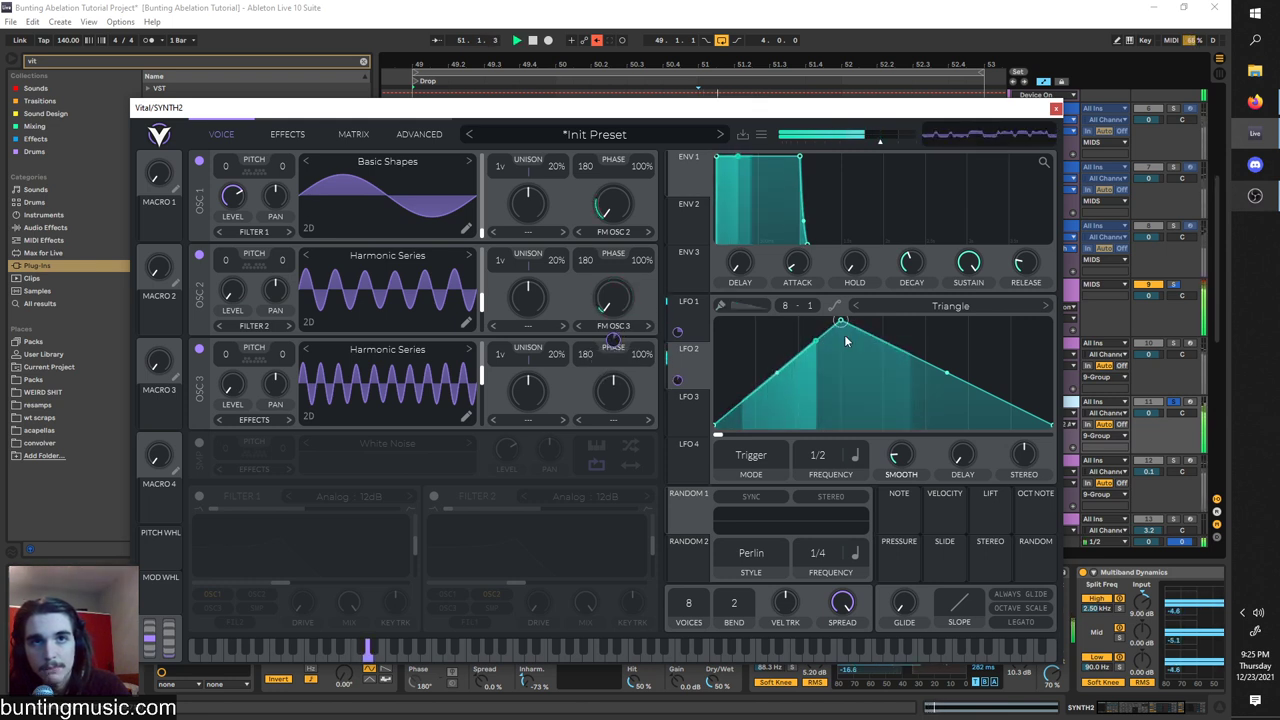
left_click_drag(840, 321, 881, 326)
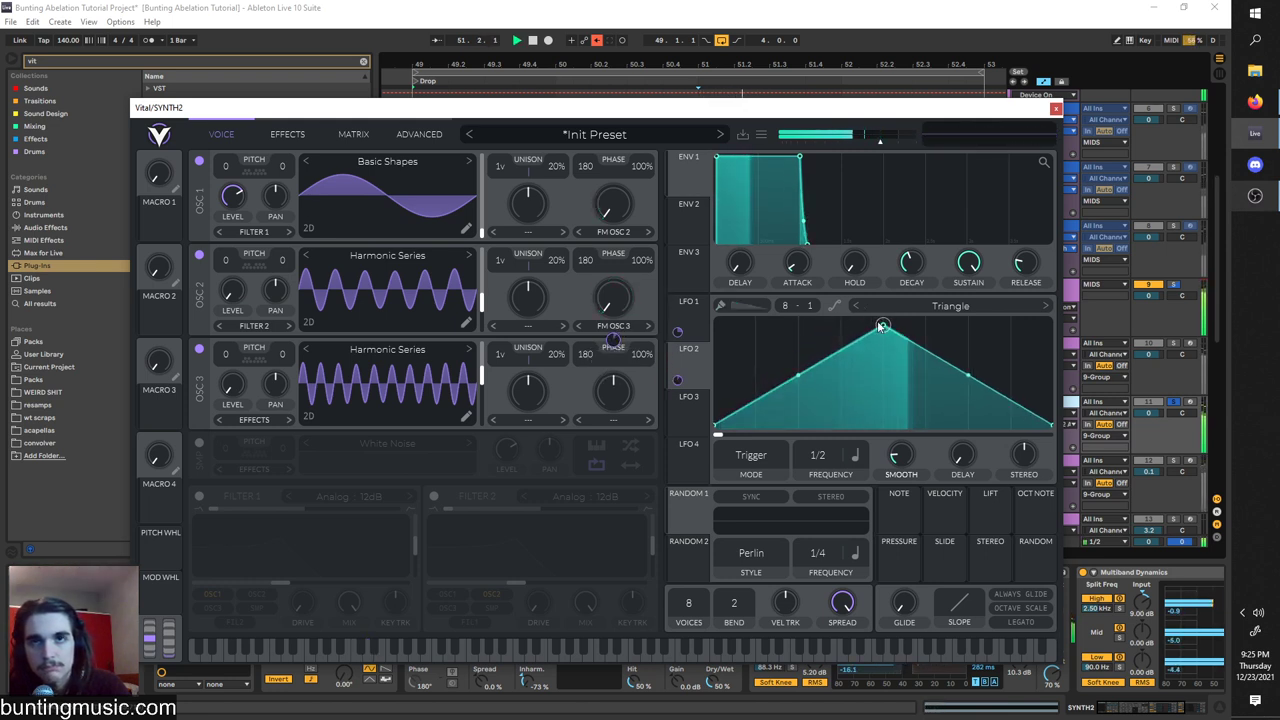
Add an Analog 24dB filter at the start of the effects chain, modulate its lowered cutoff with LFO 3 and audition it.
left_click(302, 137)
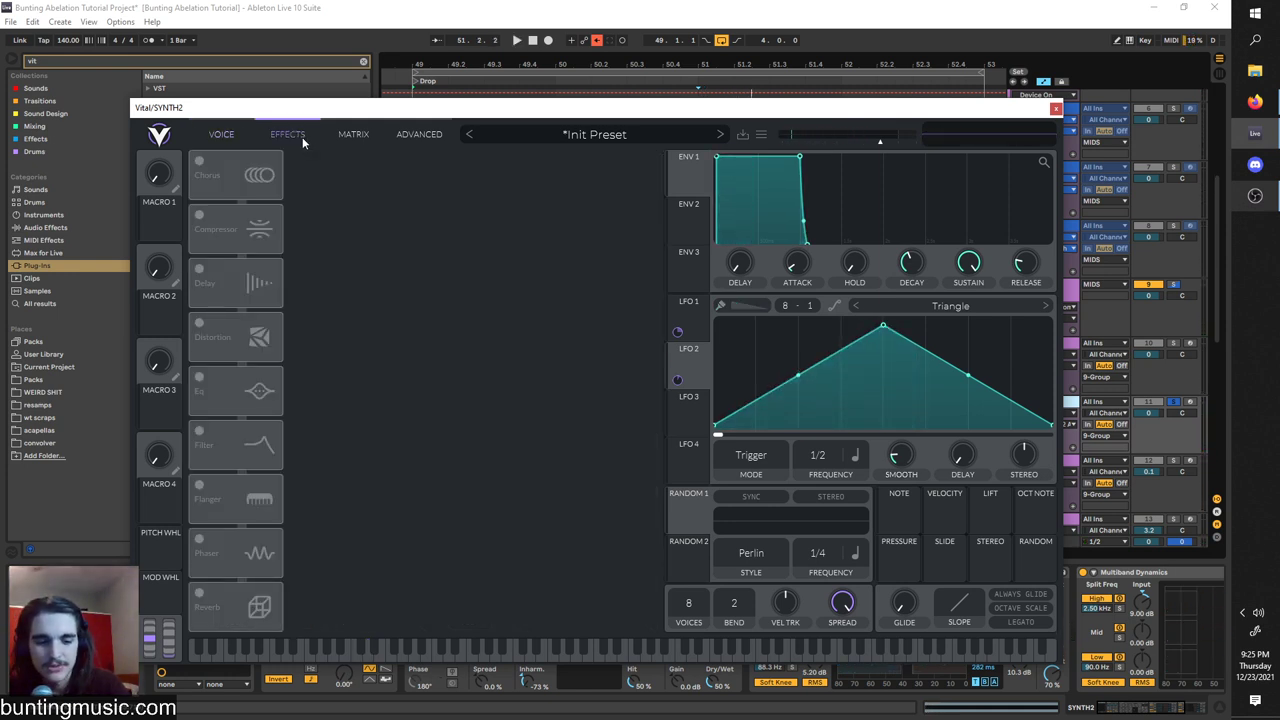
left_click(224, 450)
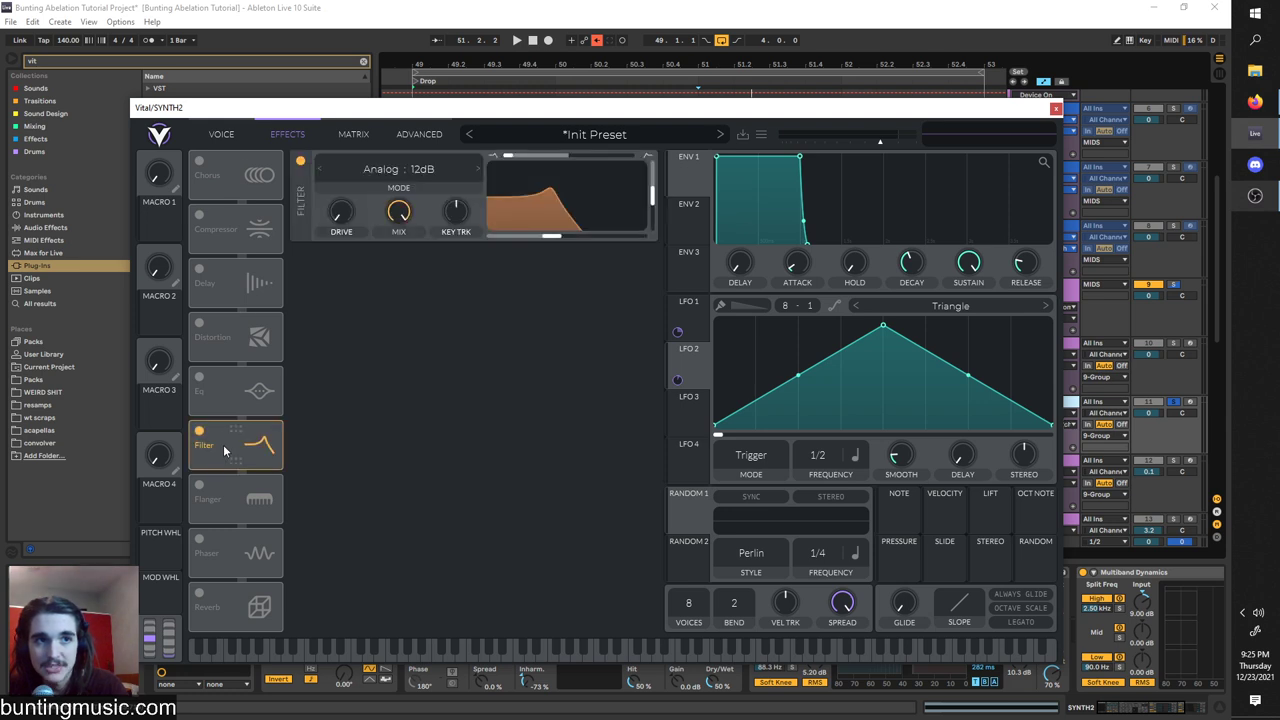
left_click_drag(224, 450, 224, 172)
left_click_drag(687, 418, 545, 235)
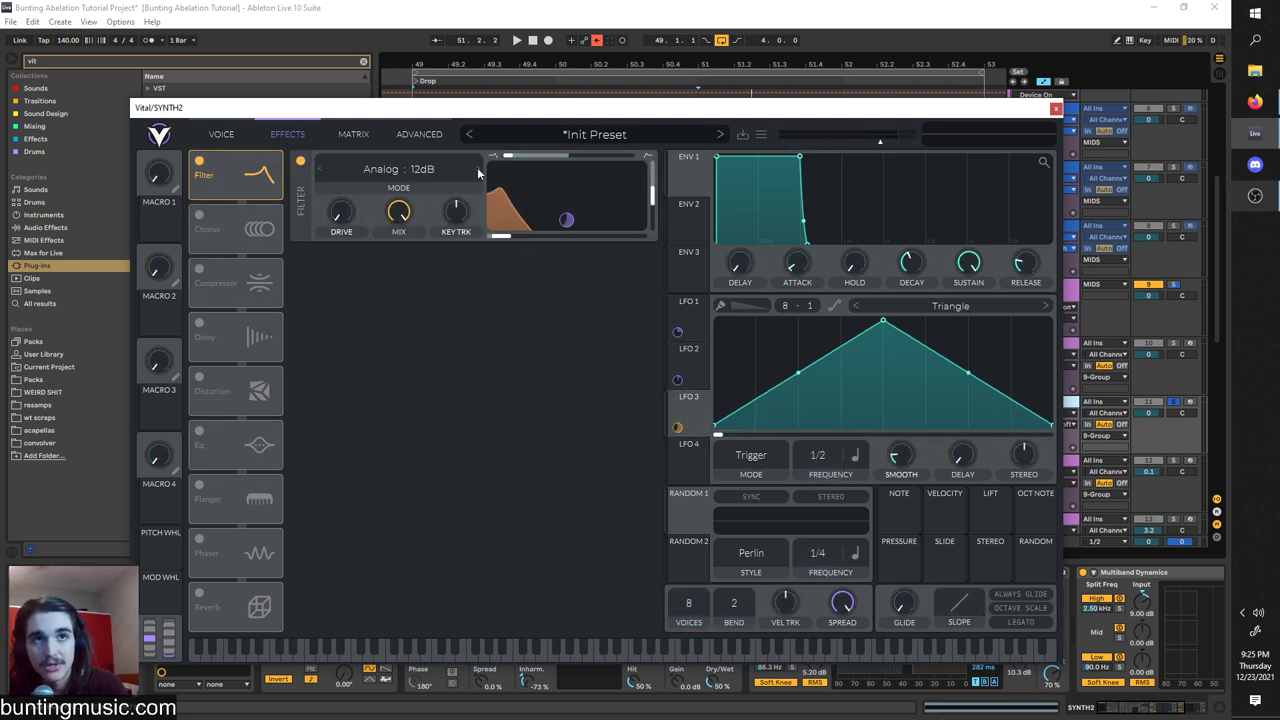
mouse_move(497, 236)
left_mouse_down()
mouse_move(526, 238)
mouse_move(509, 235)
left_mouse_up()
key("space")
Solo the original SYNTH2 track 10 for comparison and return the solo to the Vital track 11.
left_click(1176, 344)
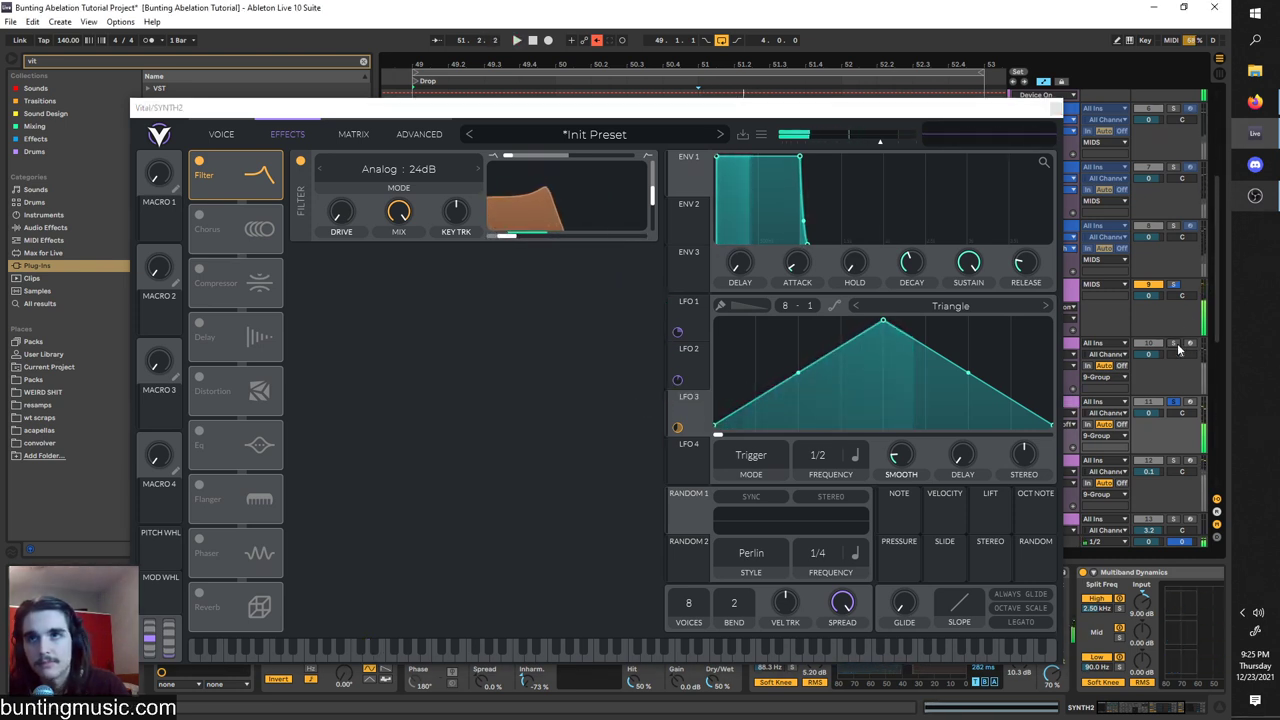
left_click_drag(726, 107, 723, 374)
left_click(1177, 410)
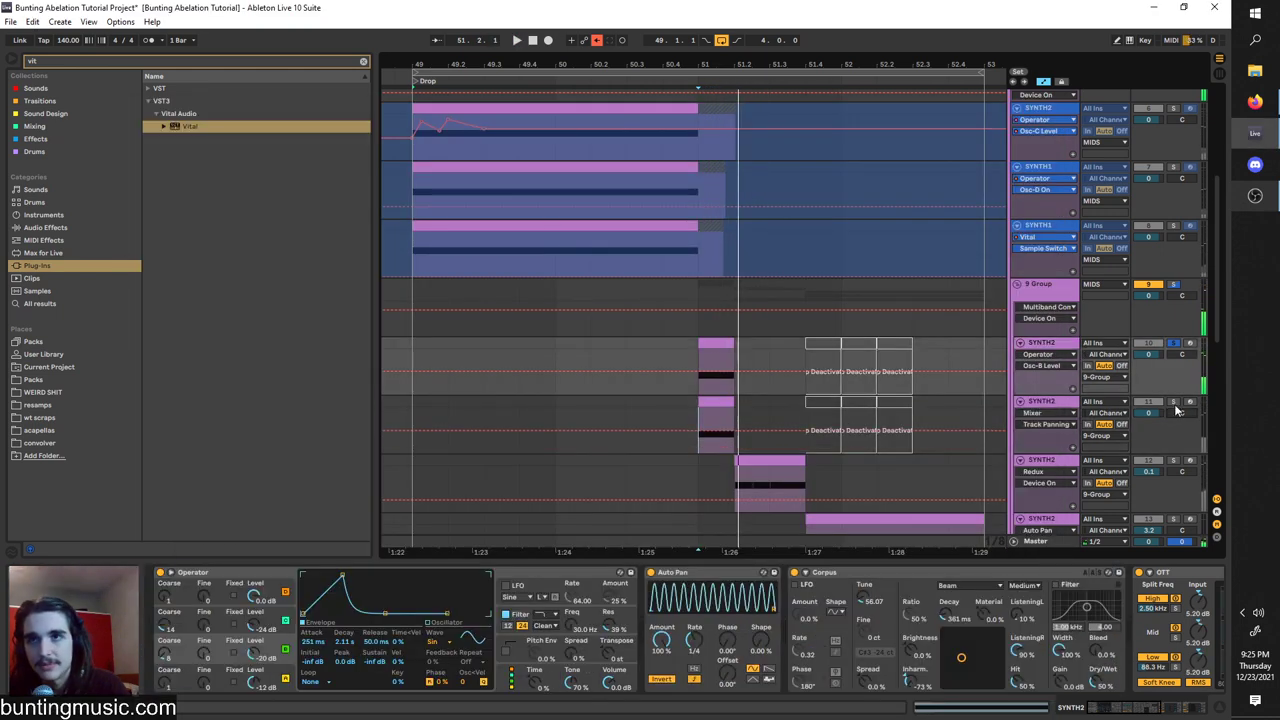
left_click(1150, 408)
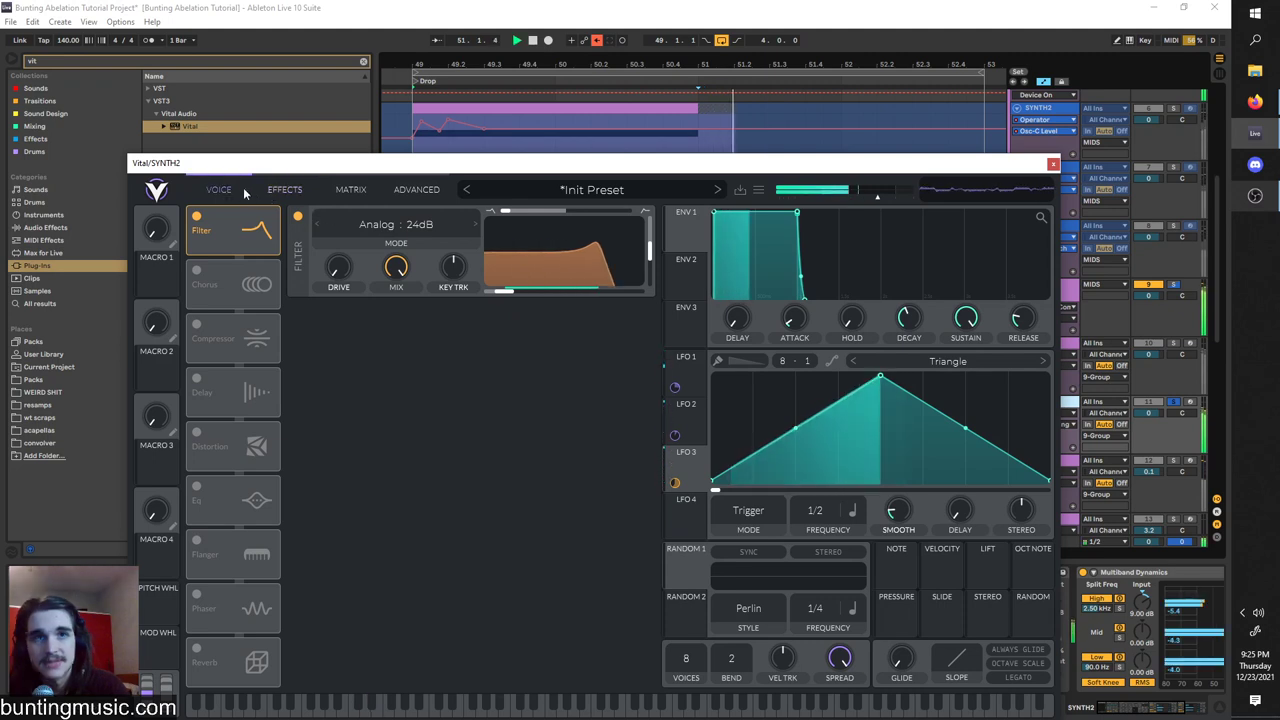
Audition the Vital patch with oscillator 3 switched off and back on.
key("space")
left_click(196, 404)
key("space")
key("space")
key("space")
key("space")
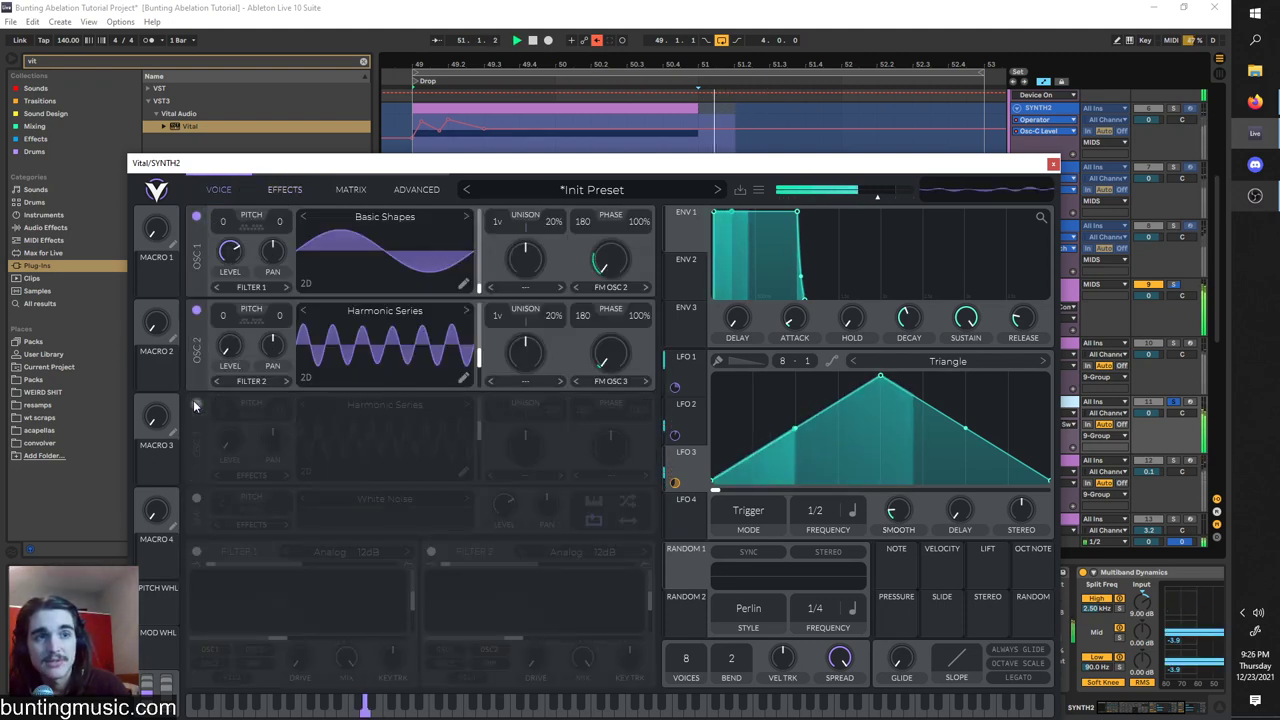
left_click(196, 404)
key("space")
key("space")
key("space")
key("space")
key("space")
key("space")
Lower oscillator 3's Harmonic Series wavetable position and audition the sound.
left_click_drag(479, 431, 478, 444)
key("space")
key("space")
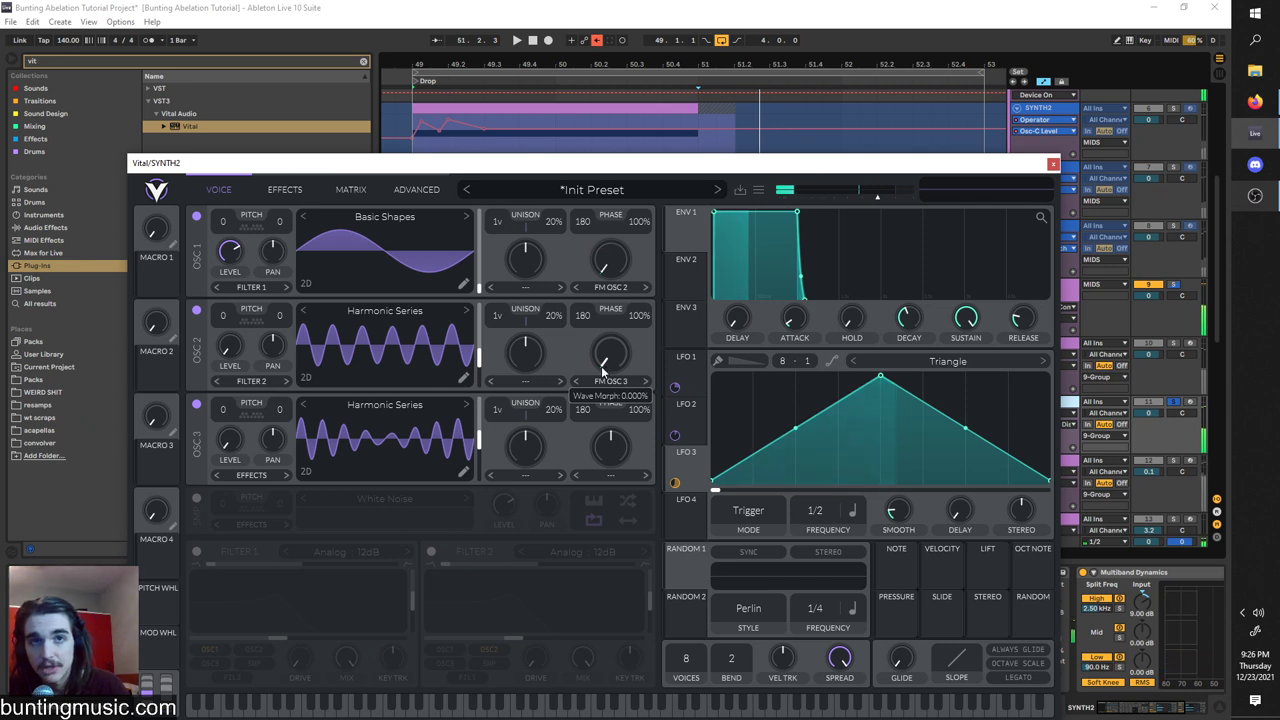
Load the Basic Shapes wavetable into oscillator 3 and set its position to the square wave, about frame 144.
left_click(432, 408)
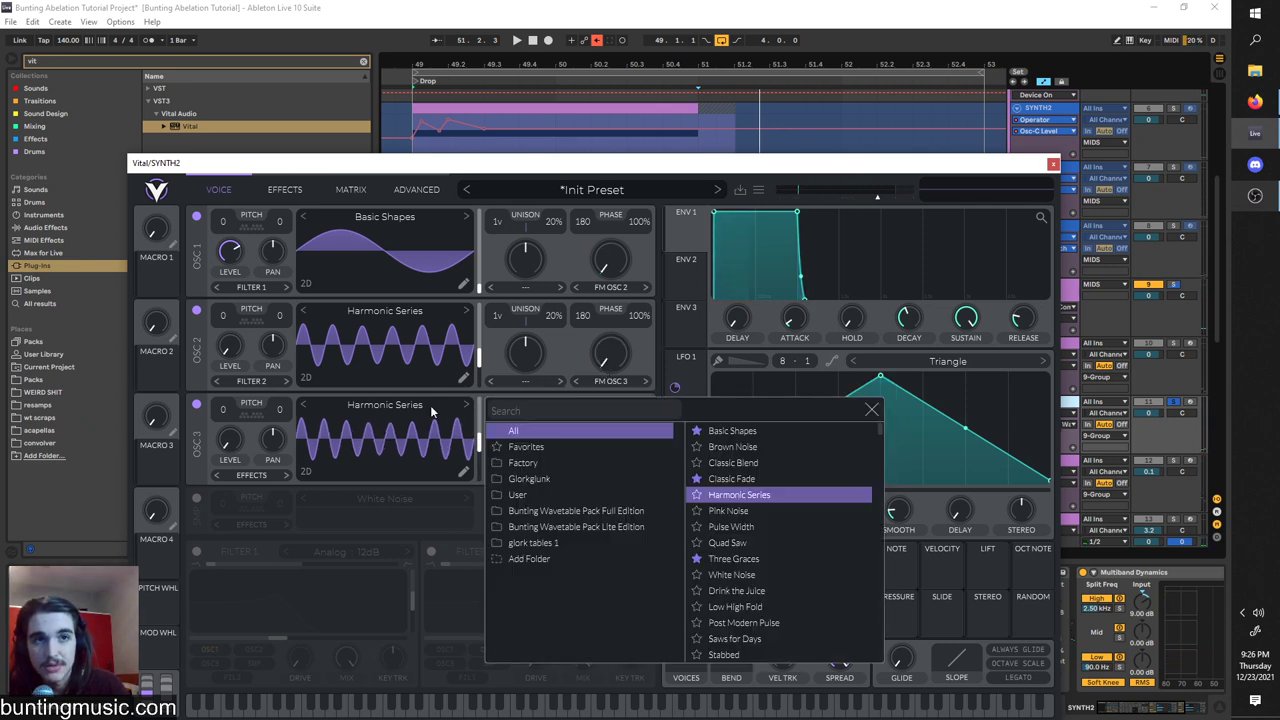
left_click(769, 432)
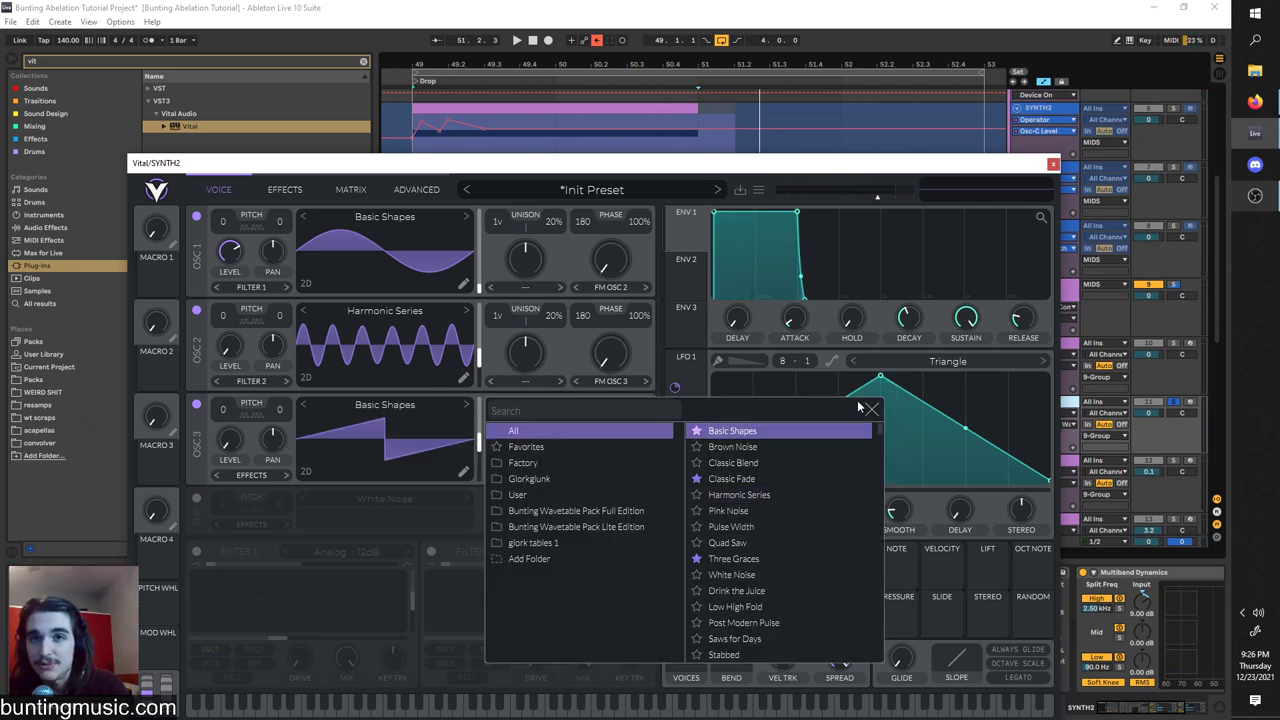
left_click(871, 410)
left_click_drag(477, 445, 476, 437)
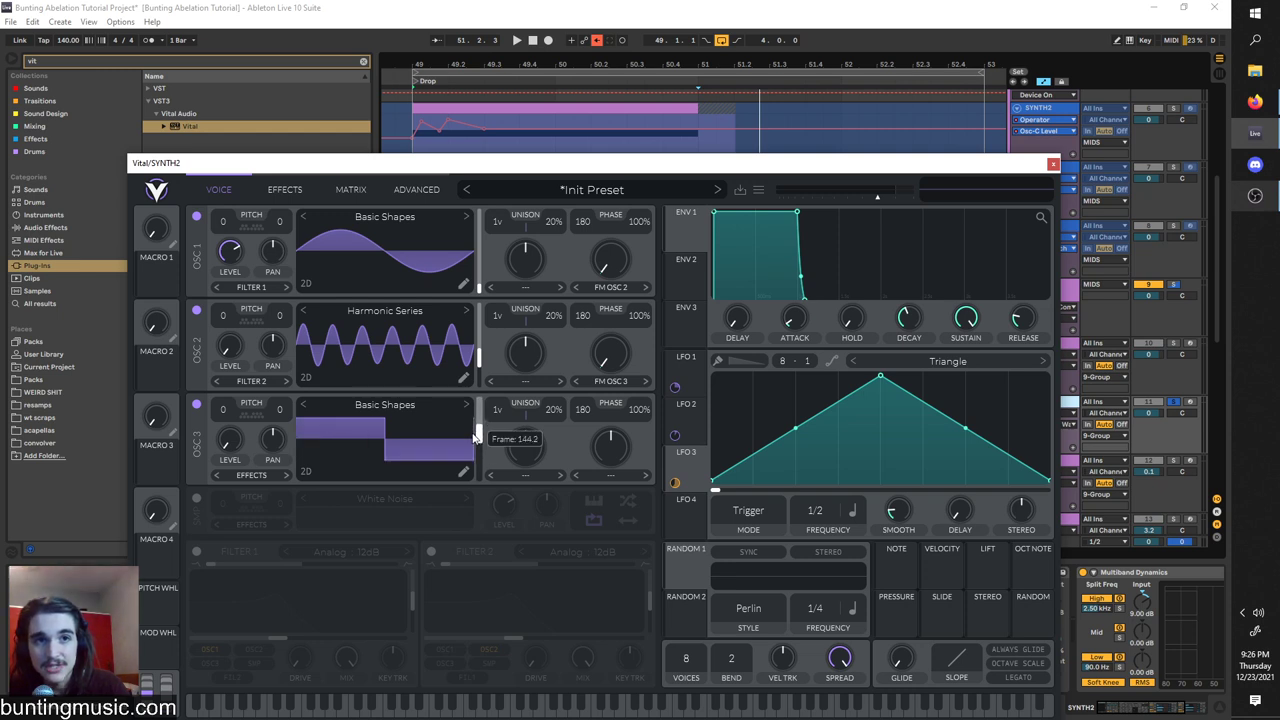
Set oscillator 3's spectral morph to Low Pass with a reduced amount, transpose the oscillator up and audition the patch.
left_click(537, 477)
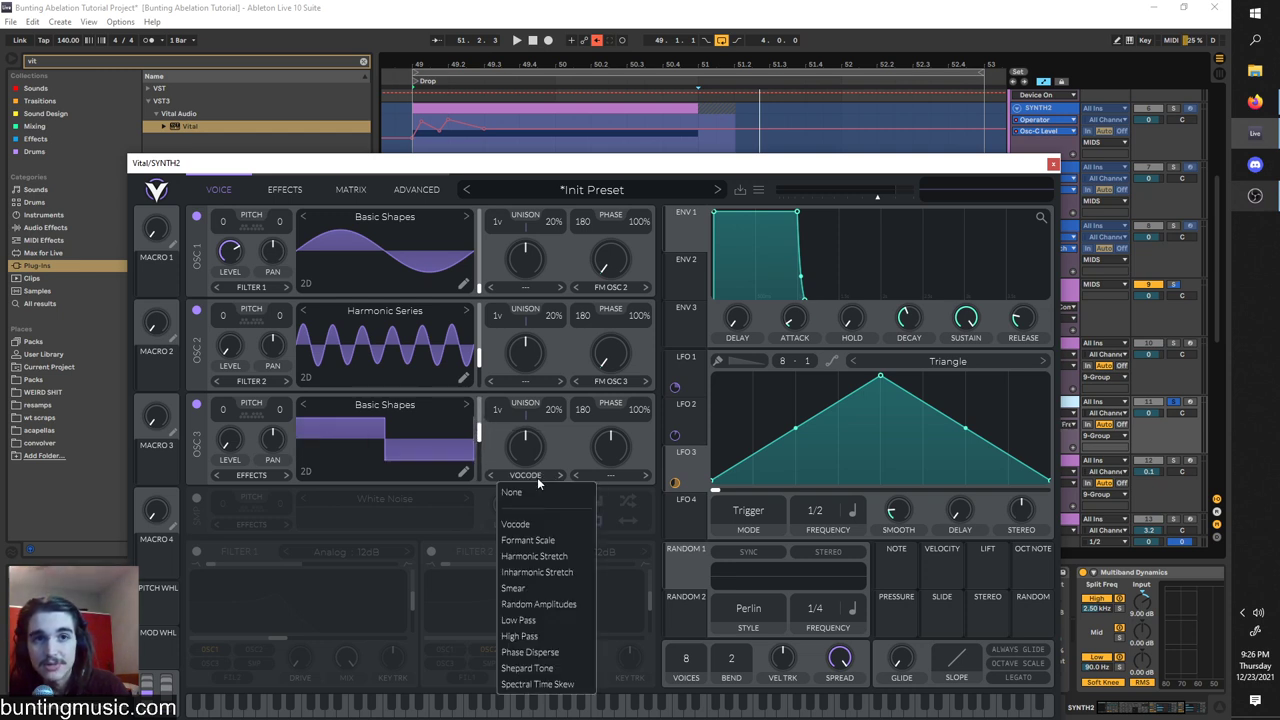
left_click(518, 620)
key("space")
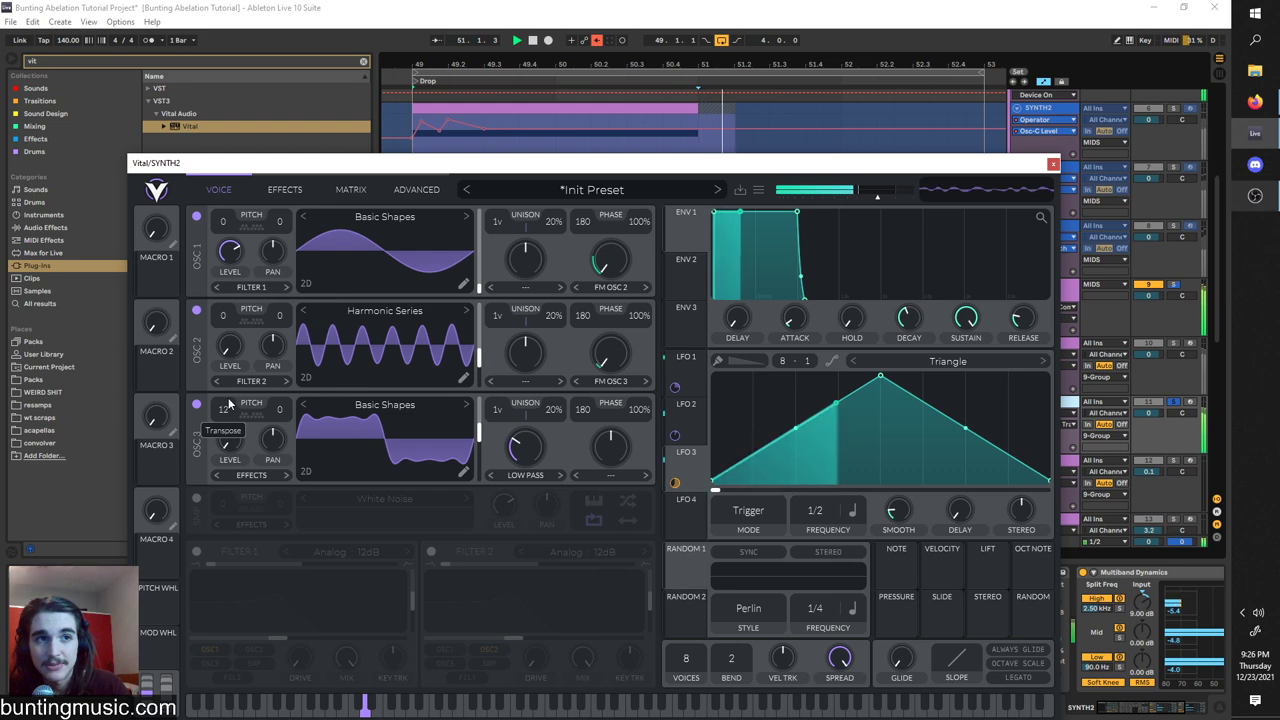
scroll(228, 404, "up", 13)
key("space")
key("space")
Adjust oscillator 2's FM amount and audition the sound.
left_click_drag(595, 361, 597, 342)
key("space")
key("space")
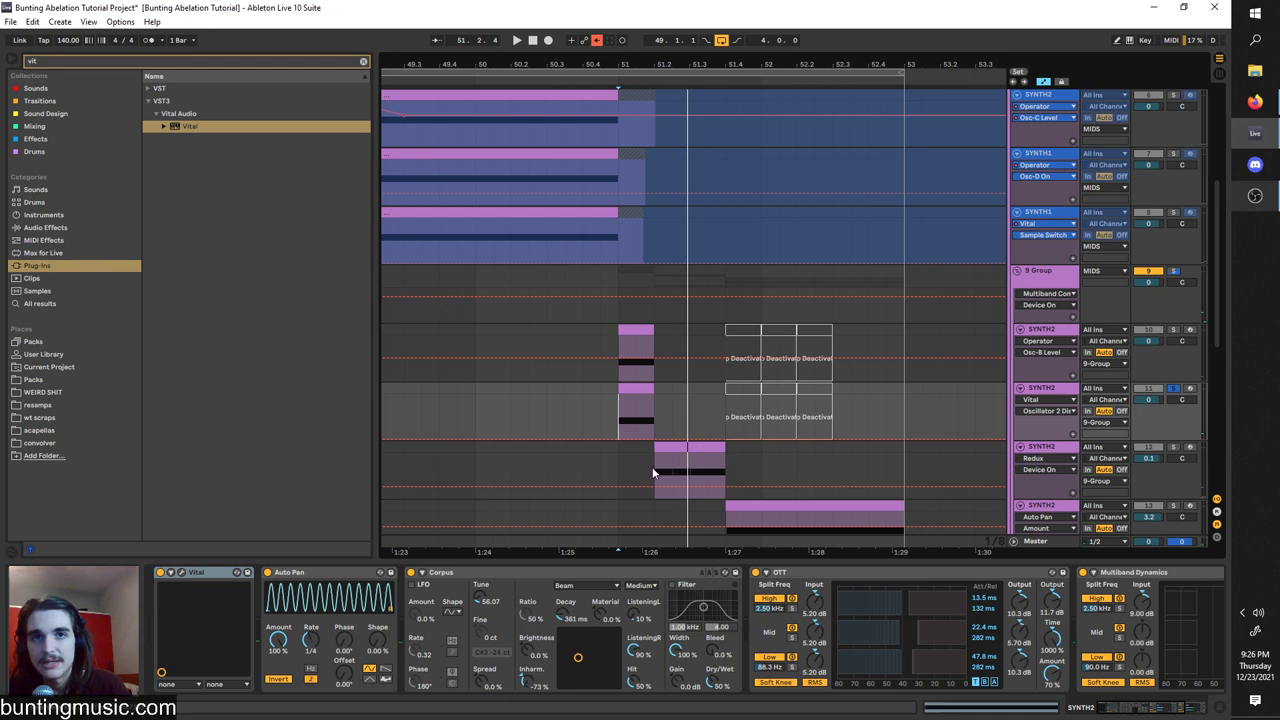
Solo SYNTH2 track 12 together with track 11 and play from the start of track 12's clip.
left_click(655, 472)
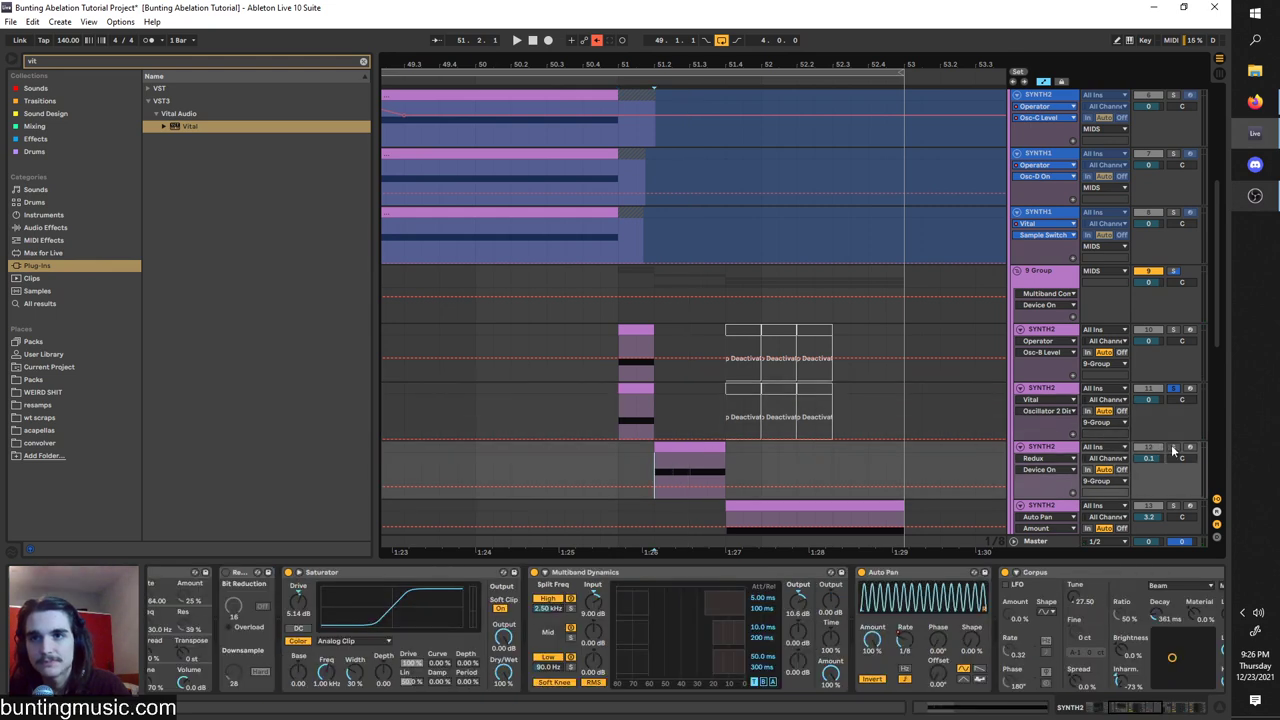
left_click(1173, 448, "ctrl")
key("space")
left_click(1064, 448)
key("space")
Examine the levels and envelopes of all four oscillators in the Operator on SYNTH2 track 12.
left_click_drag(1118, 707, 1048, 707)
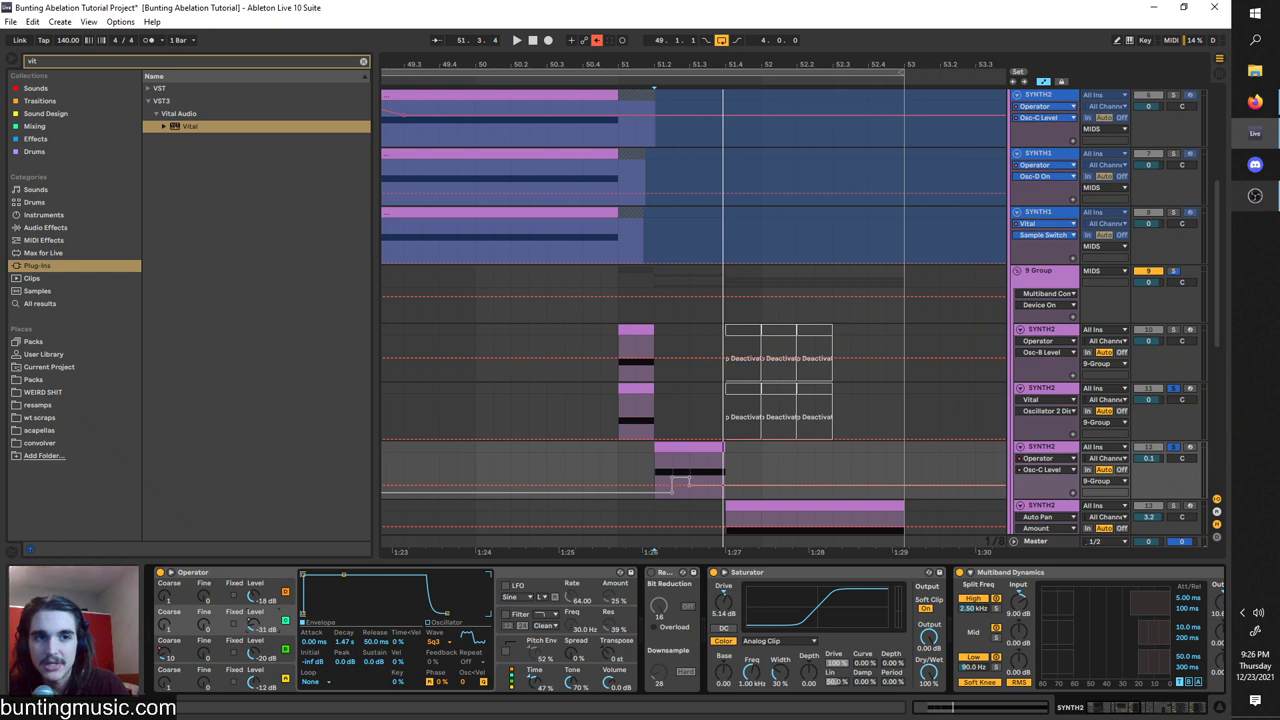
left_click(268, 605)
left_click(267, 625)
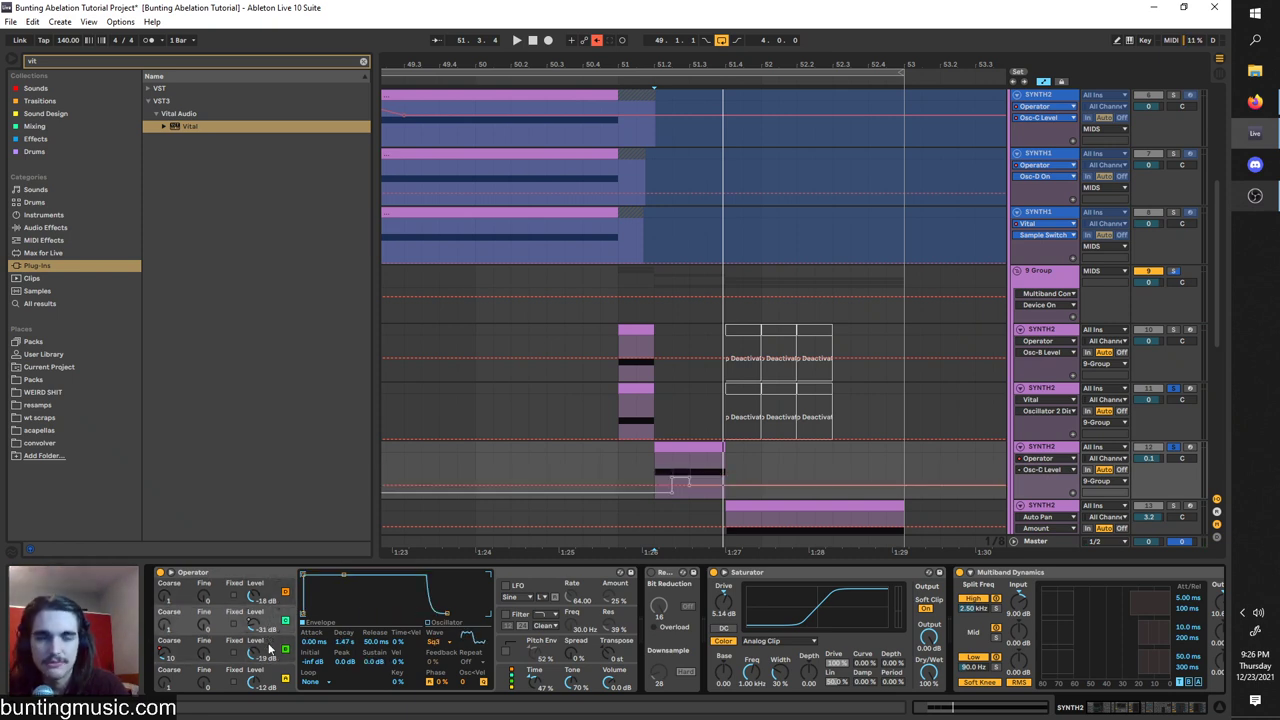
left_click(268, 648)
left_click(268, 626)
left_click(268, 648)
left_click(268, 626)
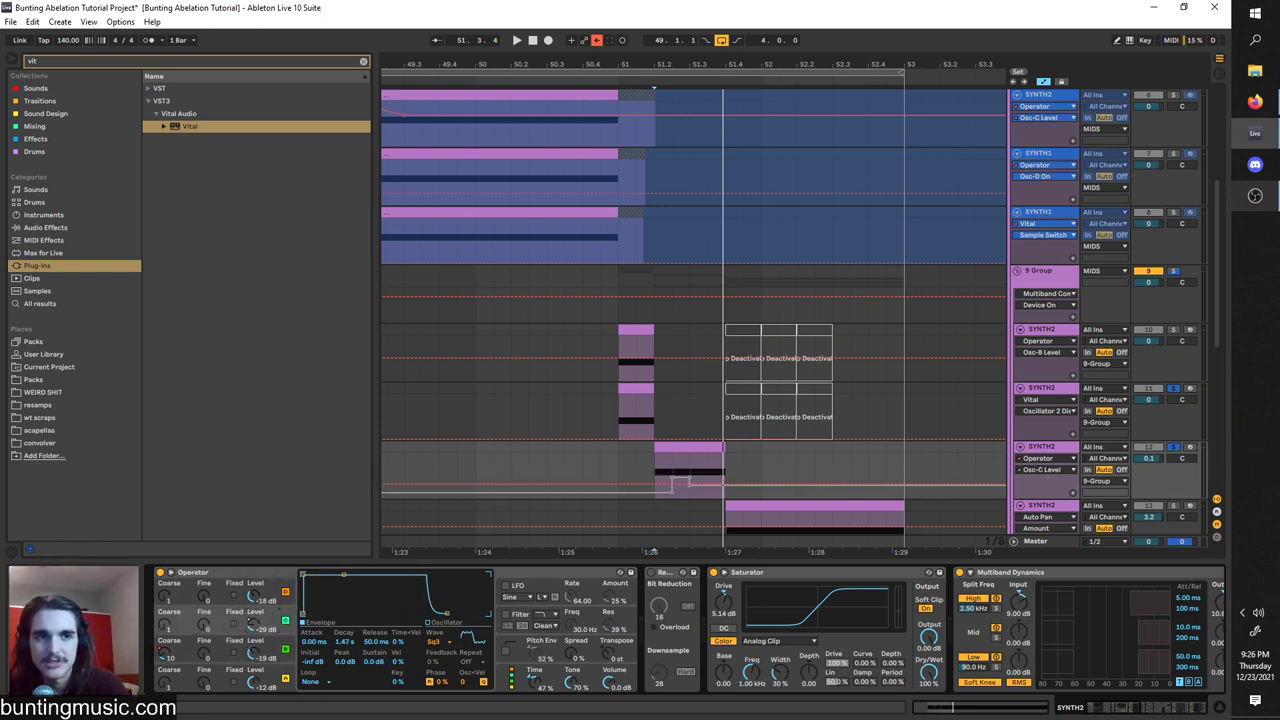
left_click_drag(268, 625, 268, 633)
left_click(274, 645)
left_click(272, 627)
left_click(272, 650)
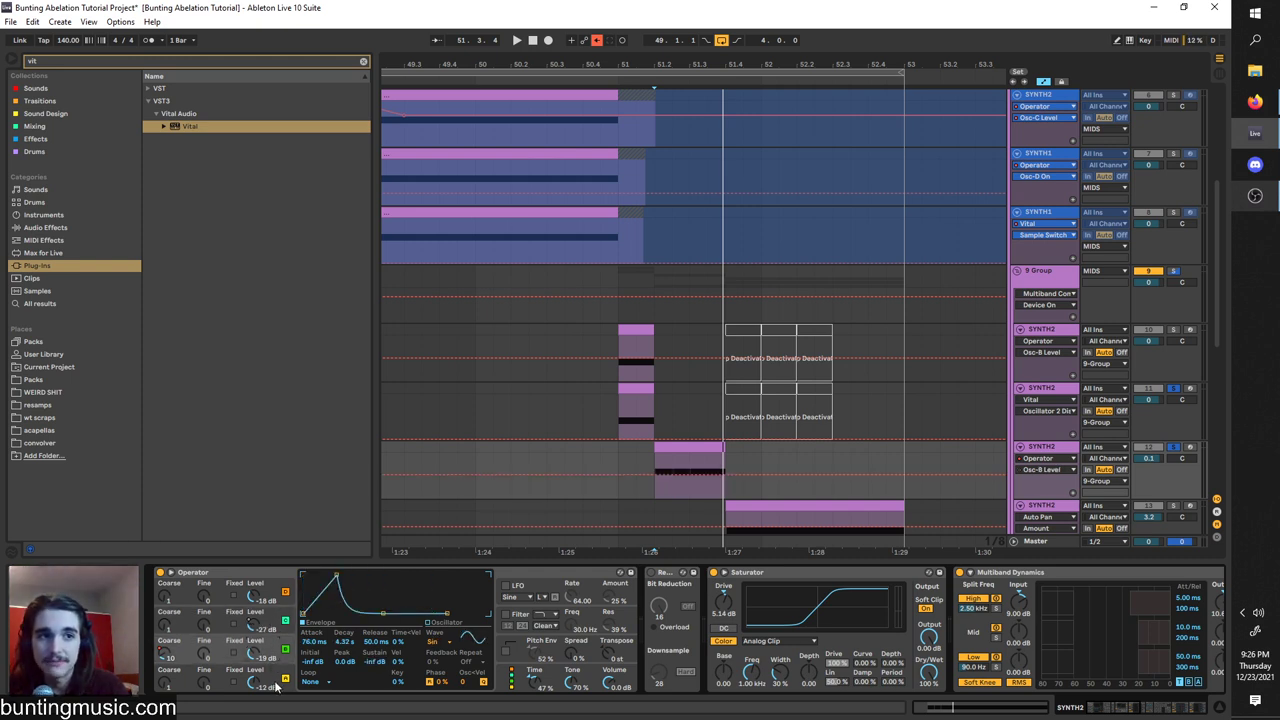
left_click(274, 682)
left_click(268, 656)
left_click(268, 598)
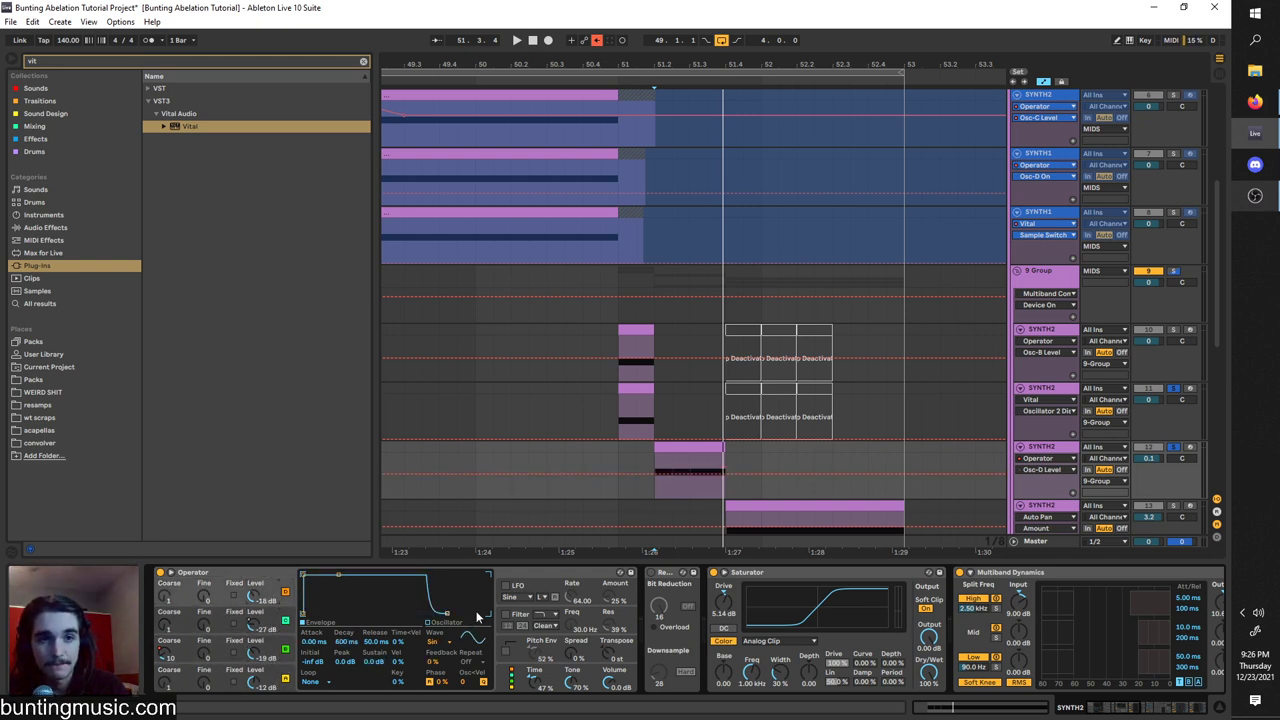
Compare the Operator oscillators on SYNTH2 track 10 with the Operator and effects on track 12.
left_click(1052, 331)
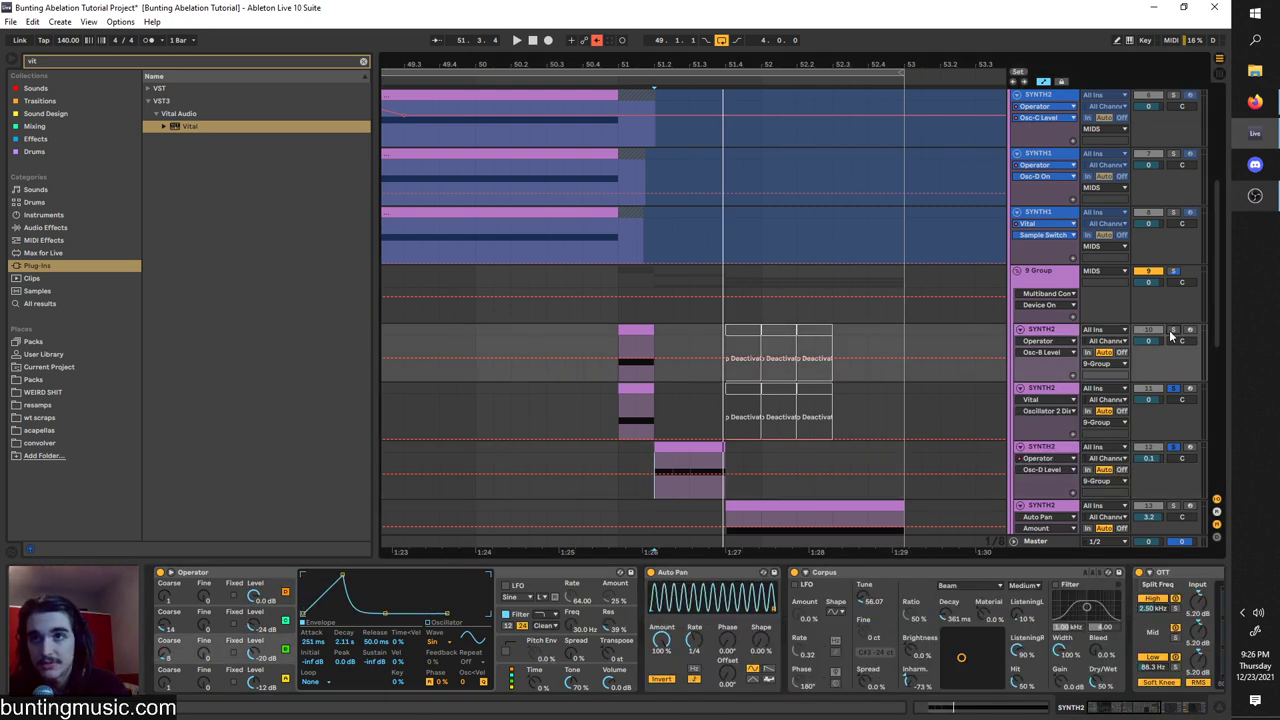
left_click(270, 592)
left_click(273, 622)
left_click(275, 654)
left_click(279, 685)
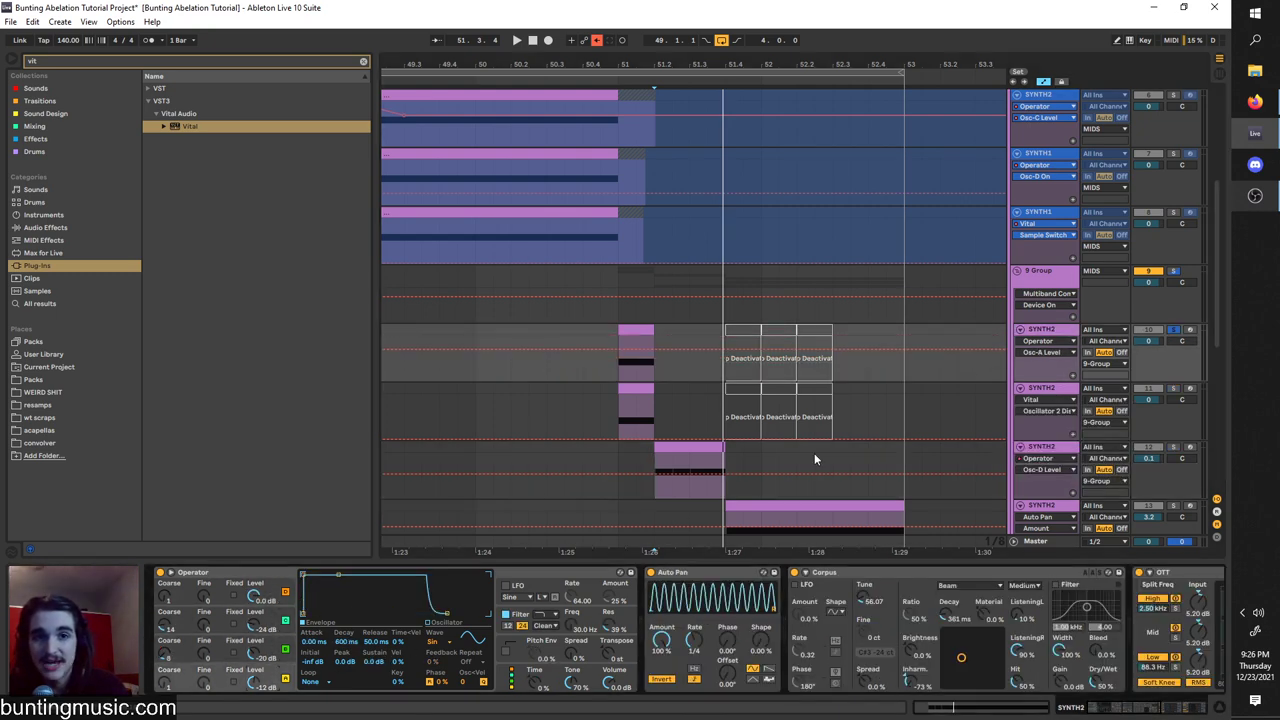
left_click(1050, 448)
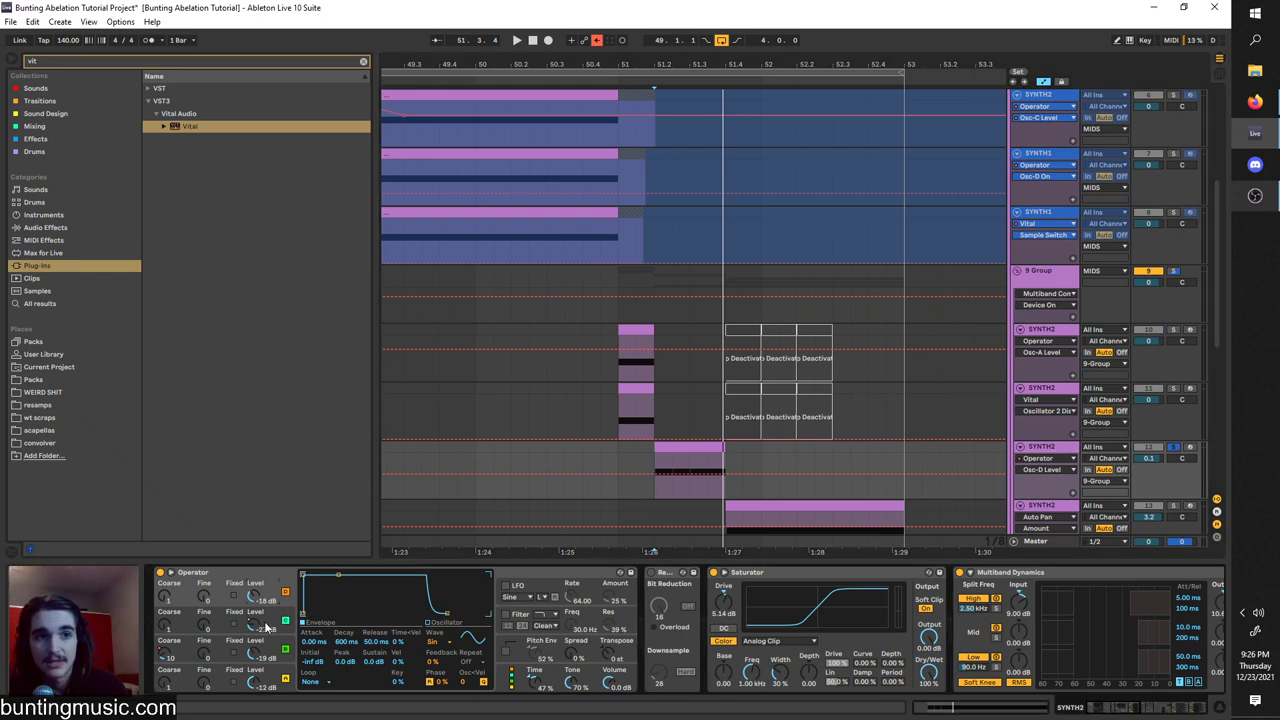
left_click_drag(1096, 709, 1052, 708)
Solo SYNTH2 track 14 and audition its Operator sound.
scroll(715, 418, "down", 5)
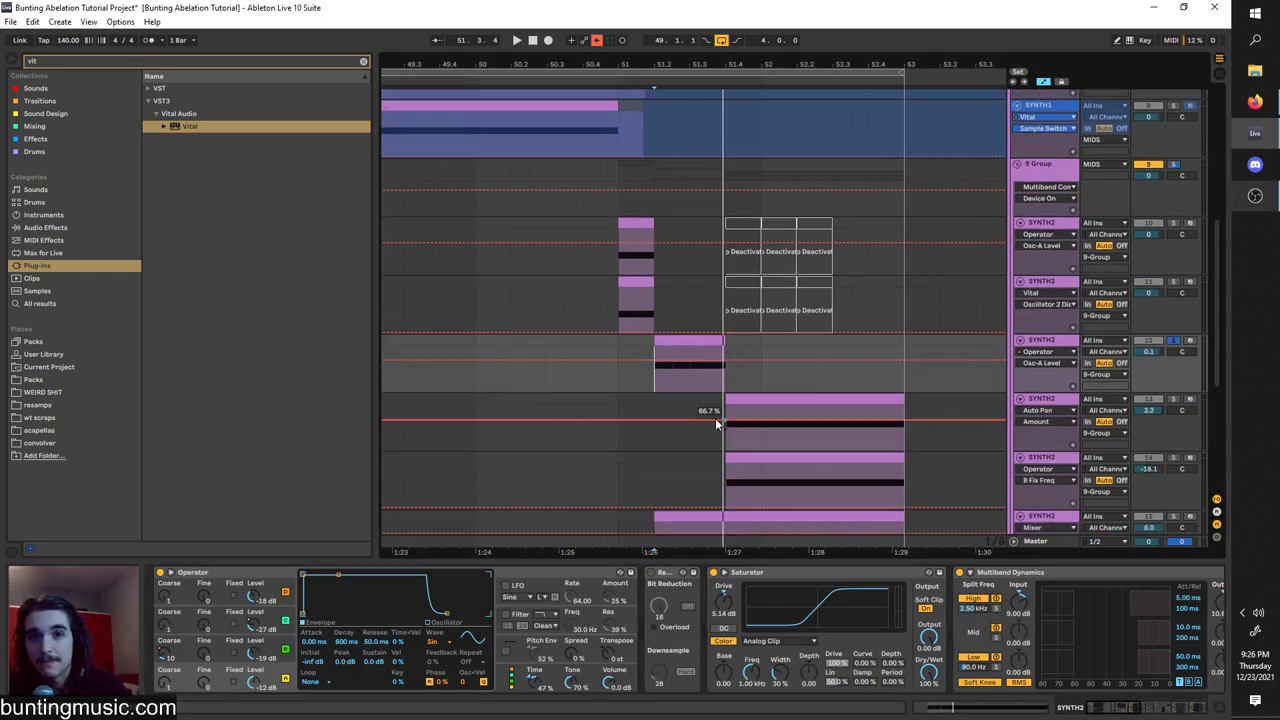
scroll(436, 258, "up", 3)
scroll(662, 414, "down", 1)
scroll(662, 420, "down", 2)
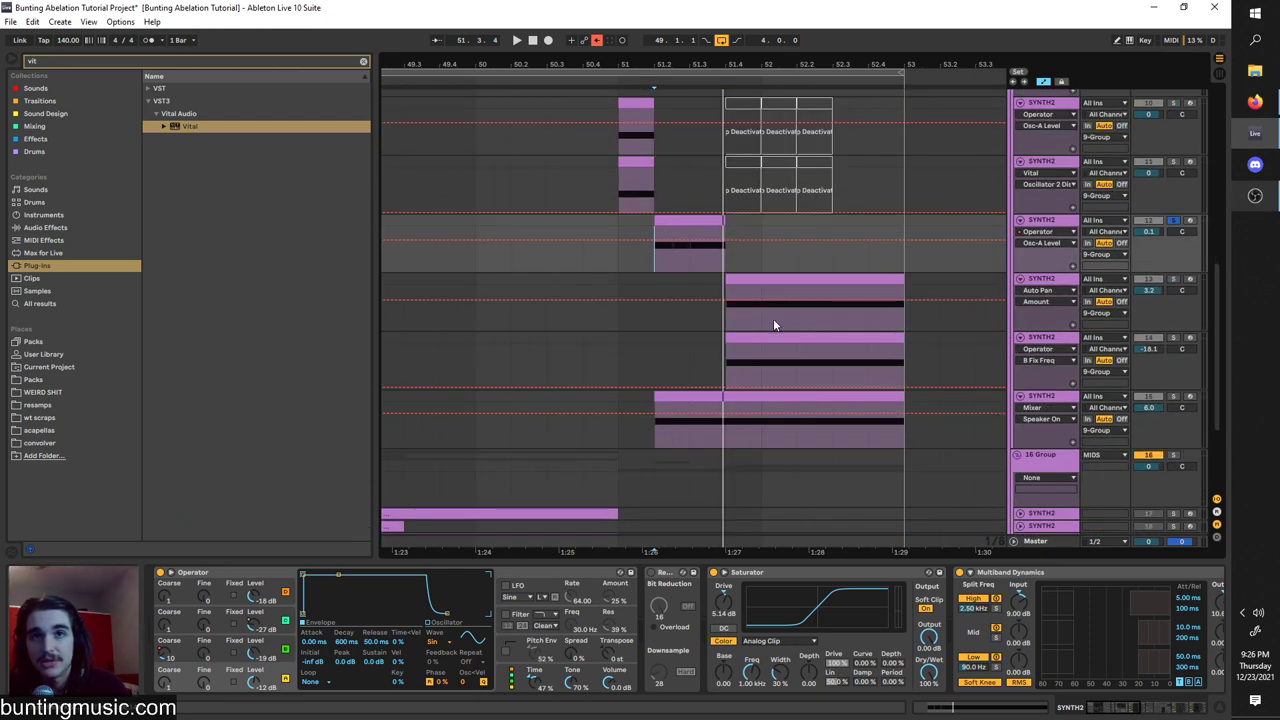
left_click(1117, 342)
left_click(1170, 340)
left_click(1040, 326)
left_click(1043, 337)
key("space")
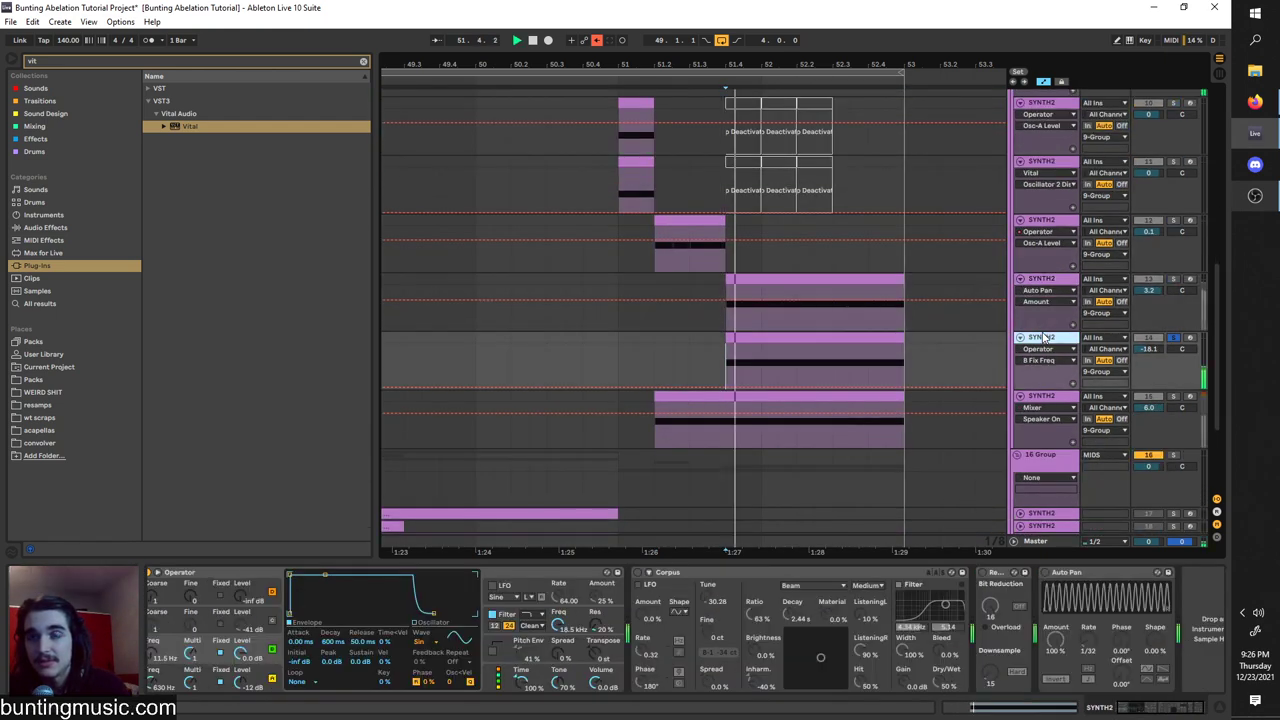
key("space")
Insert a new MIDI track directly below SYNTH2 track 14.
right_click(1044, 336)
left_click(1091, 439)
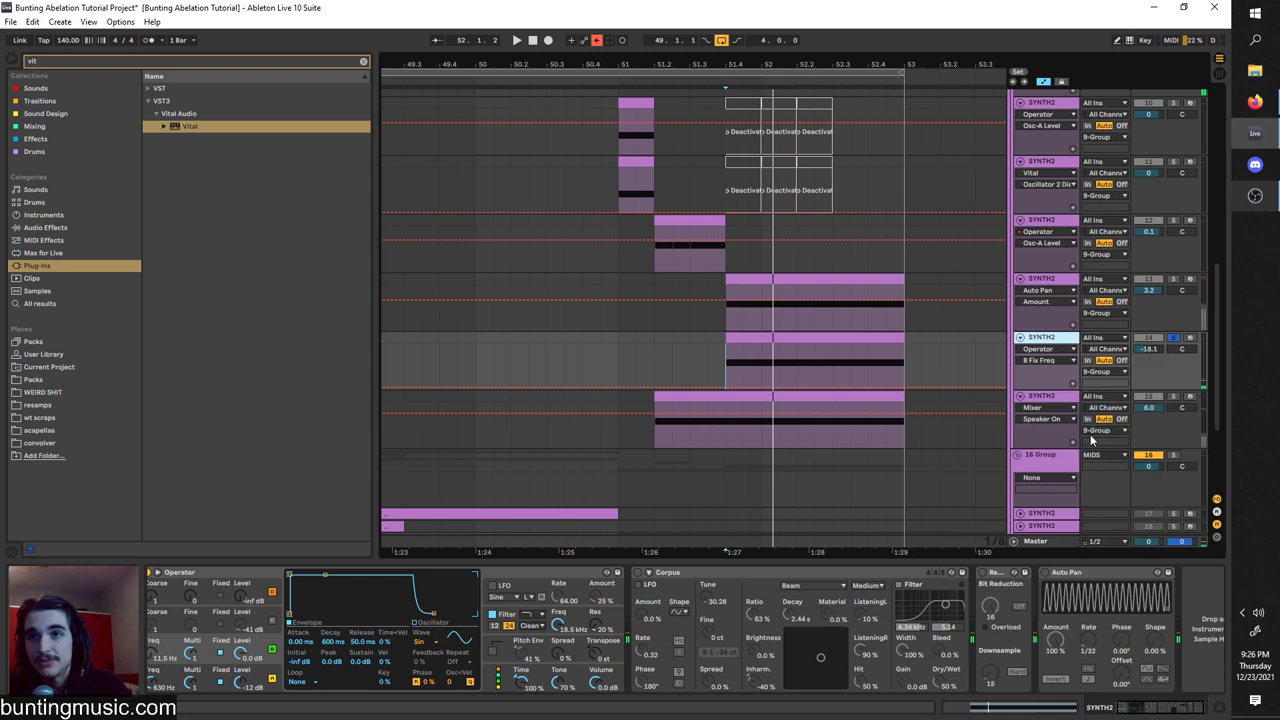
key("ctrl+shift+t")
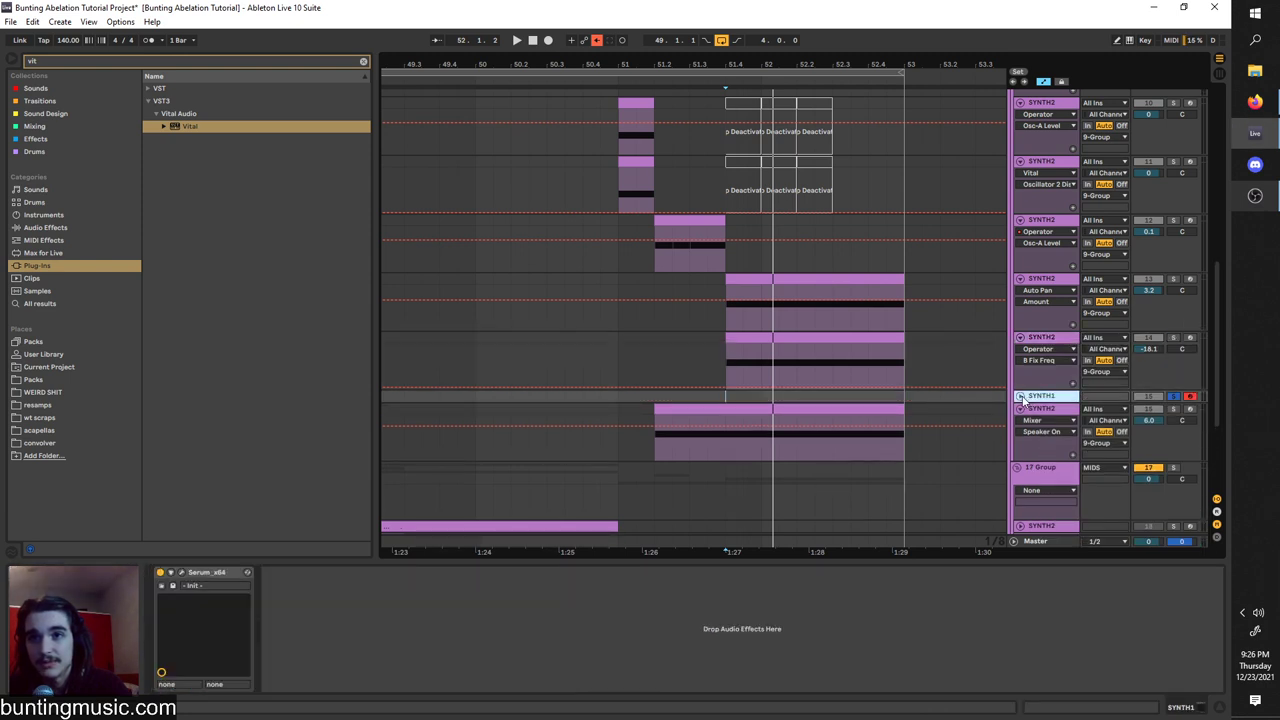
Unfold the new SYNTH1 track and paste a copy of the SYNTH2 track 14 clip into it from bar 51.4.
left_click(1021, 397)
left_click_drag(903, 316, 708, 331)
left_click(733, 398)
key("ctrl+v")
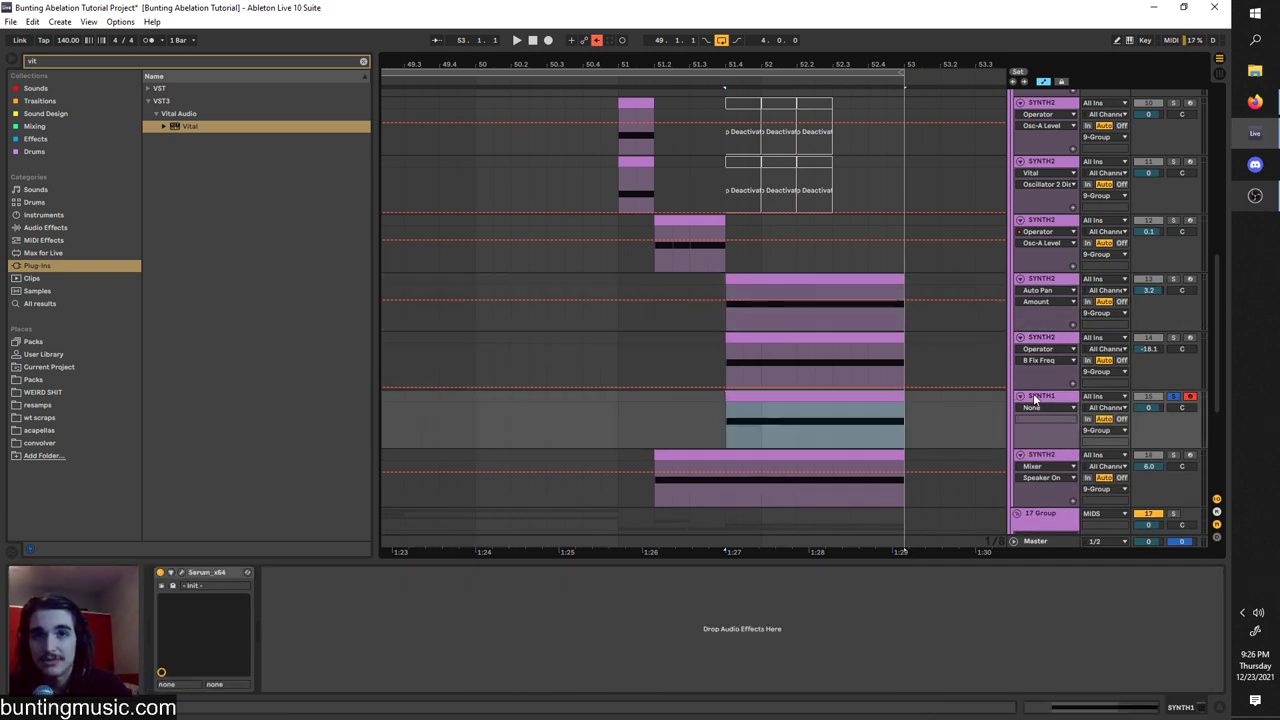
Load Vital on the new SYNTH1 track and set oscillator 1 to Basic Shapes, transposed 48 semitones with tune at 100.
left_click_drag(178, 131, 226, 606)
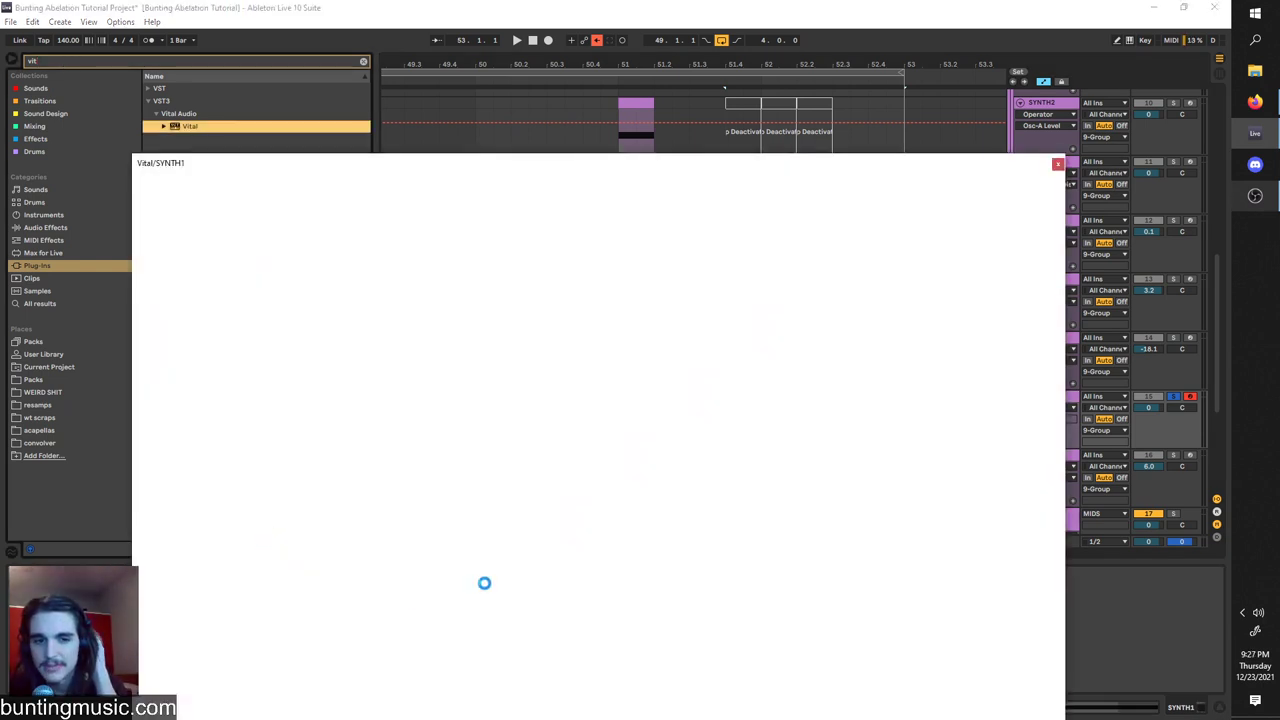
left_click_drag(555, 165, 473, 293)
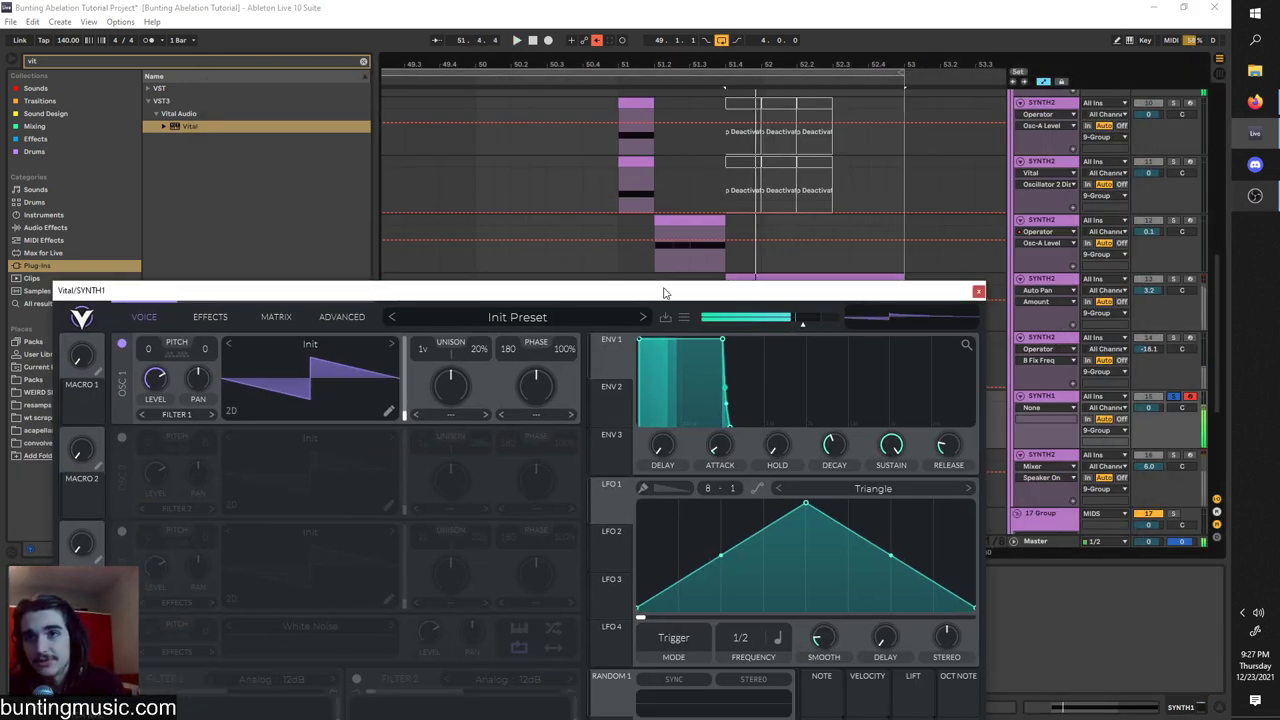
left_click_drag(666, 289, 803, 103)
left_click(491, 154)
left_click(805, 184)
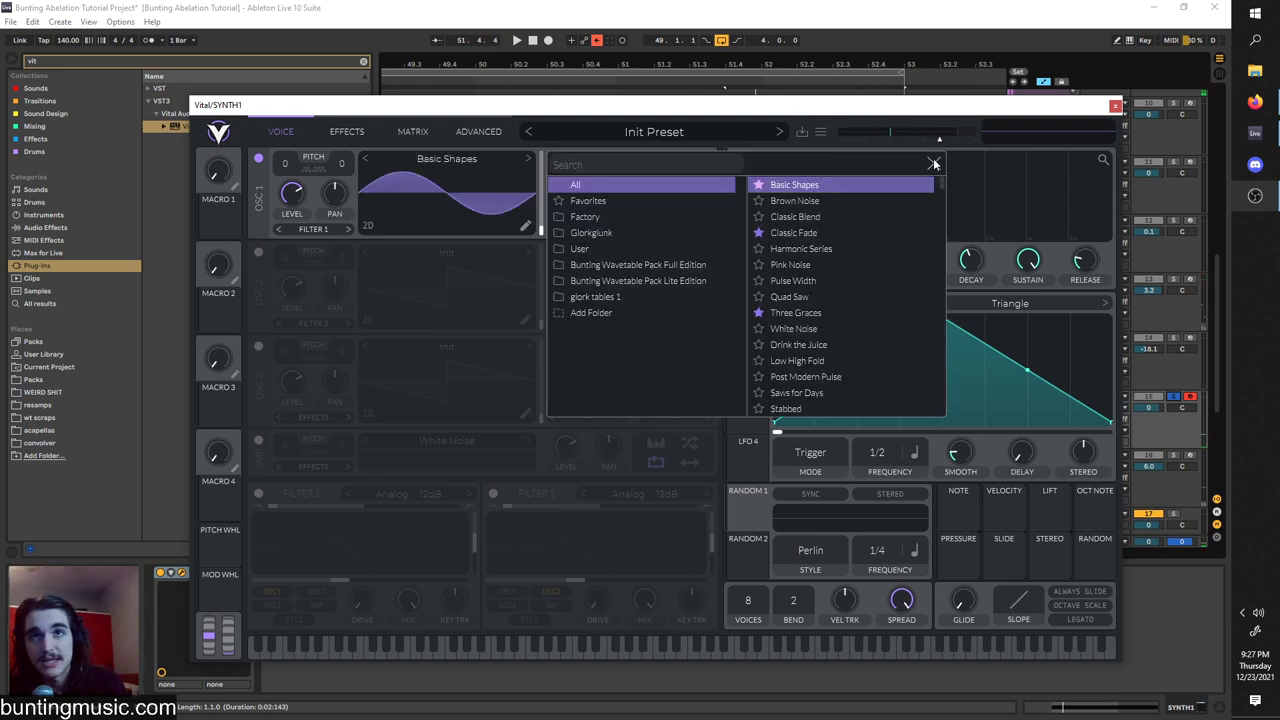
left_click(934, 163)
left_click_drag(291, 166, 319, 90)
key("space")
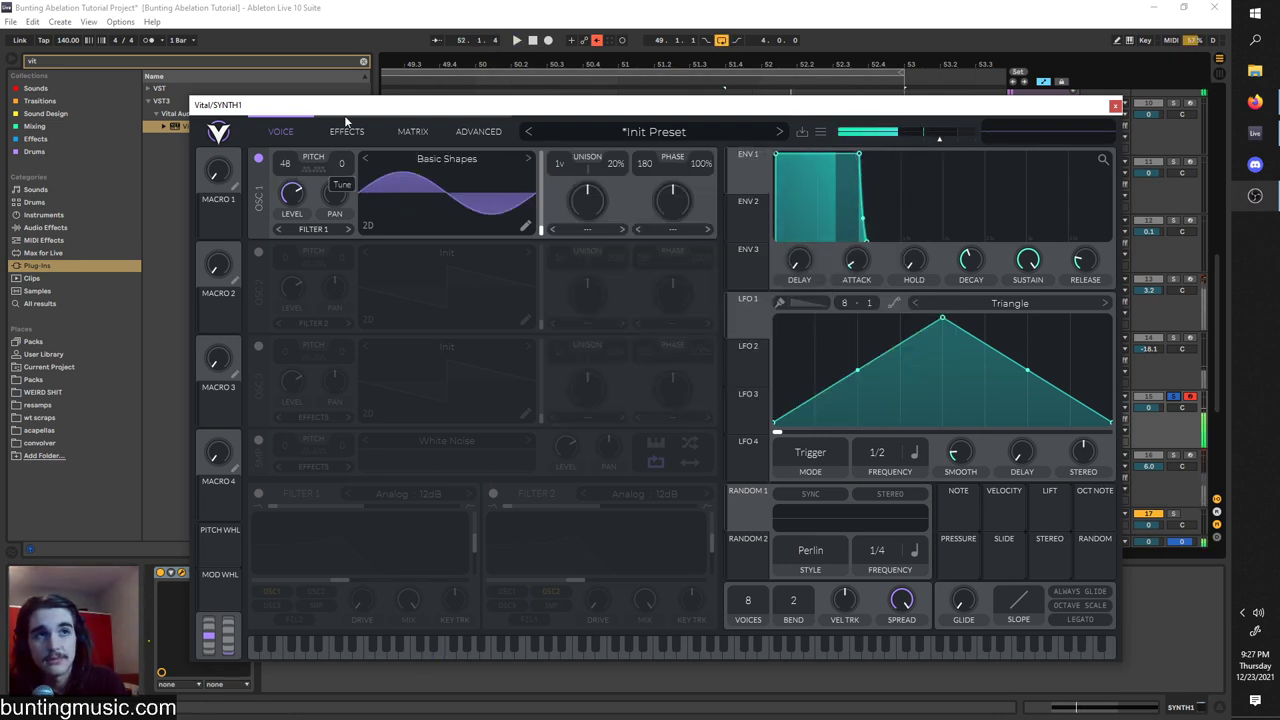
Enable oscillator 2 in Vital with the Basic Shapes wavetable and transpose it to -48 semitones.
left_click(258, 251)
left_click(430, 254)
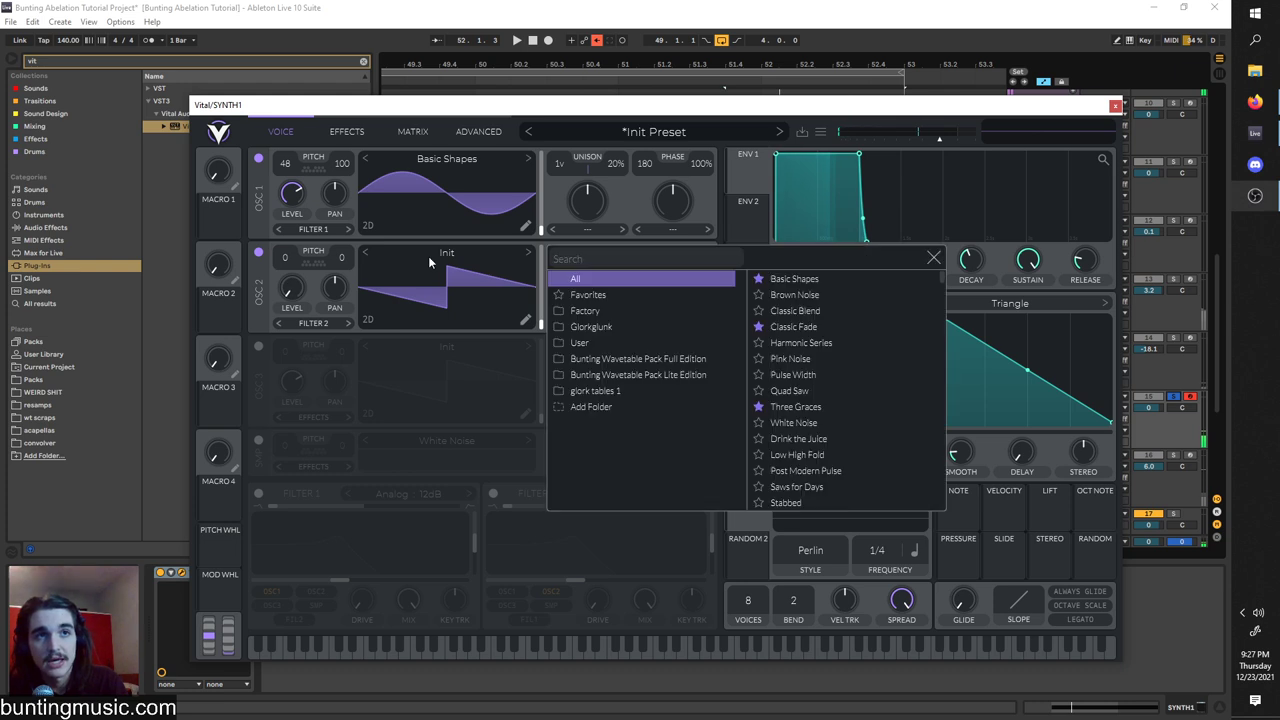
left_click(857, 279)
left_click(929, 261)
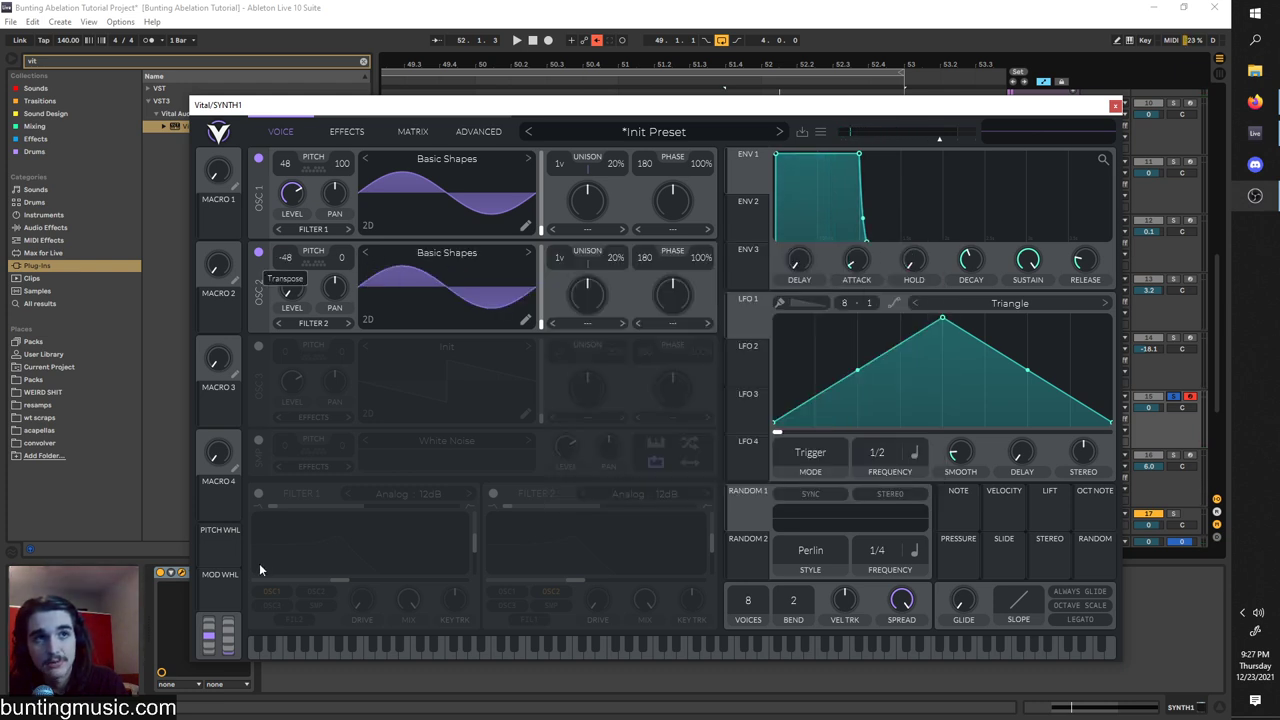
Modulate oscillator 1 with FM from oscillator 2, raise the FM amount, and set oscillator 2's transpose to -14 during playback.
left_click(680, 234)
left_click(680, 386)
key("space")
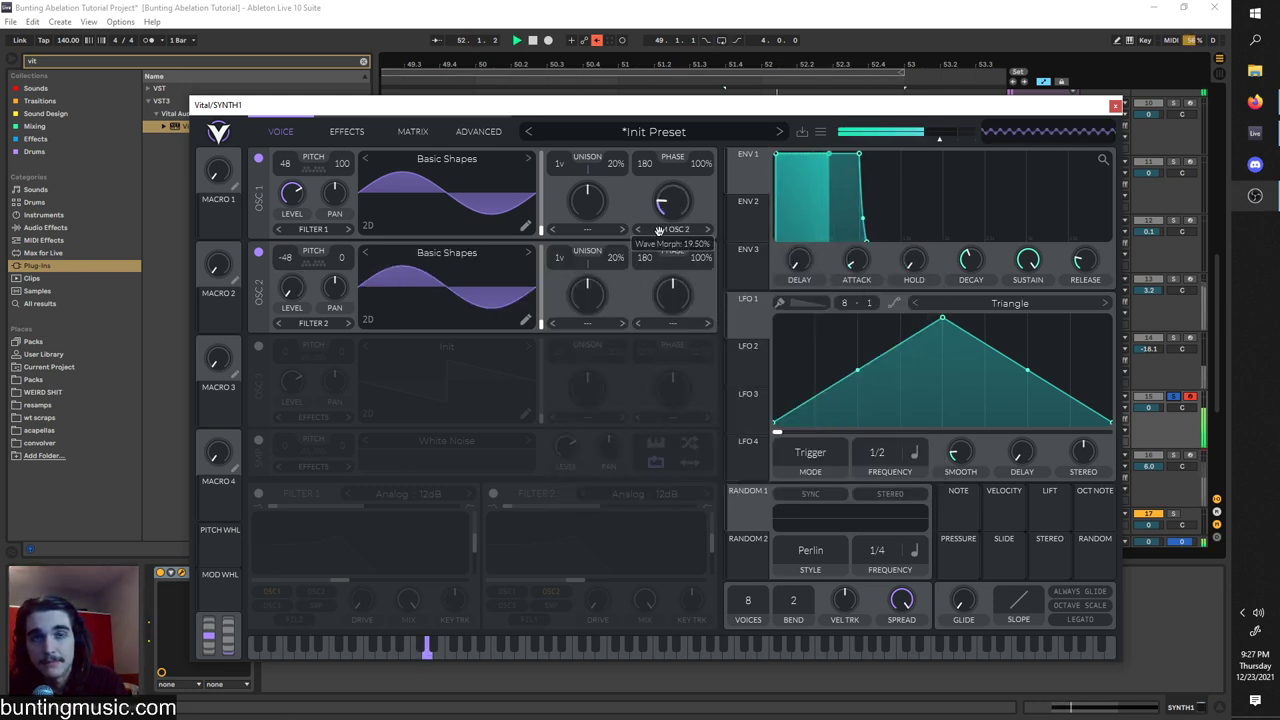
left_click_drag(286, 258, 303, 60)
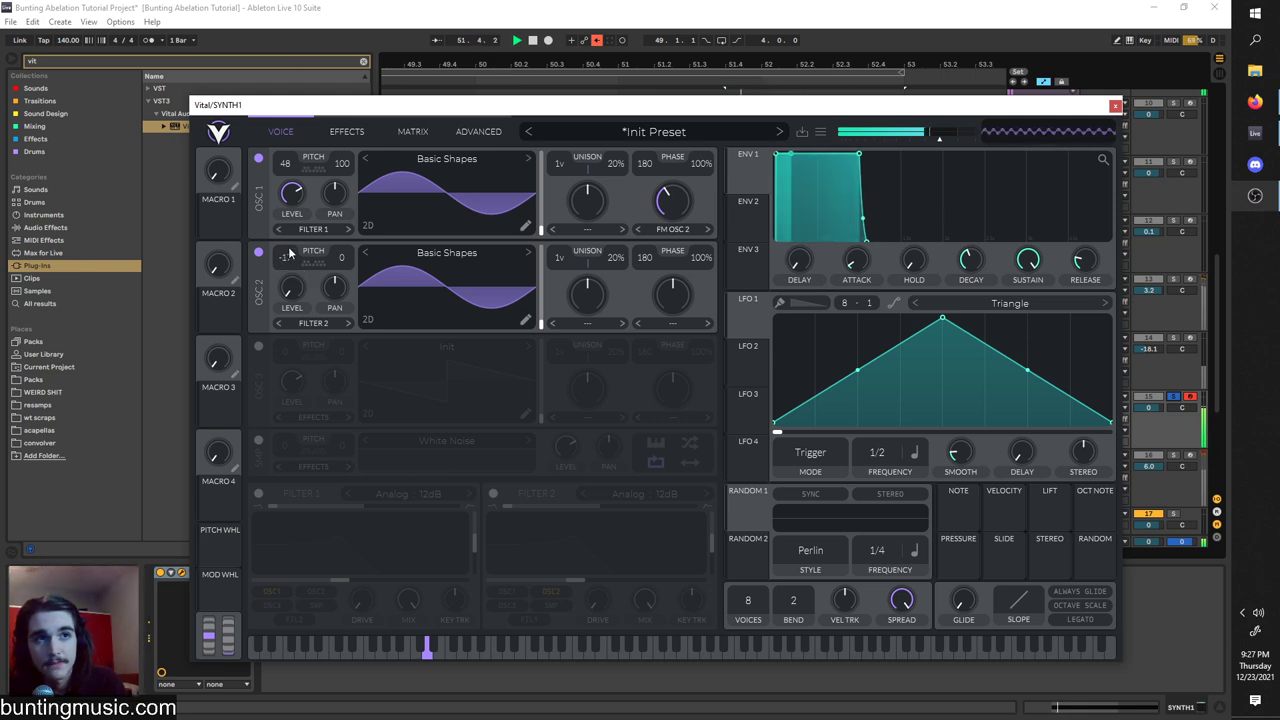
left_click_drag(289, 253, 293, 228)
key("ctrl+l")
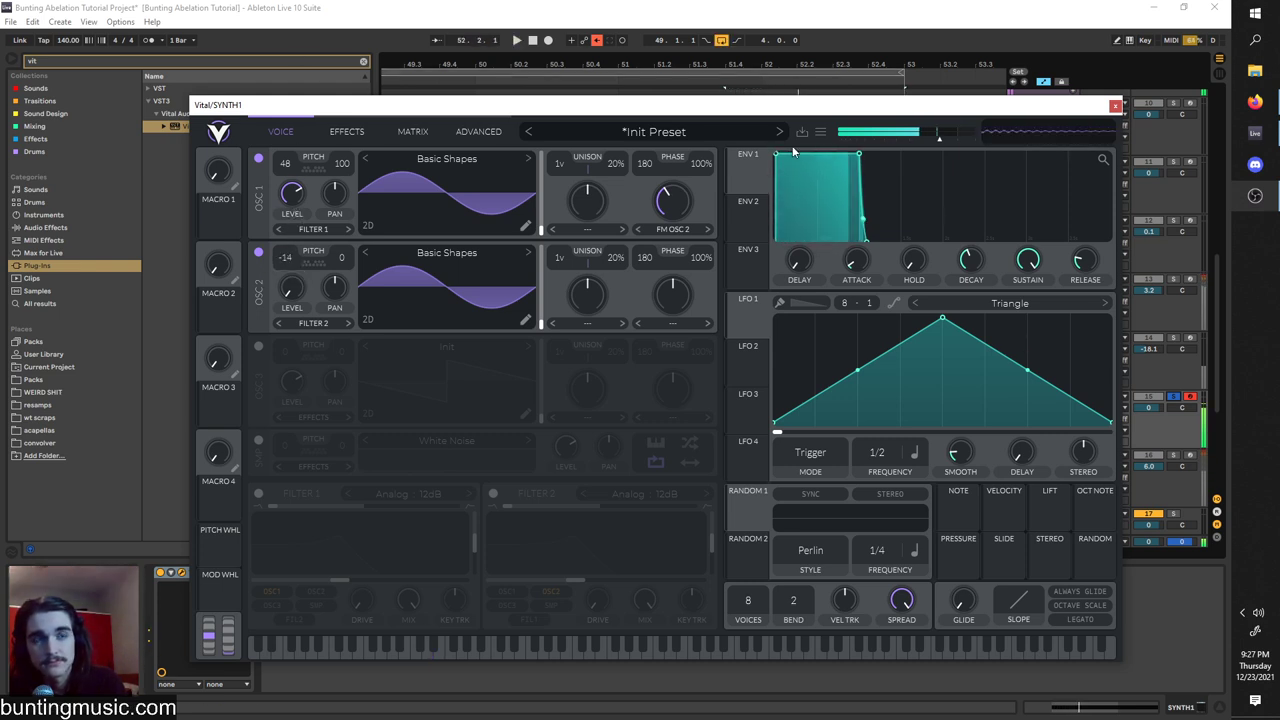
key("space")
left_click(1115, 106)
Solo and audition SYNTH2 track 12, and show its Operator B Coarse automation.
scroll(730, 330, "up", 2)
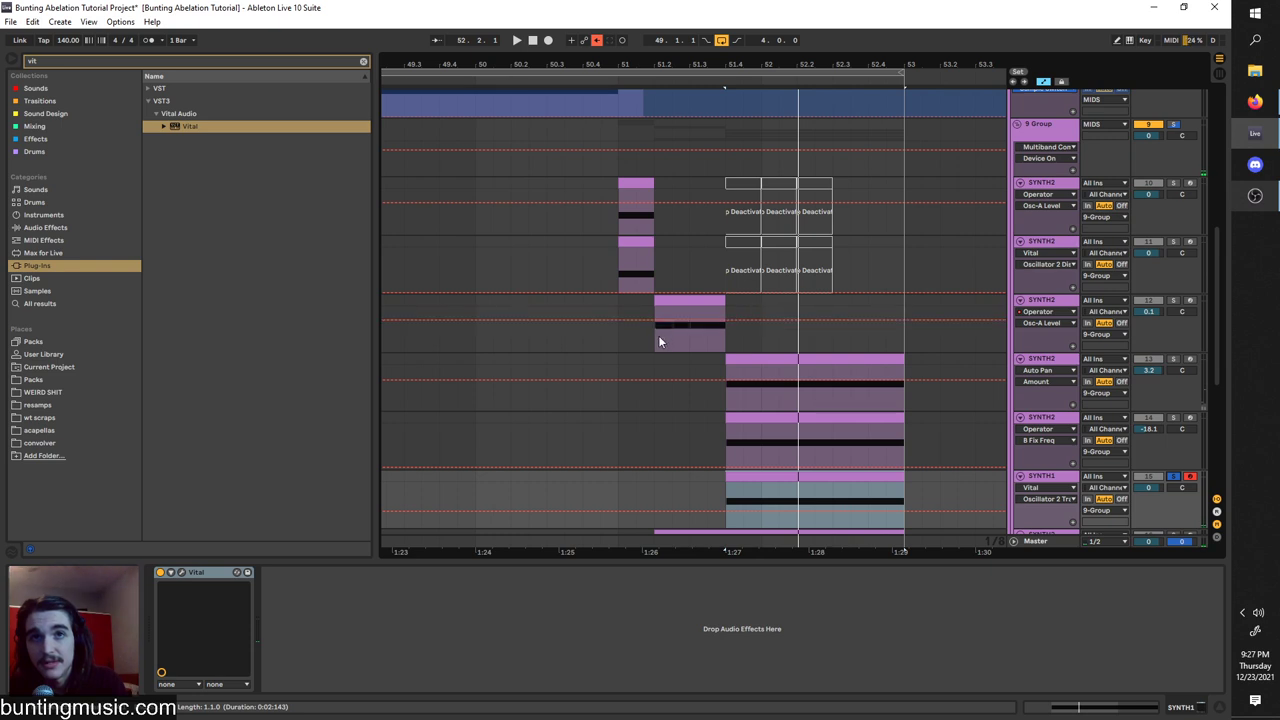
left_click(656, 330)
key("space")
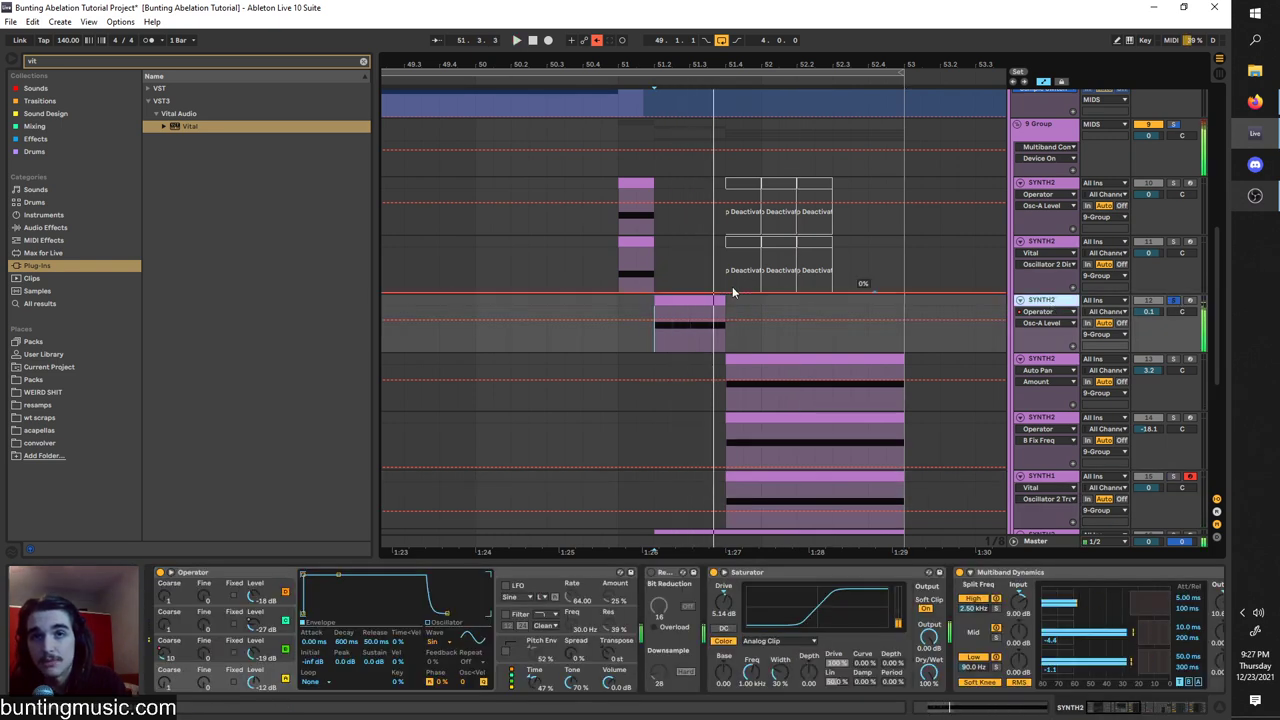
left_click(620, 272)
left_click(656, 337)
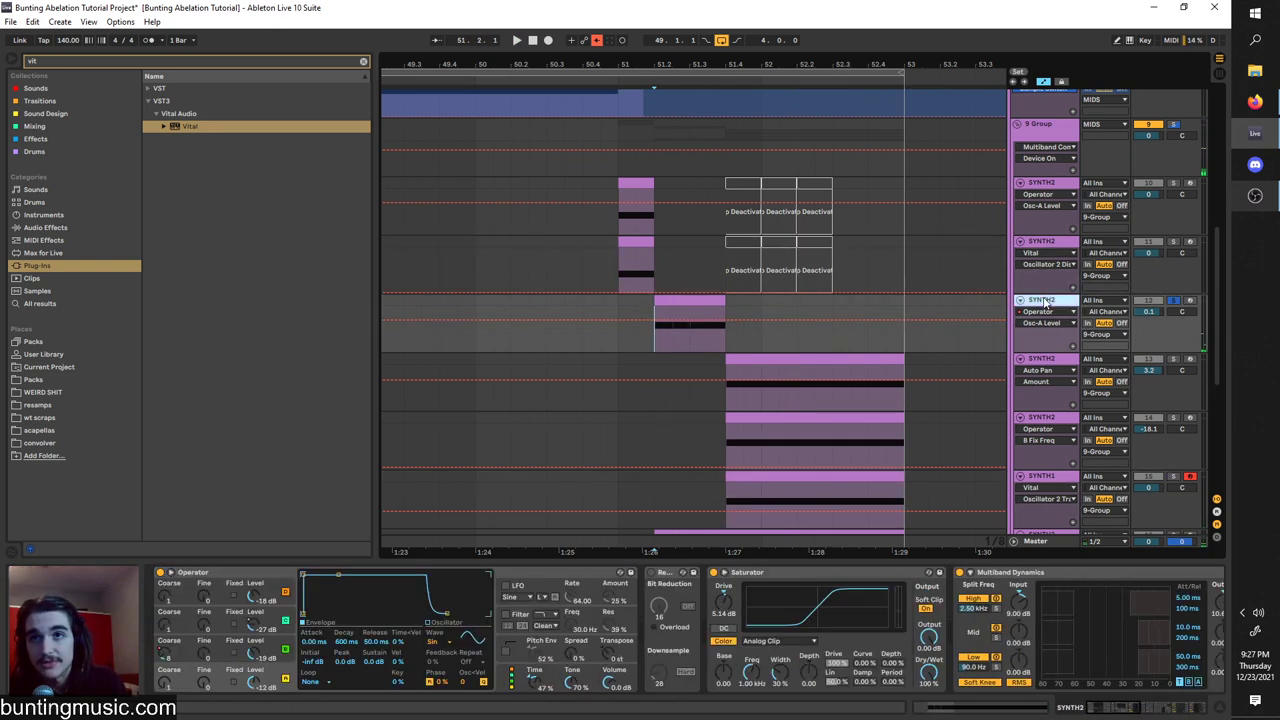
left_click_drag(166, 659, 228, 606)
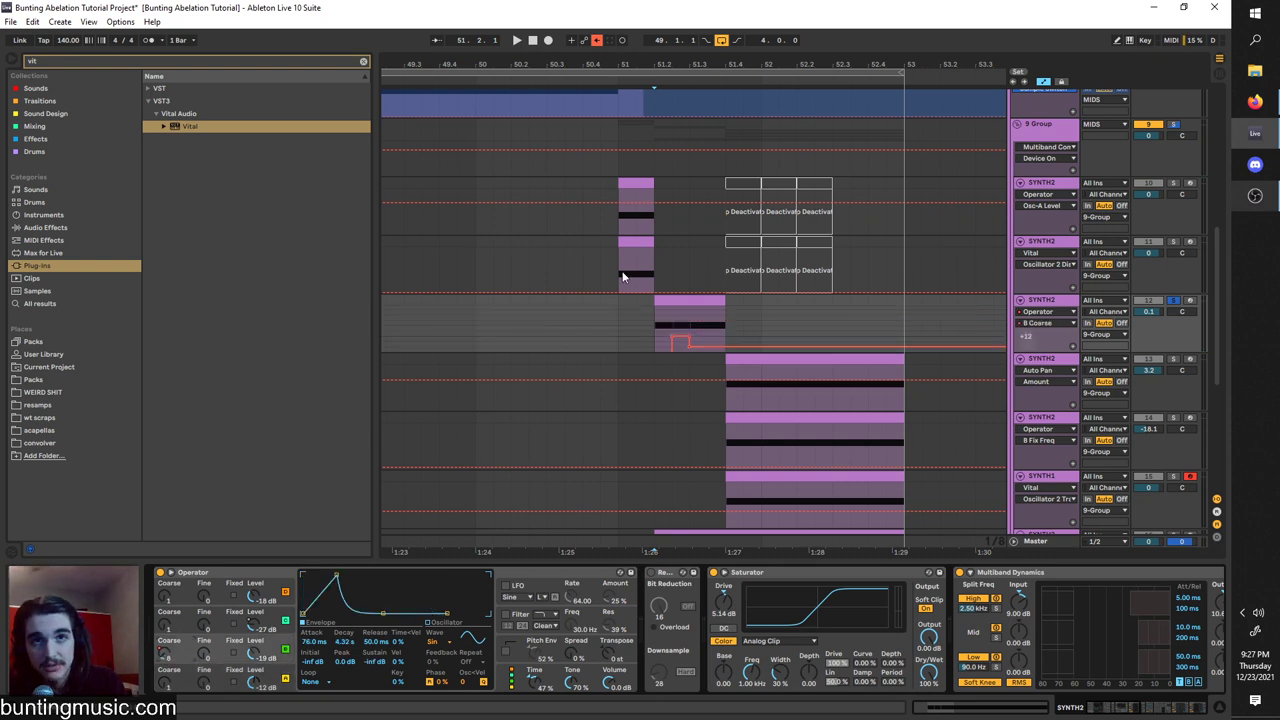
Solo SYNTH2 track 11 and examine the three-oscillator FM patch in its Vital.
left_click(622, 277)
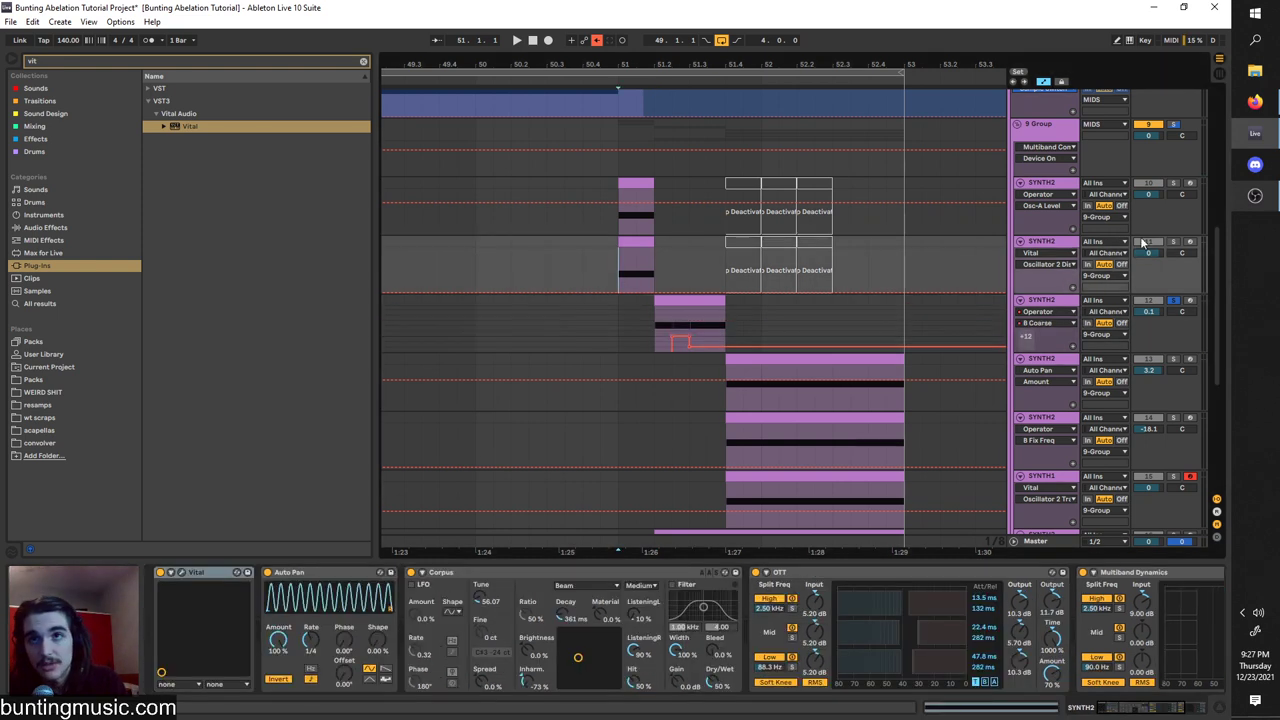
left_click(181, 575)
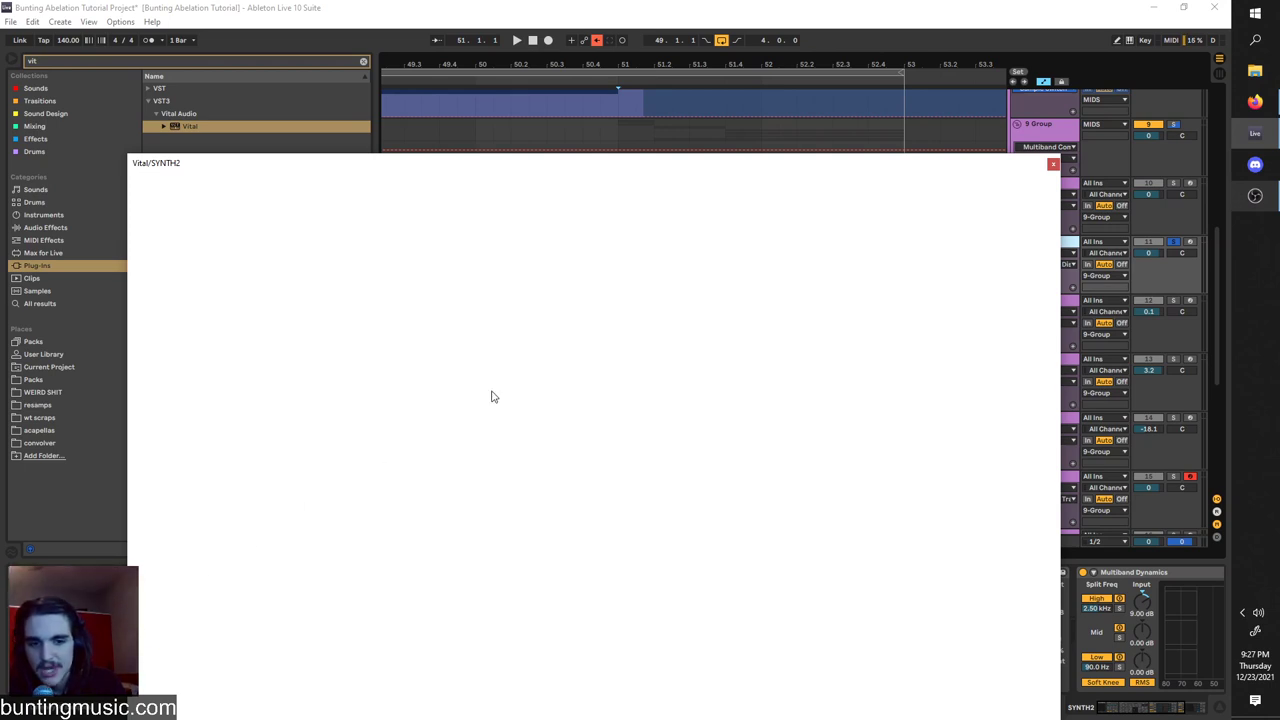
left_click_drag(551, 165, 569, 131)
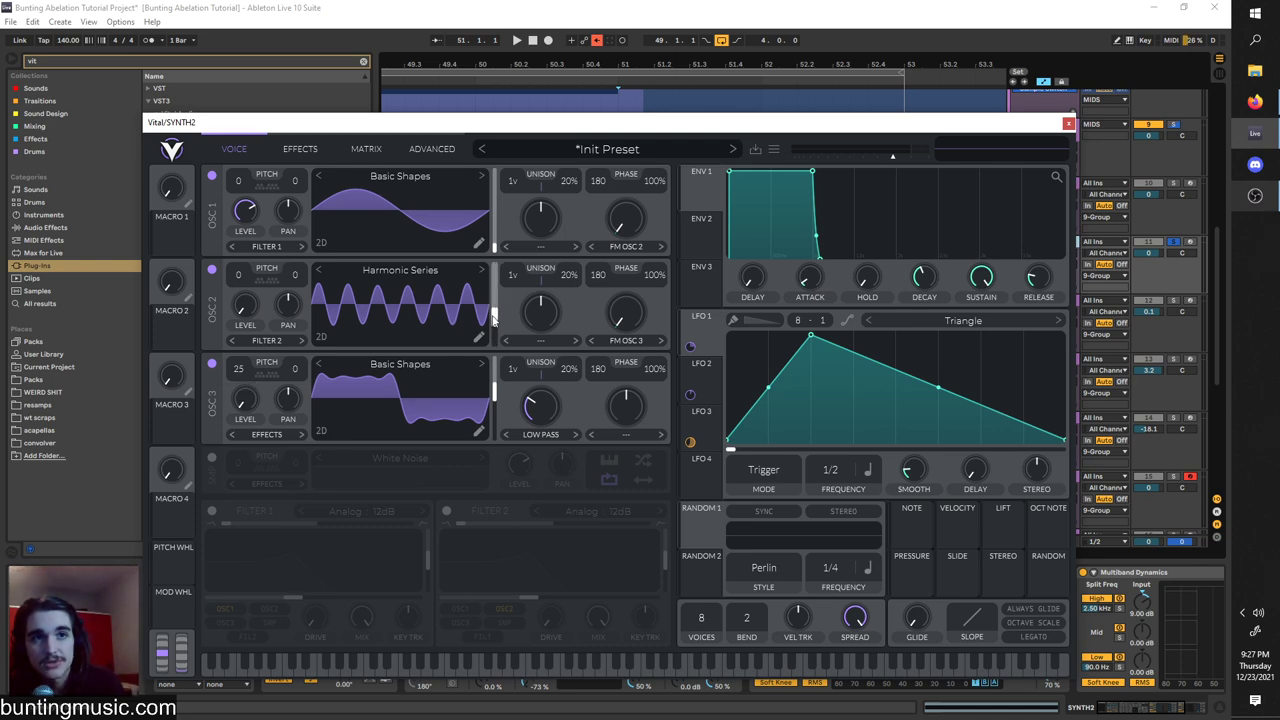
left_click_drag(555, 128, 552, 505)
Automate Vital's oscillator 2 wave frame on track 11 to step up midway through the clip during playback.
key("space")
left_click(637, 278)
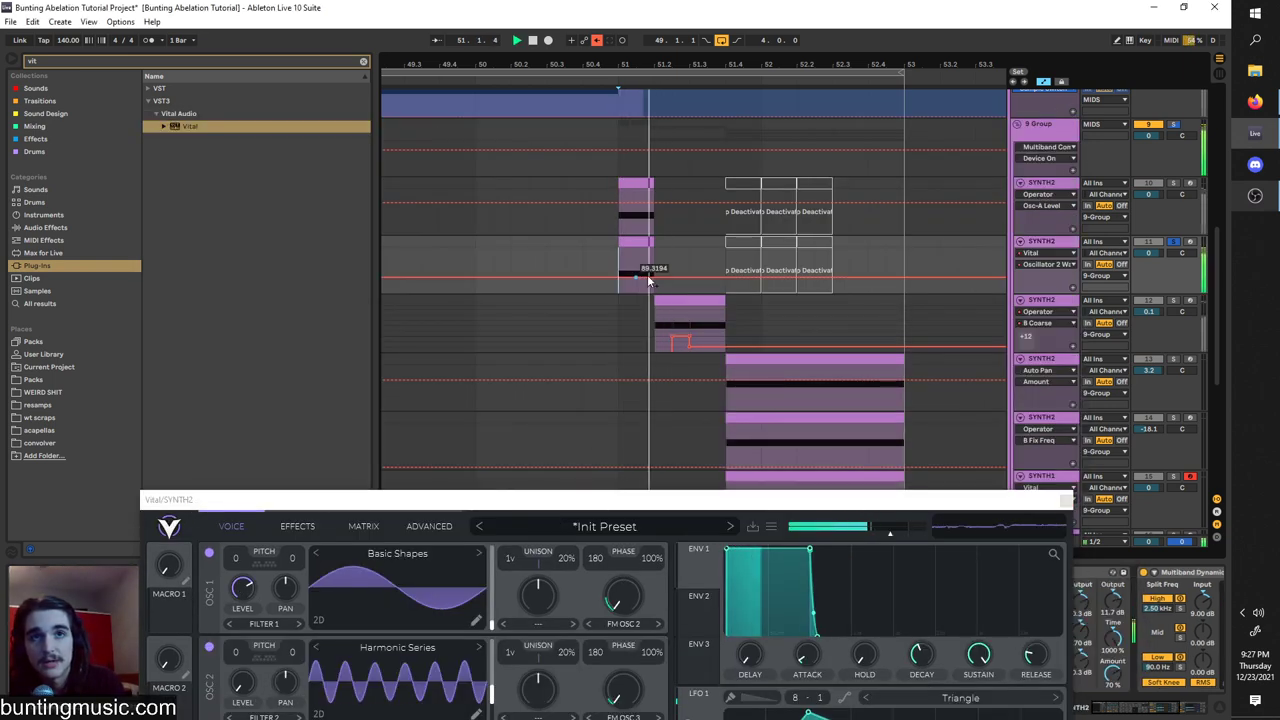
left_click_drag(651, 278, 637, 248)
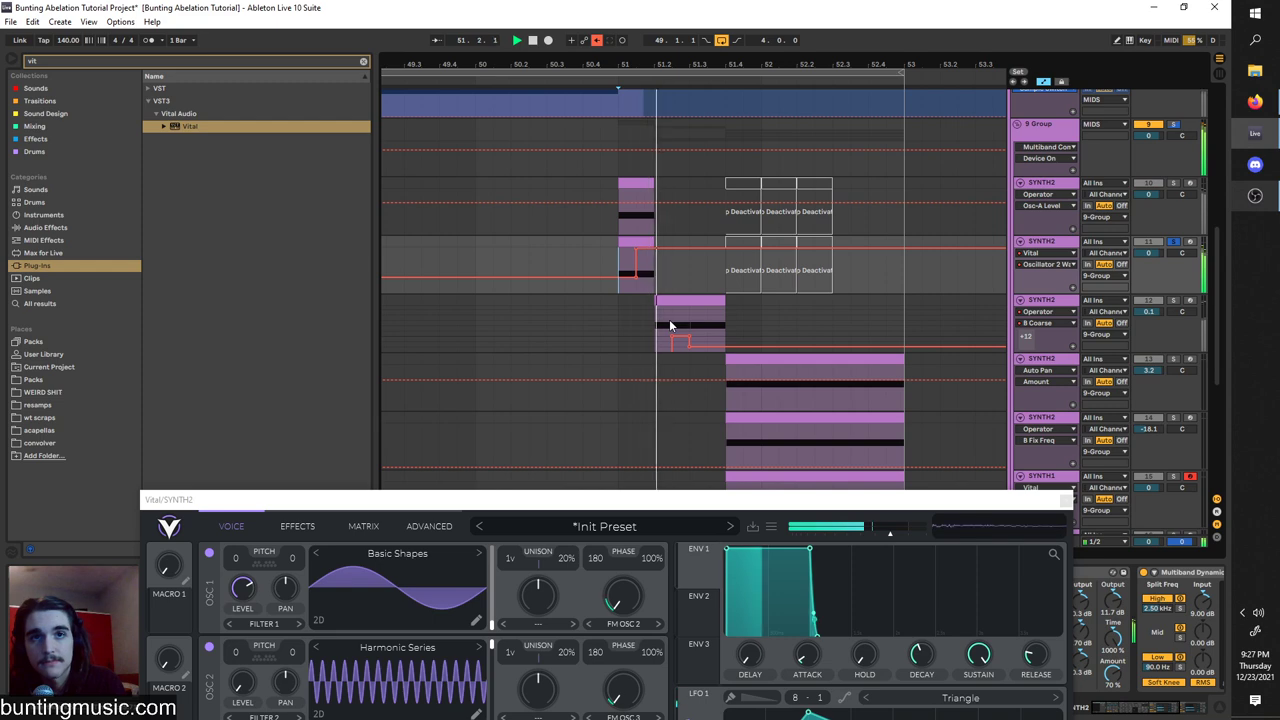
Solo SYNTH2 track 16, audition it and examine its Operator and effects chain.
scroll(728, 335, "down", 2)
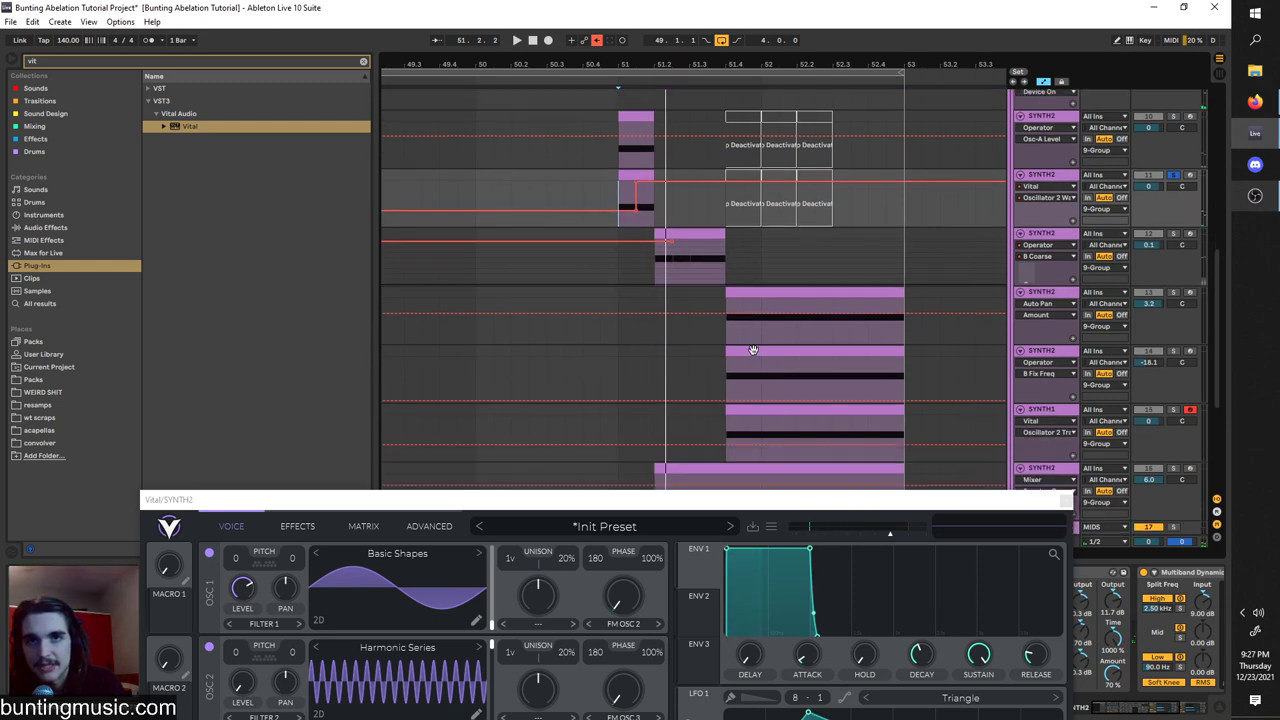
left_click(723, 340)
scroll(775, 400, "down", 3)
left_click(656, 392)
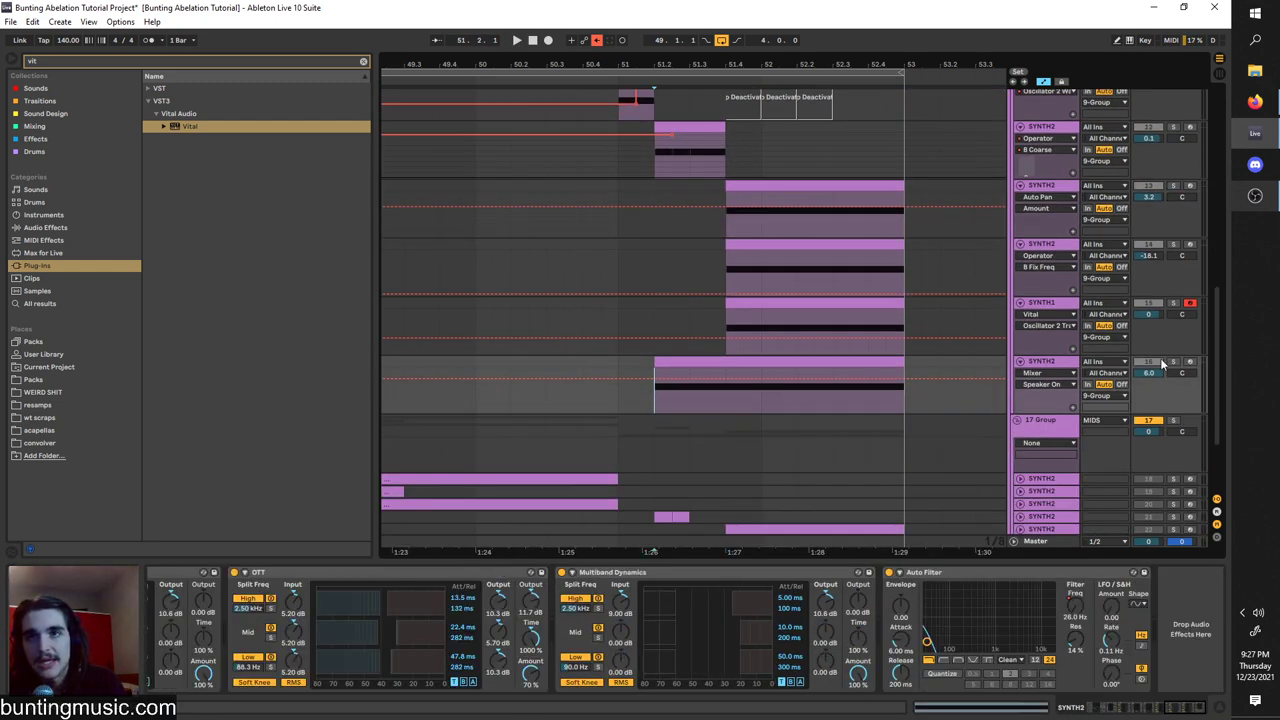
key("space")
left_click(1074, 363)
key("space")
left_click(1120, 704)
left_click_drag(1146, 702, 1098, 703)
scroll(664, 235, "up", 2)
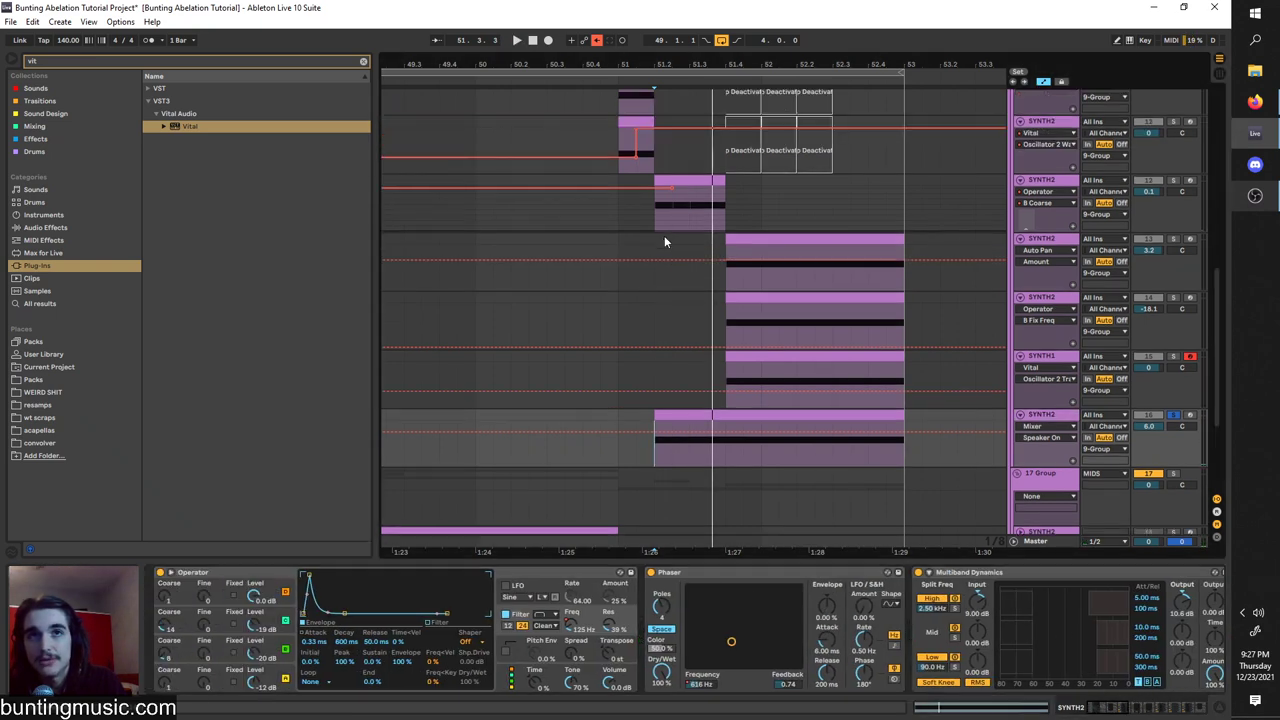
key("space")
Duplicate SYNTH2 track 16 and replace the Operator on the copy with Vital.
left_click(649, 223)
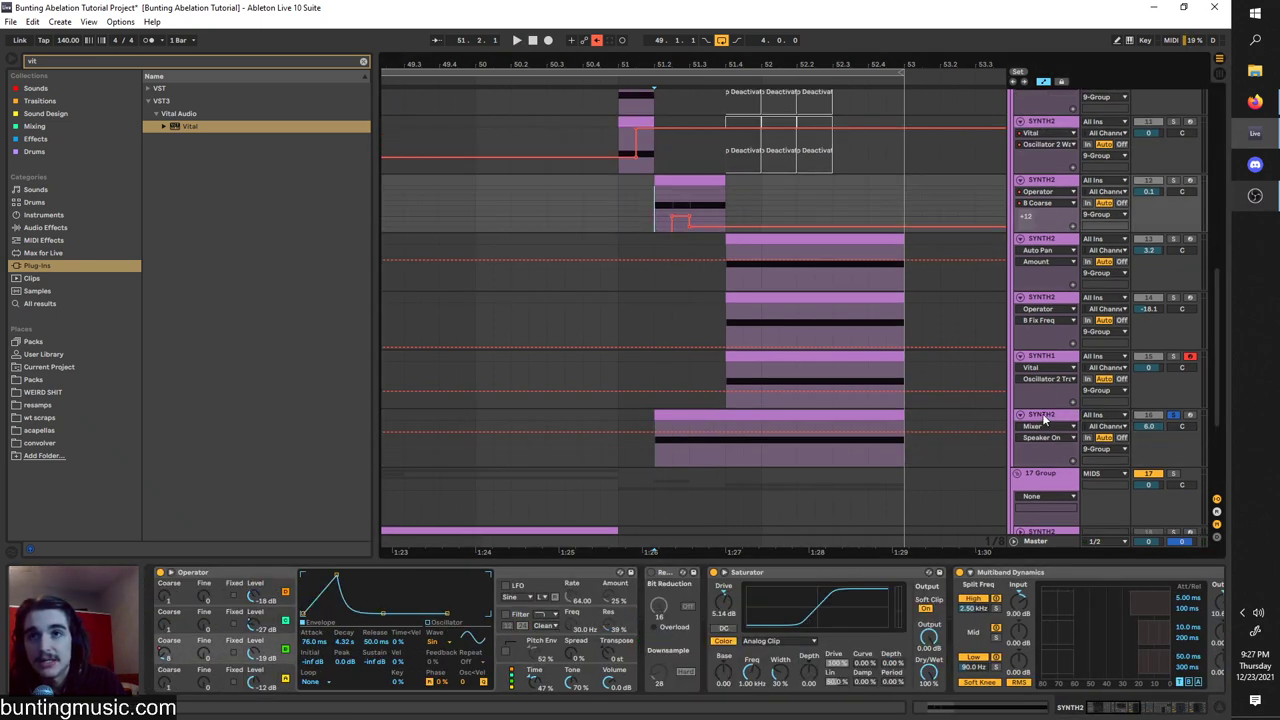
left_click(1044, 416)
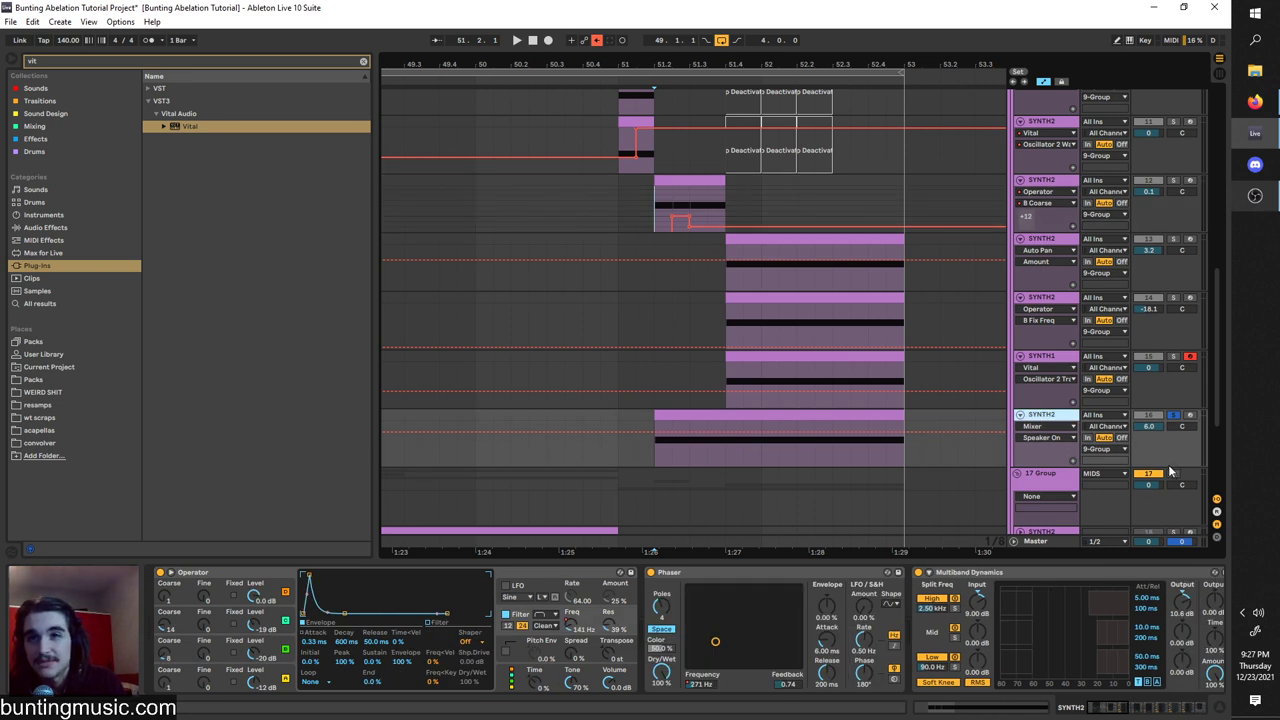
key("ctrl+d")
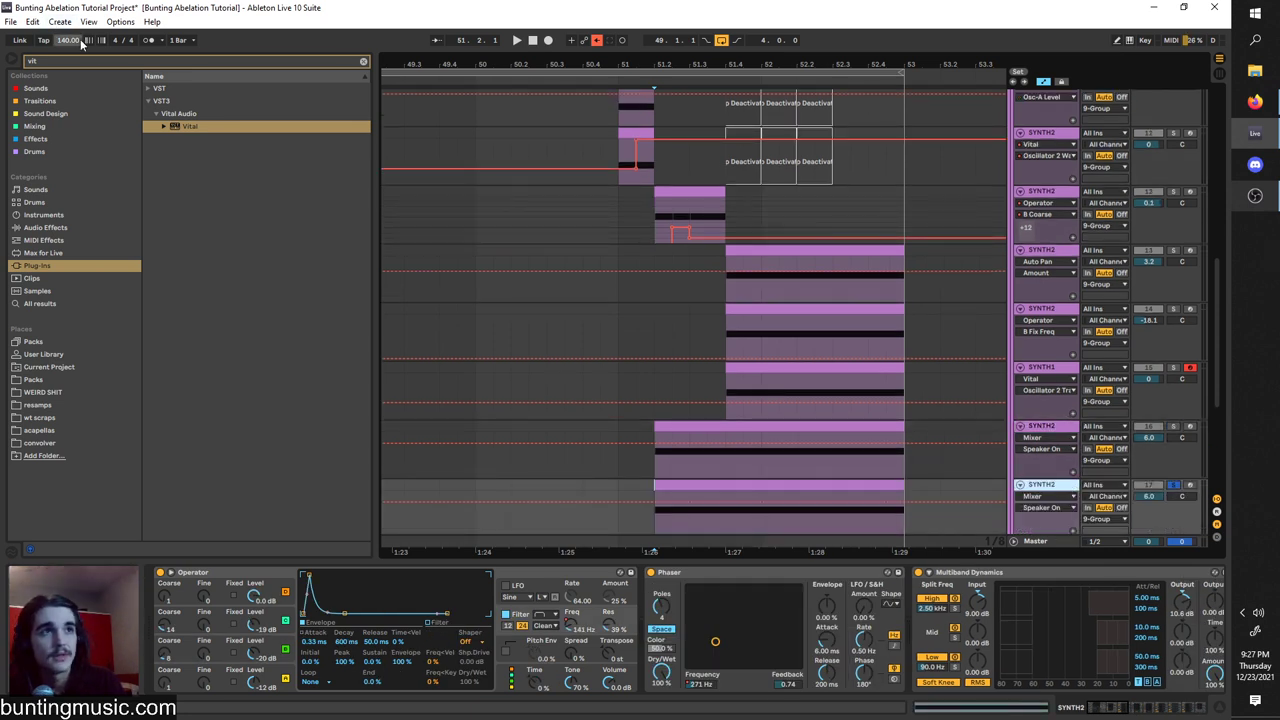
left_click(197, 126)
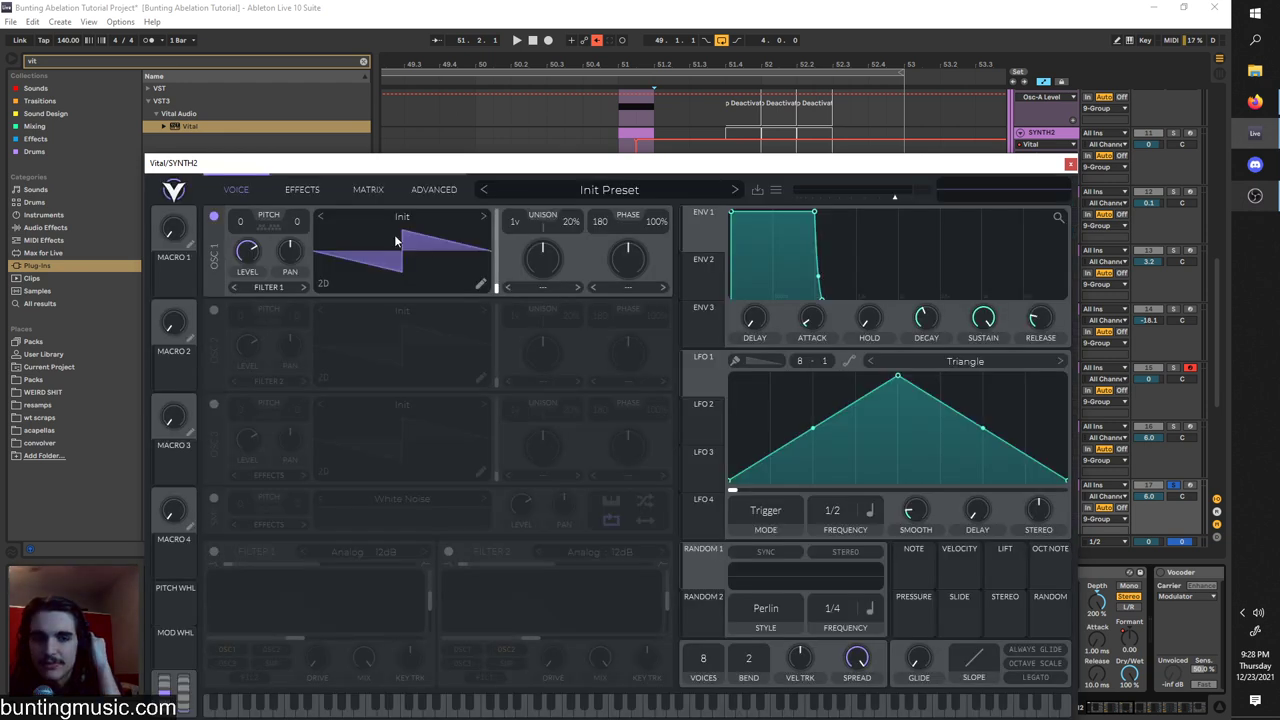
Enable Vital's Filter effect as Analog 24dB, blend it to a band-pass shape, and raise its cutoff during playback.
left_click(302, 190)
left_click(214, 488)
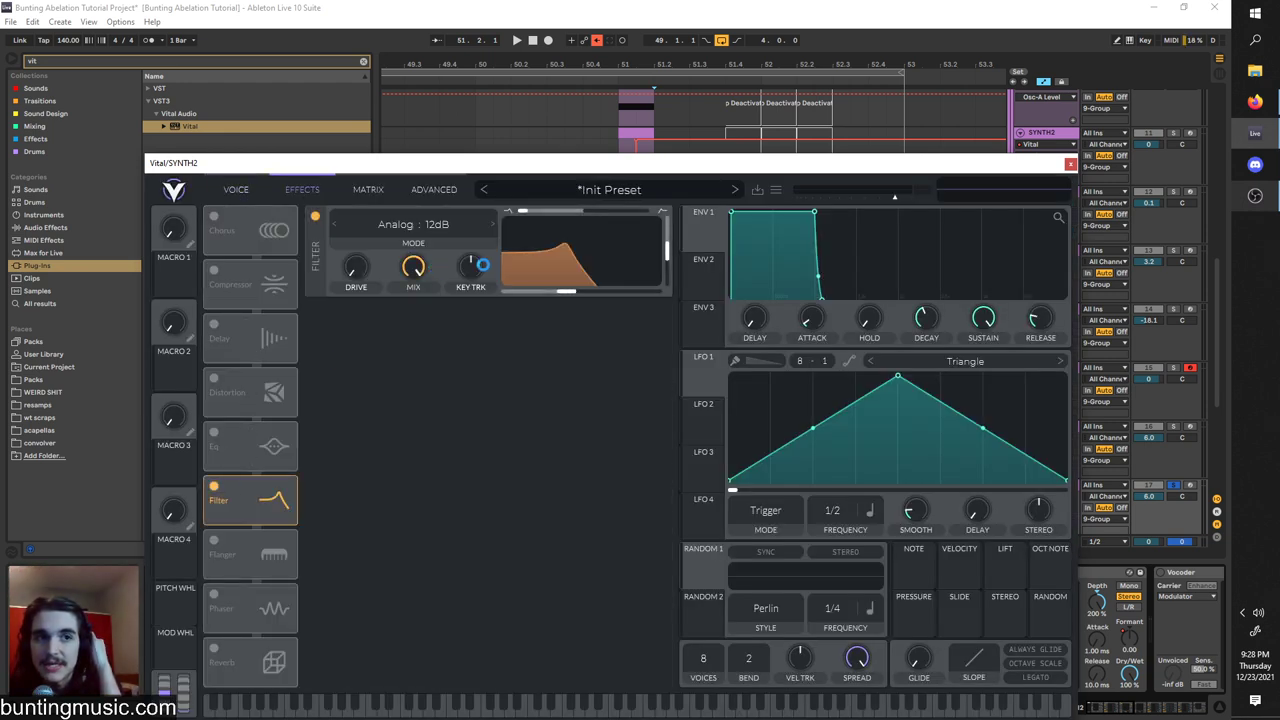
left_click(487, 224)
left_click_drag(523, 208, 576, 210)
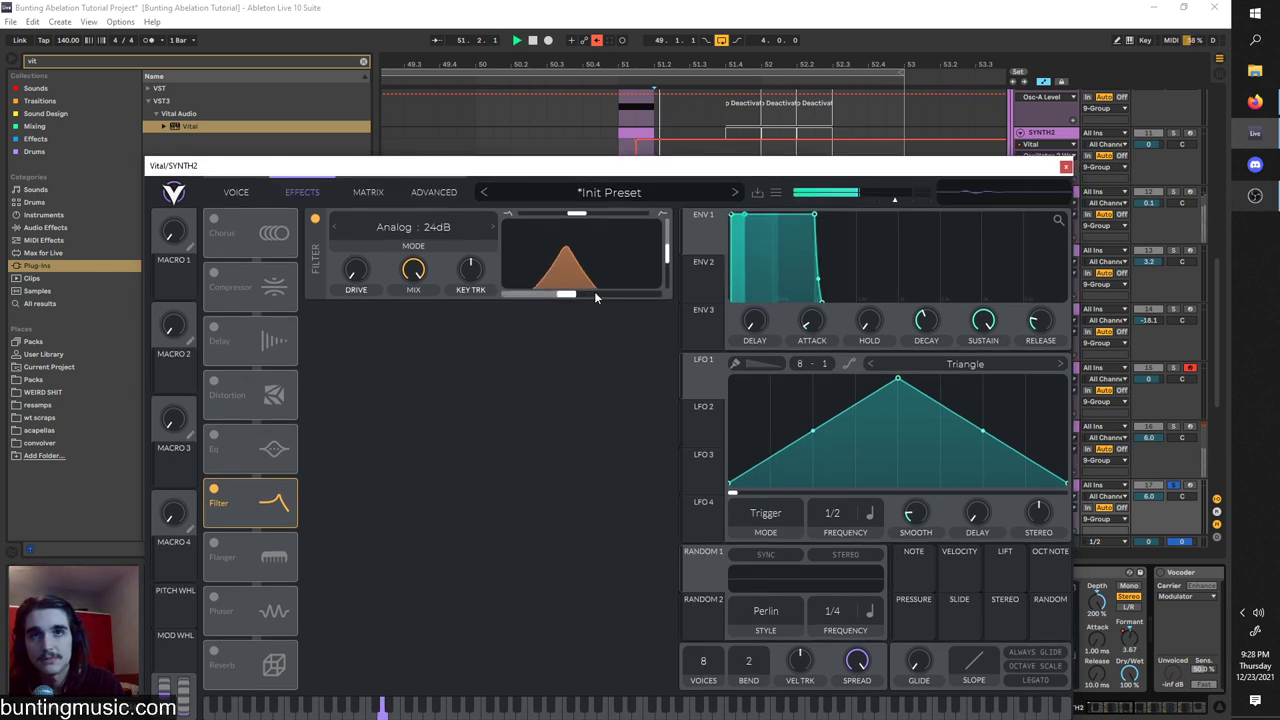
left_click_drag(594, 288, 570, 172)
key("space")
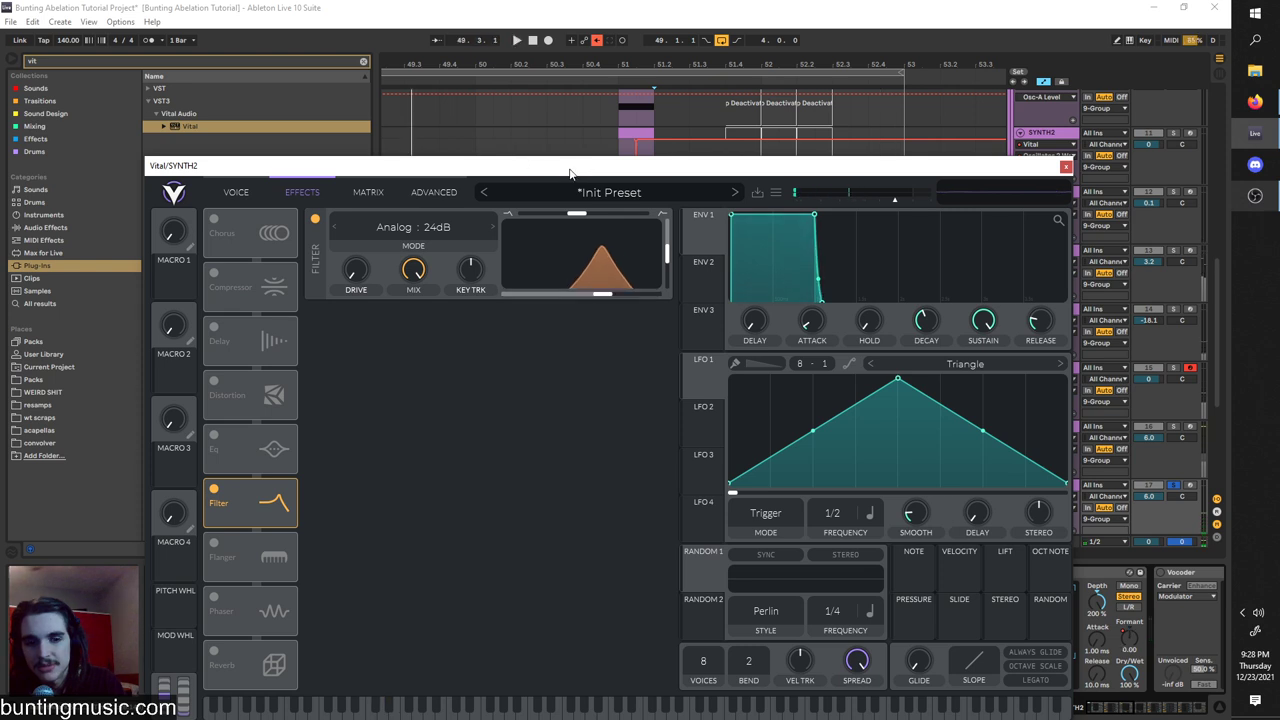
left_click(1066, 168)
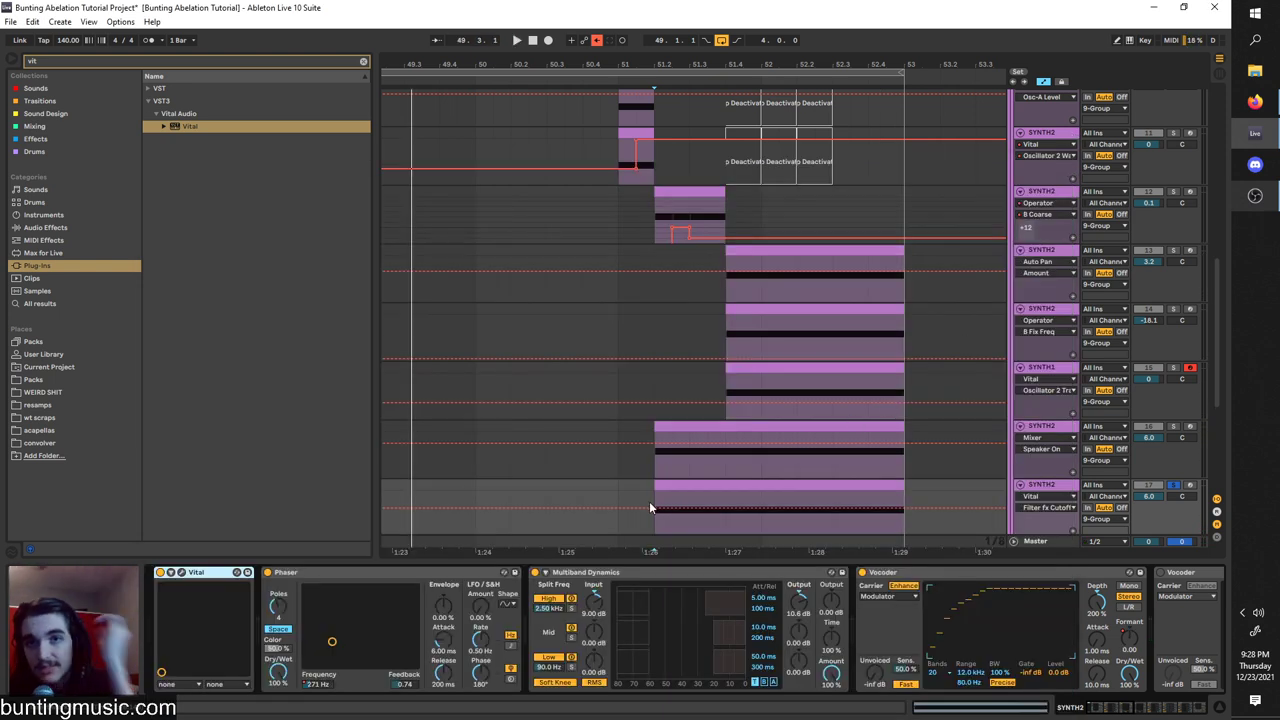
scroll(653, 495, "down", 4)
scroll(620, 418, "down", 5)
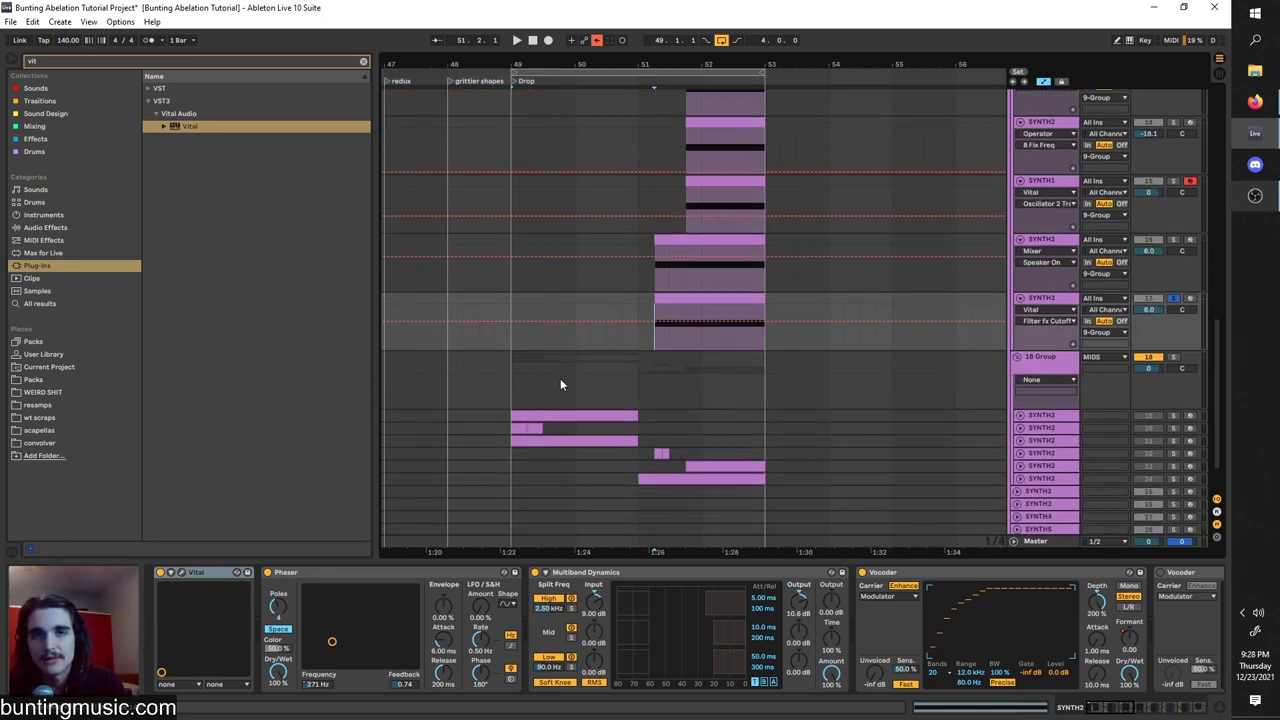
scroll(533, 388, "up", 10)
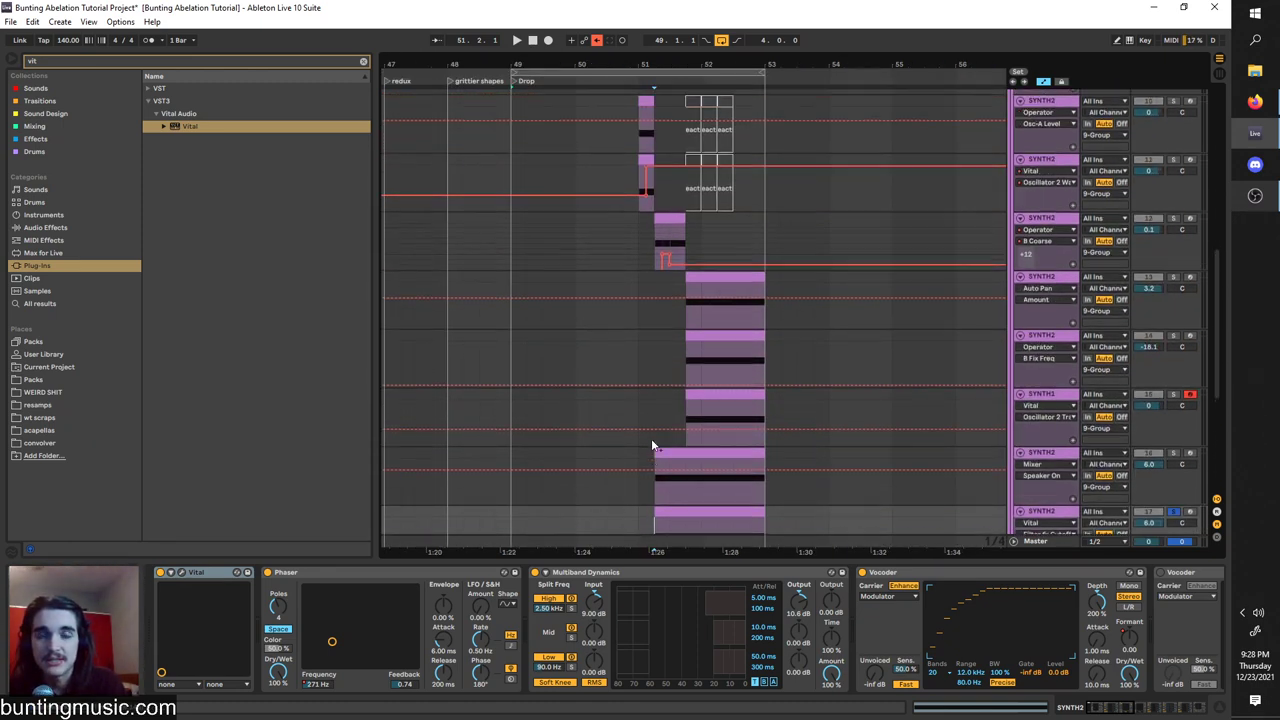
left_click(656, 375)
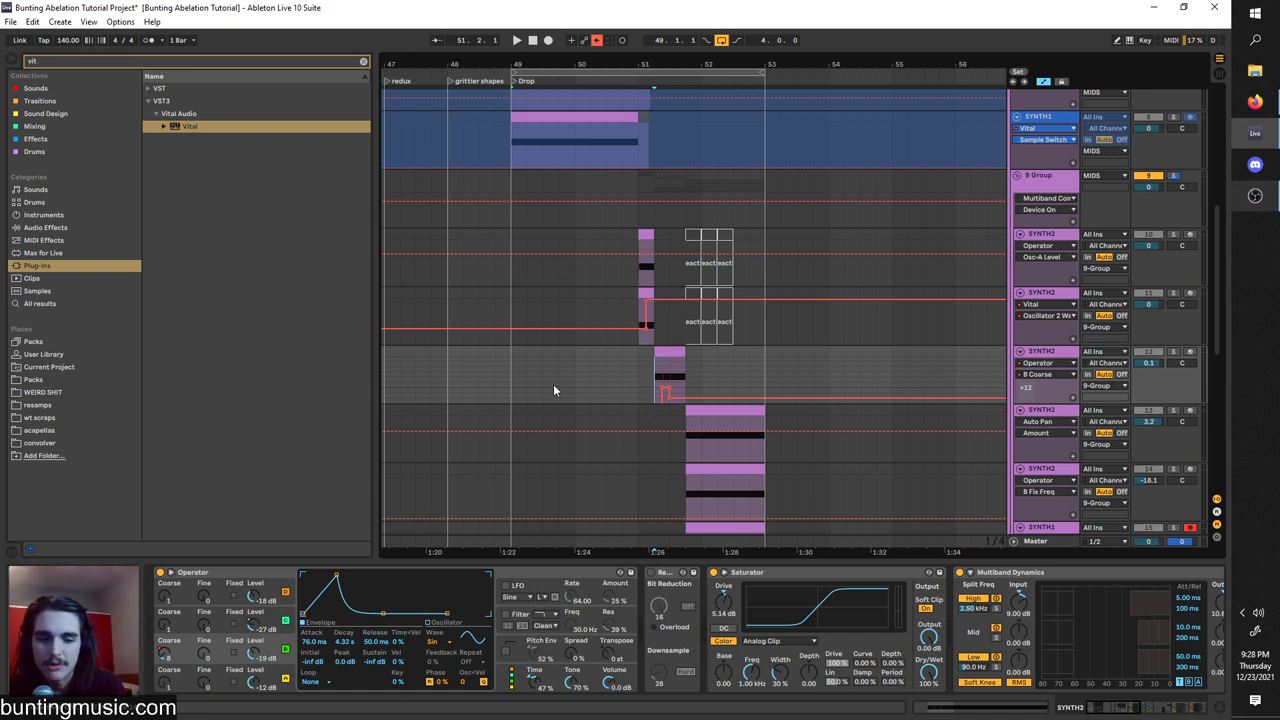
scroll(546, 318, "up", 5)
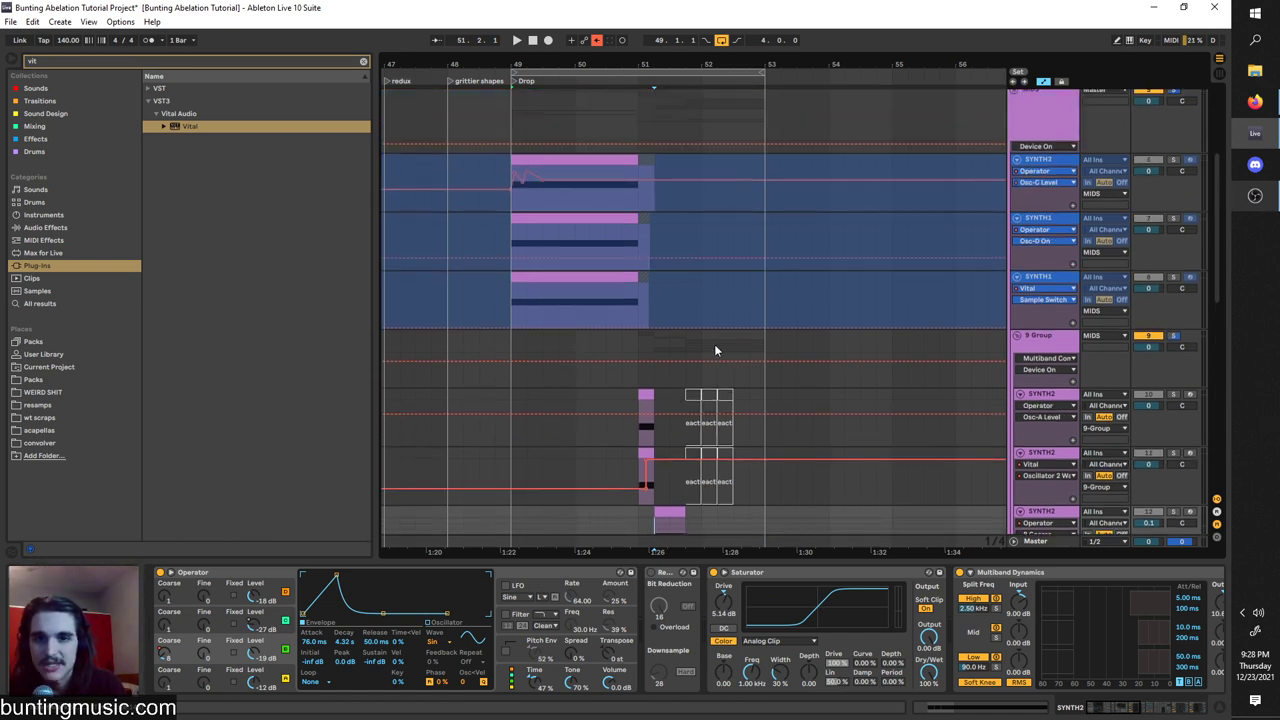
left_click(637, 381)
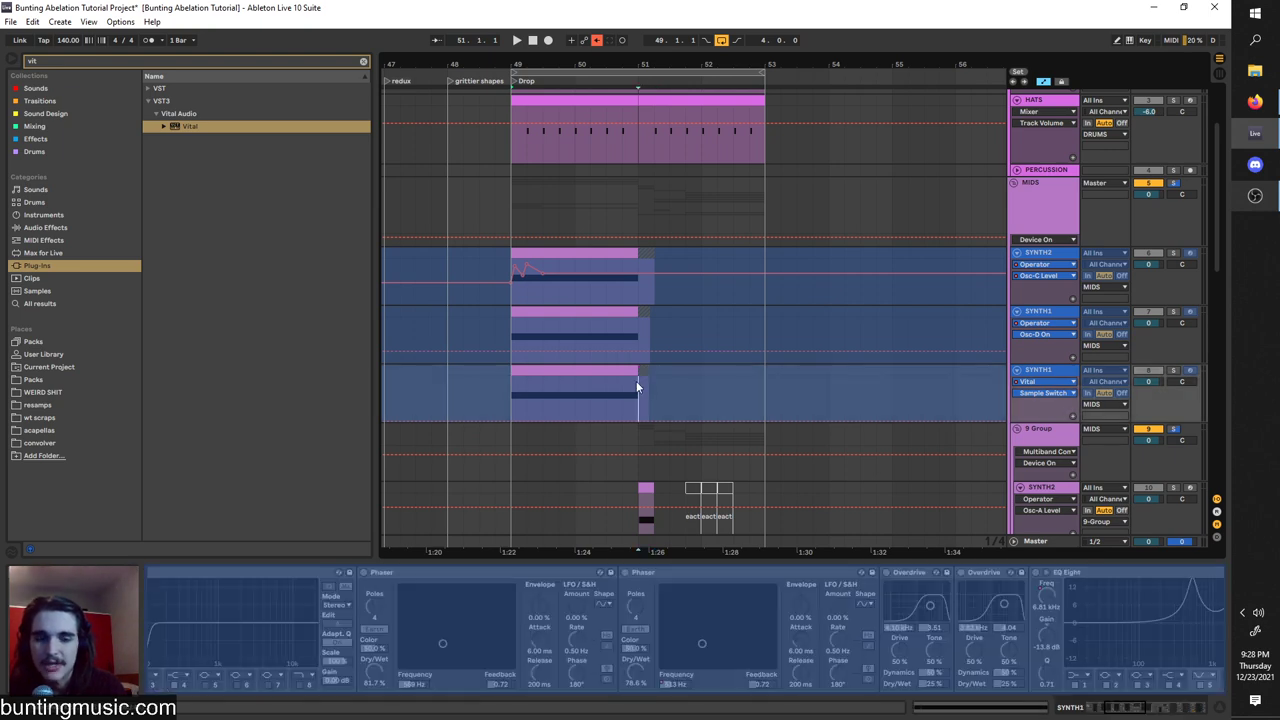
Review the device chains of the SYNTH1 tracks, the 9 Group and SYNTH2 track 10 inside it.
left_click(1050, 316)
left_click(1038, 378)
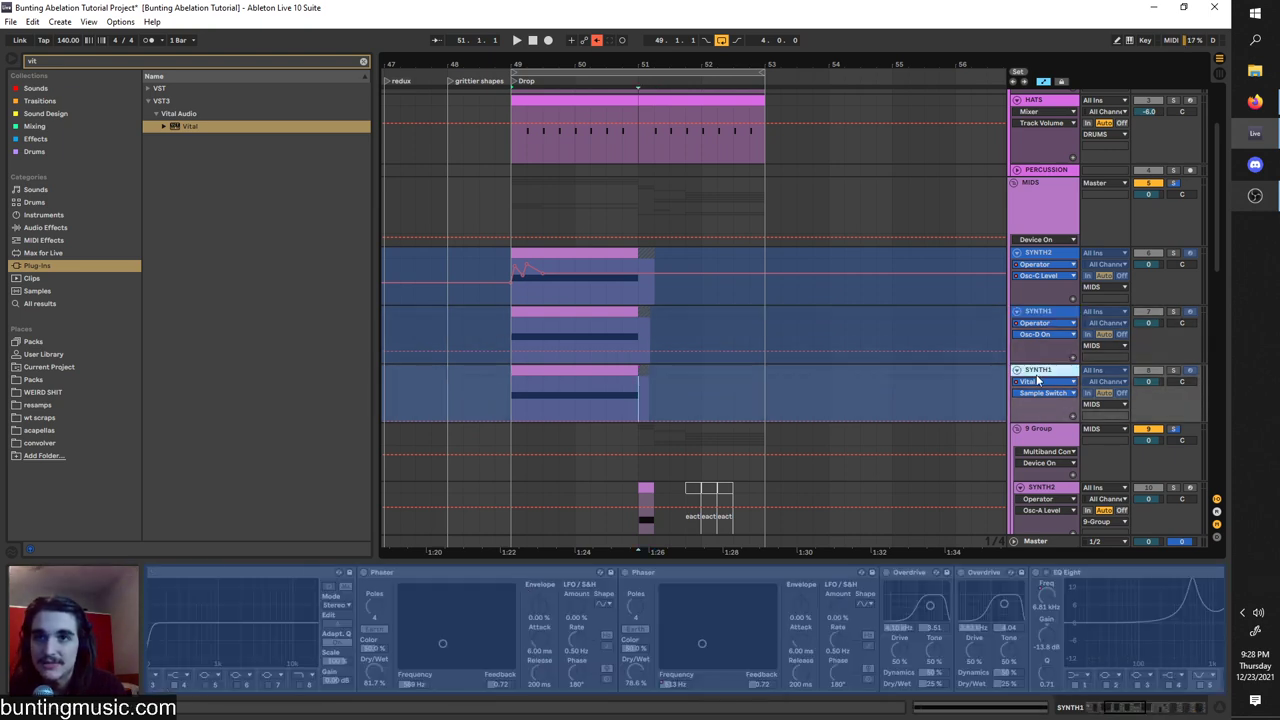
left_click(1043, 430)
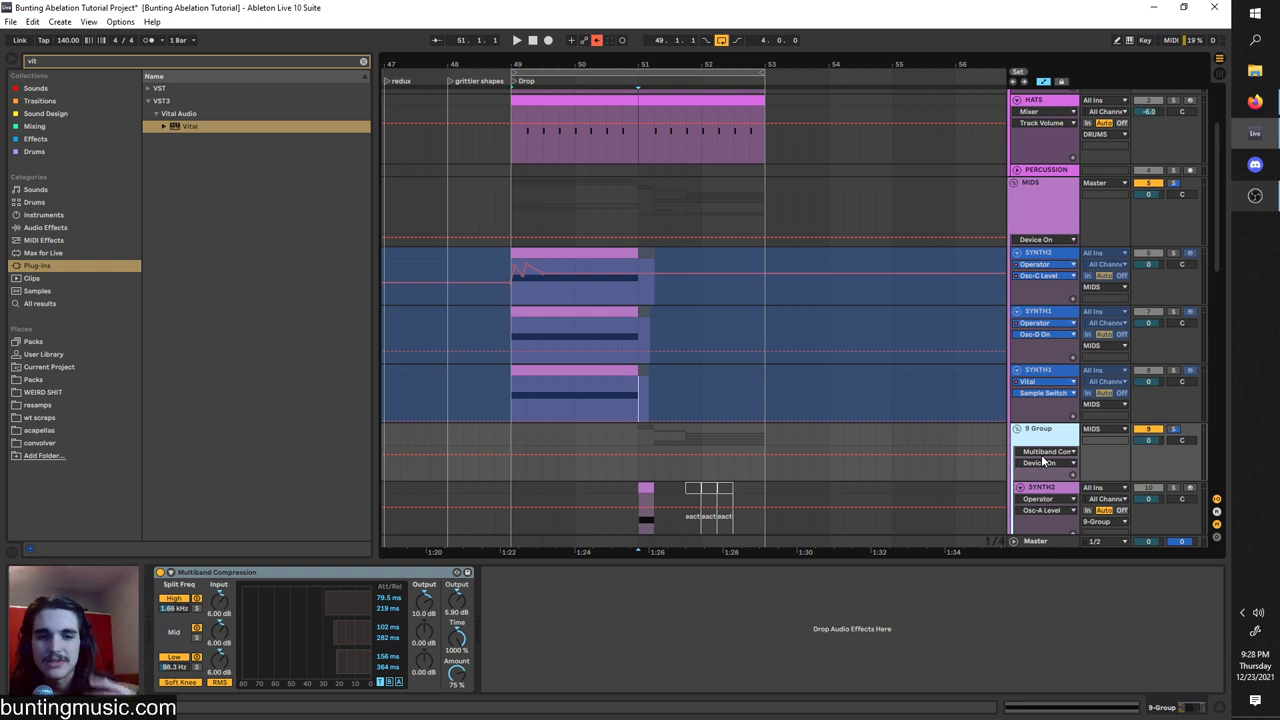
left_click(1058, 488)
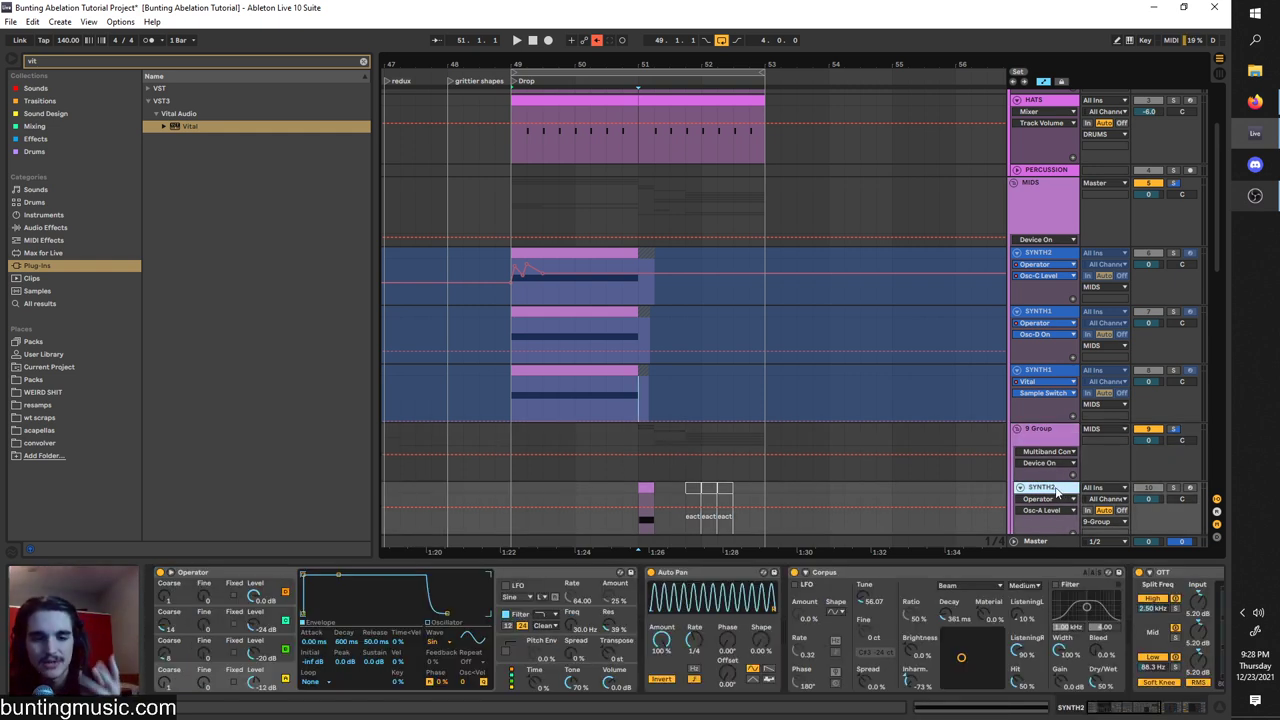
Look over the remaining synth tracks in the 9 Group, including the Vital chains on SYNTH1 track 15 and SYNTH2 track 17.
scroll(702, 303, "up", 3)
scroll(614, 423, "down", 6)
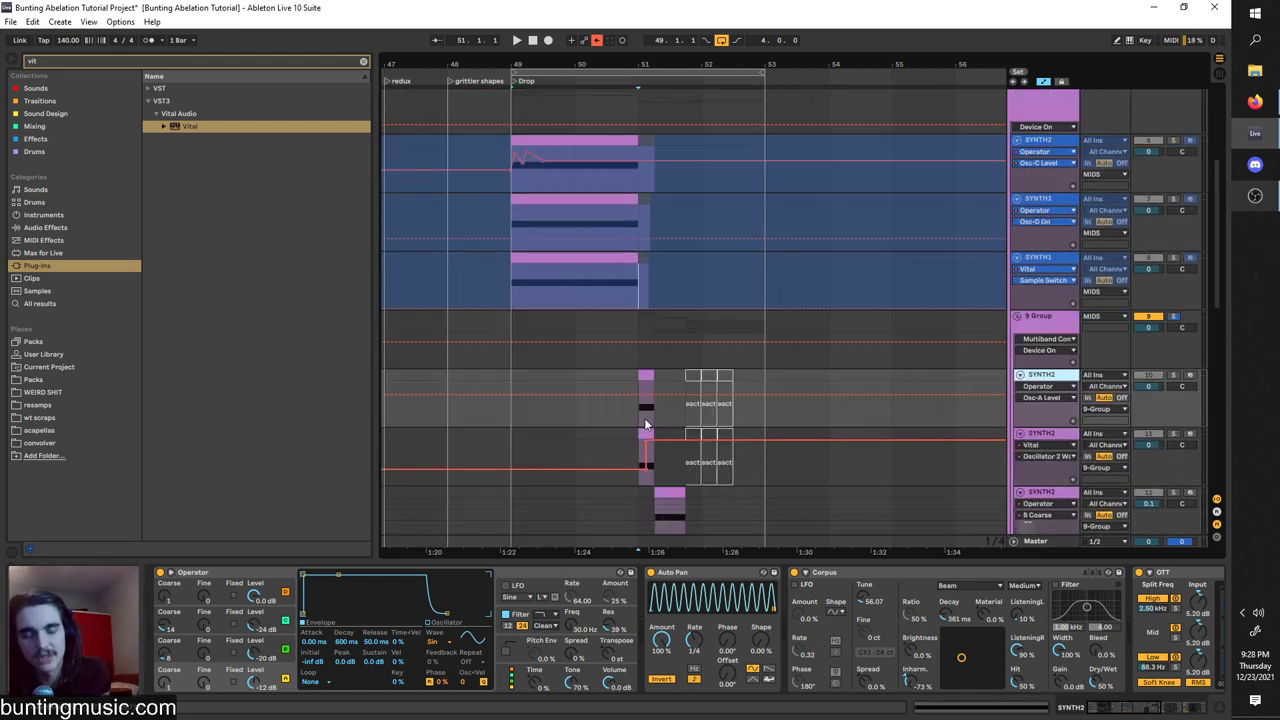
scroll(646, 425, "down", 8)
left_click(682, 374)
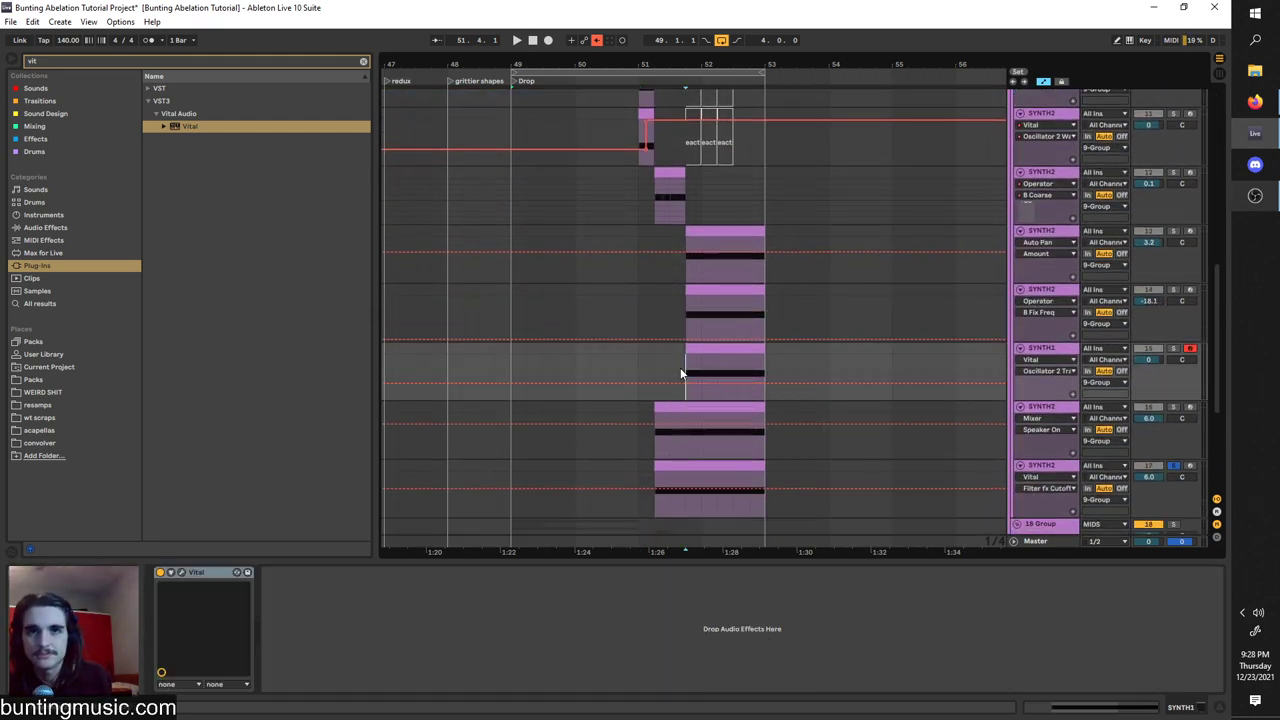
scroll(681, 374, "down", 5)
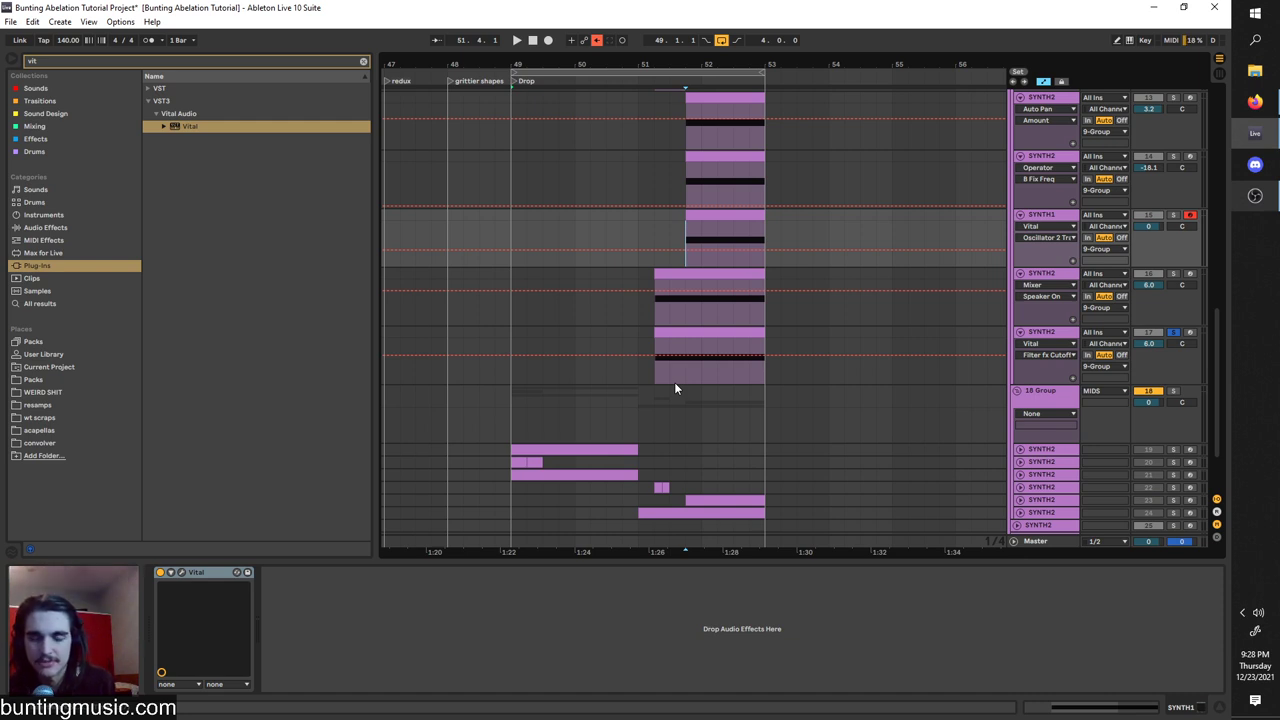
left_click(560, 343)
Solo the DRUMS group, show the KICKSNARE track's devices and play the drop from bar 49.
scroll(560, 345, "up", 10)
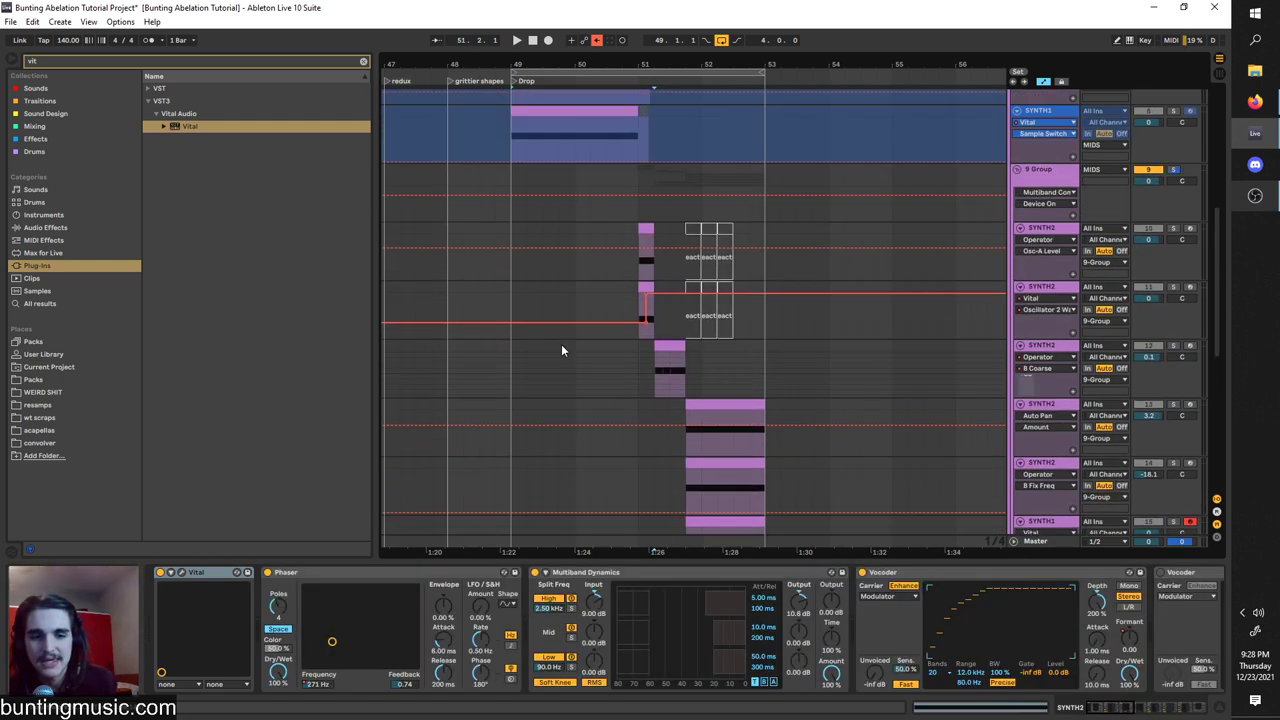
scroll(561, 345, "up", 12)
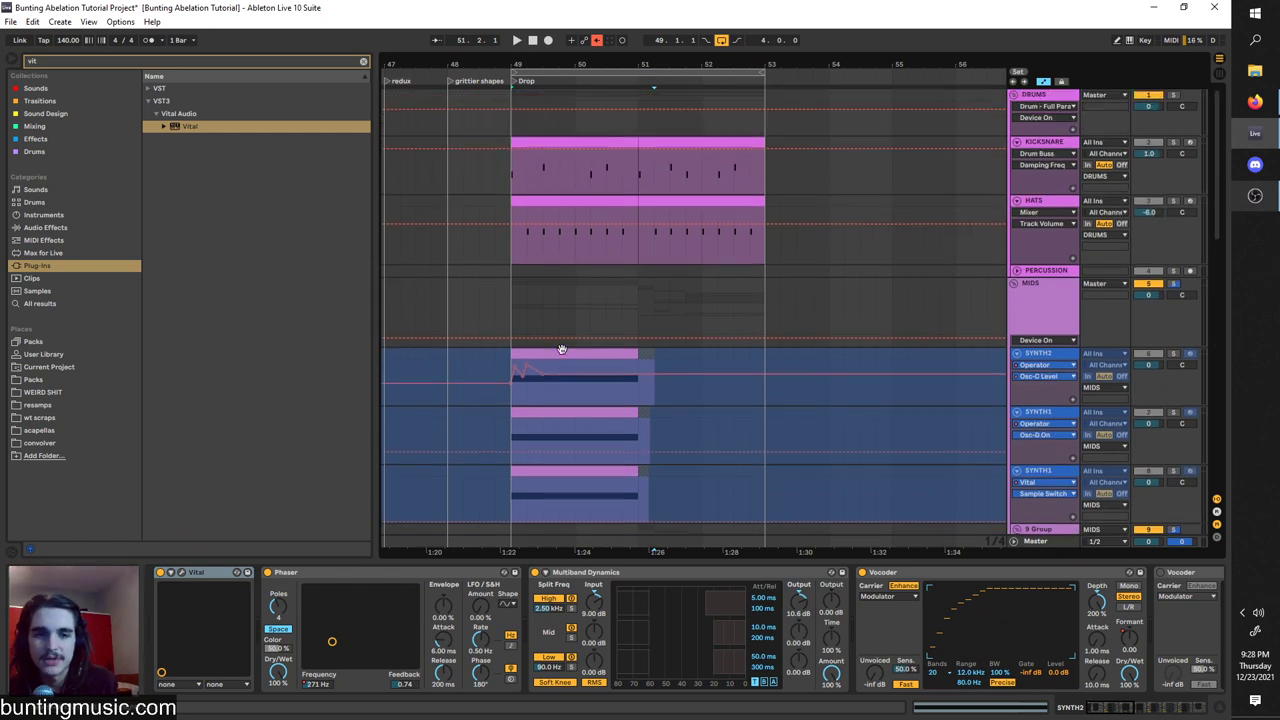
left_click(1058, 140)
key("space")
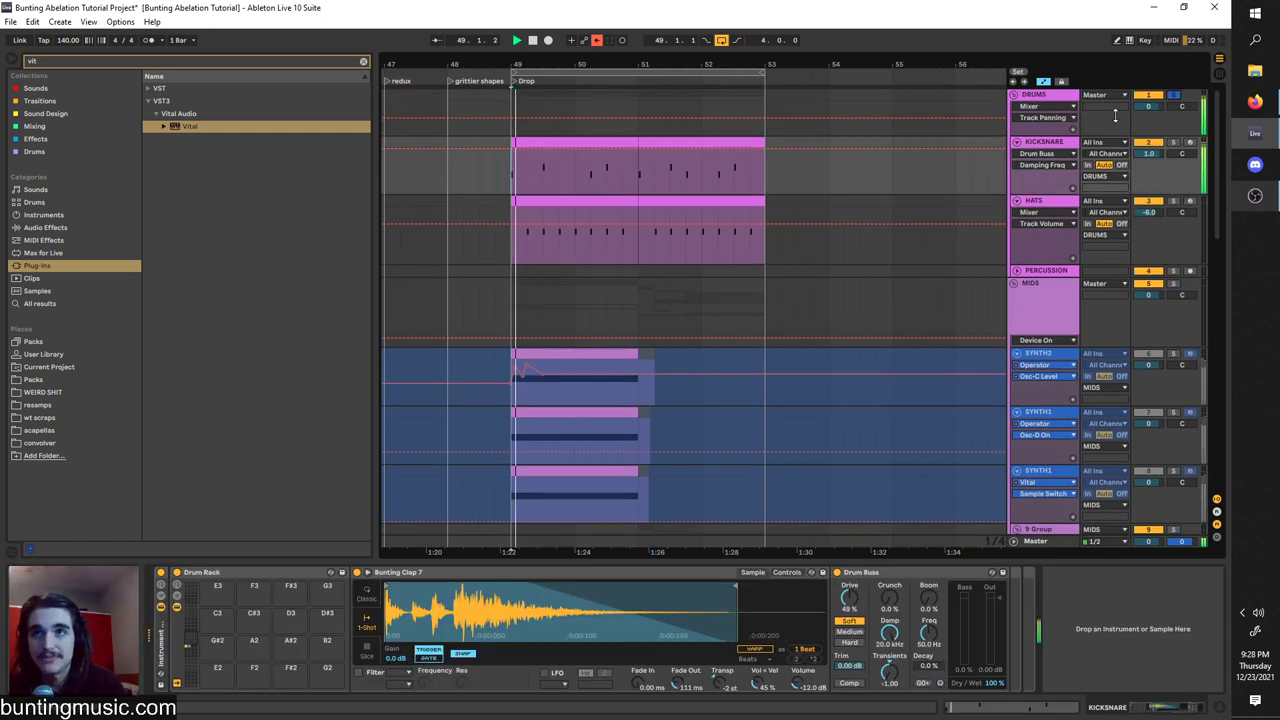